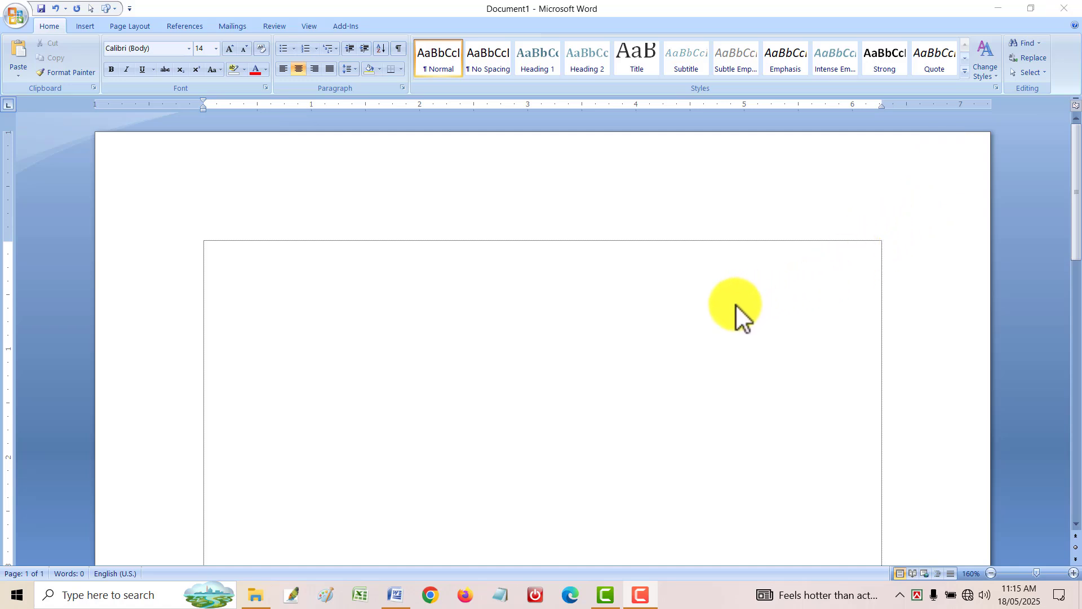
# - Examine the document-level file commands, the recent documents list and the Prepare options for distribution
pyautogui.click(175, 192)
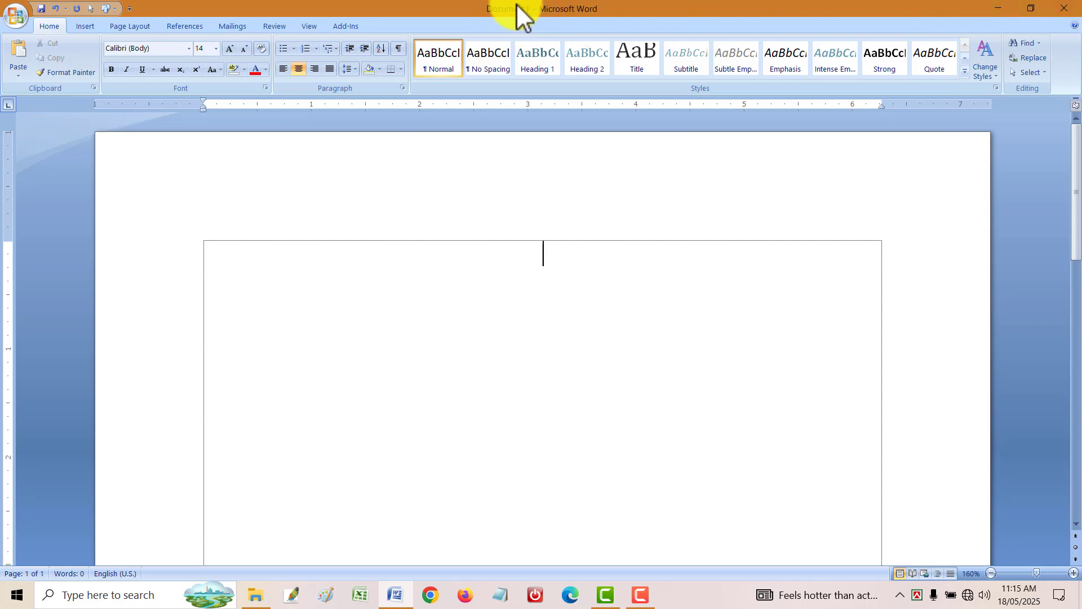
pyautogui.click(16, 15)
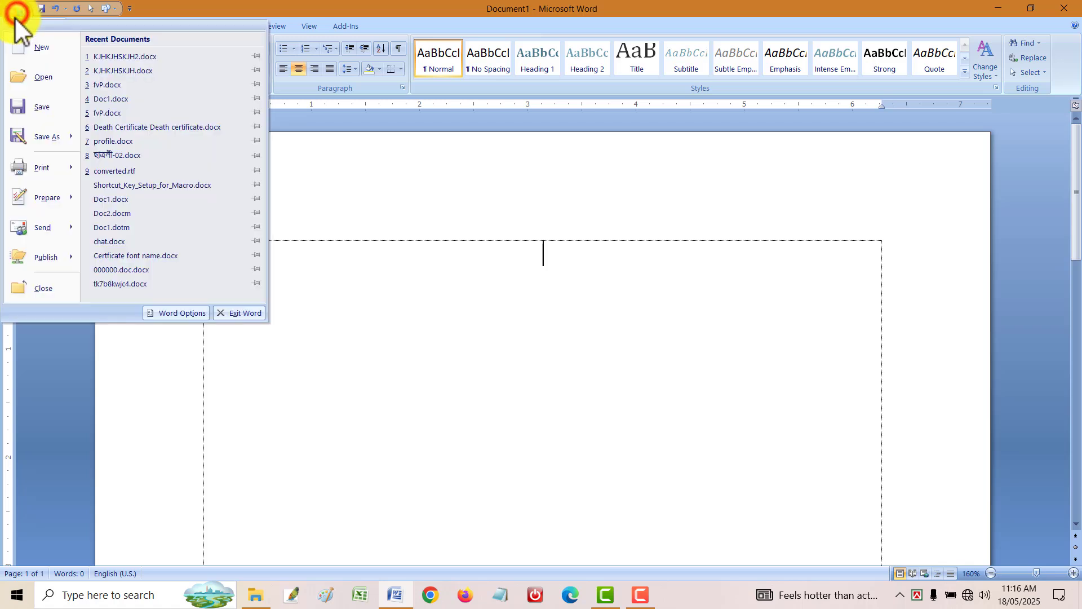
pyautogui.click(147, 5)
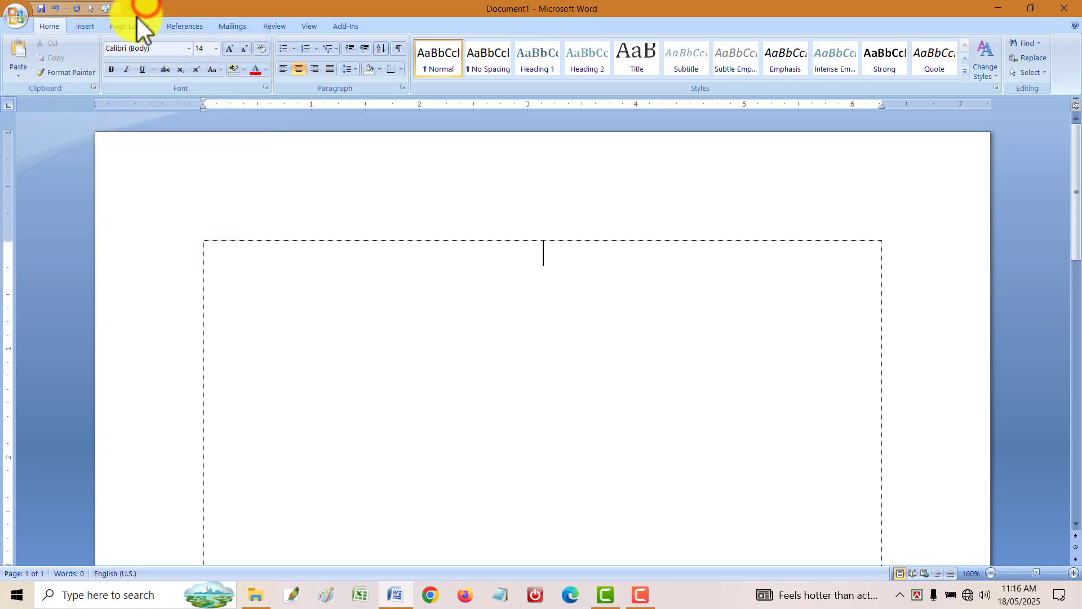
pyautogui.click(16, 27)
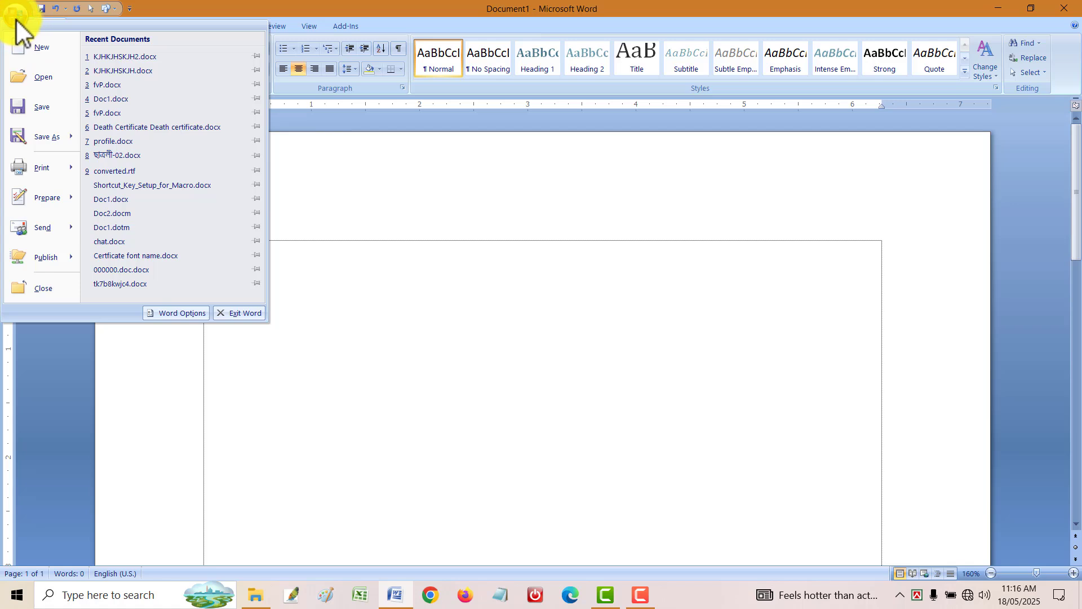
pyautogui.click(14, 23)
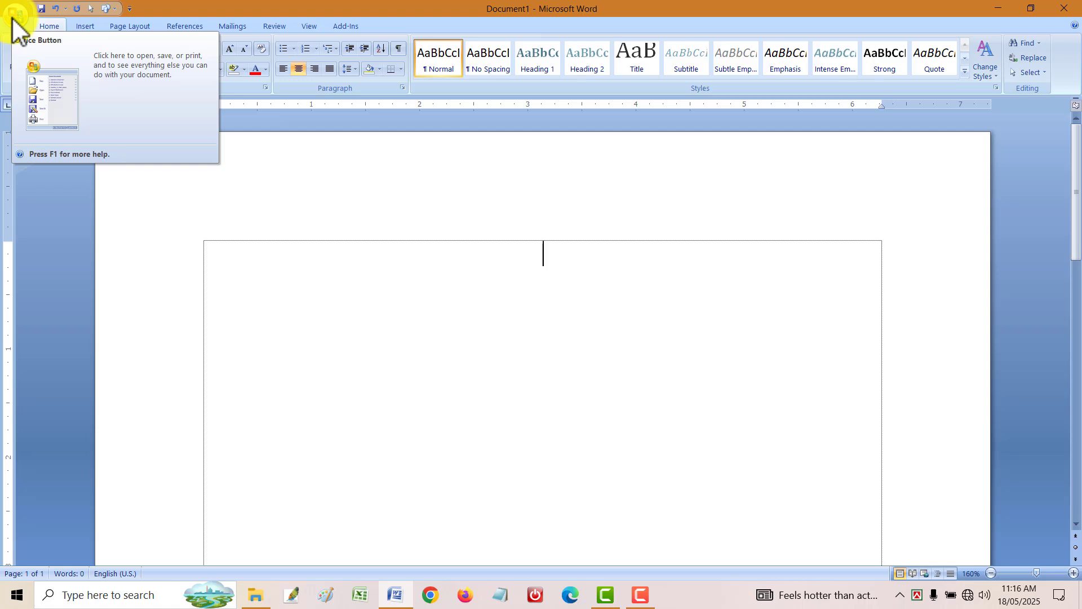
pyautogui.click(20, 15)
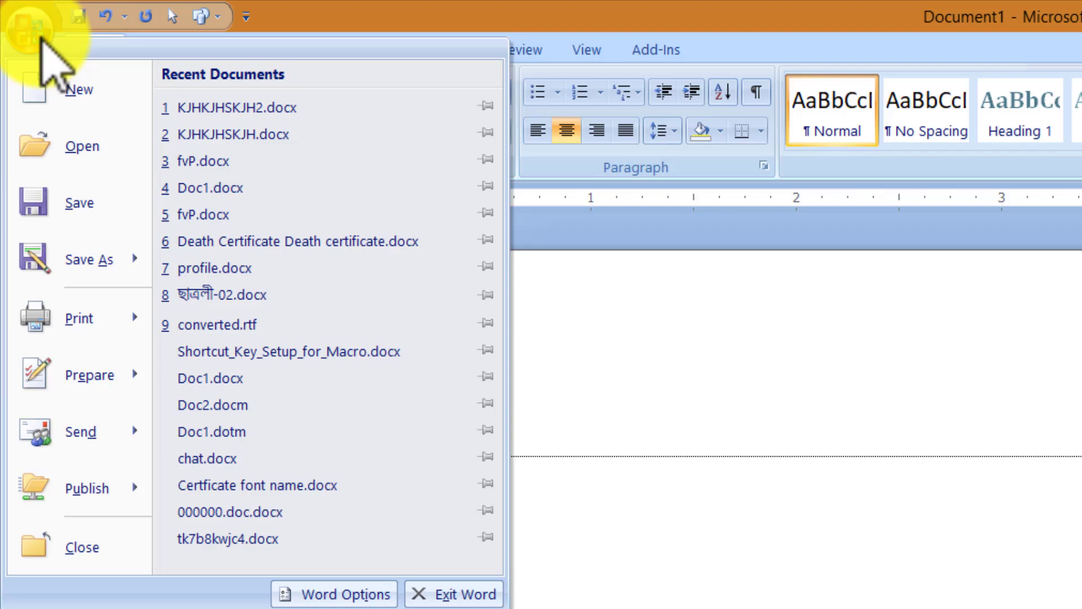
pyautogui.click(20, 22)
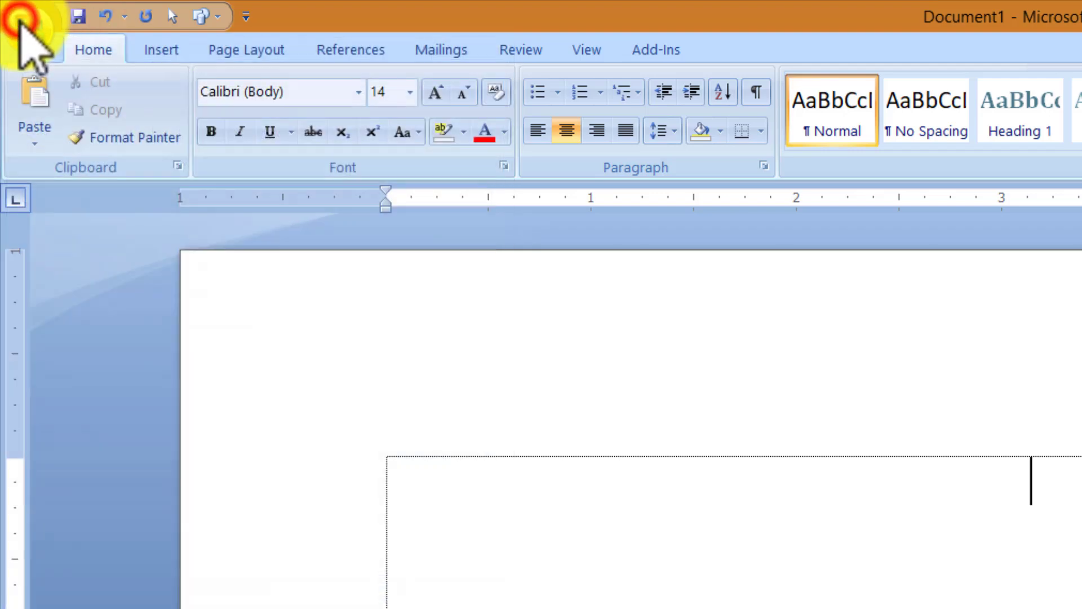
pyautogui.click(20, 21)
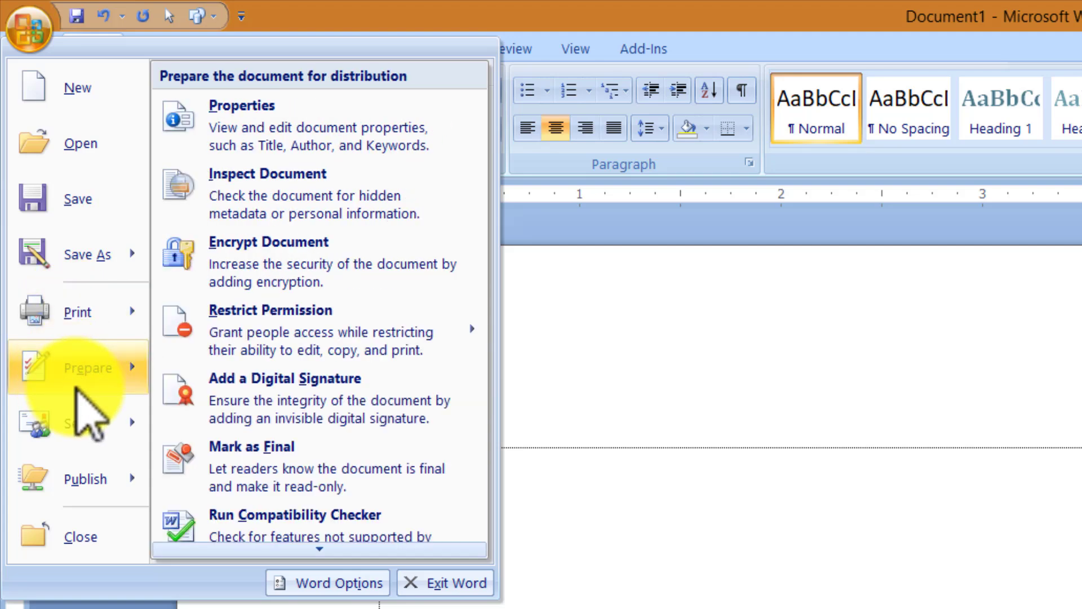
pyautogui.moveTo(82, 441)
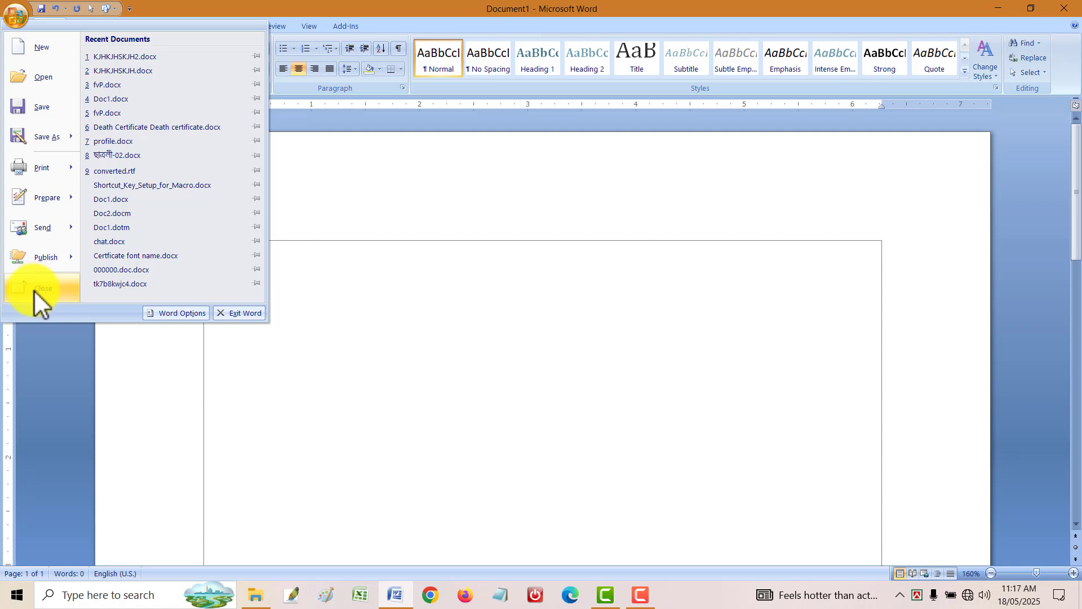
pyautogui.click(324, 359)
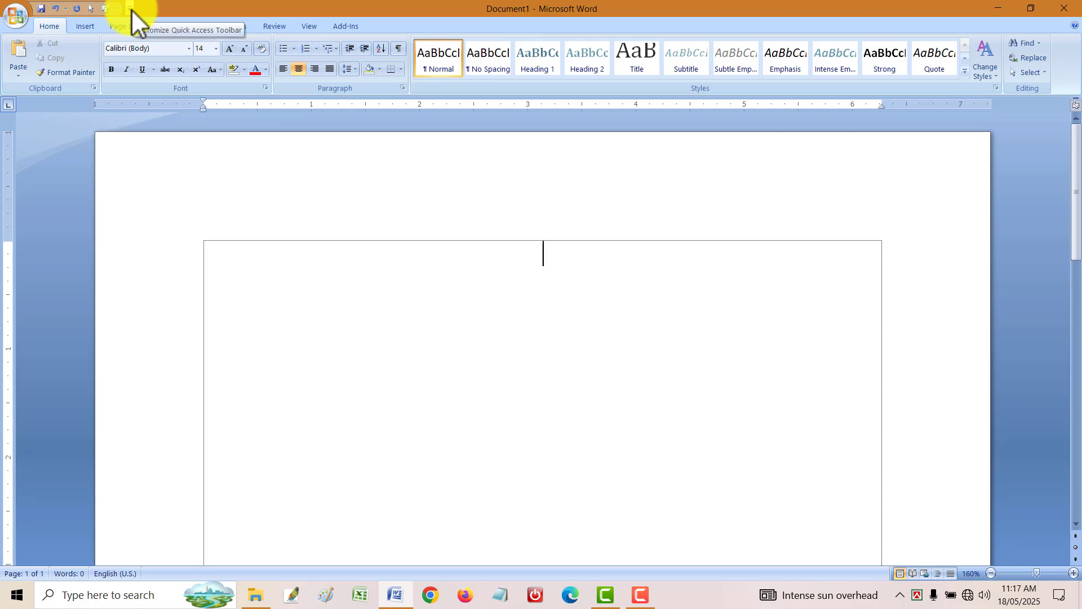
# - Examine the quick-access commands and compare their shapes gallery with the one among the Insert commands
pyautogui.click(76, 8)
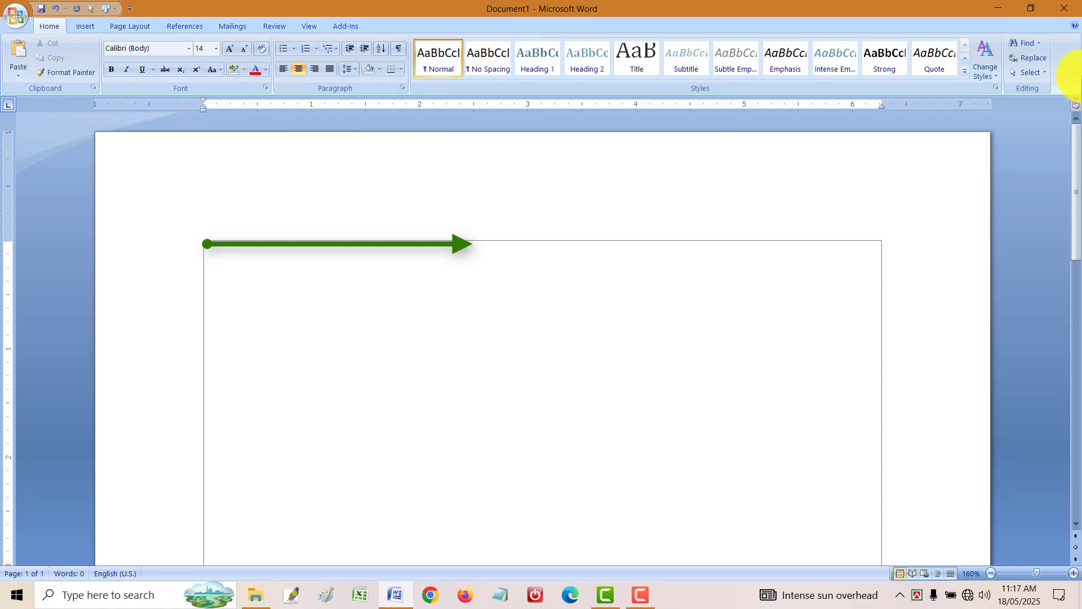
pyautogui.hotkey('ctrl', 'z')
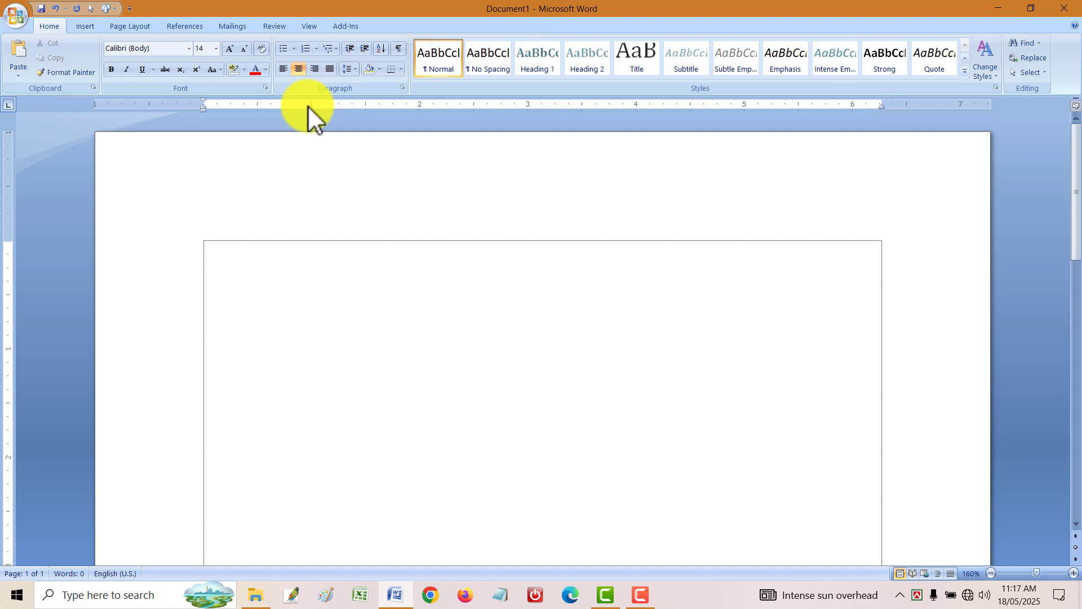
pyautogui.click(97, 28)
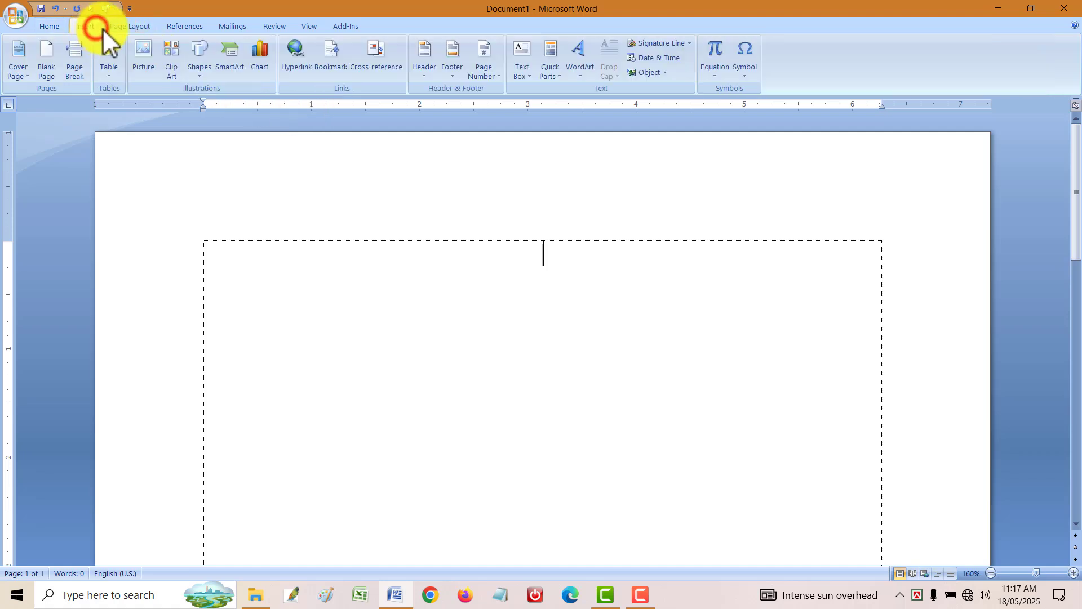
pyautogui.click(55, 28)
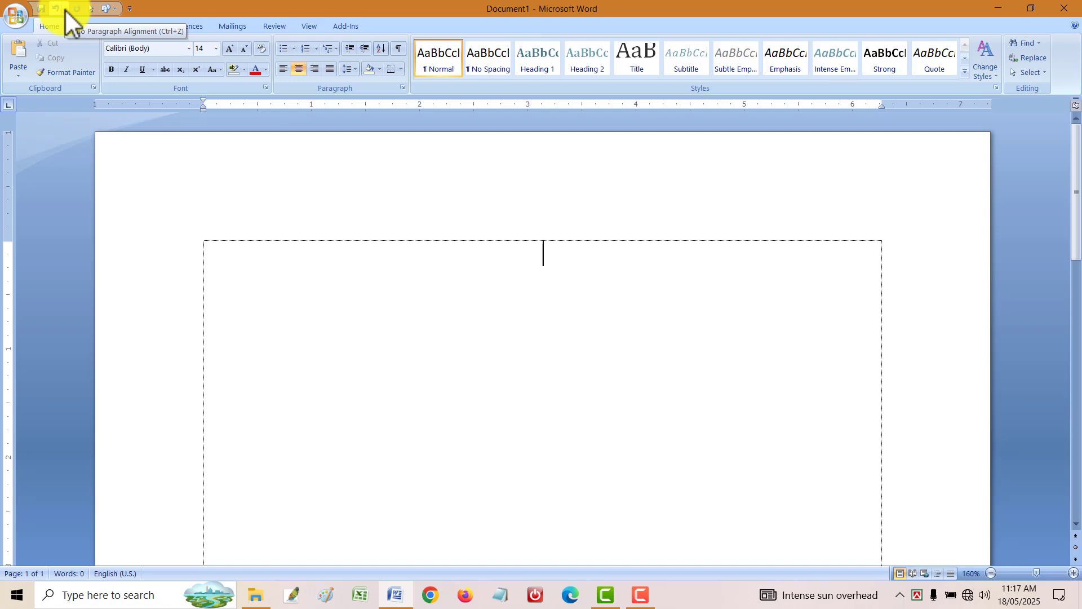
pyautogui.click(109, 8)
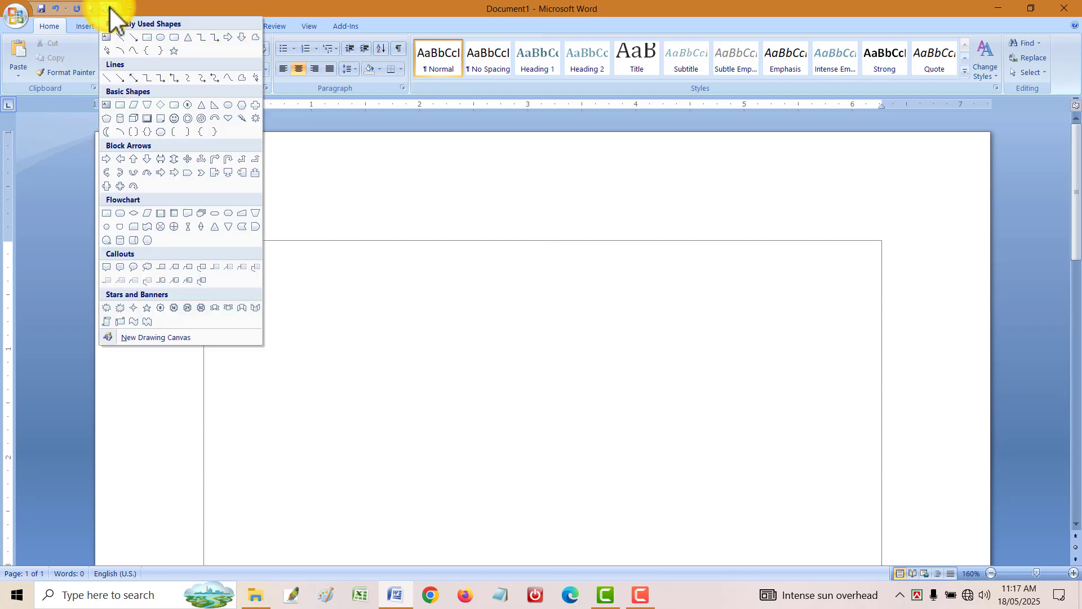
pyautogui.click(83, 25)
pyautogui.click(198, 71)
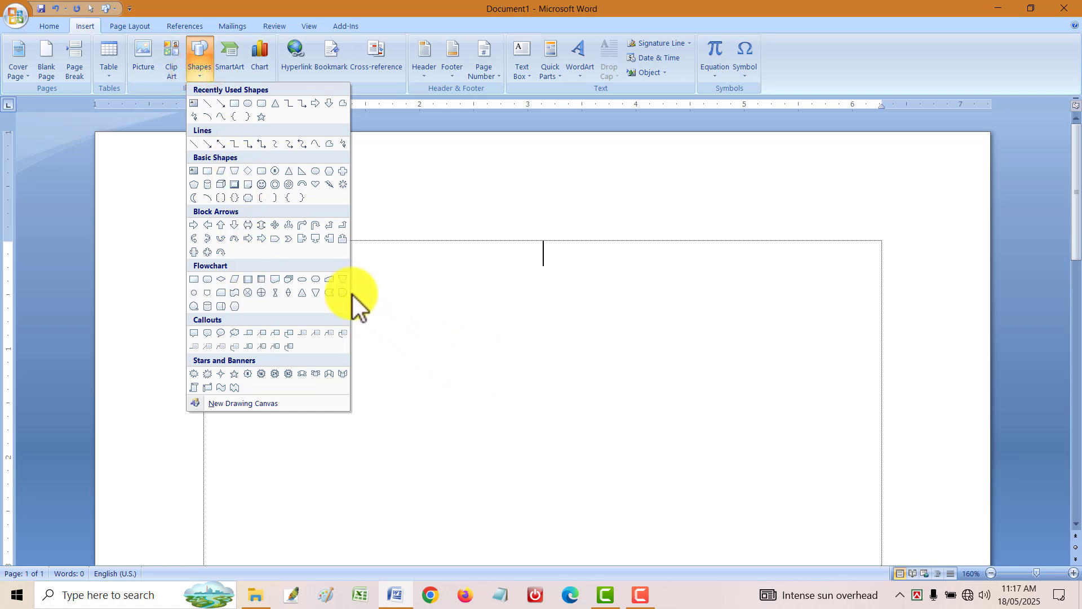
pyautogui.click(375, 282)
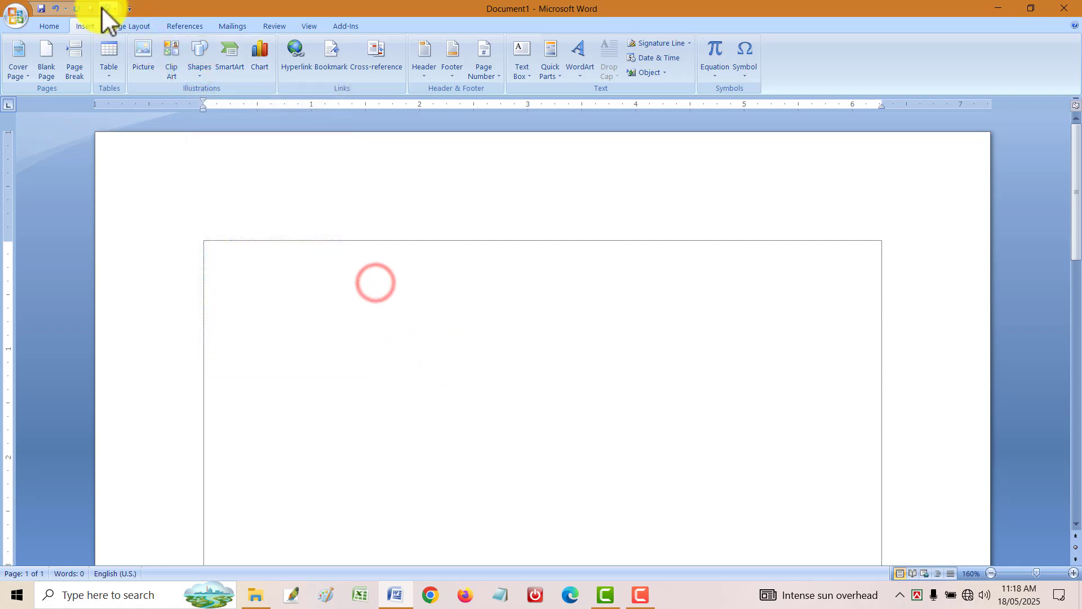
pyautogui.click(104, 9)
pyautogui.click(391, 251)
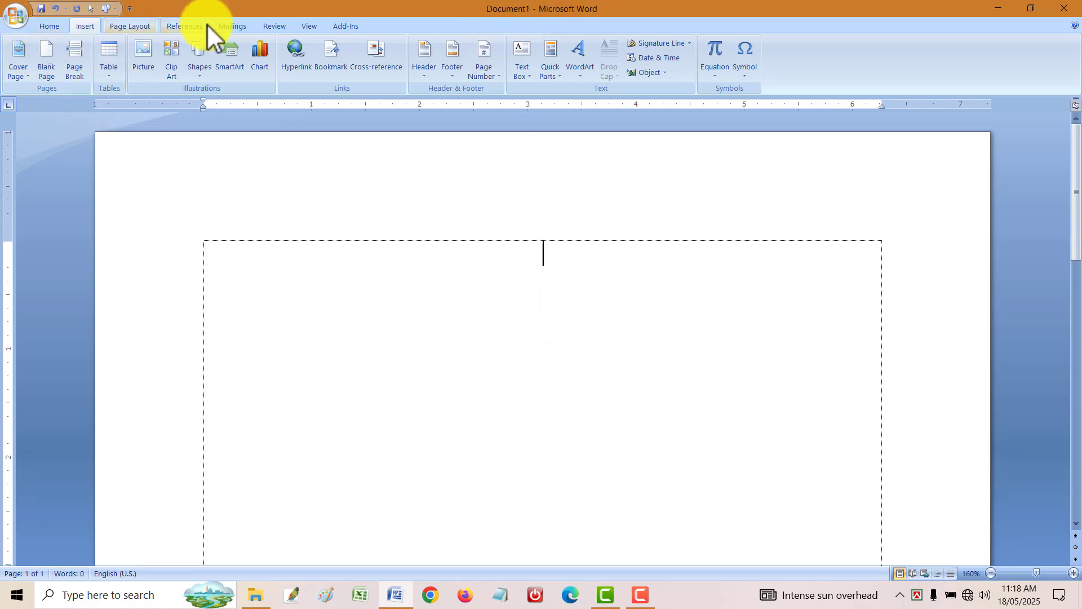
# - Look through the Home, Insert, Page Layout, References, Mailings, Review and Add-Ins command sets, then return to Home
pyautogui.click(49, 27)
pyautogui.click(79, 25)
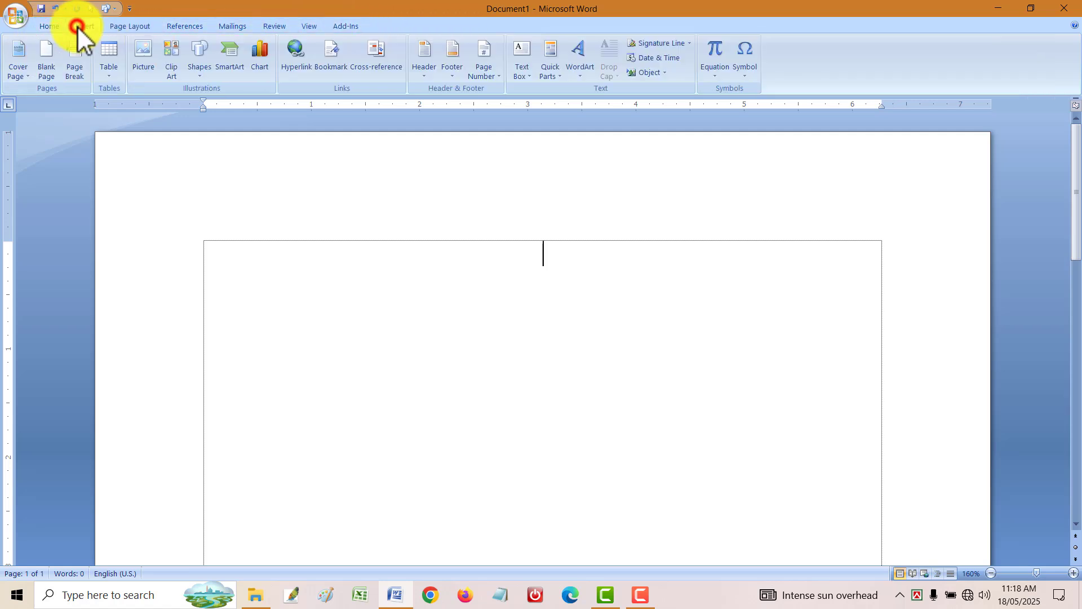
pyautogui.click(49, 27)
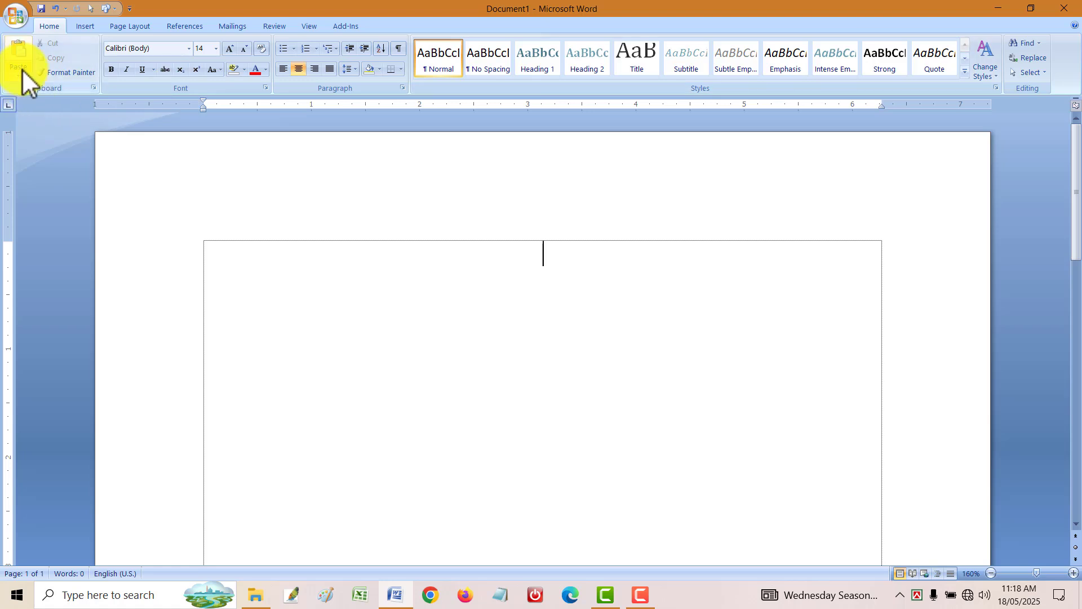
pyautogui.click(90, 25)
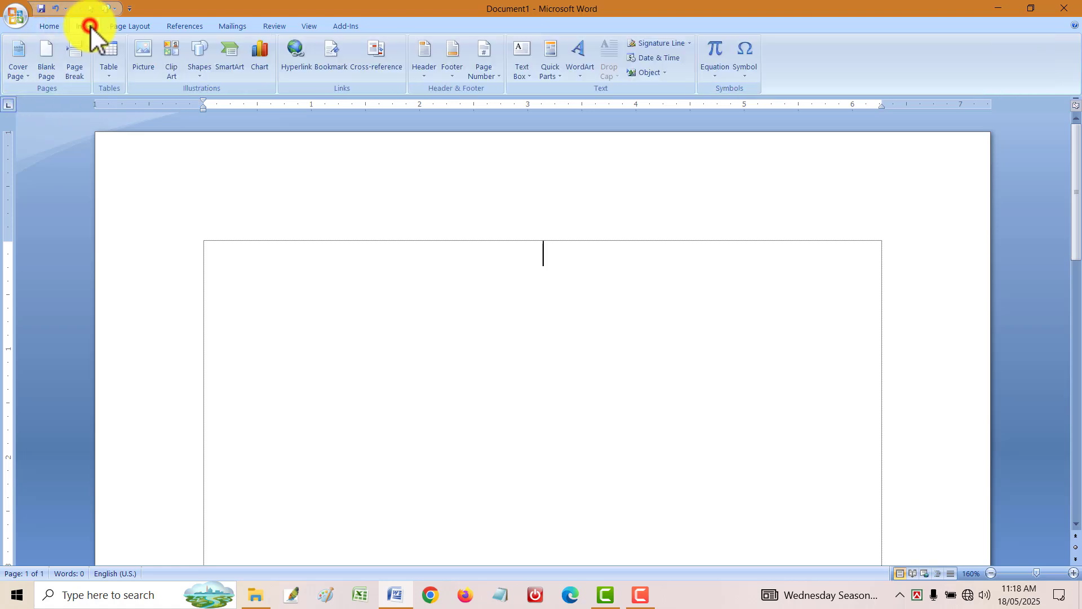
pyautogui.click(133, 25)
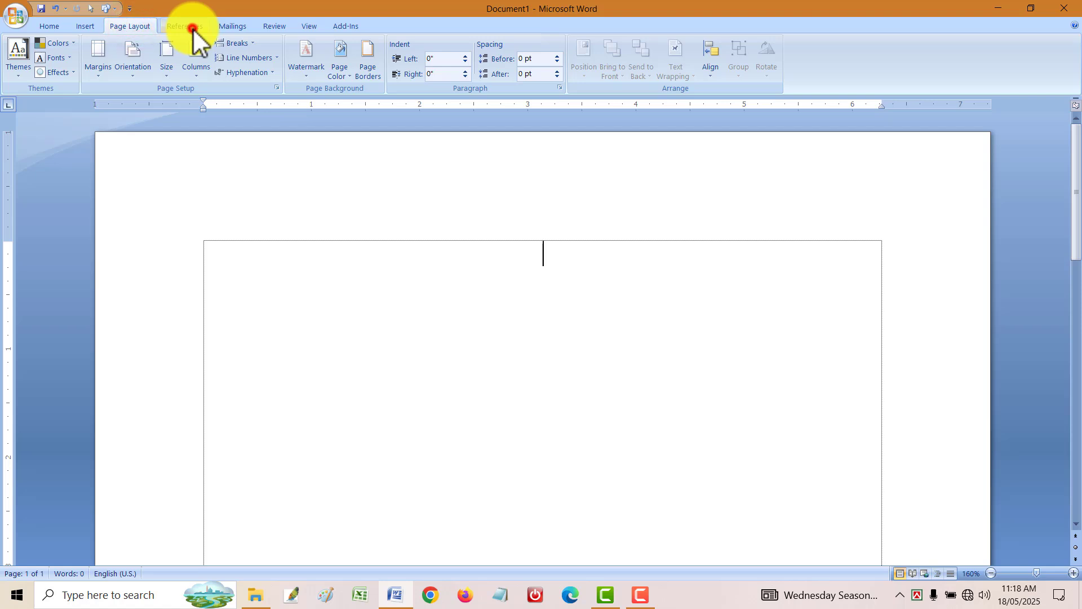
pyautogui.click(192, 29)
pyautogui.click(241, 28)
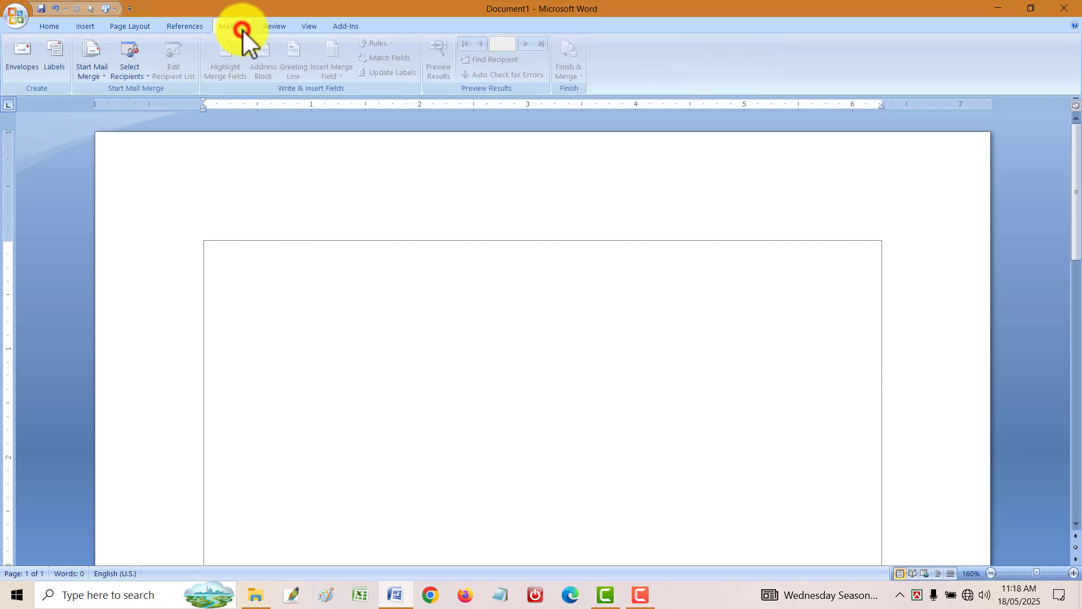
pyautogui.click(287, 27)
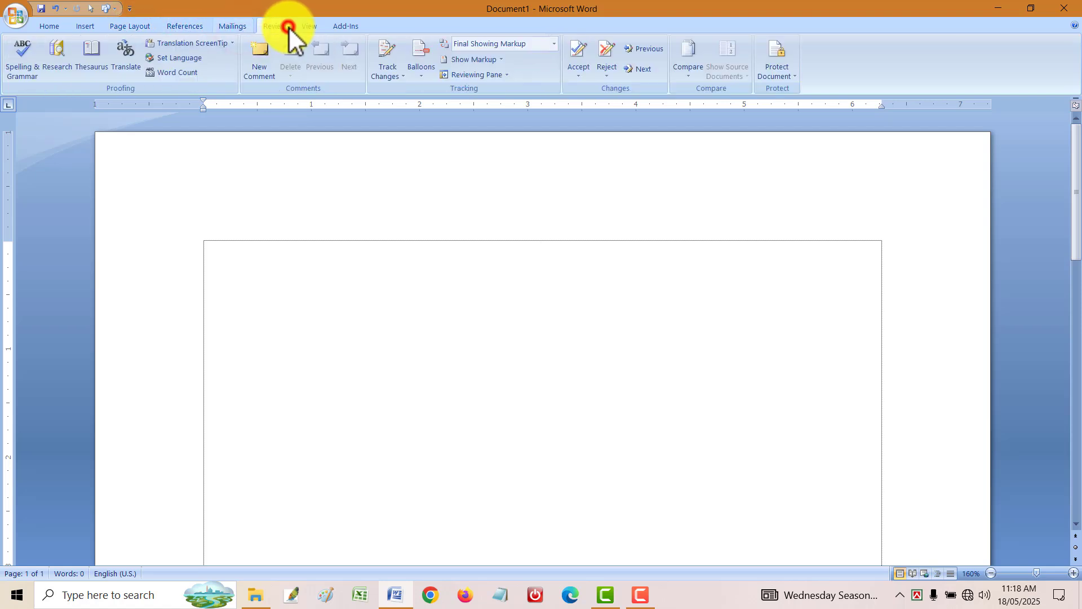
pyautogui.click(346, 27)
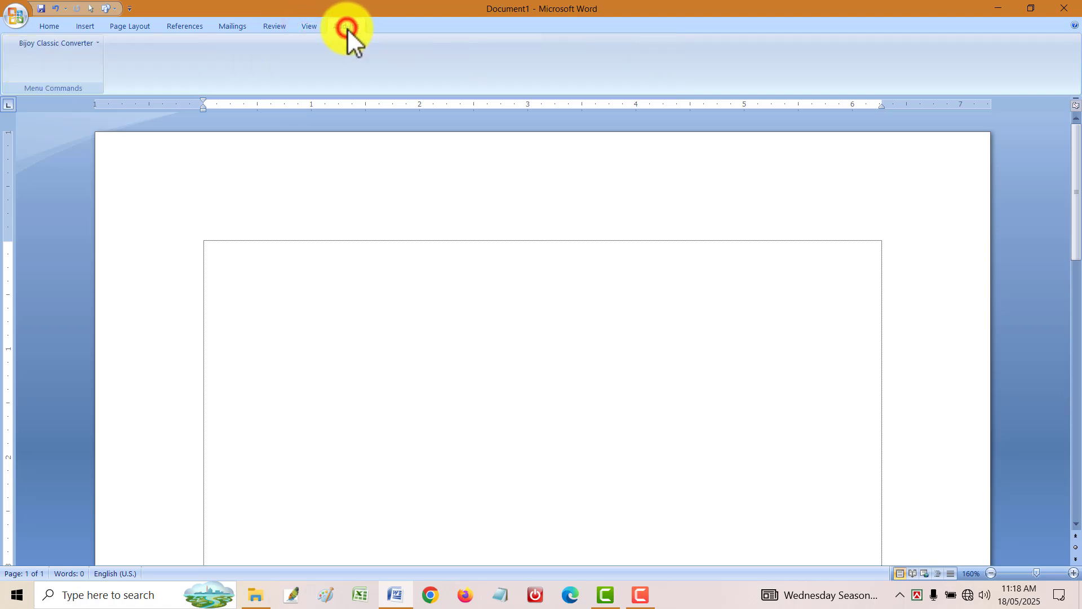
pyautogui.click(49, 26)
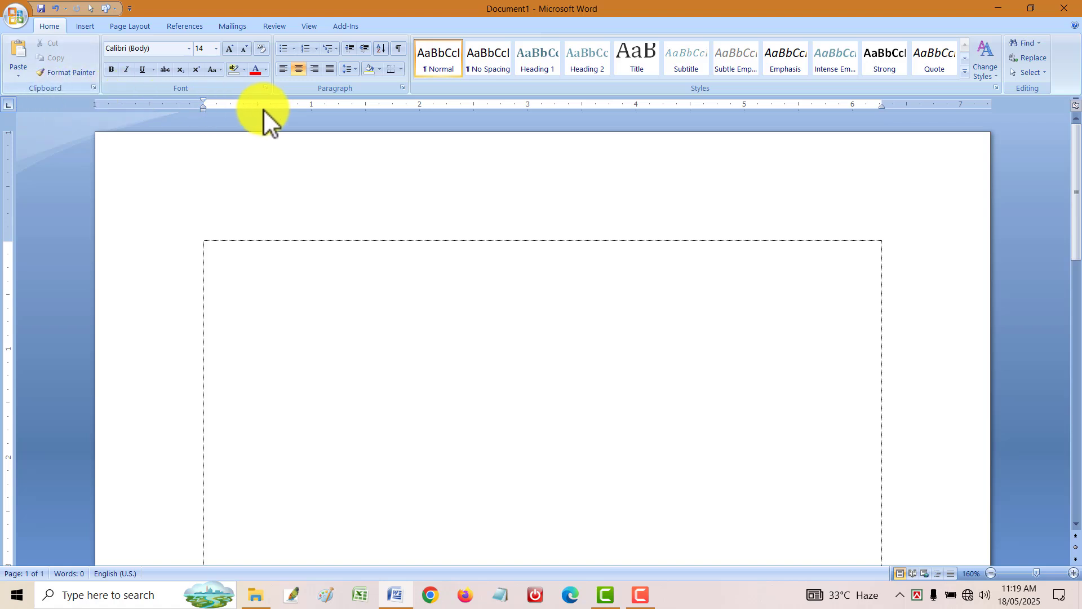
# - Examine the Clipboard commands and Paste options while selecting and deselecting the blank document's empty first line
pyautogui.click(64, 73)
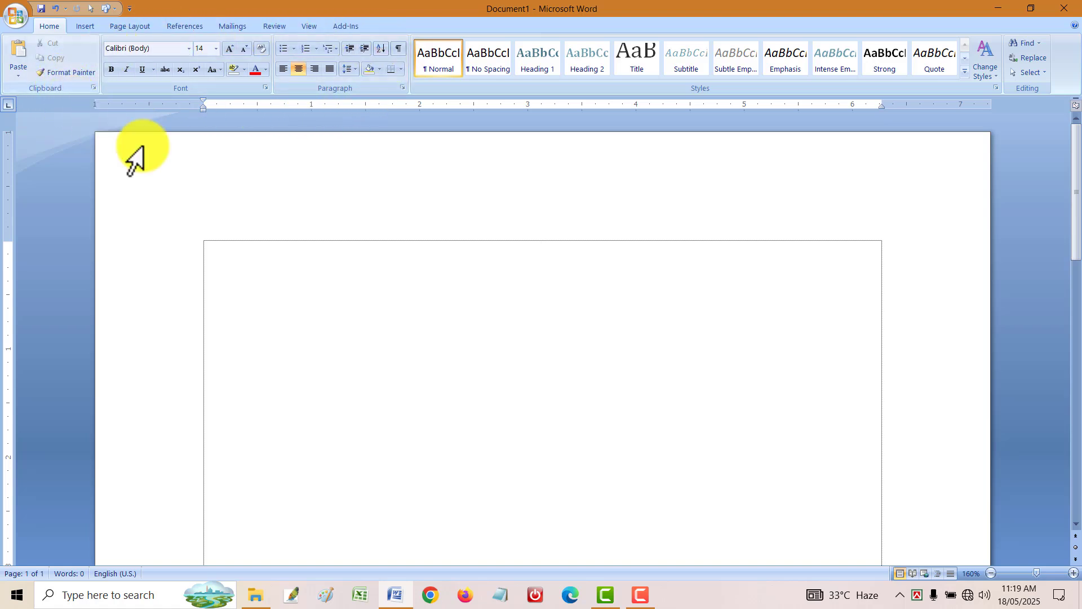
pyautogui.click(508, 254)
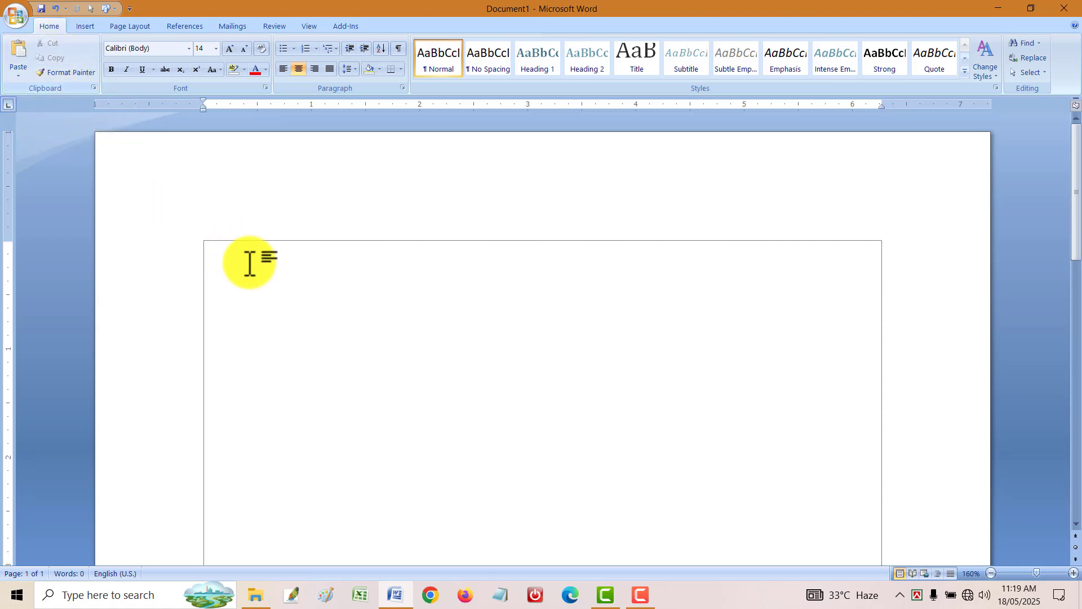
pyautogui.click(162, 245)
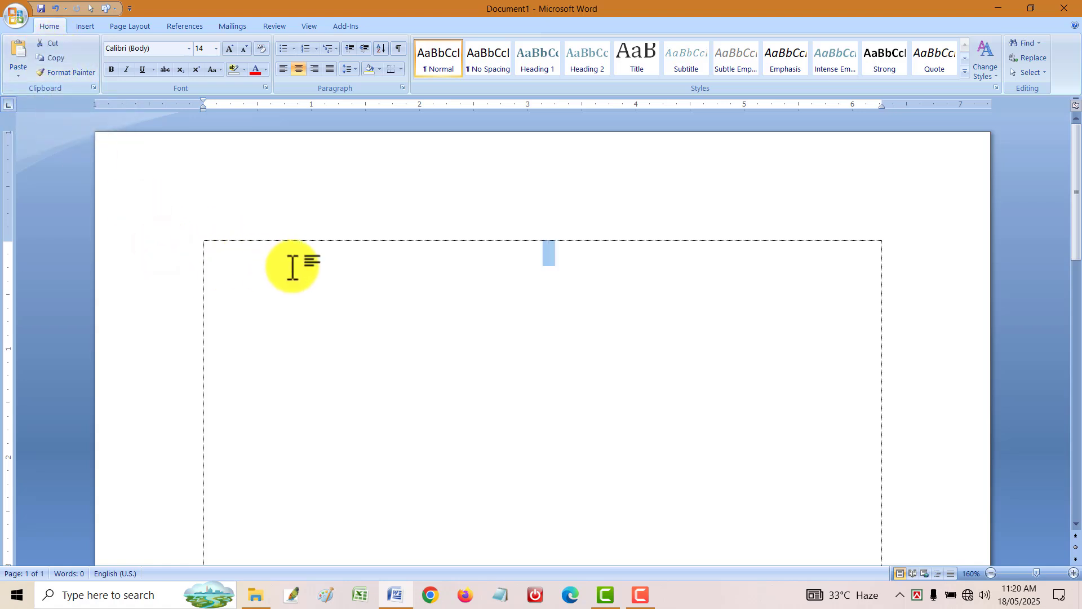
pyautogui.click(542, 273)
pyautogui.click(177, 245)
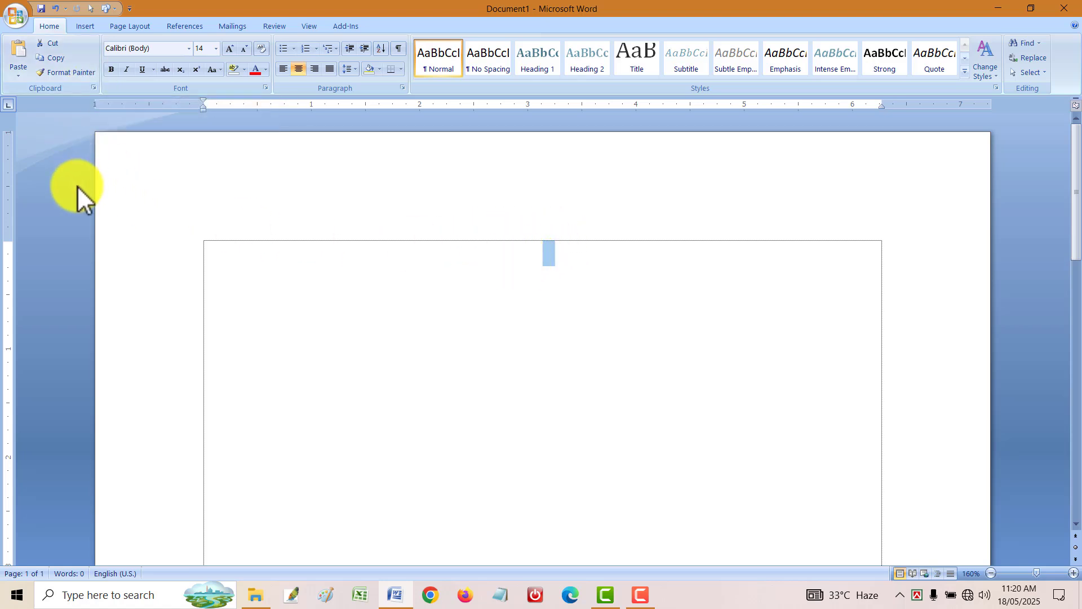
pyautogui.click(160, 268)
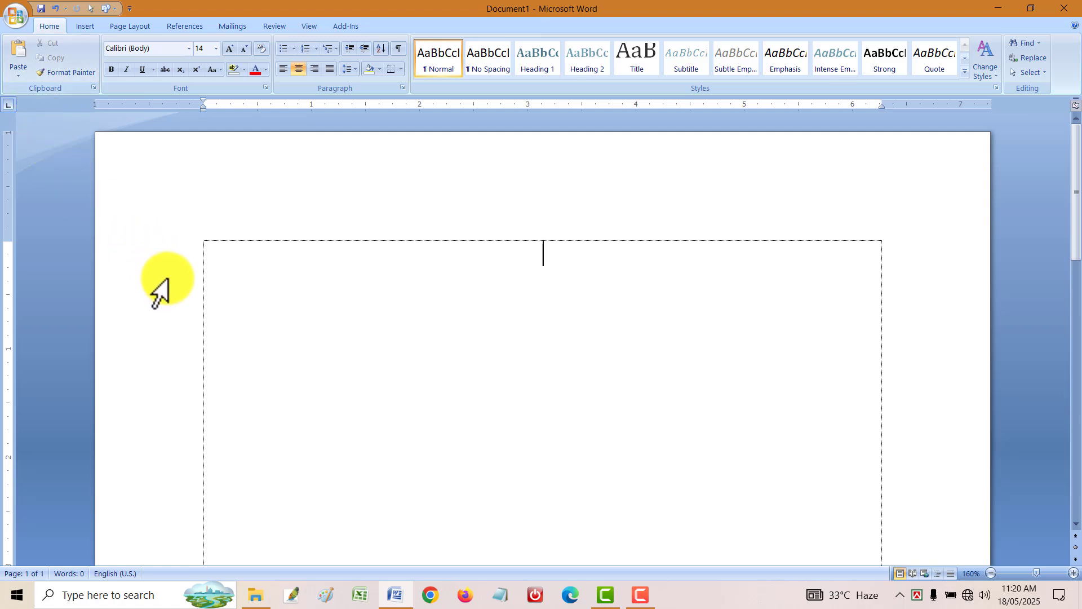
pyautogui.click(175, 255)
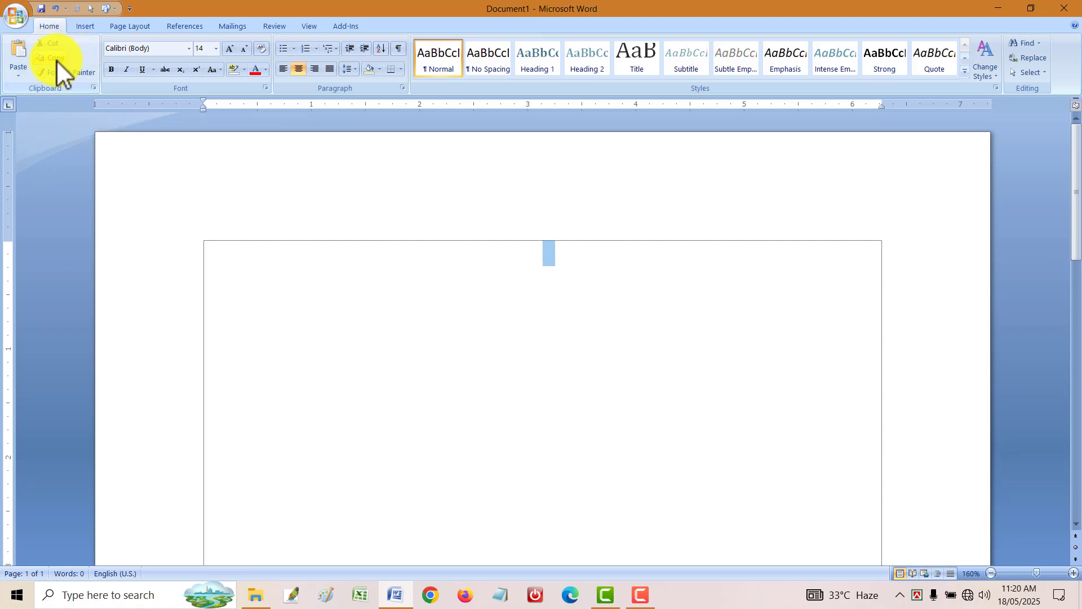
pyautogui.click(25, 73)
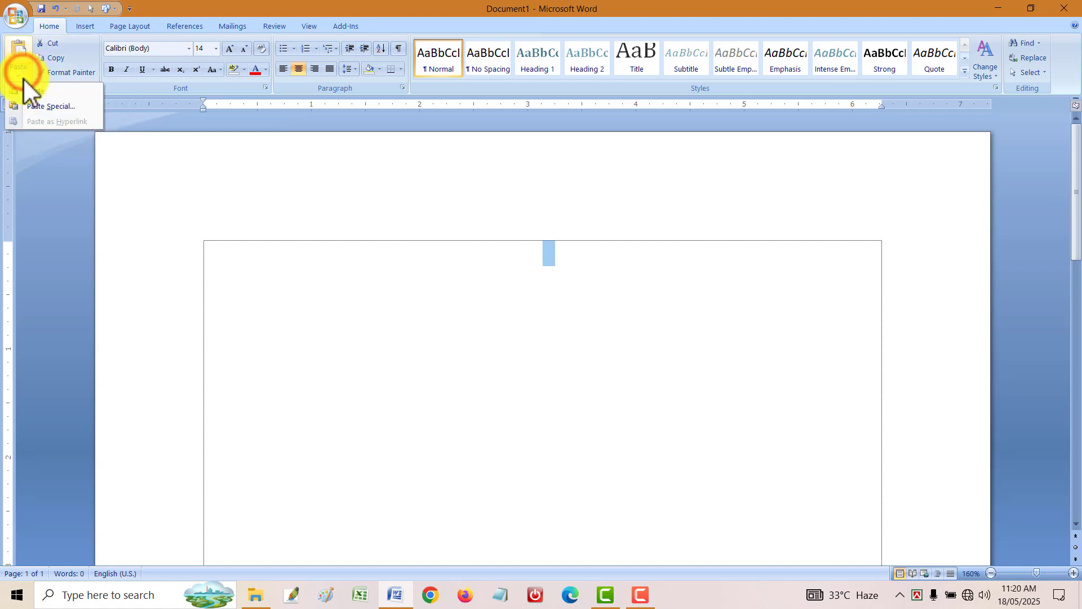
pyautogui.click(323, 298)
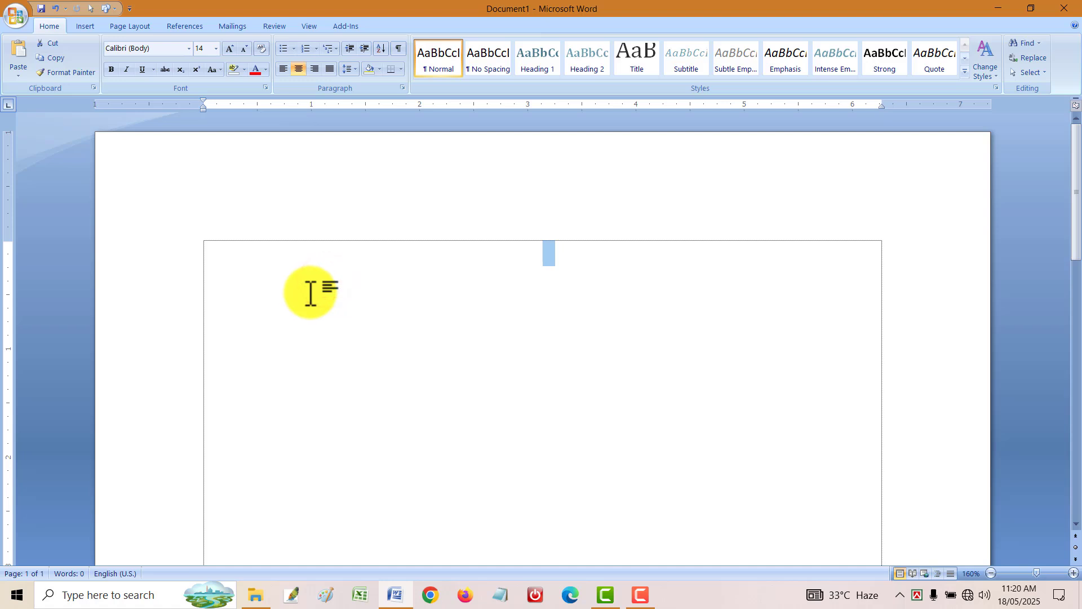
pyautogui.click(168, 248)
pyautogui.click(234, 253)
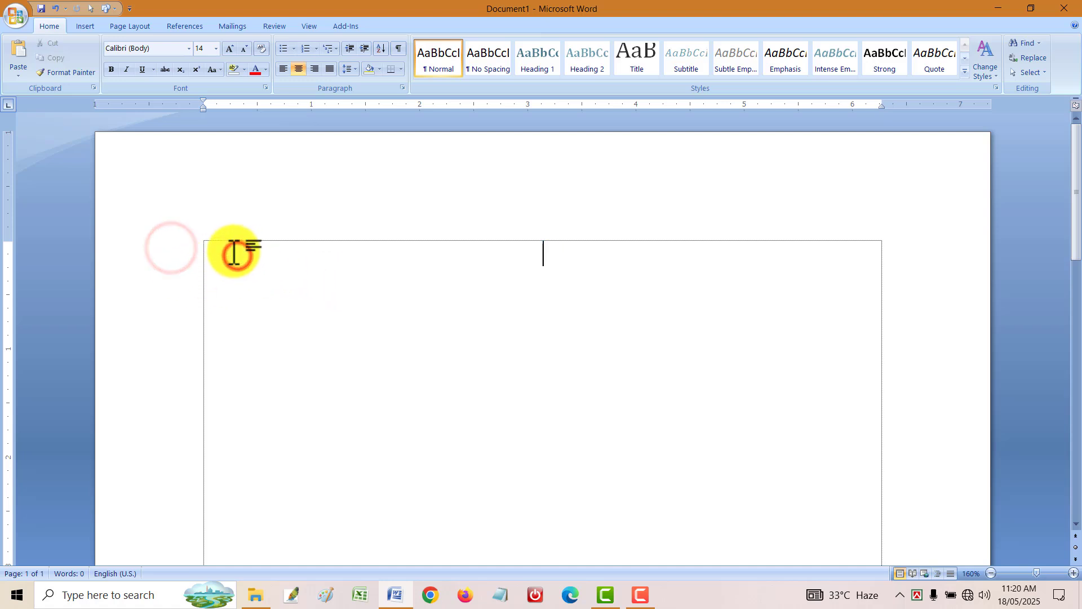
# - Write the sample text "abc edf" on the first line of the blank document
pyautogui.write('abc')
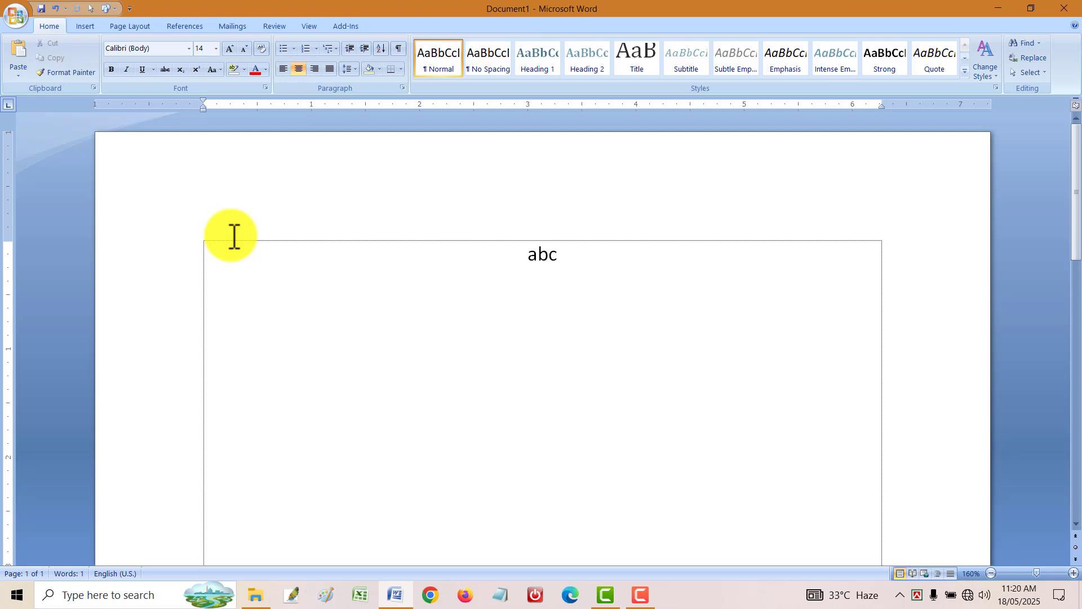
pyautogui.write(' ed')
pyautogui.press('BackSpace')
pyautogui.write('df')
# - Enlarge all the text in the document to font size 36
pyautogui.hotkey('ctrl', 'a')
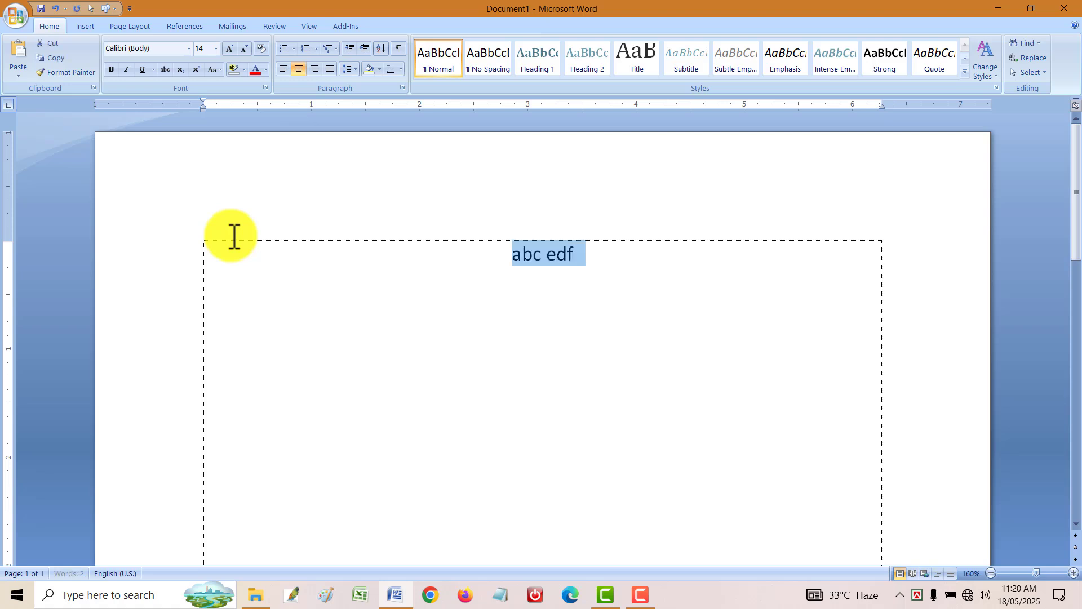
pyautogui.hotkey('ctrl', 'shift', '.')
pyautogui.hotkey('ctrl', 'shift', '.')
pyautogui.hotkey('ctrl', 'shift', '.')
pyautogui.hotkey('ctrl', 'shift', '.')
pyautogui.hotkey('ctrl', 'shift', '.')
pyautogui.hotkey('ctrl', 'shift', '.')
pyautogui.hotkey('ctrl', 'shift', '.')
pyautogui.hotkey('ctrl', 'shift', '.')
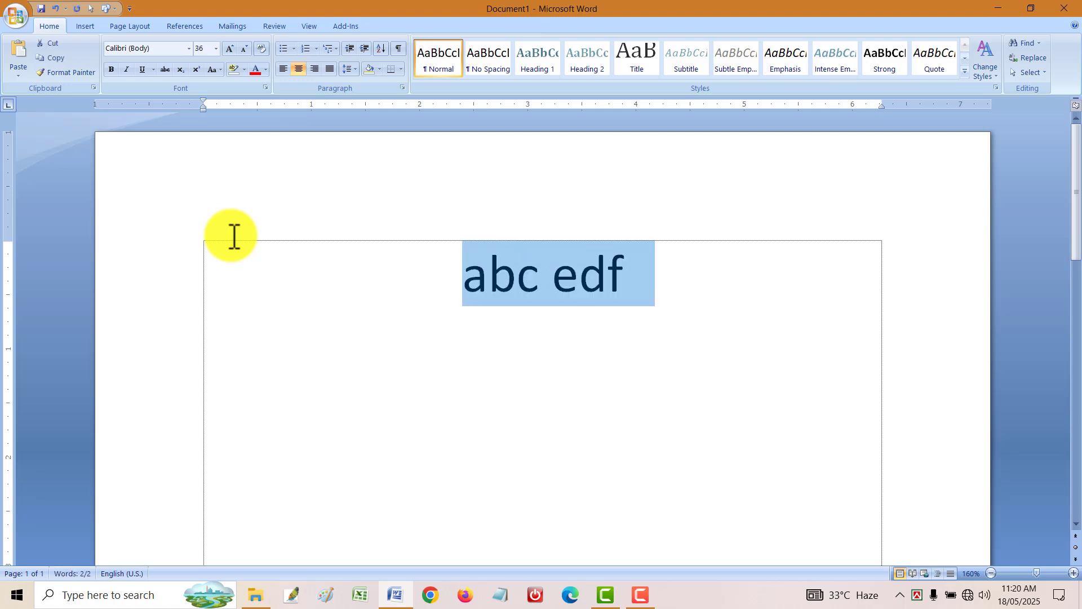
# - Cut the letter b out of "abc" and paste it back between the a and the c
pyautogui.click(375, 198)
pyautogui.moveTo(488, 276); pyautogui.dragTo(501, 276)
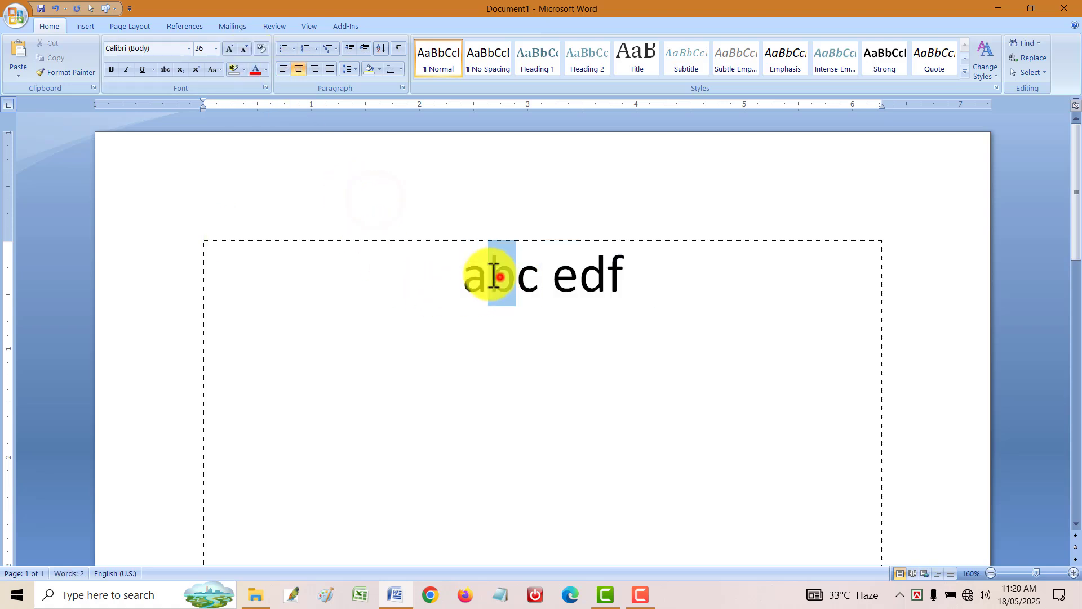
pyautogui.click(422, 287)
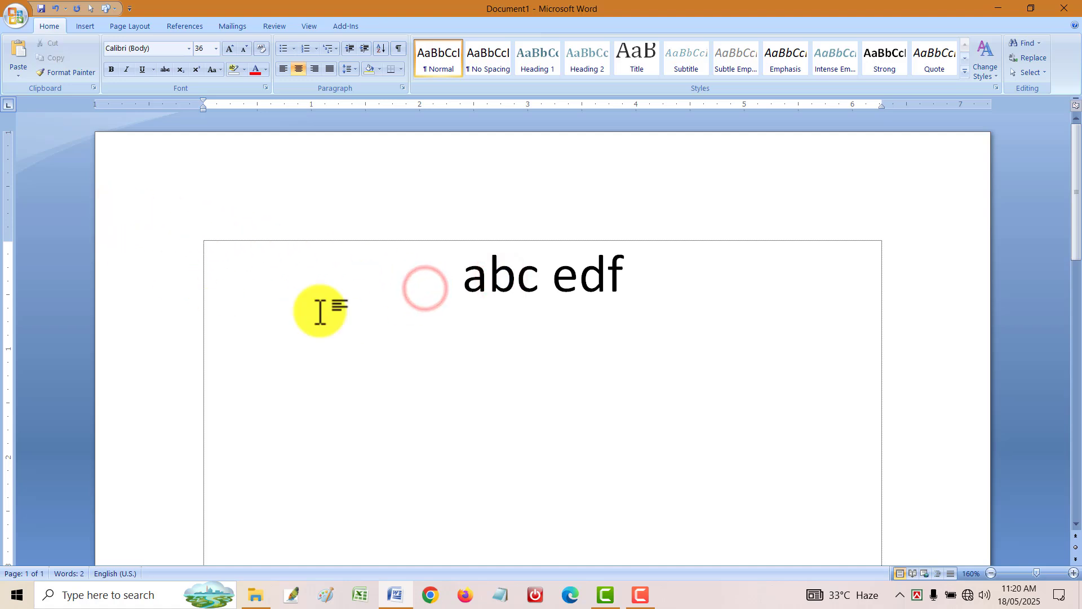
pyautogui.moveTo(523, 285); pyautogui.dragTo(488, 285)
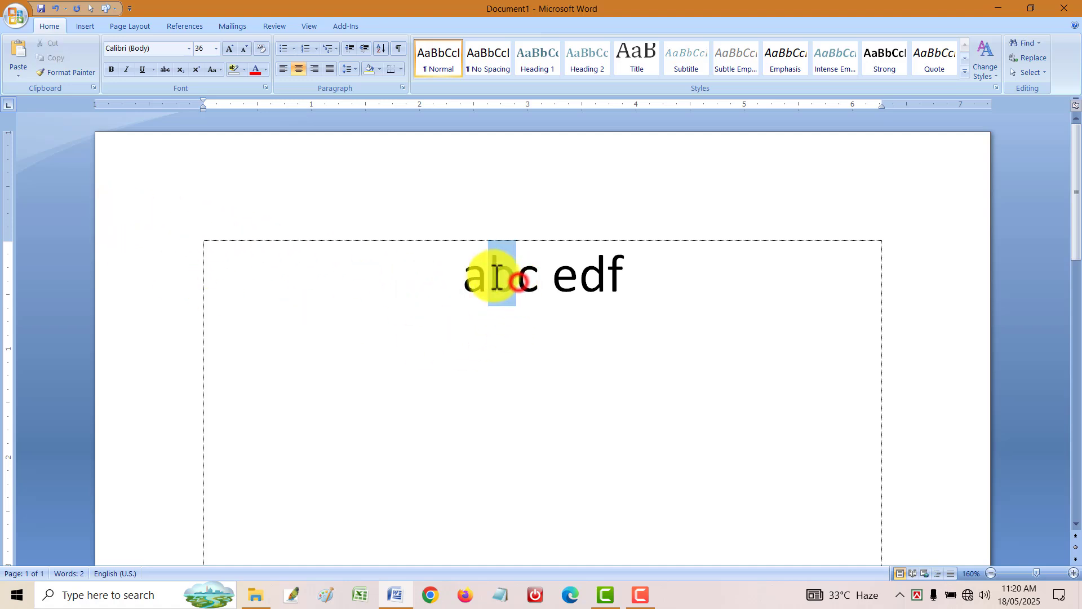
pyautogui.click(57, 46)
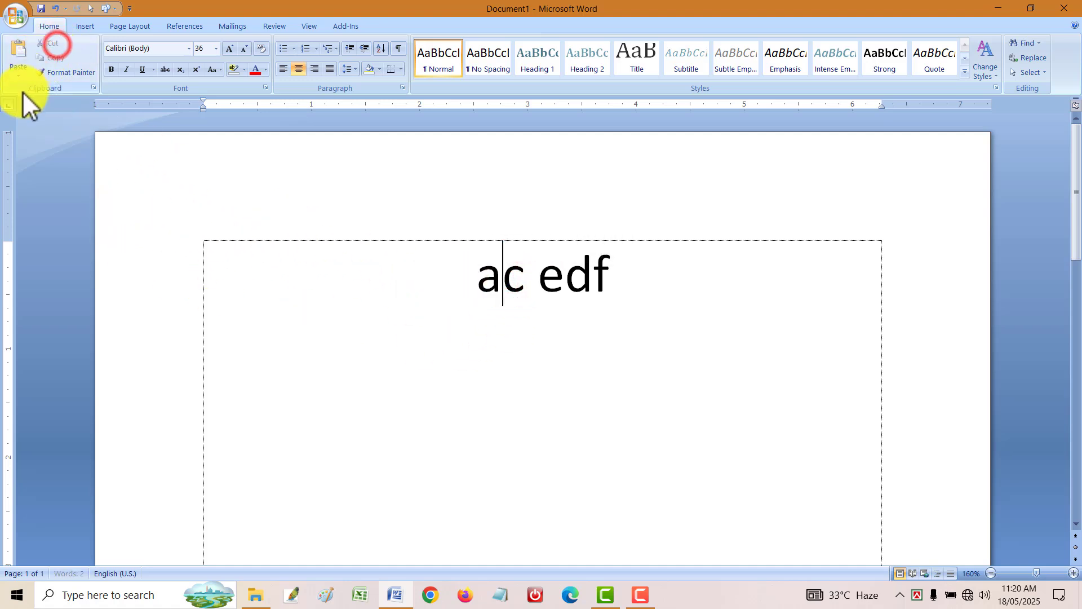
pyautogui.click(507, 276)
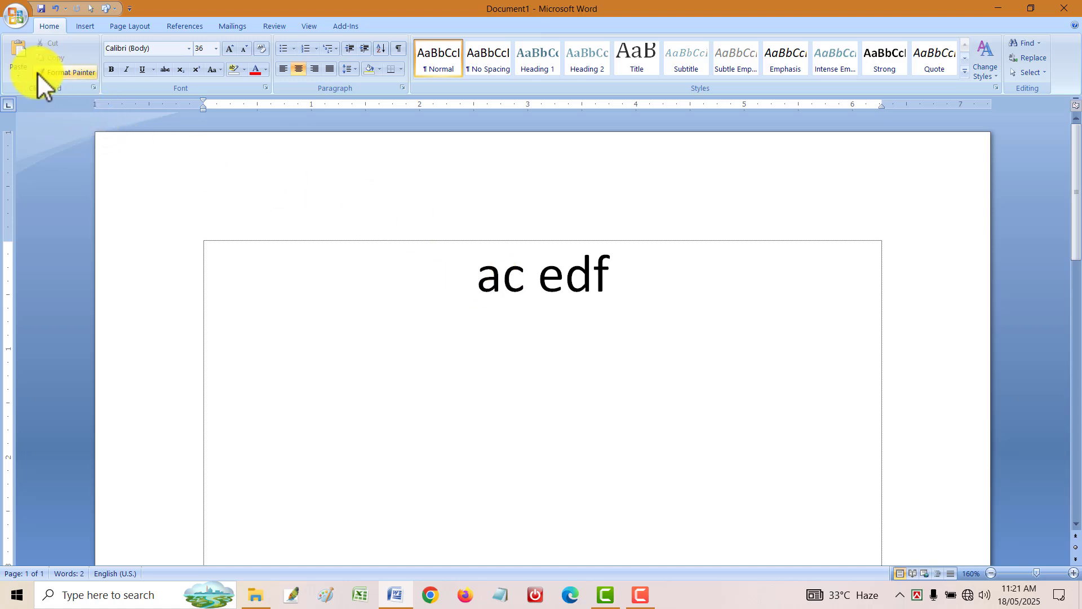
pyautogui.click(23, 52)
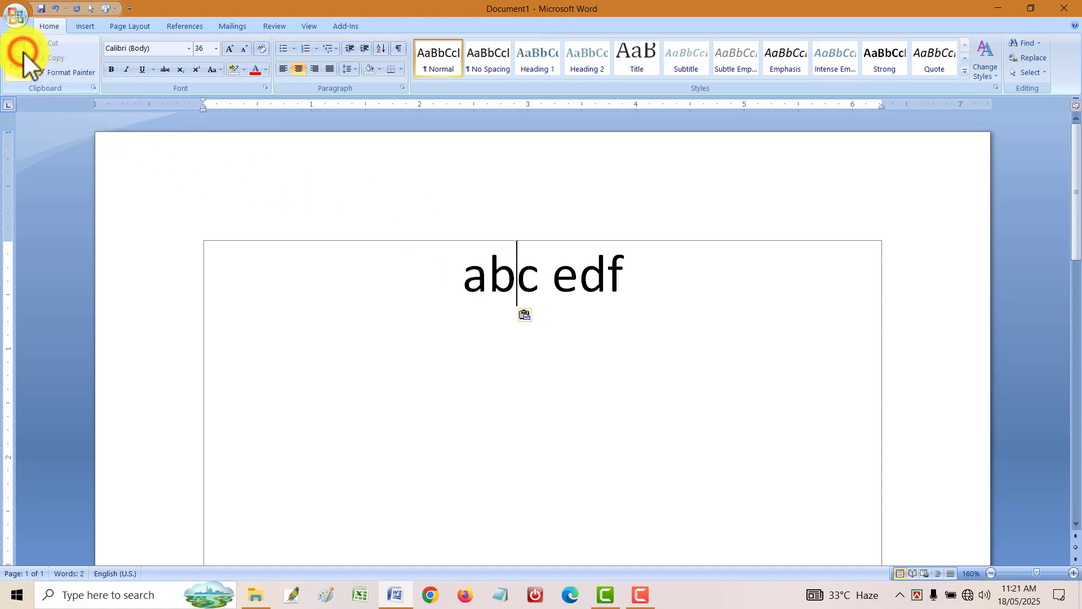
# - Try pasting the b after "edf", undoing both pastes and redoing the one inside "abc"
pyautogui.click(636, 280)
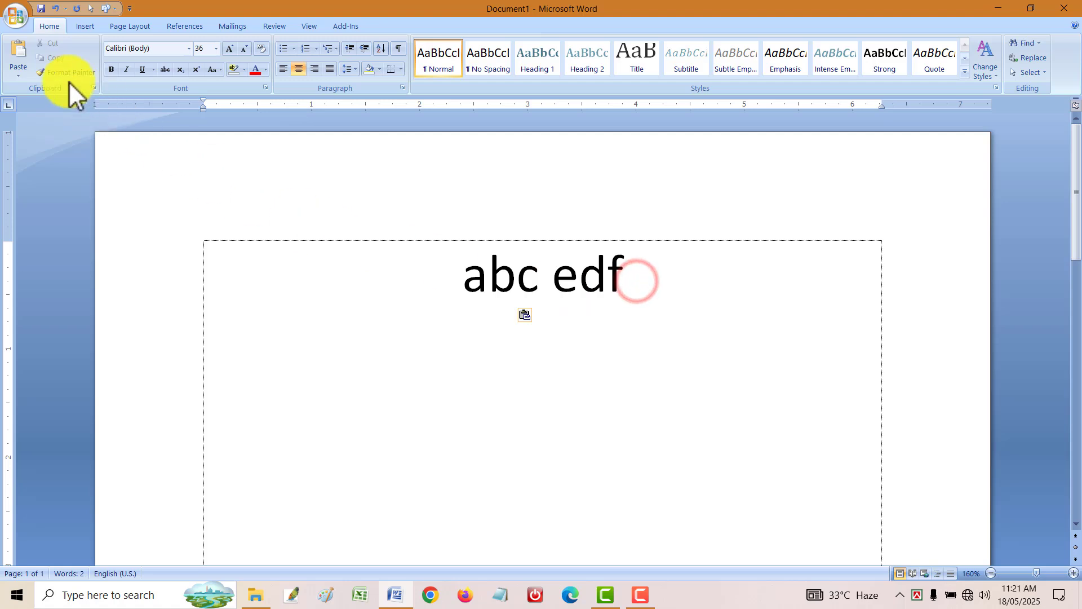
pyautogui.click(18, 50)
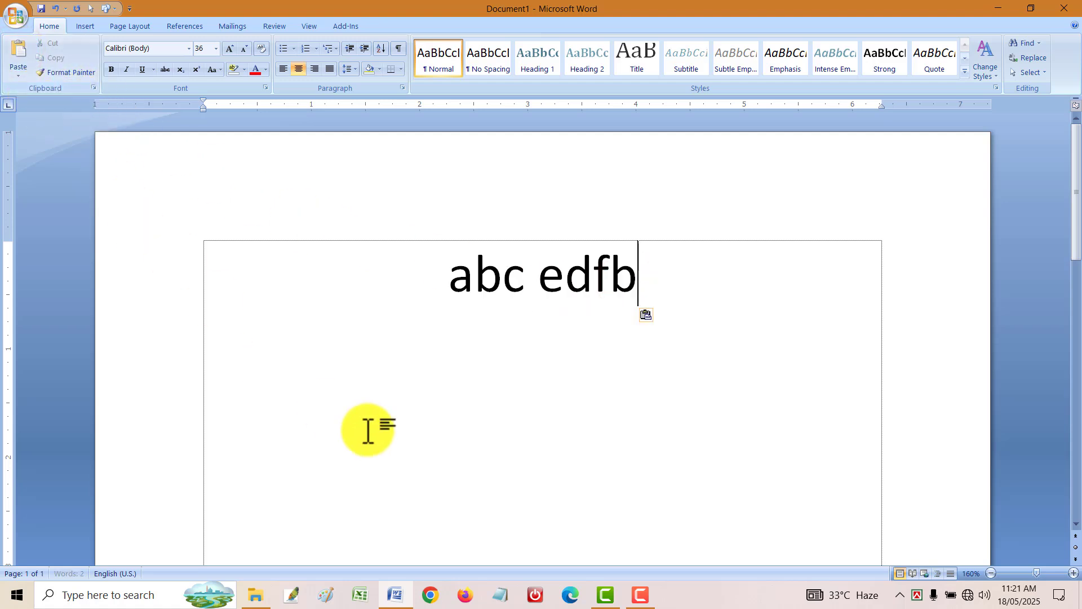
pyautogui.hotkey('ctrl', 'z')
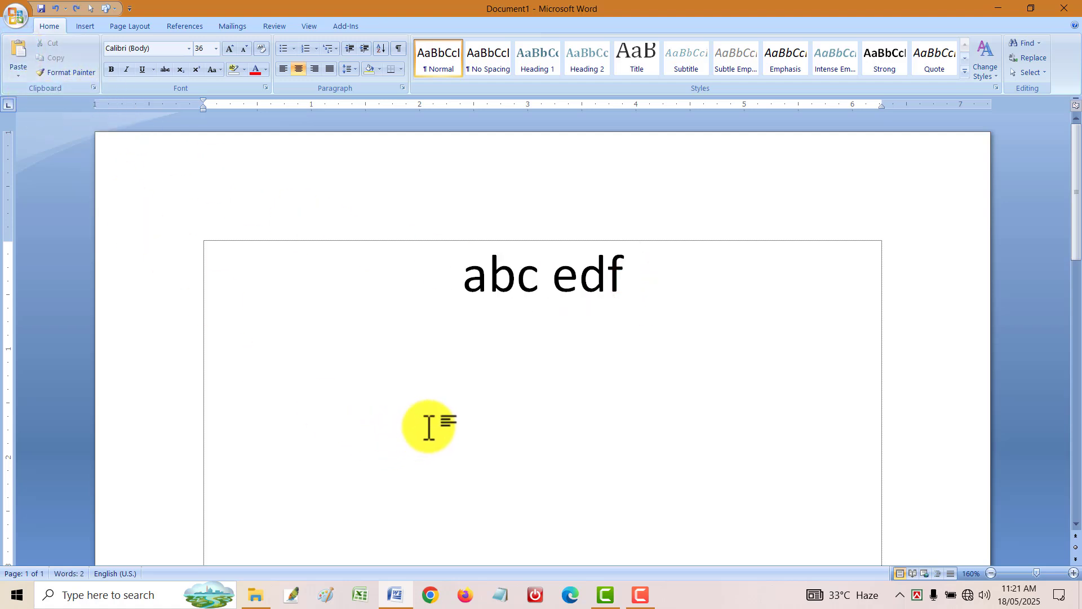
pyautogui.hotkey('ctrl', 'z')
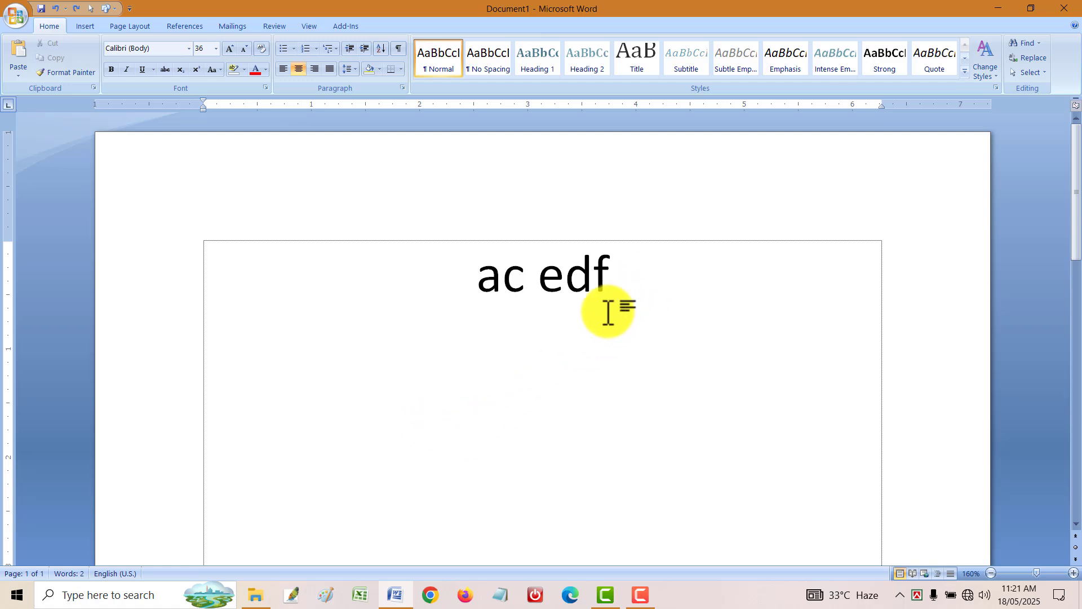
pyautogui.hotkey('ctrl', 'y')
# - Paste the cut letter b directly after "edf"
pyautogui.click(621, 275)
pyautogui.hotkey('ctrl', 'v')
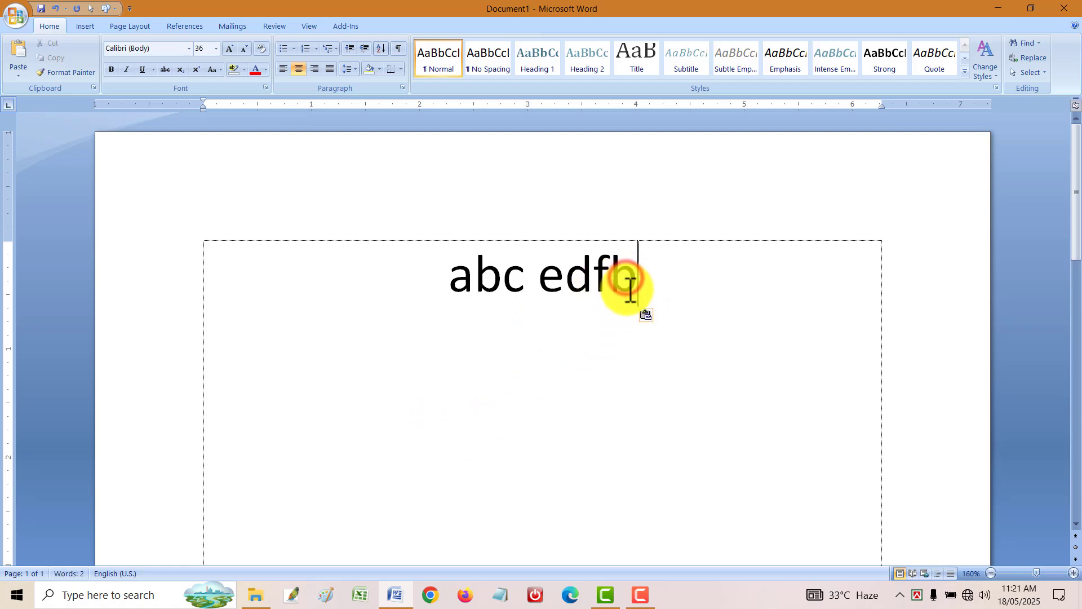
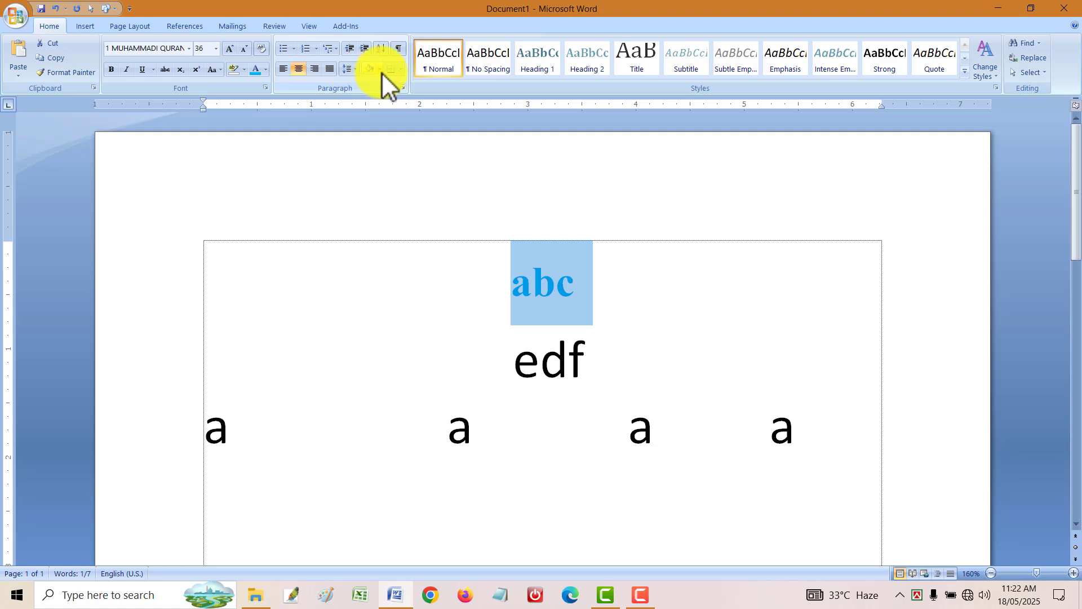
# - Preview paragraph shading colors on "abc" without applying one, and set the word's font color to red
pyautogui.click(381, 72)
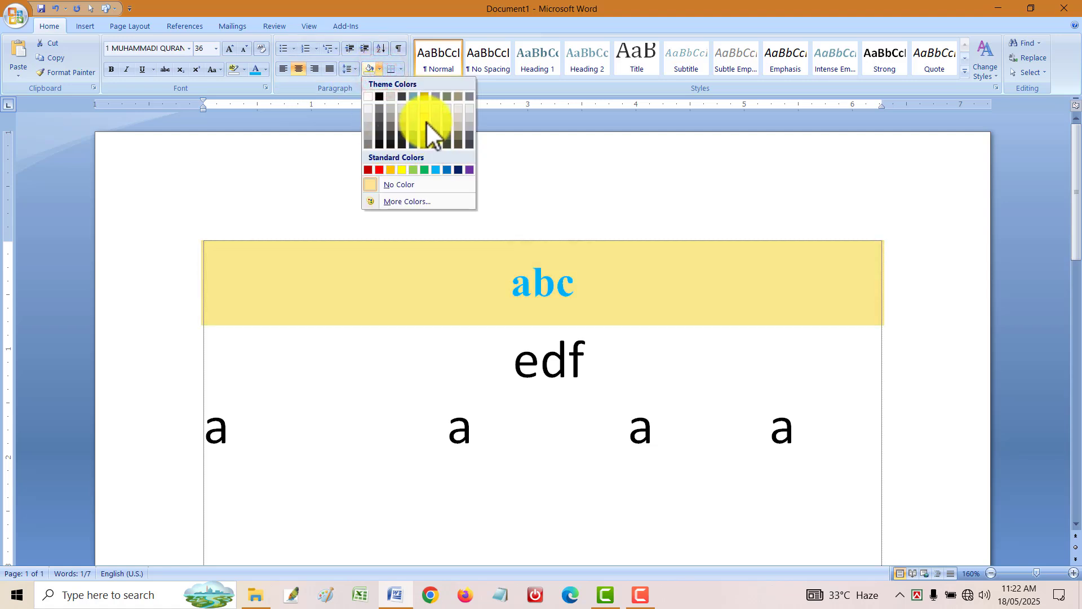
pyautogui.click(575, 285)
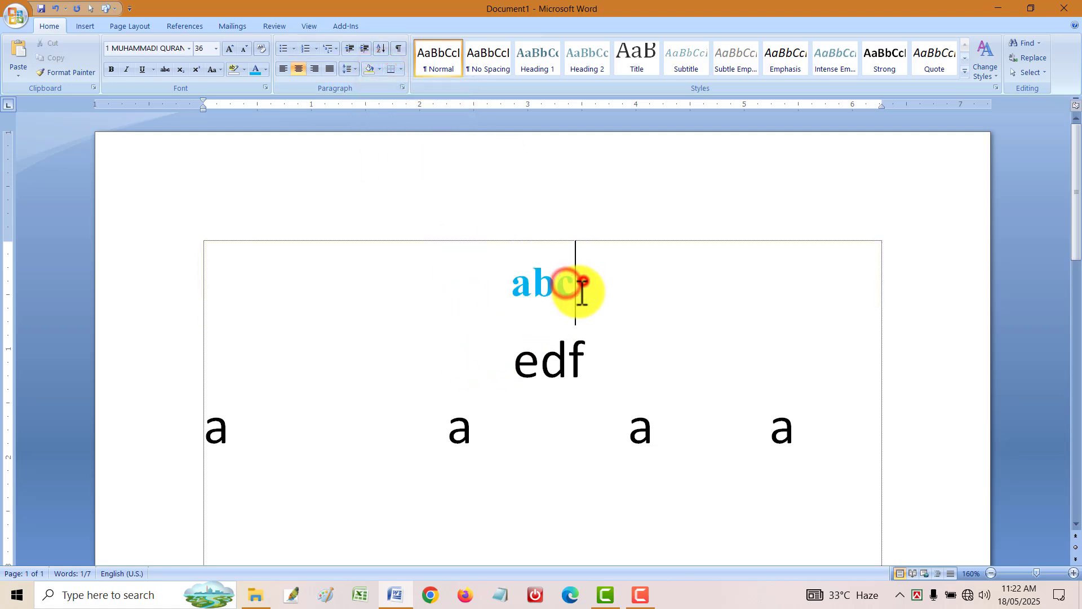
pyautogui.moveTo(573, 284); pyautogui.dragTo(508, 285)
pyautogui.click(266, 70)
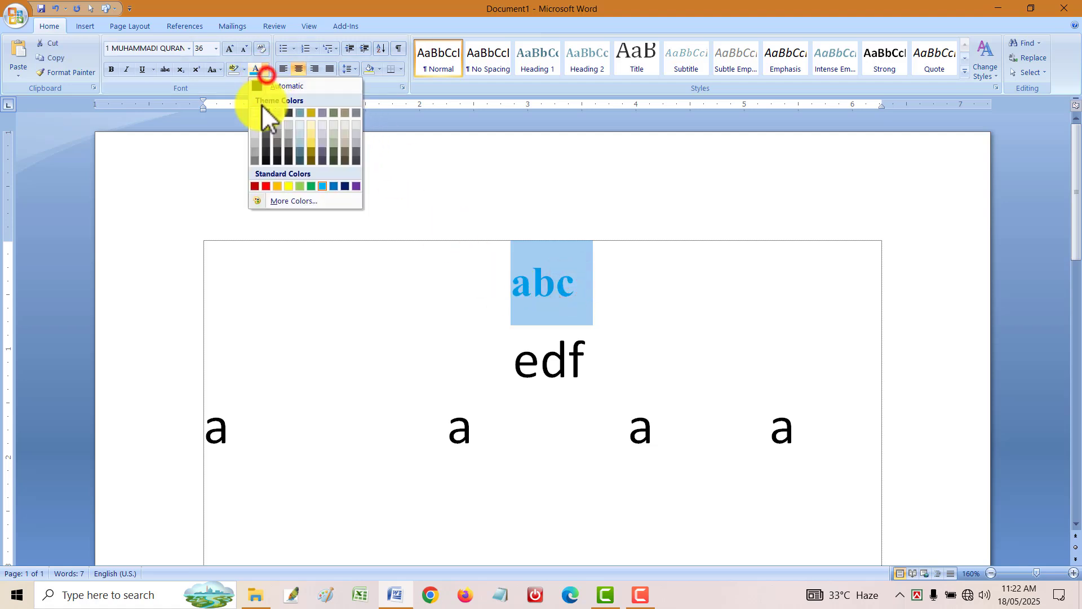
pyautogui.click(264, 186)
pyautogui.click(539, 333)
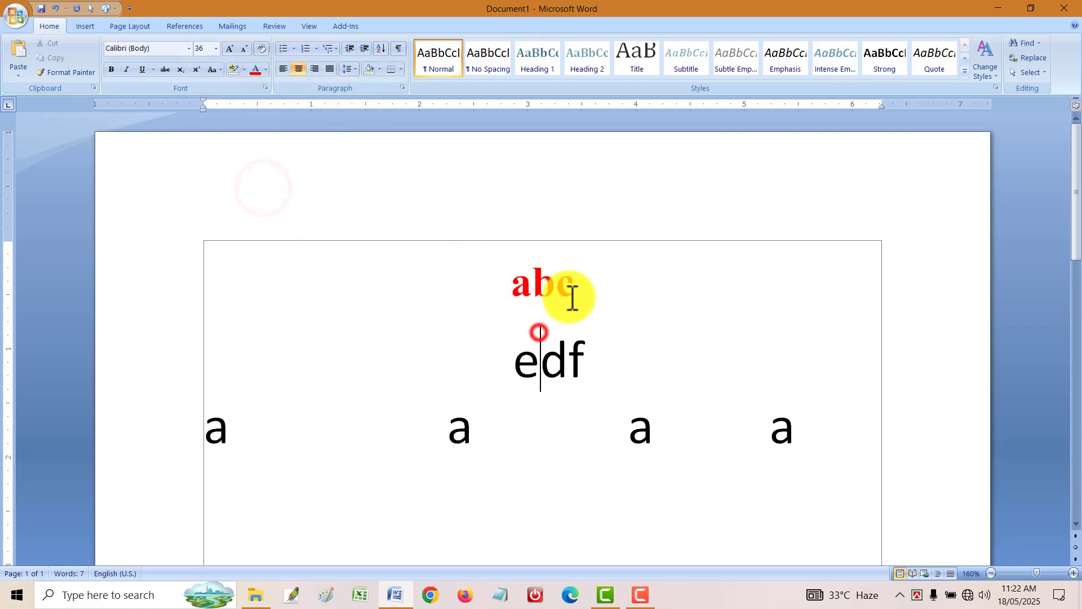
# - Use Format Painter to apply the formatting of "abc" to "edf"
pyautogui.moveTo(583, 289); pyautogui.dragTo(533, 292)
pyautogui.click(530, 289)
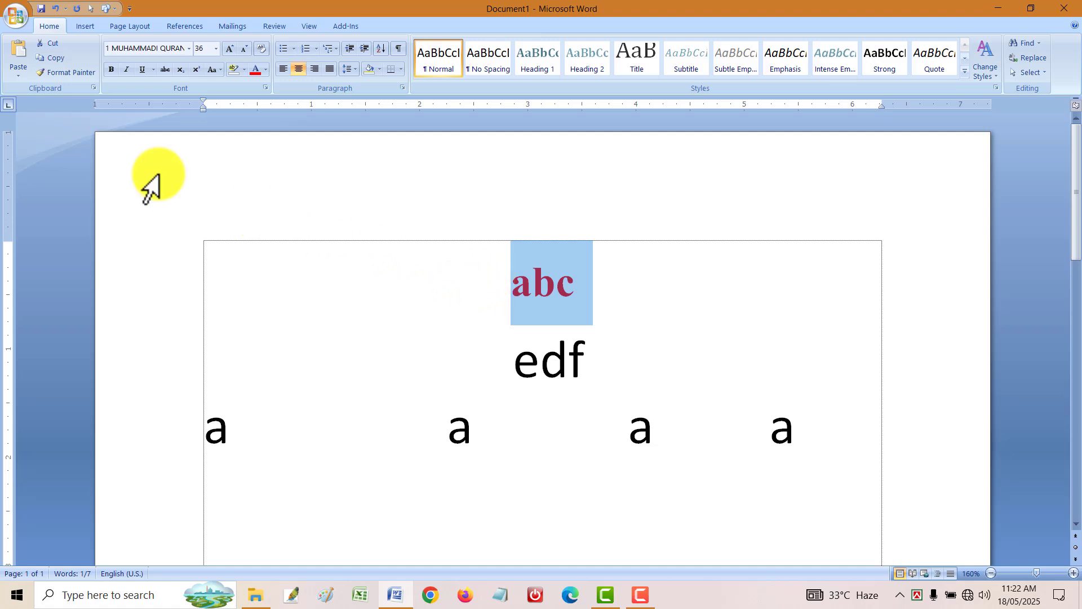
pyautogui.click(79, 72)
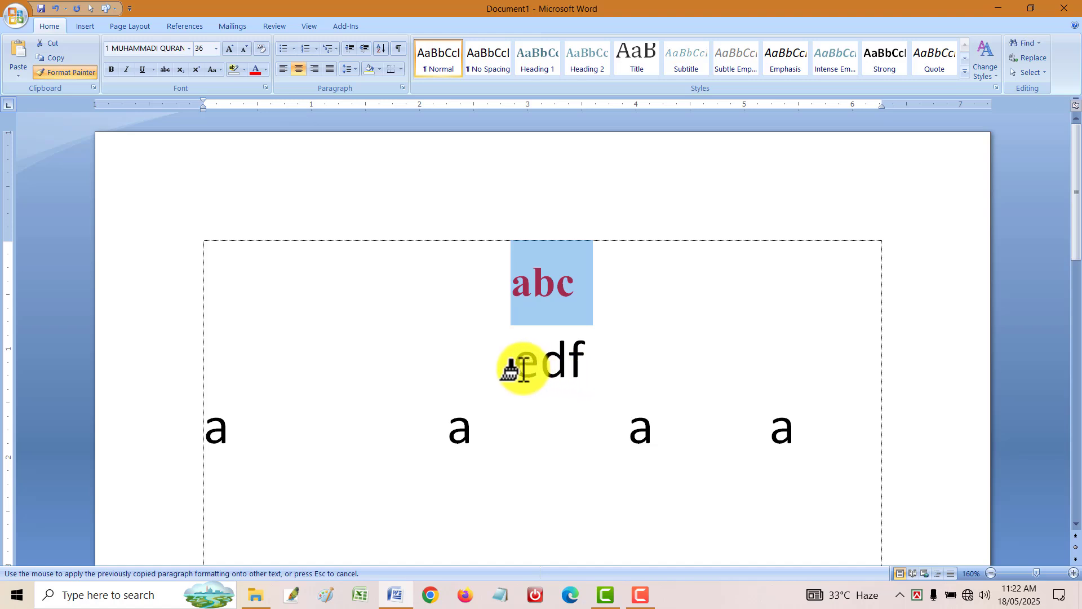
pyautogui.moveTo(518, 365)
pyautogui.mouseDown()
pyautogui.moveTo(582, 357)
pyautogui.moveTo(596, 366)
pyautogui.mouseUp()
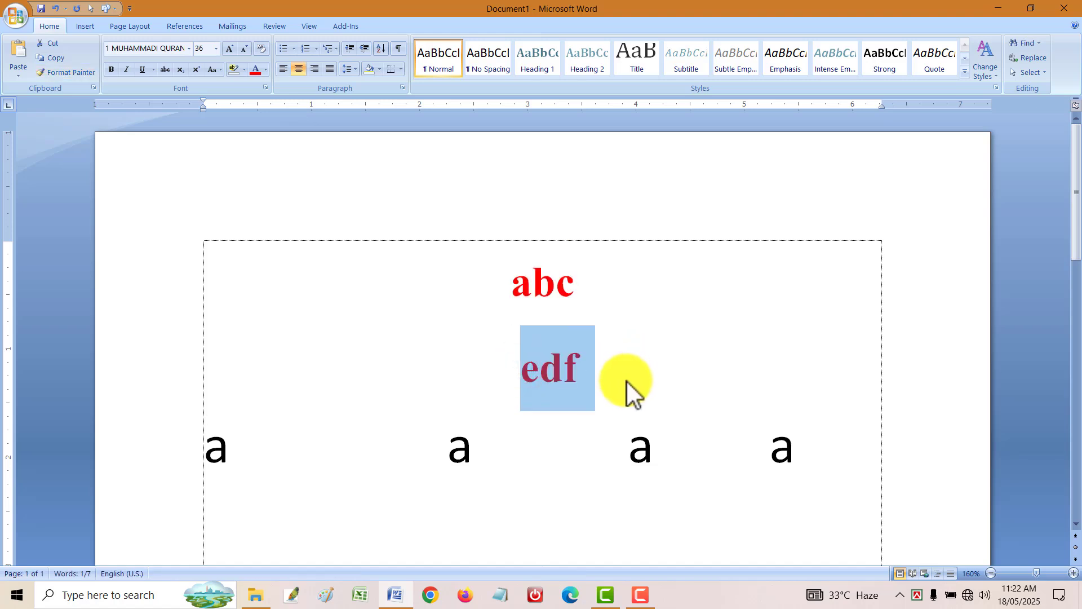
# - Compare the formatting of "abc" and "edf" by selecting each word in turn
pyautogui.click(542, 380)
pyautogui.moveTo(514, 288); pyautogui.dragTo(586, 276)
pyautogui.moveTo(509, 374); pyautogui.dragTo(589, 369)
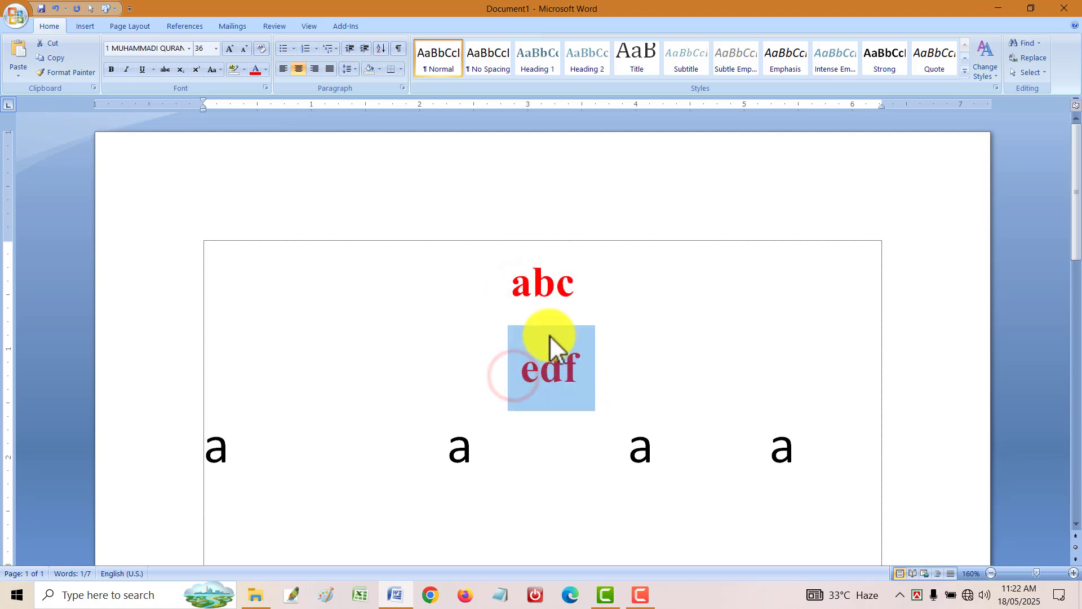
pyautogui.moveTo(516, 280); pyautogui.dragTo(580, 319)
pyautogui.moveTo(520, 370); pyautogui.dragTo(591, 374)
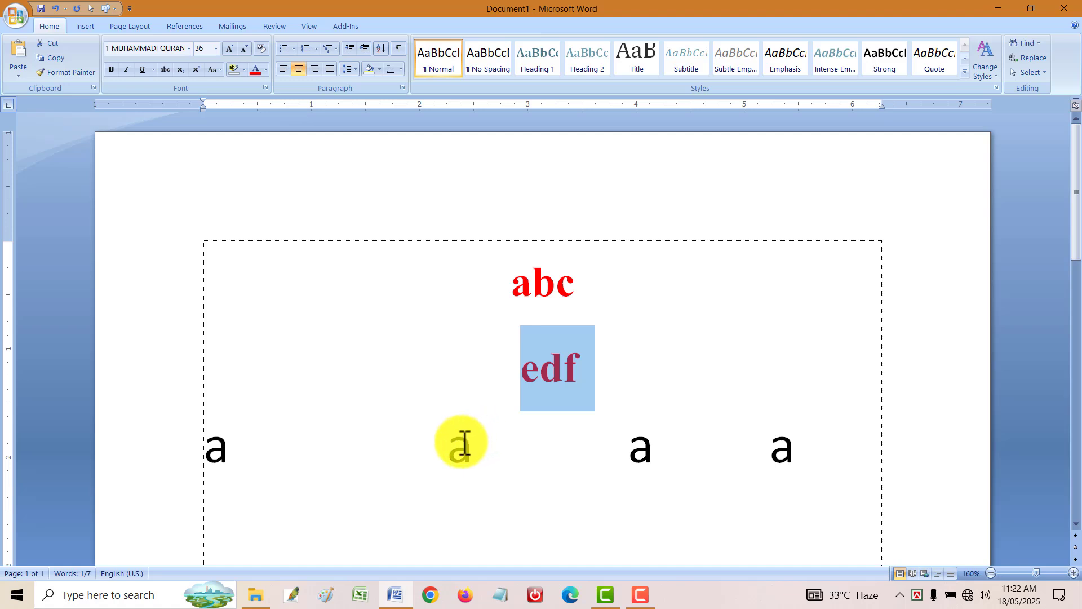
# - Use Format Painter to apply the formatting of the second "a" in the tabbed row to the third one
pyautogui.moveTo(201, 451); pyautogui.dragTo(237, 451)
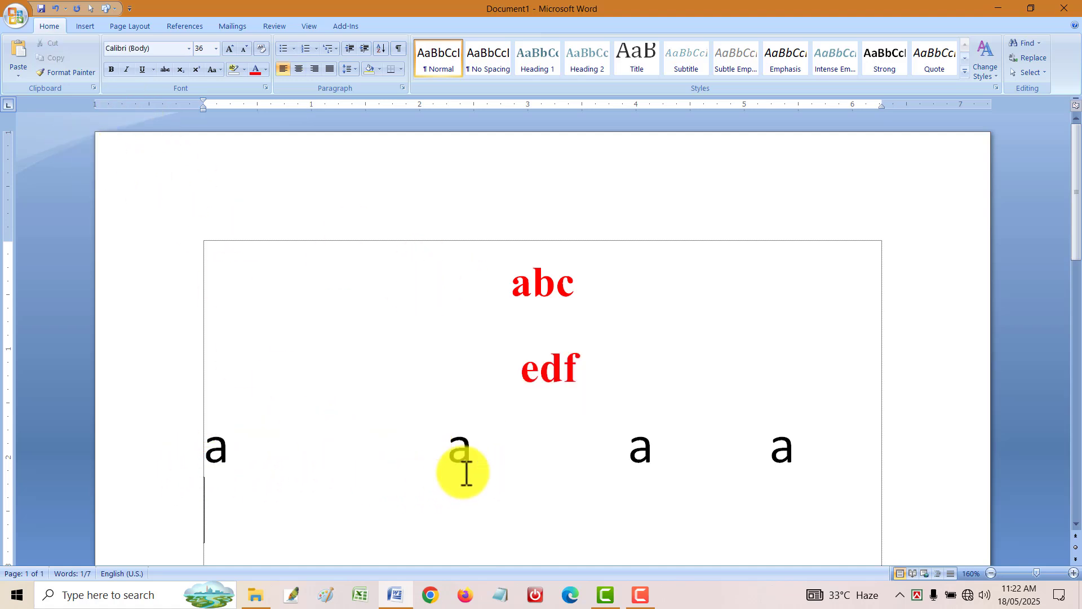
pyautogui.doubleClick(457, 451)
pyautogui.click(71, 72)
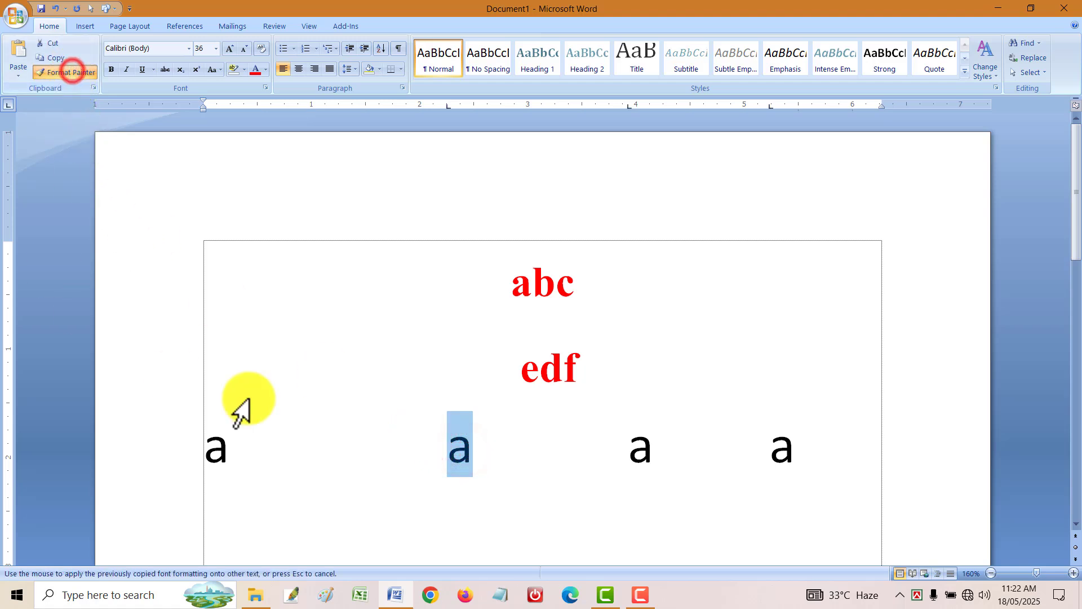
pyautogui.moveTo(627, 449); pyautogui.dragTo(657, 458)
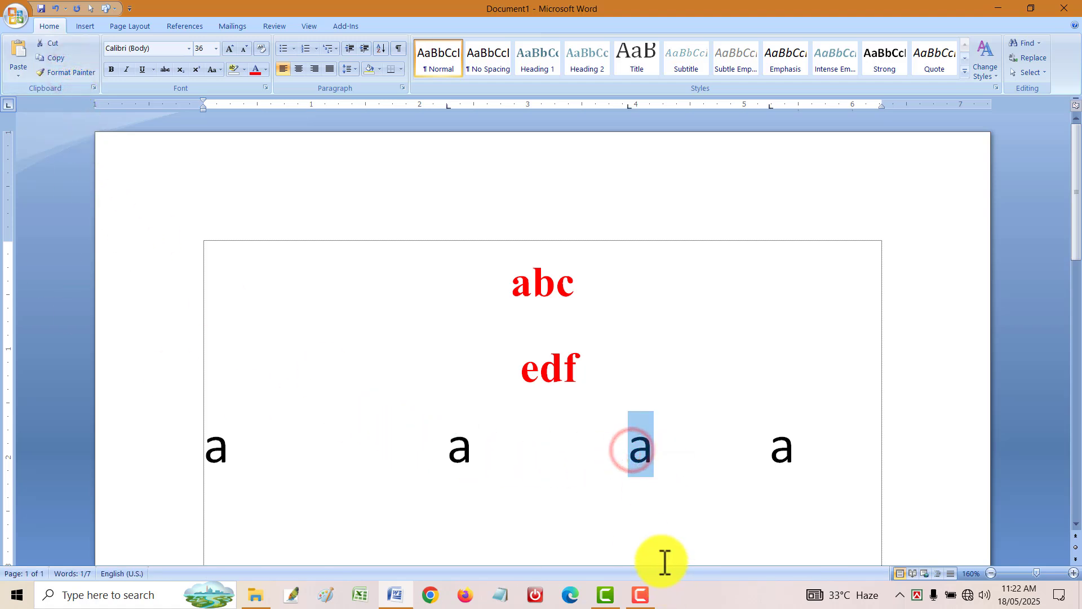
# - Use Format Painter to apply the plain formatting of the first "a" in the tabbed row to "edf"
pyautogui.moveTo(505, 372); pyautogui.dragTo(619, 371)
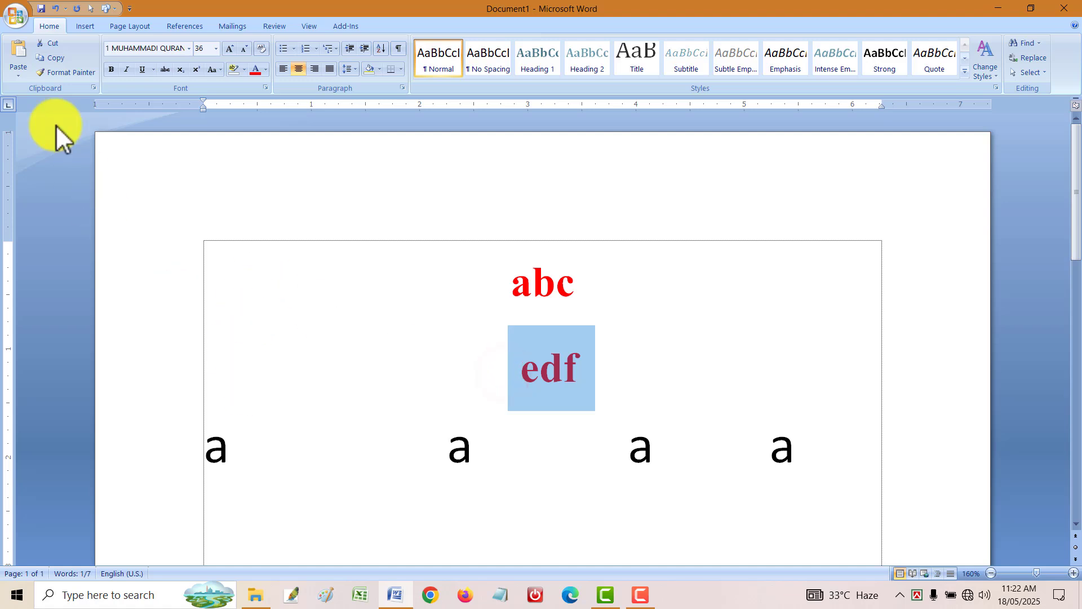
pyautogui.moveTo(231, 453); pyautogui.dragTo(202, 454)
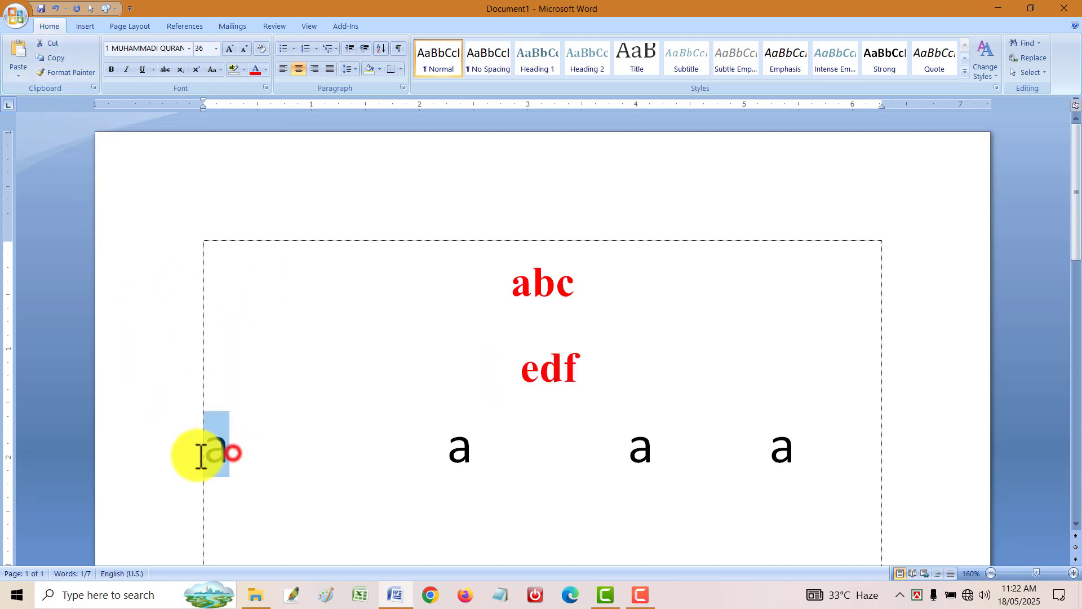
pyautogui.click(85, 74)
pyautogui.moveTo(514, 367); pyautogui.dragTo(709, 409)
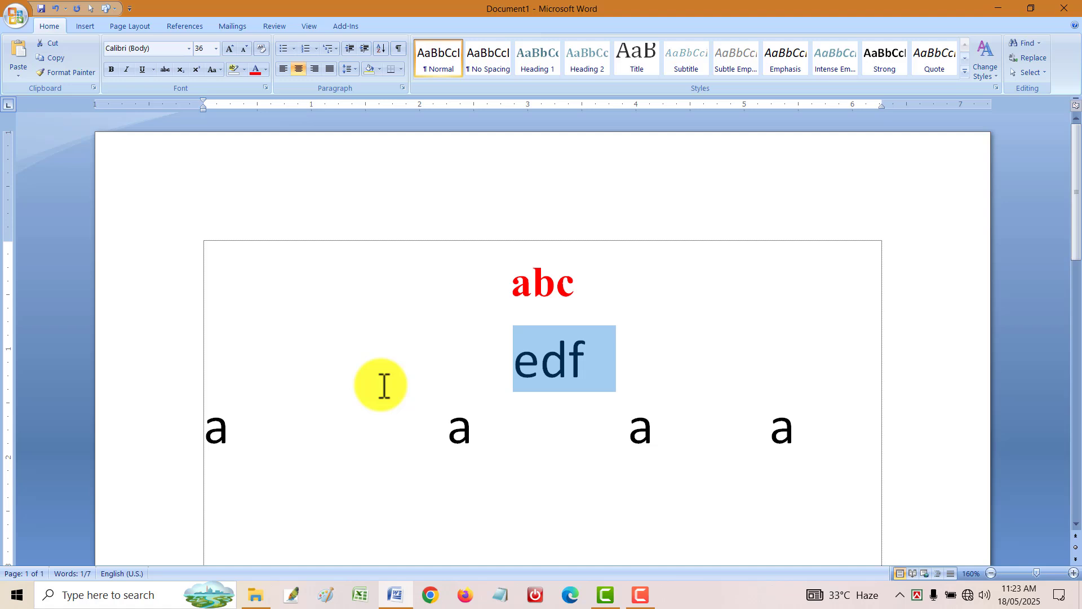
# - Copy only the formatting of "abc", paste it onto the plain "edf" without Format Painter, and reselect "abc"
pyautogui.click(581, 290)
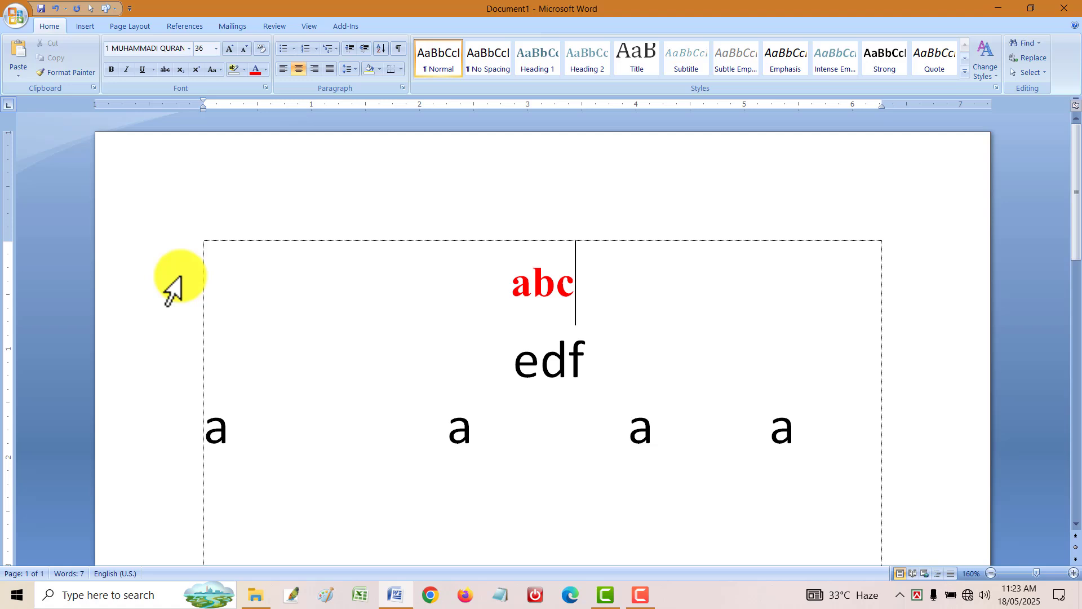
pyautogui.moveTo(485, 289); pyautogui.dragTo(722, 291)
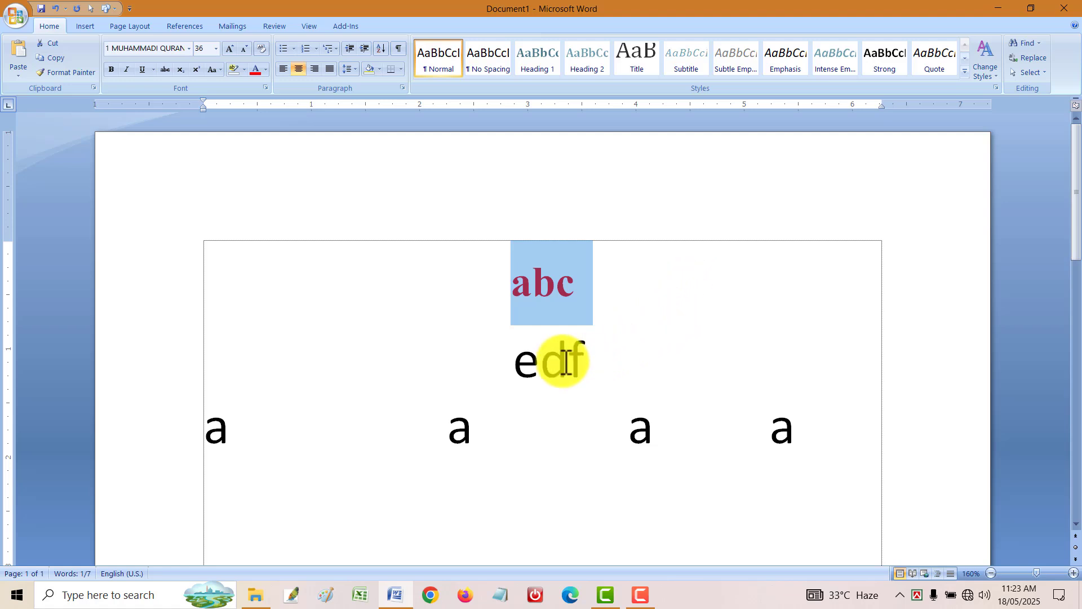
pyautogui.moveTo(511, 361); pyautogui.dragTo(586, 360)
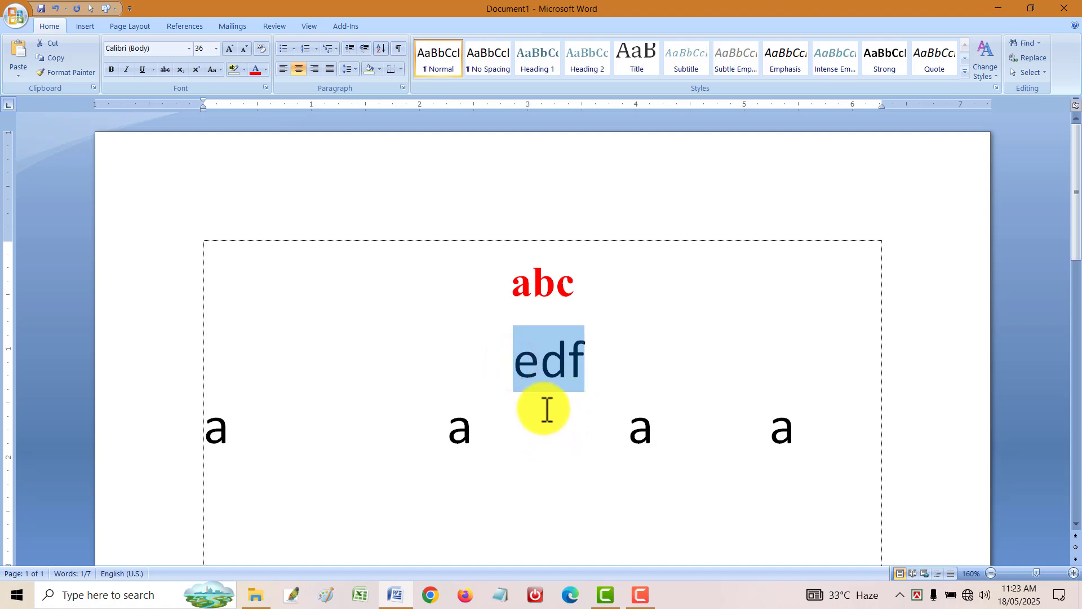
pyautogui.hotkey('ctrl', 'shift', 'v')
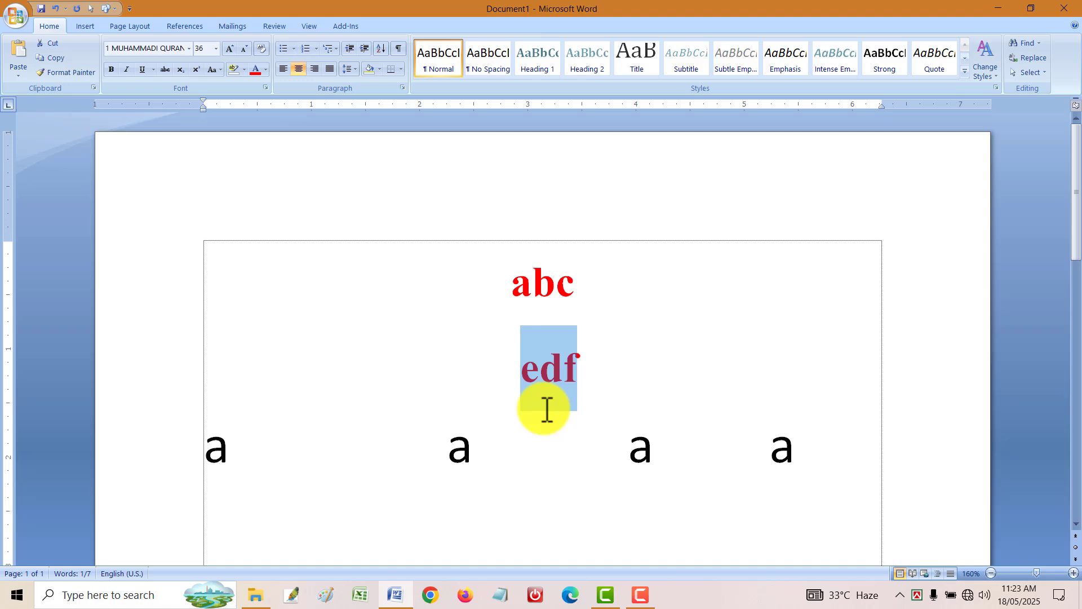
pyautogui.moveTo(511, 284); pyautogui.dragTo(585, 290)
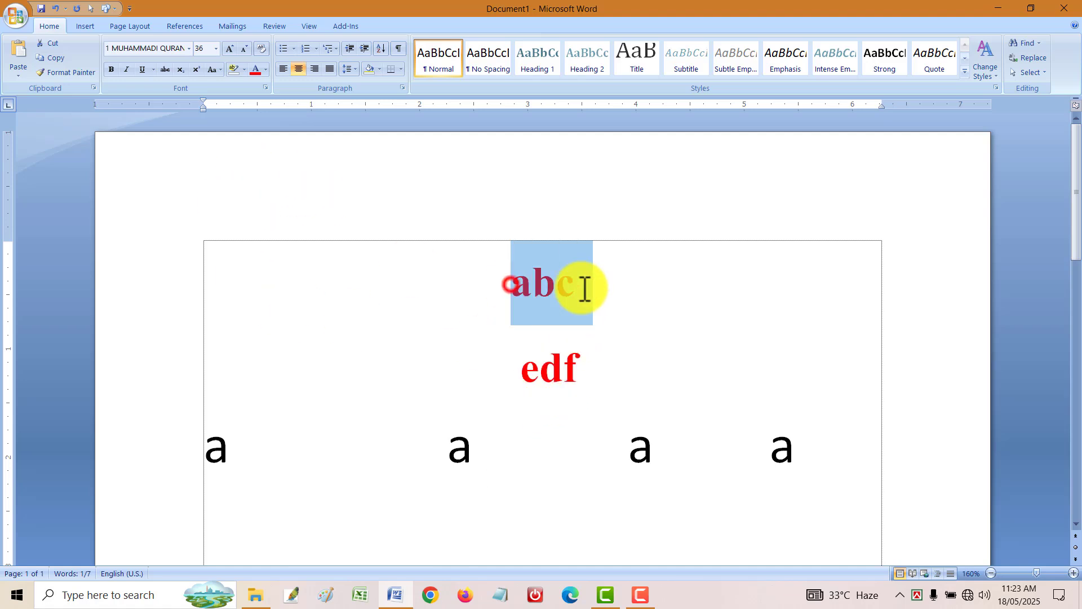
# - Select "edf" and show the list of collected clipboard items beside the document
pyautogui.moveTo(516, 375); pyautogui.dragTo(586, 377)
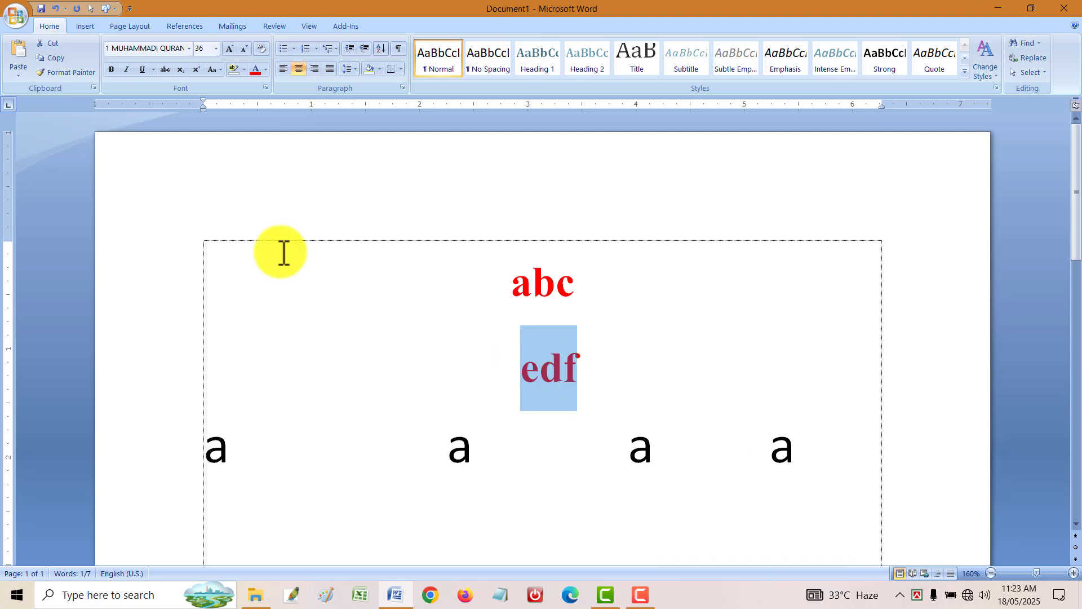
pyautogui.click(93, 87)
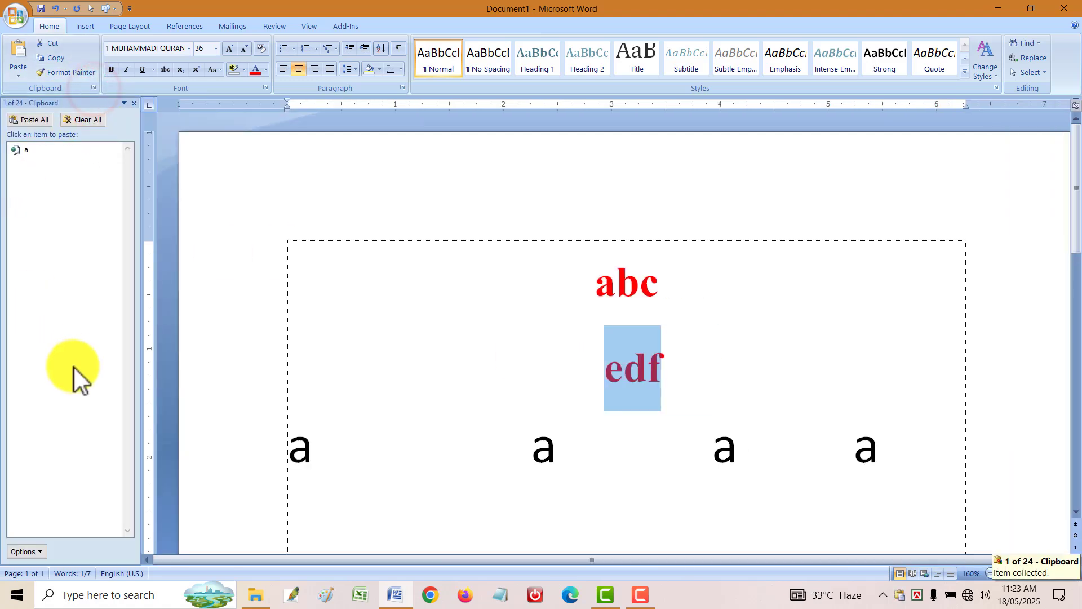
pyautogui.click(97, 88)
pyautogui.click(97, 88)
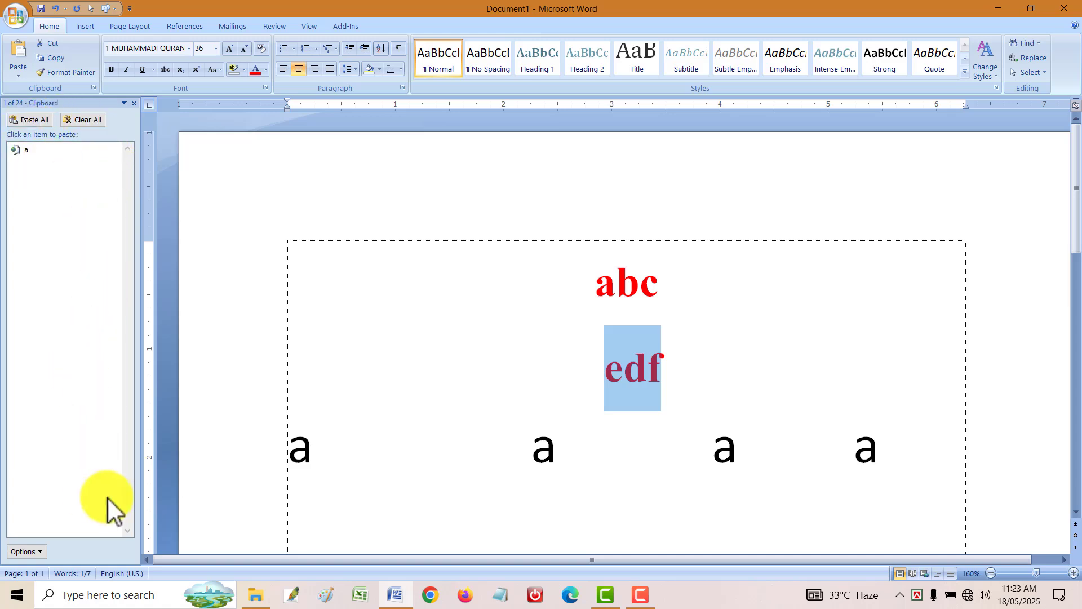
# - Copy the top "abc" line and paste it after the first "a" in the tabbed row
pyautogui.click(586, 445)
pyautogui.moveTo(648, 297); pyautogui.dragTo(575, 300)
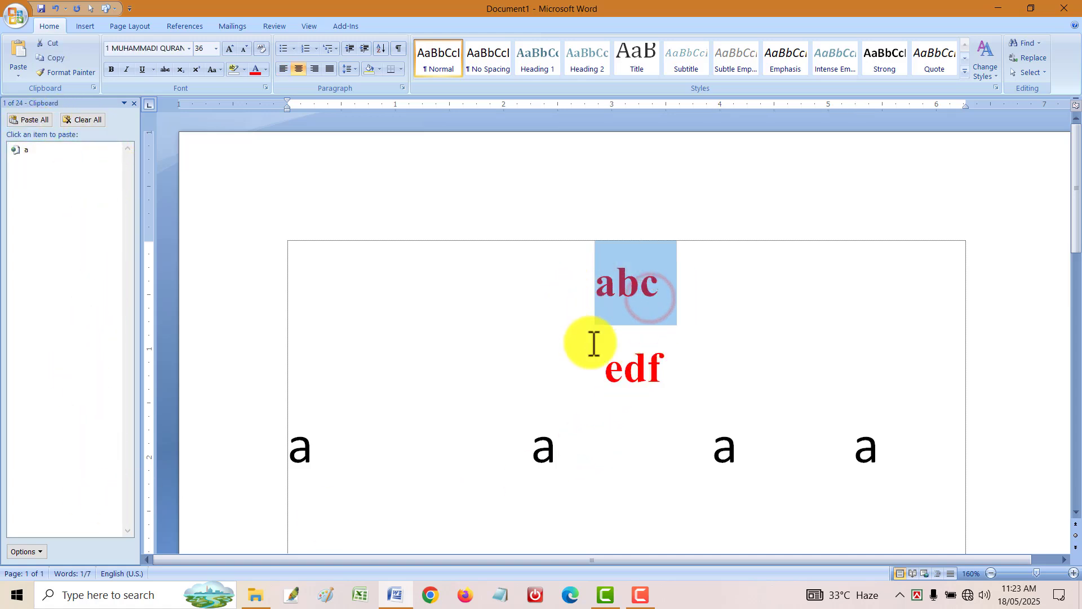
pyautogui.hotkey('ctrl', 'c')
pyautogui.click(573, 447)
pyautogui.hotkey('ctrl', 'v')
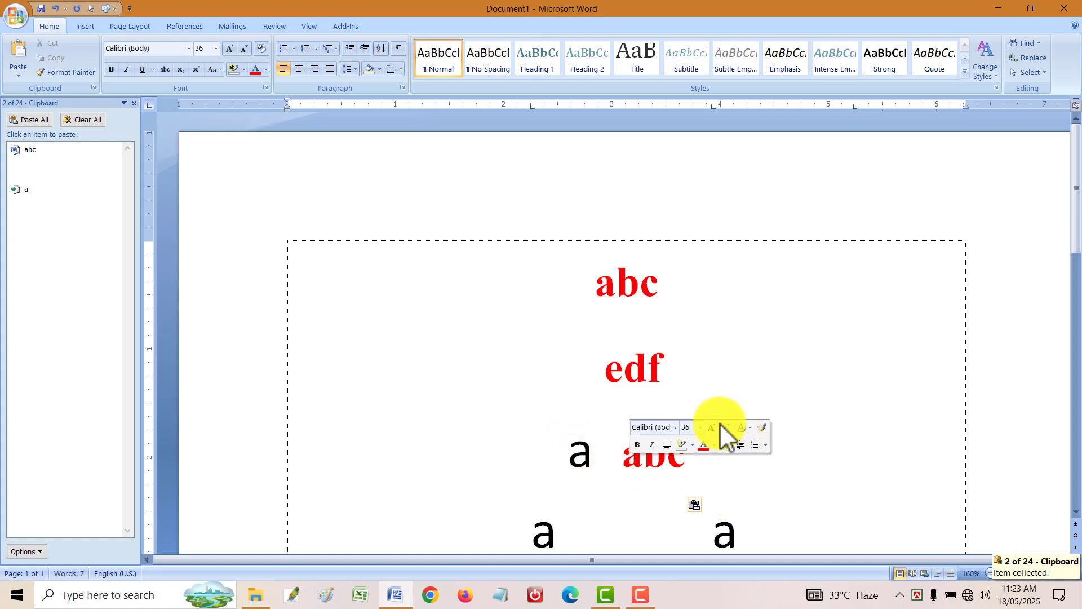
# - Copy the lines from the top "abc" through "a abc" and paste all the collected clipboard items together
pyautogui.moveTo(697, 473); pyautogui.dragTo(495, 234)
pyautogui.hotkey('ctrl', 'c')
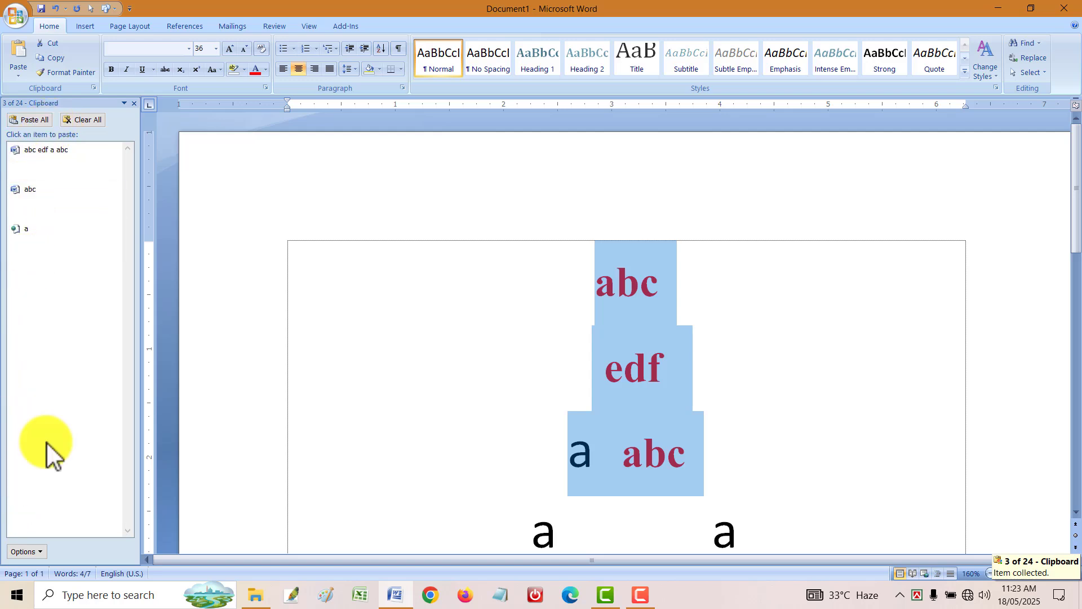
pyautogui.click(42, 125)
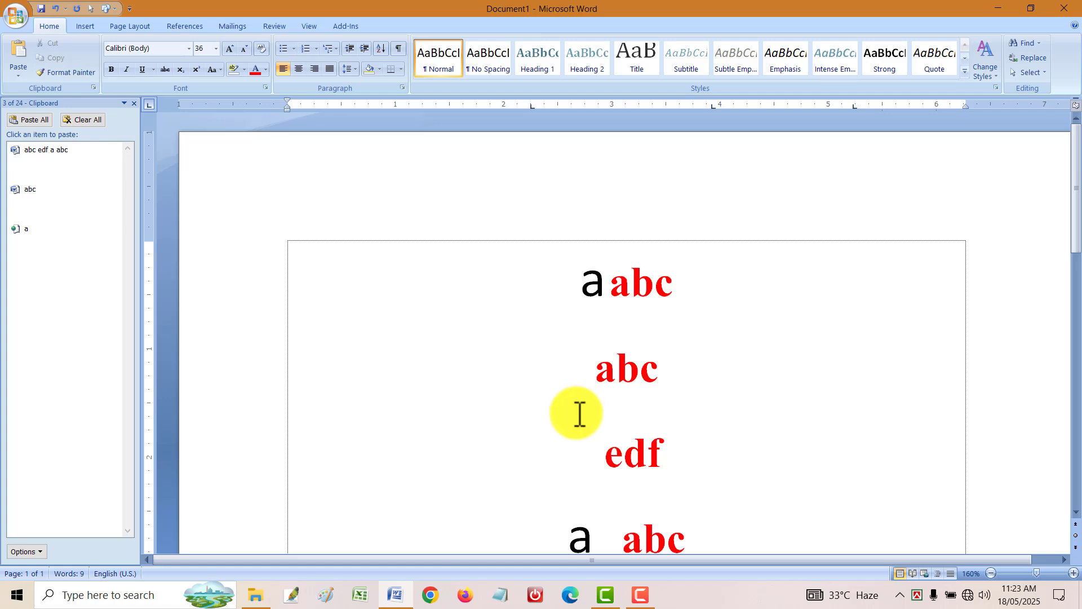
# - Clear all collected clipboard items, close their list, and delete all text in the document
pyautogui.click(96, 120)
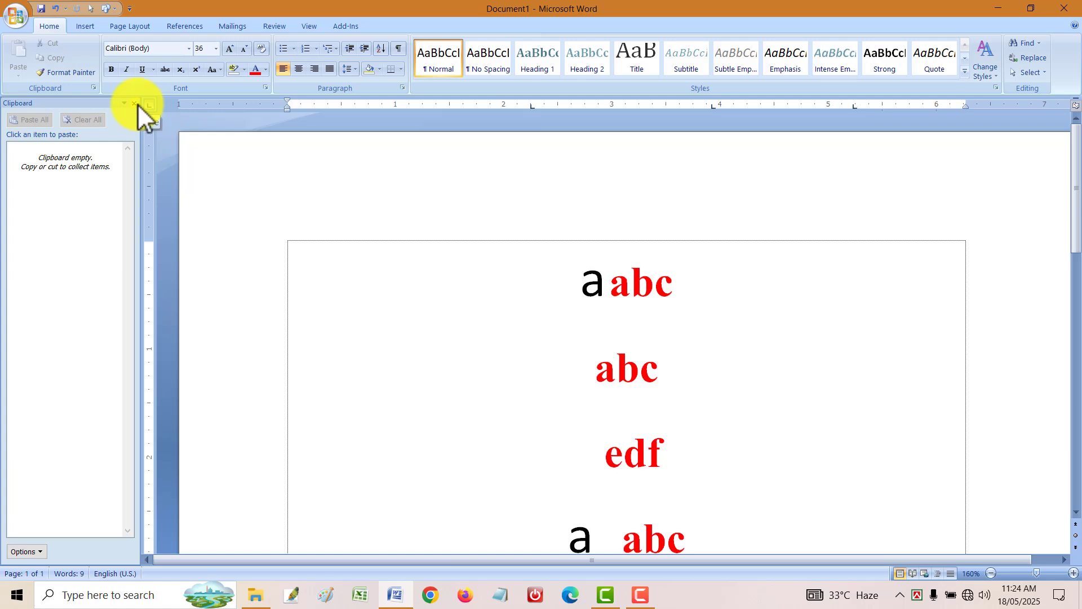
pyautogui.click(136, 104)
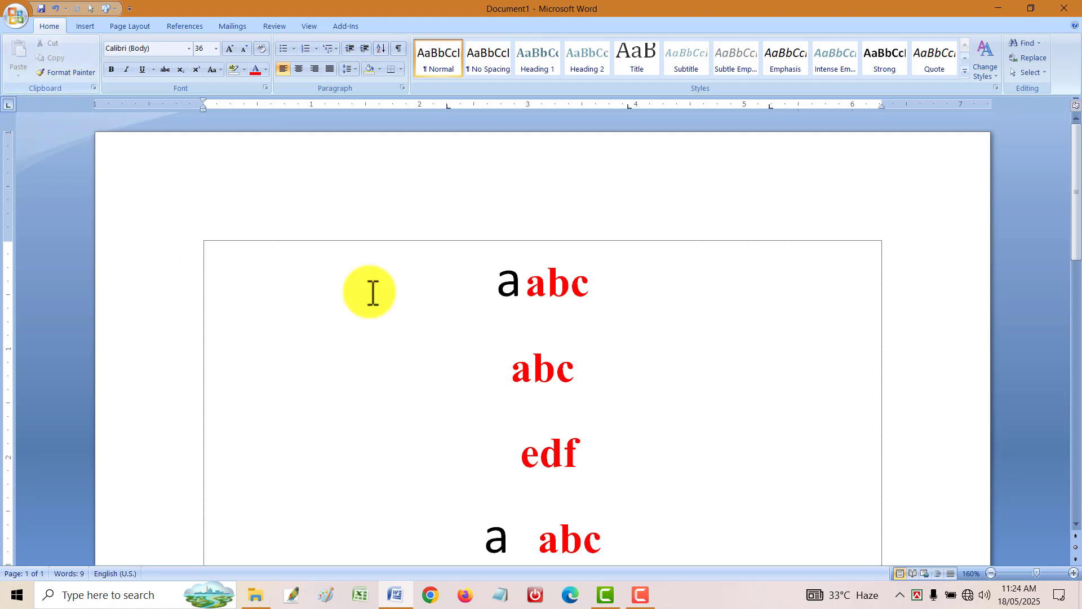
pyautogui.click(446, 291)
pyautogui.hotkey('ctrl', 'a')
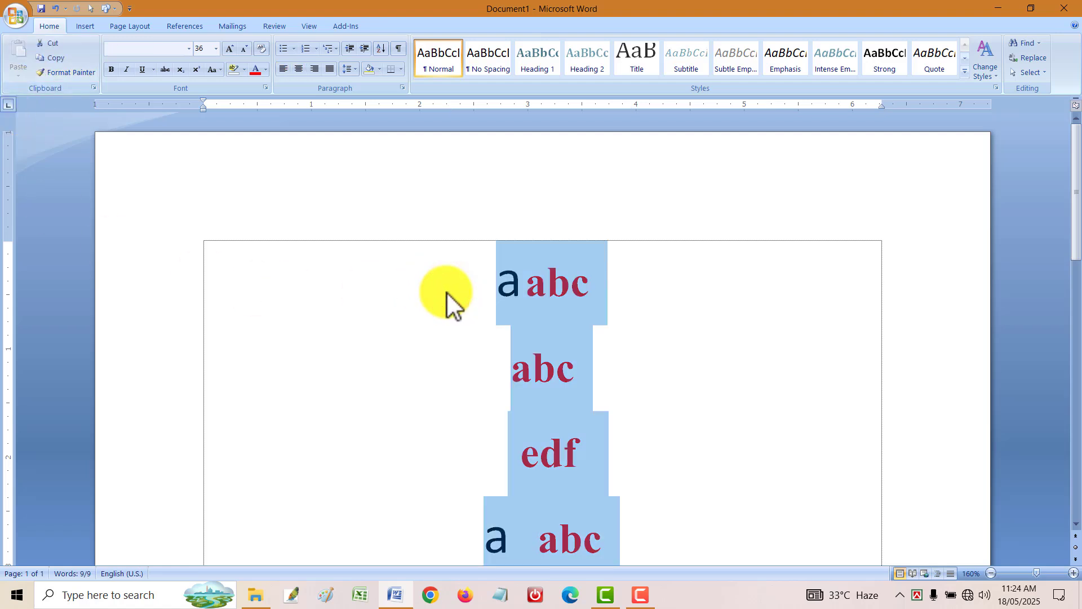
pyautogui.press('Delete')
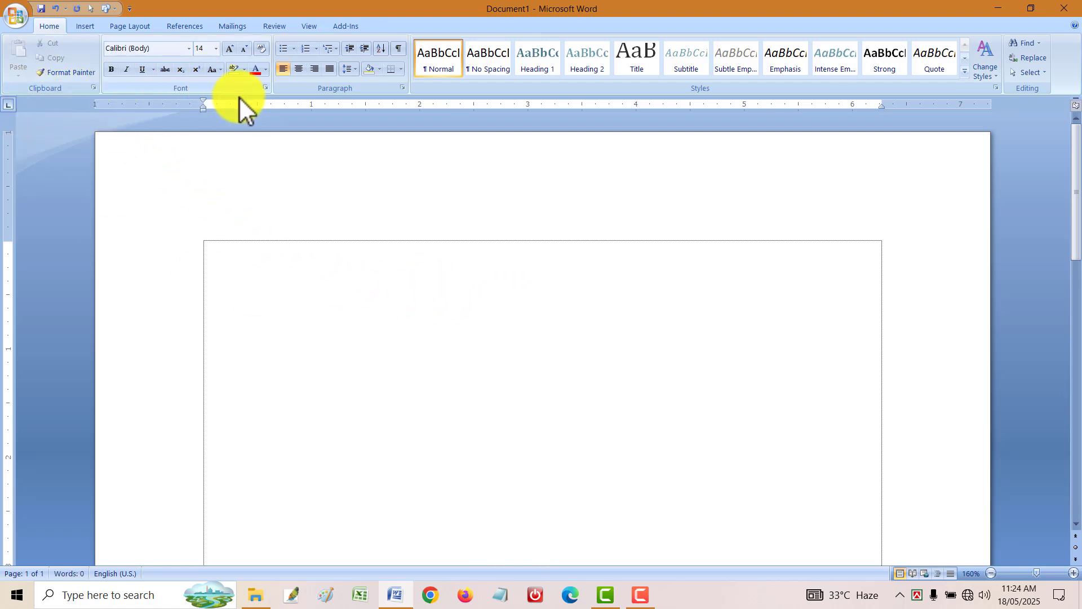
# - Examine the font, style, size, color and effects options in the Font dialog, reopening it twice without changing anything
pyautogui.click(265, 87)
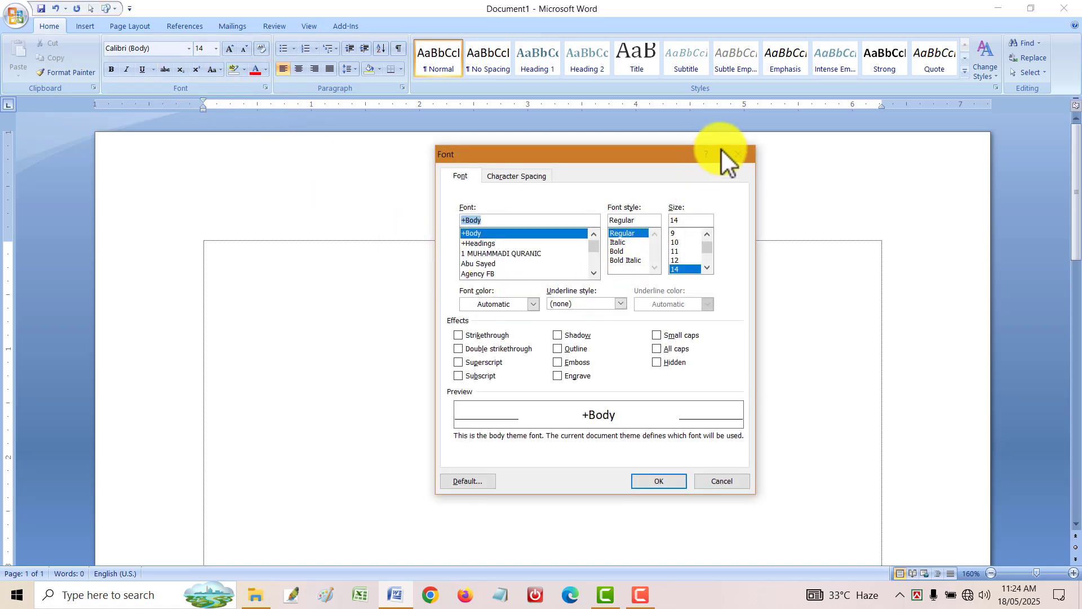
pyautogui.click(738, 153)
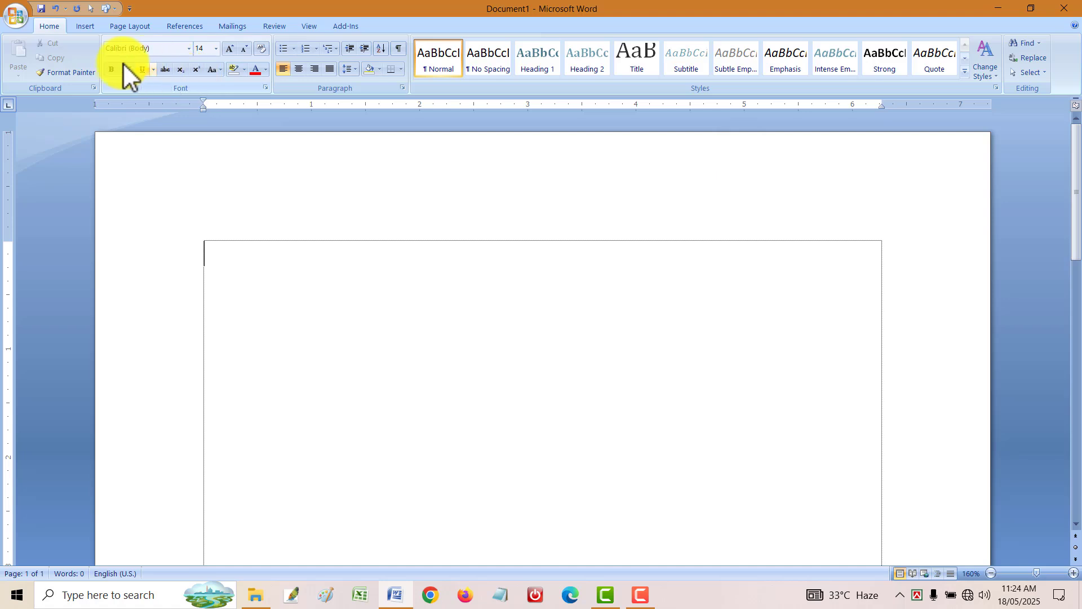
pyautogui.click(193, 49)
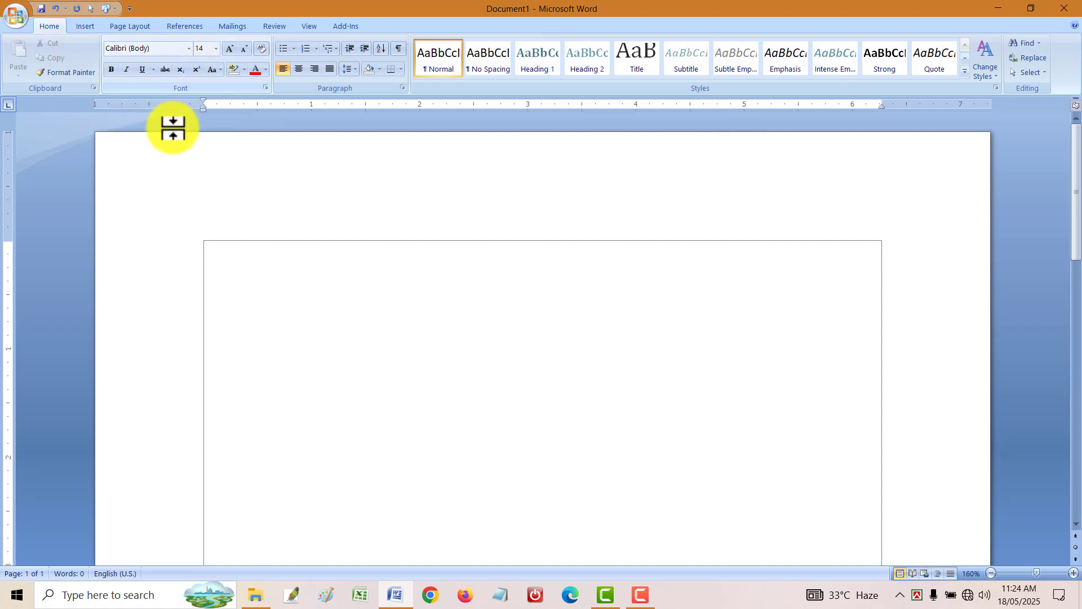
pyautogui.hotkey('ctrl', 'd')
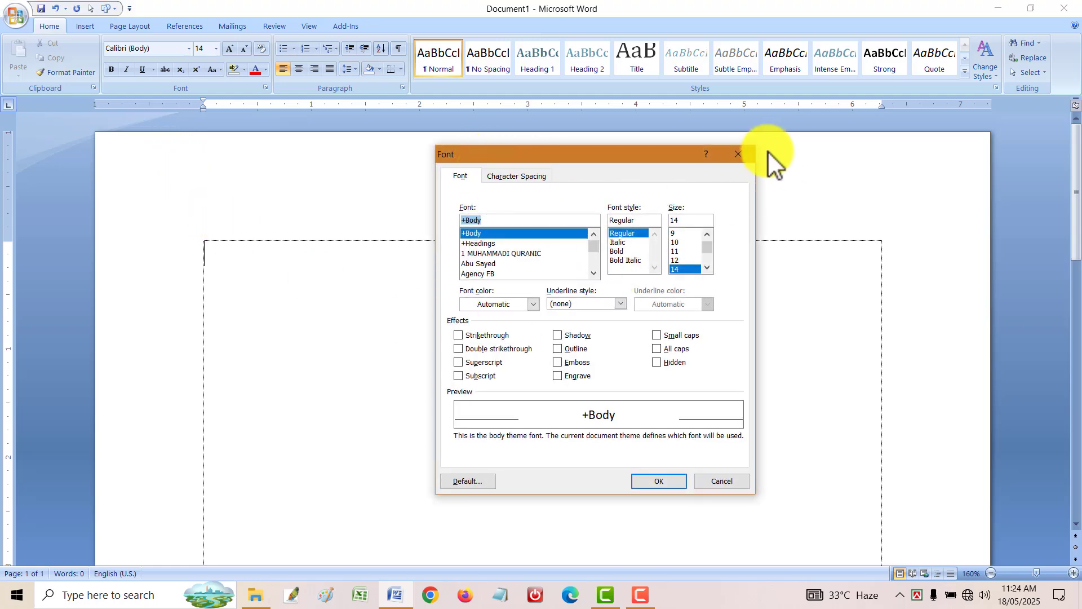
pyautogui.click(737, 154)
pyautogui.hotkey('ctrl', 'd')
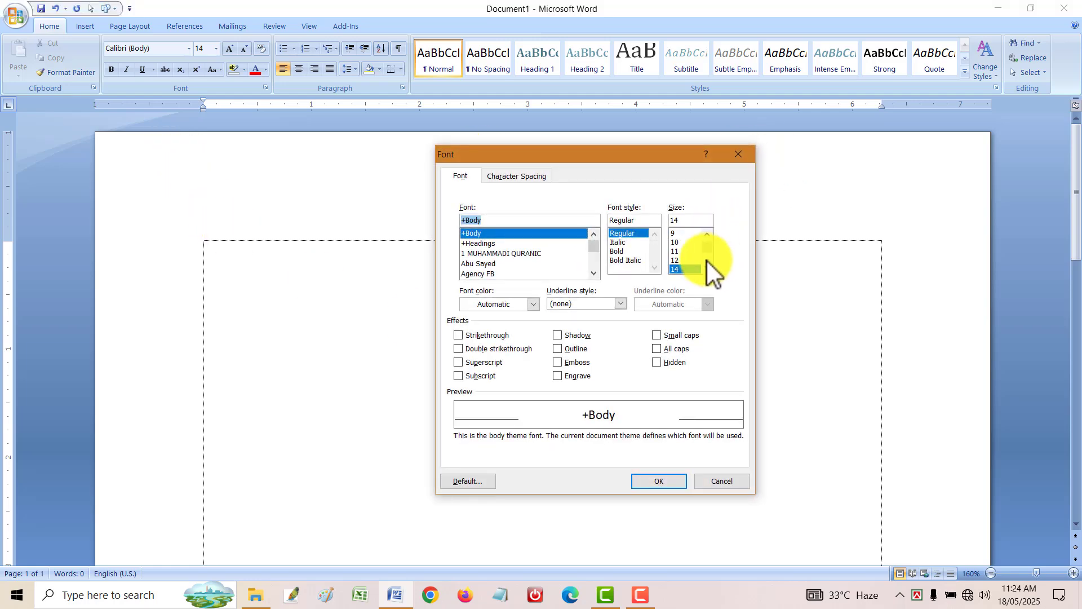
pyautogui.click(737, 153)
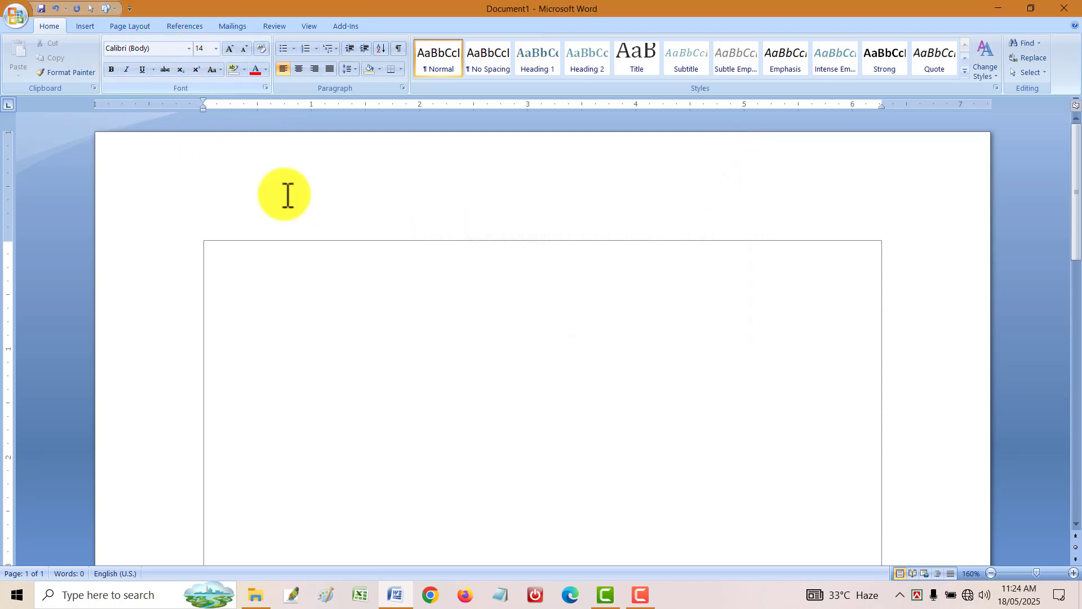
# - Set the font to FN Mahin Ahnaf Ansi-V2 and enter the sample text "ddgdfgd"
pyautogui.click(153, 49)
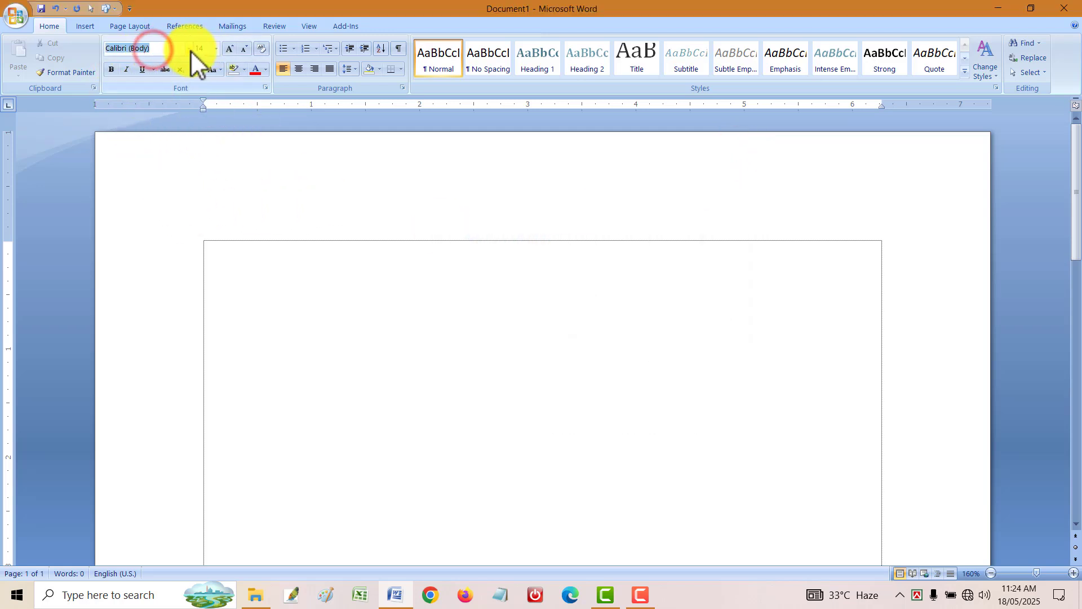
pyautogui.click(189, 49)
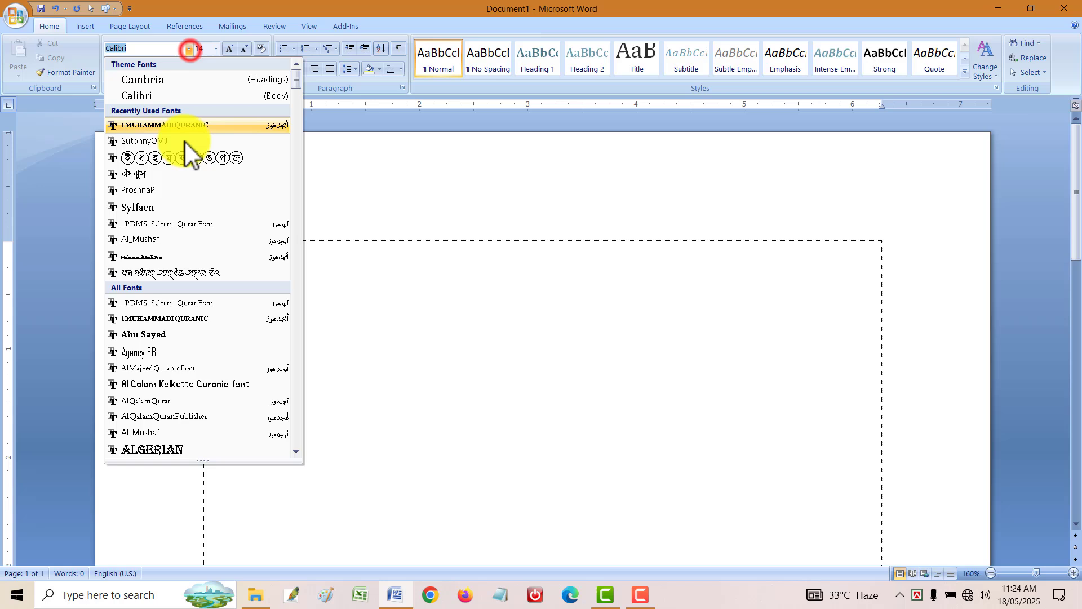
pyautogui.click(182, 270)
pyautogui.write('ddgdfgd')
# - Make the sample text bold and enlarge it stepwise to 24 points
pyautogui.moveTo(404, 268); pyautogui.dragTo(109, 276)
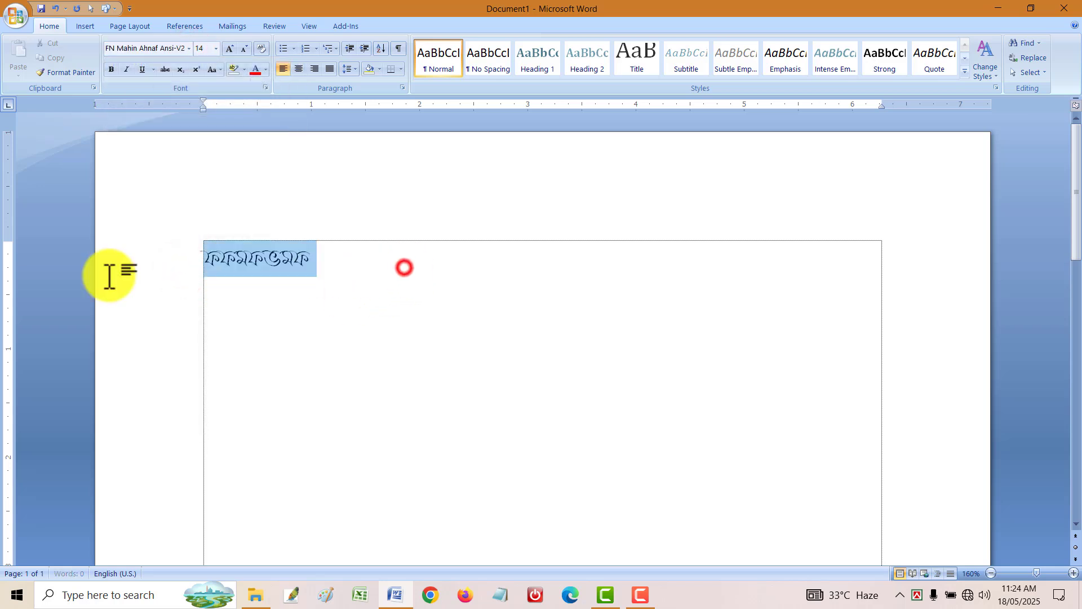
pyautogui.hotkey('ctrl', 'b')
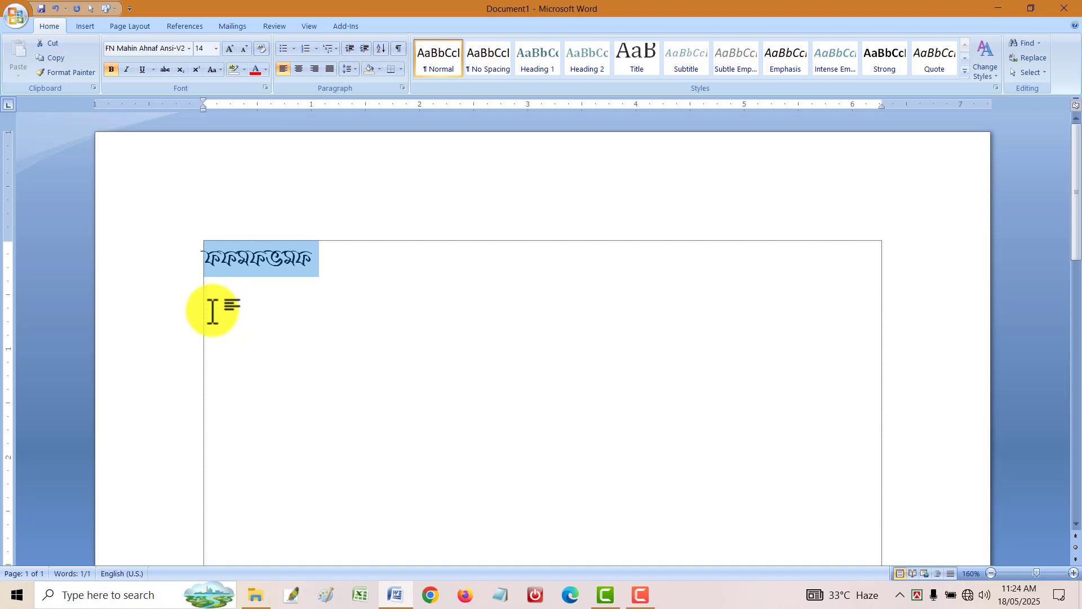
pyautogui.hotkey('ctrl', 'shift', '.')
pyautogui.hotkey('ctrl', 'shift', '.')
pyautogui.hotkey('ctrl', 'shift', '.')
pyautogui.hotkey('ctrl', 'shift', '.')
pyautogui.hotkey('ctrl', 'shift', '.')
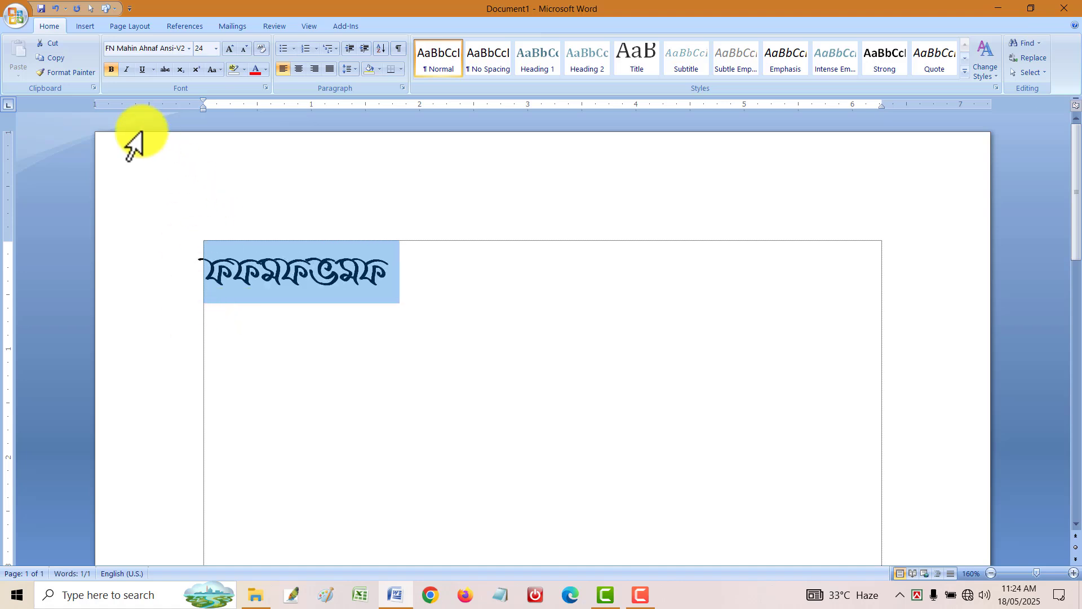
# - Set the sample text's font size to 36 points and deselect it
pyautogui.click(216, 50)
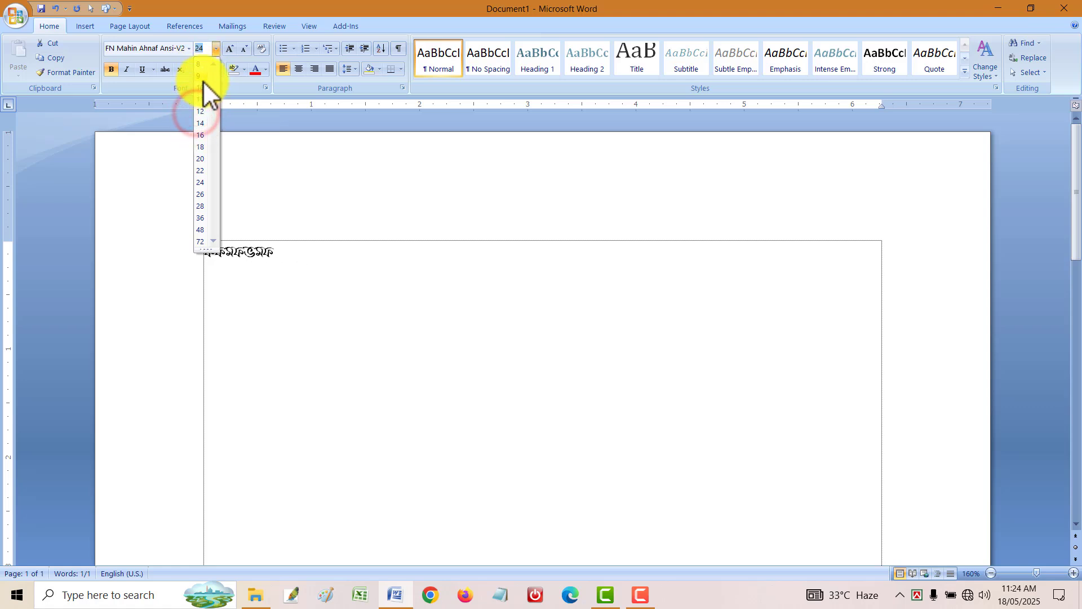
pyautogui.click(200, 217)
pyautogui.click(287, 287)
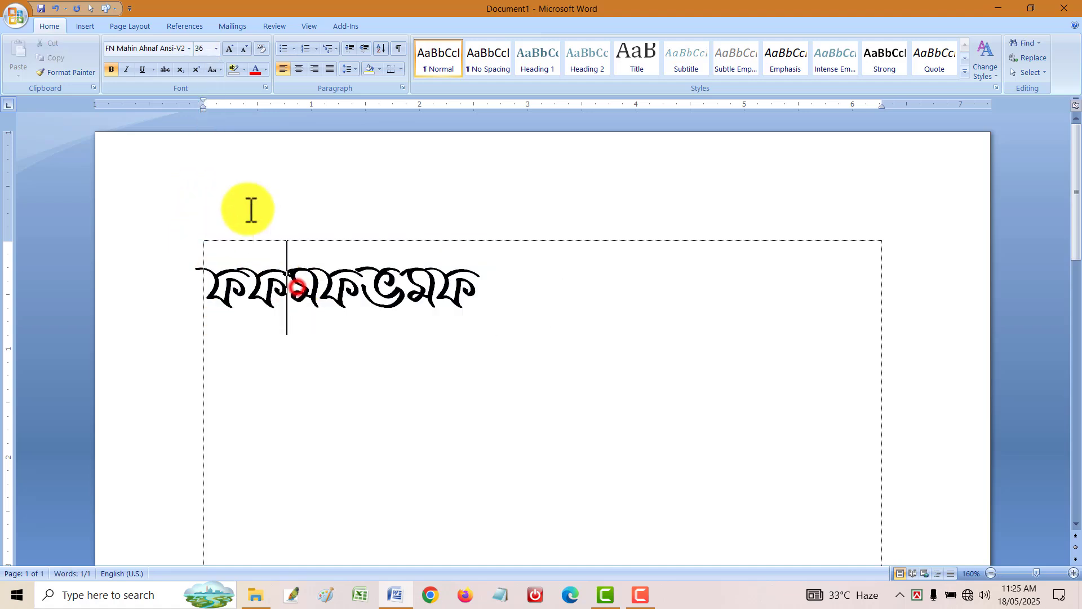
# - Select the sample line, switch bold off and on, and try italic and underline on it, removing both
pyautogui.click(158, 292)
pyautogui.click(113, 69)
pyautogui.click(108, 70)
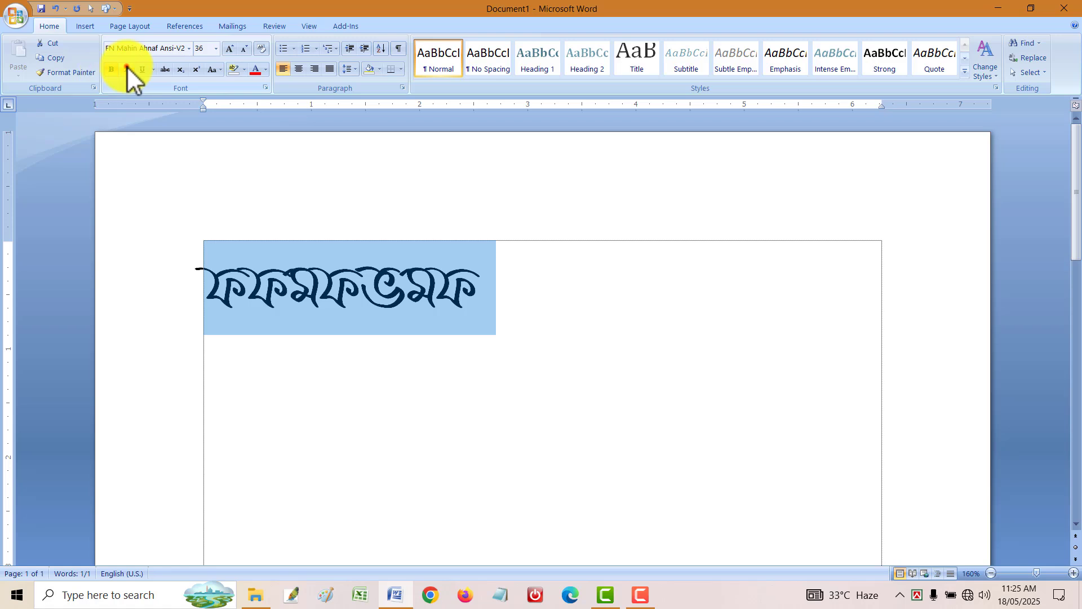
pyautogui.click(127, 68)
pyautogui.click(141, 69)
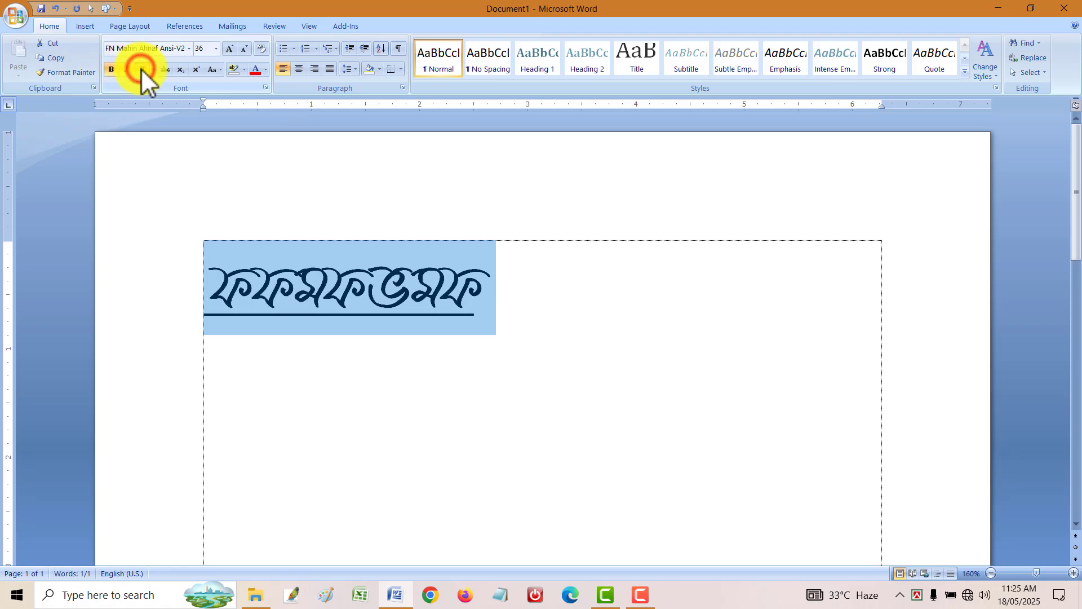
pyautogui.click(142, 70)
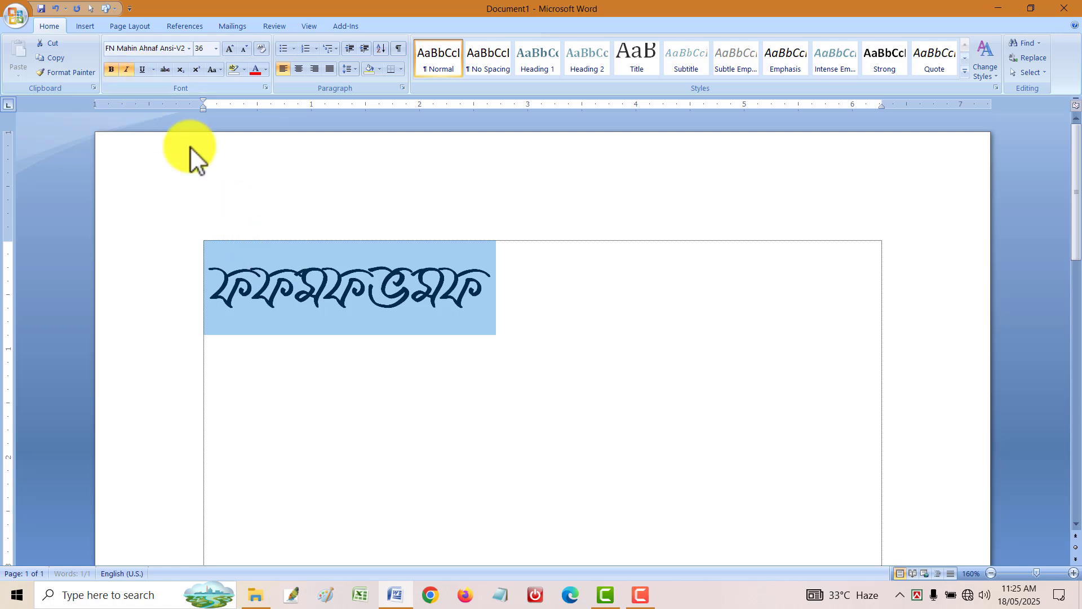
pyautogui.click(128, 69)
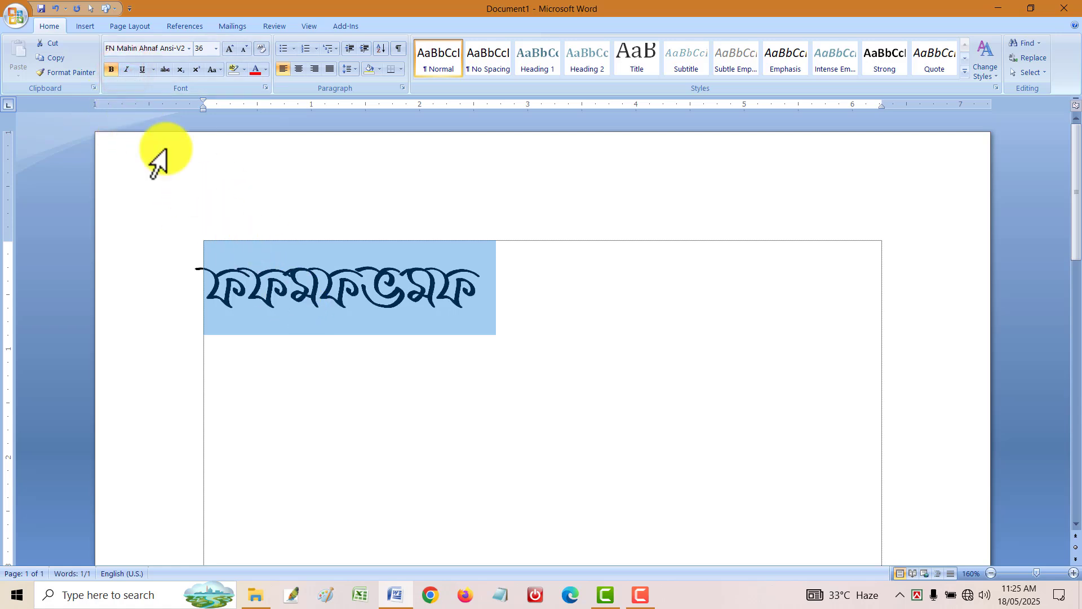
# - Switch the sample line's bold formatting off and back on twice
pyautogui.click(112, 69)
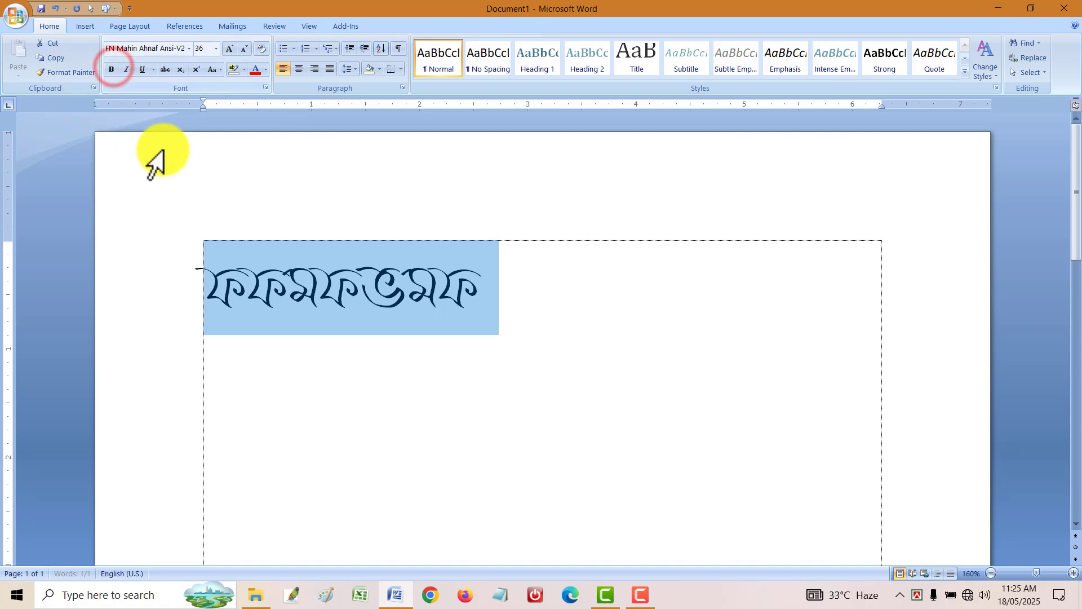
pyautogui.click(114, 69)
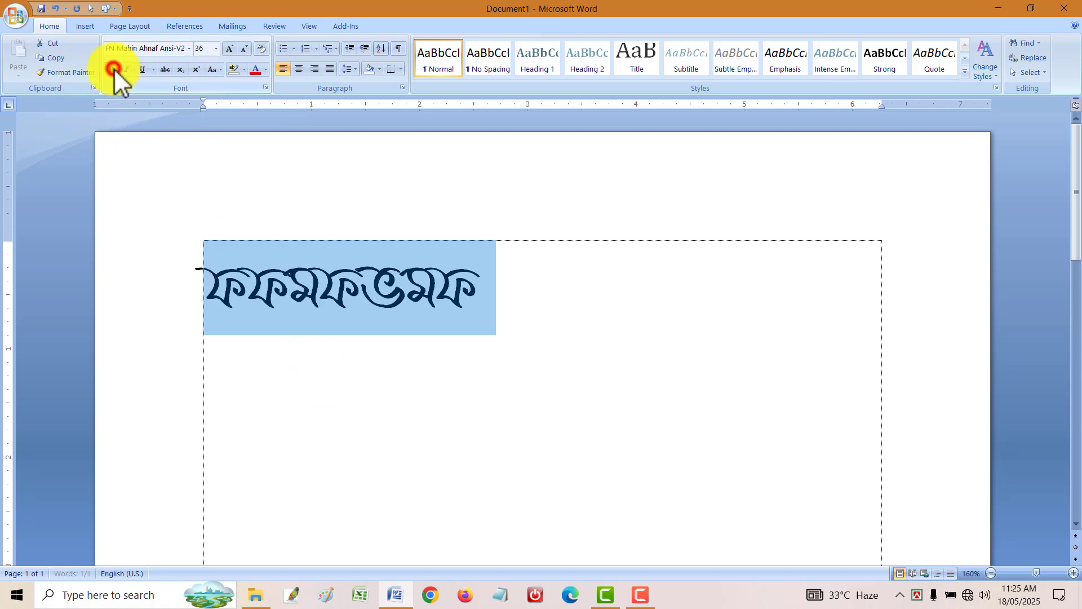
pyautogui.click(114, 69)
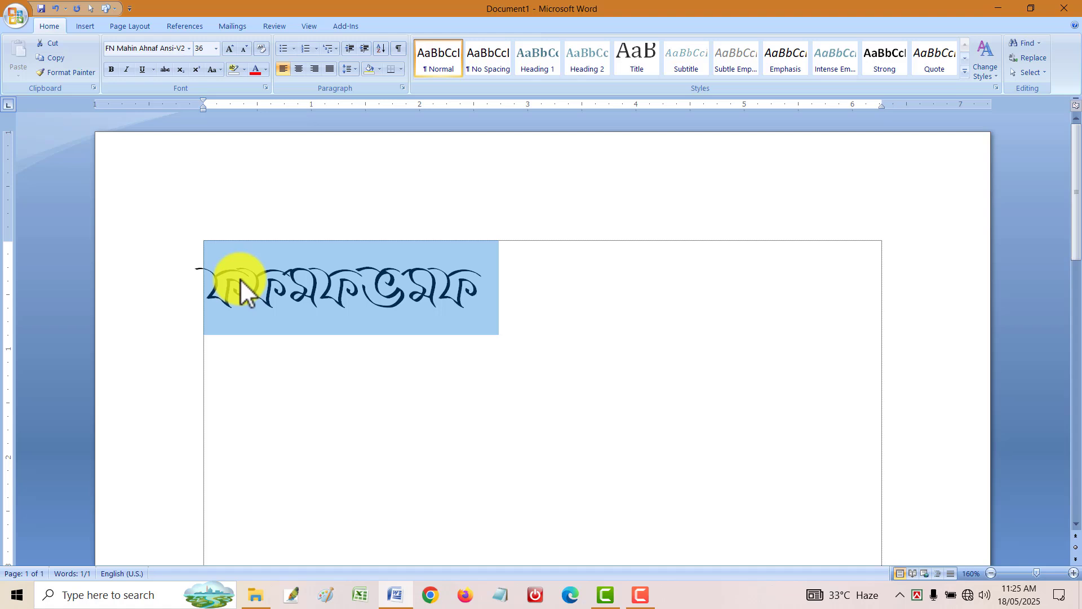
pyautogui.hotkey('ctrl', 'b')
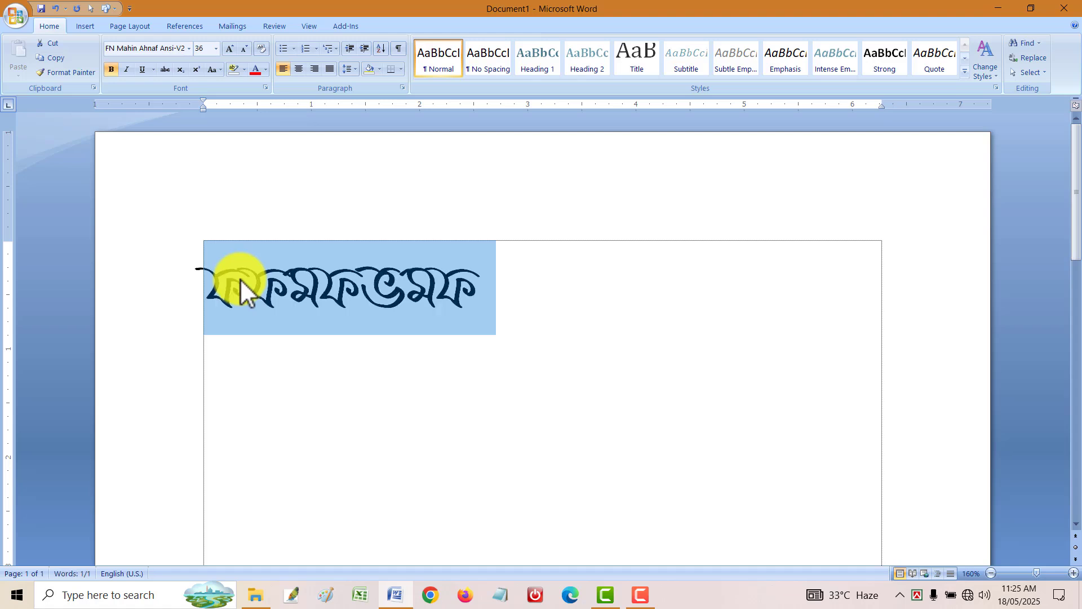
# - Apply italic and underline to the bold sample line and remove both again
pyautogui.hotkey('ctrl', 'i')
pyautogui.hotkey('ctrl', 'u')
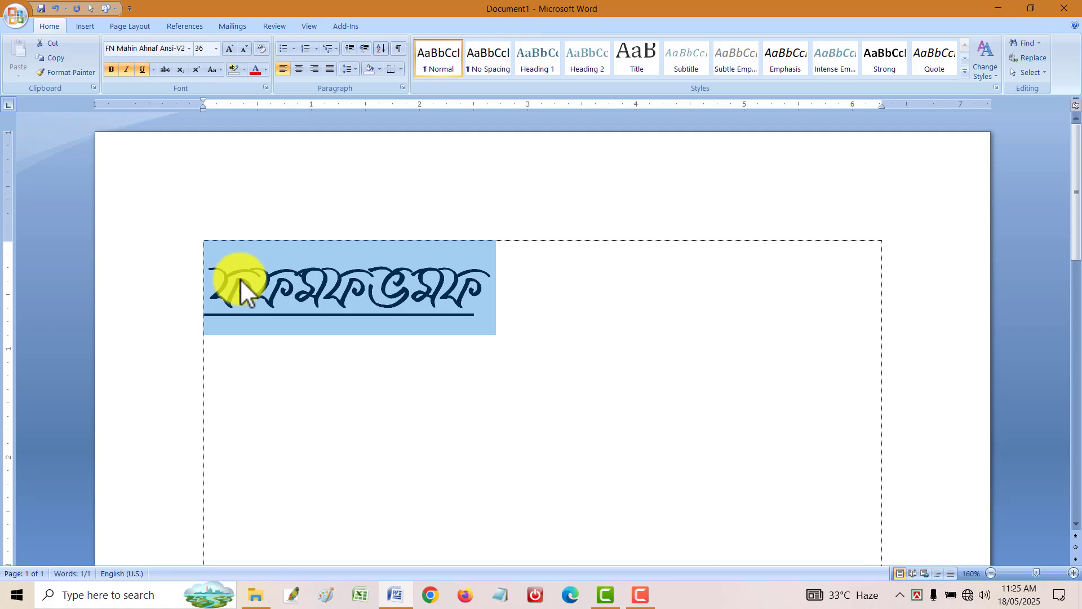
pyautogui.hotkey('ctrl', 'u')
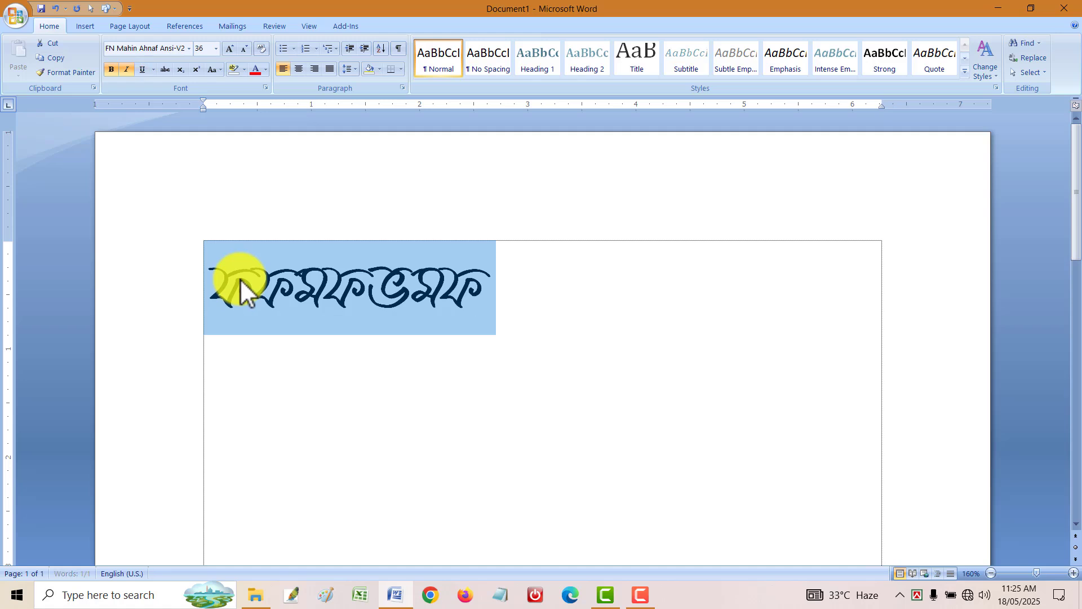
pyautogui.hotkey('ctrl', 'i')
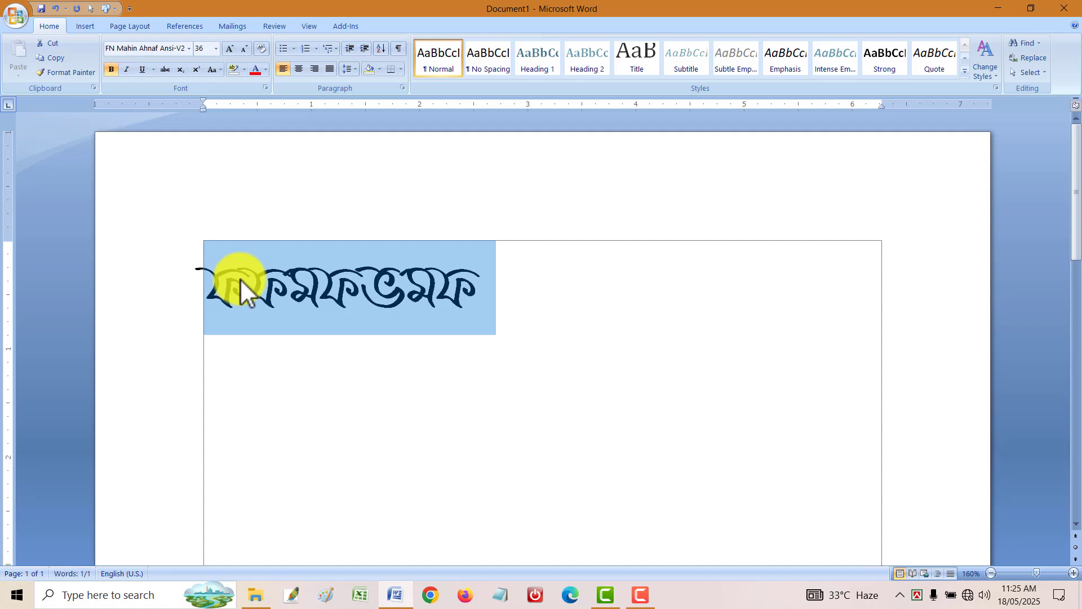
# - Remove bold from the sample line, apply strikethrough, and look through the change-case options without choosing one
pyautogui.hotkey('ctrl', 'b')
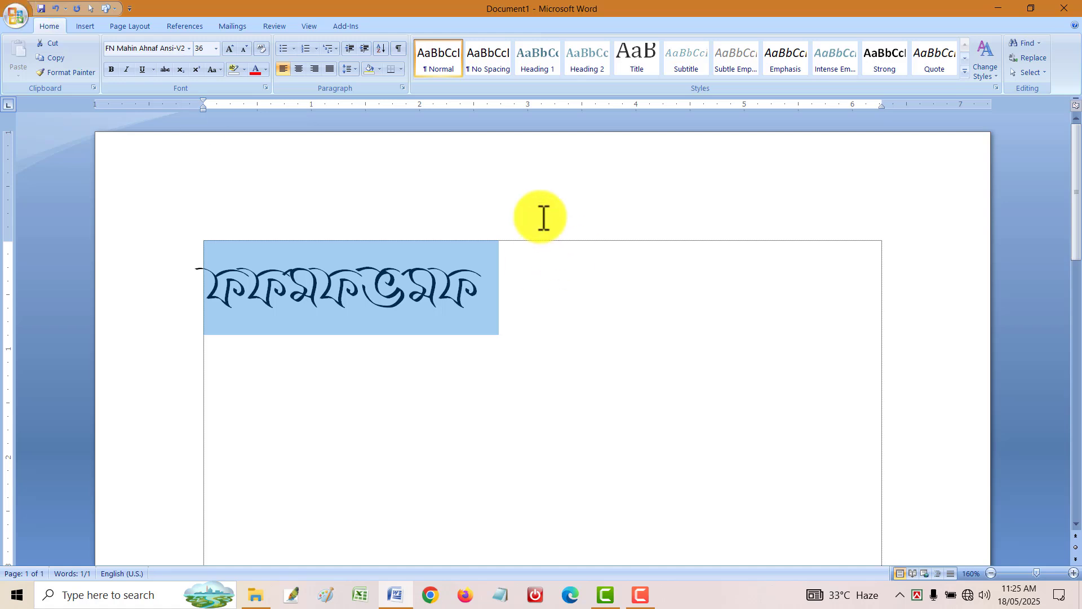
pyautogui.click(164, 70)
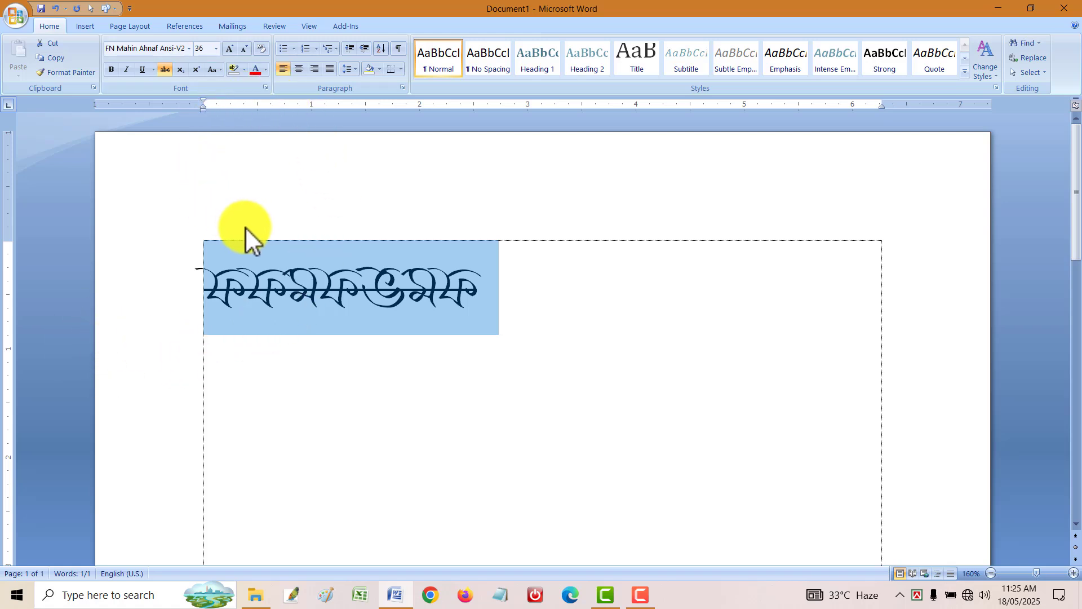
pyautogui.click(220, 70)
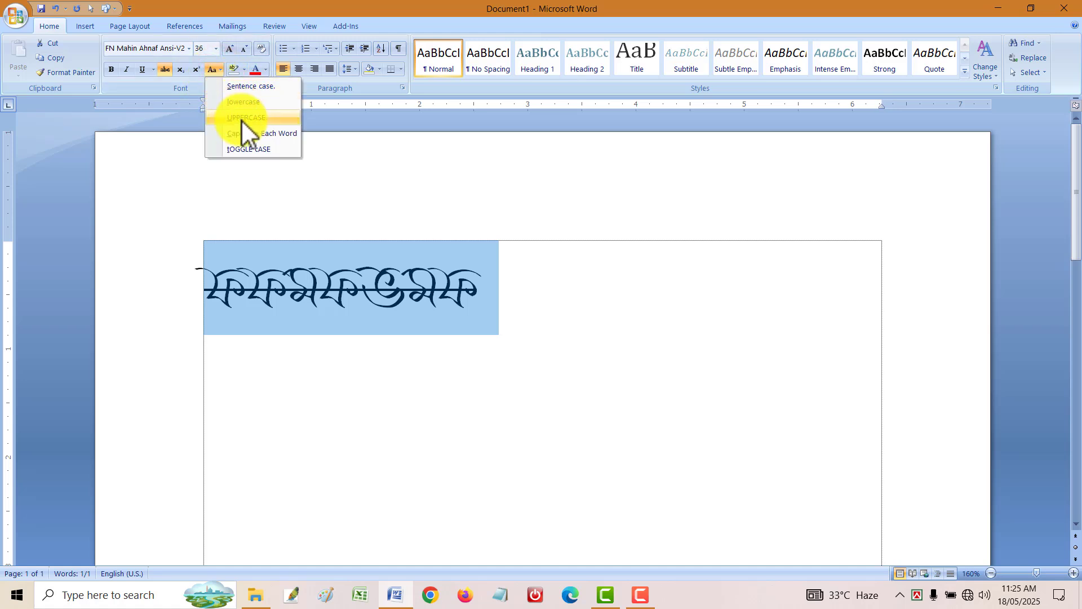
pyautogui.click(621, 370)
# - Delete the sample line and write "the name of our school is " in its place
pyautogui.click(621, 301)
pyautogui.moveTo(633, 302); pyautogui.dragTo(26, 290)
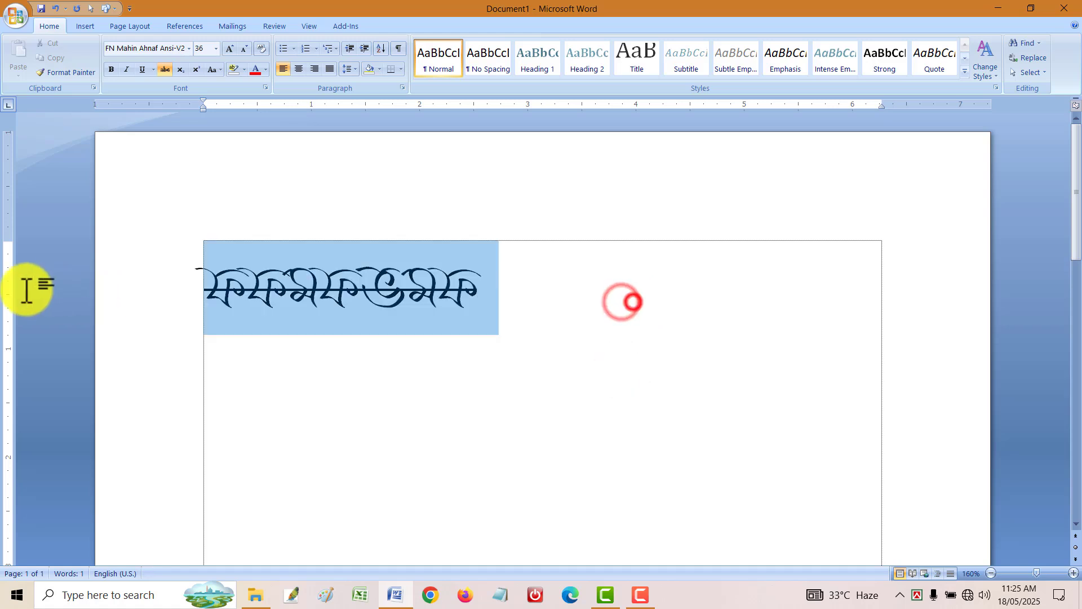
pyautogui.press('Delete')
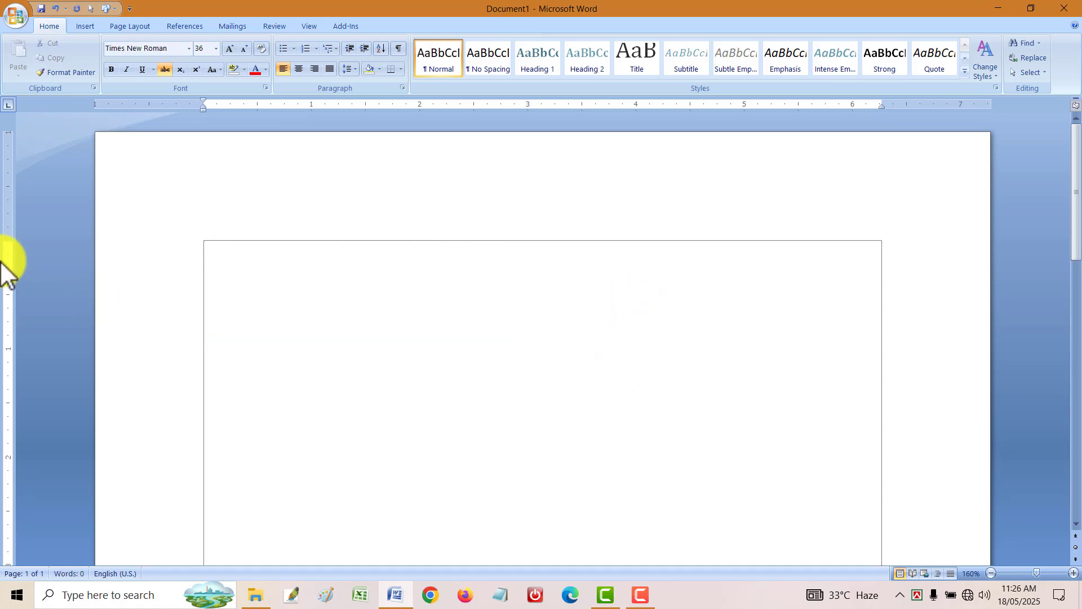
pyautogui.write('the nam')
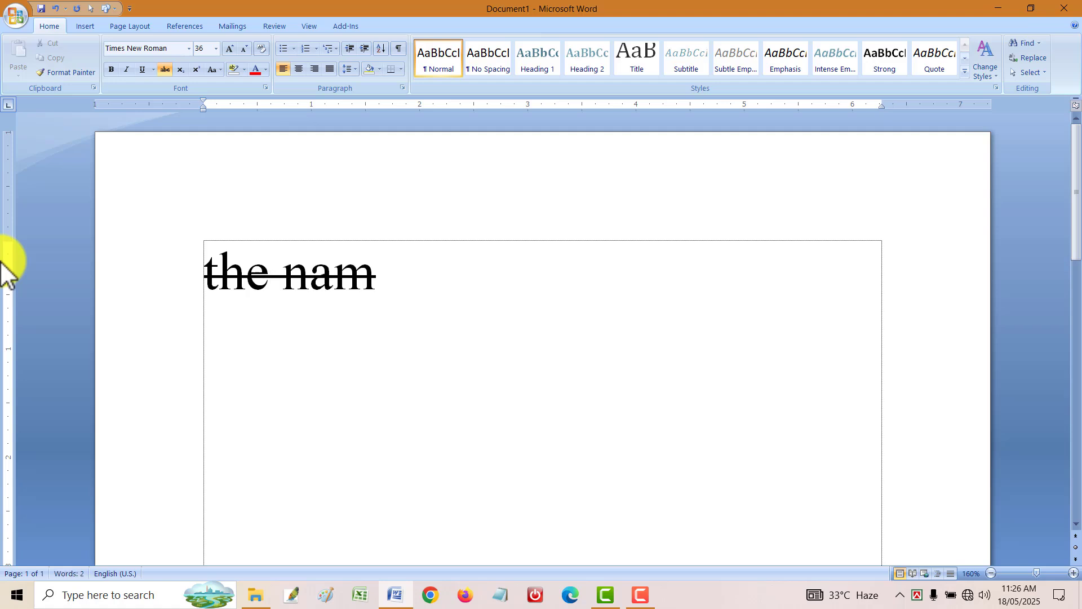
pyautogui.write('e of our ')
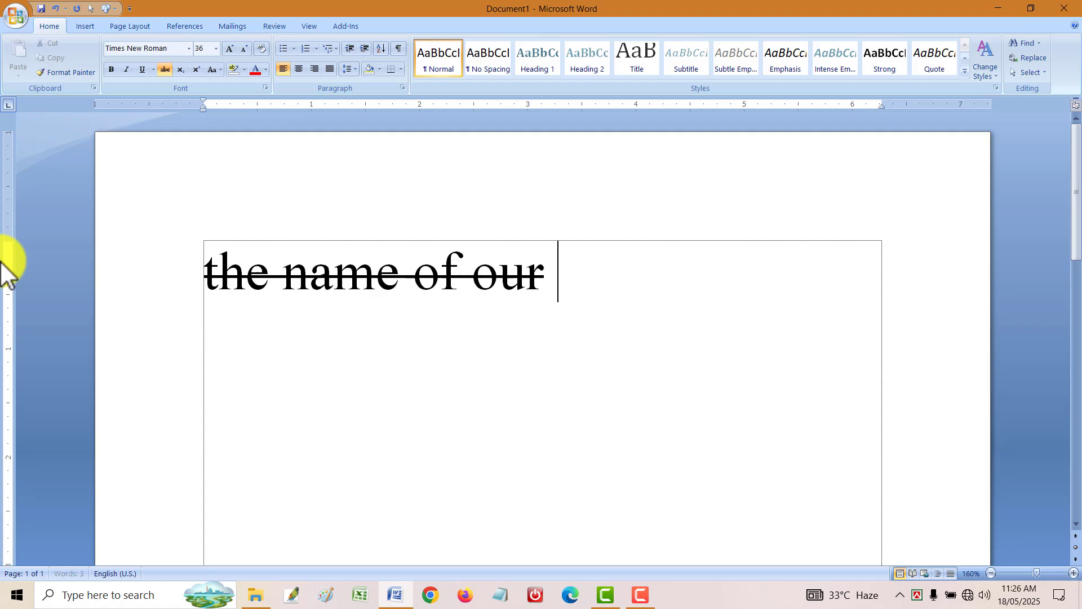
pyautogui.write('school is')
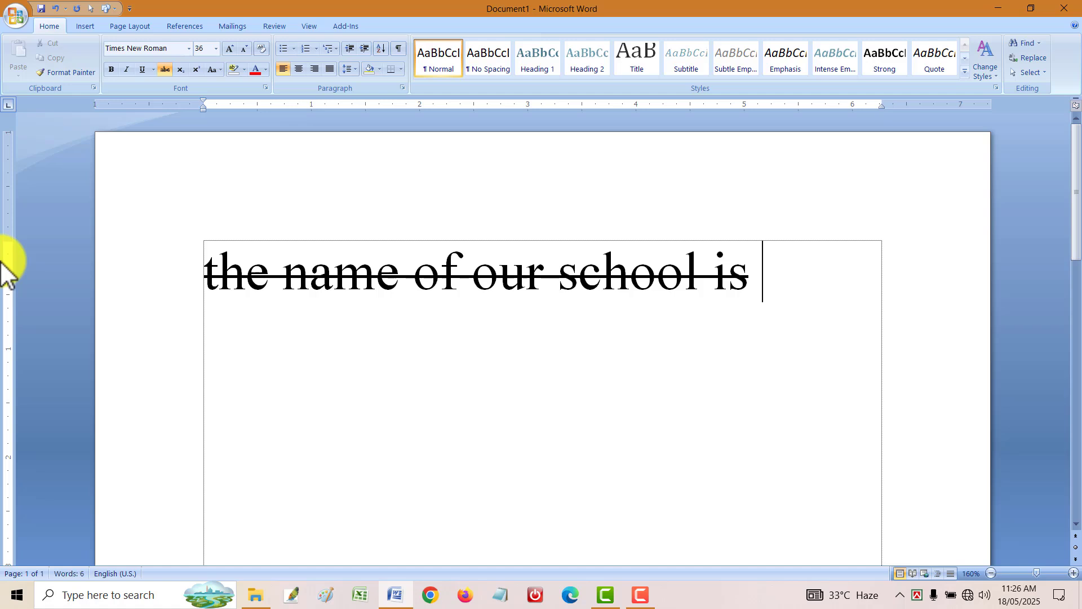
# - Remove strikethrough from the whole sentence and add "SHS" at its end
pyautogui.hotkey('ctrl', 'a')
pyautogui.click(165, 69)
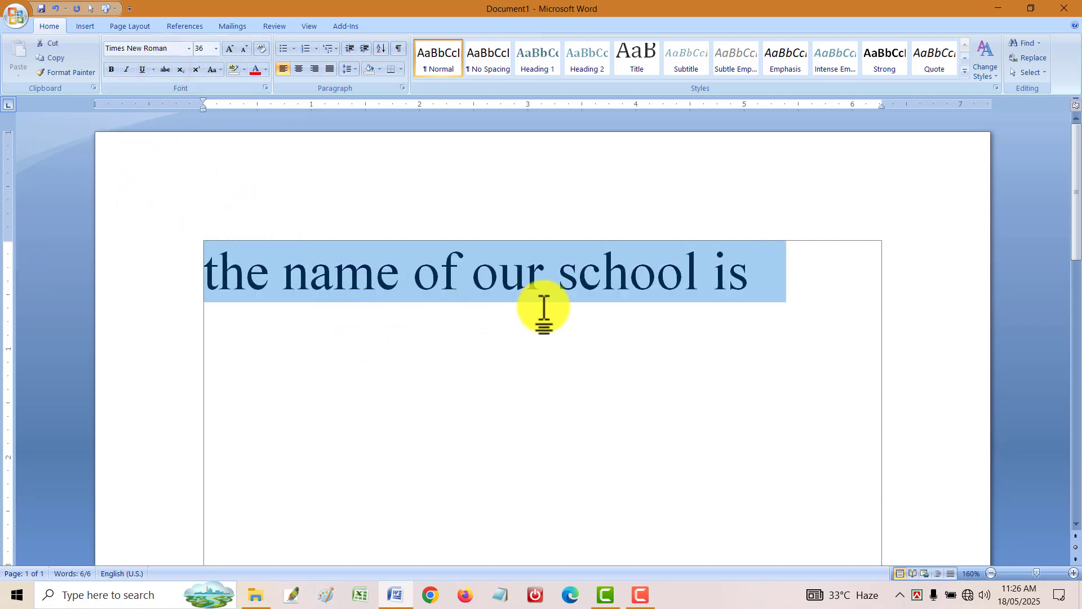
pyautogui.click(773, 267)
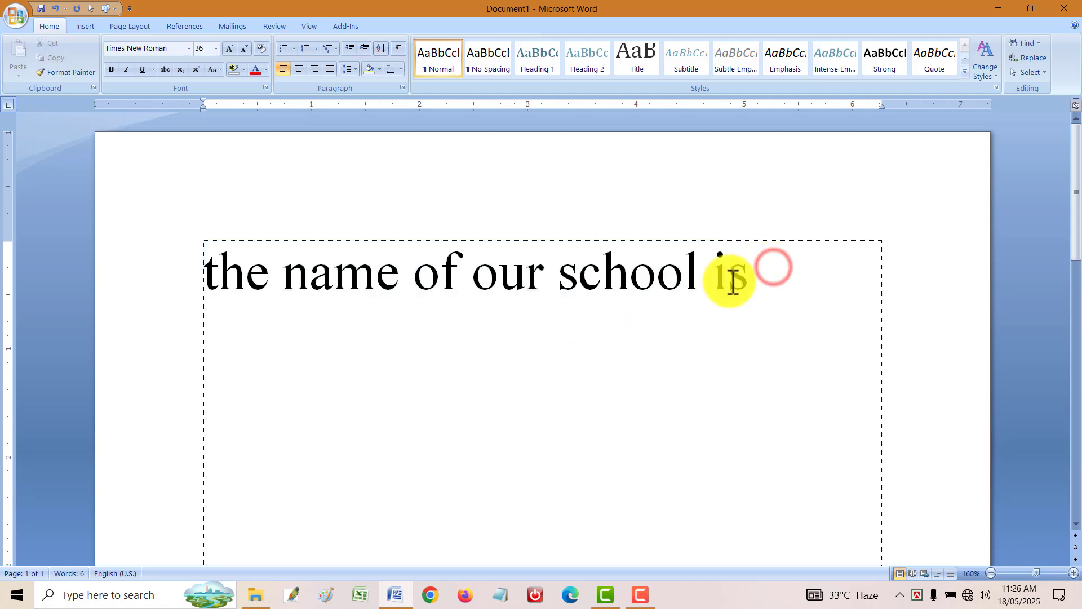
pyautogui.write('SHS')
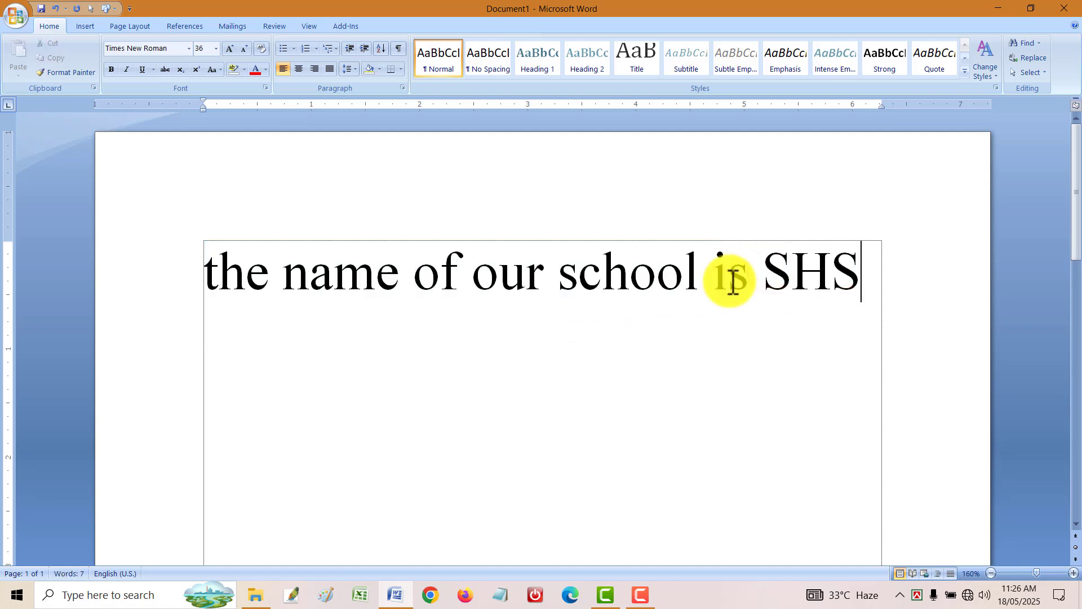
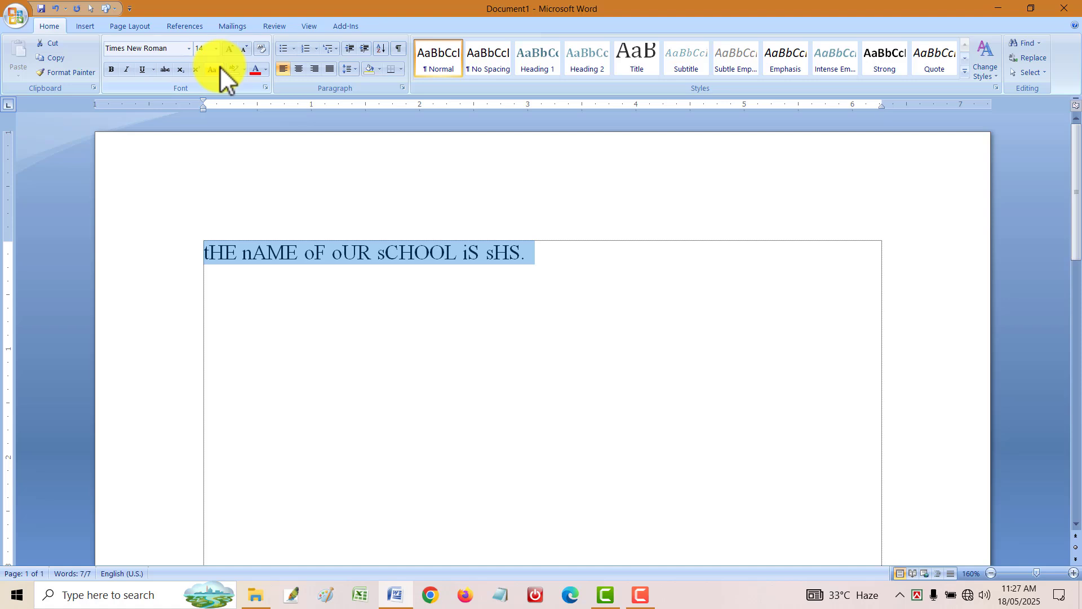
# - Change the selected sentence to Sentence case and leave the change-case options closed
pyautogui.click(220, 66)
pyautogui.click(222, 86)
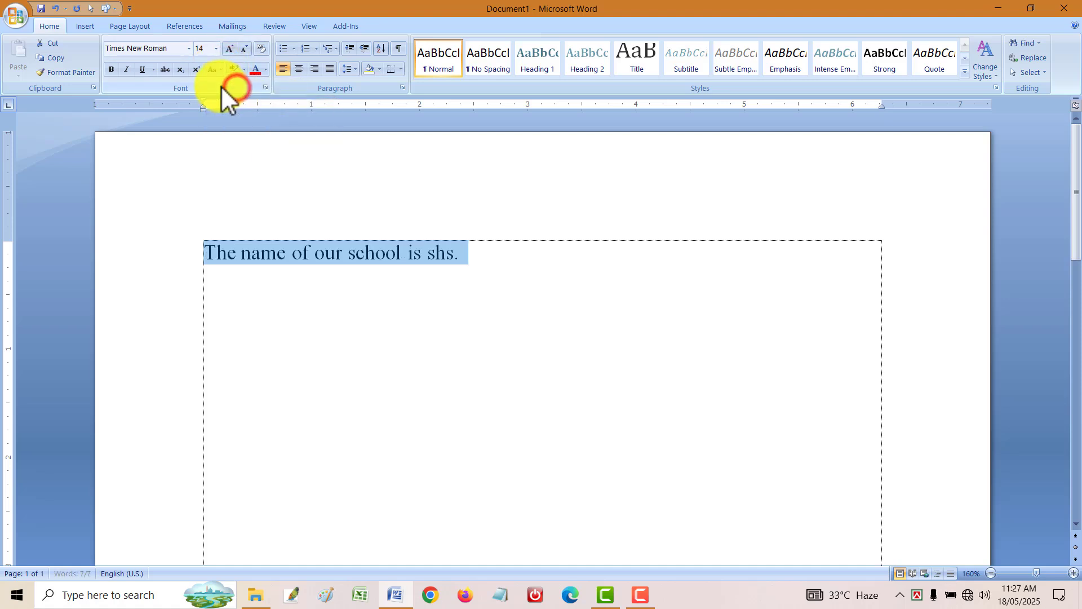
pyautogui.click(212, 70)
pyautogui.click(212, 70)
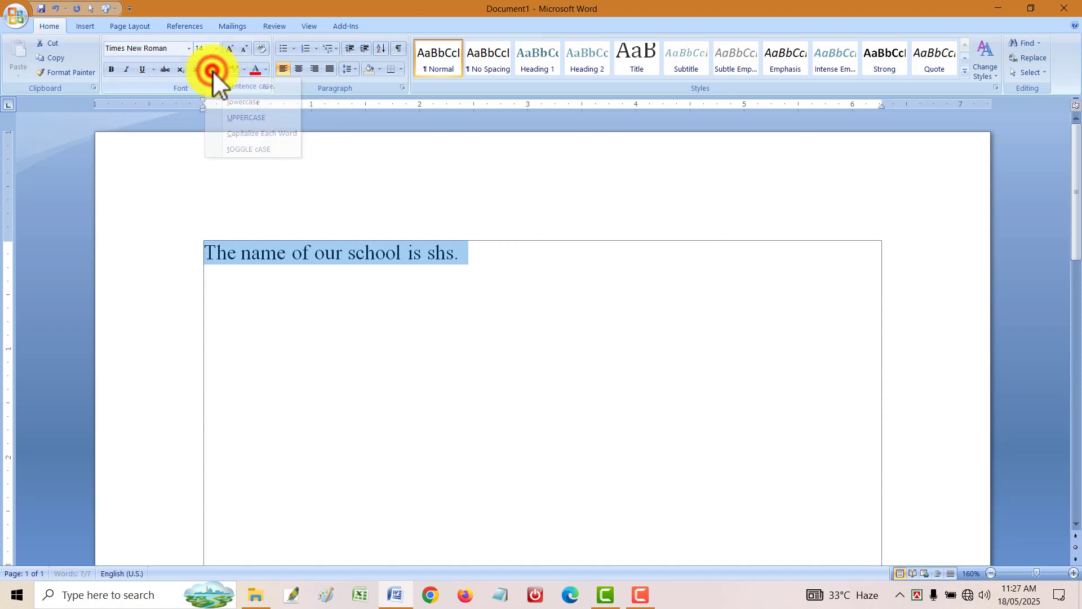
pyautogui.click(407, 331)
# - Cycle the selected sentence repeatedly through uppercase, lowercase and sentence case, ending on sentence case
pyautogui.scroll(4, 507, 366)
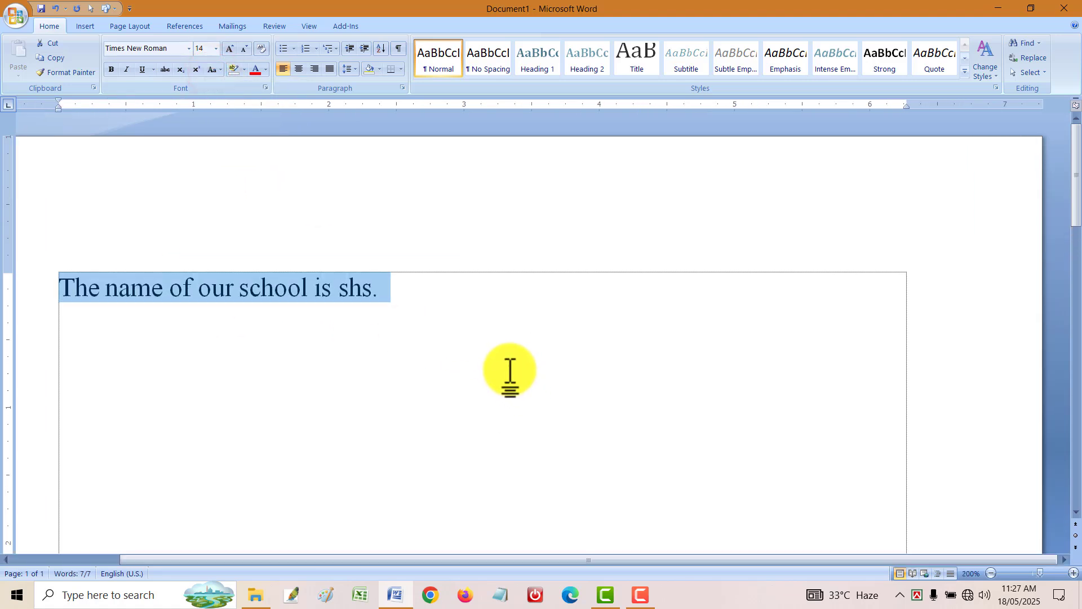
pyautogui.hotkey('shift', 'F3')
pyautogui.hotkey('shift', 'F3')
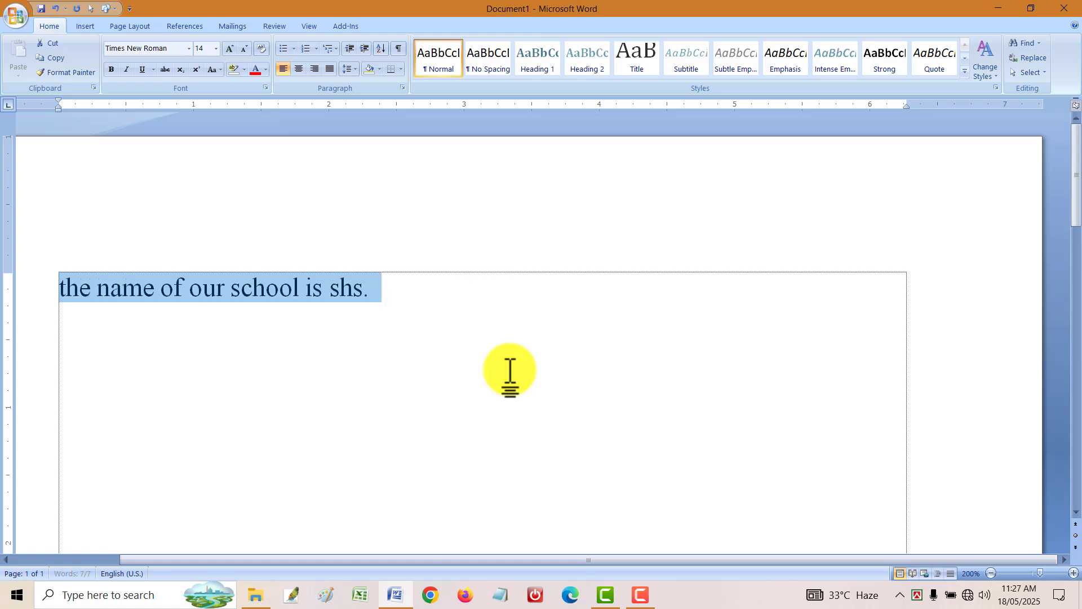
pyautogui.hotkey('shift', 'F3')
pyautogui.hotkey('shift', 'F3')
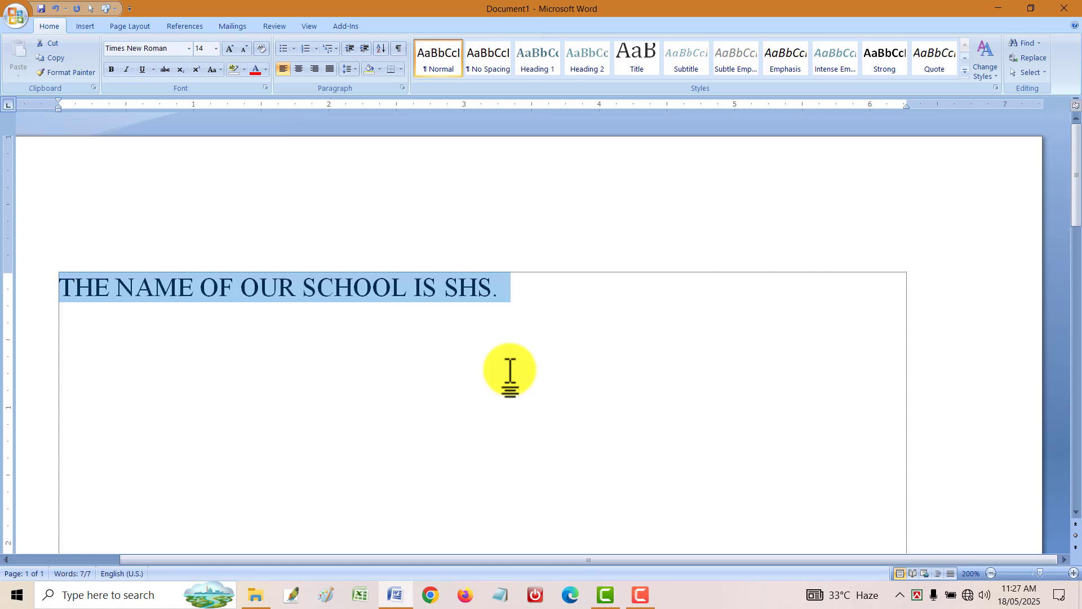
pyautogui.hotkey('shift', 'F3')
pyautogui.hotkey('shift', 'F3')
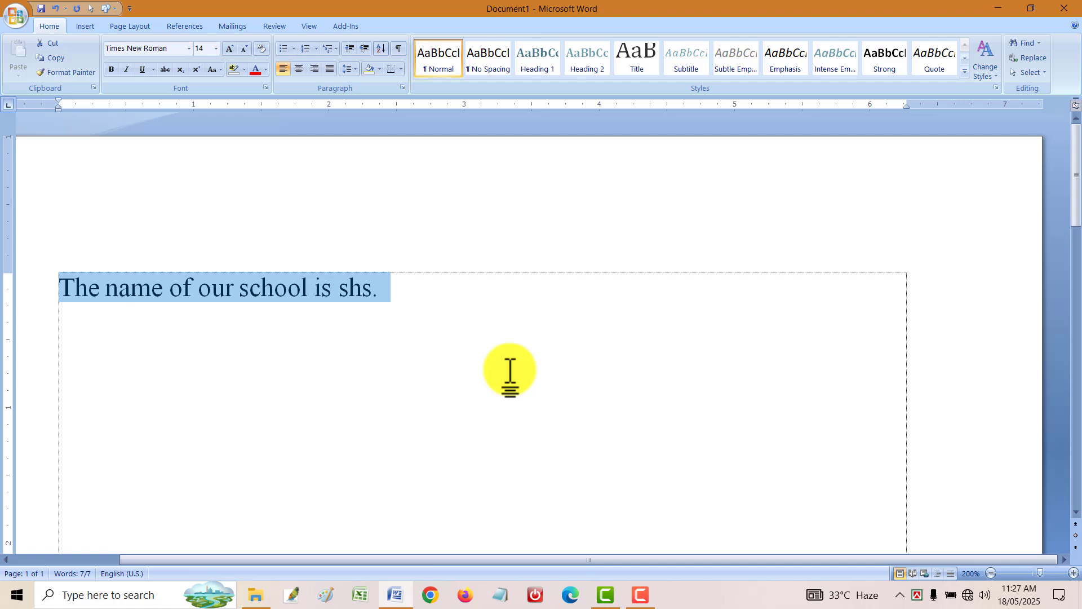
pyautogui.hotkey('shift', 'F3')
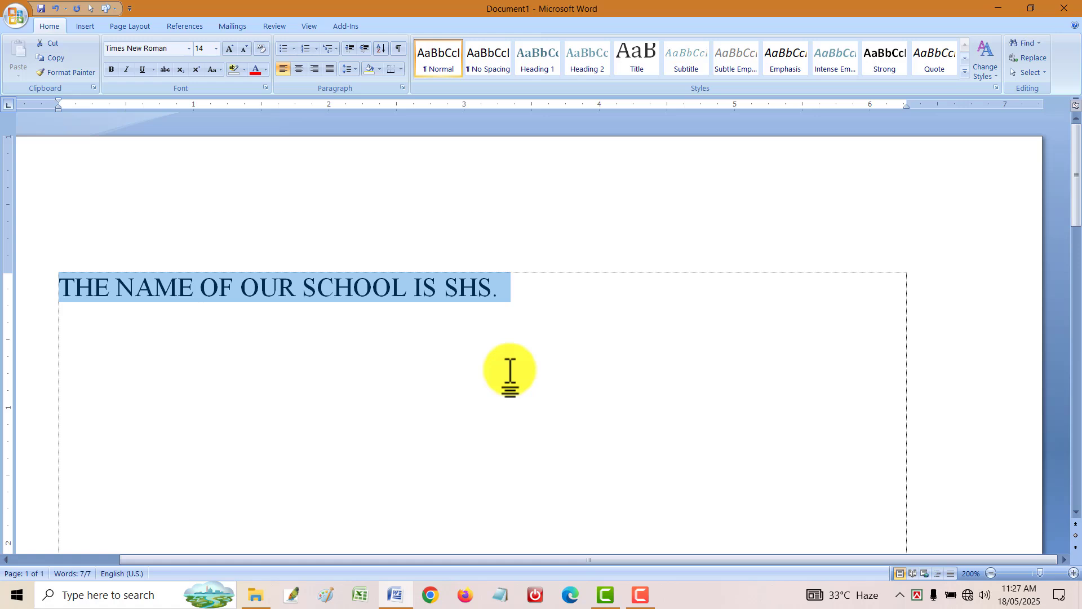
pyautogui.hotkey('shift', 'F3')
pyautogui.hotkey('shift', 'F3')
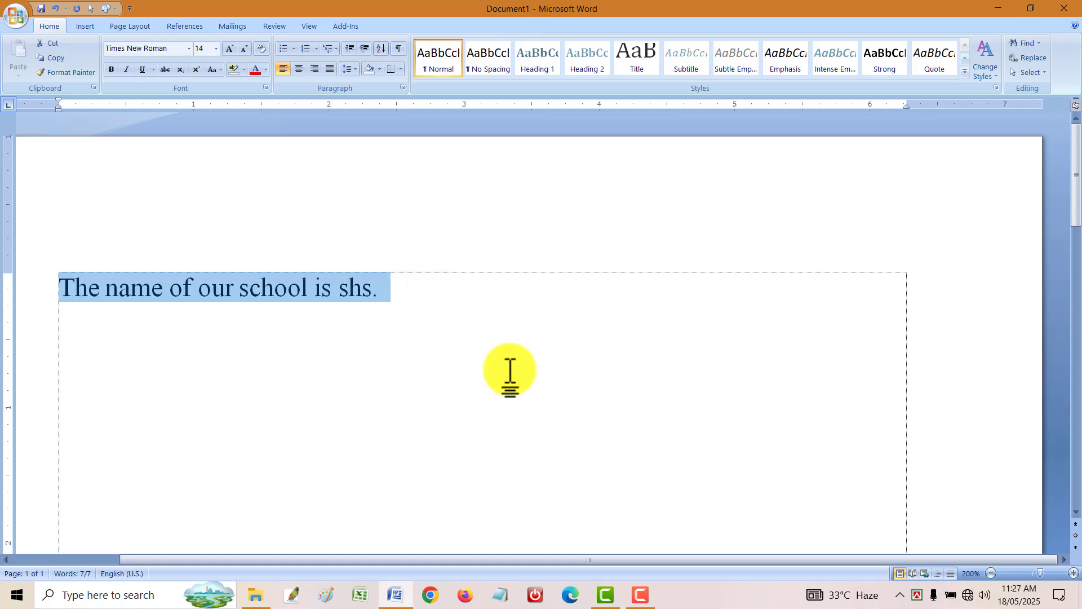
# - Increase the selected sentence's font size in increments to 36 points
pyautogui.scroll(4, 510, 370)
pyautogui.hotkey('ctrl', 'shift', '.')
pyautogui.hotkey('ctrl', 'shift', '.')
pyautogui.hotkey('ctrl', 'shift', '.')
pyautogui.hotkey('ctrl', 'shift', '.')
pyautogui.hotkey('ctrl', 'shift', '.')
pyautogui.hotkey('ctrl', 'shift', '.')
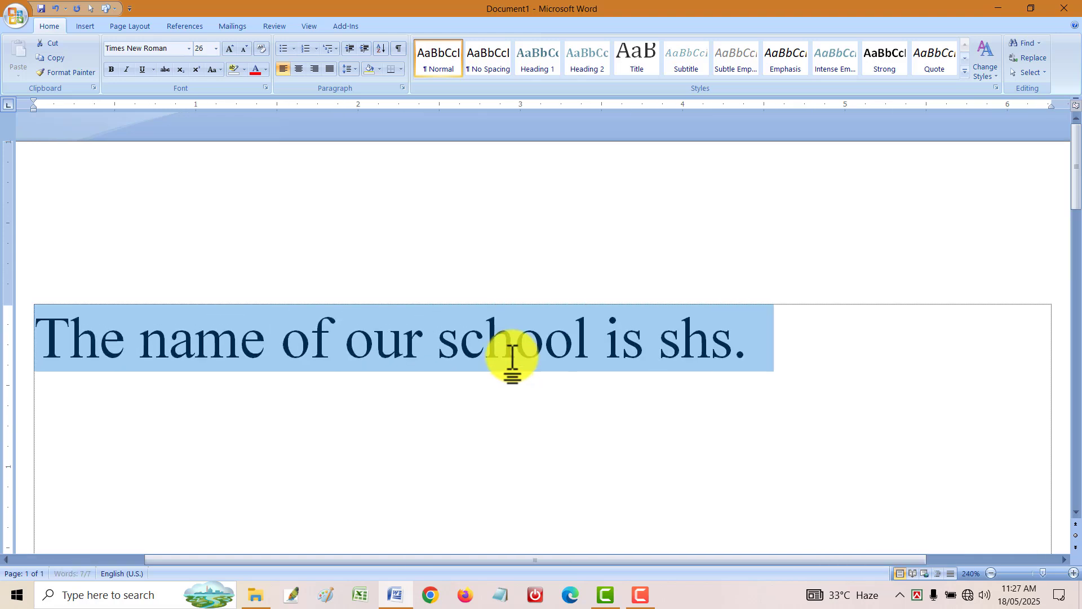
pyautogui.hotkey('ctrl', 'shift', '.')
pyautogui.hotkey('ctrl', 'shift', '.')
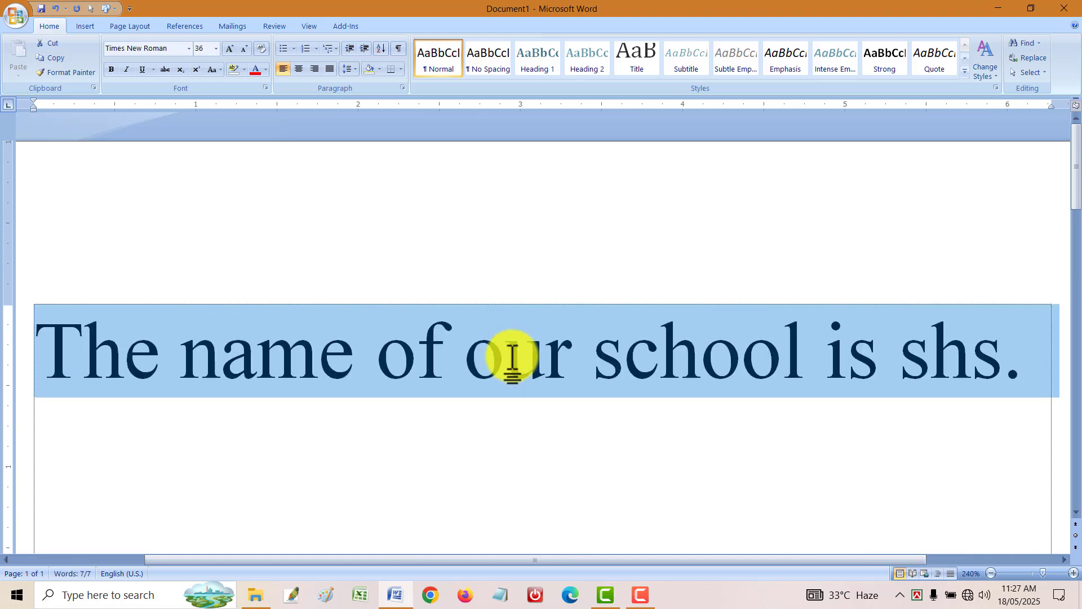
# - Cycle the enlarged sentence through uppercase, lowercase and sentence case twice, ending on sentence case
pyautogui.hotkey('shift', 'F3')
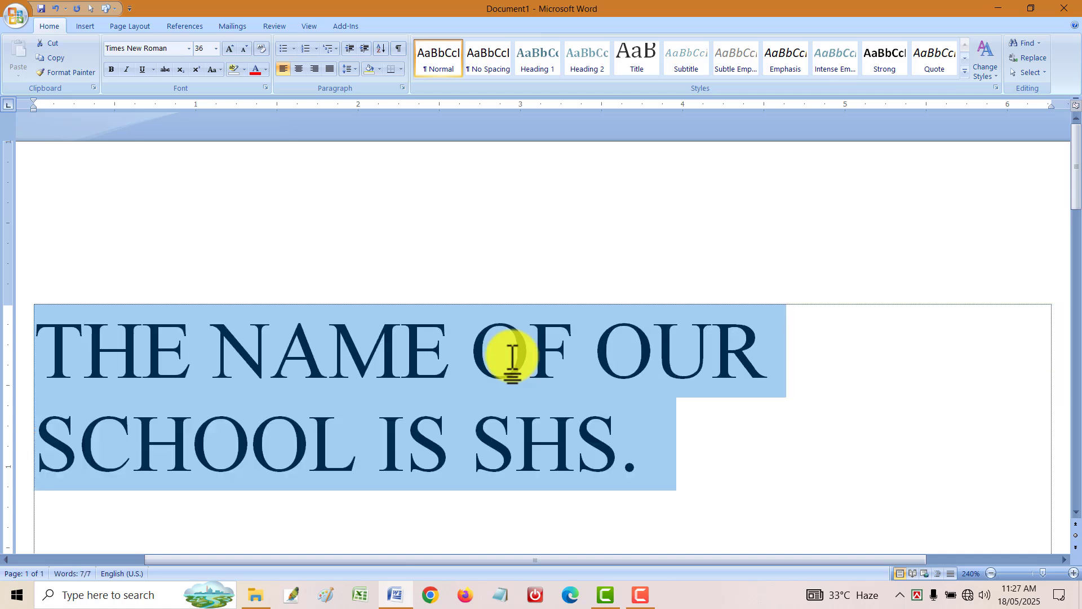
pyautogui.hotkey('shift', 'F3')
pyautogui.hotkey('shift', 'F3')
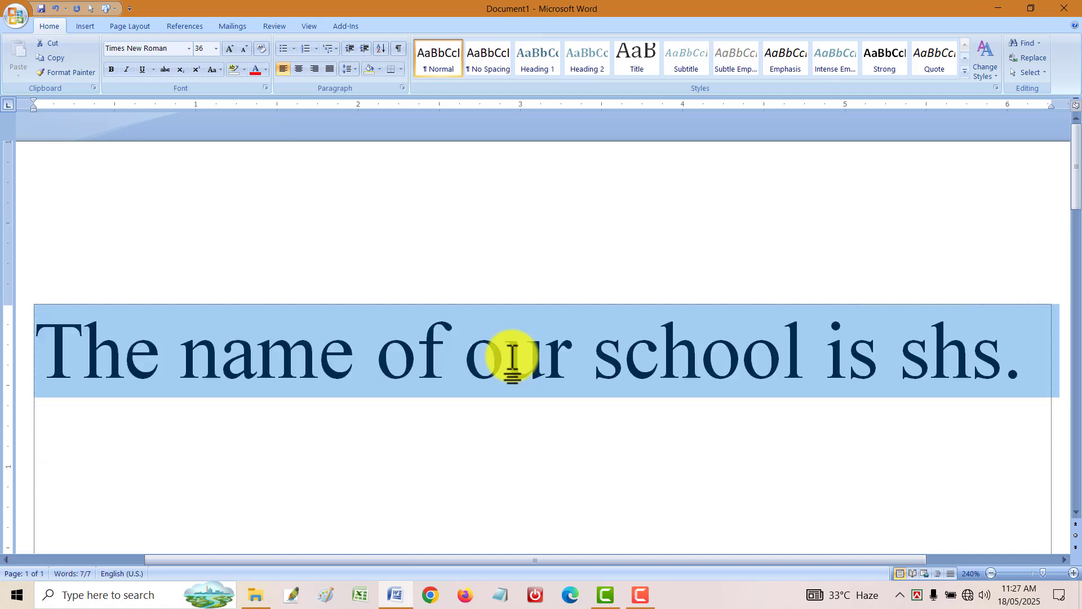
pyautogui.hotkey('shift', 'F3')
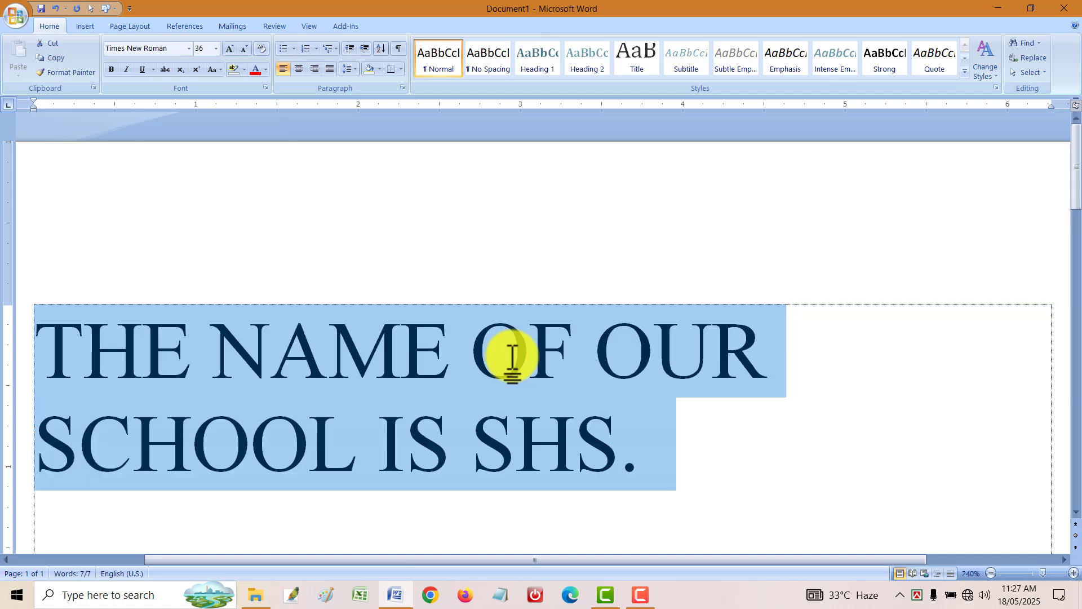
pyautogui.hotkey('shift', 'F3')
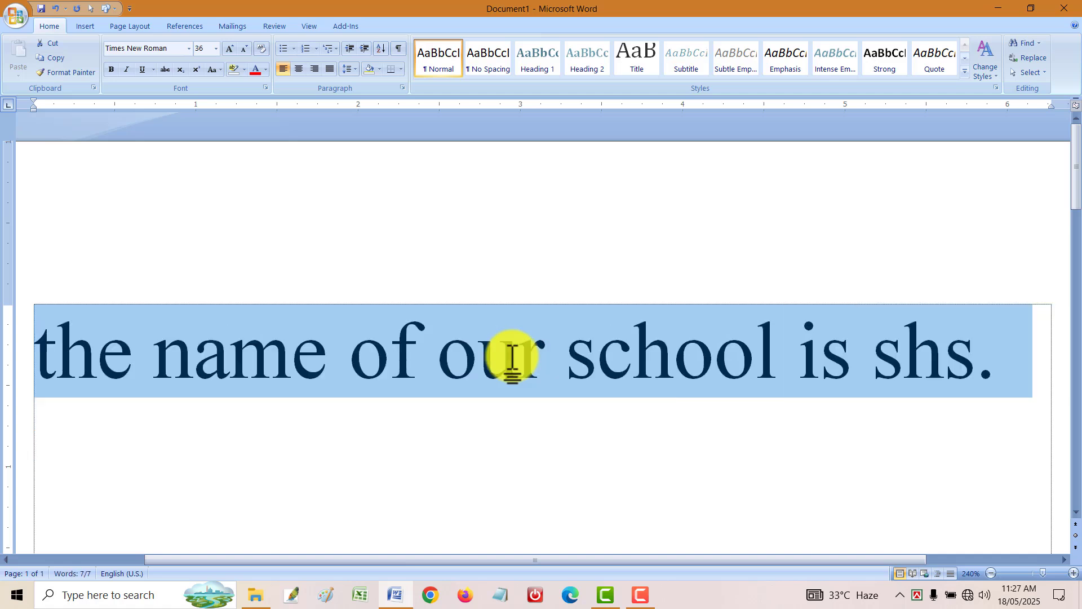
pyautogui.hotkey('shift', 'F3')
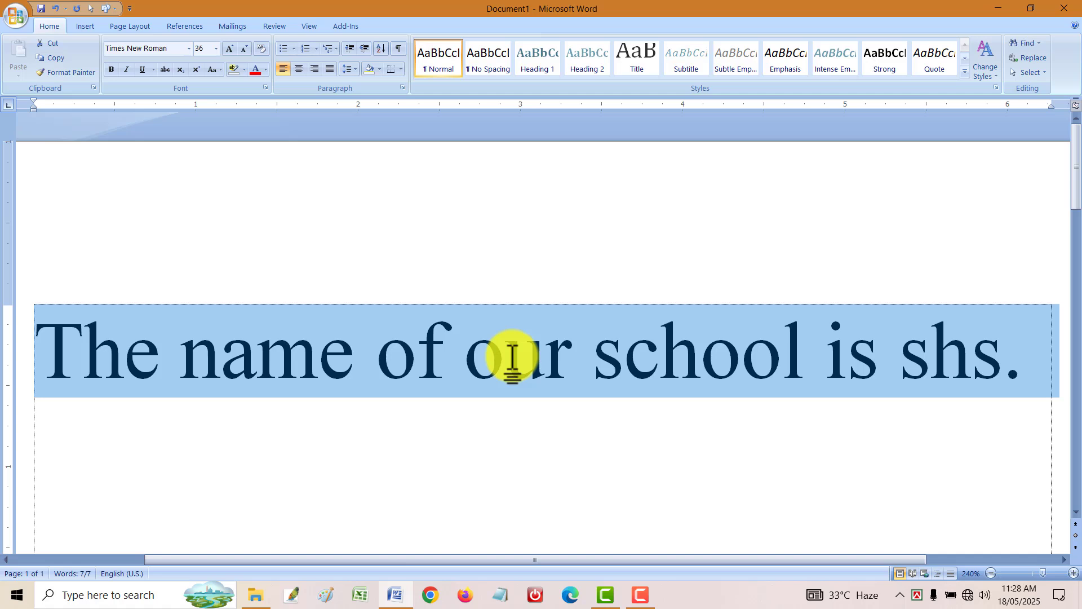
# - Change the sentence to uppercase, and undo and redo that change repeatedly, ending with it undone
pyautogui.hotkey('alt', 'F3')
pyautogui.press('Return')
pyautogui.hotkey('shift', 'F3')
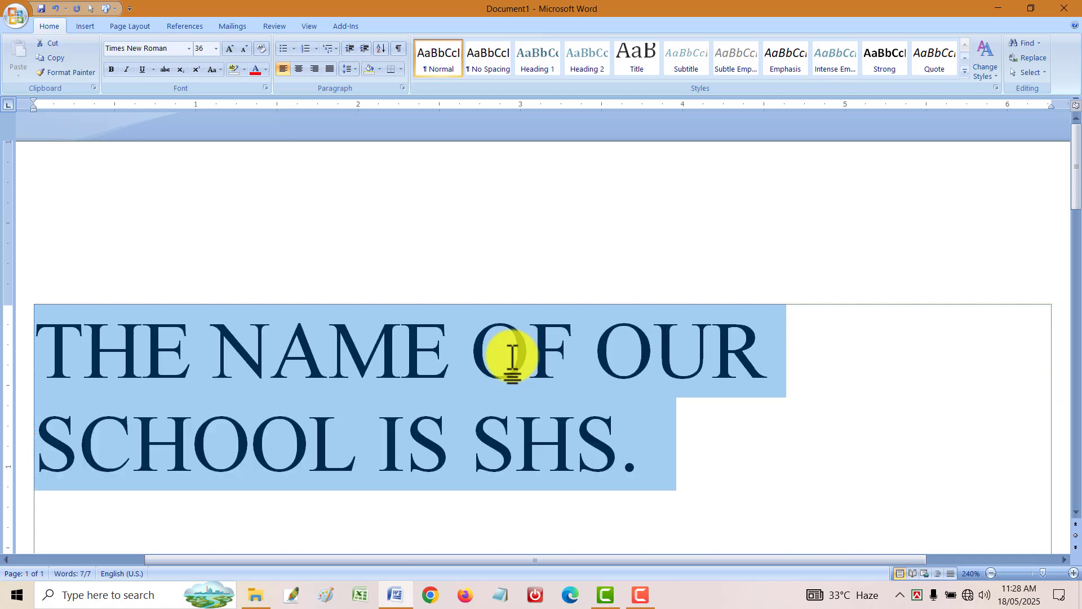
pyautogui.hotkey('ctrl', 'z')
pyautogui.hotkey('ctrl', 'y')
pyautogui.hotkey('ctrl', 'z')
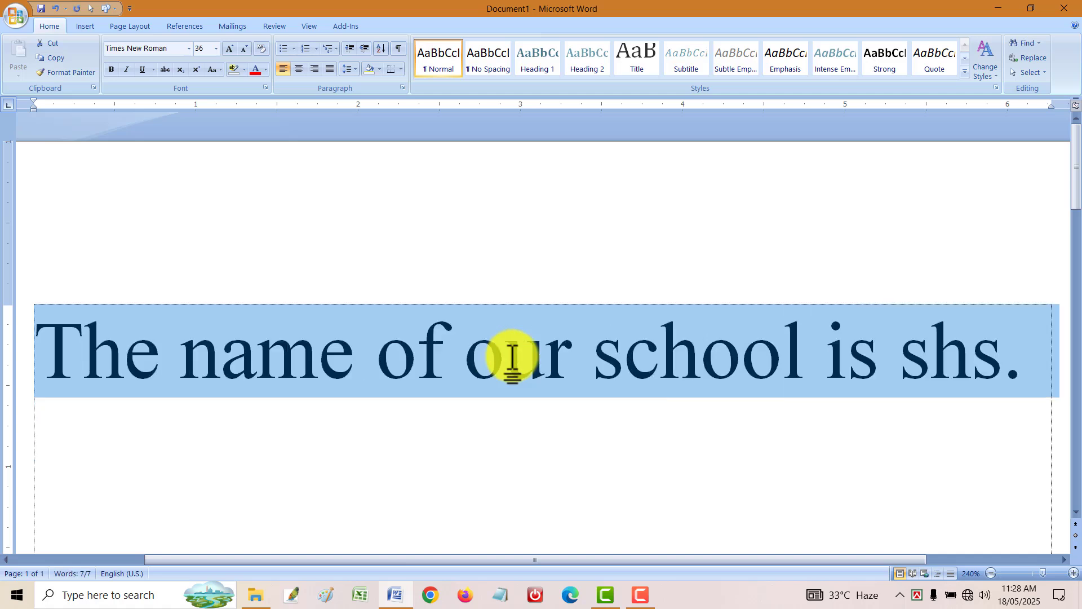
pyautogui.hotkey('ctrl', 'y')
pyautogui.hotkey('ctrl', 'z')
pyautogui.hotkey('ctrl', 'y')
pyautogui.hotkey('ctrl', 'z')
pyautogui.hotkey('ctrl', 'y')
pyautogui.hotkey('ctrl', 'z')
pyautogui.hotkey('ctrl', 'y')
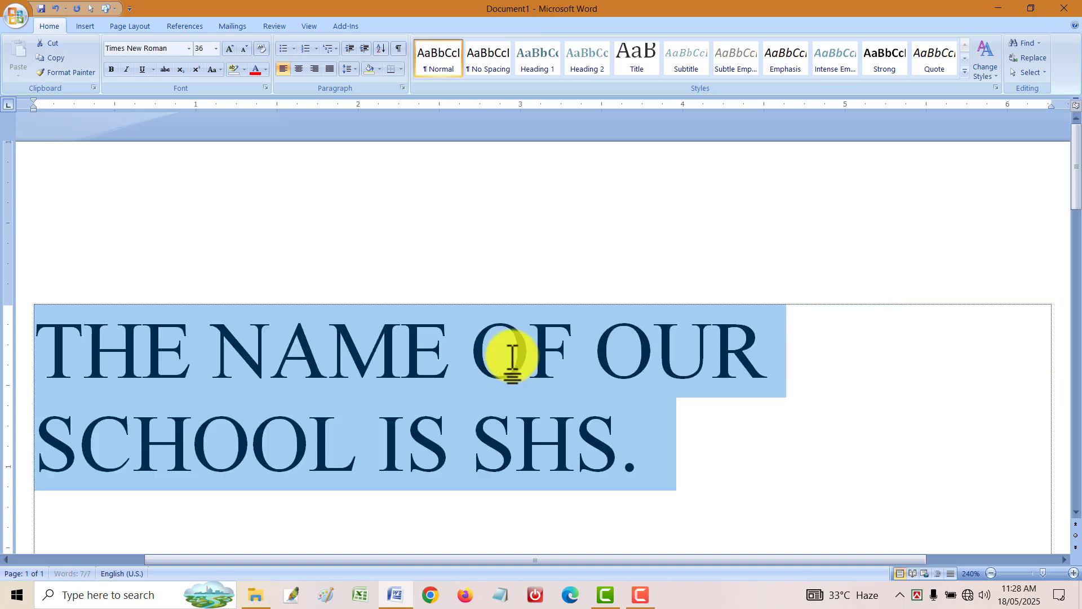
pyautogui.hotkey('ctrl', 'z')
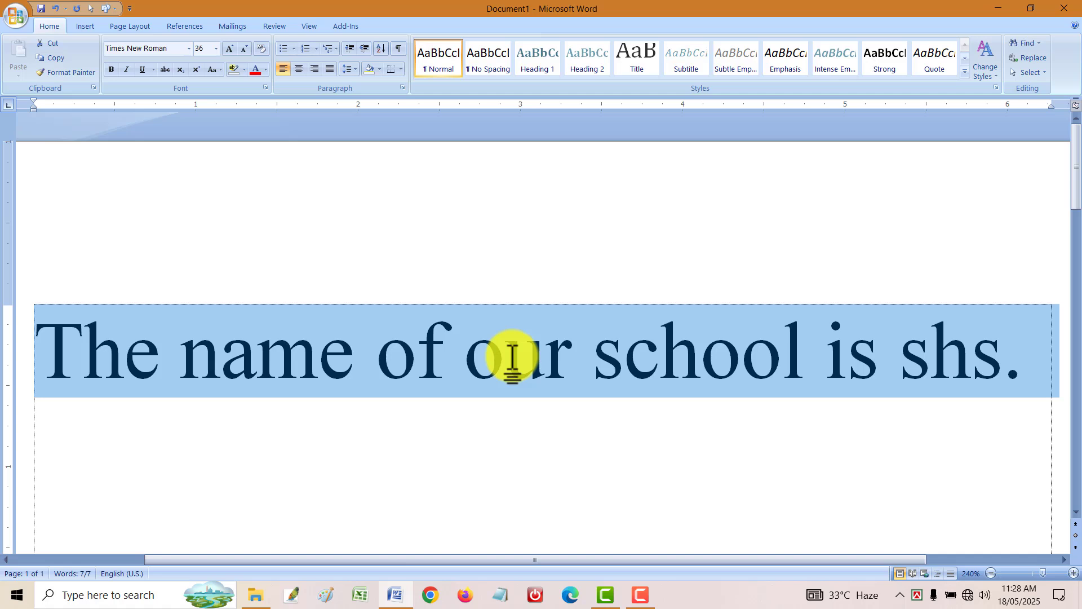
pyautogui.hotkey('ctrl', 'y')
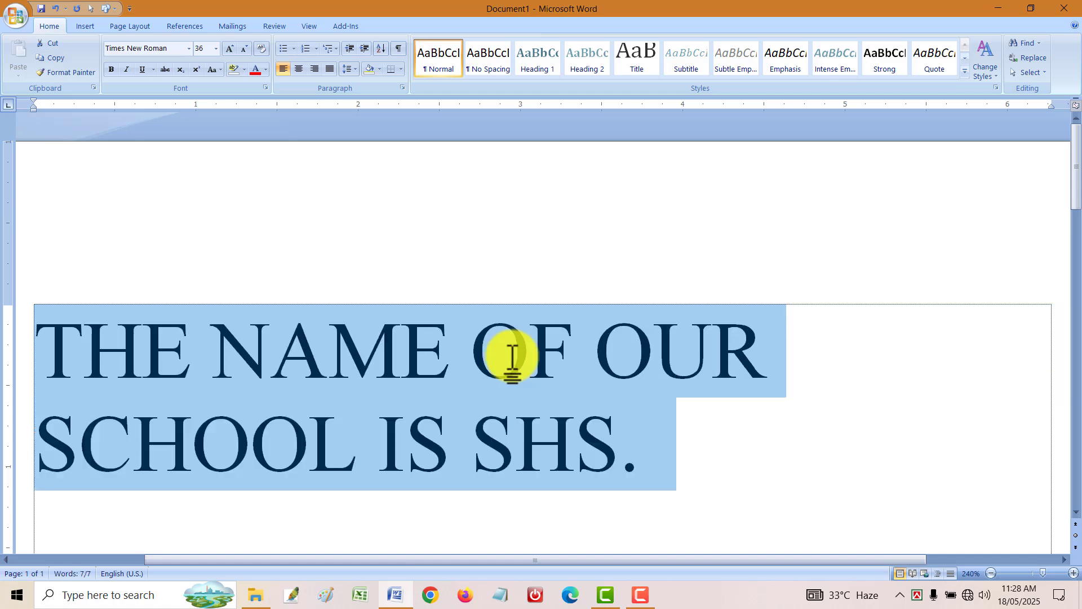
pyautogui.hotkey('ctrl', 'z')
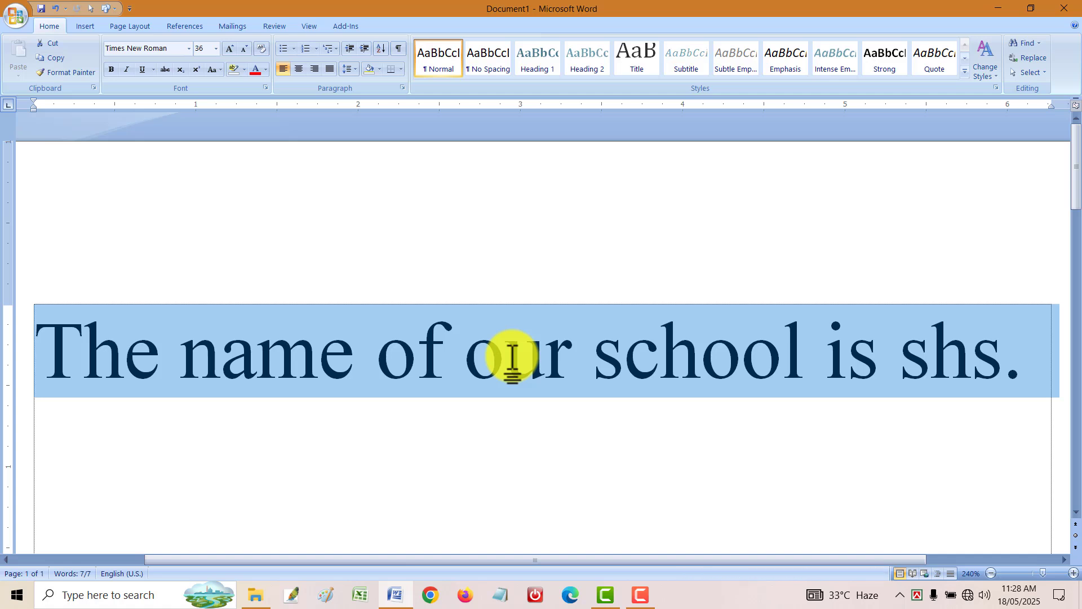
# - Grow the selected sentence's font size by three increments and shrink it to 28 points
pyautogui.click(233, 49)
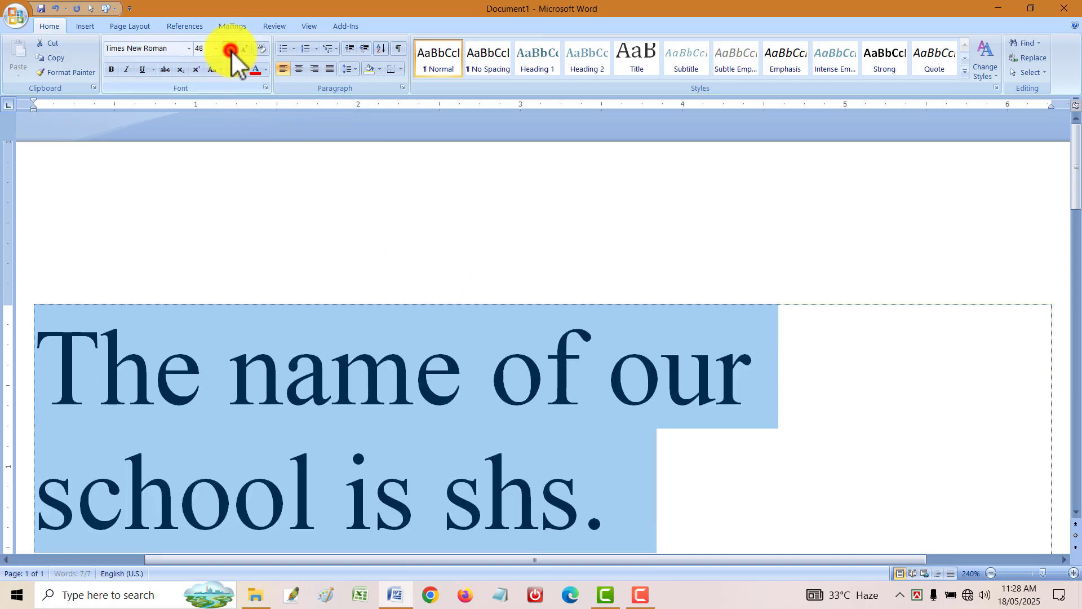
pyautogui.click(234, 50)
pyautogui.click(234, 49)
pyautogui.click(242, 51)
pyautogui.click(243, 50)
pyautogui.click(242, 51)
pyautogui.click(242, 51)
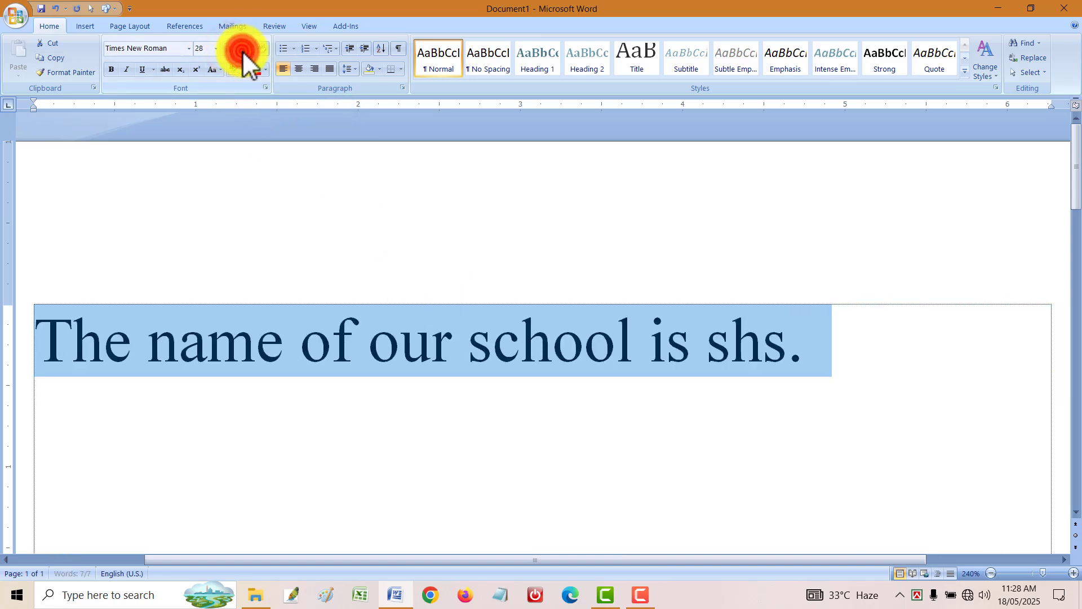
# - Shrink the selected sentence's font size in increments to 16 points
pyautogui.click(243, 51)
pyautogui.click(242, 51)
pyautogui.click(242, 51)
pyautogui.click(242, 50)
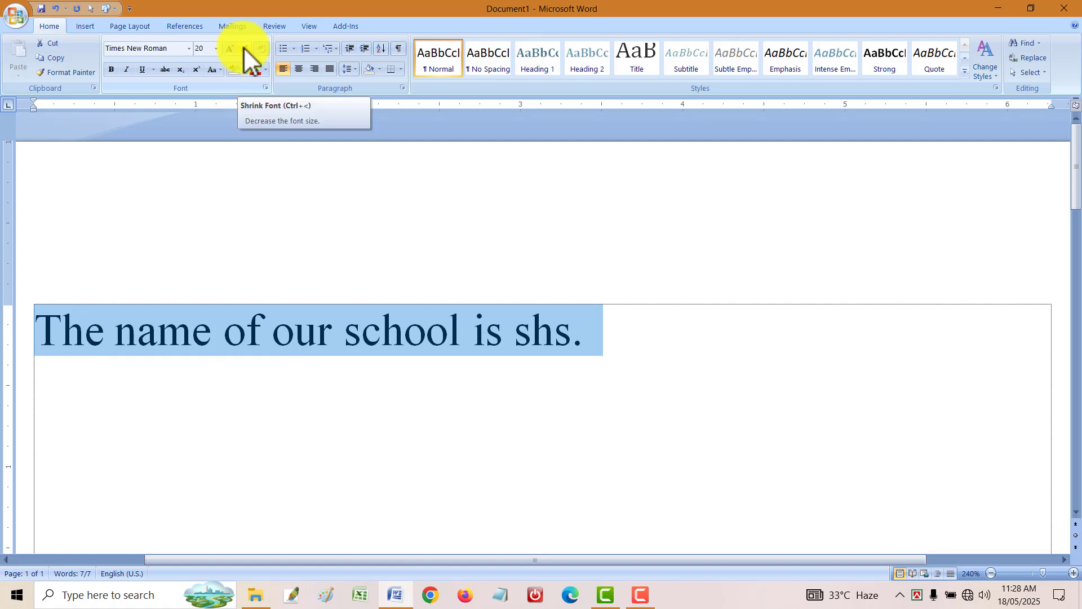
pyautogui.click(244, 49)
pyautogui.click(244, 49)
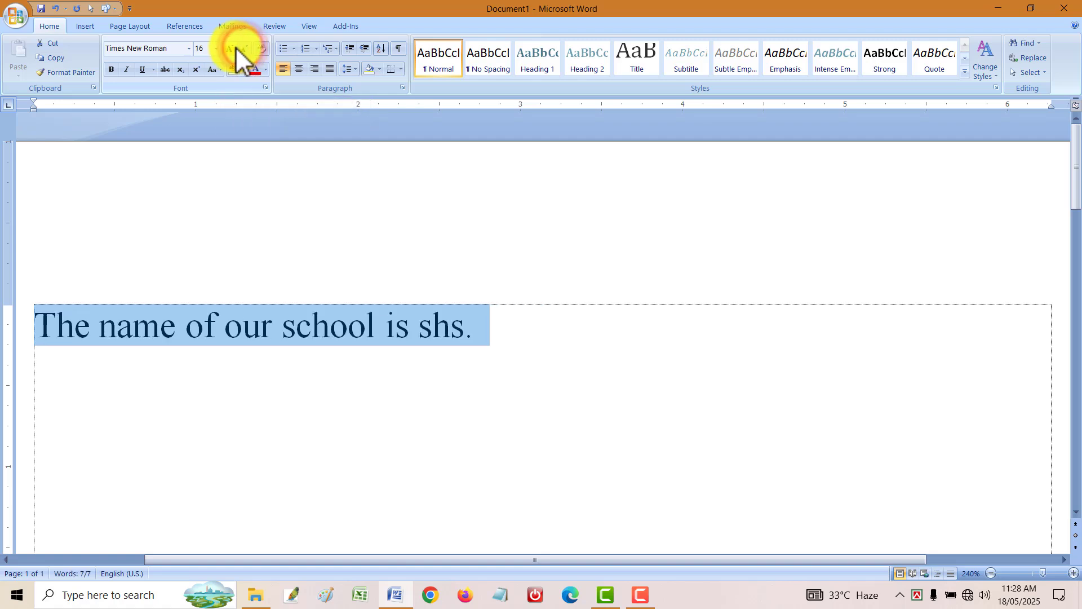
# - Grow the selected sentence's font size in increments to 28 points
pyautogui.click(228, 48)
pyautogui.click(228, 48)
pyautogui.click(228, 47)
pyautogui.click(227, 47)
pyautogui.click(228, 47)
pyautogui.click(227, 48)
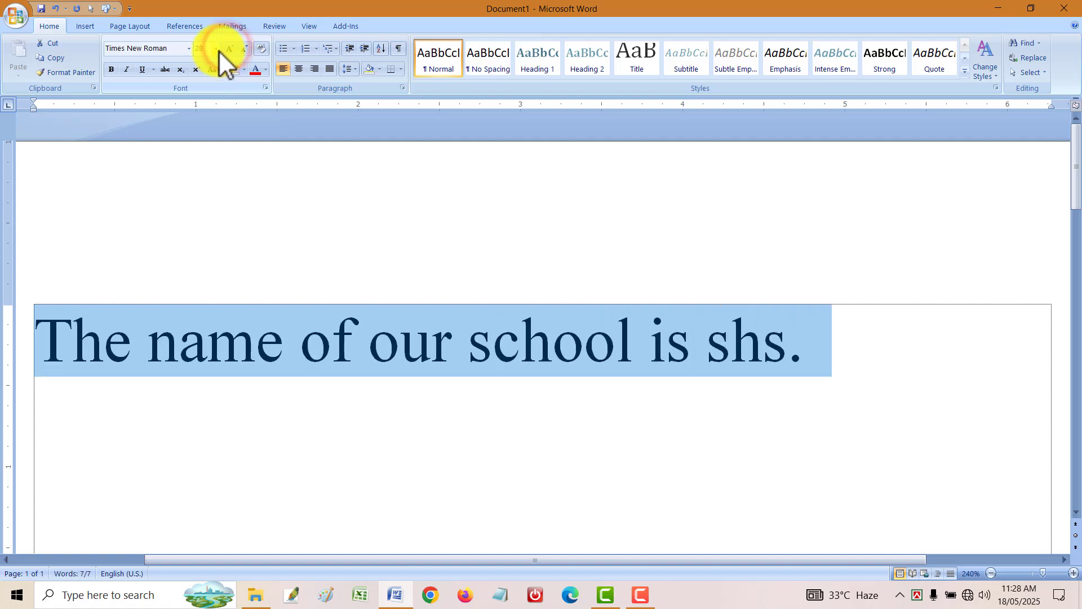
# - Shrink the sentence by two increments and grow it back to 28 points, keeping that size after opening the size list
pyautogui.click(244, 48)
pyautogui.click(244, 49)
pyautogui.click(229, 48)
pyautogui.click(229, 48)
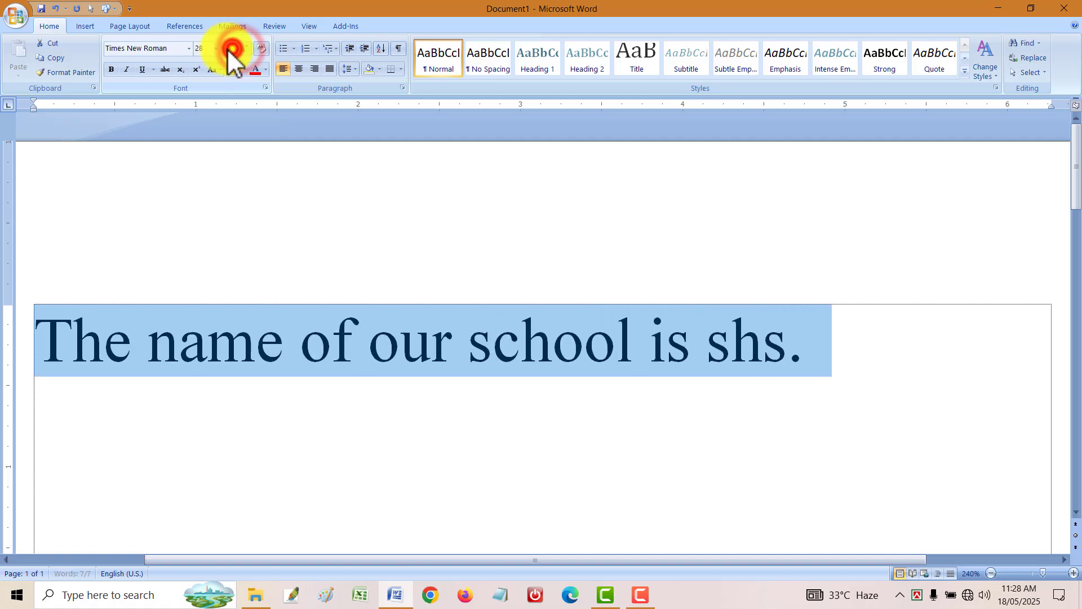
pyautogui.click(216, 48)
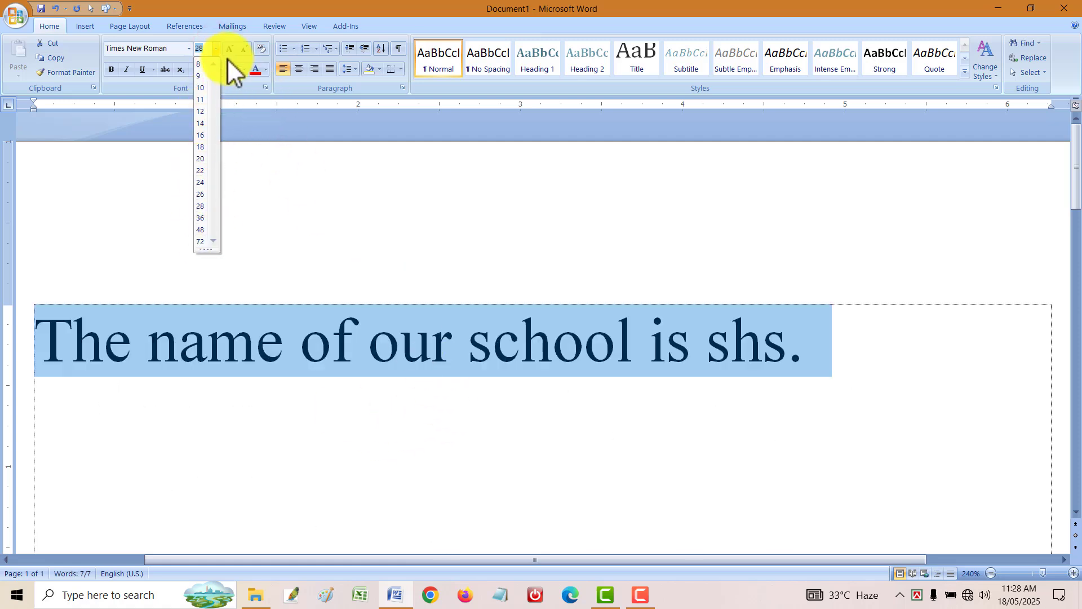
pyautogui.click(282, 340)
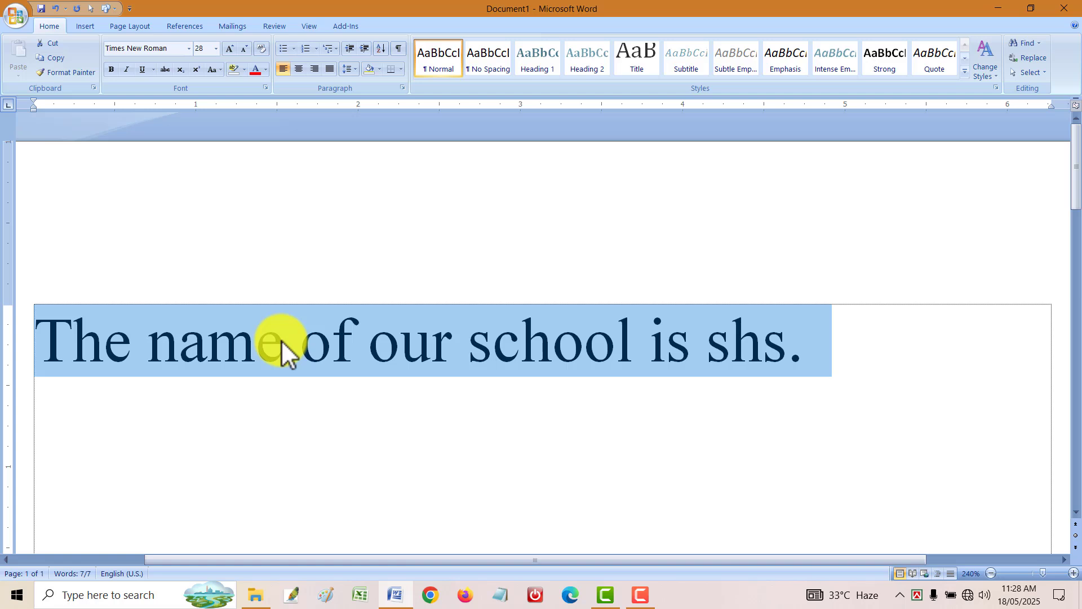
# - Shrink the sentence to 24 points, then alternate growing and shrinking it in increments, ending at 22 points
pyautogui.hotkey('ctrl', 'shift', ',')
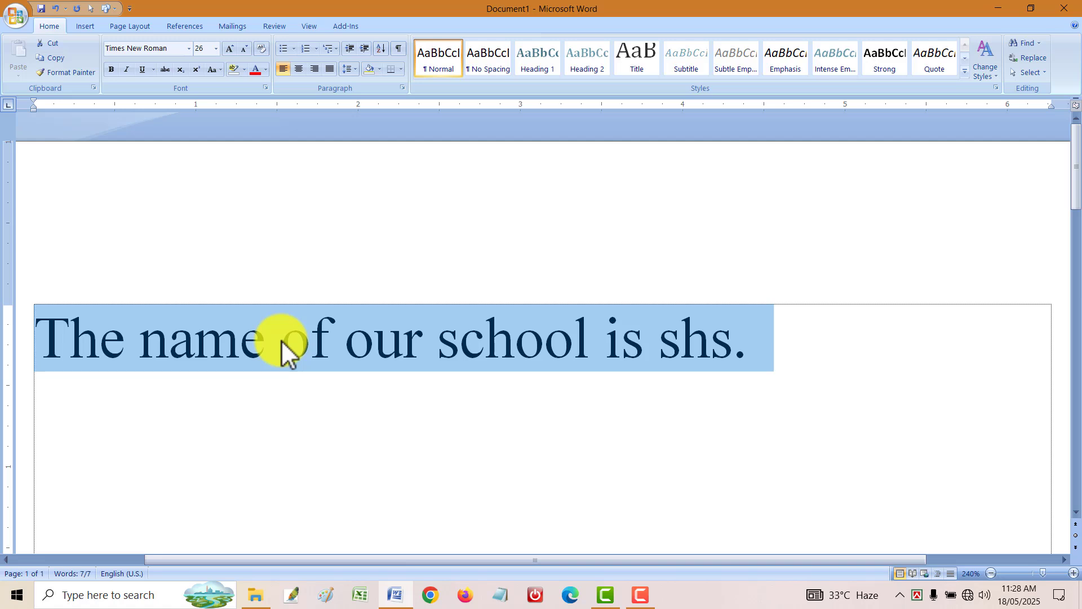
pyautogui.hotkey('ctrl', 'shift', ',')
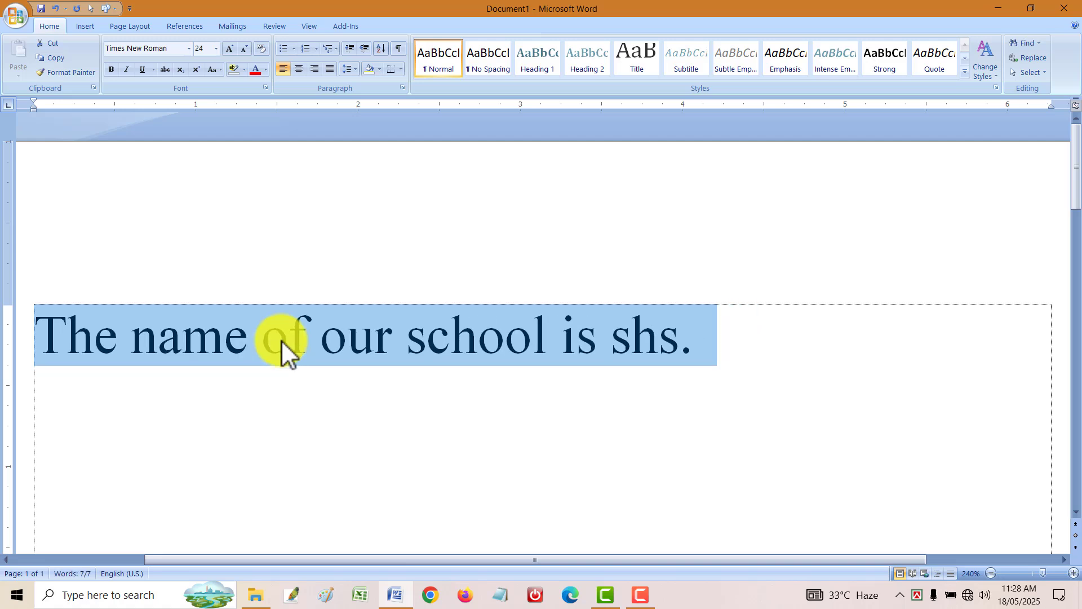
pyautogui.hotkey('ctrl', 'shift', '.')
pyautogui.hotkey('ctrl', 'shift', '.')
pyautogui.hotkey('ctrl', 'shift', ',')
pyautogui.hotkey('ctrl', 'shift', ',')
pyautogui.hotkey('ctrl', 'shift', ',')
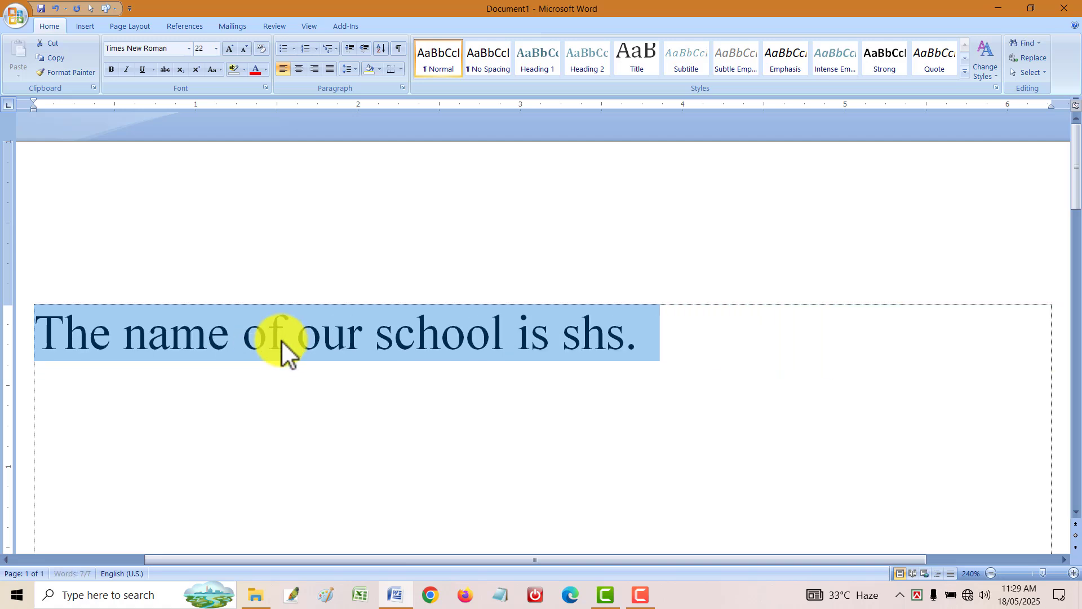
# - Alternate growing and shrinking the selected sentence's font size in increments, ending at 48 points
pyautogui.hotkey('ctrl', 'shift', '.')
pyautogui.hotkey('ctrl', 'shift', '.')
pyautogui.hotkey('ctrl', 'shift', '.')
pyautogui.hotkey('ctrl', 'shift', '.')
pyautogui.hotkey('ctrl', 'shift', ',')
pyautogui.hotkey('ctrl', 'shift', ',')
pyautogui.hotkey('ctrl', 'shift', '.')
pyautogui.hotkey('ctrl', 'shift', '.')
pyautogui.hotkey('ctrl', 'shift', '.')
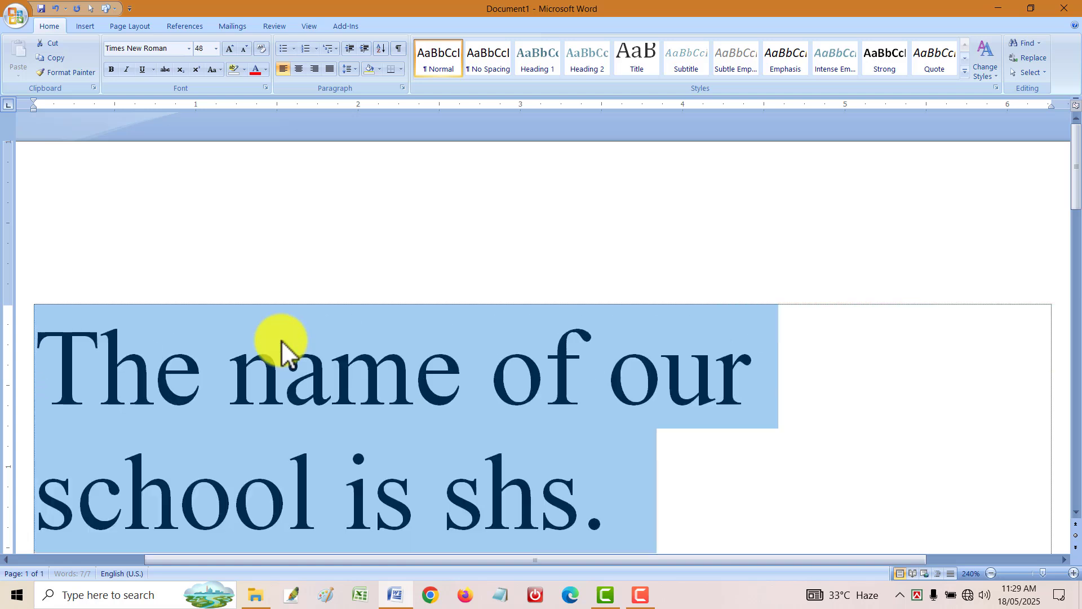
# - Grow the sentence's font size to 72 points, shrink it back to 36 points and keep the sentence selected
pyautogui.hotkey('ctrl', 'shift', ',')
pyautogui.hotkey('ctrl', 'shift', '.')
pyautogui.hotkey('ctrl', 'shift', '.')
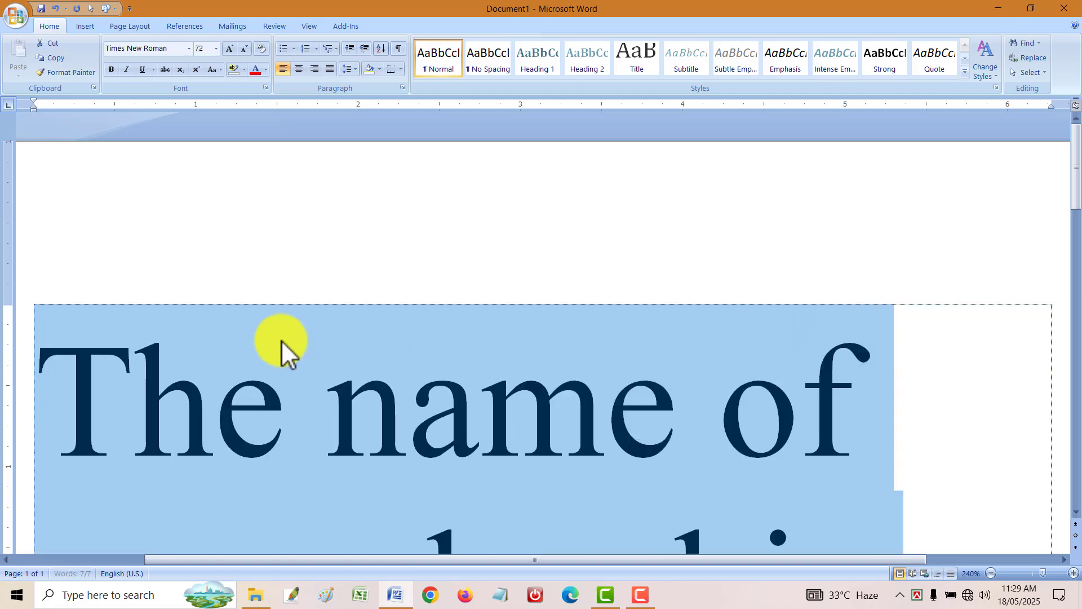
pyautogui.hotkey('ctrl', 'shift', ',')
pyautogui.hotkey('ctrl', 'shift', ',')
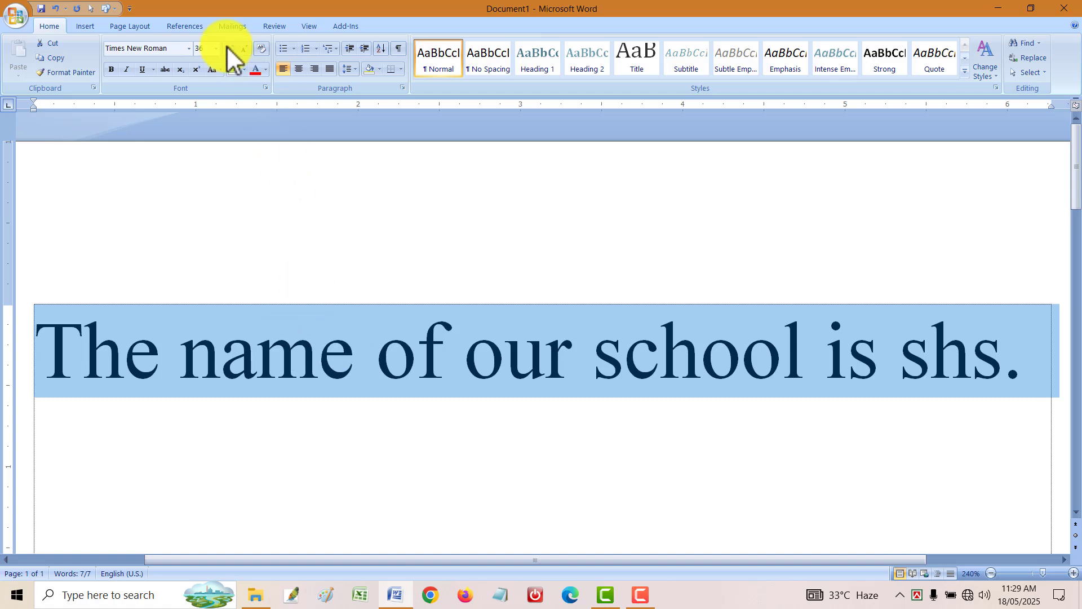
pyautogui.click(200, 50)
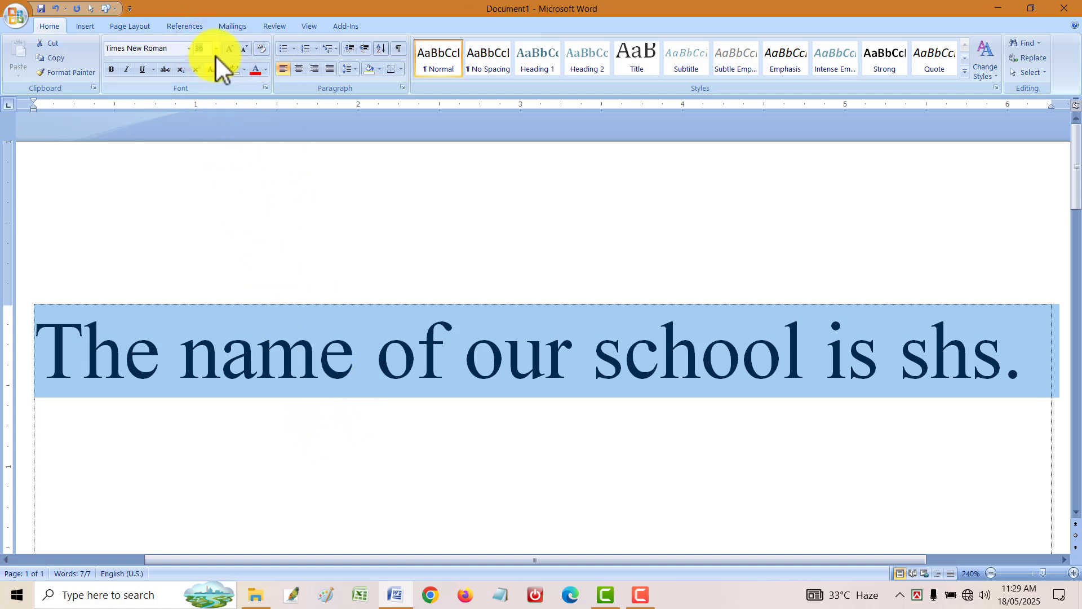
pyautogui.tripleClick(252, 343)
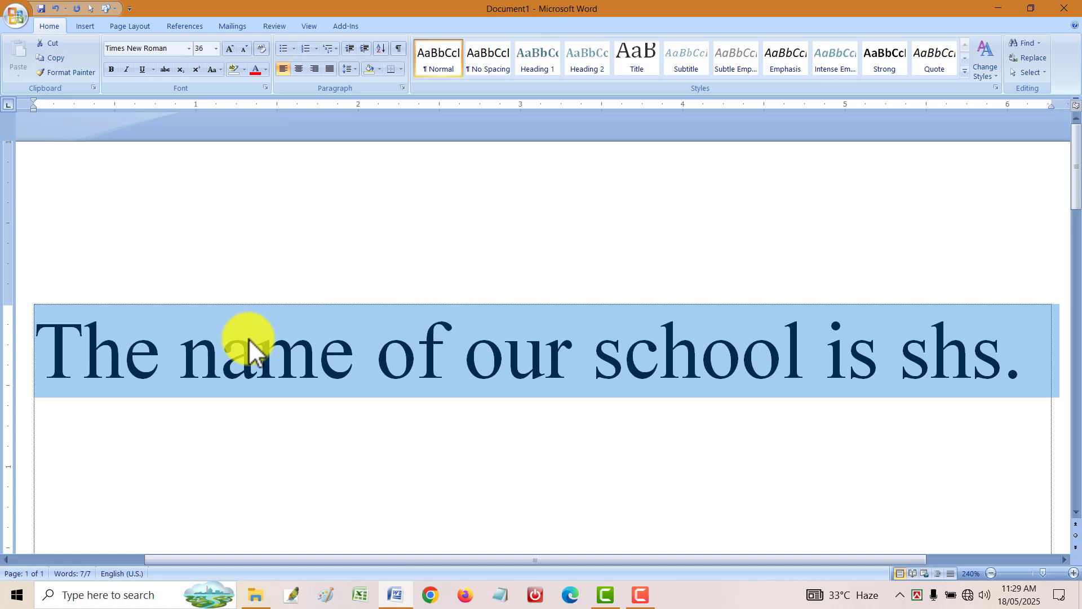
# - Shrink the sentence to 28 points, grow it to 48 points and return it to 28 points in increments
pyautogui.hotkey('ctrl', ',')
pyautogui.hotkey('ctrl', 'shift', ',')
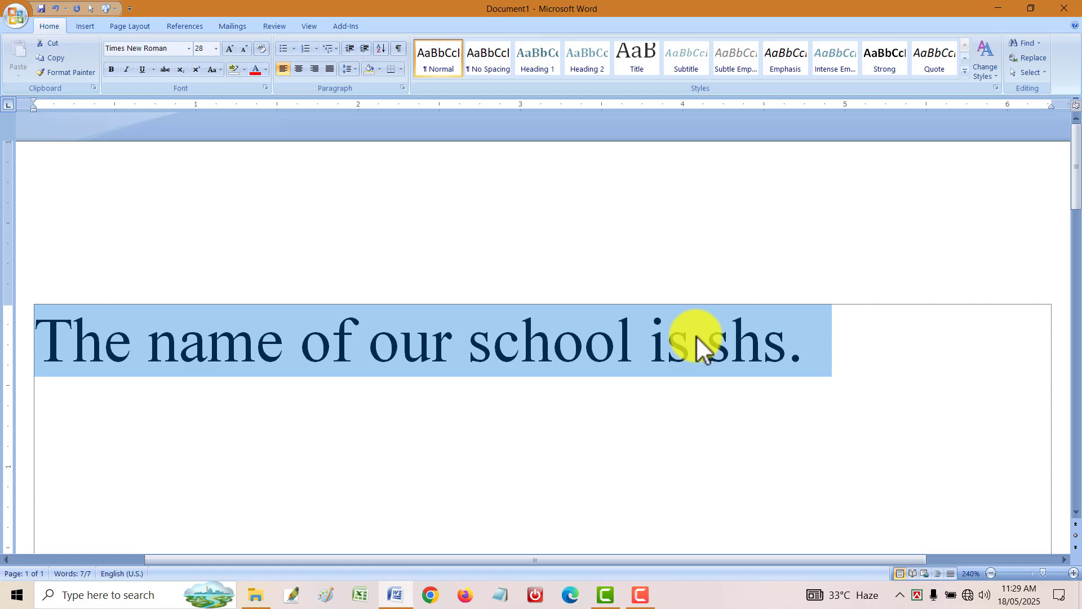
pyautogui.hotkey('ctrl', 'shift', '.')
pyautogui.hotkey('ctrl', 'shift', '.')
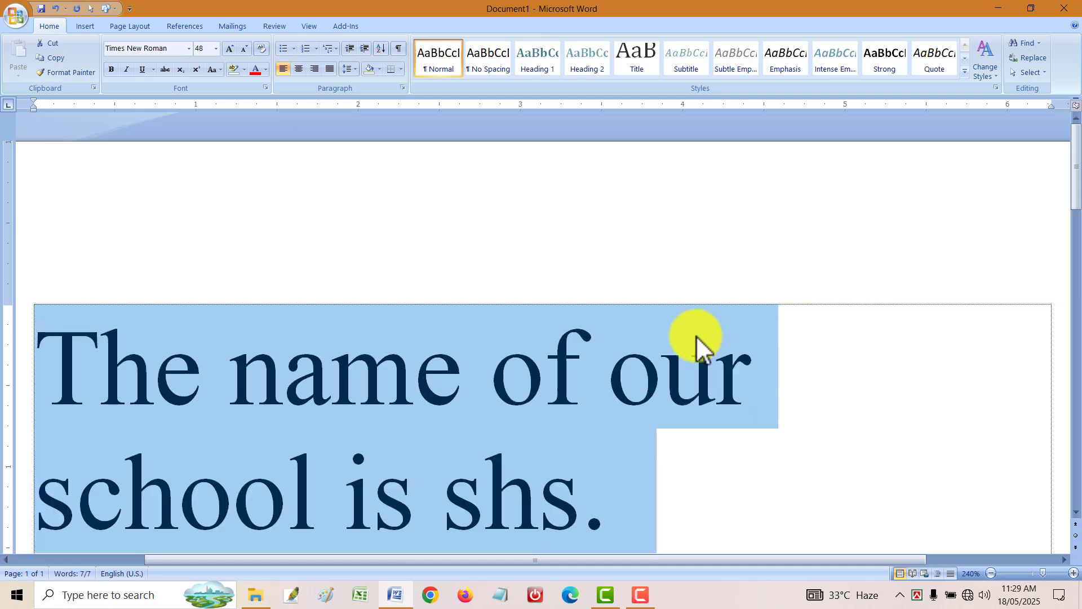
pyautogui.hotkey('ctrl', 'shift', ',')
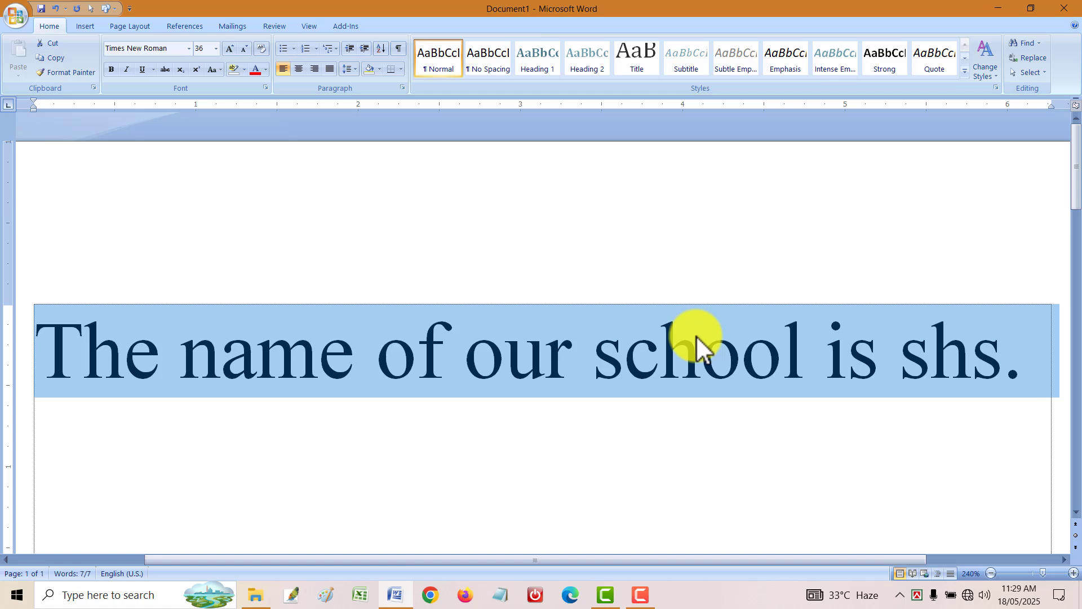
pyautogui.hotkey('ctrl', 'shift', ',')
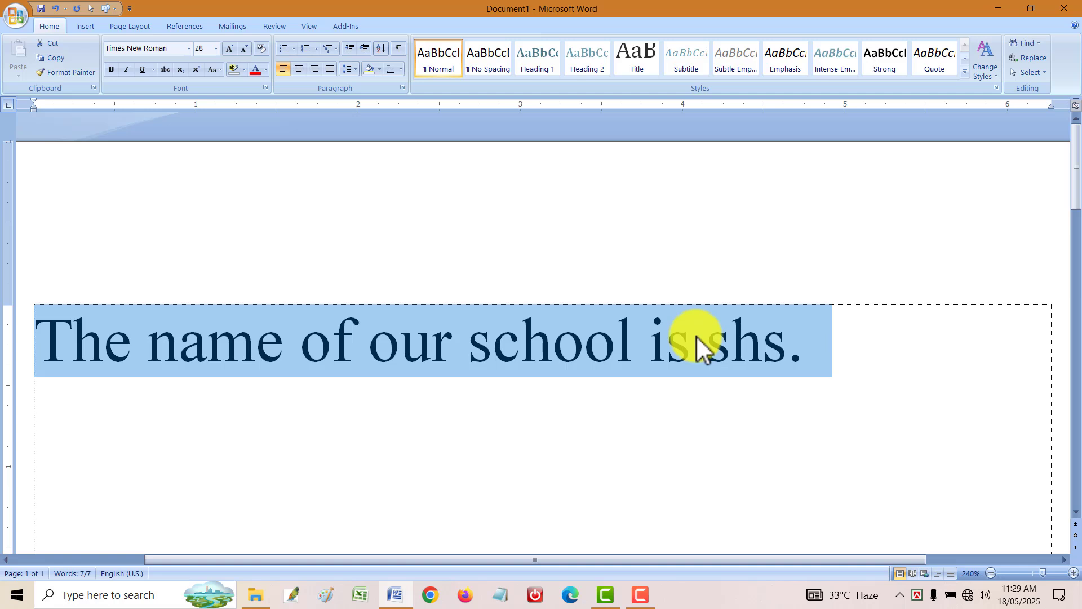
# - Step the sentence's font size up and down by single increments, passing through 26 points and ending at 28 points
pyautogui.hotkey('ctrl', 'shift', '.')
pyautogui.hotkey('ctrl', 'shift', ',')
pyautogui.hotkey('ctrl', 'shift', ',')
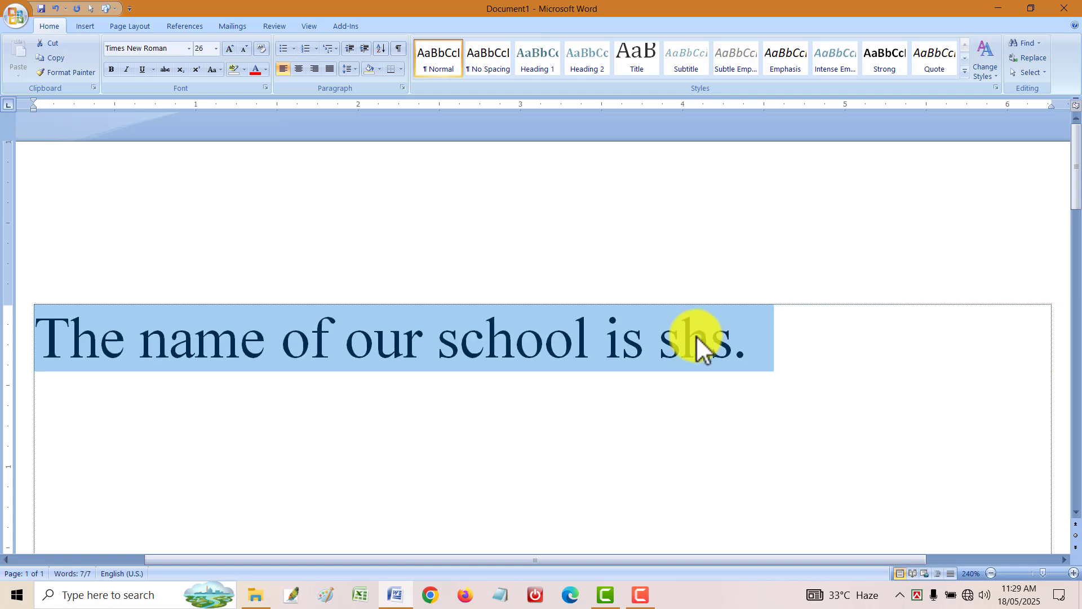
pyautogui.hotkey('ctrl', 'shift', '.')
pyautogui.hotkey('ctrl', 'shift', '.')
pyautogui.hotkey('ctrl', 'shift', ',')
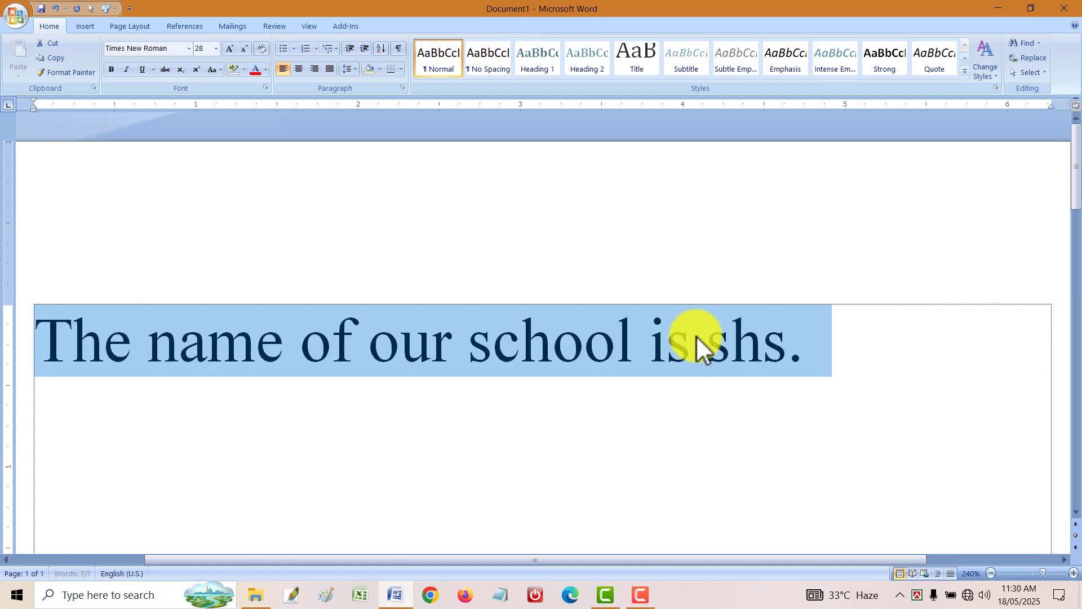
# - Shrink the selected sentence's font size in increments to 22 points and grow it to 26 points
pyautogui.hotkey('ctrl', 'shift', '.')
pyautogui.hotkey('ctrl', 'shift', ',')
pyautogui.hotkey('ctrl', 'shift', ',')
pyautogui.hotkey('ctrl', 'shift', ',')
pyautogui.hotkey('ctrl', 'shift', ',')
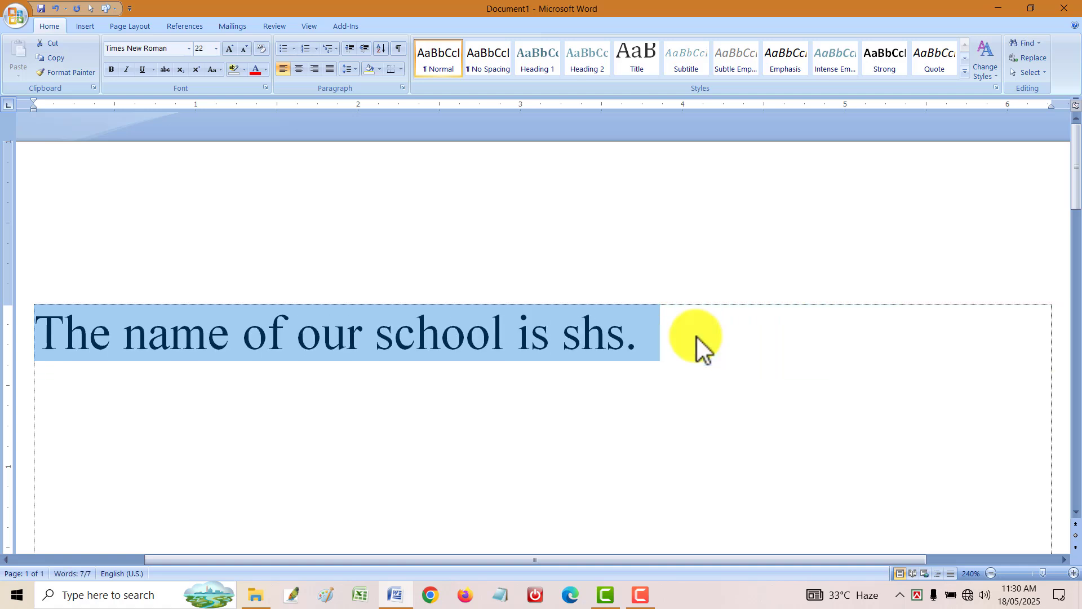
pyautogui.hotkey('ctrl', 'shift', ',')
pyautogui.hotkey('ctrl', 'shift', '.')
pyautogui.hotkey('ctrl', 'shift', '.')
pyautogui.hotkey('ctrl', 'shift', '.')
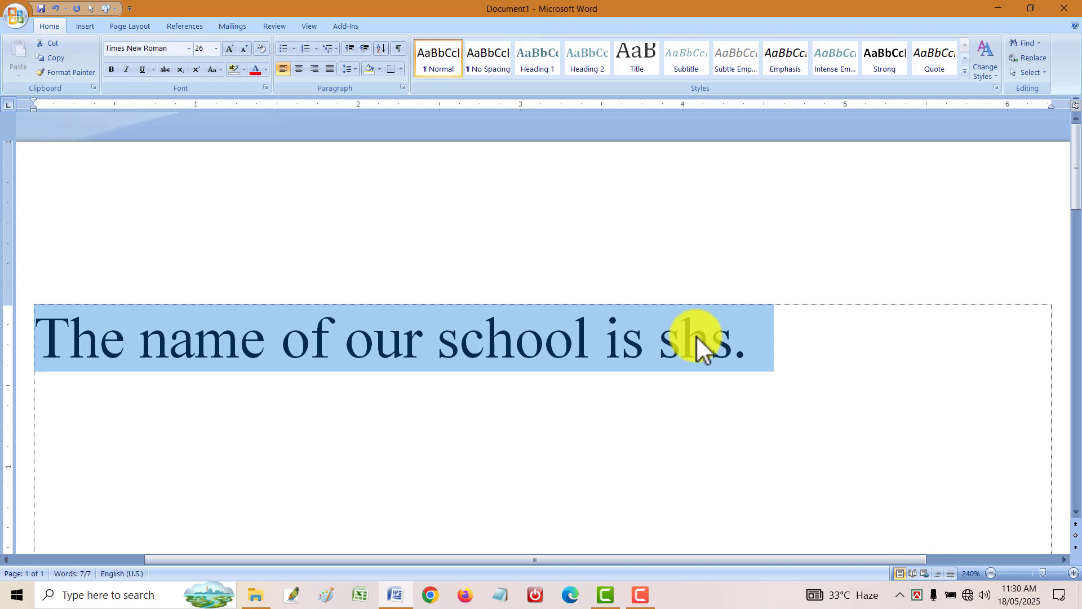
# - Shrink the sentence's font size by repeated increments and reset its character formatting to the default Calibri (Body) 14 points
pyautogui.hotkey('ctrl', 'shift', ',')
pyautogui.hotkey('ctrl', 'shift', ',')
pyautogui.hotkey('ctrl', 'shift', ',')
pyautogui.hotkey('ctrl', 'shift', ',')
pyautogui.hotkey('ctrl', 'shift', ',')
pyautogui.hotkey('ctrl', 'shift', ',')
pyautogui.hotkey('ctrl', 'shift', ',')
pyautogui.hotkey('ctrl', 'shift', ',')
pyautogui.hotkey('ctrl', 'shift', ',')
pyautogui.hotkey('ctrl', 'space')
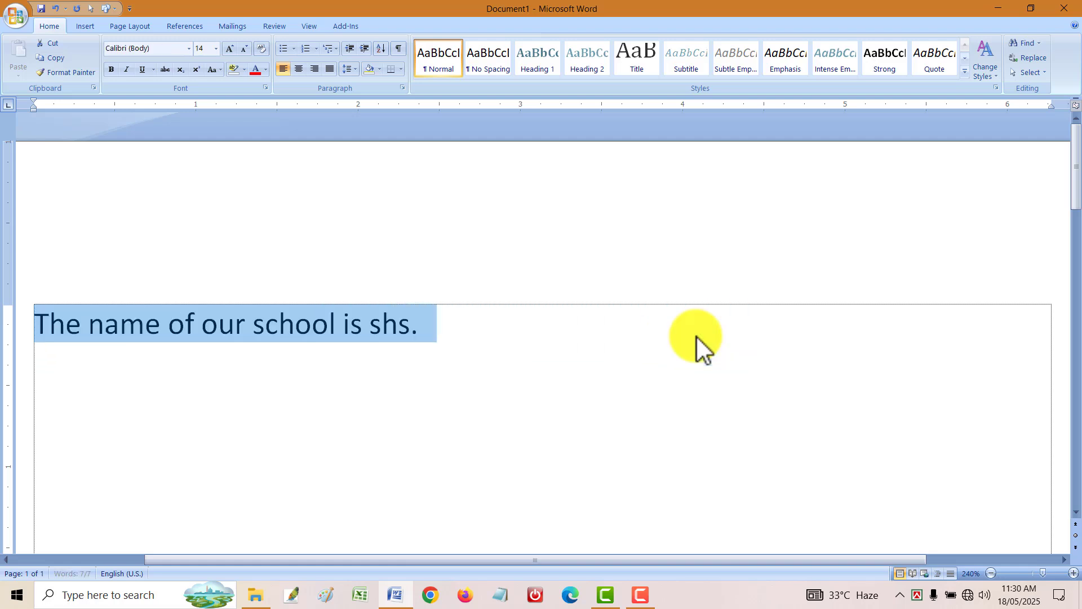
# - Grow the reset sentence's font size in increments to 26 points
pyautogui.hotkey('ctrl', 'shift', '.')
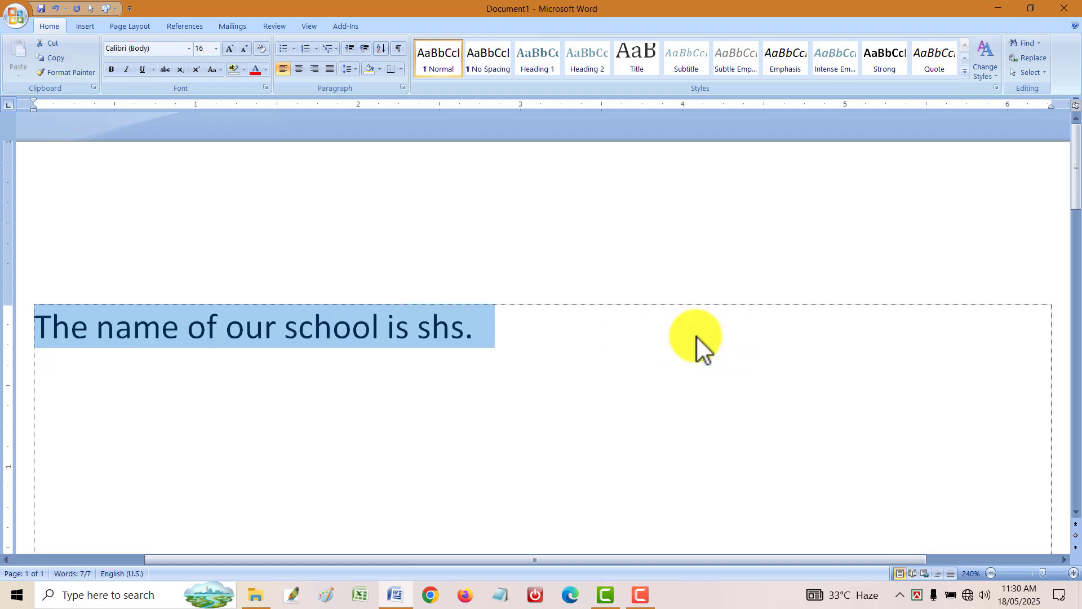
pyautogui.hotkey('ctrl', 'shift', '.')
pyautogui.hotkey('ctrl', 'shift', '.')
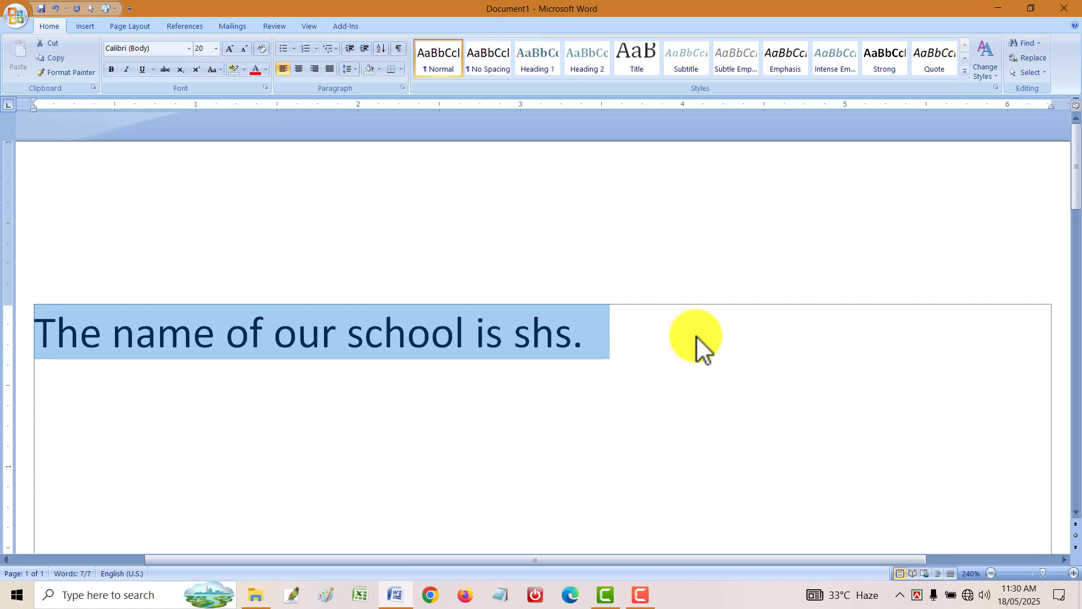
pyautogui.hotkey('ctrl', 'shift', '.')
pyautogui.hotkey('ctrl', 'shift', '.')
pyautogui.hotkey('ctrl', 'shift', '.')
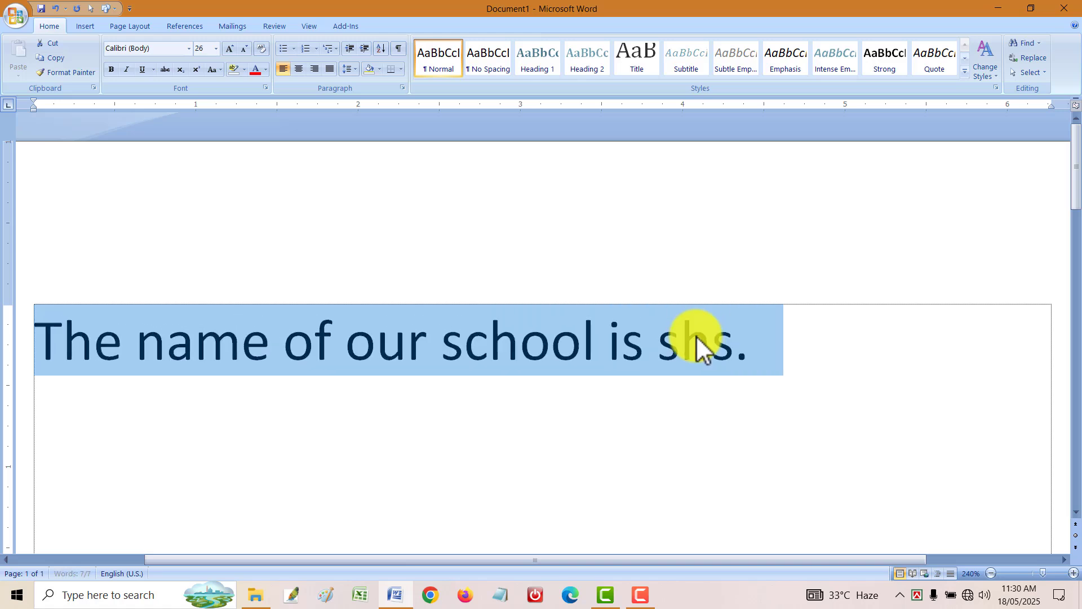
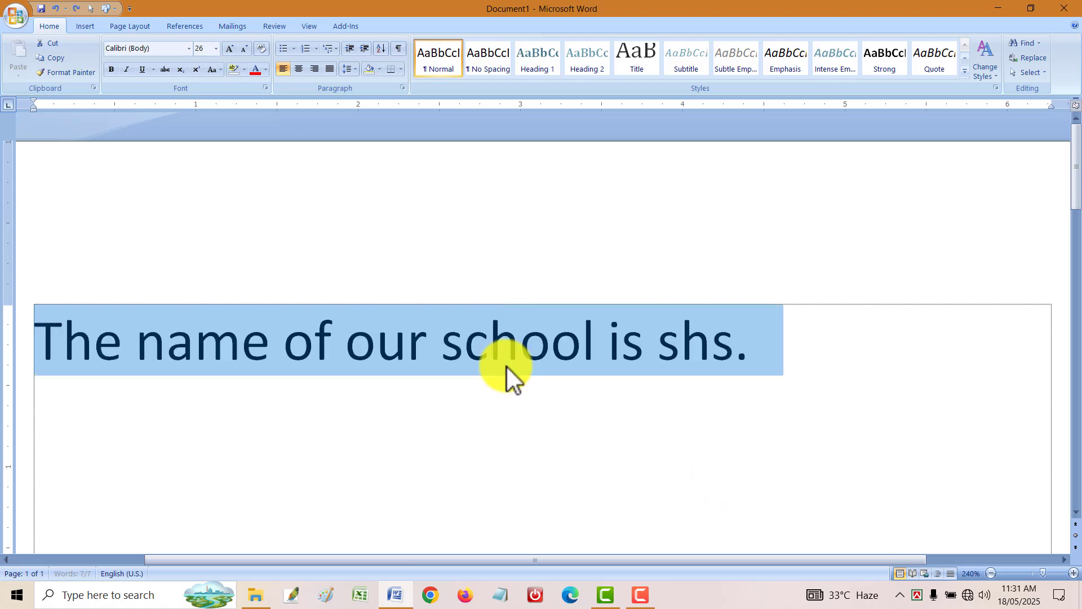
# - Redo the undone changes to restore Times New Roman at 26 points, and colour the sentence red
pyautogui.hotkey('ctrl', 'y')
pyautogui.hotkey('ctrl', 'y')
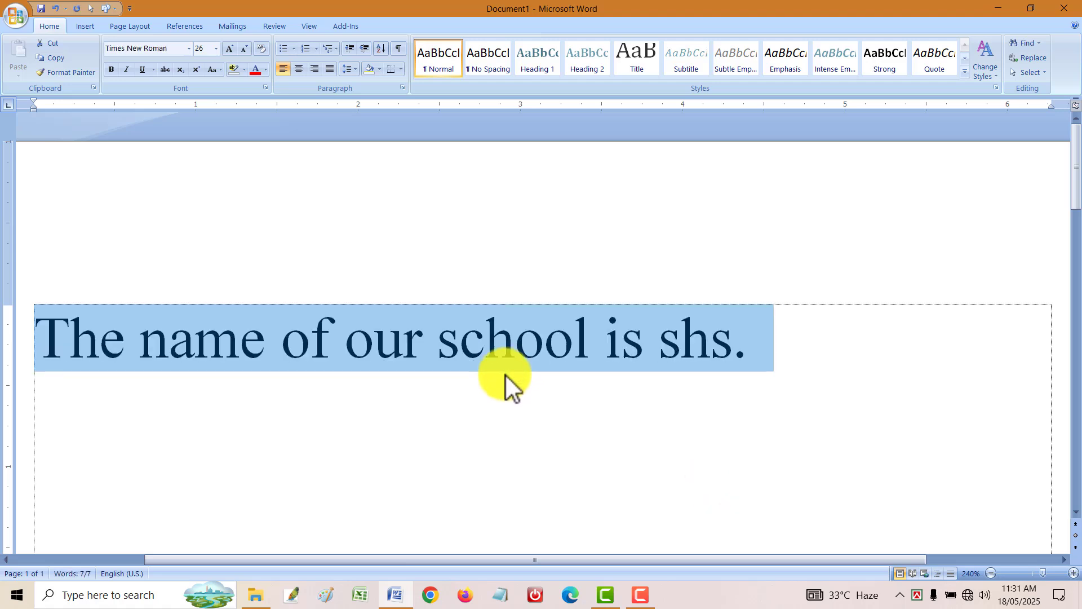
pyautogui.click(255, 69)
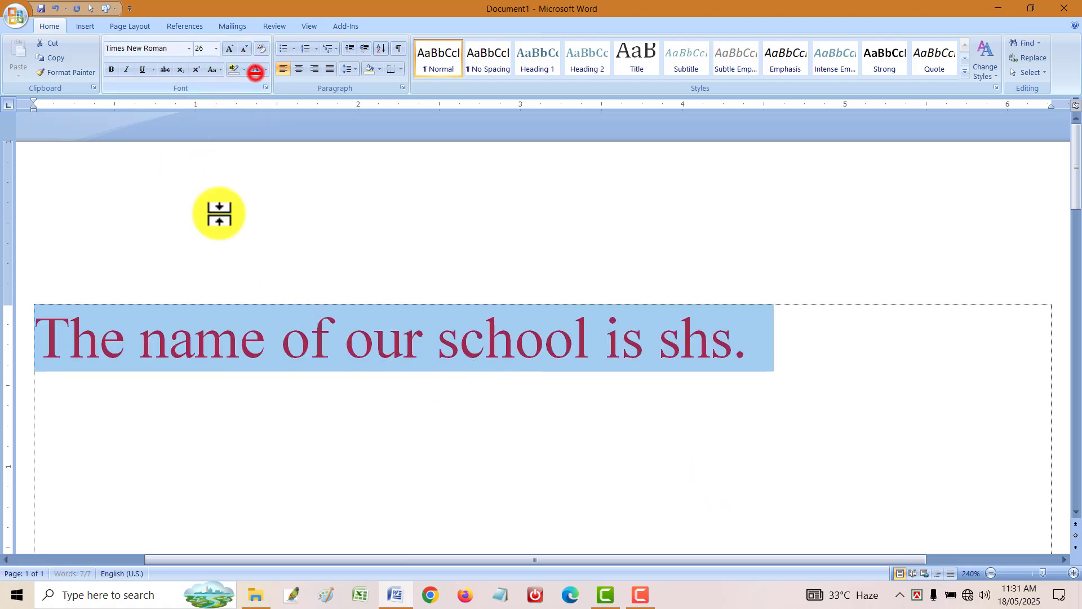
pyautogui.click(354, 354)
# - Select the red sentence and clear all its formatting, undoing and redoing the clearing once and ending with it cleared
pyautogui.moveTo(908, 330); pyautogui.dragTo(3, 261)
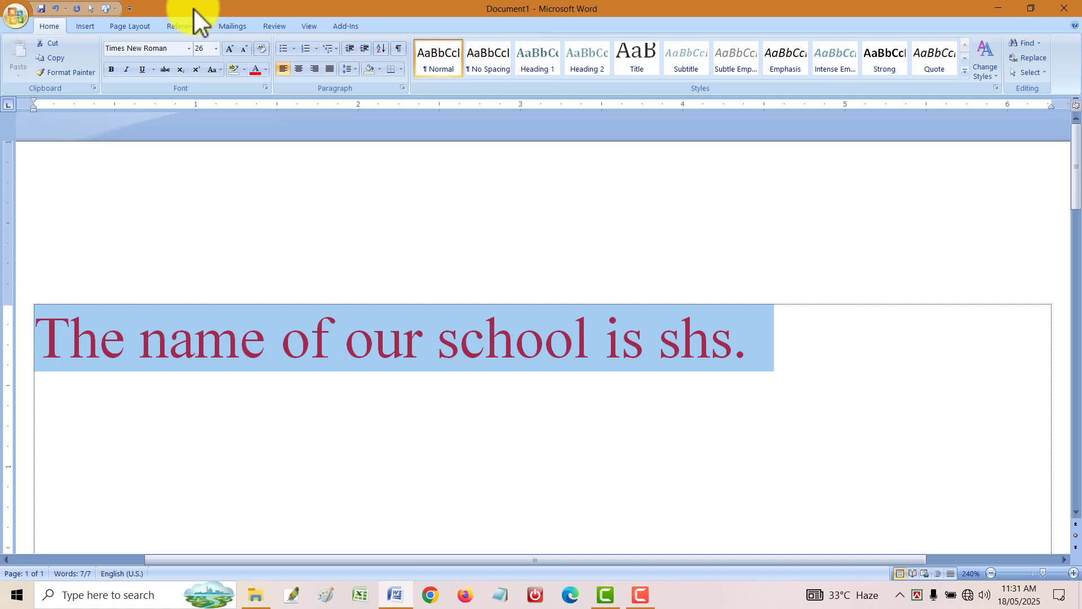
pyautogui.click(266, 45)
pyautogui.hotkey('ctrl', 'z')
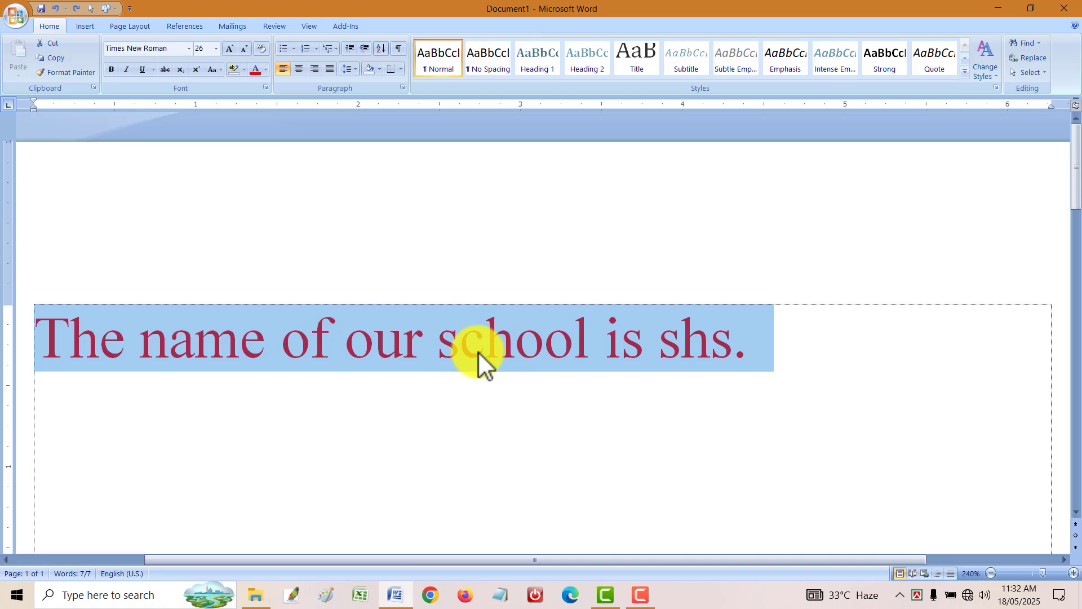
pyautogui.hotkey('ctrl', 'y')
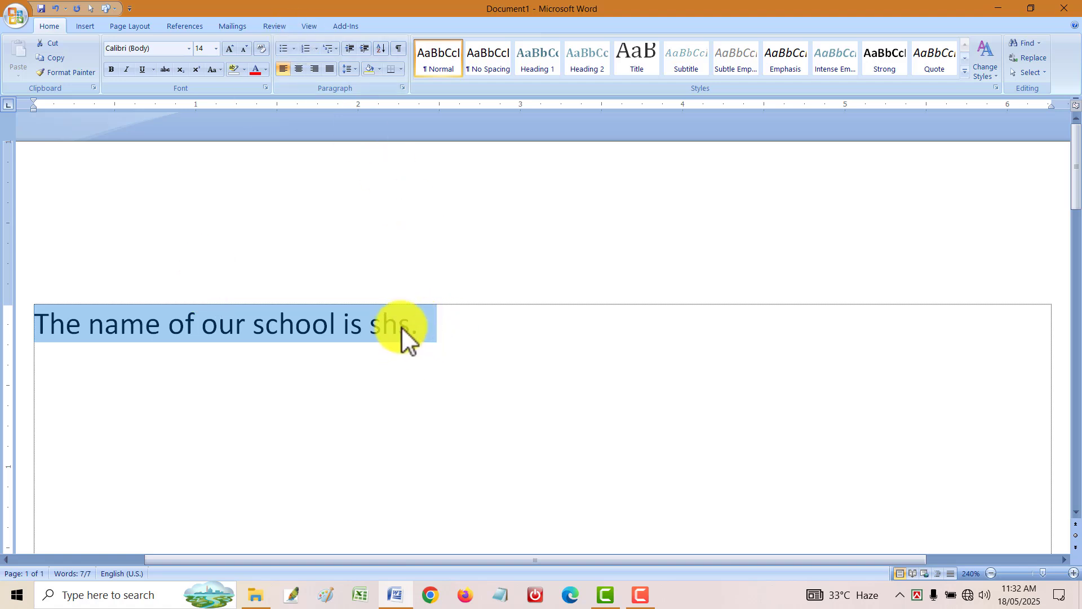
pyautogui.click(263, 47)
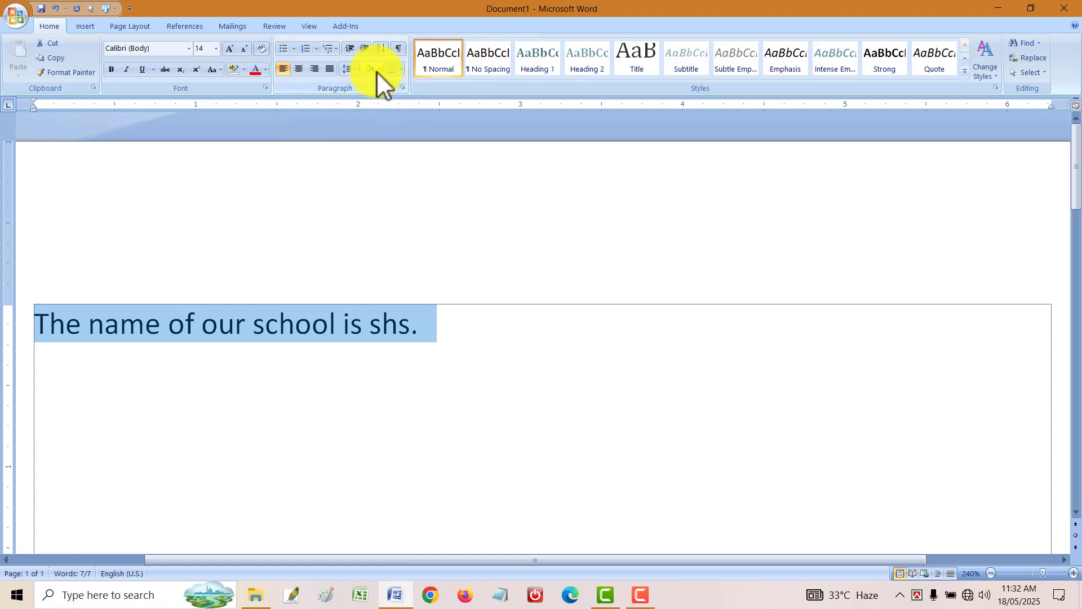
# - Reselect the whole sentence and zoom the page out to 180%
pyautogui.click(475, 338)
pyautogui.click(12, 307)
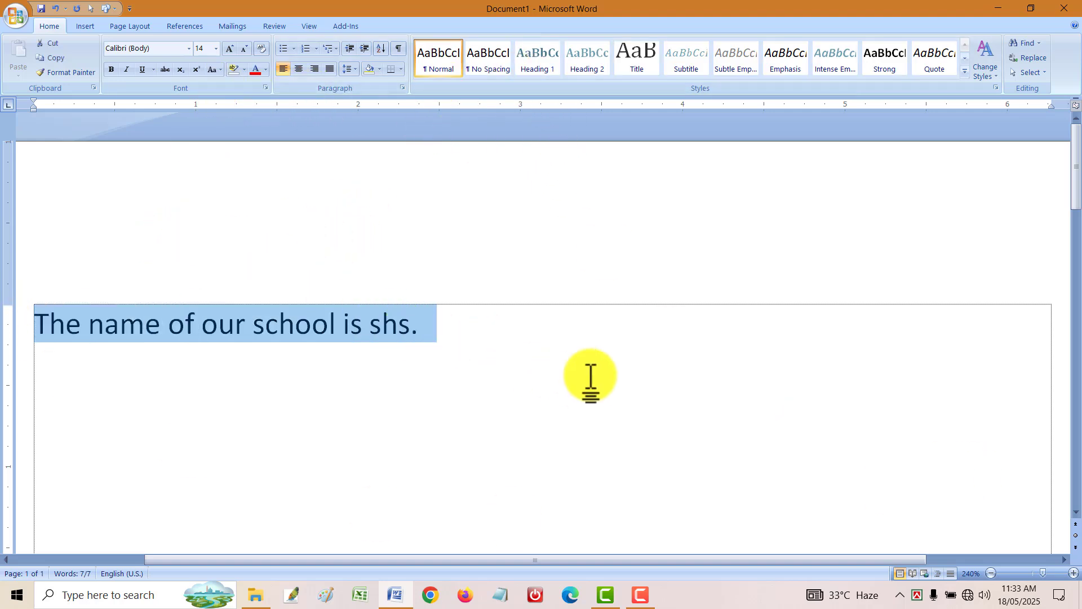
pyautogui.scroll(-3, 550, 399)
pyautogui.scroll(-3, 546, 404)
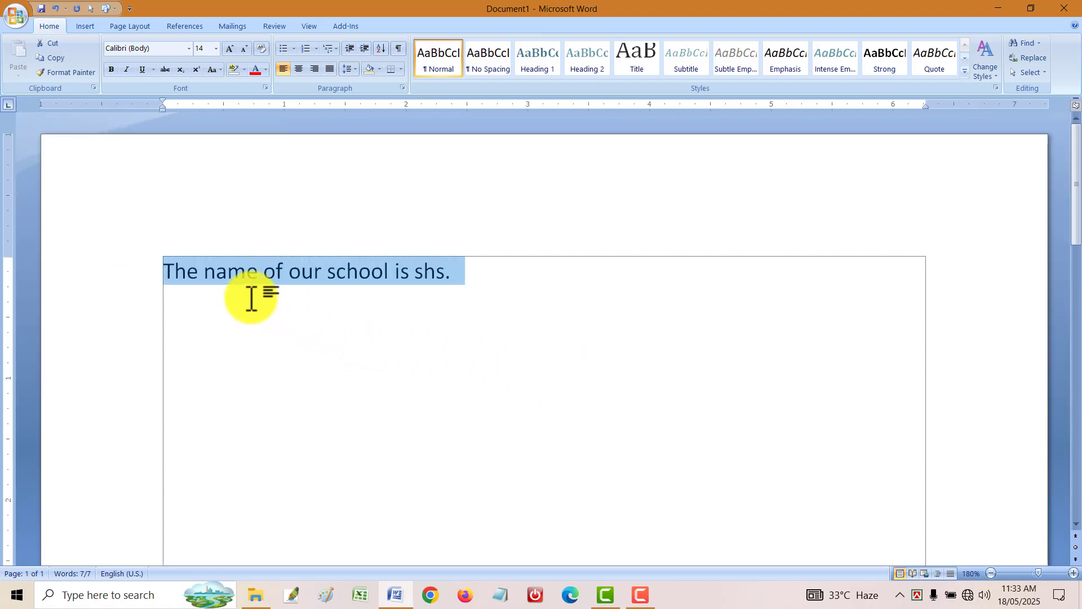
# - Select the sentence and try right and justified alignment on it, ending with left alignment
pyautogui.click(155, 276)
pyautogui.click(110, 262)
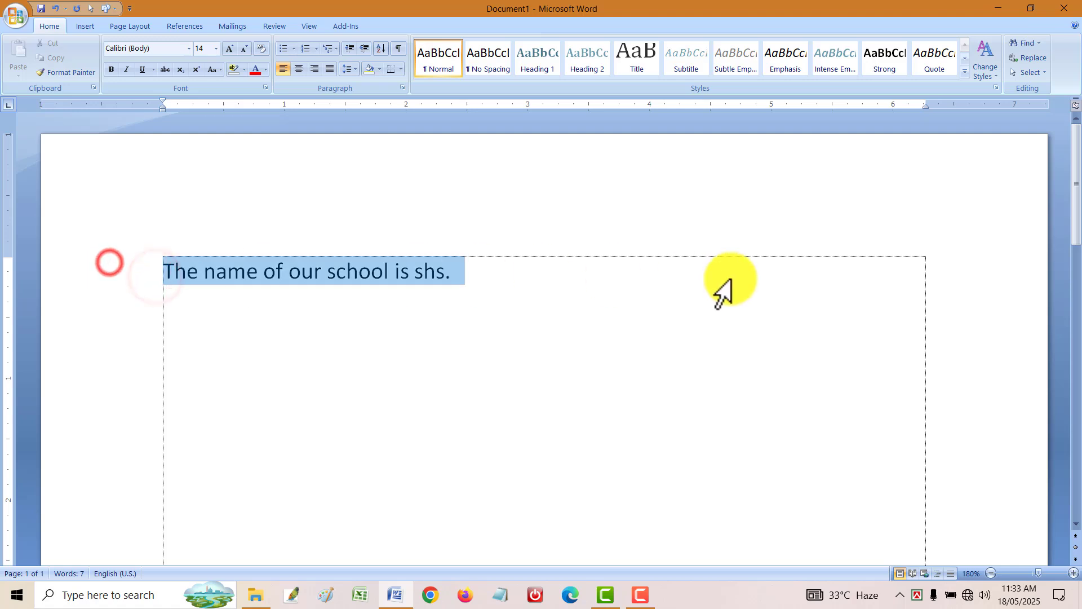
pyautogui.click(529, 291)
pyautogui.click(133, 261)
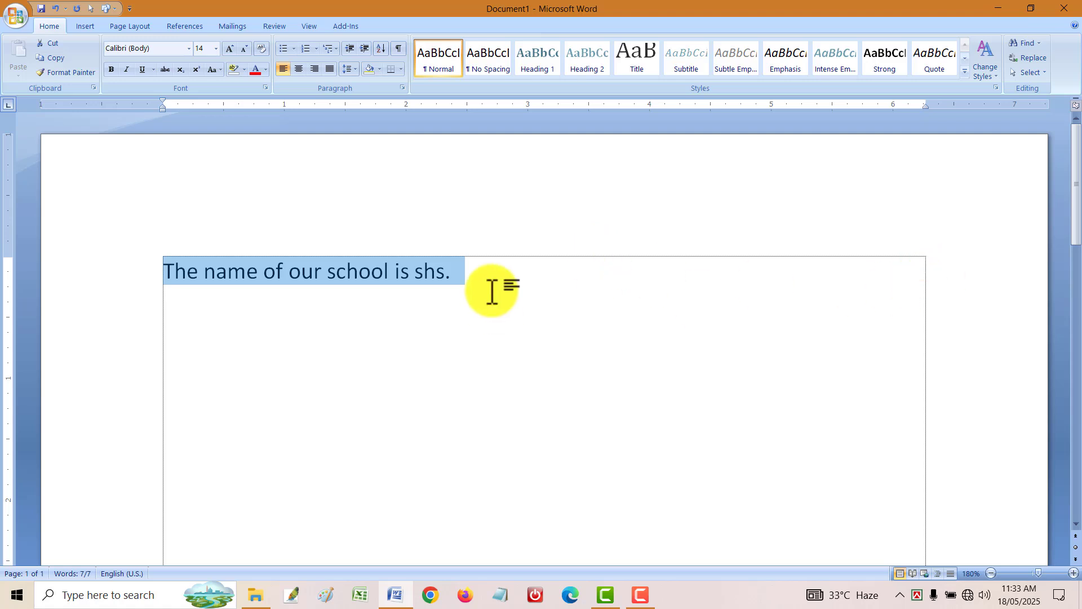
pyautogui.click(315, 69)
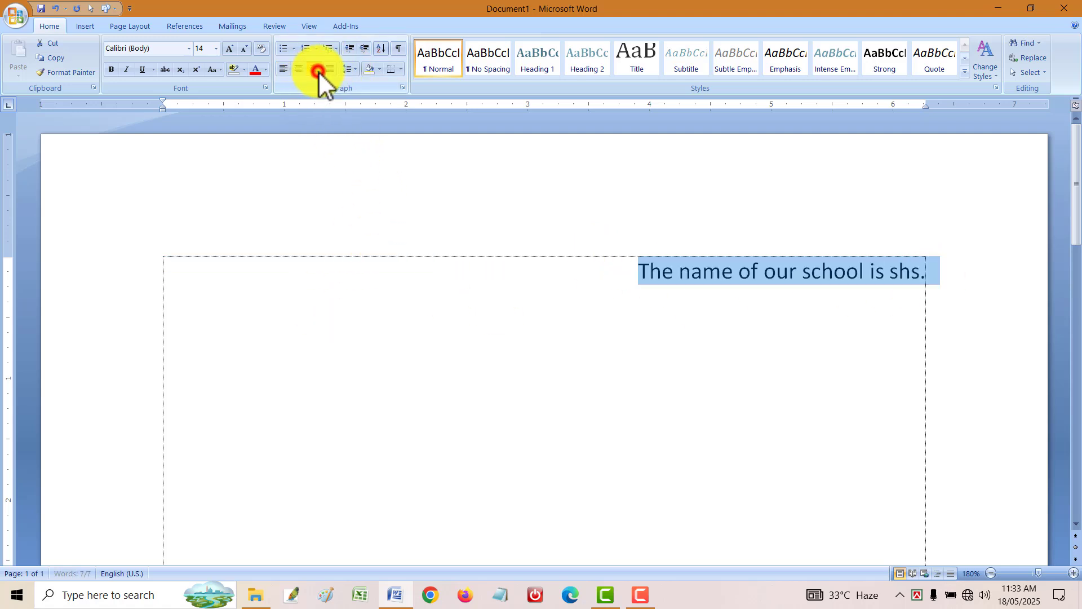
pyautogui.click(315, 69)
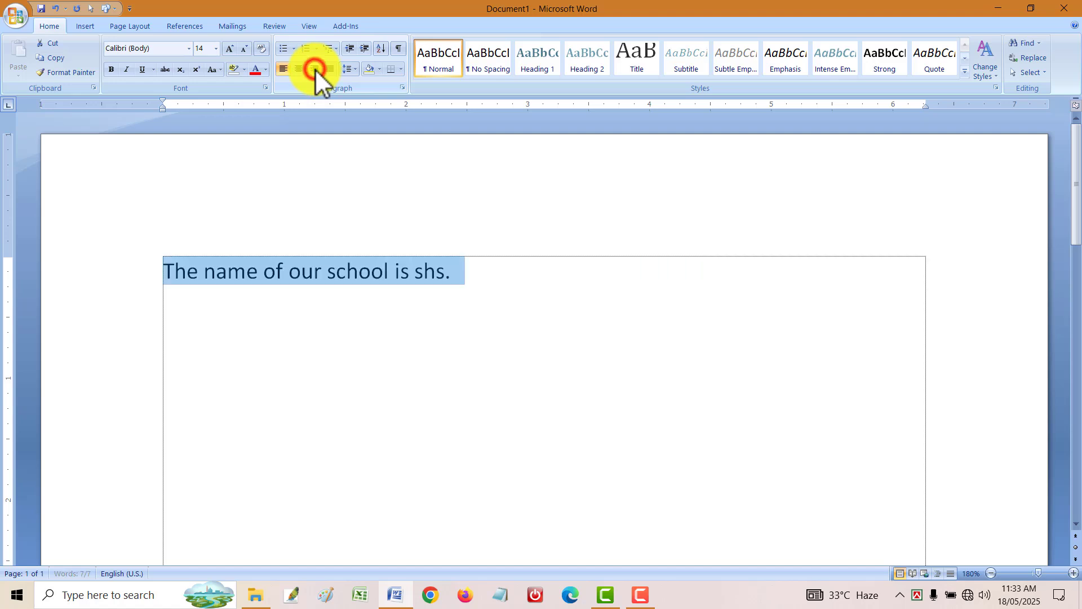
pyautogui.click(283, 69)
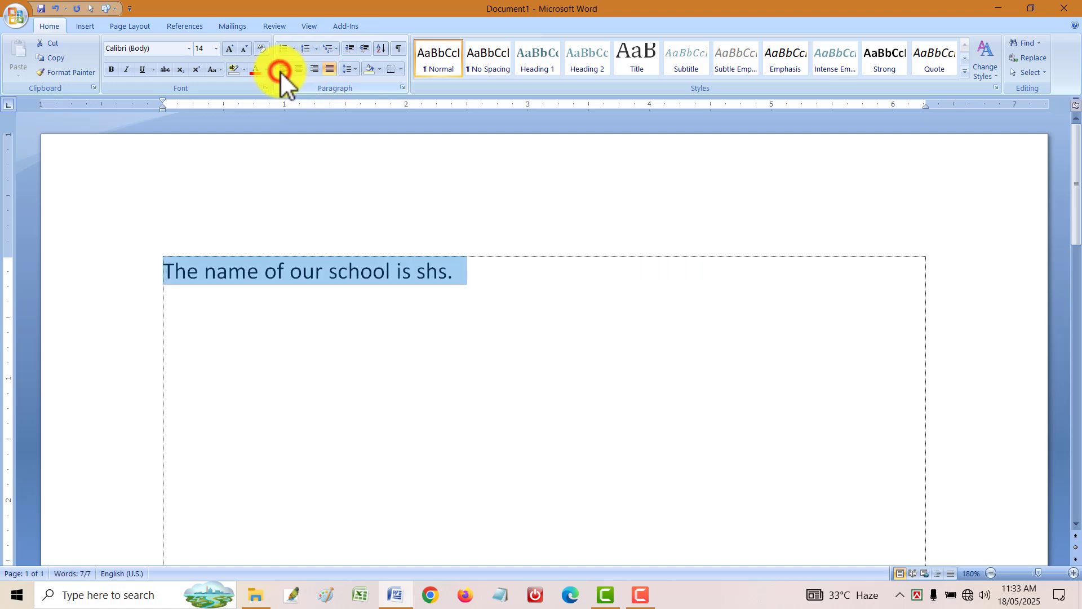
# - Cycle the selected sentence through right and centre alignment and return it to left alignment
pyautogui.click(316, 69)
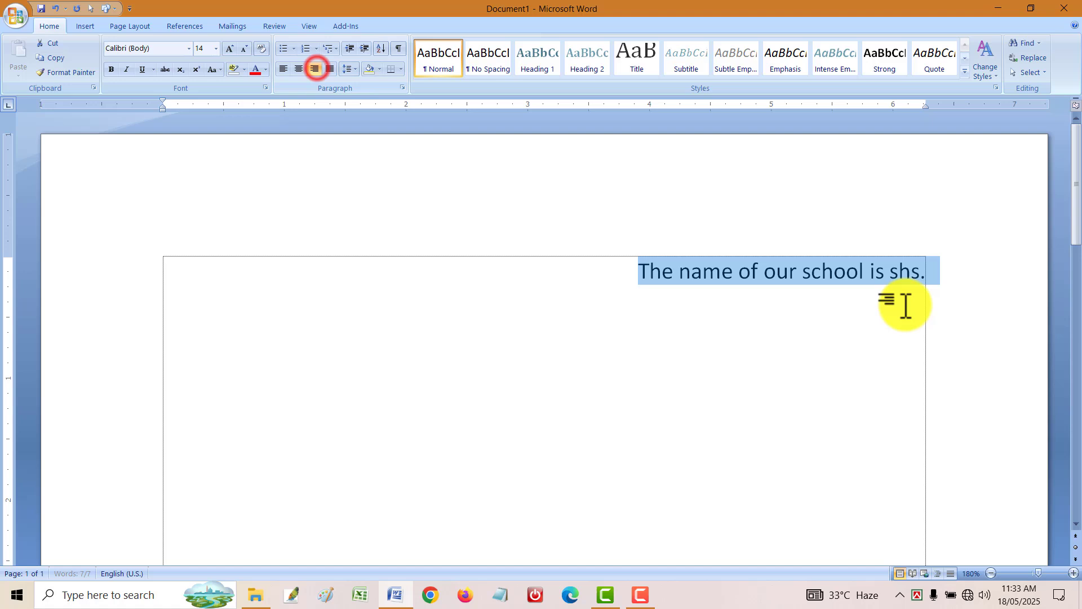
pyautogui.click(299, 69)
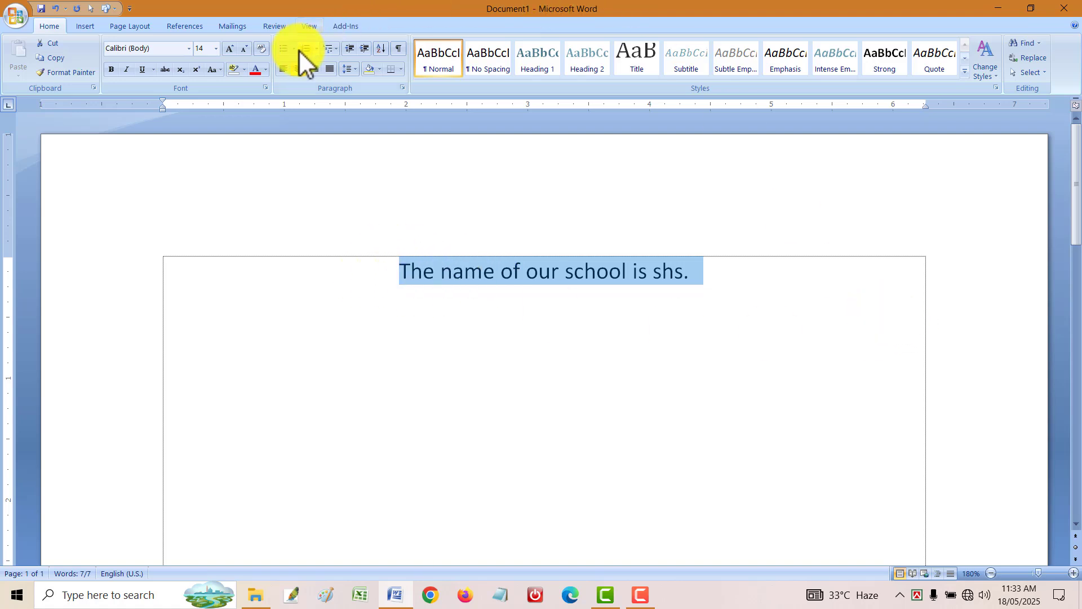
pyautogui.click(282, 69)
pyautogui.click(314, 69)
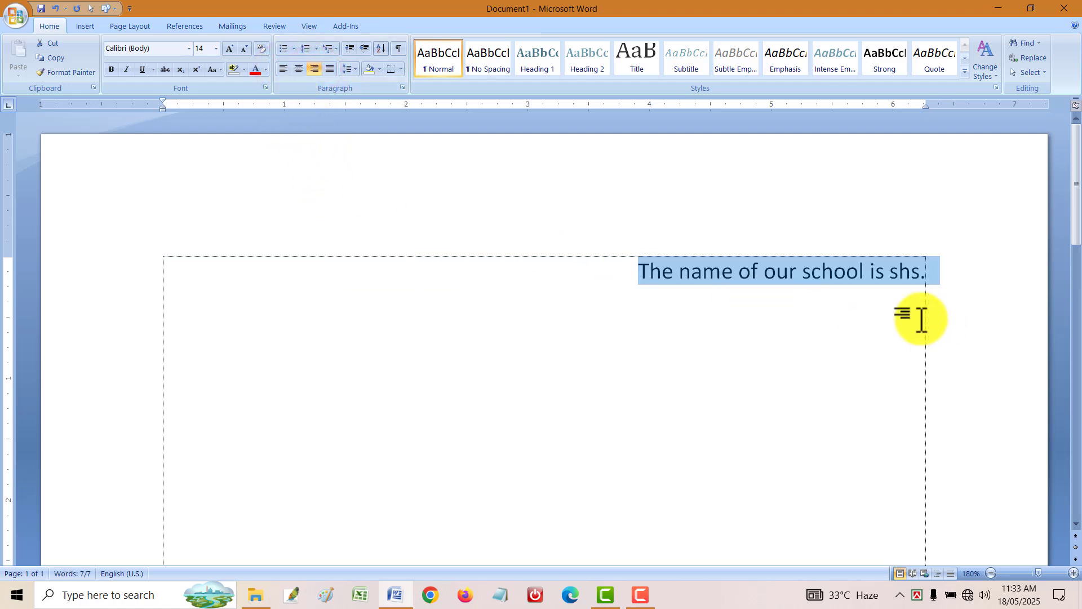
pyautogui.click(299, 69)
pyautogui.click(282, 69)
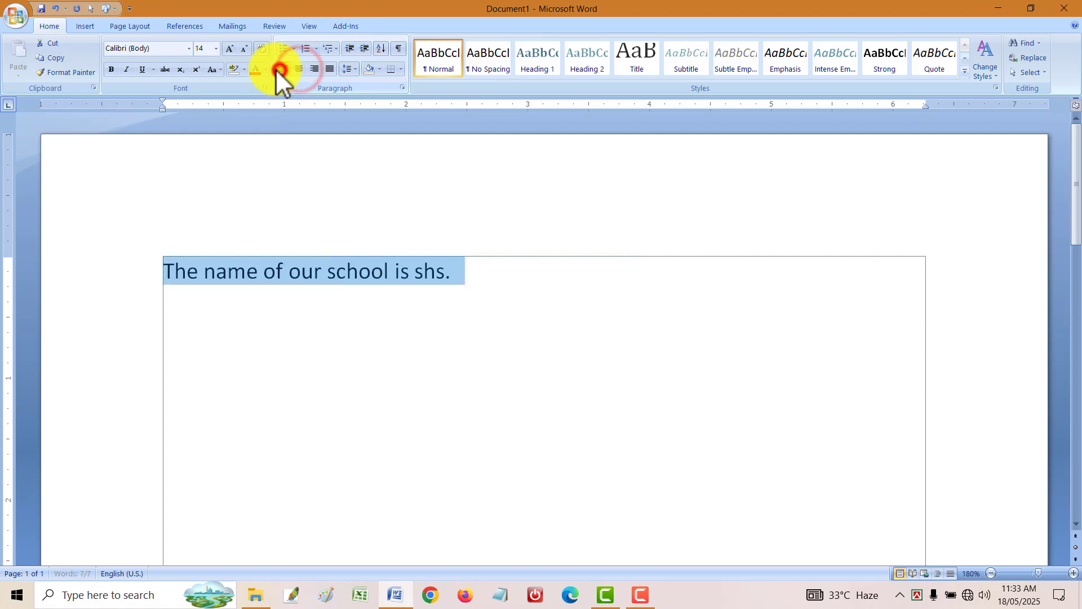
# - Copy the sentence and paste it repeatedly on new lines below to make six identical lines
pyautogui.hotkey('ctrl', 'c')
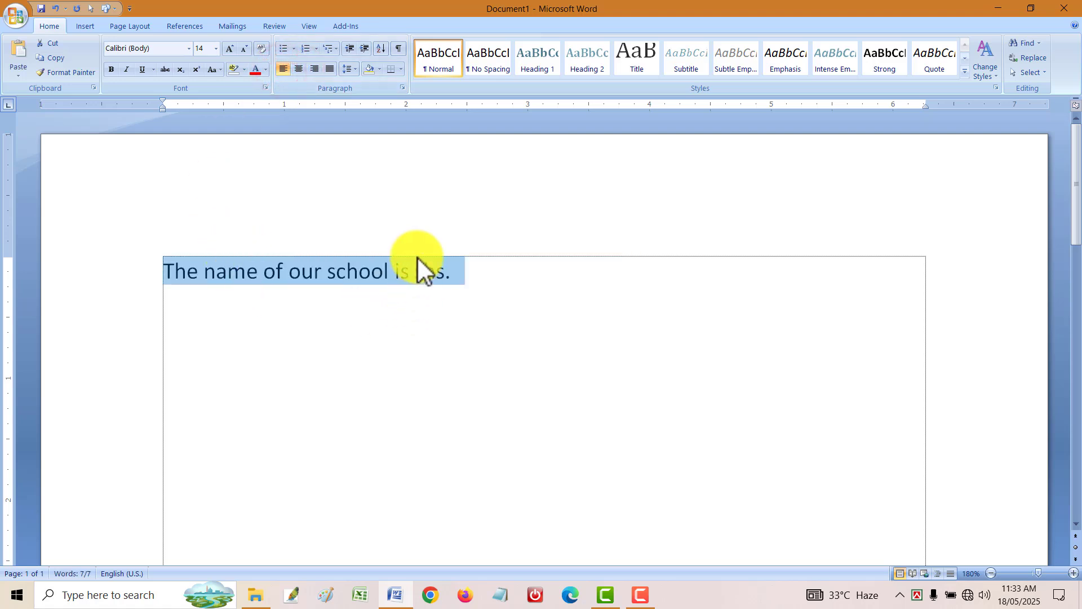
pyautogui.press('End')
pyautogui.press('Return')
pyautogui.hotkey('ctrl', 'v')
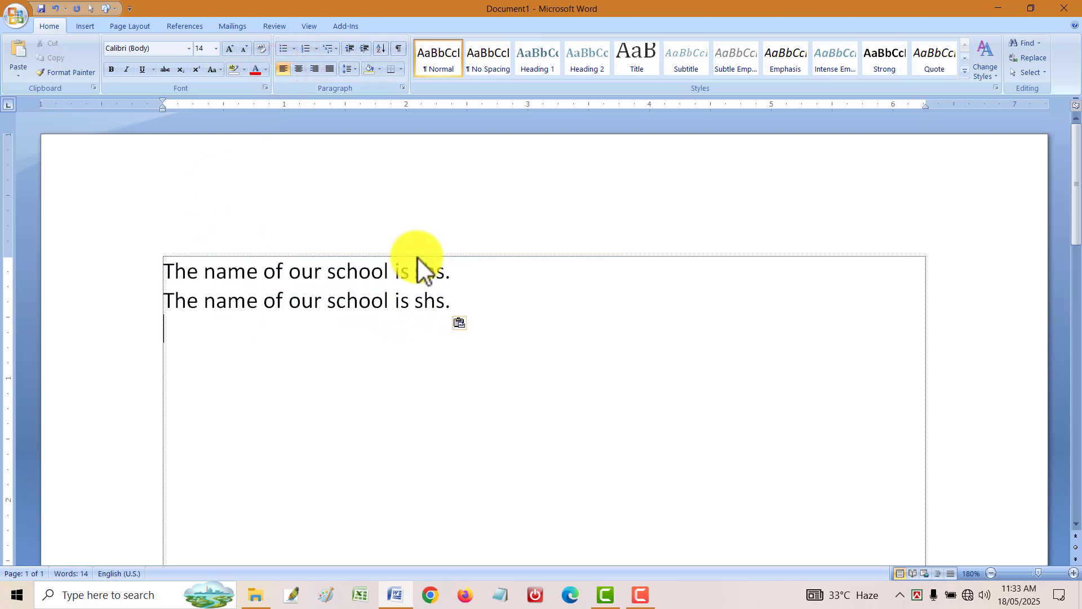
pyautogui.hotkey('ctrl', 'v')
pyautogui.hotkey('ctrl', 'v')
pyautogui.hotkey('ctrl', 'v')
pyautogui.hotkey('ctrl', 'v')
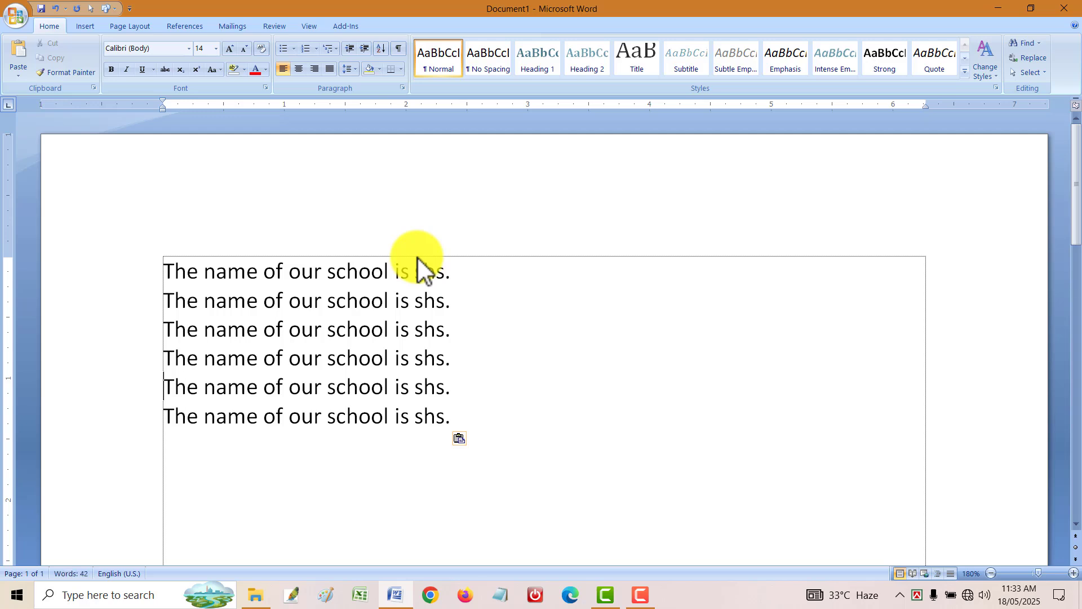
pyautogui.hotkey('ctrl', 'a')
pyautogui.click(406, 332)
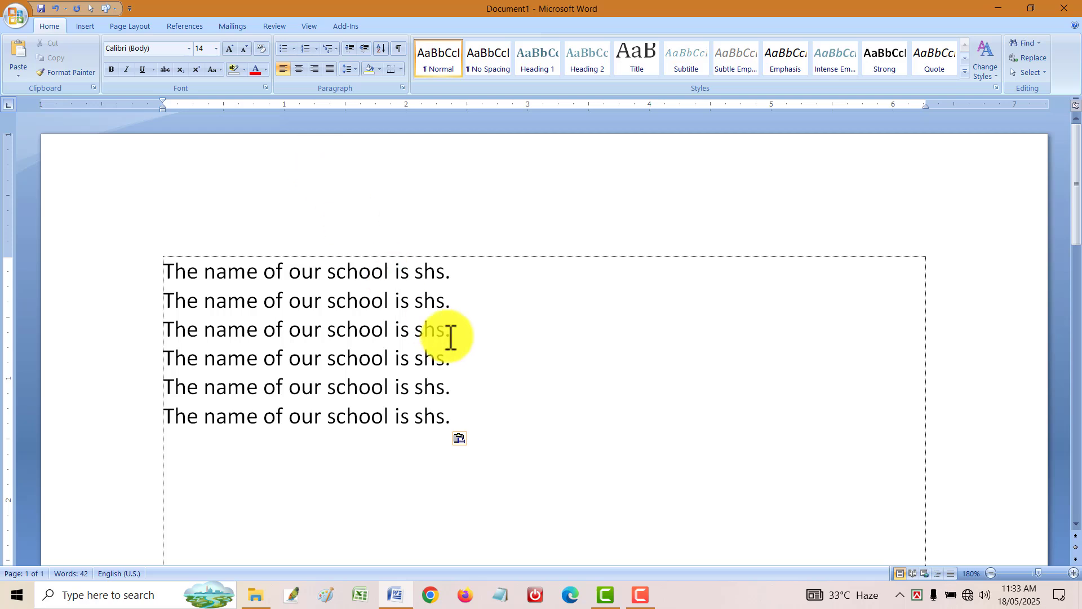
pyautogui.click(447, 337)
pyautogui.click(488, 285)
pyautogui.hotkey('ctrl', 'a')
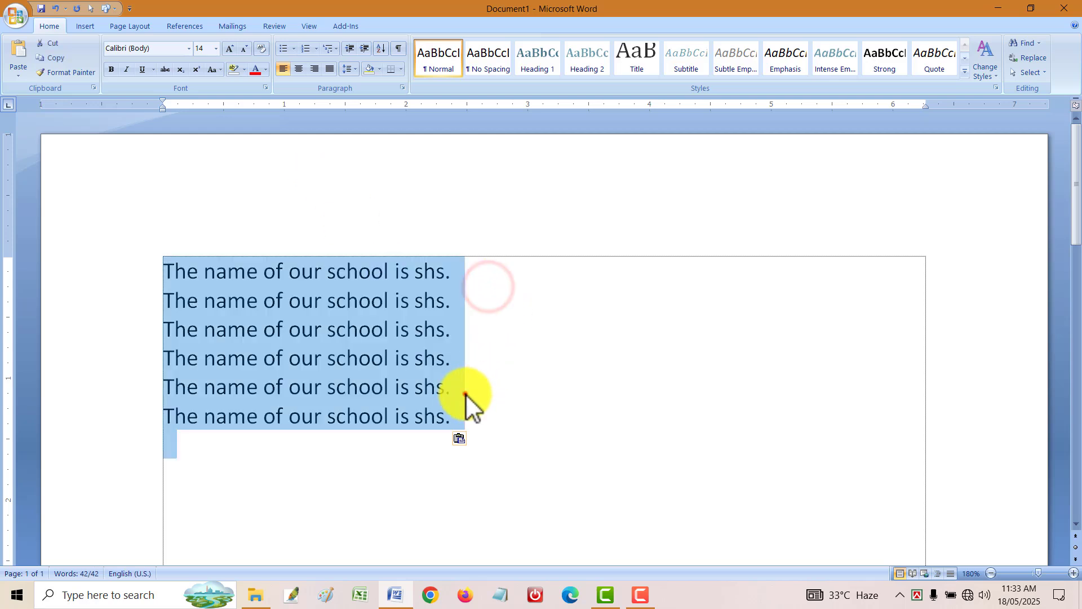
pyautogui.click(465, 393)
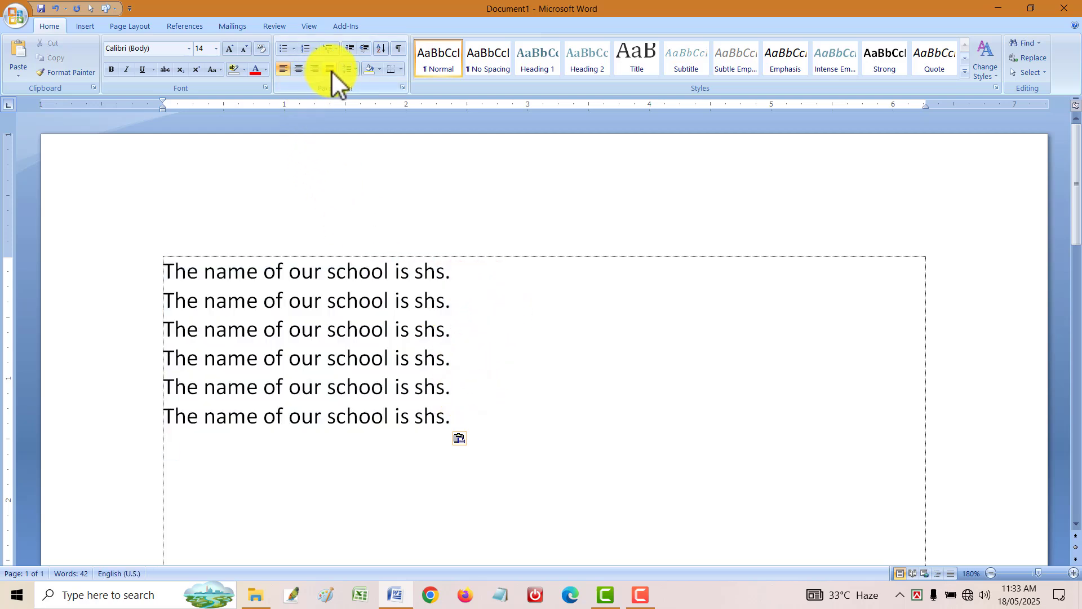
pyautogui.click(483, 387)
pyautogui.hotkey('ctrl', 'a')
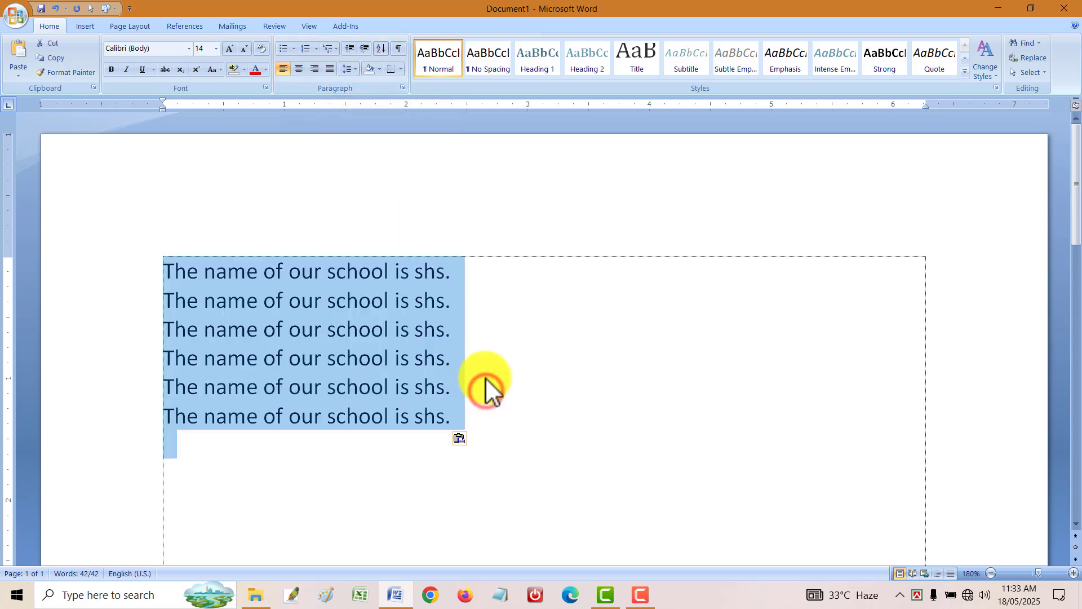
pyautogui.click(493, 358)
# - Remove the line breaks between the six sentences so they run together as one paragraph
pyautogui.click(461, 279)
pyautogui.press('Delete')
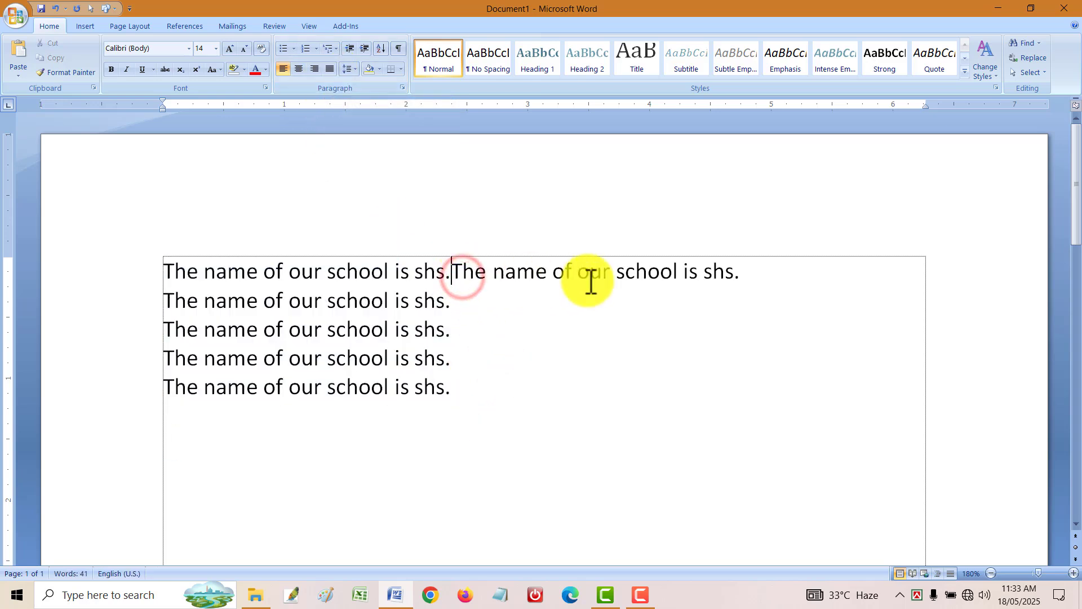
pyautogui.click(758, 281)
pyautogui.press('Delete')
pyautogui.click(455, 290)
pyautogui.press('Delete')
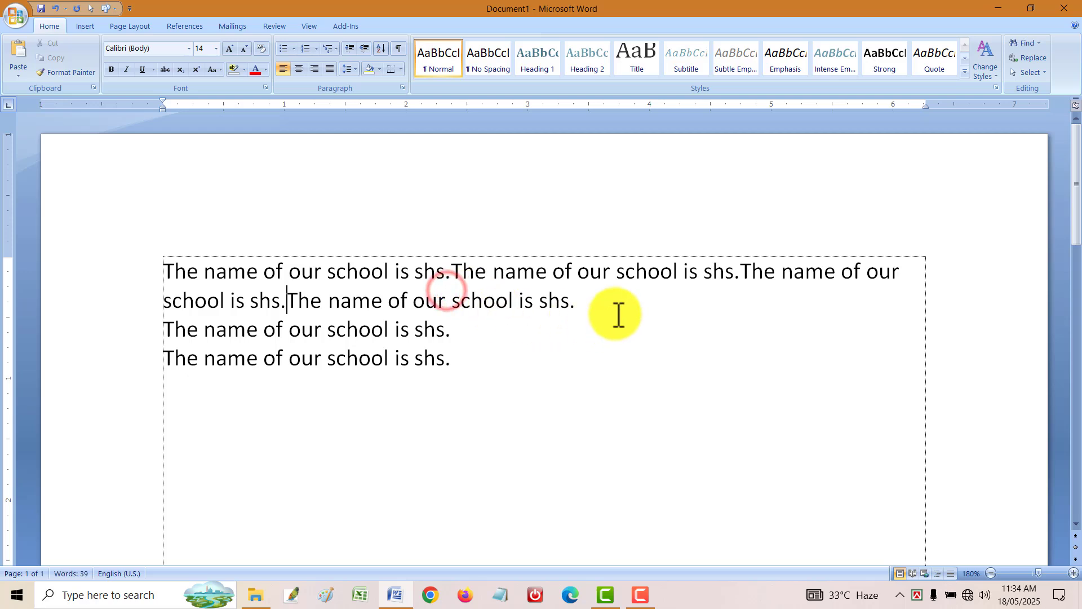
pyautogui.click(618, 312)
pyautogui.press('Delete')
pyautogui.click(889, 336)
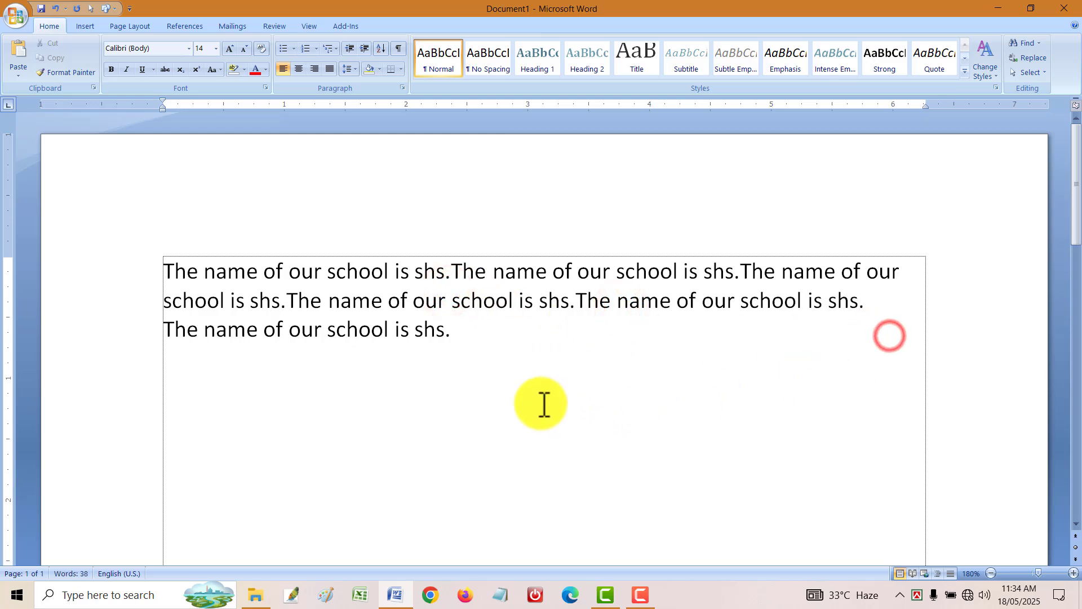
pyautogui.click(872, 301)
pyautogui.press('Delete')
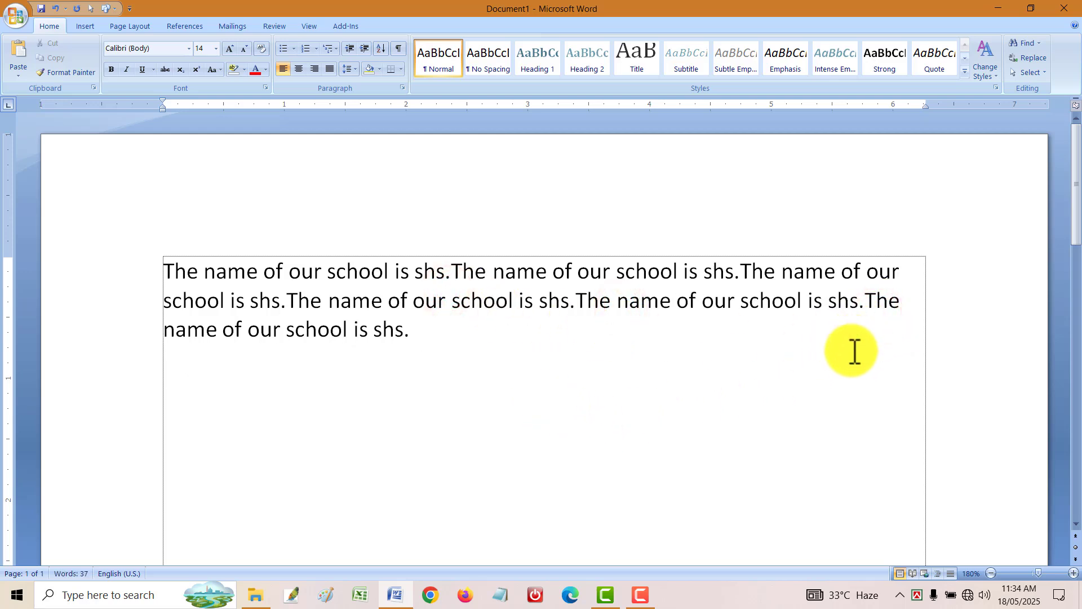
# - Select the entire text and shrink its font size to 11 points
pyautogui.hotkey('ctrl', 'a')
pyautogui.hotkey('ctrl', 'shift', ',')
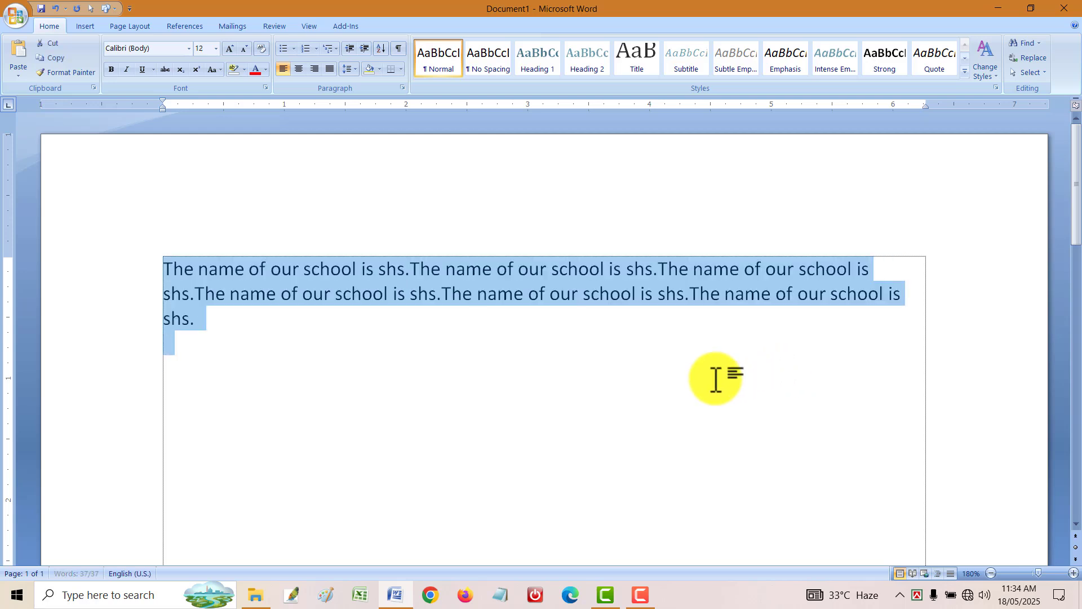
pyautogui.hotkey('ctrl', 'shift', ',')
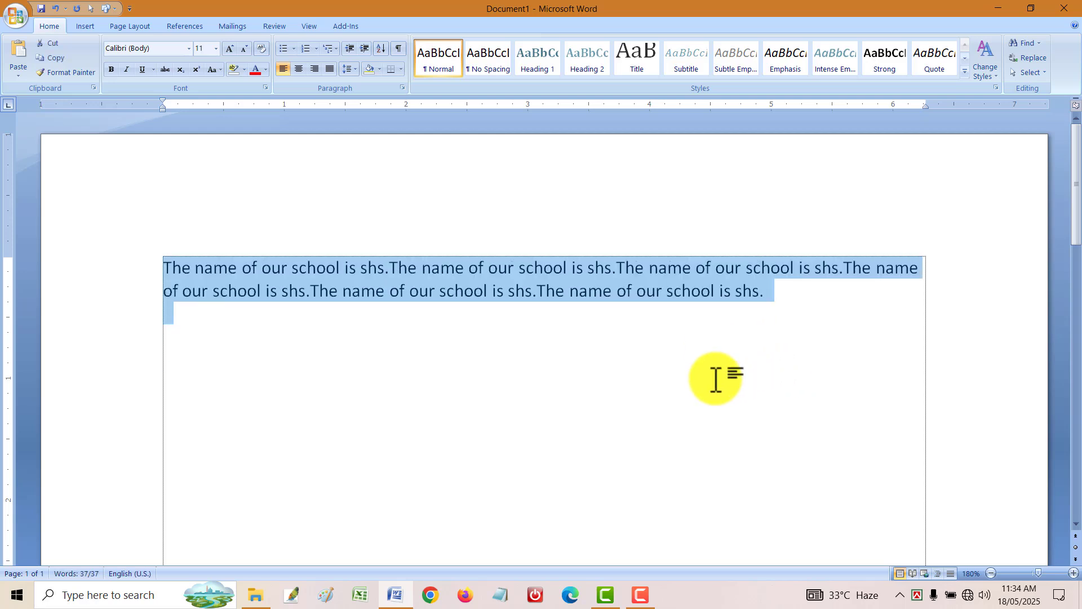
# - Duplicate the paragraph below itself and remove the break between the two copies to form one longer paragraph
pyautogui.hotkey('ctrl', 'c')
pyautogui.hotkey('ctrl', 'v')
pyautogui.hotkey('ctrl', 'v')
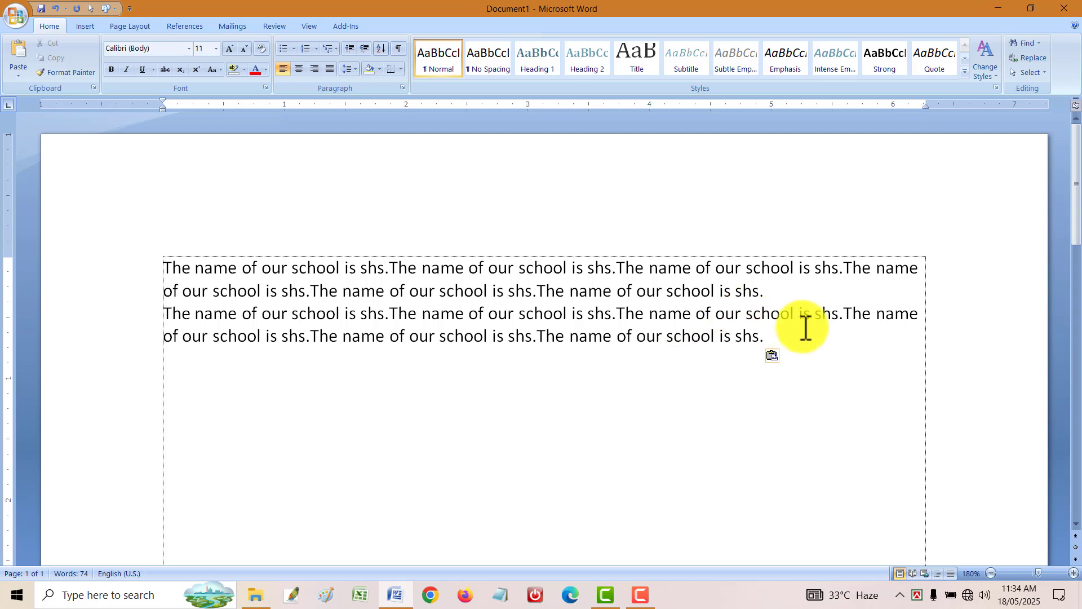
pyautogui.click(802, 291)
pyautogui.press('Delete')
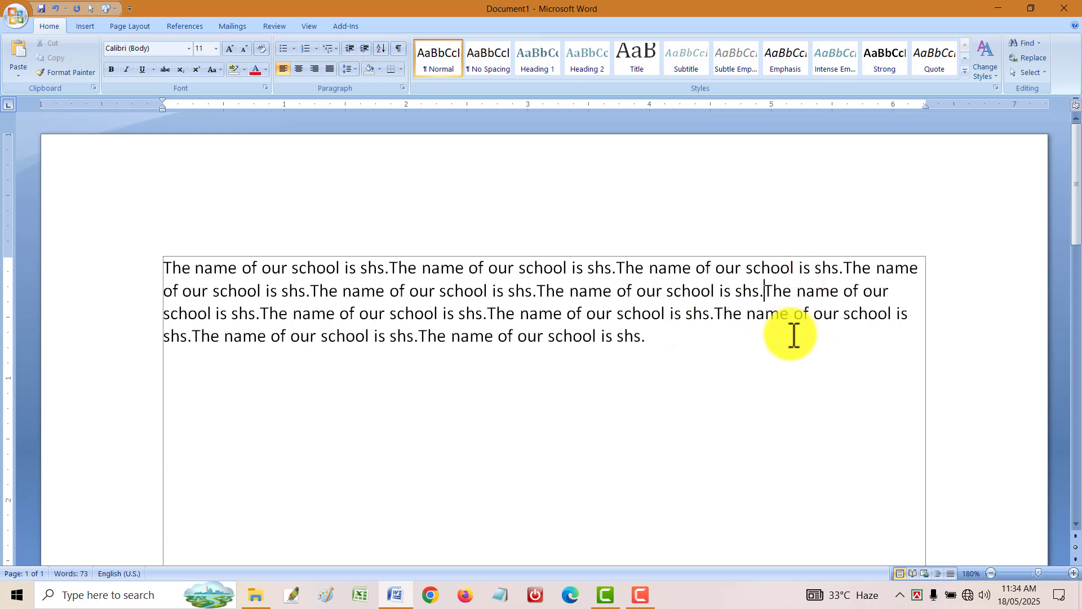
pyautogui.click(785, 353)
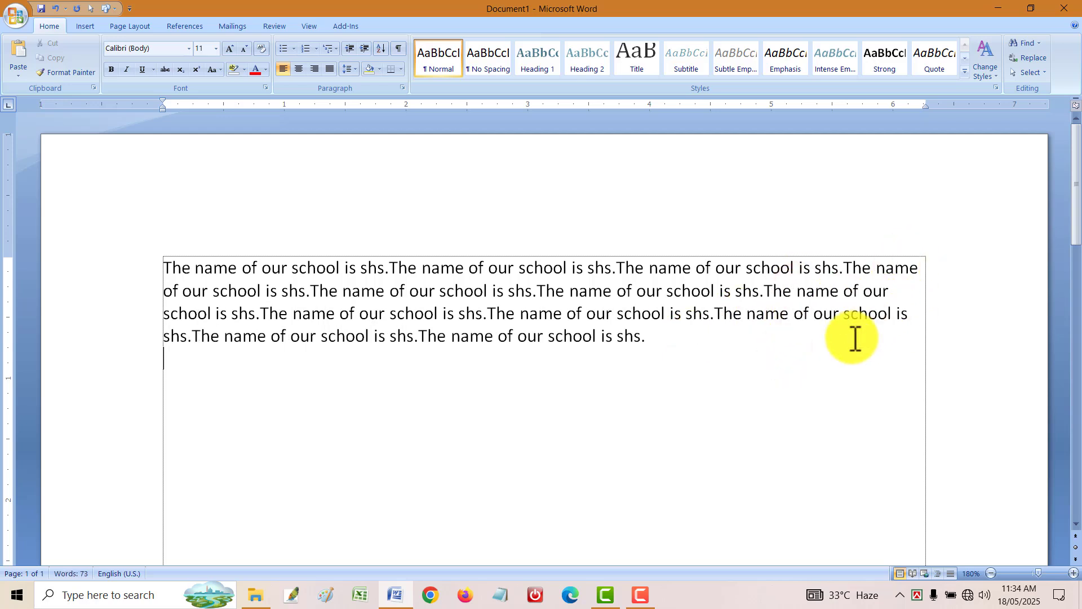
# - Select the whole paragraph, grow its font size to 16 points and justify it
pyautogui.moveTo(770, 340); pyautogui.dragTo(201, 217)
pyautogui.hotkey('ctrl', 'shift', '.')
pyautogui.hotkey('ctrl', 'shift', '.')
pyautogui.hotkey('ctrl', 'shift', '.')
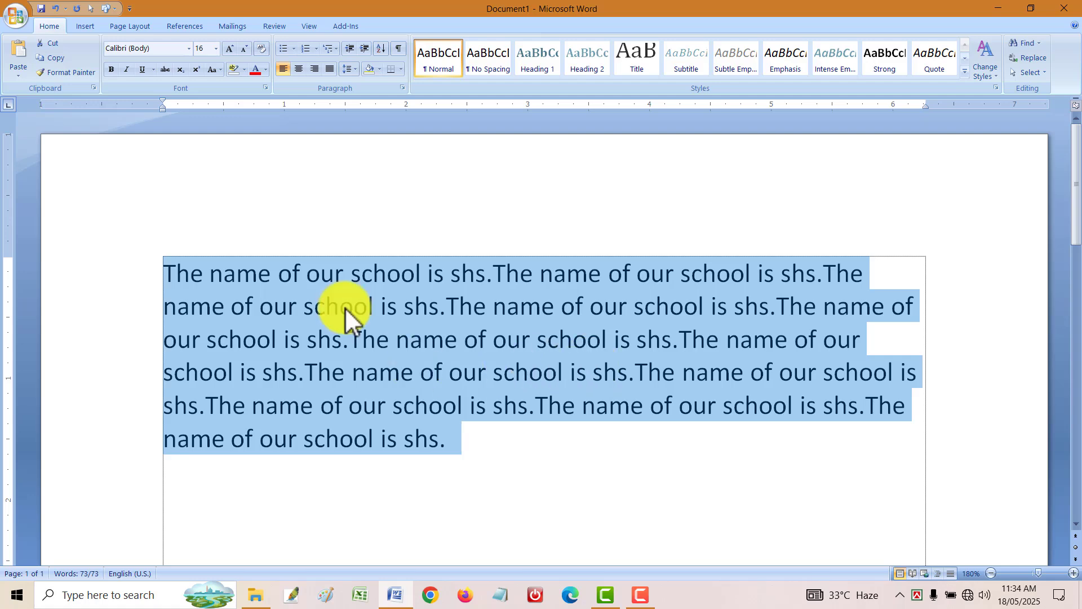
pyautogui.click(329, 69)
pyautogui.click(1069, 513)
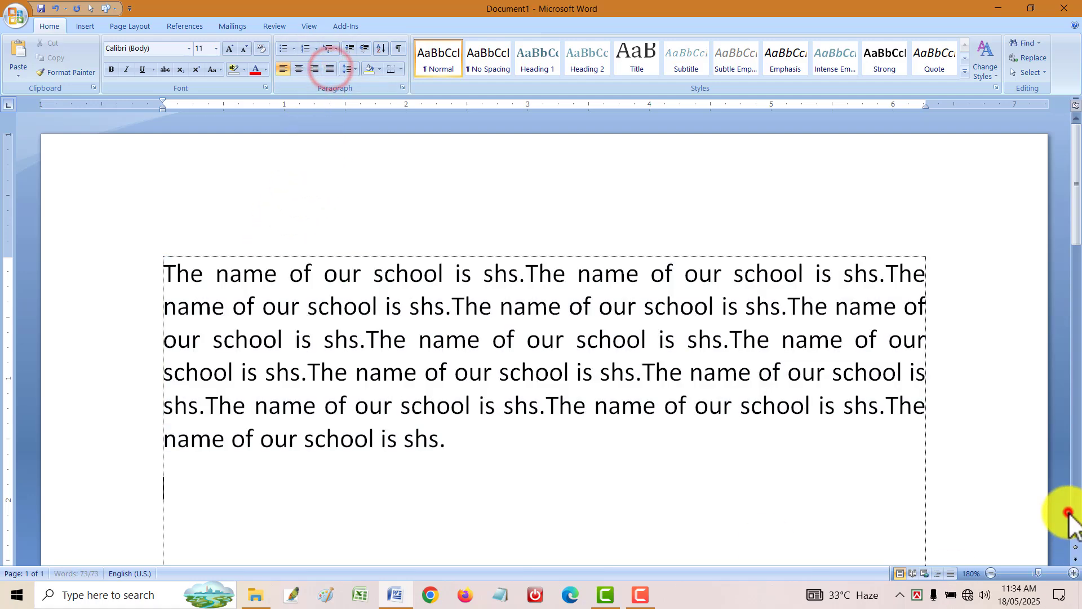
# - Centre the paragraph and justify it again, highlighting its lines to point out the straight edges on both sides
pyautogui.moveTo(925, 273); pyautogui.dragTo(923, 441)
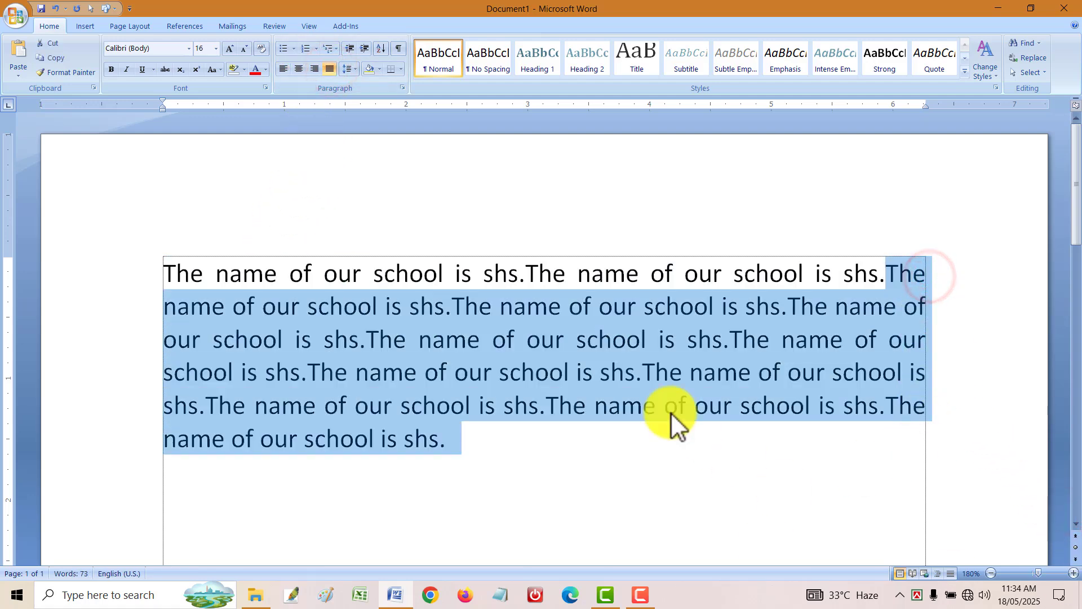
pyautogui.click(298, 69)
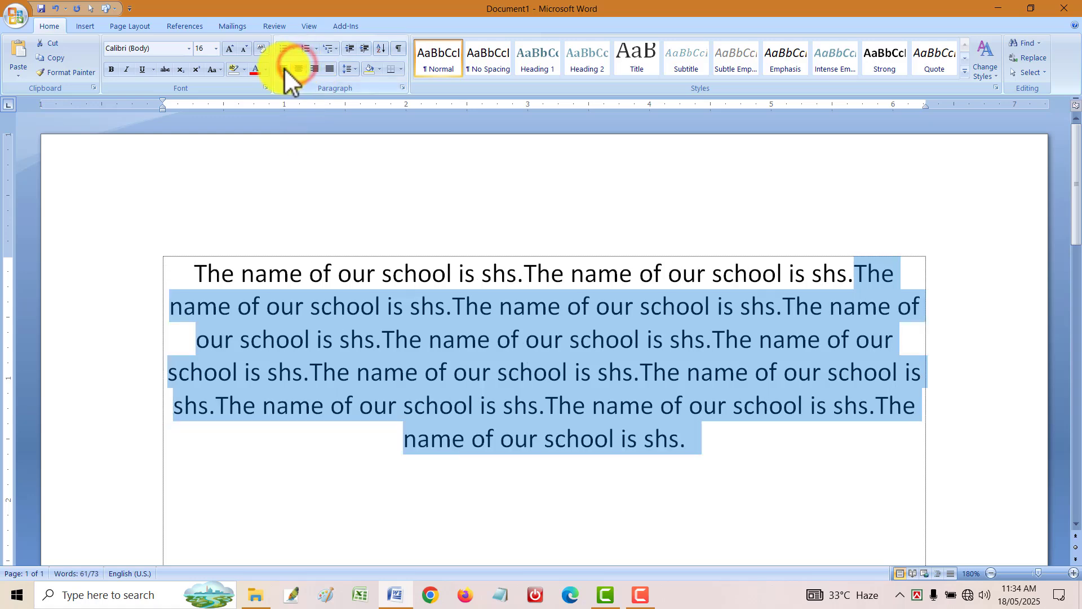
pyautogui.click(330, 69)
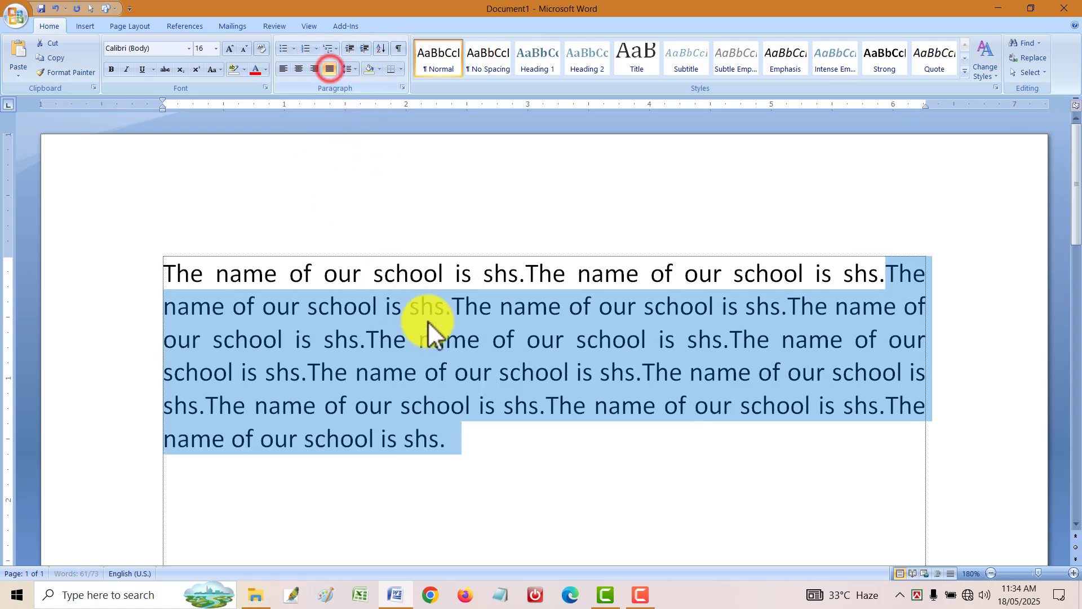
pyautogui.click(434, 318)
pyautogui.moveTo(166, 263); pyautogui.dragTo(168, 425)
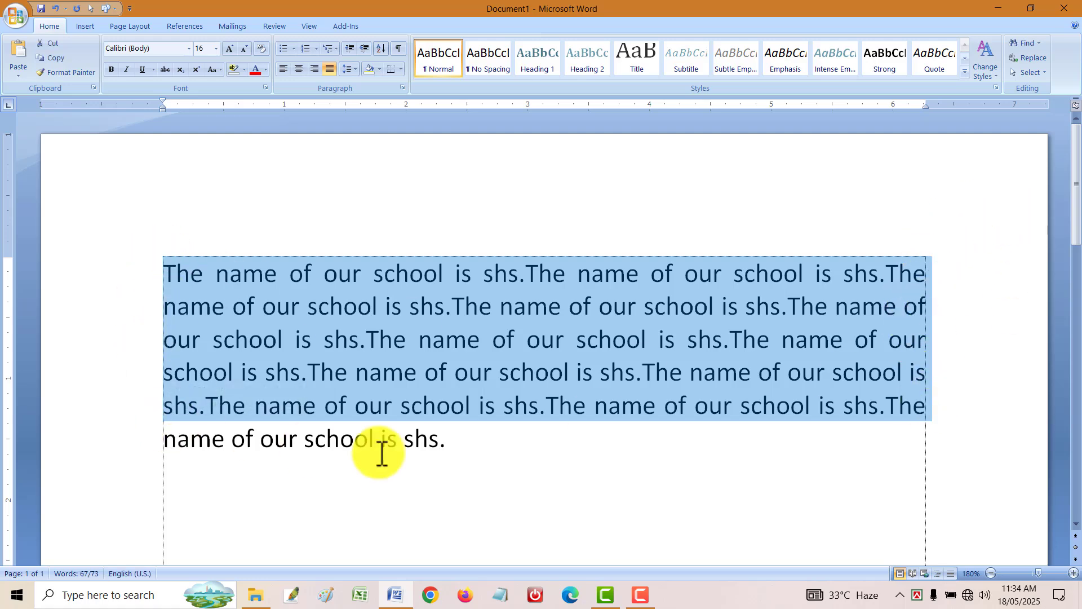
pyautogui.click(458, 451)
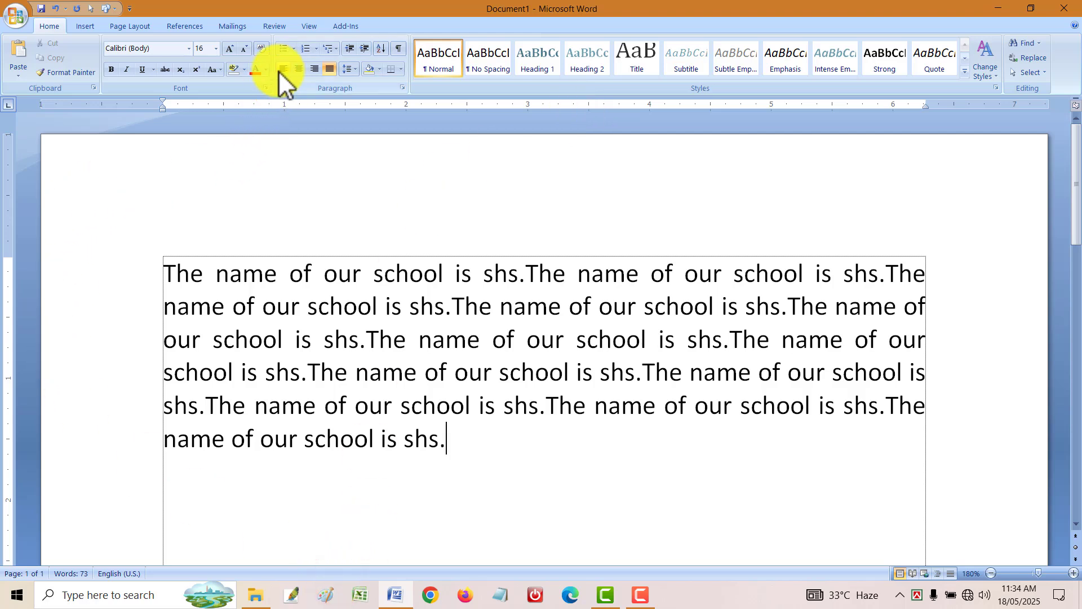
# - Undo the alignment, font-size, duplication and line-joining edits and the last two pastes, and select the remaining sentence lines
pyautogui.hotkey('ctrl', 'a')
pyautogui.hotkey('ctrl', 'e')
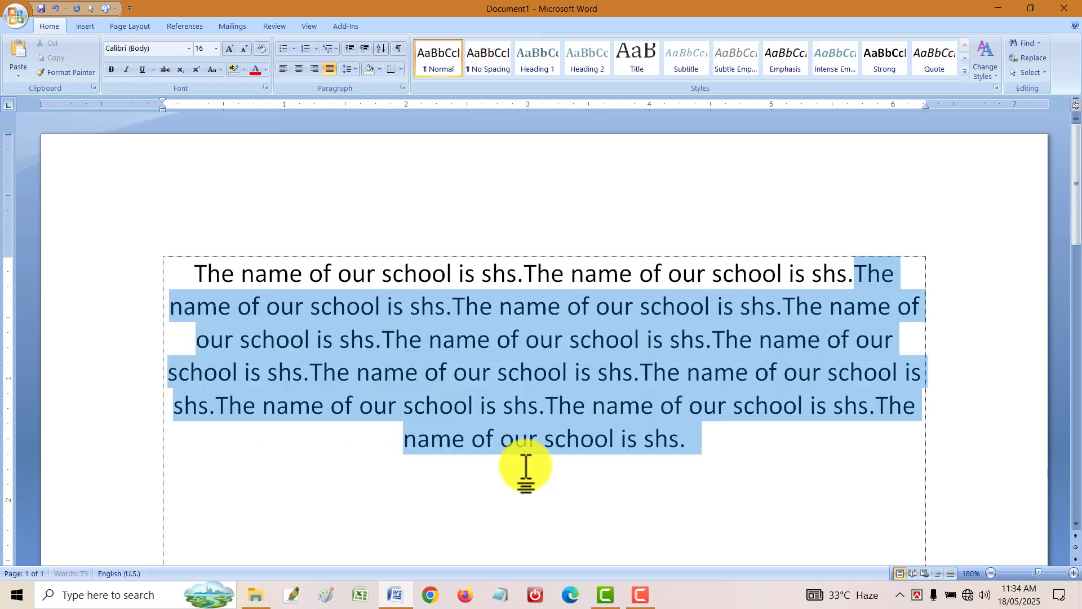
pyautogui.hotkey('ctrl', 'l')
pyautogui.hotkey('ctrl', 'shift', ',')
pyautogui.hotkey('ctrl', 'z')
pyautogui.hotkey('ctrl', 'z')
pyautogui.hotkey('ctrl', 'z')
pyautogui.hotkey('ctrl', 'z')
pyautogui.hotkey('ctrl', 'z')
pyautogui.hotkey('ctrl', 'z')
pyautogui.hotkey('ctrl', 'z')
pyautogui.hotkey('ctrl', 'z')
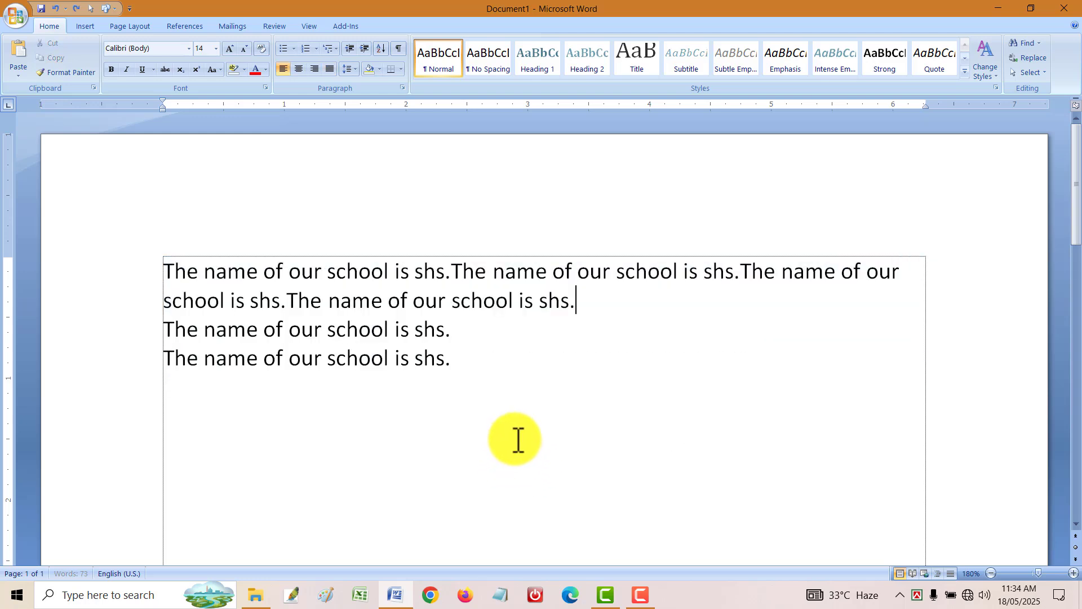
pyautogui.hotkey('ctrl', 'a')
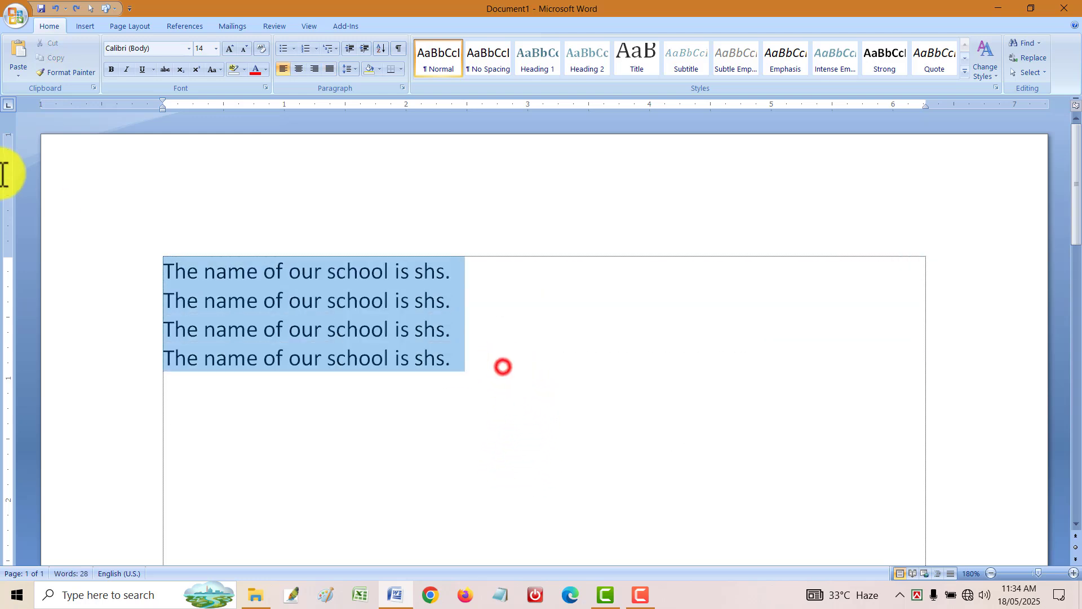
# - Paste a copy of the four sentence lines below the originals to make eight lines
pyautogui.moveTo(309, 342); pyautogui.dragTo(288, 432)
pyautogui.click(535, 430)
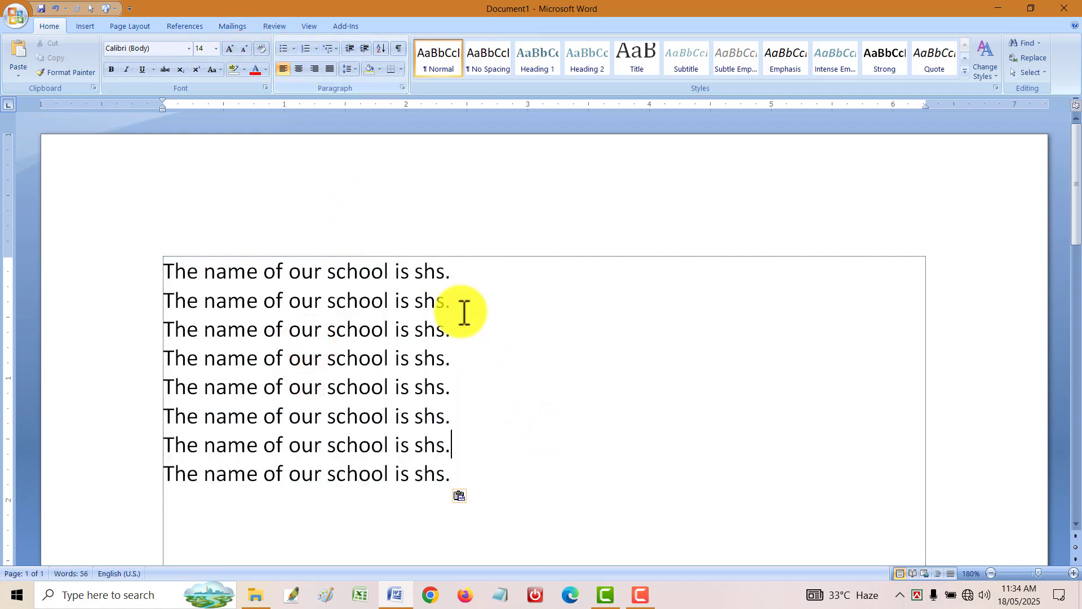
pyautogui.click(551, 377)
# - Apply the four-diamond bullet from the bullet library to all eight sentence lines
pyautogui.moveTo(162, 261); pyautogui.dragTo(450, 439)
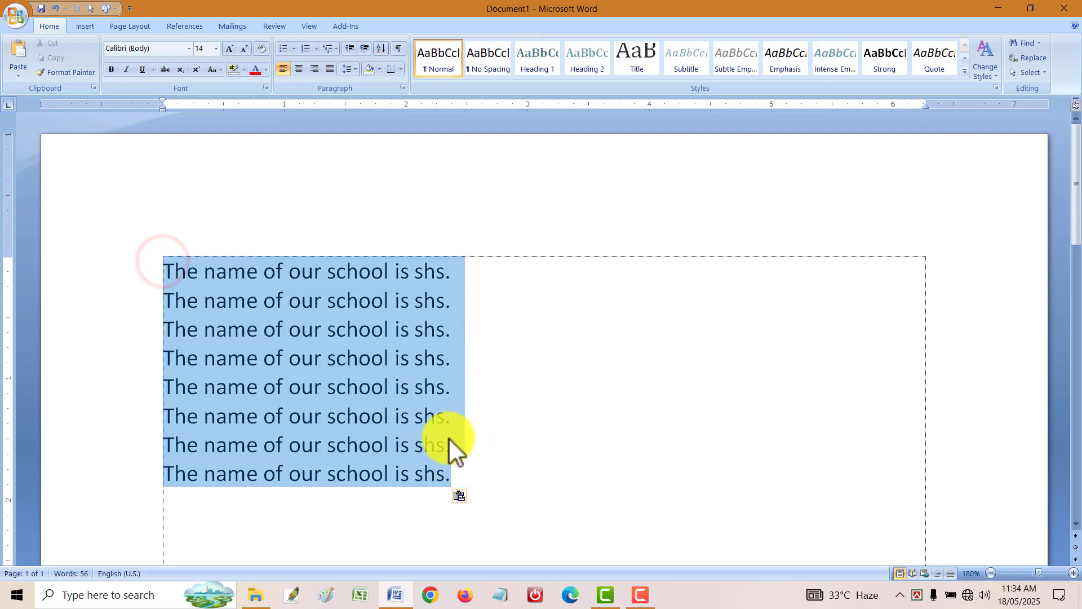
pyautogui.click(294, 47)
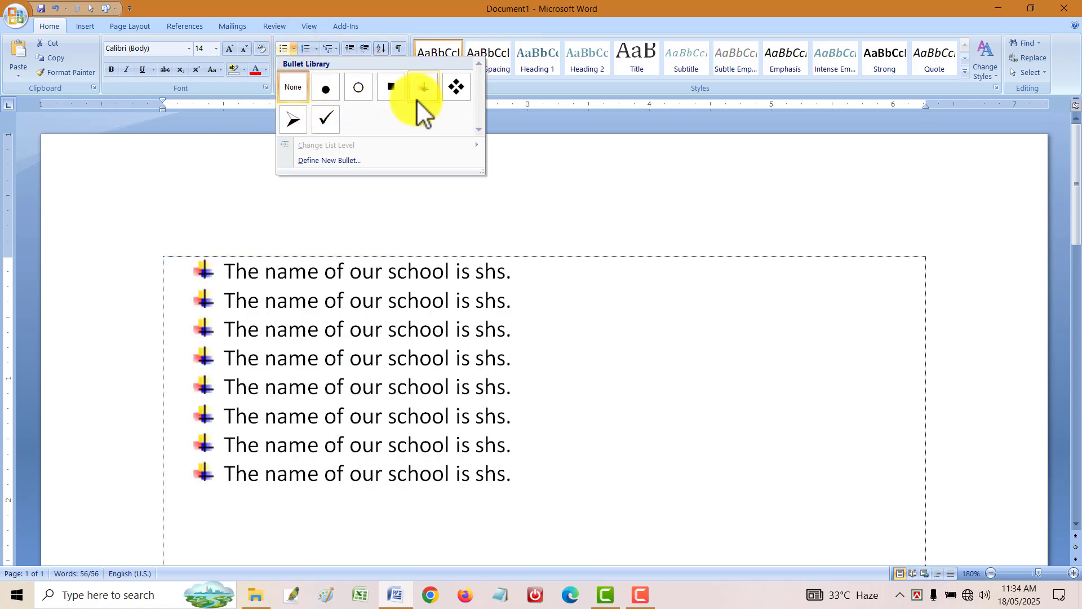
pyautogui.click(454, 90)
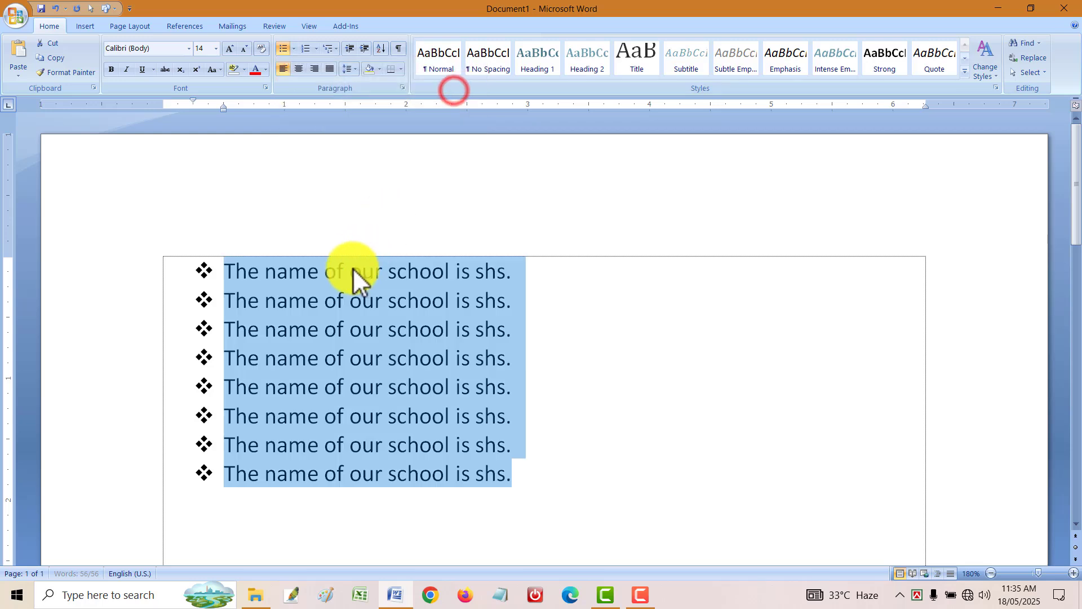
# - Define a new bullet for the list using the yin-yang symbol from the Wingdings font
pyautogui.click(295, 48)
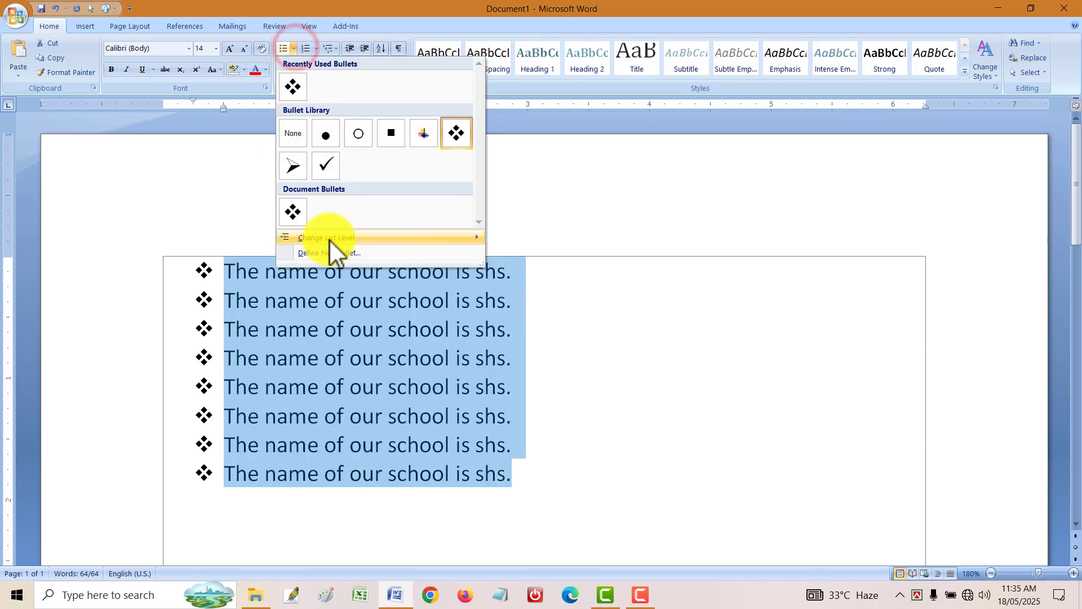
pyautogui.moveTo(331, 237)
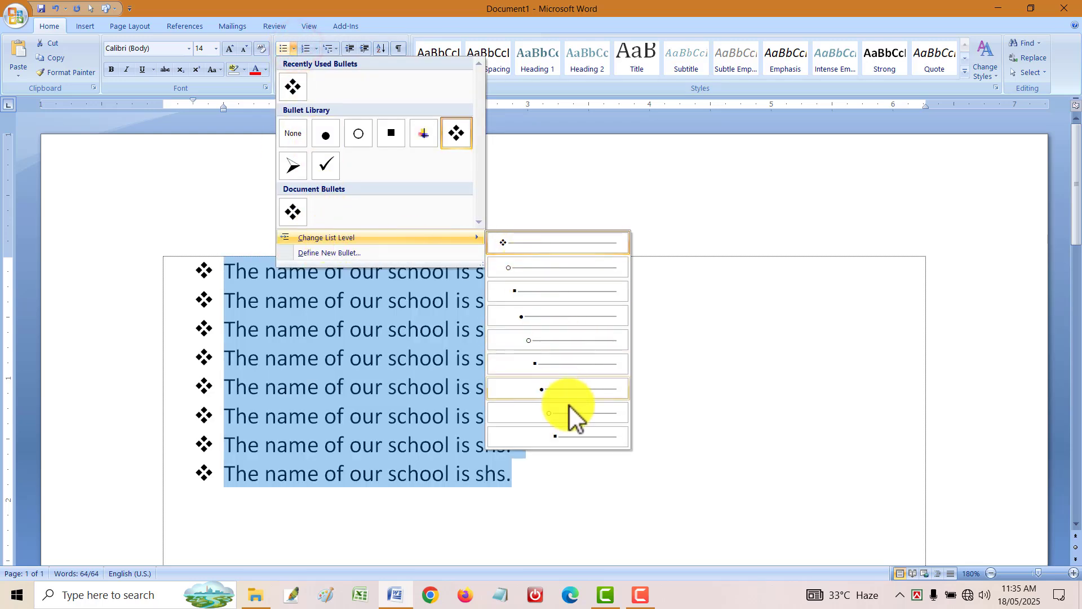
pyautogui.click(346, 254)
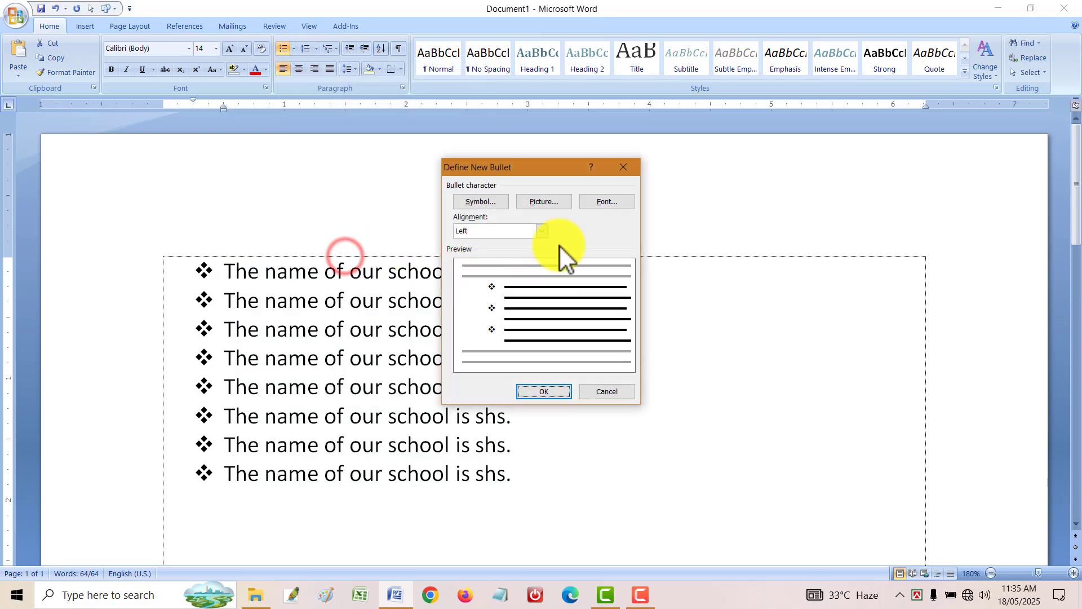
pyautogui.click(483, 201)
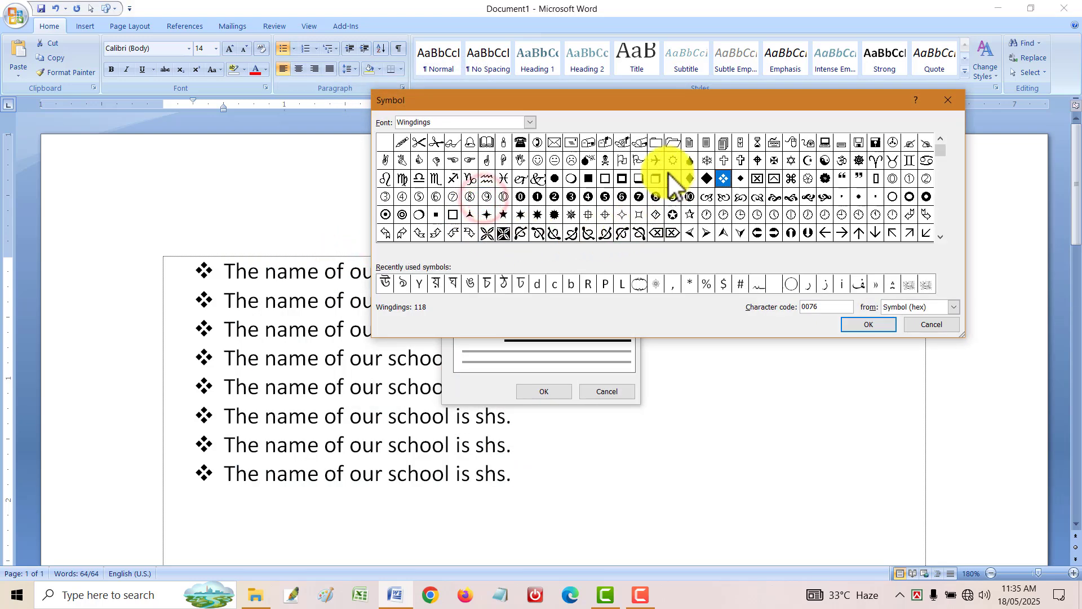
pyautogui.click(653, 160)
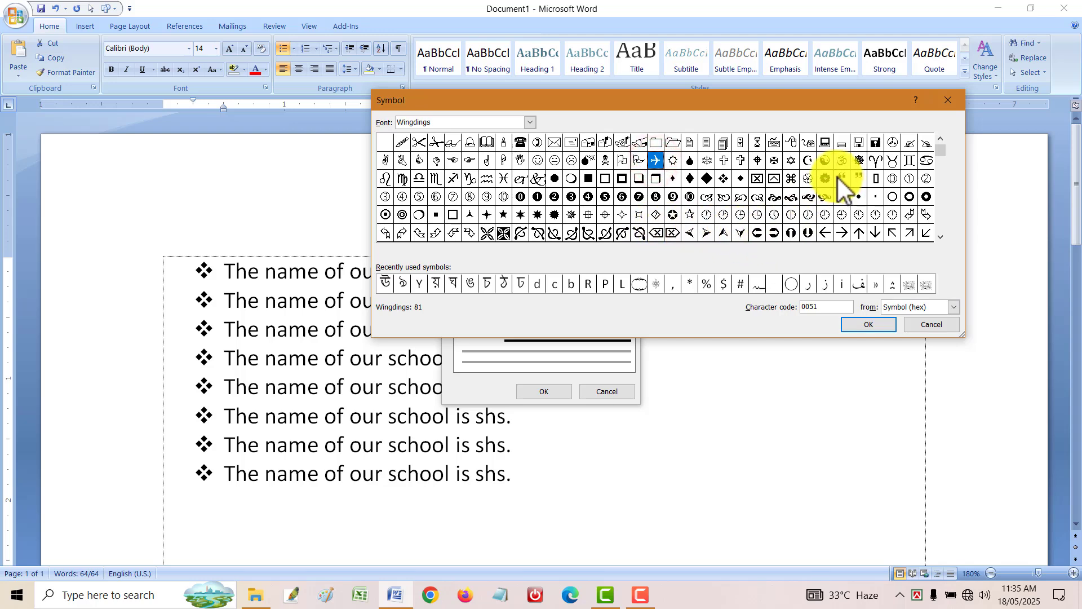
pyautogui.doubleClick(825, 161)
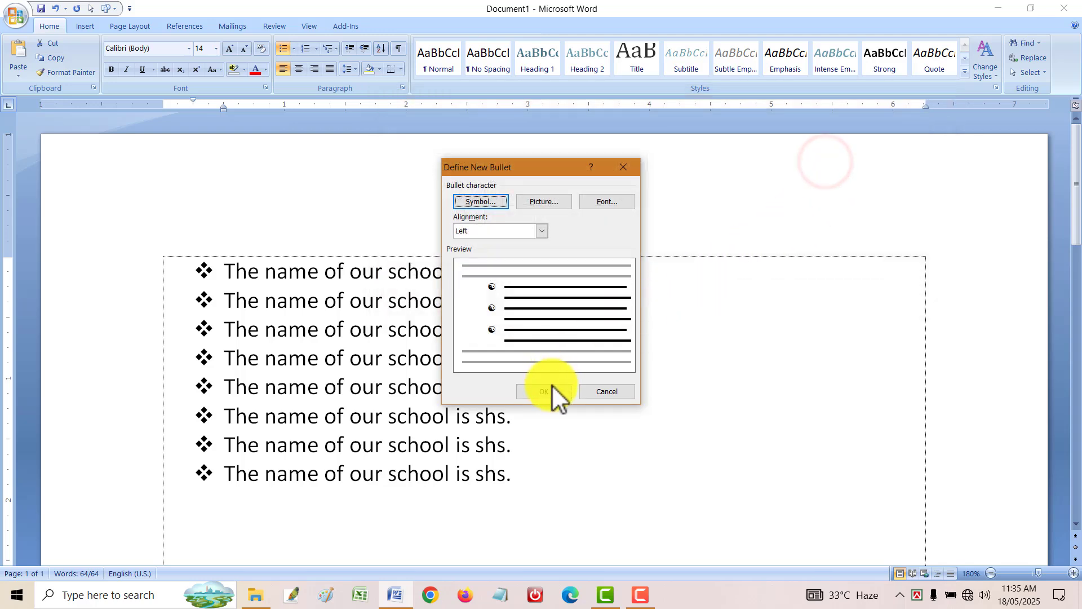
pyautogui.click(552, 384)
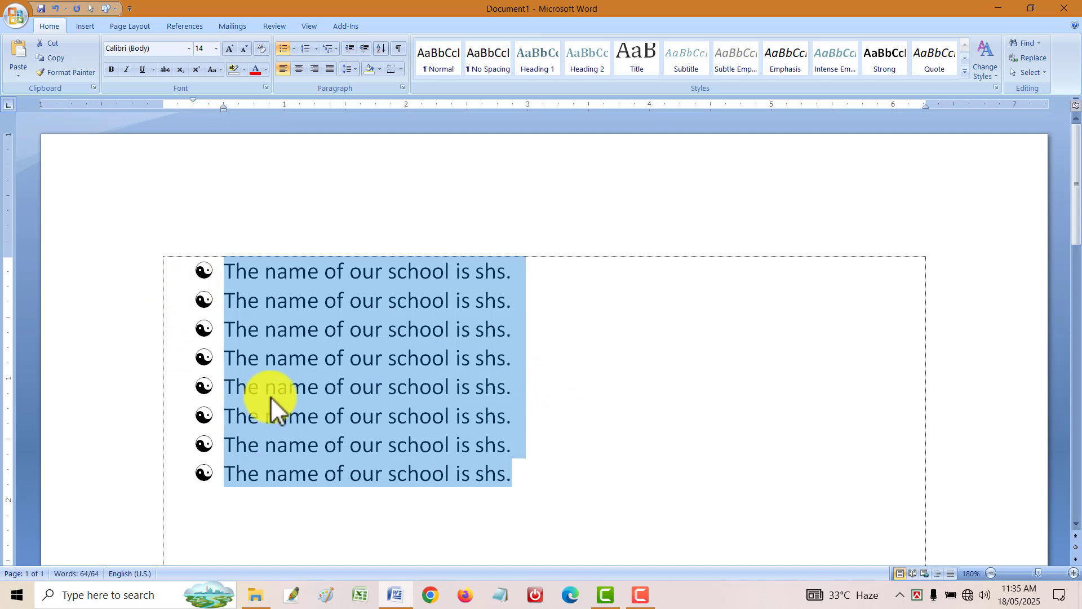
# - Number the lines in the a) b) c) style, and switch them to the multilevel formats 1) a) i) and 1. 1.1. 1.1.1
pyautogui.click(315, 51)
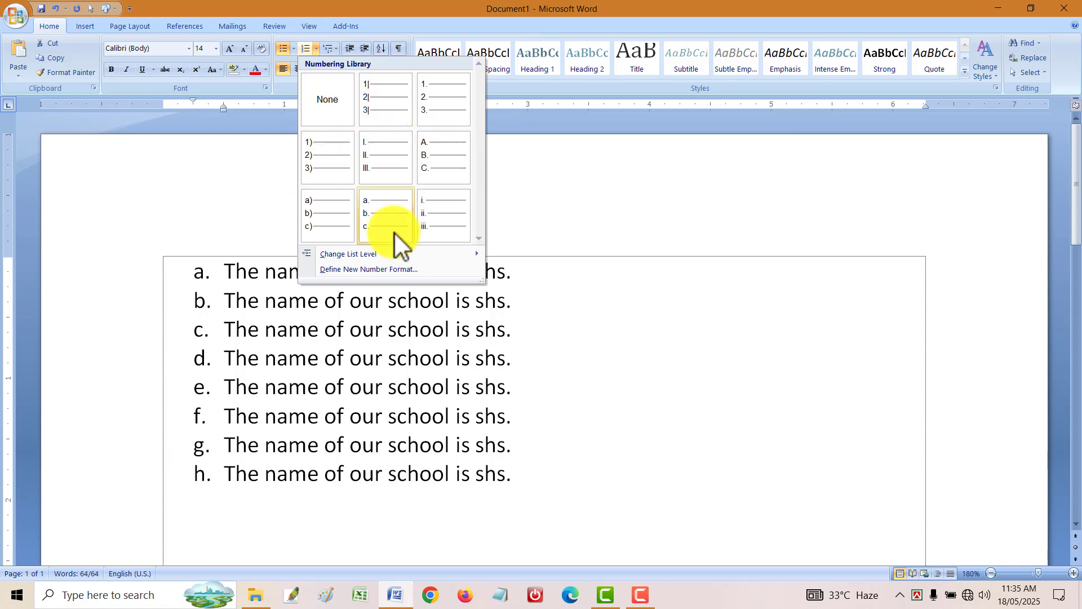
pyautogui.click(323, 212)
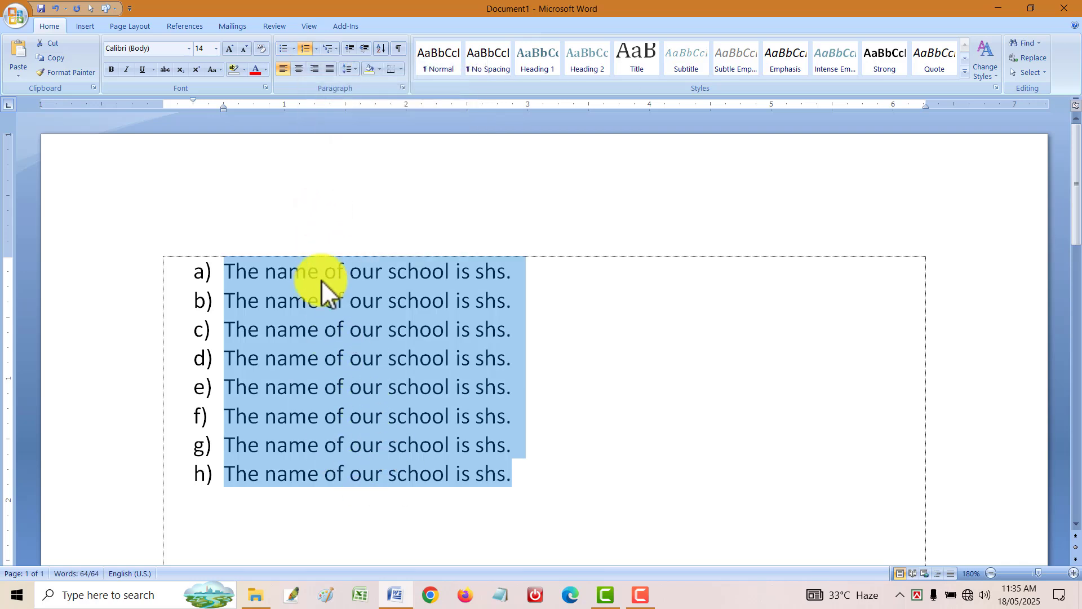
pyautogui.click(337, 48)
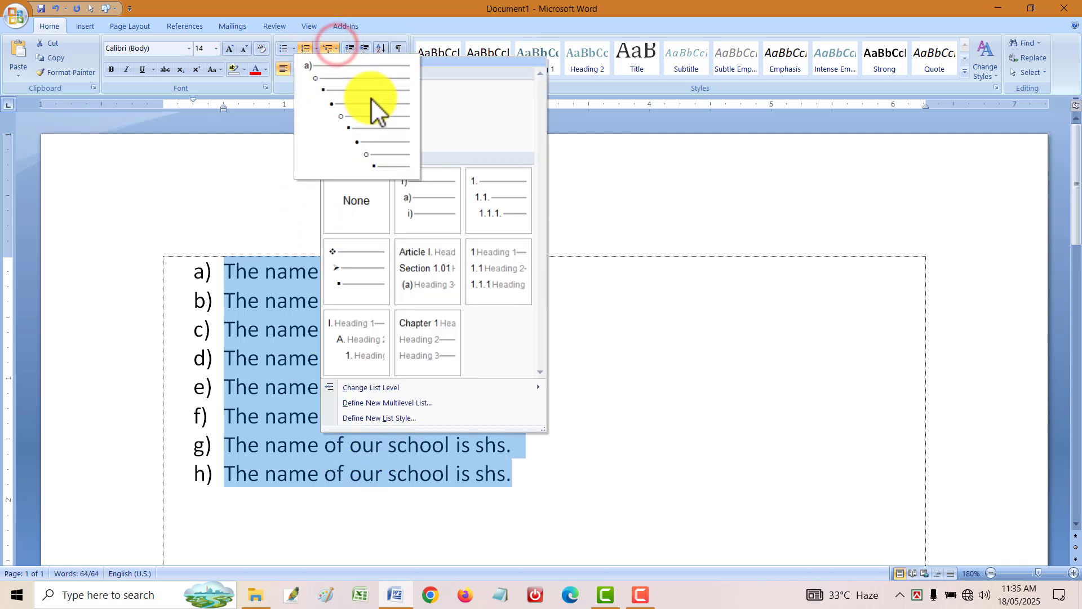
pyautogui.click(432, 209)
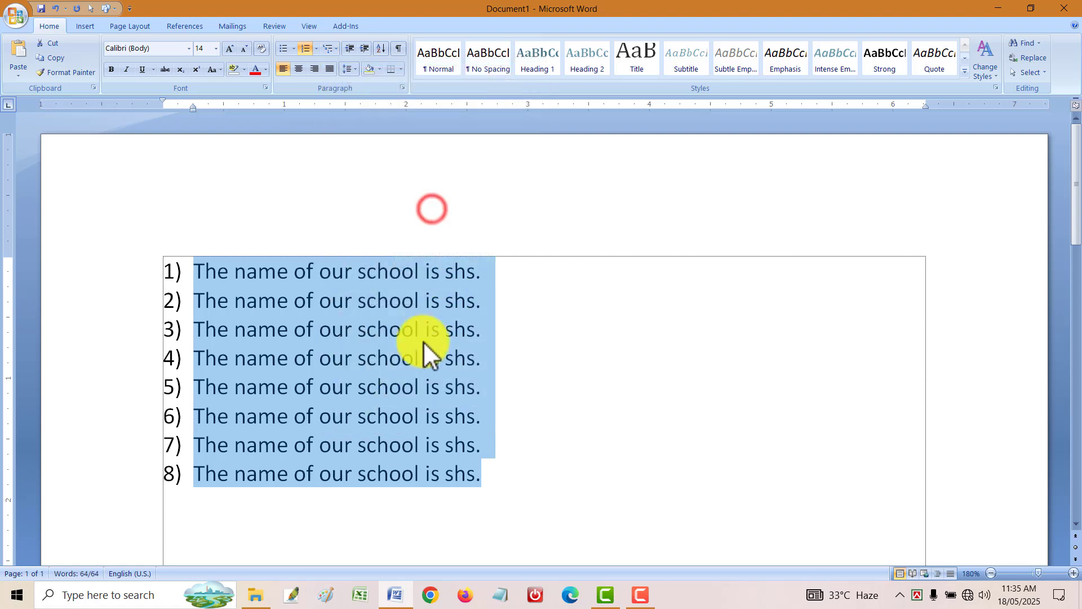
pyautogui.click(334, 49)
pyautogui.click(508, 192)
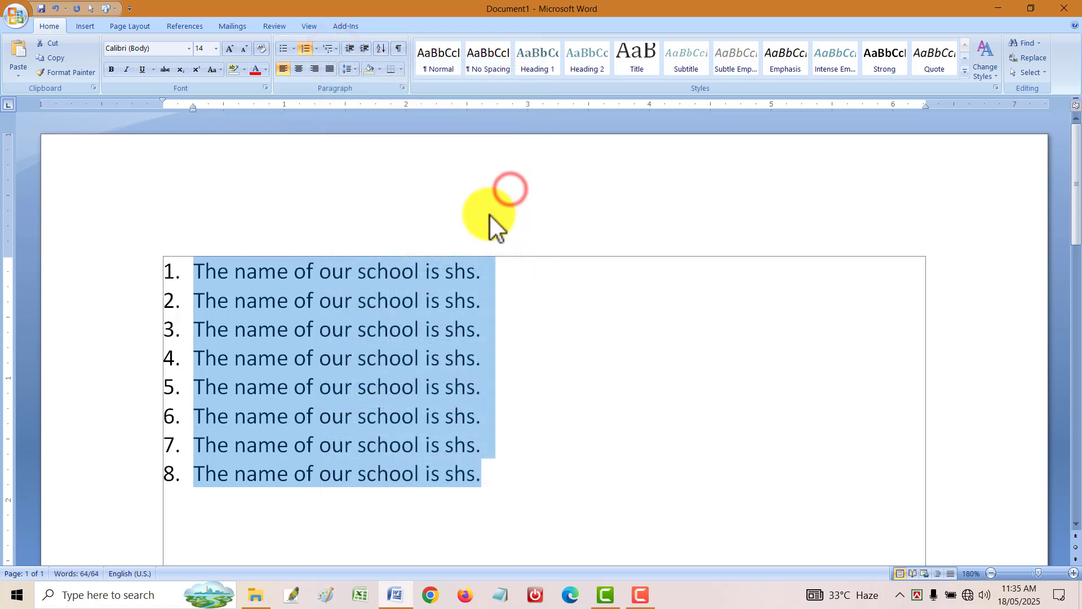
# - Insert a new list item reading "sdf" below the first item and remove it again
pyautogui.click(490, 284)
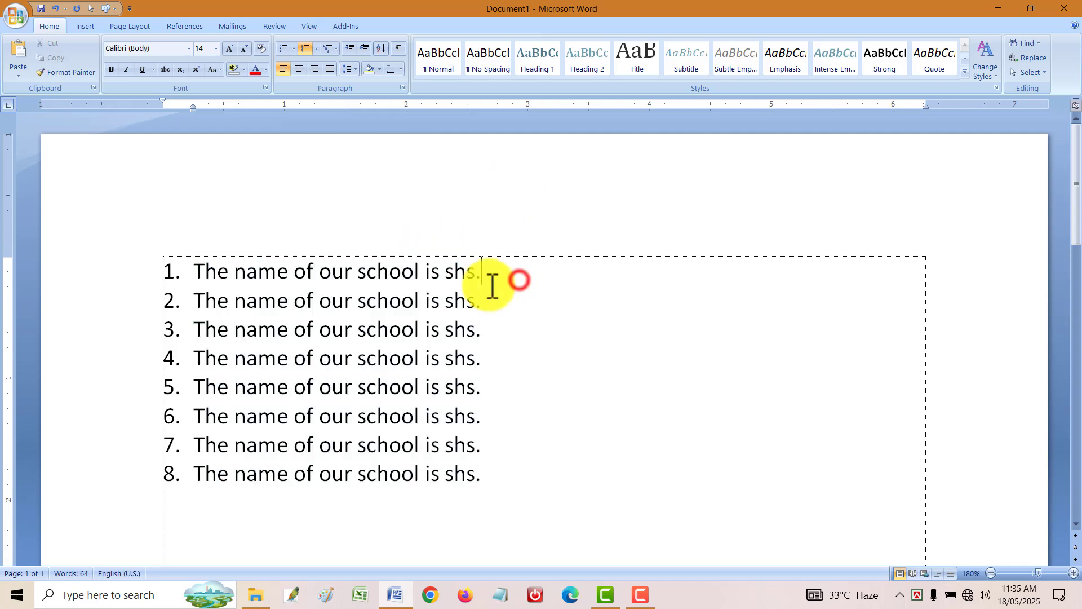
pyautogui.press('Return')
pyautogui.write('s')
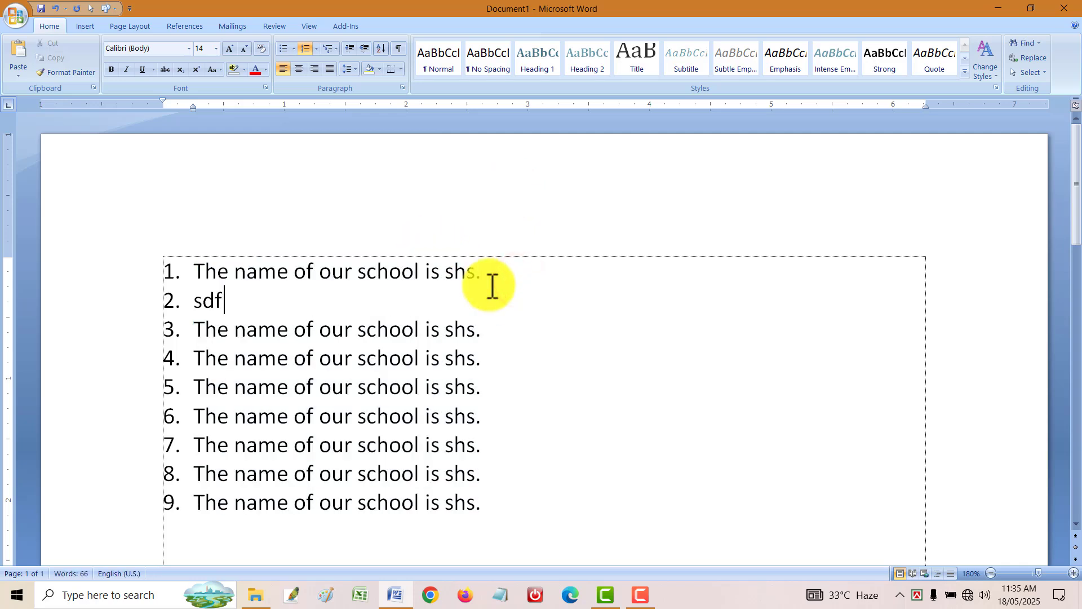
pyautogui.write('df')
pyautogui.press('Tab')
pyautogui.press('BackSpace')
pyautogui.press('BackSpace')
pyautogui.press('BackSpace')
pyautogui.press('BackSpace')
pyautogui.press('BackSpace')
pyautogui.press('BackSpace')
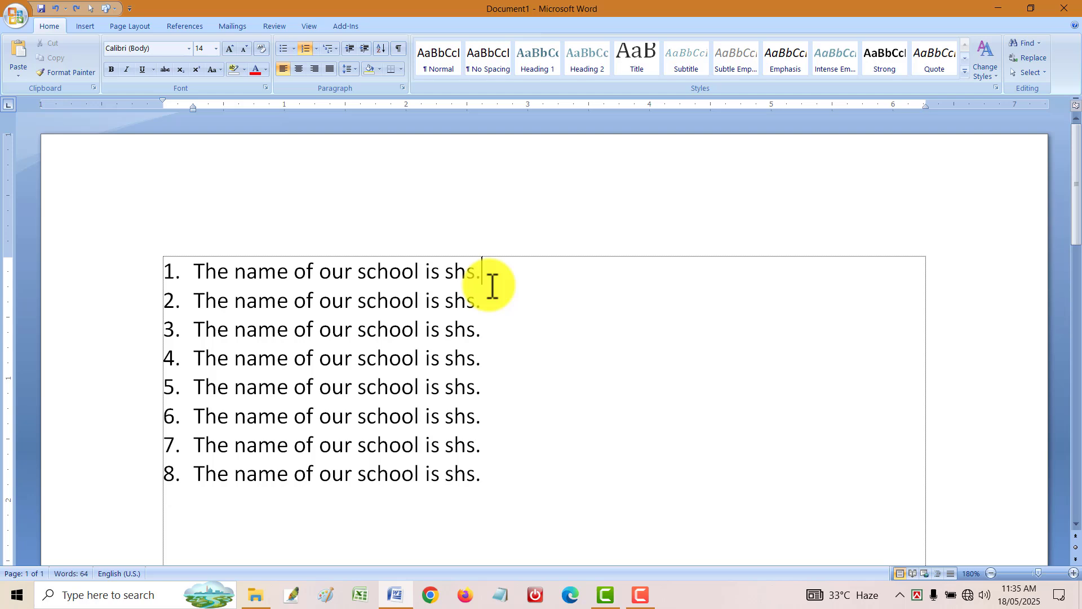
# - Remove the numbering from all lines and toggle off their left alignment
pyautogui.hotkey('ctrl', 'a')
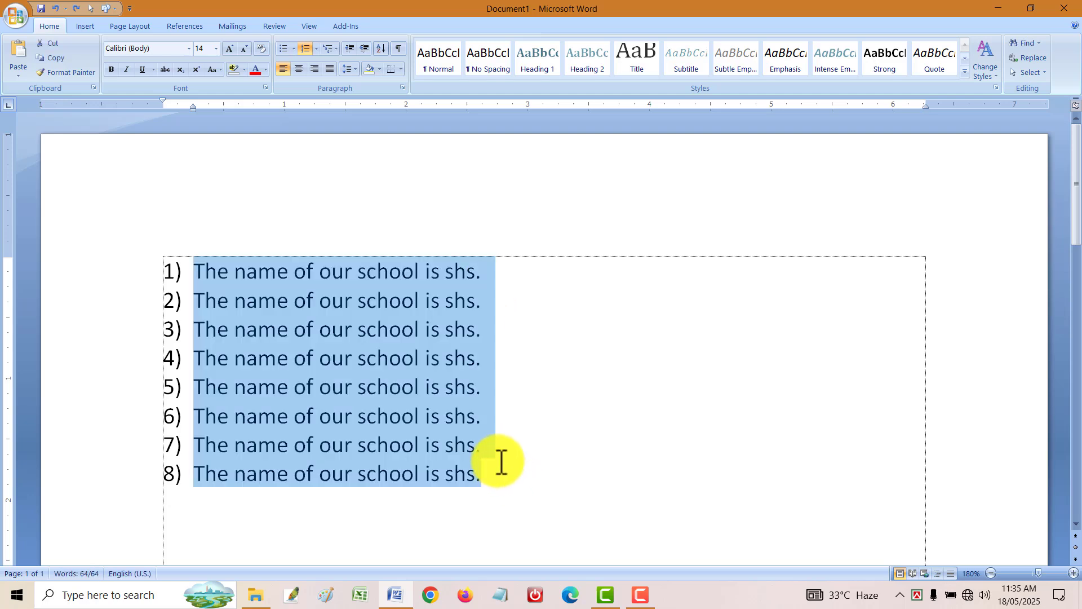
pyautogui.click(302, 50)
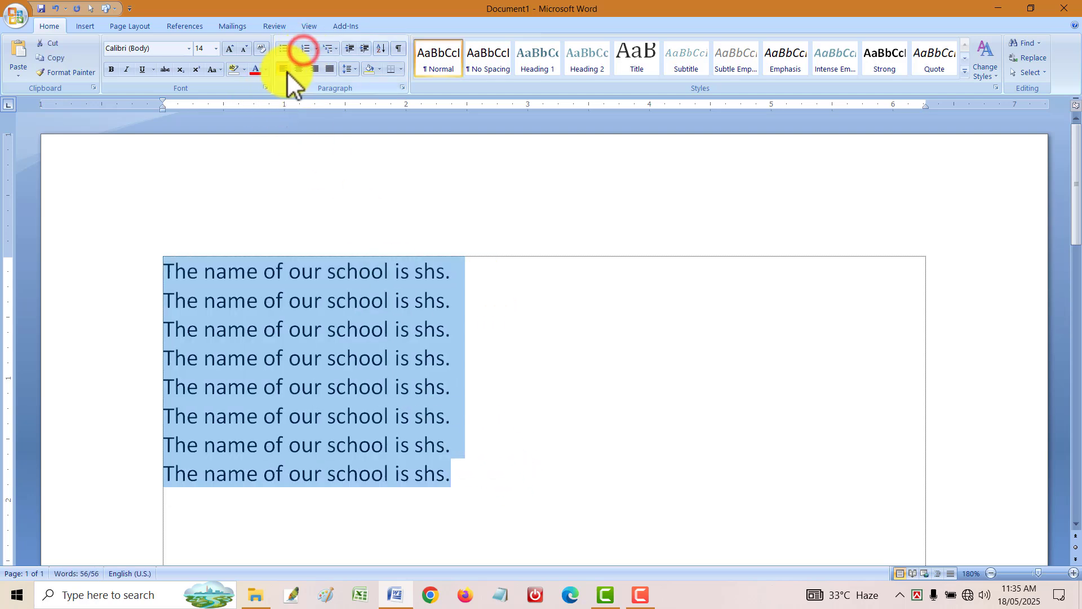
pyautogui.click(284, 70)
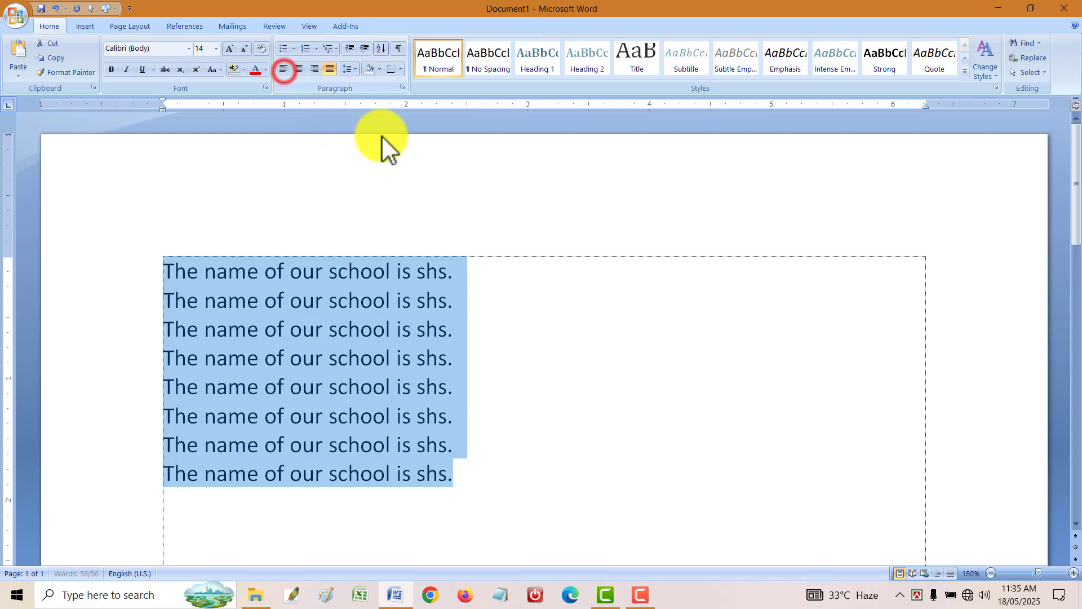
# - Increase the indent of all lines by three levels and decrease it back to the margin
pyautogui.click(377, 356)
pyautogui.hotkey('ctrl', 'a')
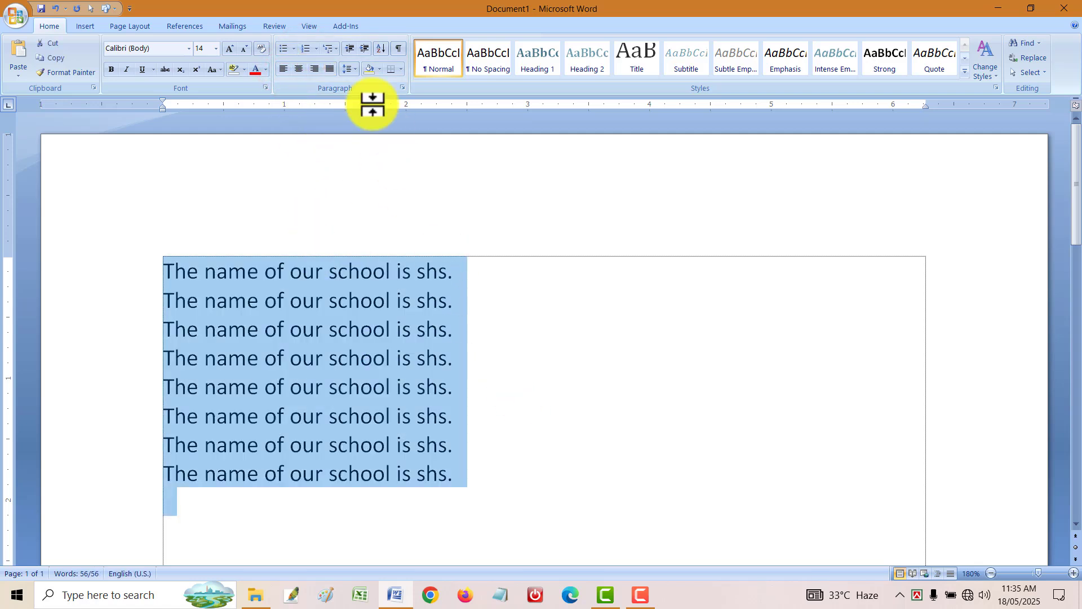
pyautogui.click(371, 49)
pyautogui.click(370, 49)
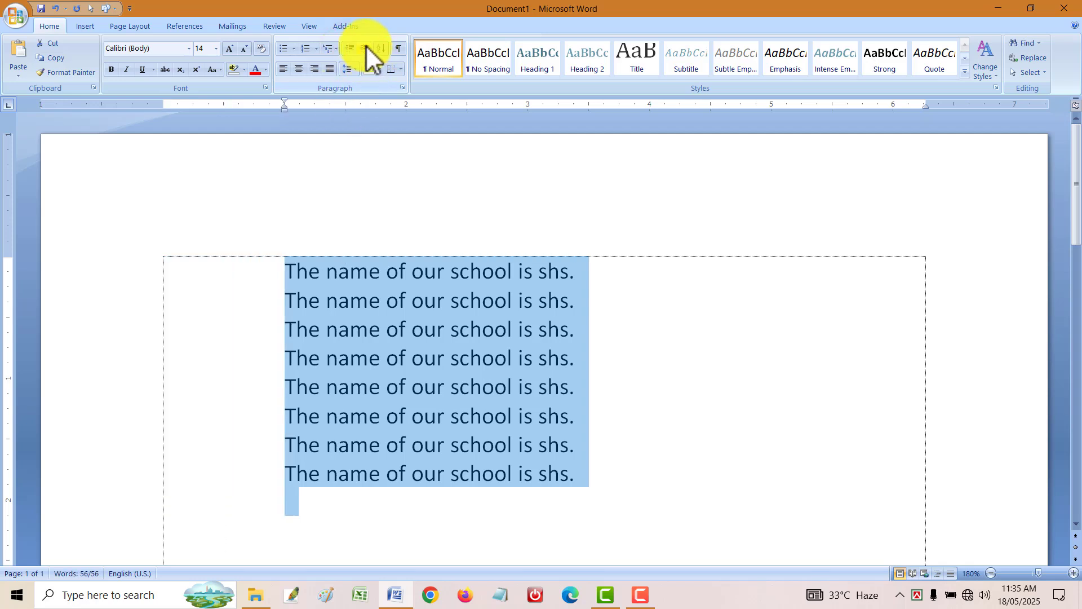
pyautogui.click(366, 47)
pyautogui.click(350, 48)
pyautogui.click(352, 48)
pyautogui.click(352, 48)
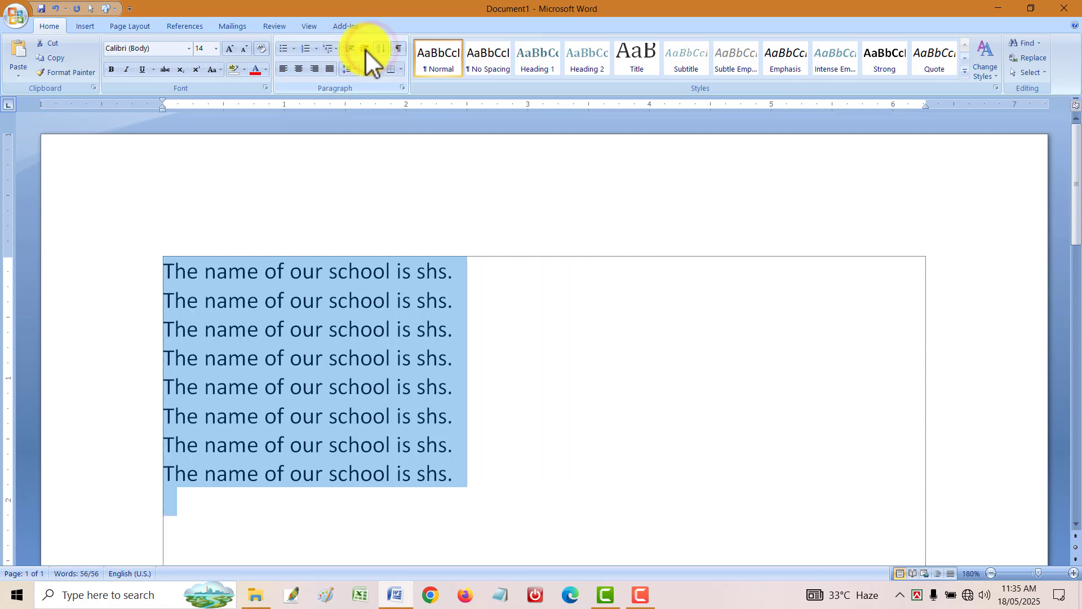
# - Indent all the lines by three levels again and undo the three indent changes
pyautogui.click(365, 49)
pyautogui.click(365, 49)
pyautogui.click(364, 48)
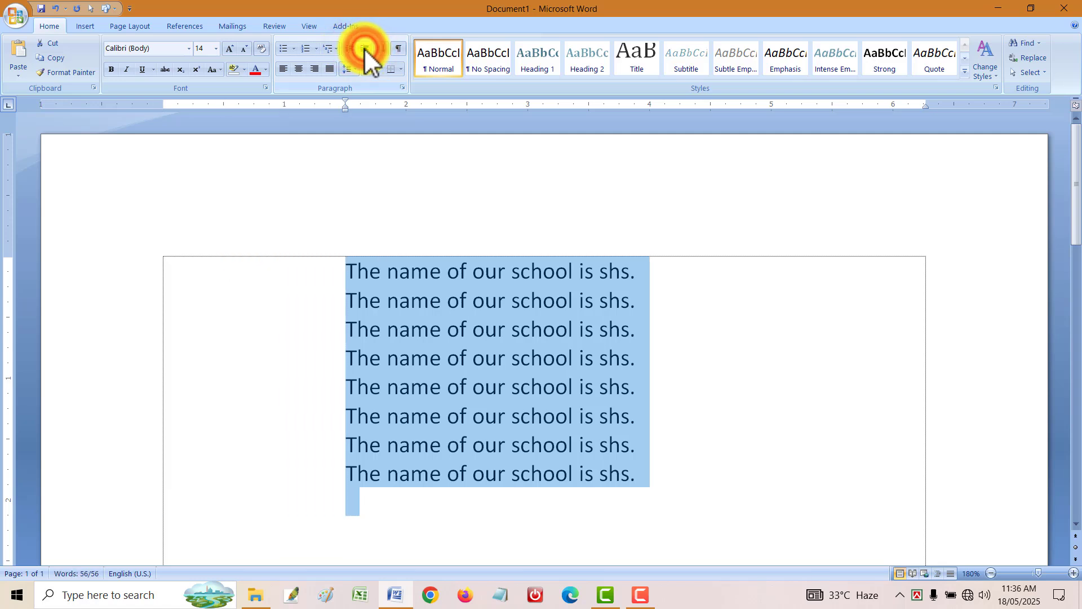
pyautogui.click(376, 349)
pyautogui.hotkey('ctrl', 'z')
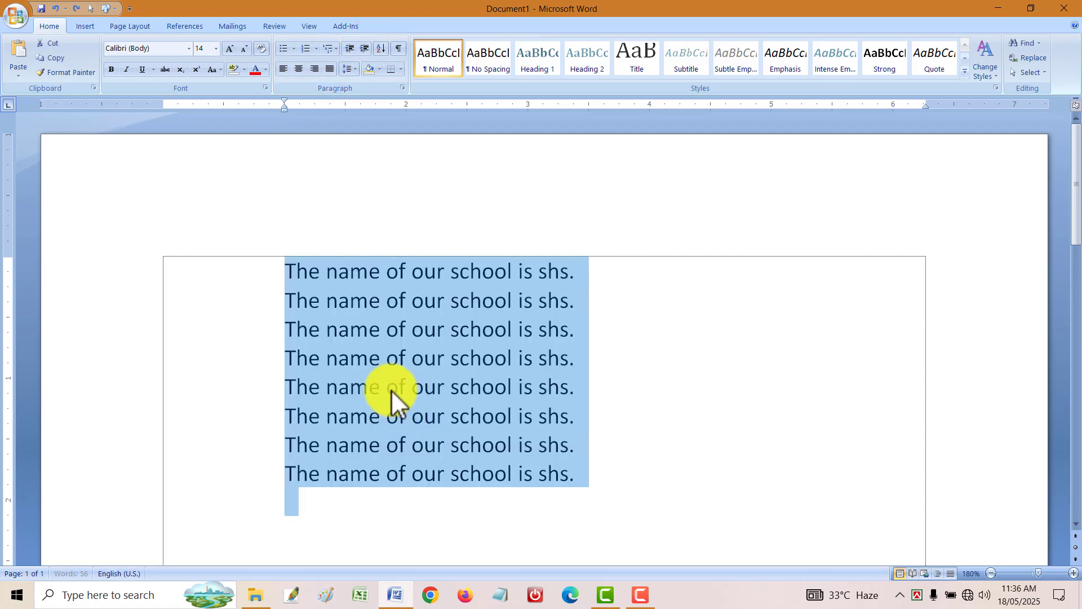
pyautogui.hotkey('ctrl', 'z')
pyautogui.hotkey('ctrl', 'z')
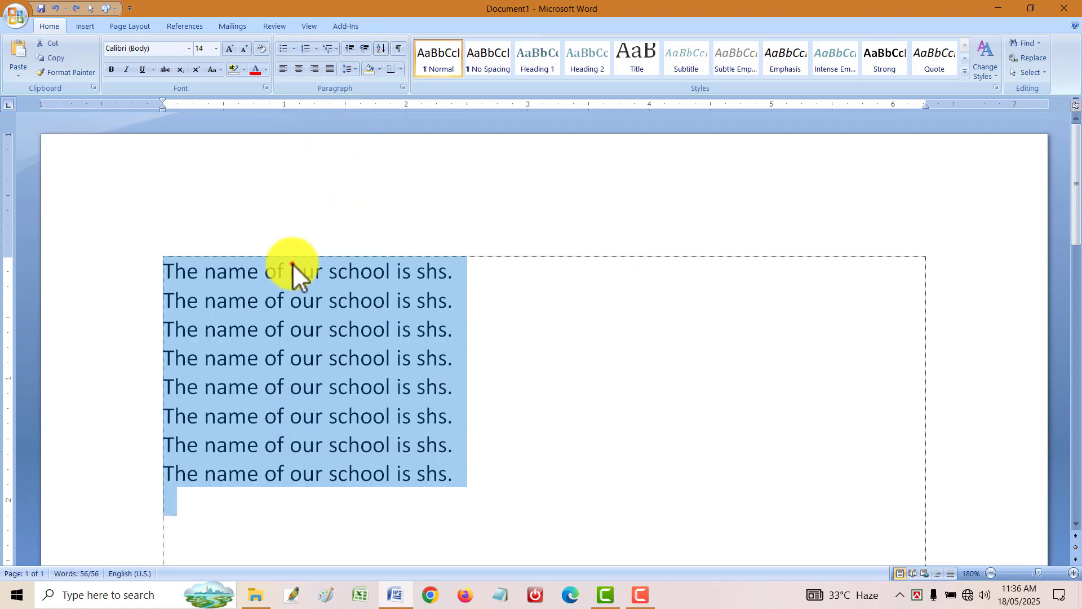
# - Increase only the first line's indent by three levels and undo the last two
pyautogui.click(292, 262)
pyautogui.click(365, 49)
pyautogui.click(365, 49)
pyautogui.click(365, 49)
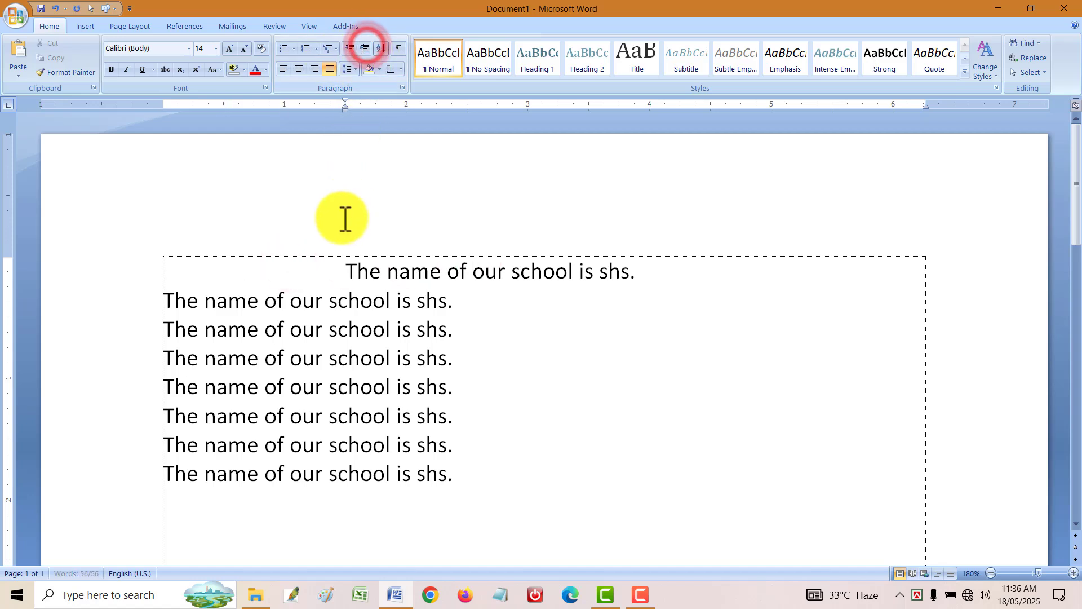
pyautogui.hotkey('ctrl', 'z')
pyautogui.hotkey('ctrl', 'z')
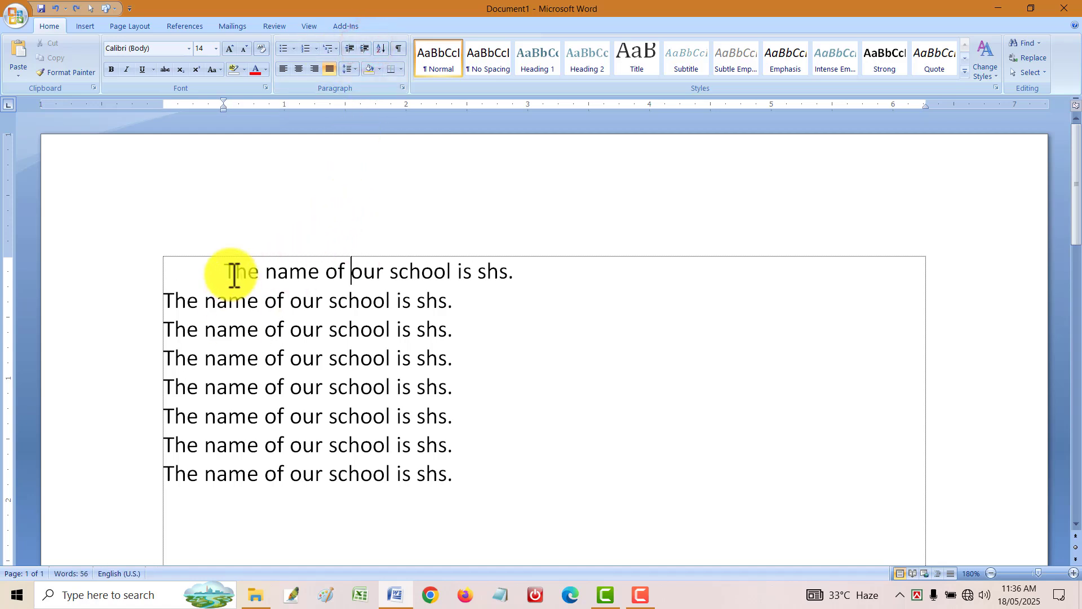
# - Join the first four sentences into one paragraph and move its hanging indent to the page margin, keeping the first-line indent
pyautogui.moveTo(234, 274); pyautogui.dragTo(514, 273)
pyautogui.hotkey('ctrl', 'a')
pyautogui.click(487, 389)
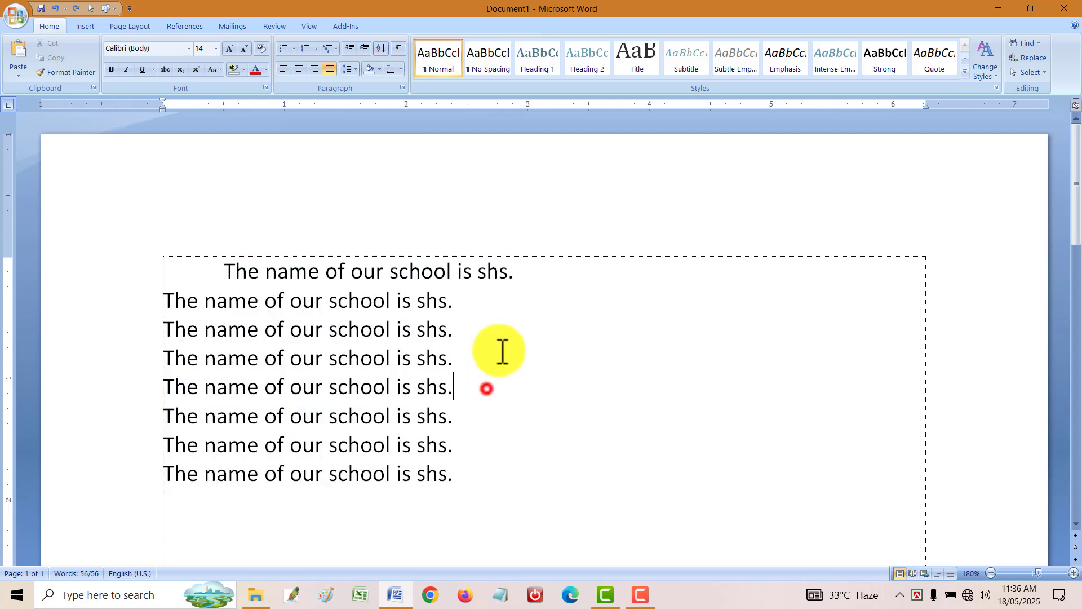
pyautogui.click(550, 271)
pyautogui.press('Delete')
pyautogui.click(817, 277)
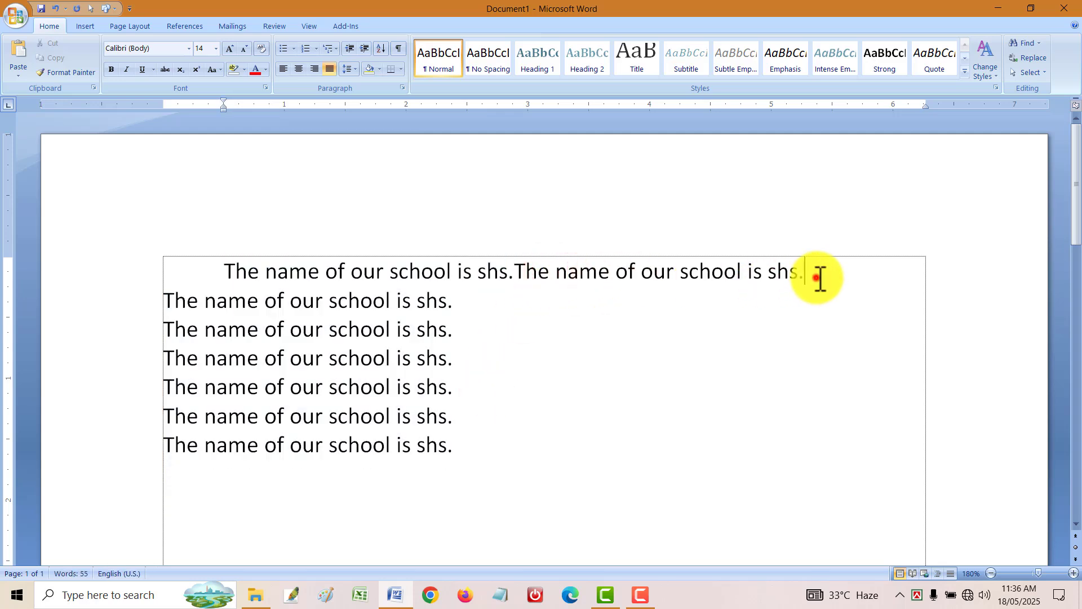
pyautogui.press('Delete')
pyautogui.click(456, 309)
pyautogui.press('Delete')
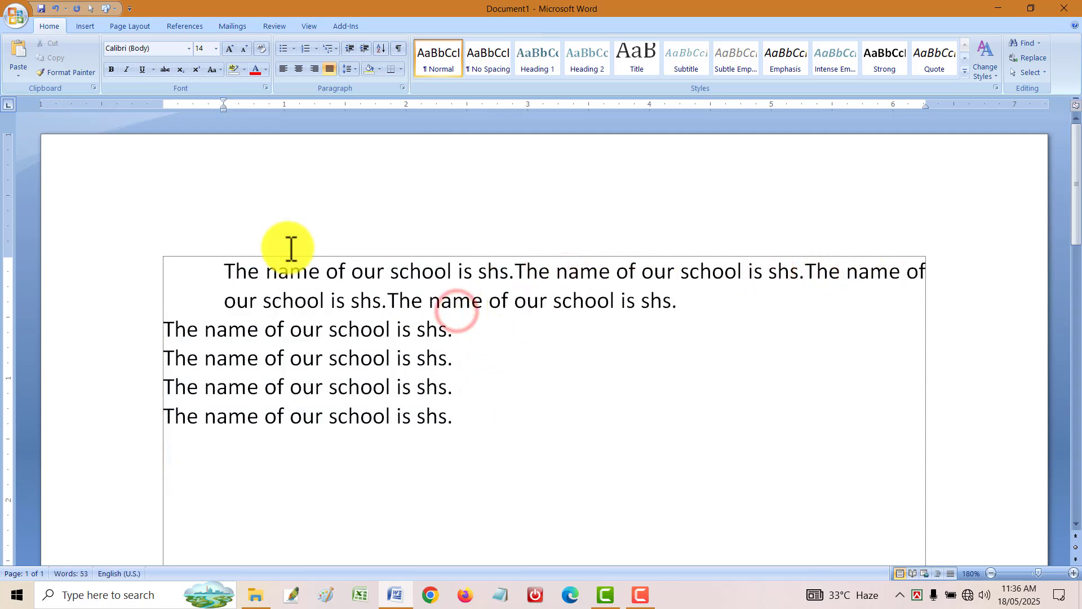
pyautogui.moveTo(221, 109); pyautogui.dragTo(163, 109)
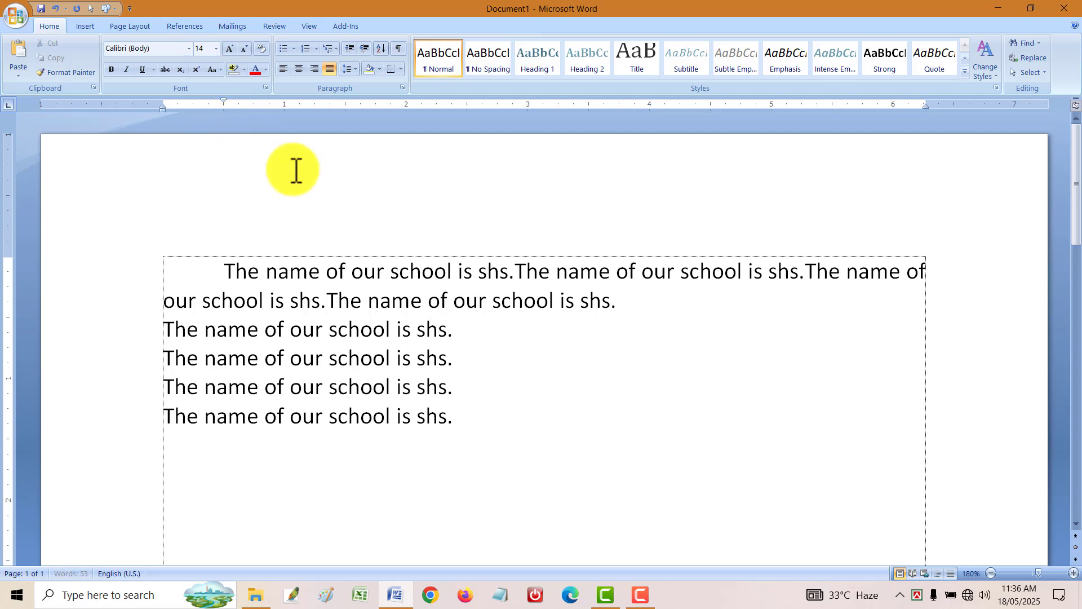
# - Delete all the text in the document
pyautogui.click(561, 367)
pyautogui.hotkey('ctrl', 'a')
pyautogui.press('Delete')
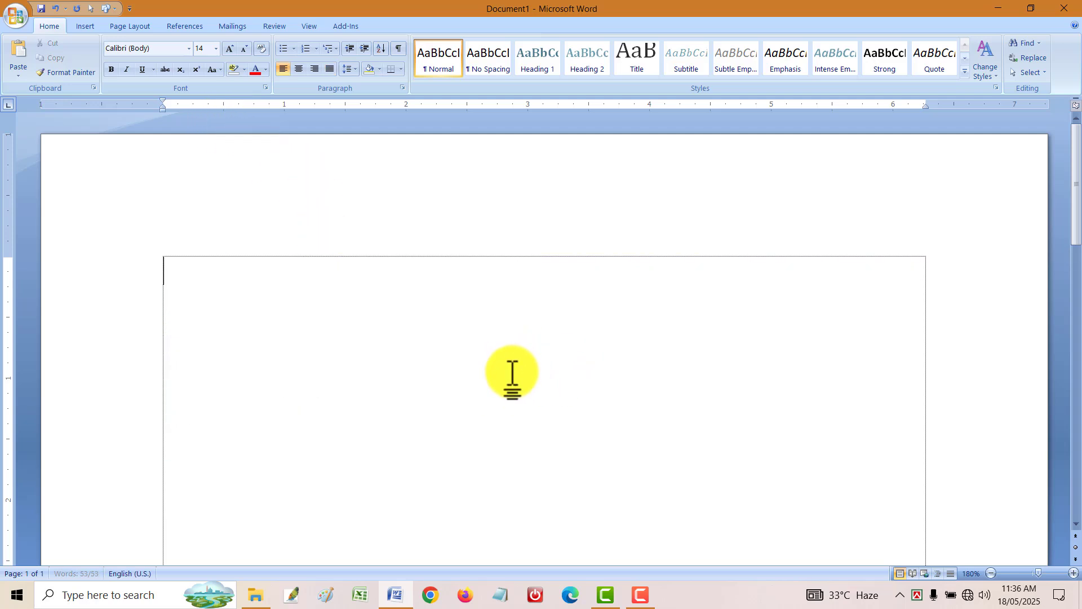
# - Generate five one-sentence sample paragraphs with the formula =rand(5,1)
pyautogui.write('=rand(')
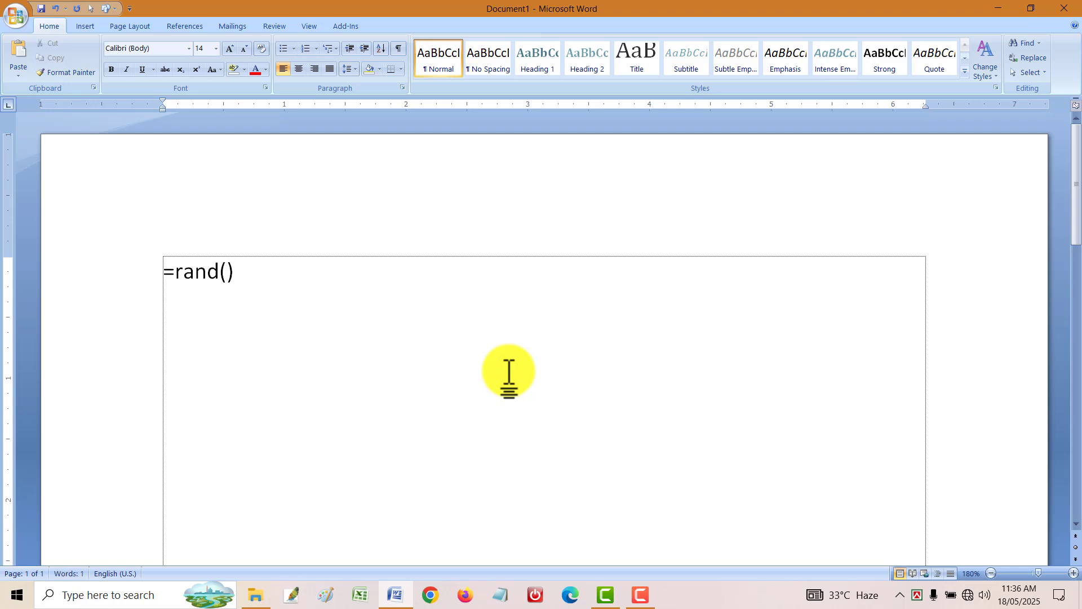
pyautogui.write('5,1')
pyautogui.press('Right')
pyautogui.press('Return')
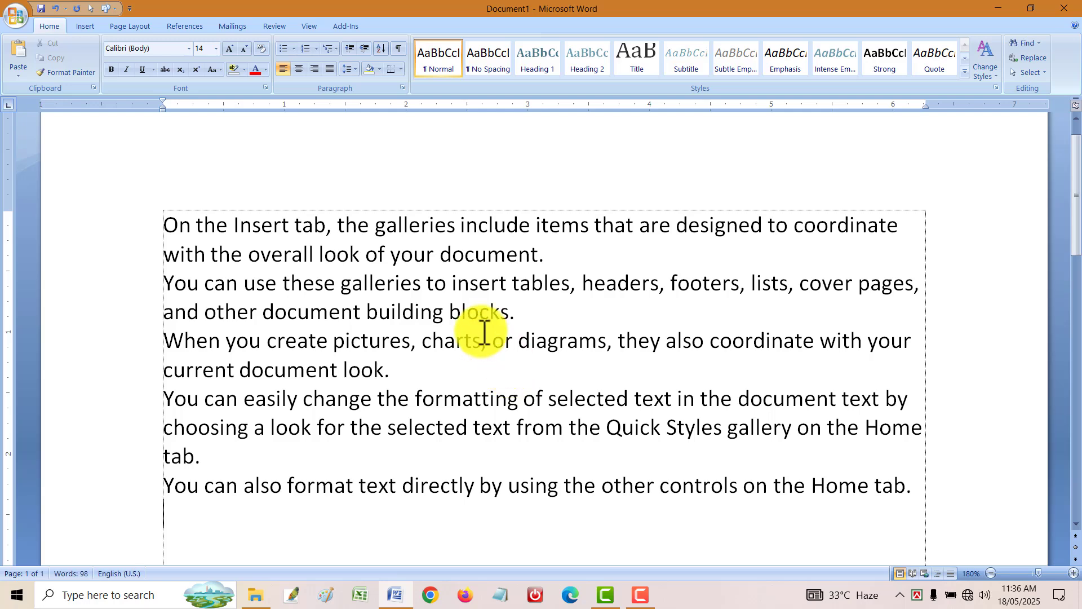
# - Justify all five sample paragraphs and clear the text selection
pyautogui.scroll(1, 483, 332)
pyautogui.hotkey('ctrl', 'a')
pyautogui.hotkey('ctrl', 'j')
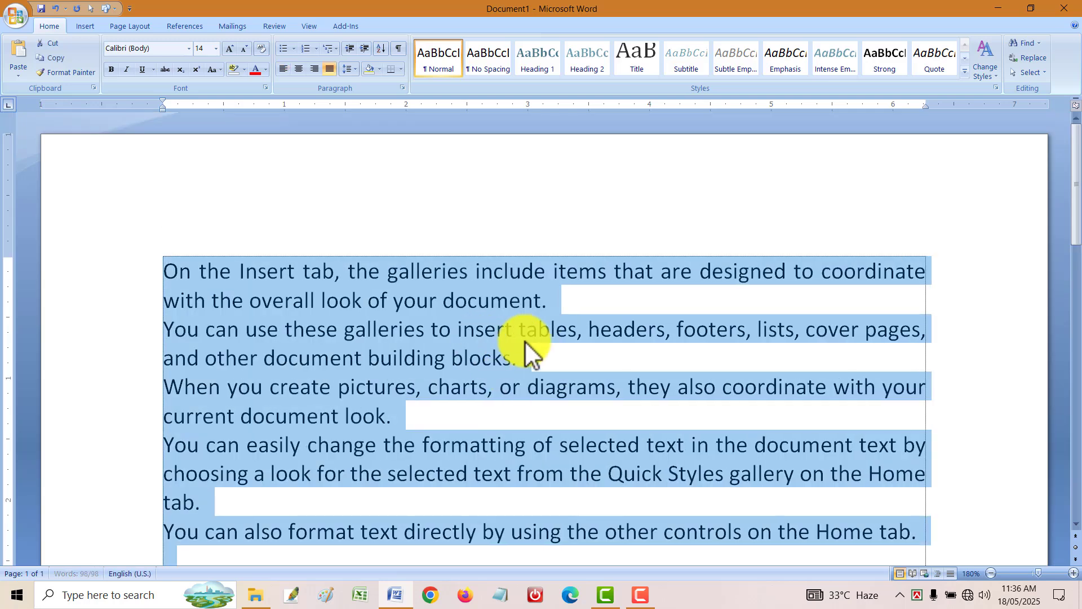
pyautogui.click(572, 311)
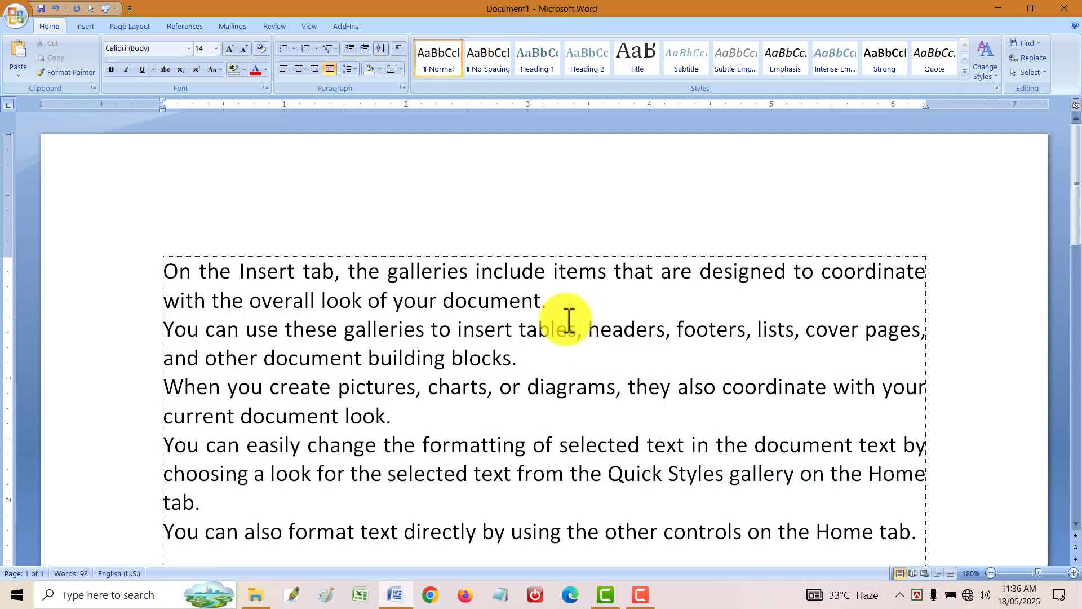
# - Reduce all the text to 10 pt and format the sentences as a 1., 2., 3. numbered list
pyautogui.hotkey('ctrl', 'a')
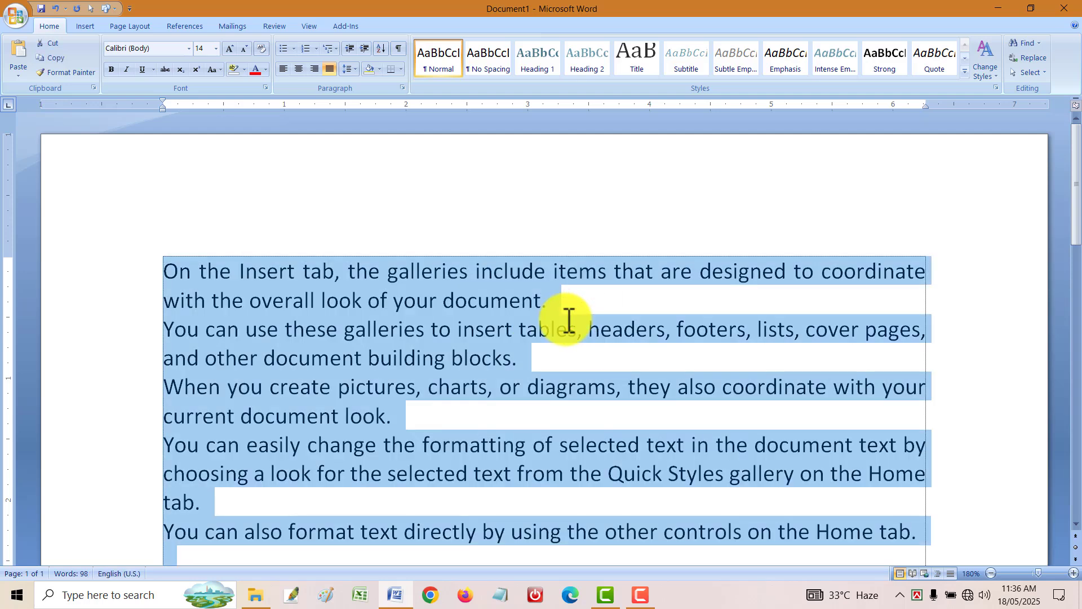
pyautogui.hotkey('ctrl', 'shift', ',')
pyautogui.hotkey('ctrl', 'shift', ',')
pyautogui.hotkey('ctrl', 'shift', ',')
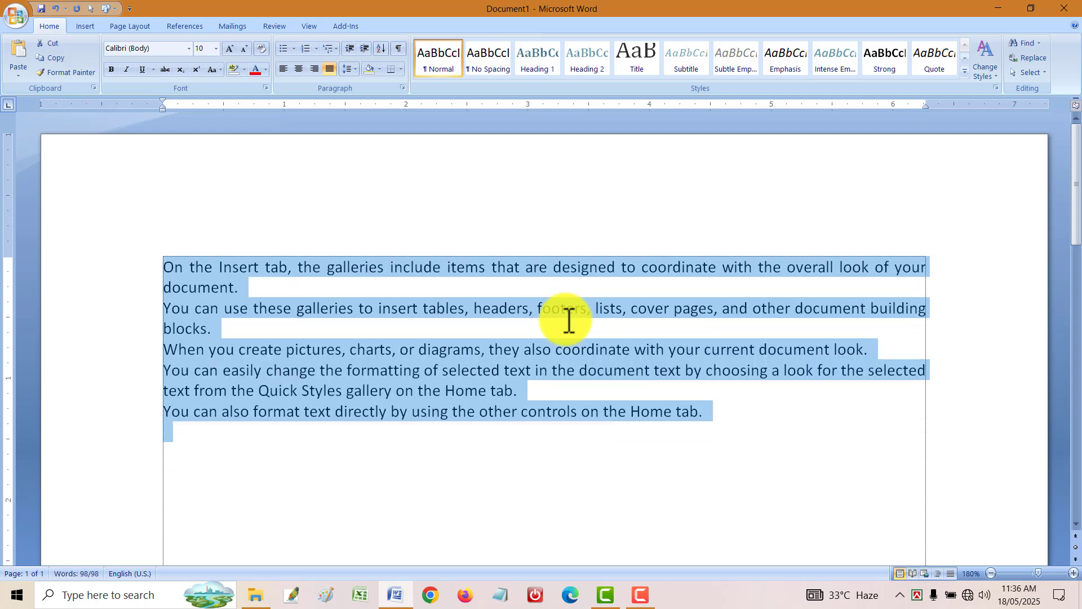
pyautogui.click(304, 48)
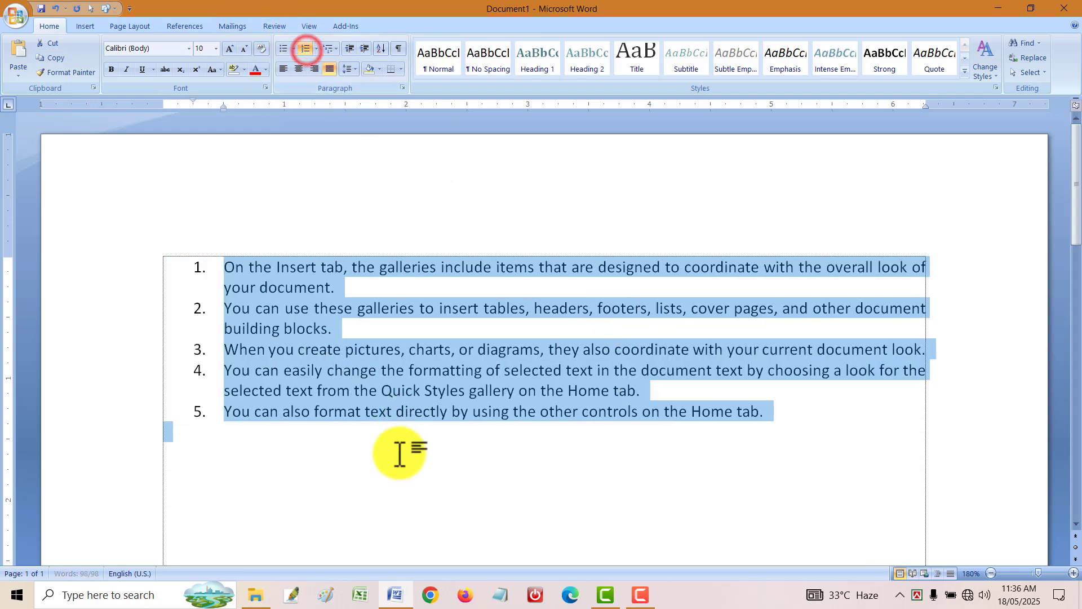
pyautogui.click(474, 466)
# - Decrease the indent of the five numbered items, reduce their hanging indent and undo both changes
pyautogui.moveTo(837, 441); pyautogui.dragTo(140, 188)
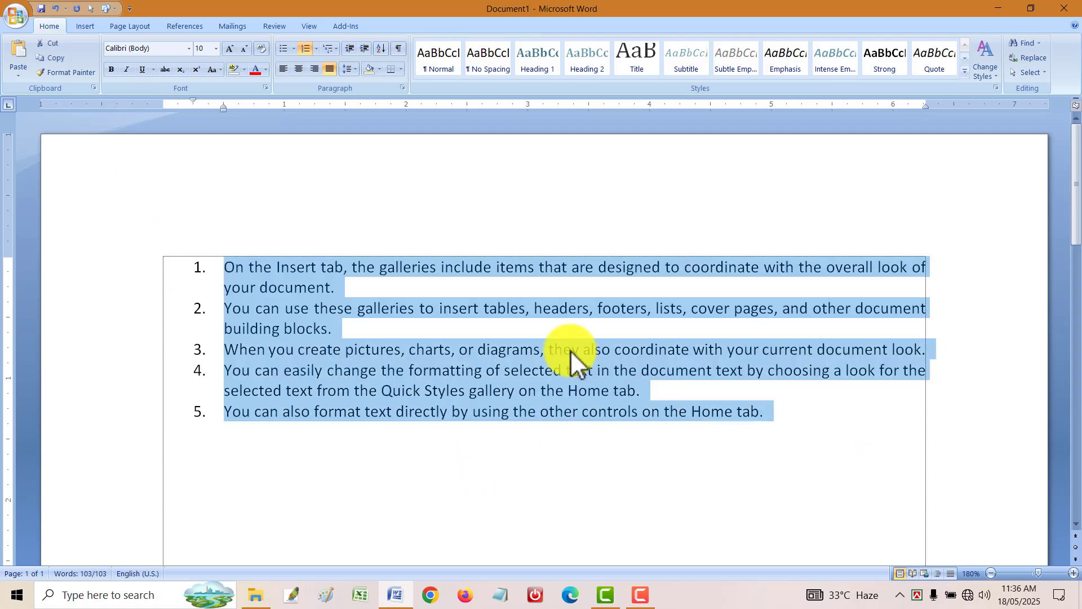
pyautogui.hotkey('ctrl', 'shift', 'm')
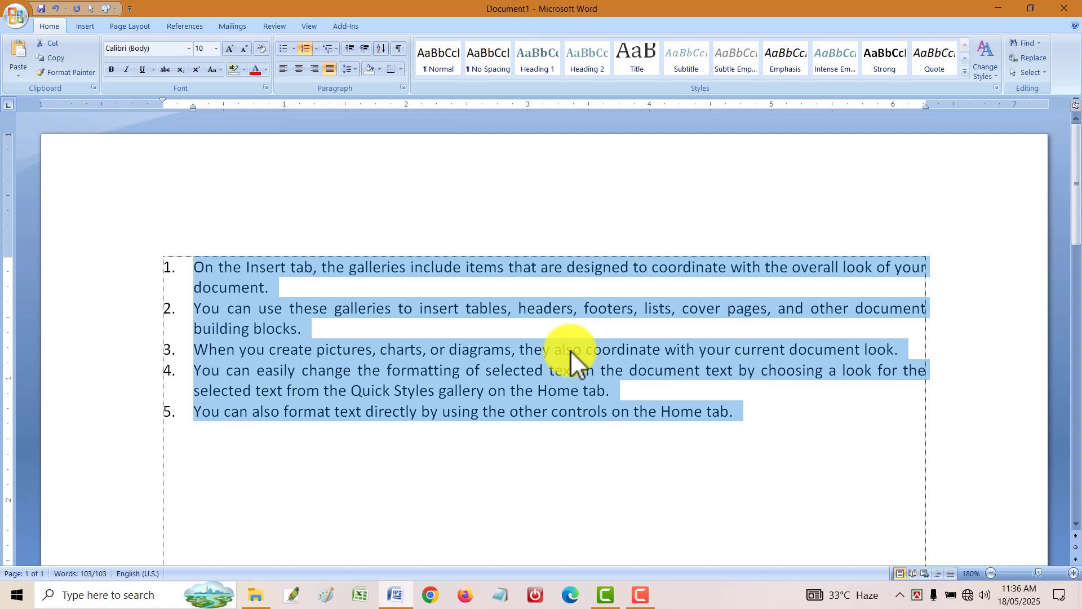
pyautogui.hotkey('ctrl', 'shift', 't')
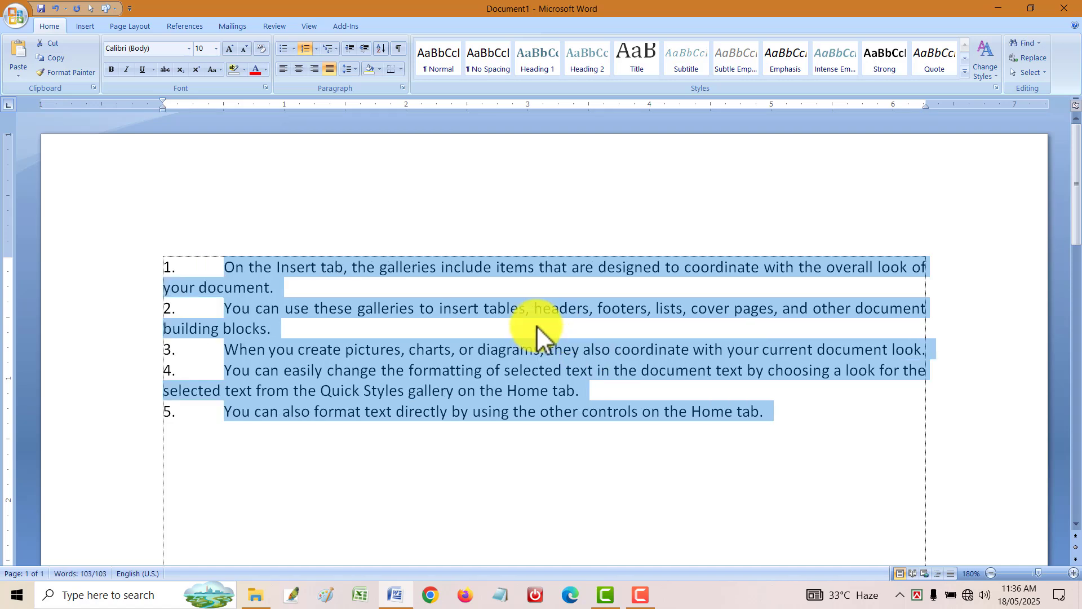
pyautogui.click(627, 391)
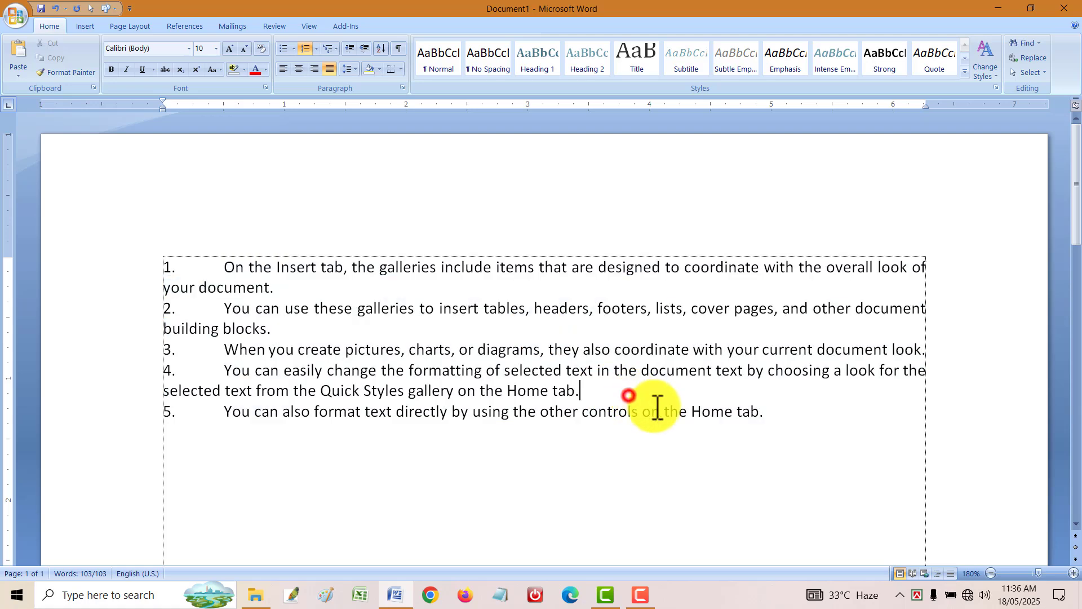
pyautogui.hotkey('ctrl', 'z')
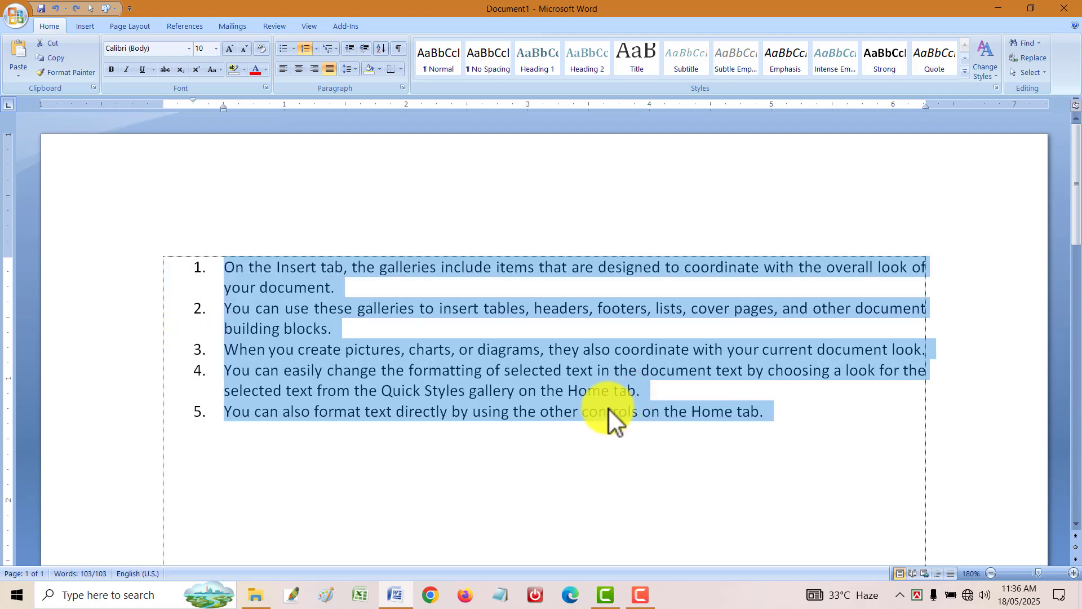
# - Decrease the indent of the five numbered items by one level so the numbers sit at the page margin
pyautogui.hotkey('ctrl', 'shift', 'm')
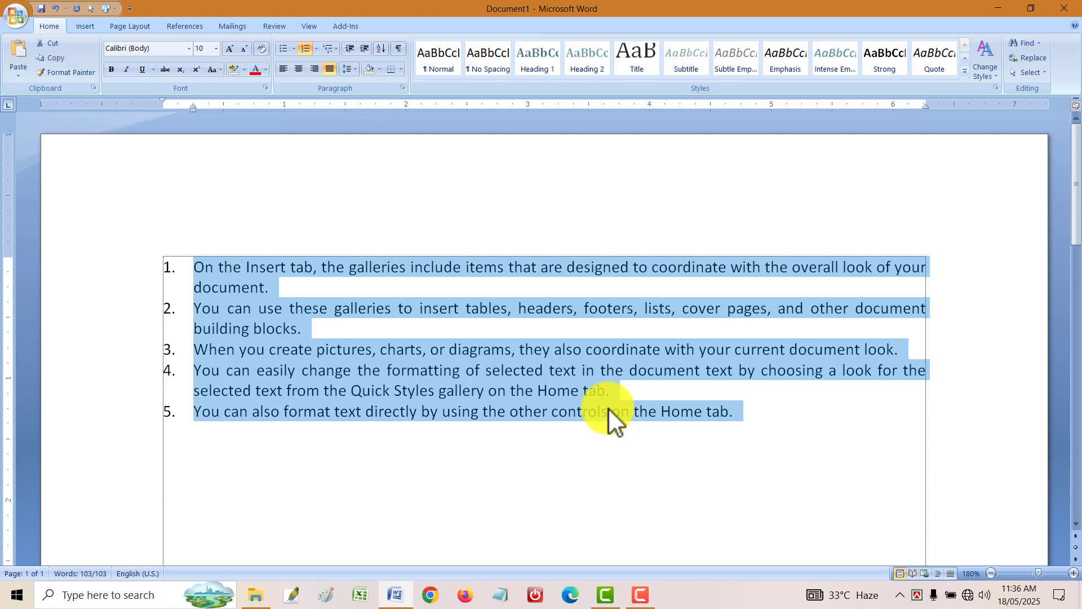
# - Increase the left indent of the whole numbered list by nine levels
pyautogui.hotkey('ctrl', 'm')
pyautogui.hotkey('ctrl', 'm')
pyautogui.hotkey('ctrl', 'm')
pyautogui.hotkey('ctrl', 'm')
pyautogui.hotkey('ctrl', 'm')
pyautogui.hotkey('ctrl', 'm')
pyautogui.hotkey('ctrl', 'm')
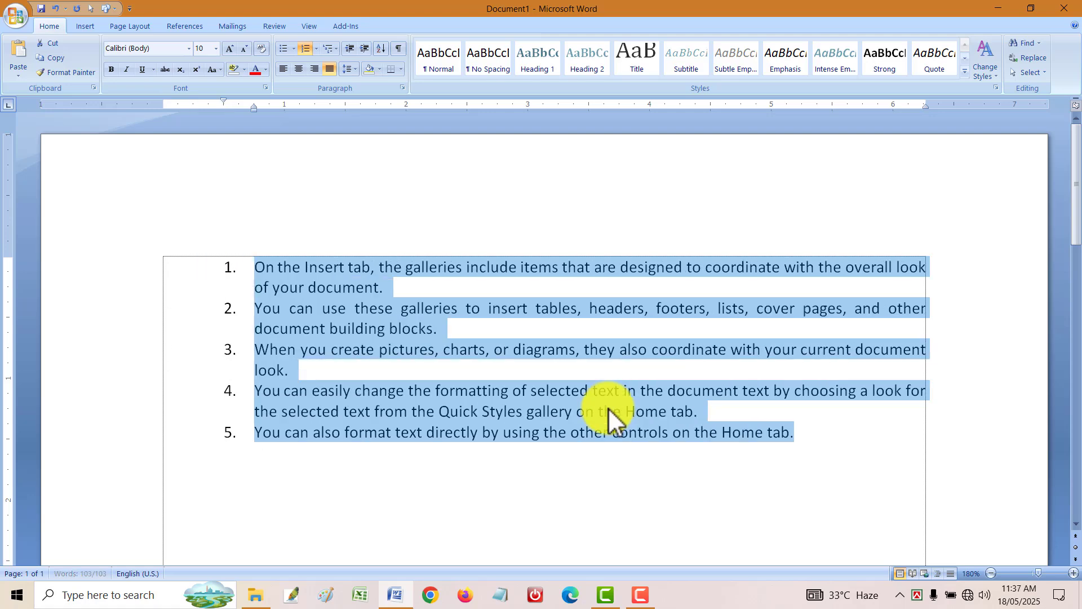
pyautogui.hotkey('ctrl', 'm')
pyautogui.hotkey('ctrl', 'm')
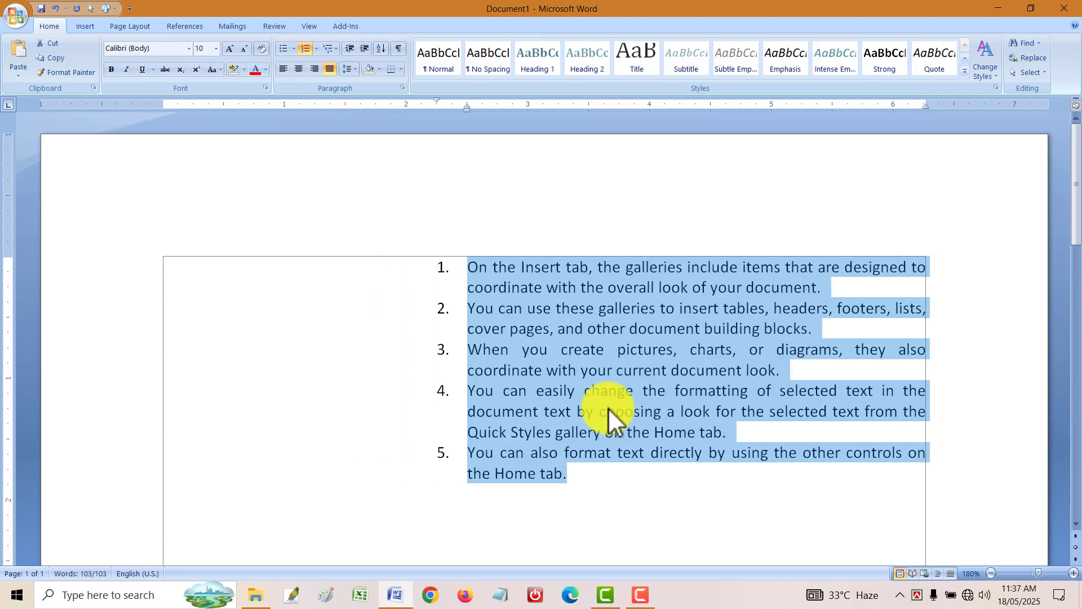
# - Decrease the numbered list's left indent by nine levels, back to the page margin
pyautogui.hotkey('ctrl', 'shift', 'm')
pyautogui.hotkey('ctrl', 'shift', 'm')
pyautogui.hotkey('ctrl', 'shift', 'm')
pyautogui.hotkey('ctrl', 'shift', 'm')
pyautogui.hotkey('ctrl', 'shift', 'm')
pyautogui.hotkey('ctrl', 'shift', 'm')
pyautogui.hotkey('ctrl', 'shift', 'm')
pyautogui.hotkey('ctrl', 'shift', 'm')
pyautogui.hotkey('ctrl', 'shift', 'm')
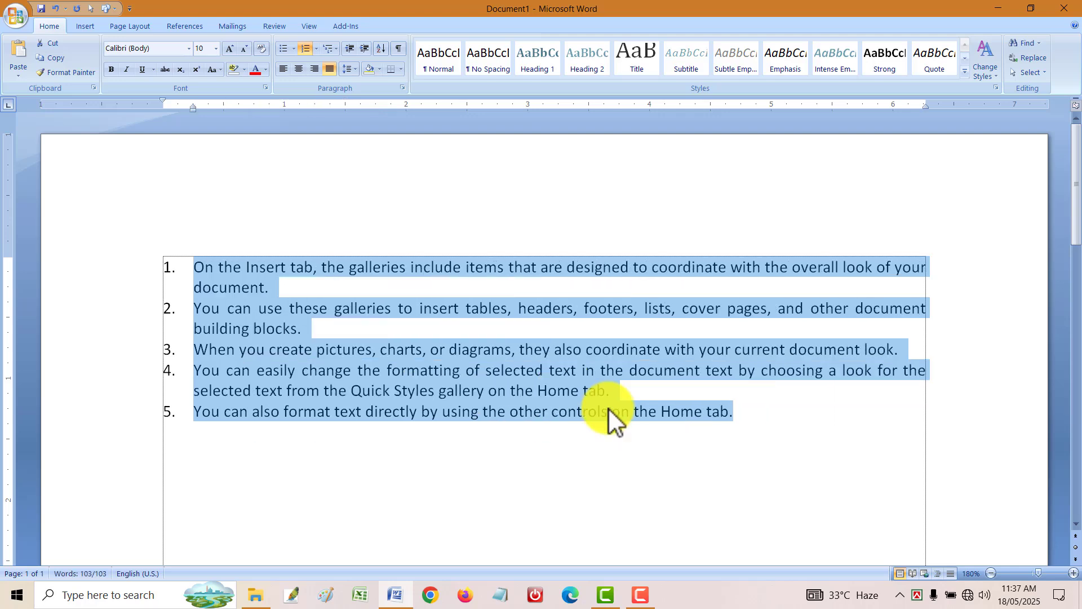
# - Increase the left indent of all five numbered items by ten levels
pyautogui.hotkey('ctrl', 'm')
pyautogui.hotkey('ctrl', 'm')
pyautogui.hotkey('ctrl', 'm')
pyautogui.hotkey('ctrl', 'm')
pyautogui.hotkey('ctrl', 'm')
pyautogui.hotkey('ctrl', 'm')
pyautogui.hotkey('ctrl', 'm')
pyautogui.hotkey('ctrl', 'm')
pyautogui.hotkey('ctrl', 'm')
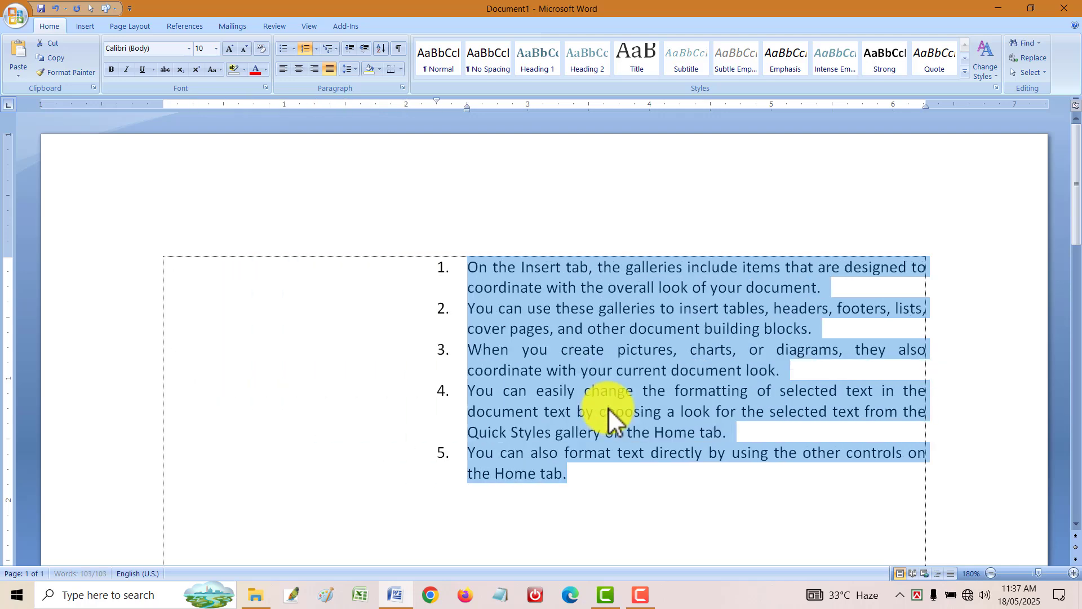
pyautogui.hotkey('ctrl', 'm')
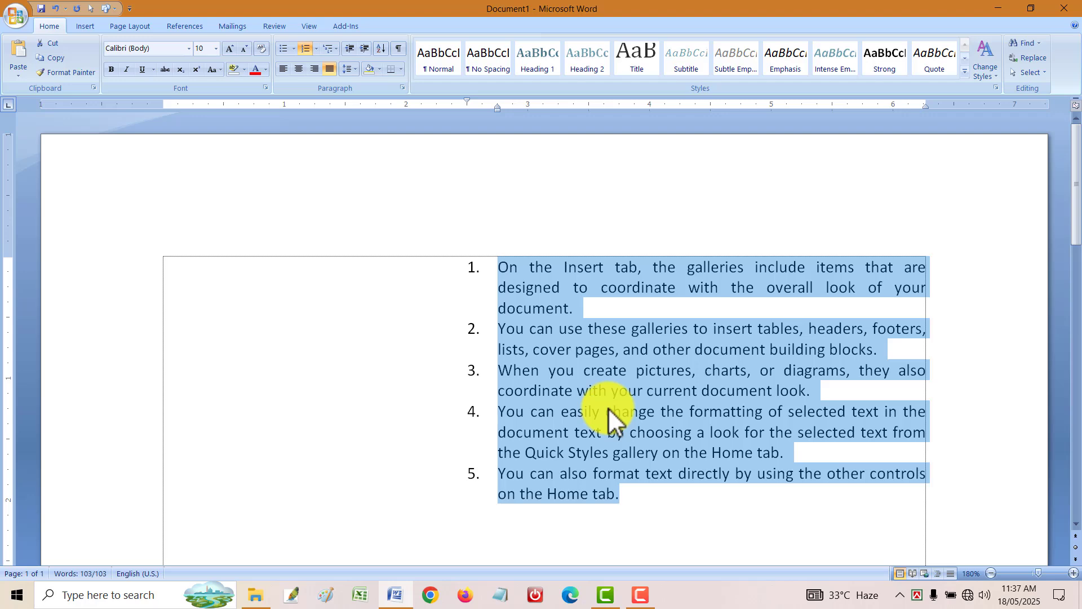
# - Decrease the left indent of all five numbered items by ten levels, back to the page margin
pyautogui.hotkey('ctrl', 'shift', 'm')
pyautogui.hotkey('ctrl', 'shift', 'm')
pyautogui.hotkey('ctrl', 'shift', 'm')
pyautogui.hotkey('ctrl', 'shift', 'm')
pyautogui.hotkey('ctrl', 'shift', 'm')
pyautogui.hotkey('ctrl', 'shift', 'm')
pyautogui.hotkey('ctrl', 'shift', 'm')
pyautogui.hotkey('ctrl', 'shift', 'm')
pyautogui.hotkey('ctrl', 'shift', 'm')
pyautogui.hotkey('ctrl', 'shift', 'm')
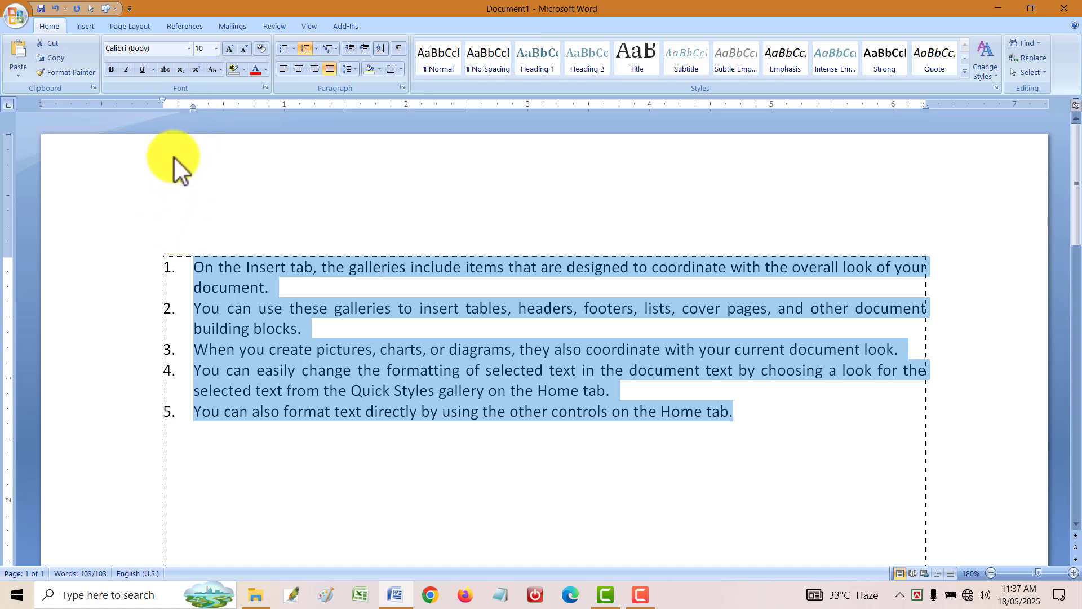
# - Increase the numbered list's hanging indent by six levels to 3 inches, keeping the numbers at the margin
pyautogui.hotkey('ctrl', 't')
pyautogui.hotkey('ctrl', 't')
pyautogui.hotkey('ctrl', 't')
pyautogui.hotkey('ctrl', 't')
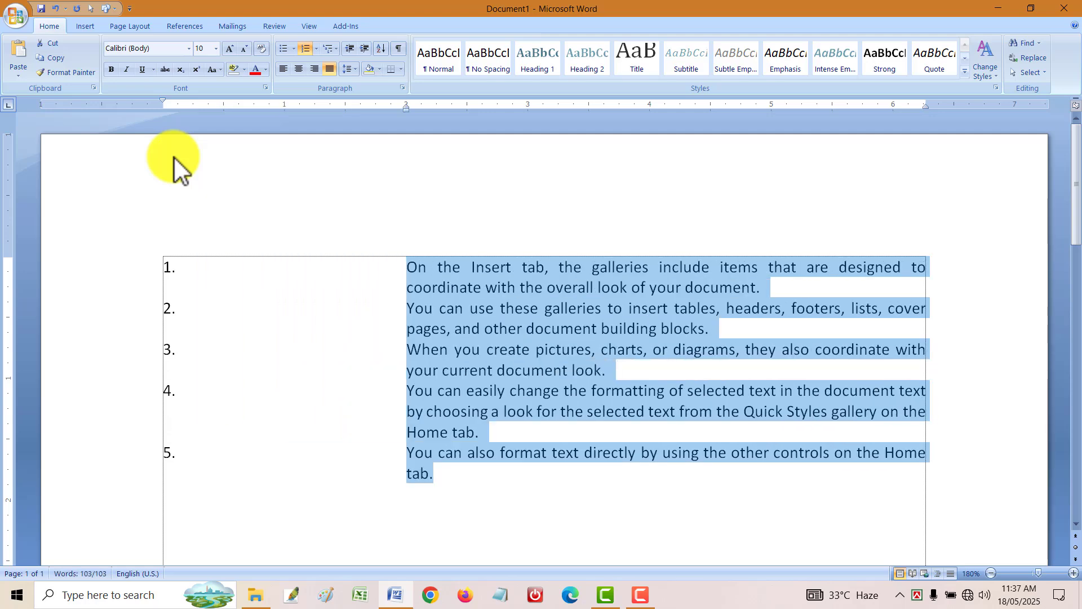
pyautogui.hotkey('ctrl', 't')
pyautogui.hotkey('ctrl', 't')
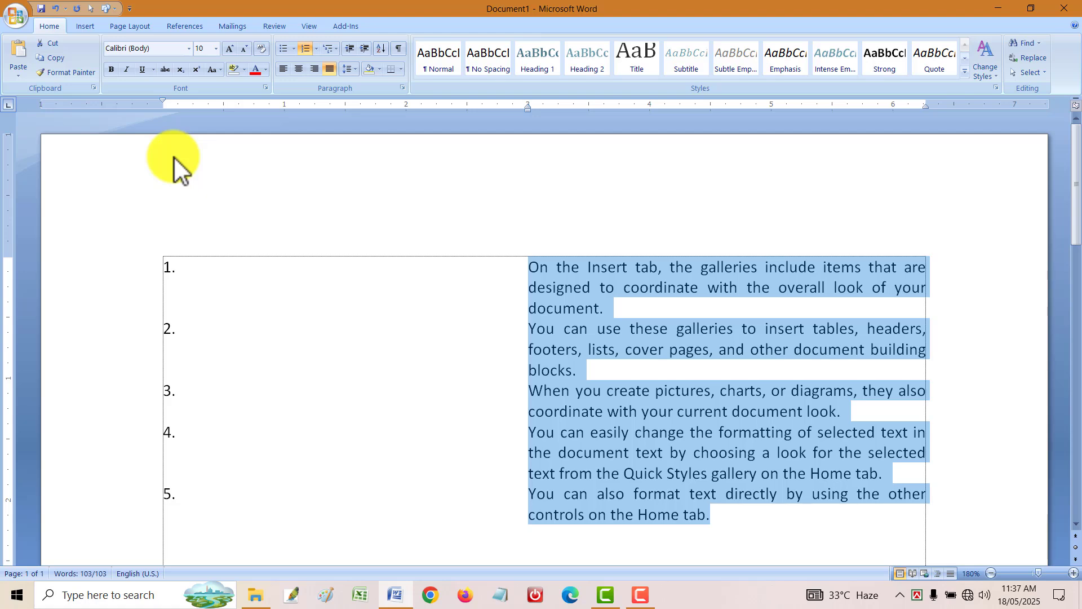
# - Reduce the numbered list's hanging indent by six levels until the wrapped lines start at the page margin
pyautogui.hotkey('ctrl', 'shift', 't')
pyautogui.hotkey('ctrl', 'shift', 't')
pyautogui.hotkey('ctrl', 'shift', 't')
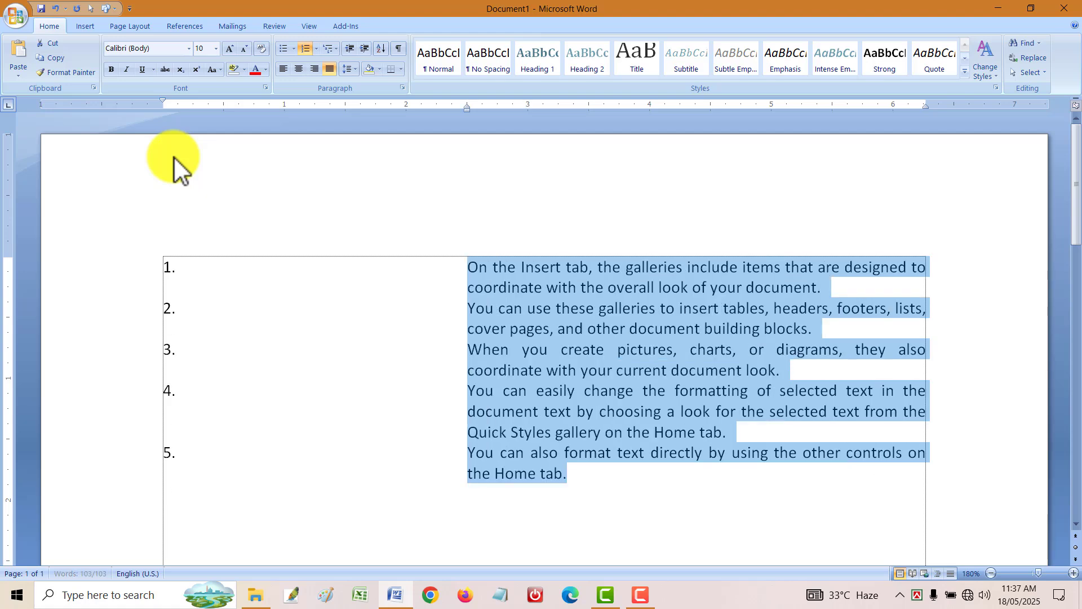
pyautogui.hotkey('ctrl', 'shift', 't')
pyautogui.hotkey('ctrl', 'shift', 't')
pyautogui.hotkey('ctrl', 'shift', 't')
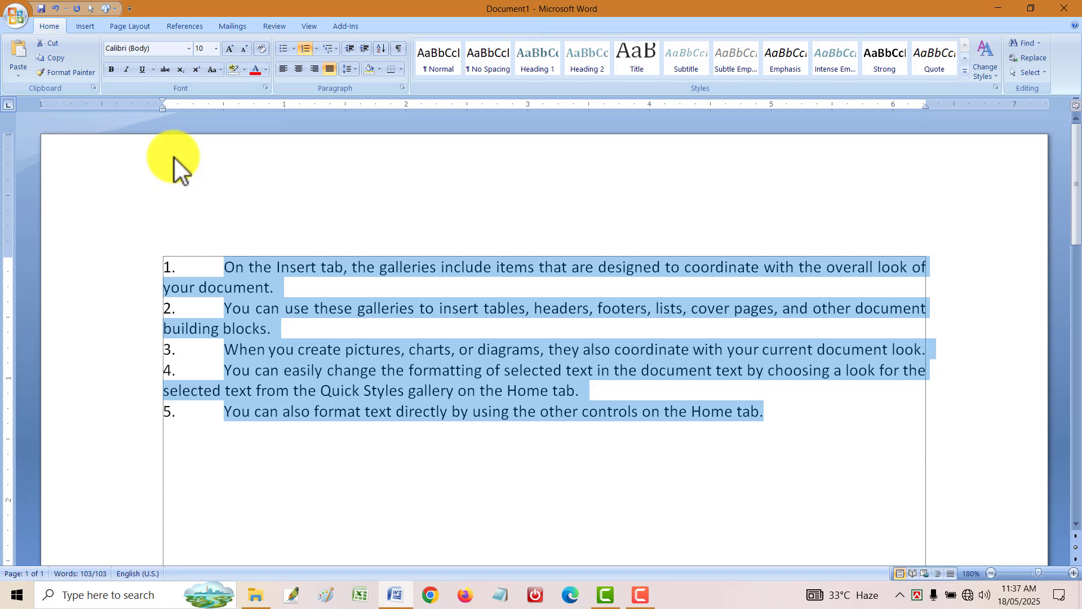
# - Increase the hanging indent of the five numbered items to 3 inches again
pyautogui.hotkey('ctrl', 't')
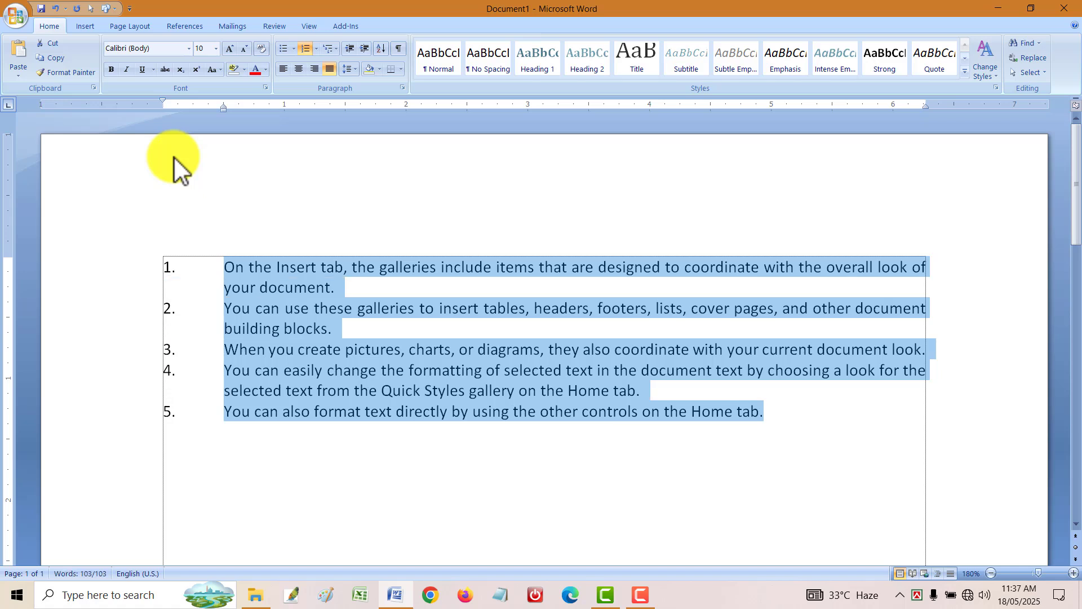
pyautogui.hotkey('ctrl', 't')
pyautogui.hotkey('ctrl', 't')
pyautogui.hotkey('ctrl', 't')
pyautogui.hotkey('ctrl', 't')
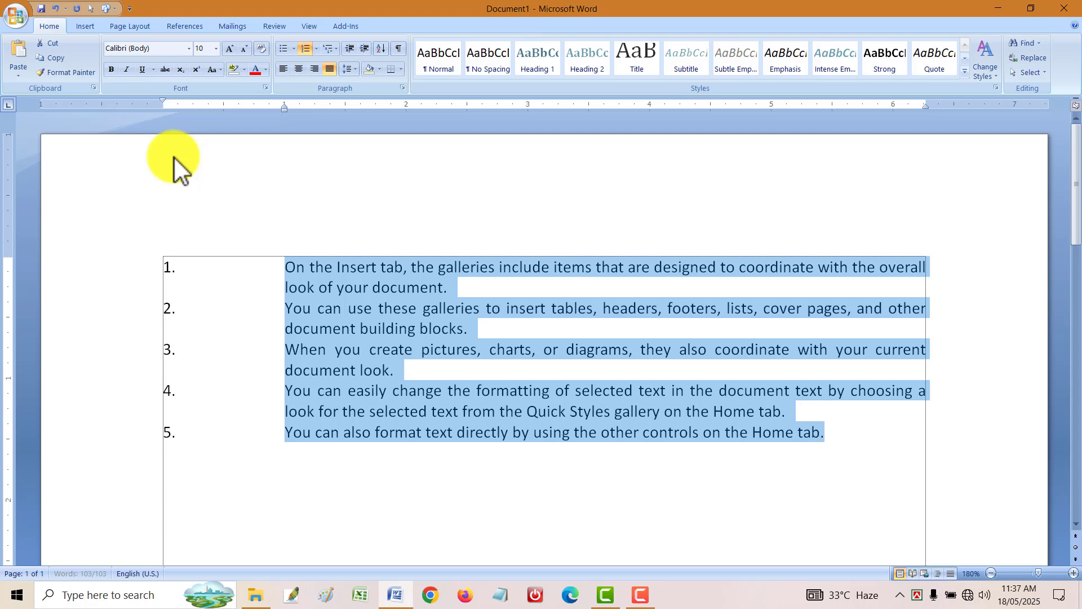
pyautogui.hotkey('ctrl', 't')
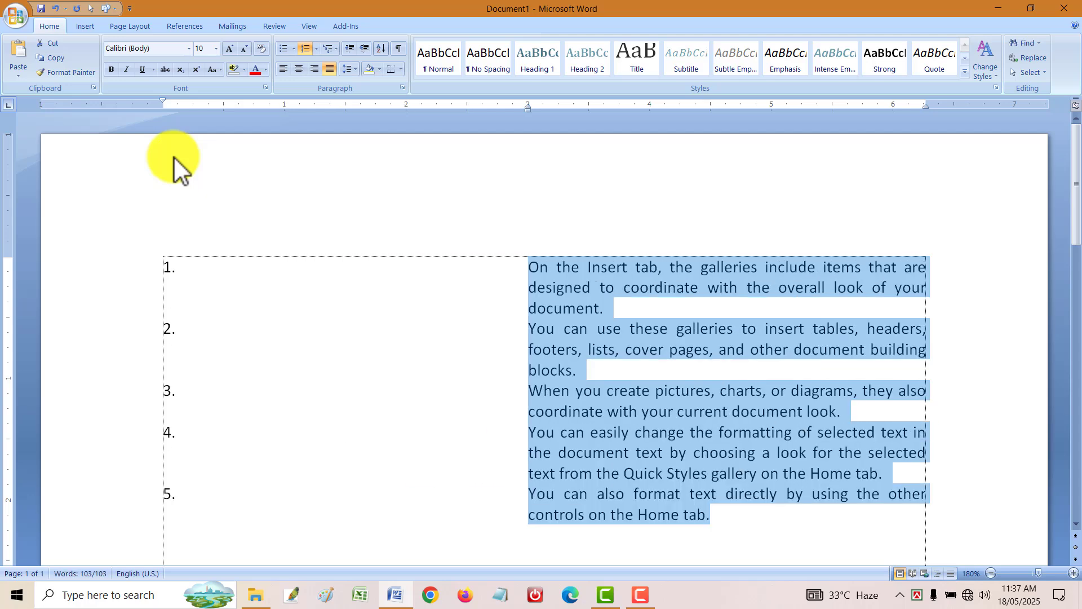
# - Reduce the hanging indent of the five numbered items by six levels to zero
pyautogui.hotkey('ctrl', 'shift', 't')
pyautogui.hotkey('ctrl', 'shift', 't')
pyautogui.hotkey('ctrl', 'shift', 't')
pyautogui.hotkey('ctrl', 'shift', 't')
pyautogui.hotkey('ctrl', 'shift', 't')
pyautogui.hotkey('ctrl', 'shift', 't')
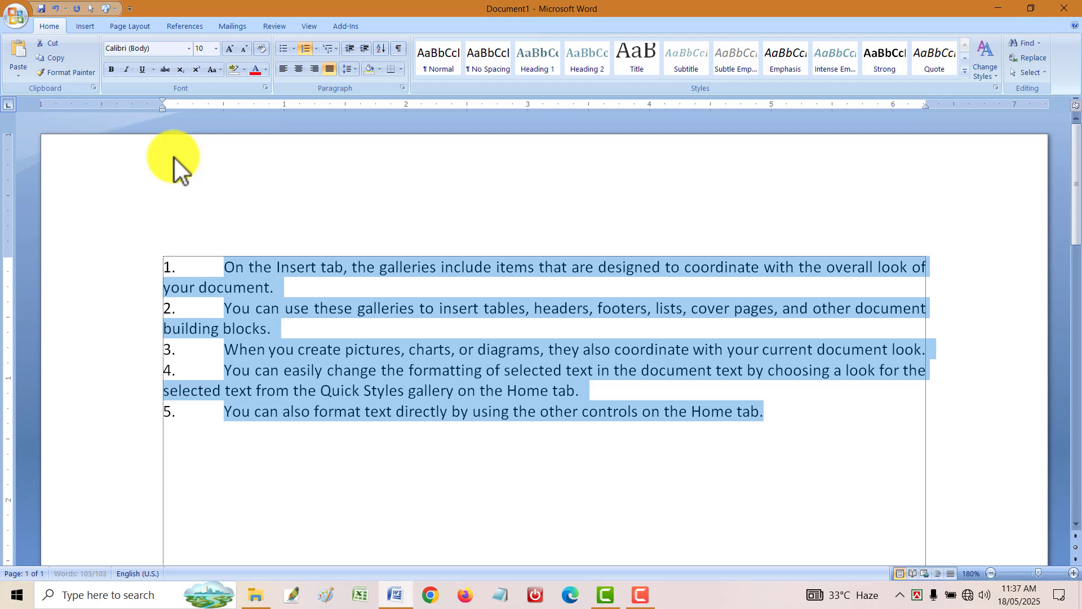
# - Increase the numbered list's hanging indent by one level to 0.5 inch and clear the text selection
pyautogui.click(325, 592)
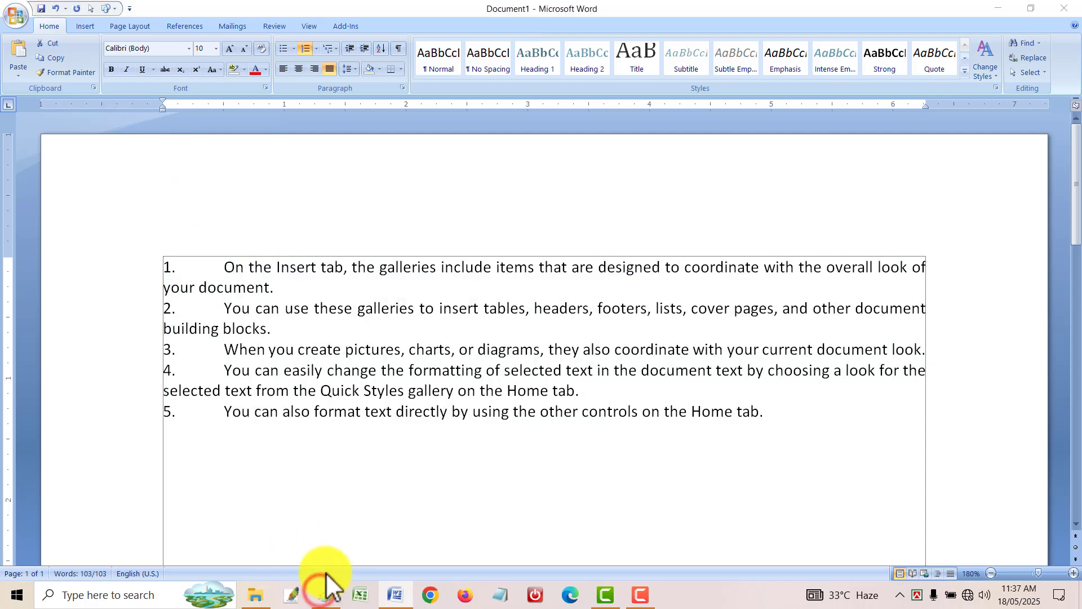
pyautogui.click(285, 374)
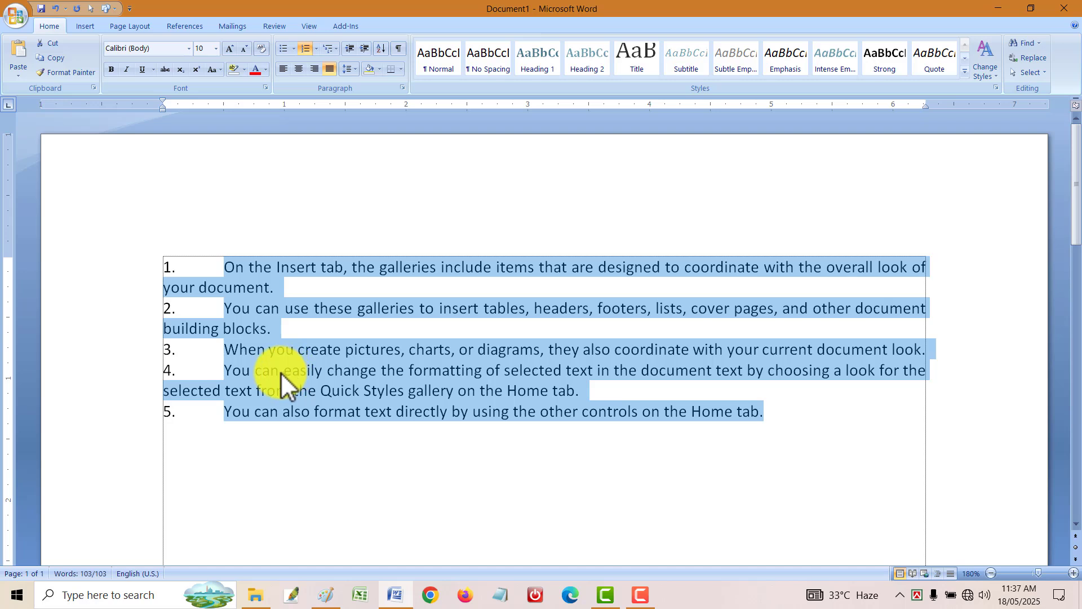
pyautogui.hotkey('ctrl', 't')
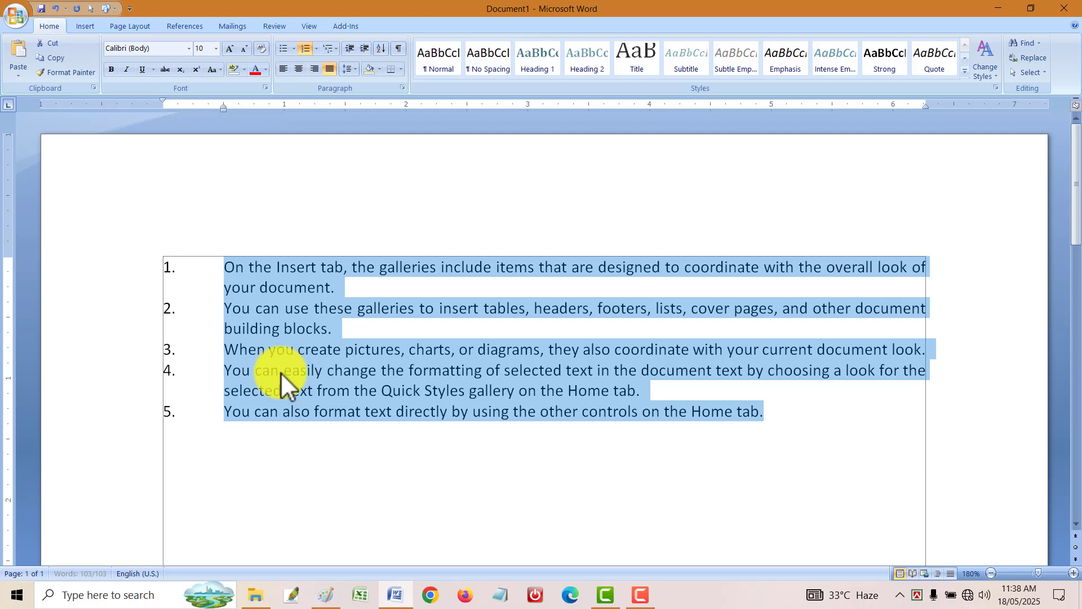
pyautogui.click(422, 556)
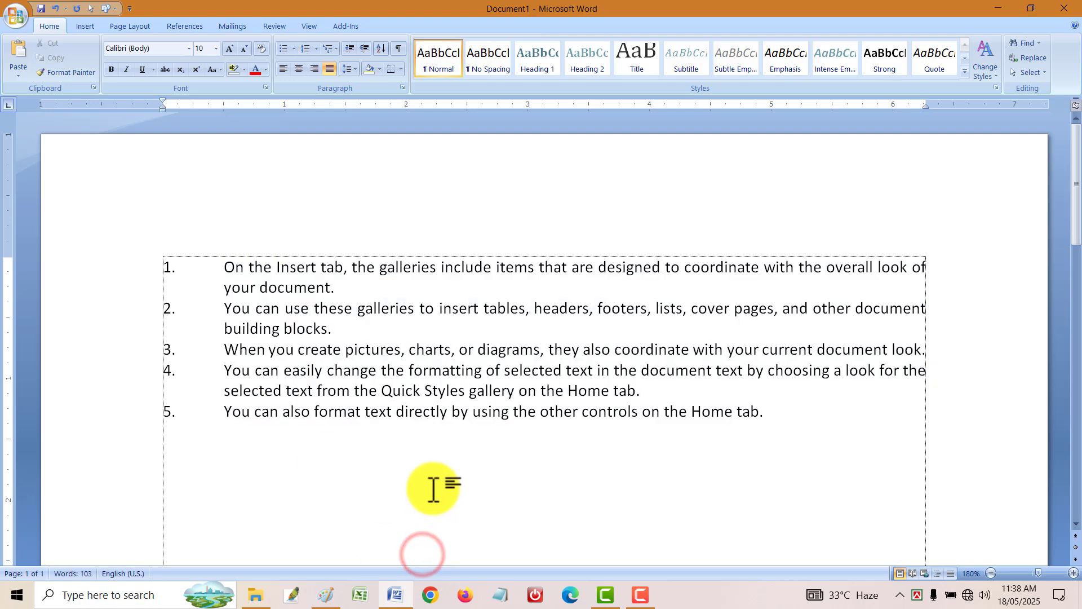
# - Left-align all five numbered items and clear the text selection
pyautogui.hotkey('ctrl', 'a')
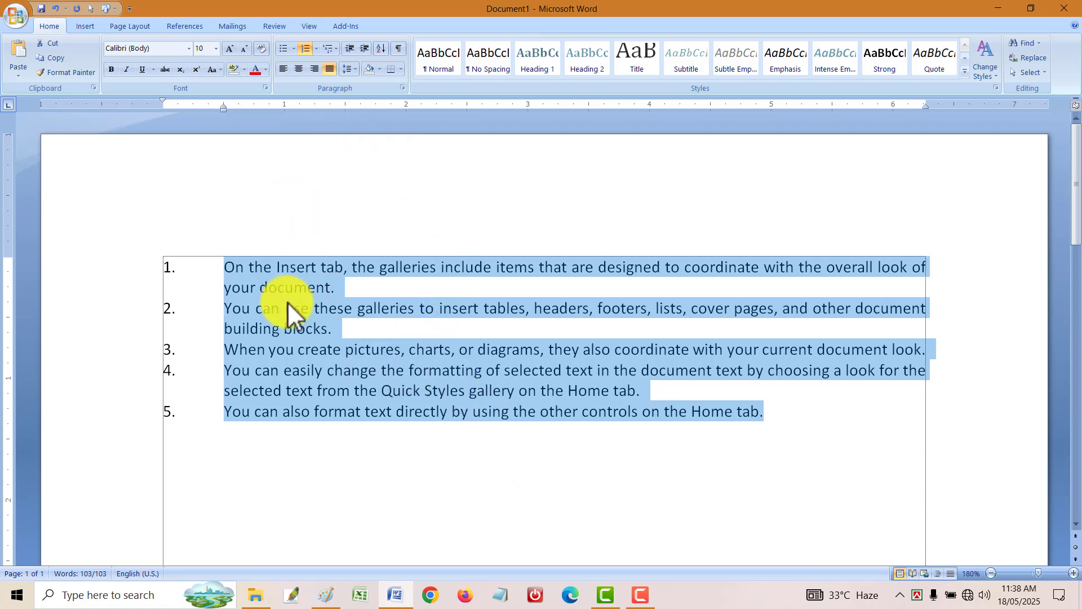
pyautogui.hotkey('ctrl', 'l')
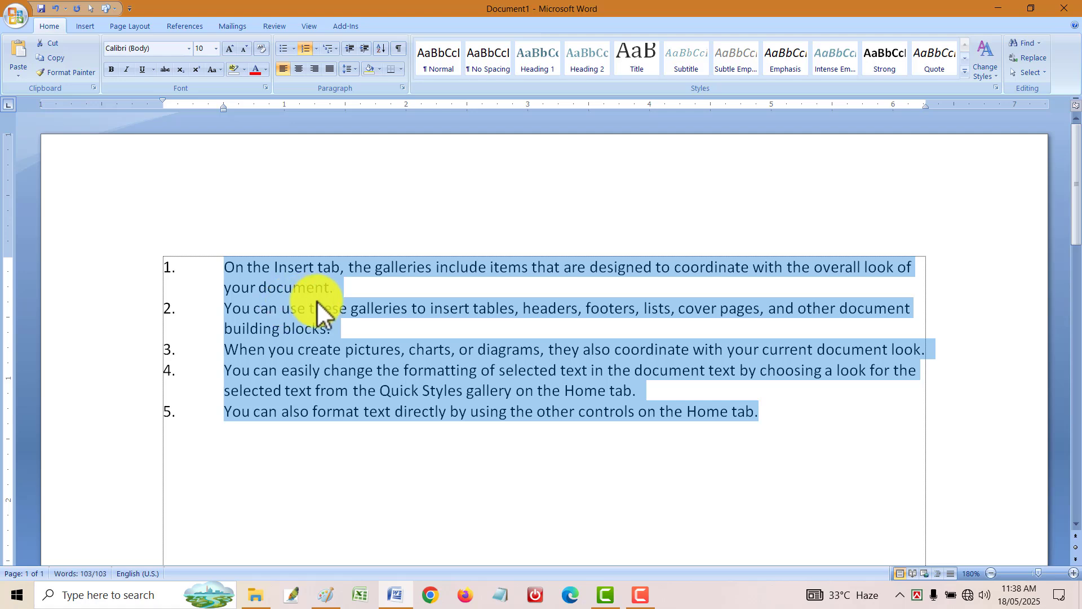
pyautogui.click(316, 304)
pyautogui.moveTo(350, 293); pyautogui.dragTo(42, 259)
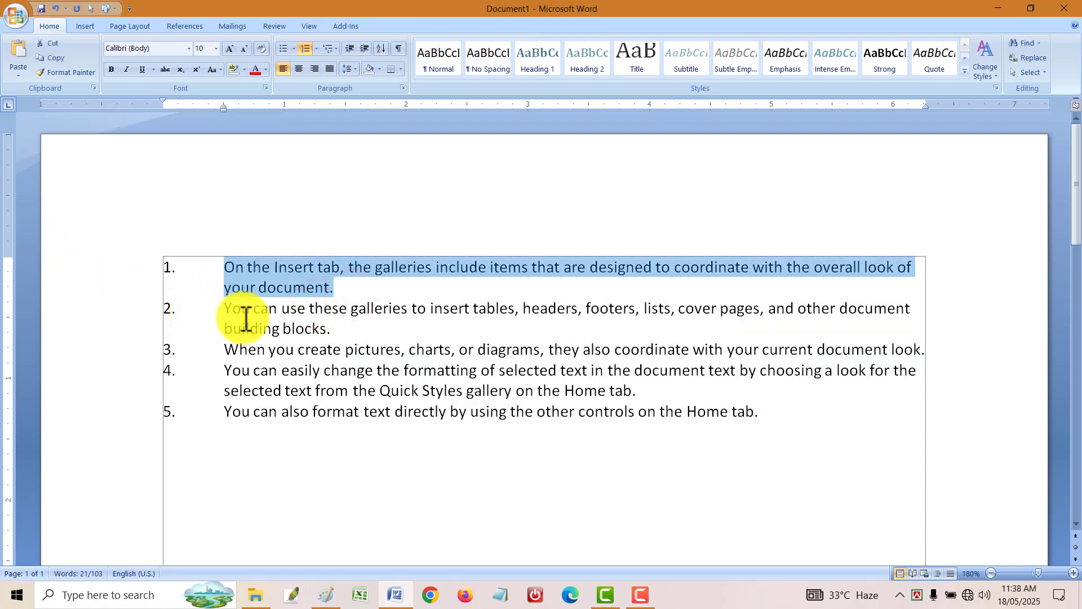
pyautogui.moveTo(348, 370); pyautogui.dragTo(381, 363)
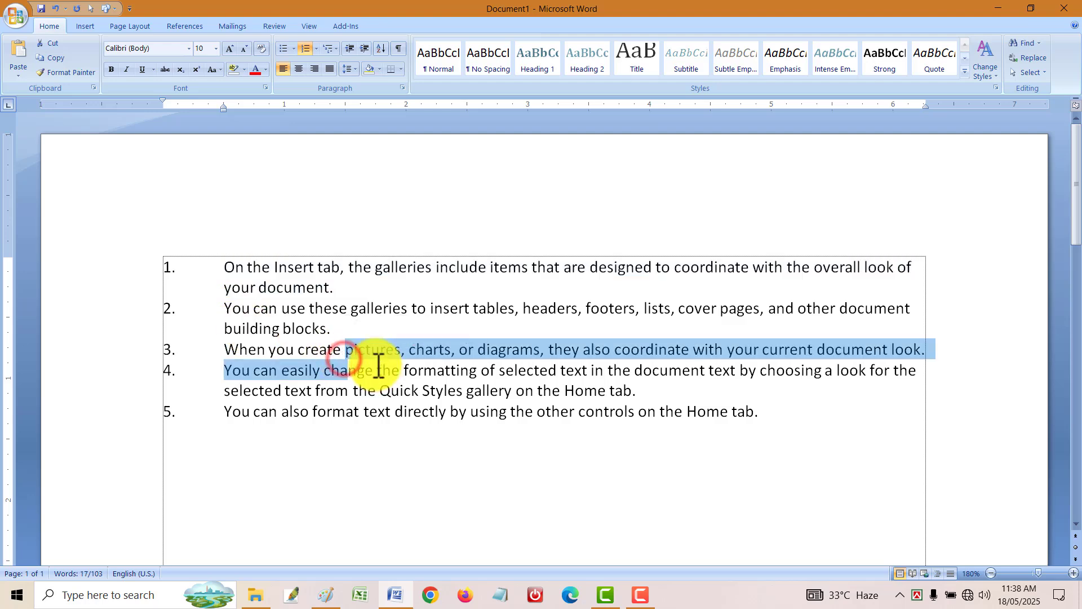
# - Increase the hanging indent of all five numbered items to 2.5 inches
pyautogui.hotkey('ctrl', 'a')
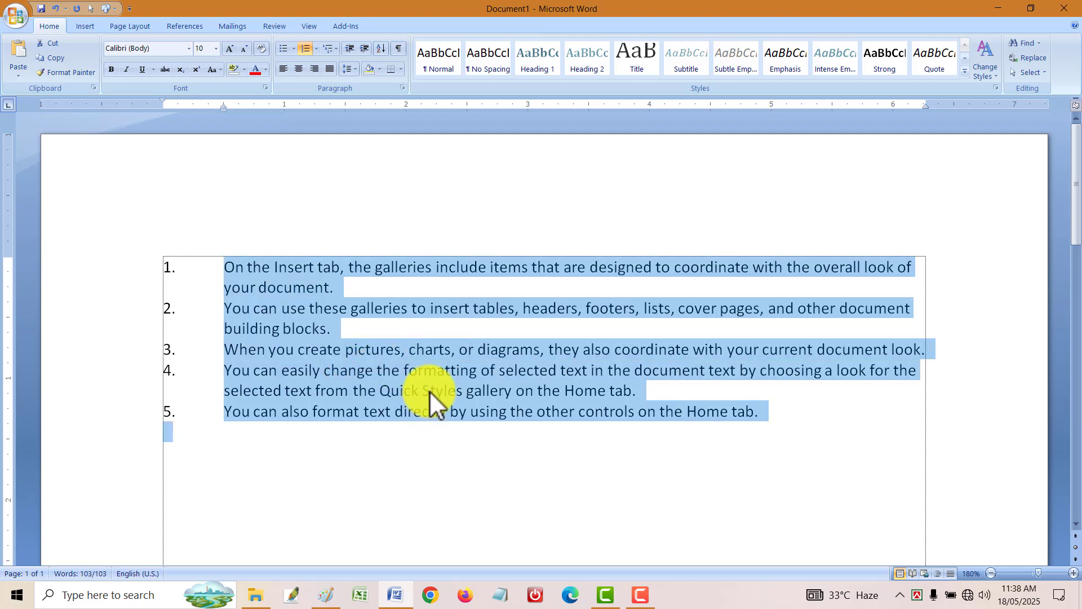
pyautogui.click(432, 394)
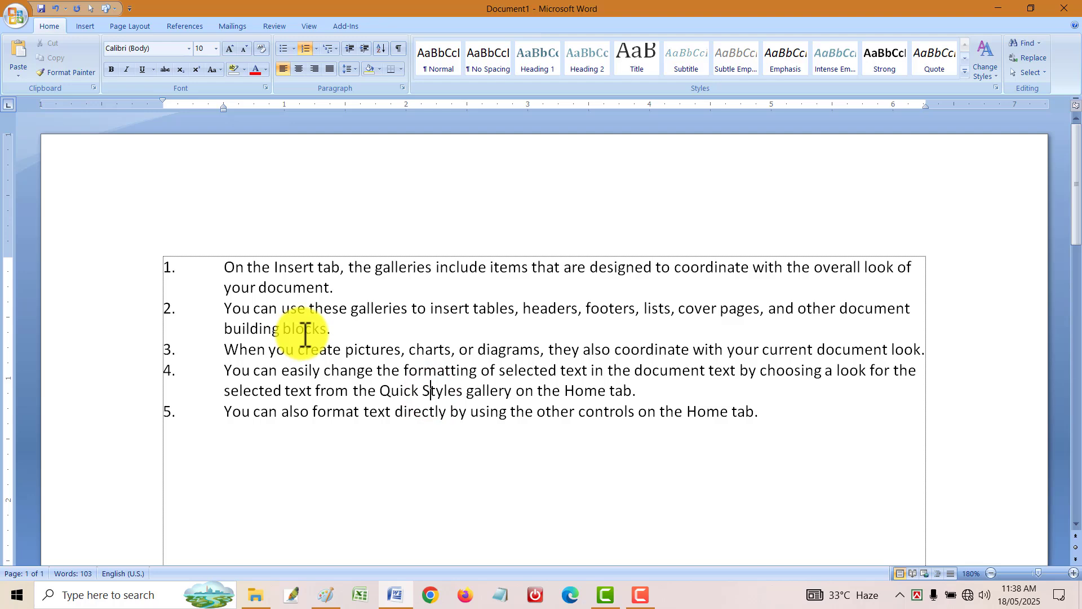
pyautogui.hotkey('ctrl', 'a')
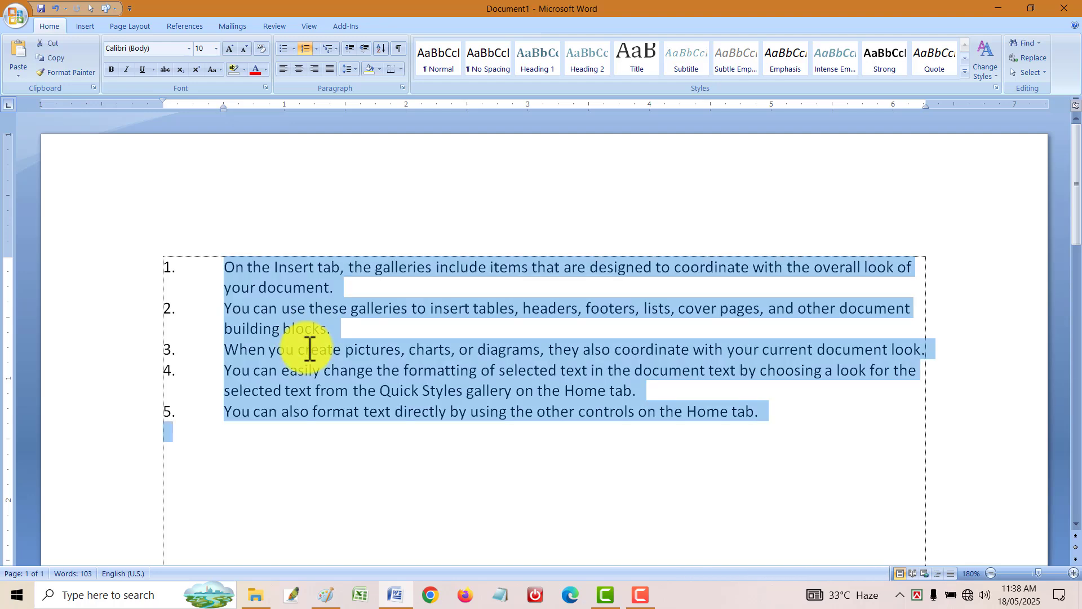
pyautogui.hotkey('ctrl', 't')
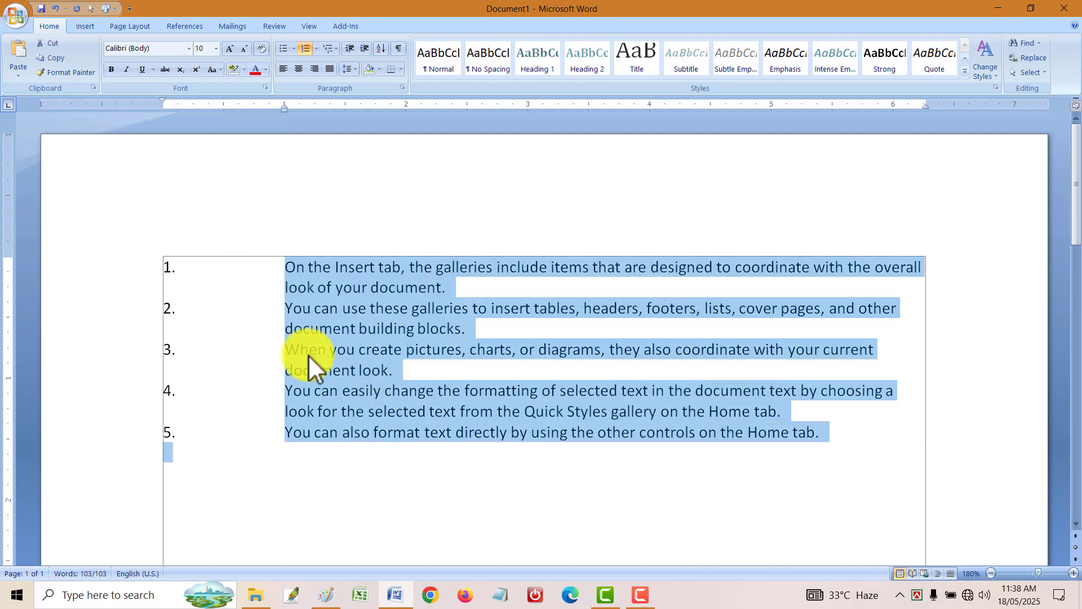
pyautogui.hotkey('ctrl', 't')
pyautogui.hotkey('ctrl', 't')
pyautogui.hotkey('ctrl', 't')
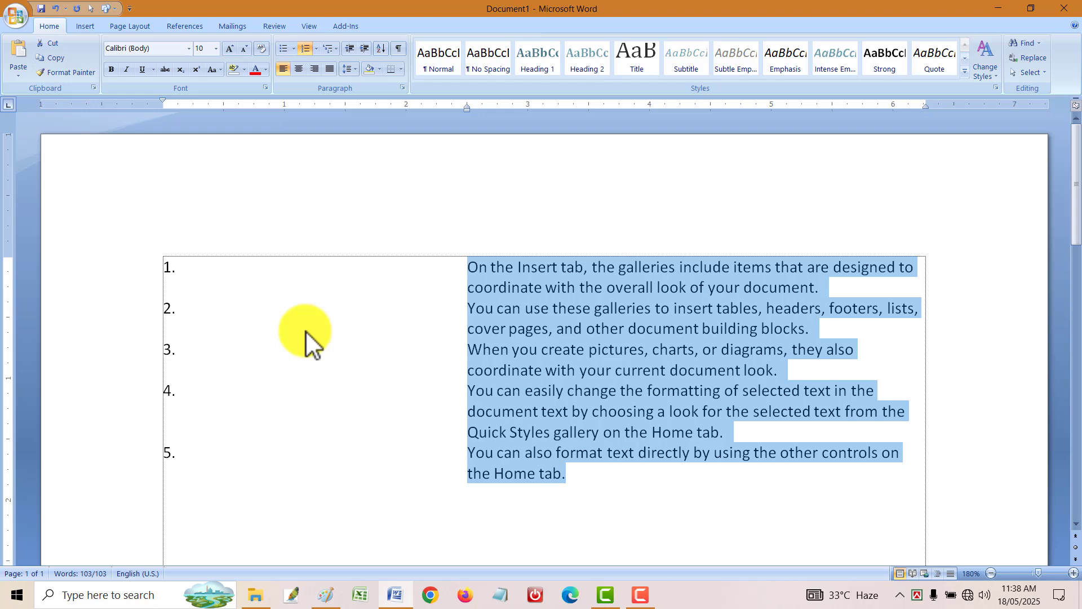
# - Reduce the hanging indent of all five numbered items by five levels to zero
pyautogui.hotkey('ctrl', 'shift', 't')
pyautogui.hotkey('ctrl', 'shift', 't')
pyautogui.hotkey('ctrl', 'shift', 't')
pyautogui.hotkey('ctrl', 'shift', 't')
pyautogui.hotkey('ctrl', 'shift', 't')
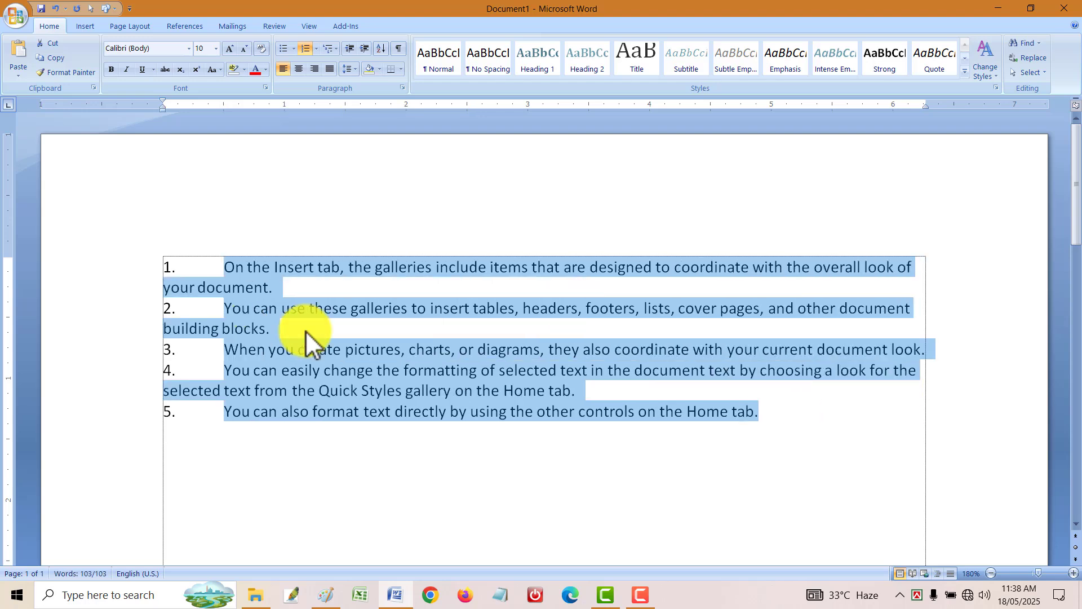
pyautogui.write('m')
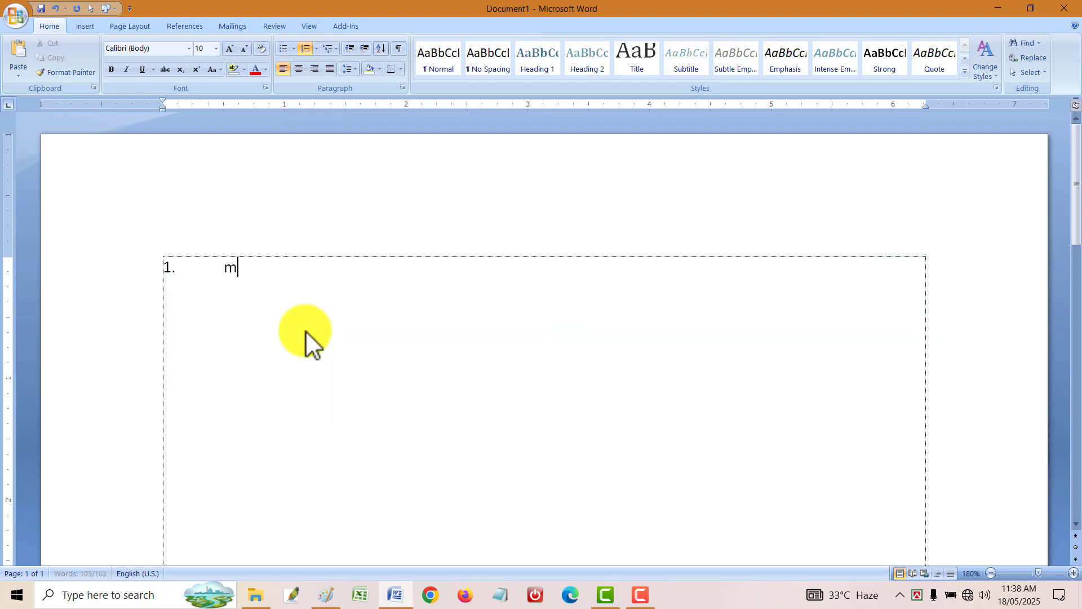
pyautogui.hotkey('ctrl', 'z')
pyautogui.write('m')
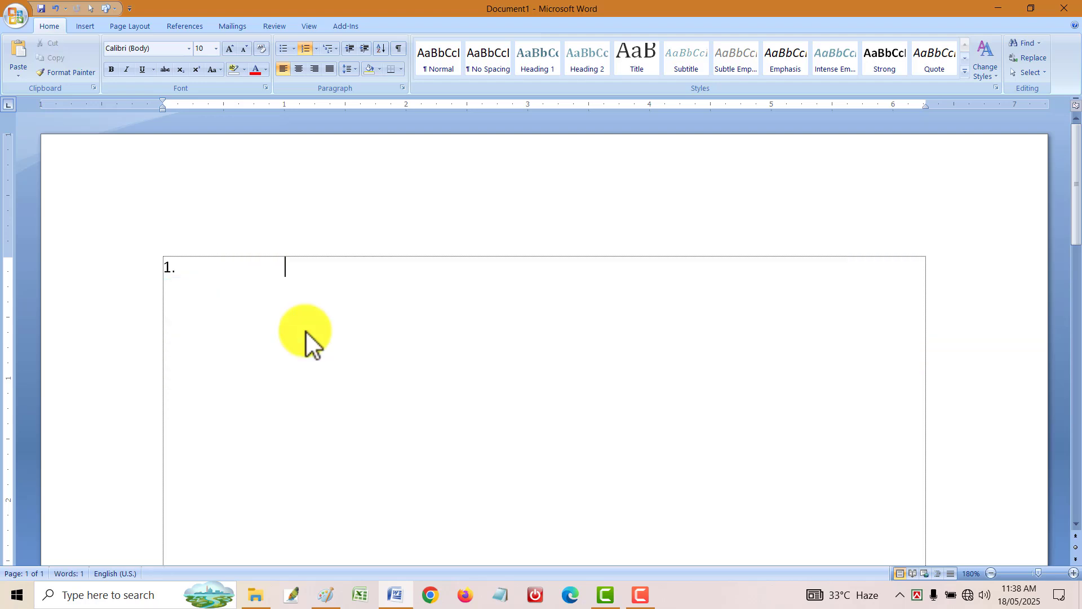
pyautogui.hotkey('ctrl', 'z')
pyautogui.write('m')
pyautogui.hotkey('ctrl', 'z')
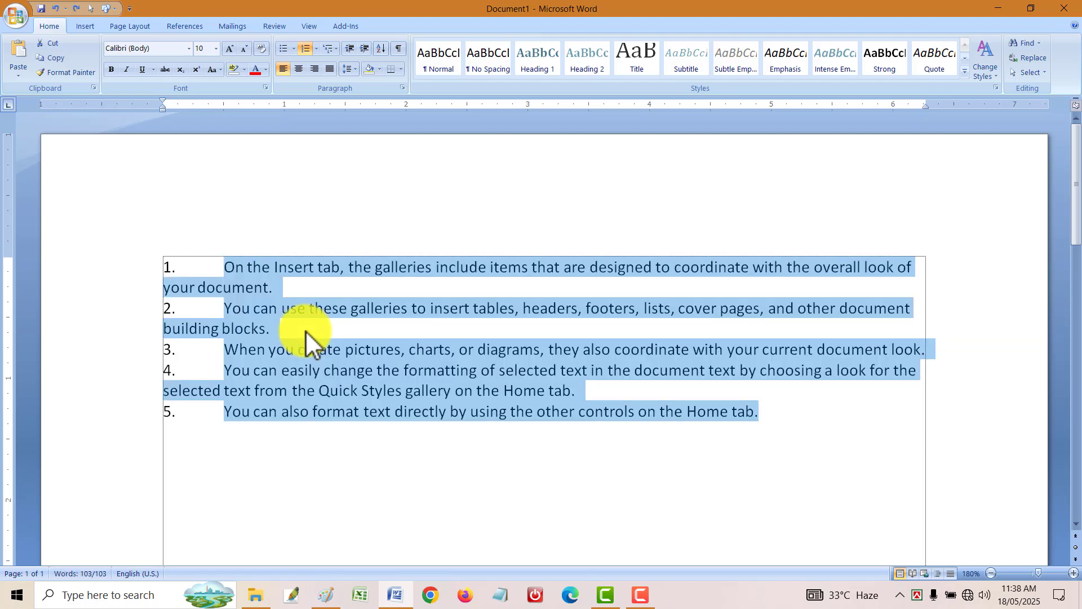
pyautogui.write('m')
pyautogui.hotkey('ctrl', 'z')
# - Increase the numbered items' hanging indent to 1 inch and reduce it by one level to 0.5 inch
pyautogui.hotkey('ctrl', 't')
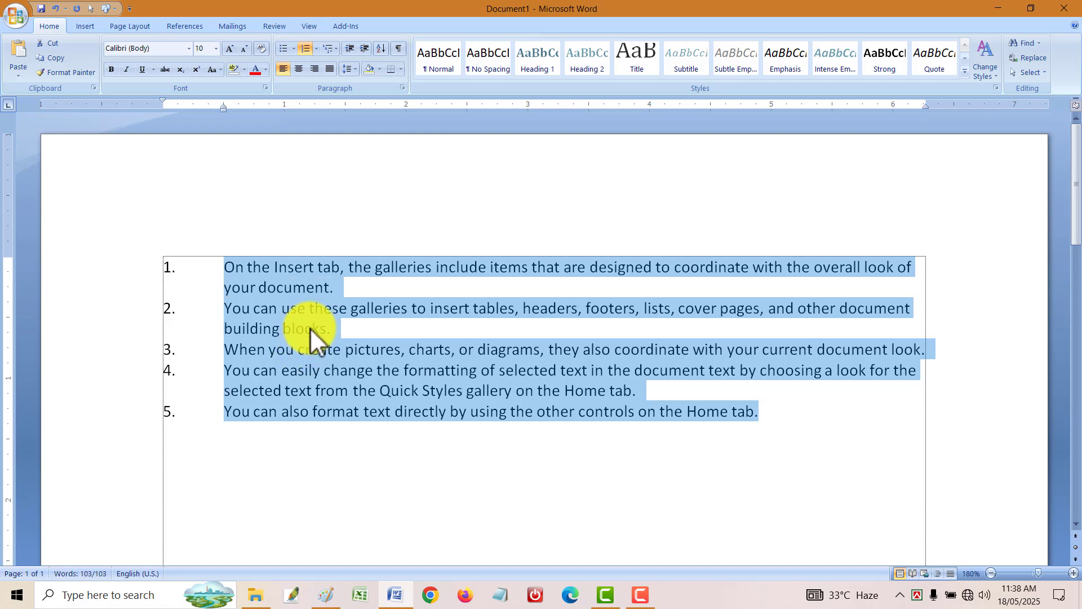
pyautogui.hotkey('ctrl', 't')
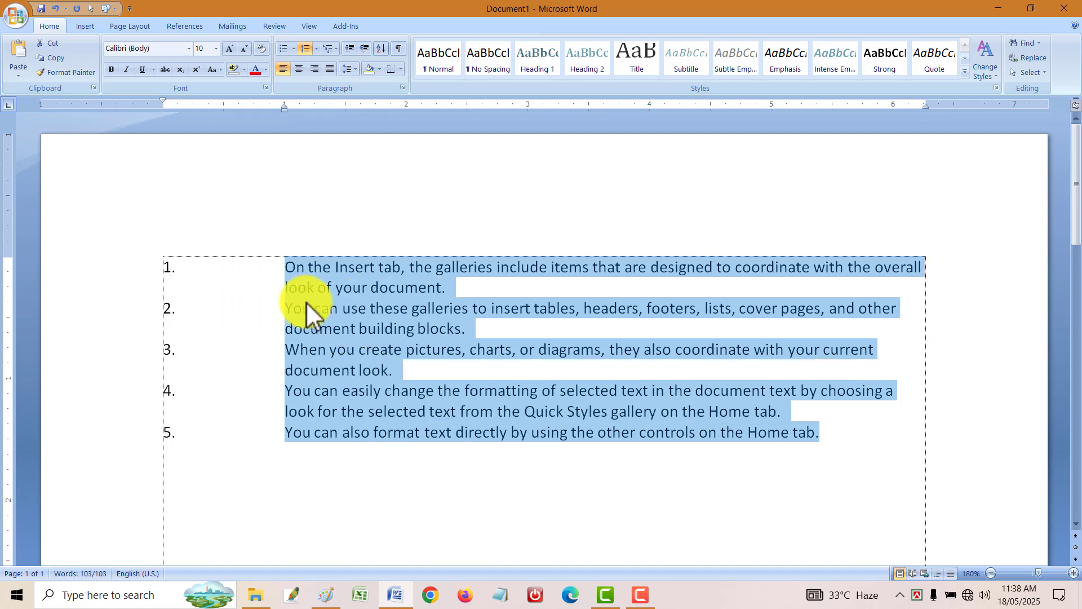
pyautogui.hotkey('ctrl', 'shift', 't')
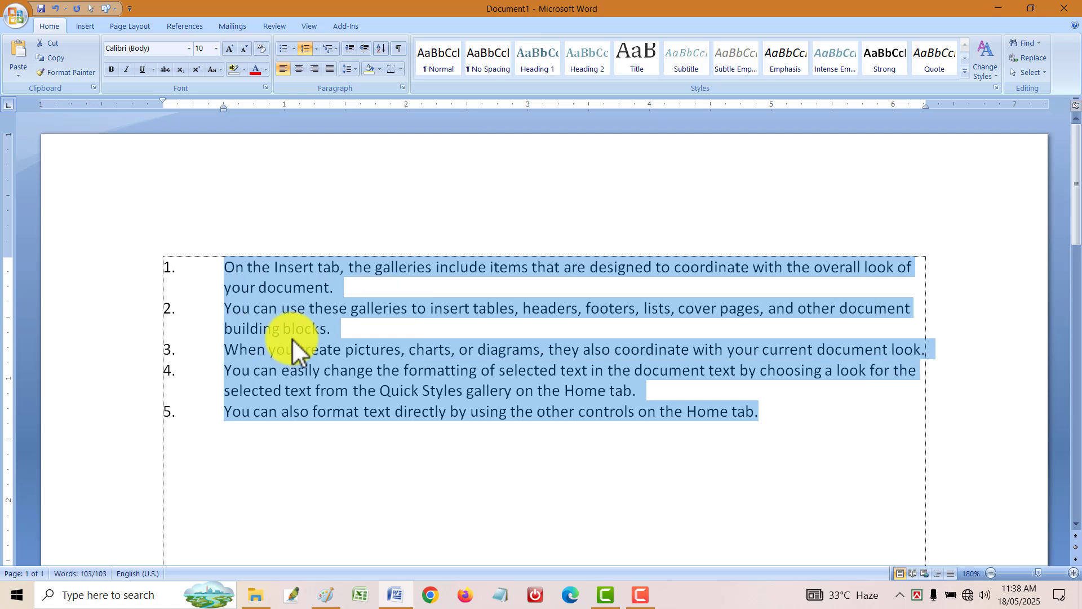
# - Add a left tab stop at about 0.25 inch for the numbered items and reduce their hanging indent to that stop
pyautogui.click(192, 105)
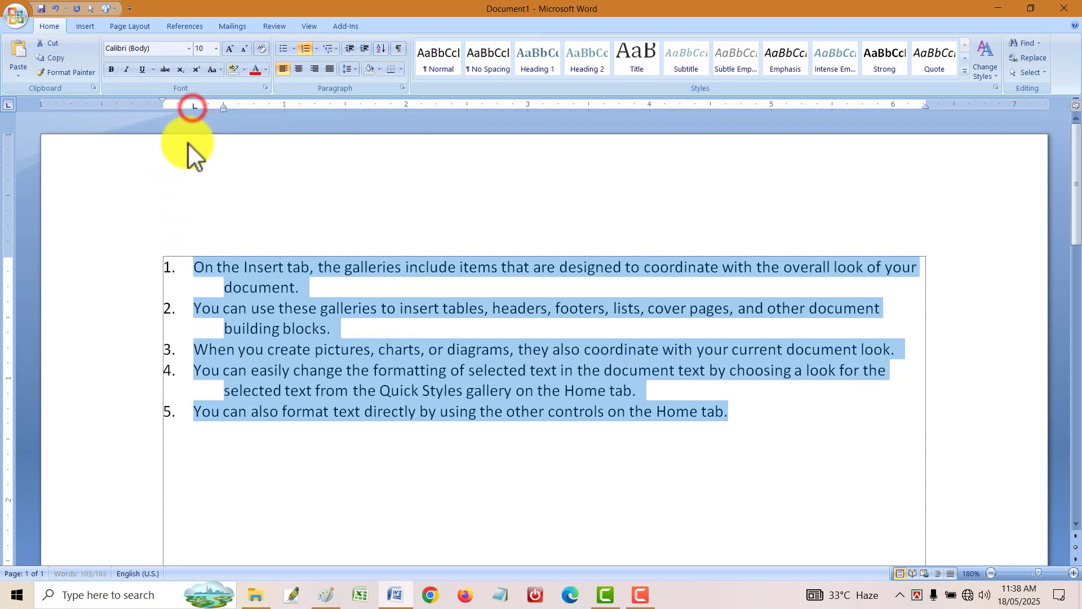
pyautogui.hotkey('ctrl', 'shift', 't')
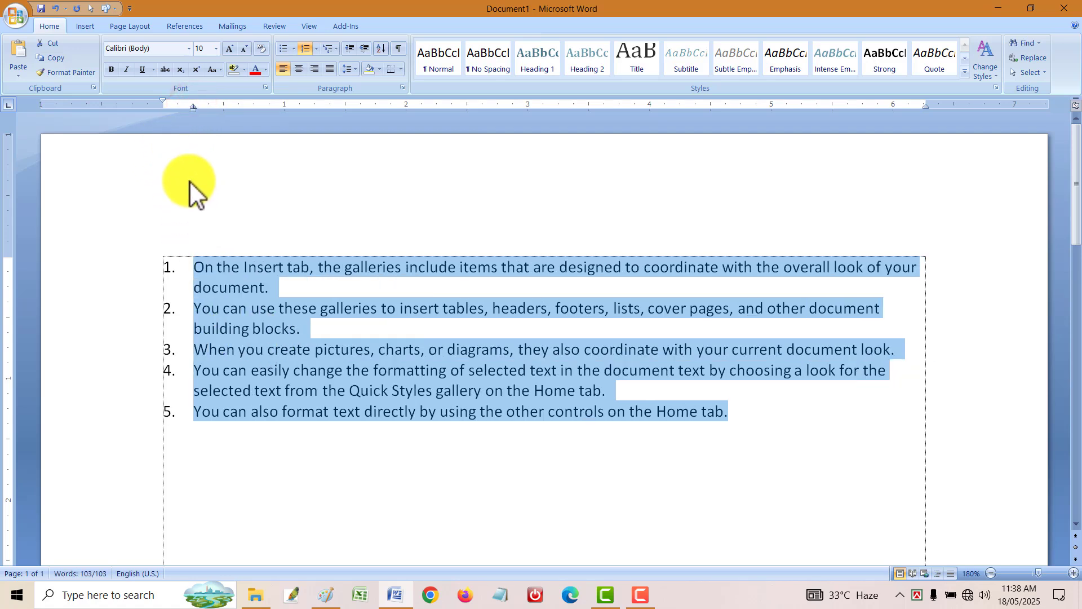
pyautogui.click(302, 374)
pyautogui.moveTo(85, 278); pyautogui.dragTo(112, 394)
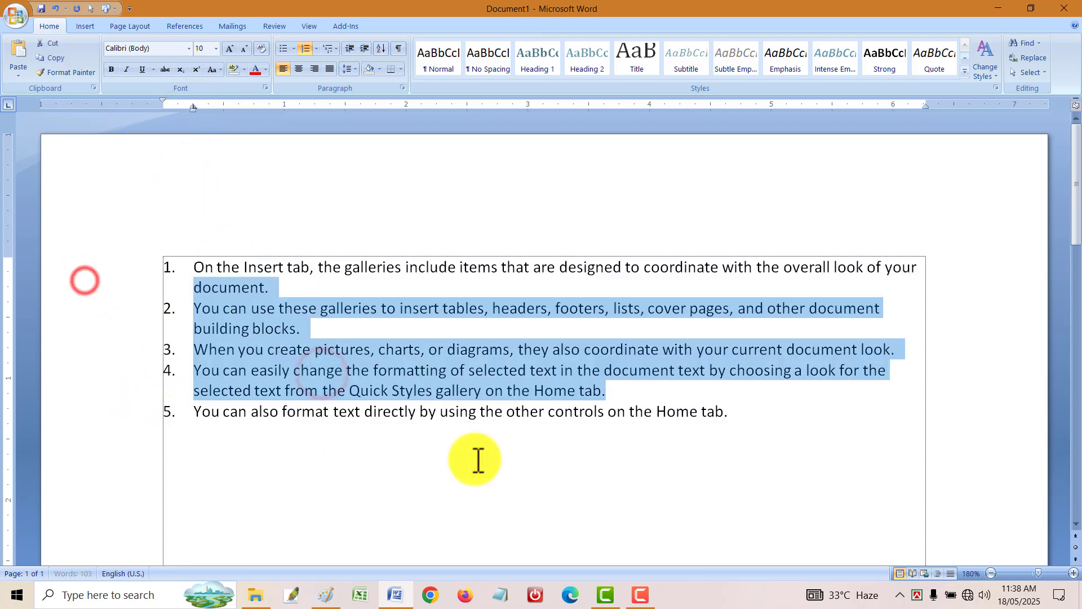
# - Delete the entire numbered list so the document is empty
pyautogui.click(830, 485)
pyautogui.hotkey('ctrl', 'a')
pyautogui.press('BackSpace')
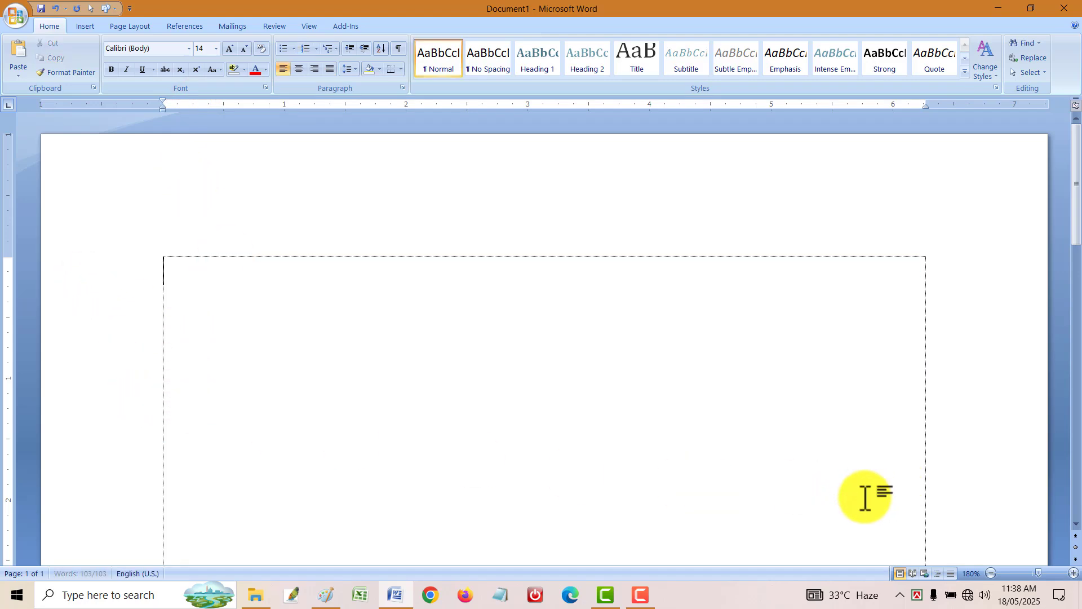
# - Enter short sample paragraphs reading "kjglsdkf", "gdfg", "dgdfgd" and "fg" on separate lines
pyautogui.write('kjglsdkf')
pyautogui.press('Return')
pyautogui.write('gdfg')
pyautogui.press('Return')
pyautogui.write('dgdfg')
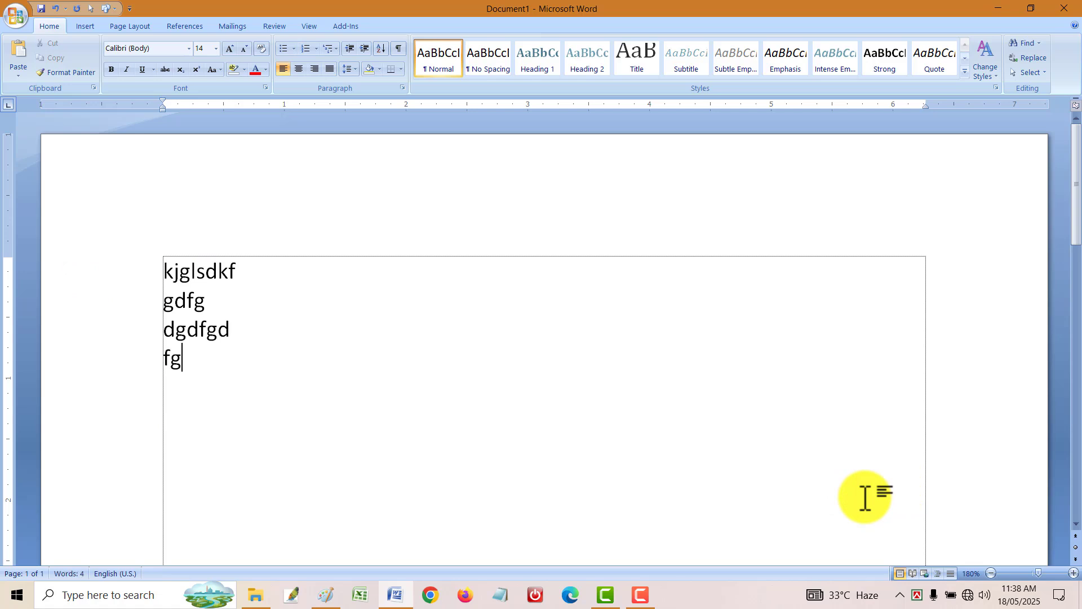
# - Indent all four text lines three levels
pyautogui.hotkey('ctrl', 'a')
pyautogui.hotkey('ctrl', 'm')
pyautogui.hotkey('ctrl', 'm')
pyautogui.hotkey('ctrl', 'm')
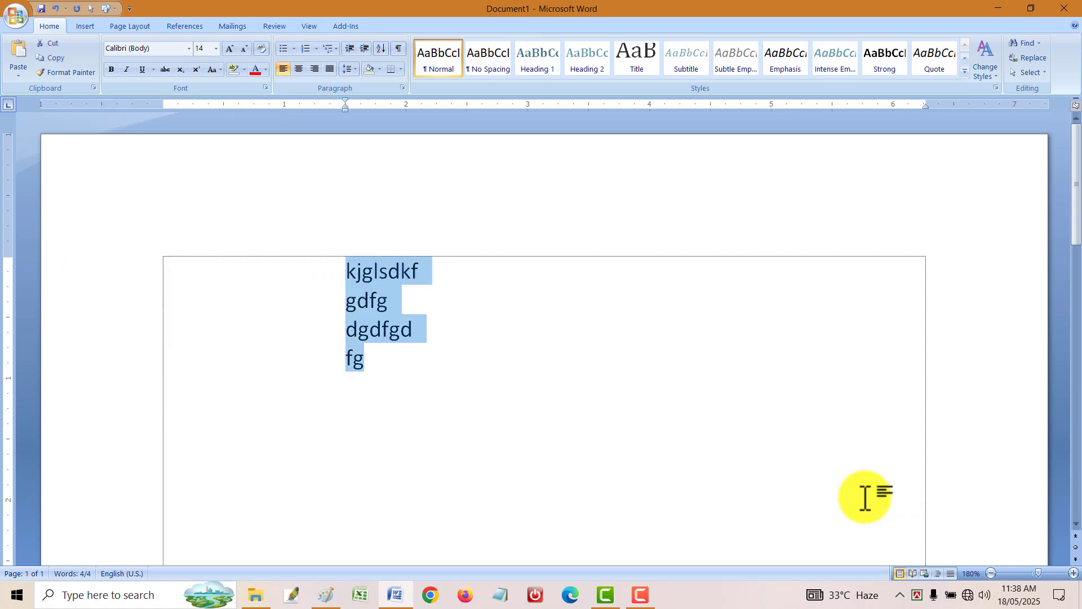
# - Turn the four selected lines into a numbered list and indent the list further
pyautogui.click(307, 50)
pyautogui.hotkey('ctrl', 'm')
pyautogui.hotkey('ctrl', 'm')
pyautogui.hotkey('ctrl', 'm')
pyautogui.hotkey('ctrl', 'm')
pyautogui.hotkey('ctrl', 'm')
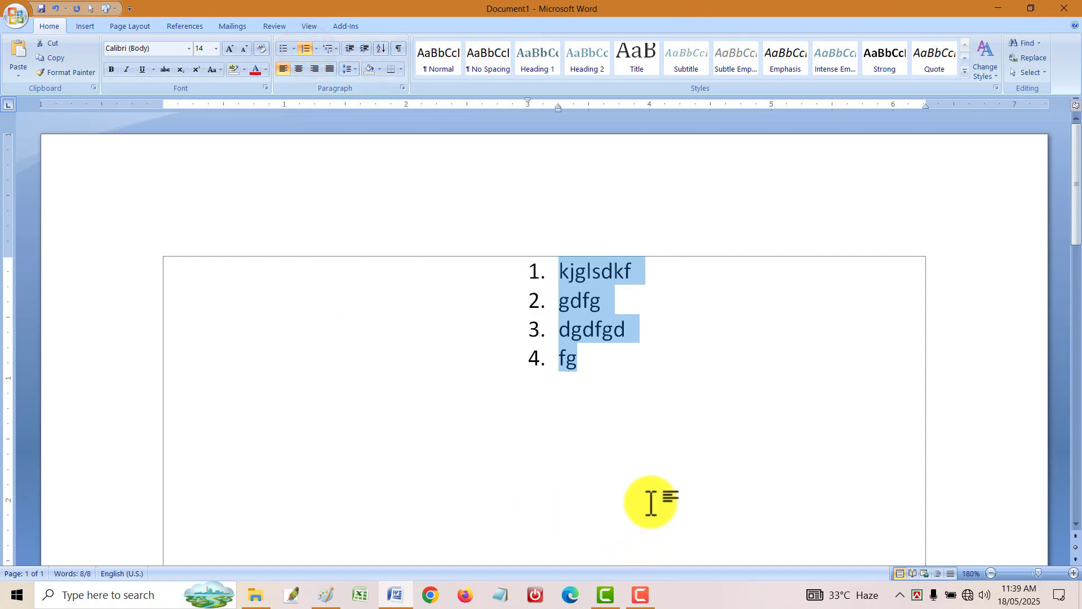
# - Decrease the numbered list's indent and apply a hanging indent to move the text away from the numbers
pyautogui.hotkey('ctrl', 'shift', 'm')
pyautogui.hotkey('ctrl', 'shift', 'm')
pyautogui.hotkey('ctrl', 'shift', 'm')
pyautogui.hotkey('ctrl', 'shift', 'm')
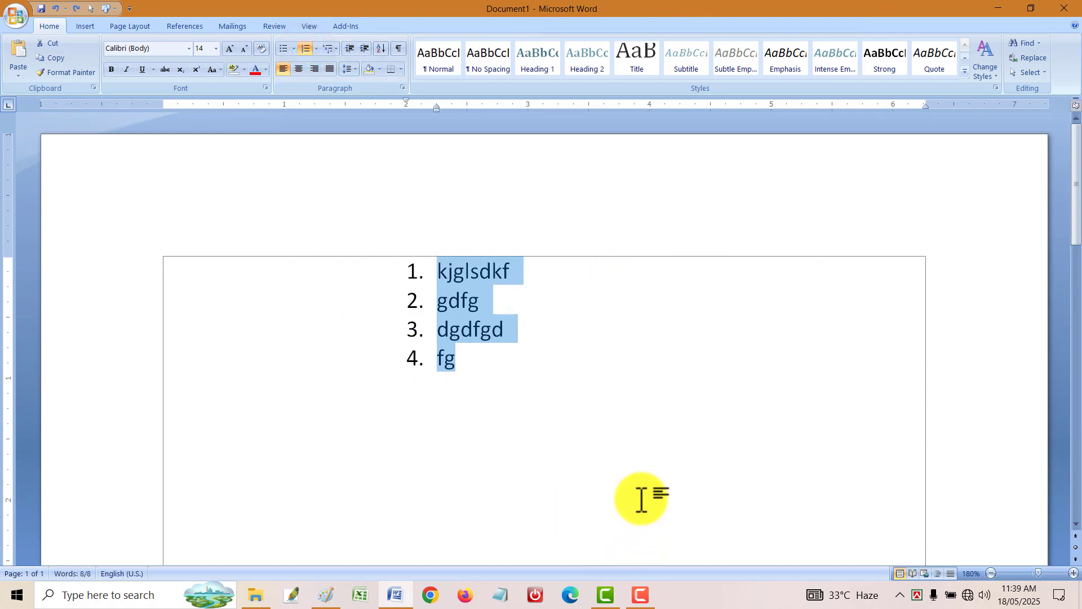
pyautogui.hotkey('ctrl', 't')
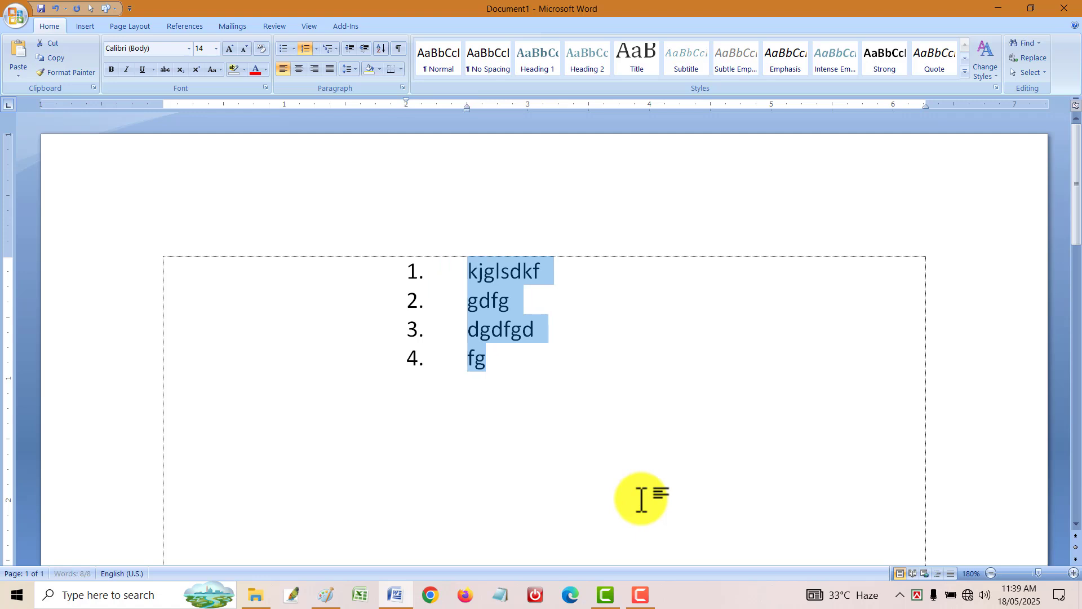
# - Add a fifth item "xd" at the end of the numbered list
pyautogui.click(639, 497)
pyautogui.hotkey('ctrl', 'a')
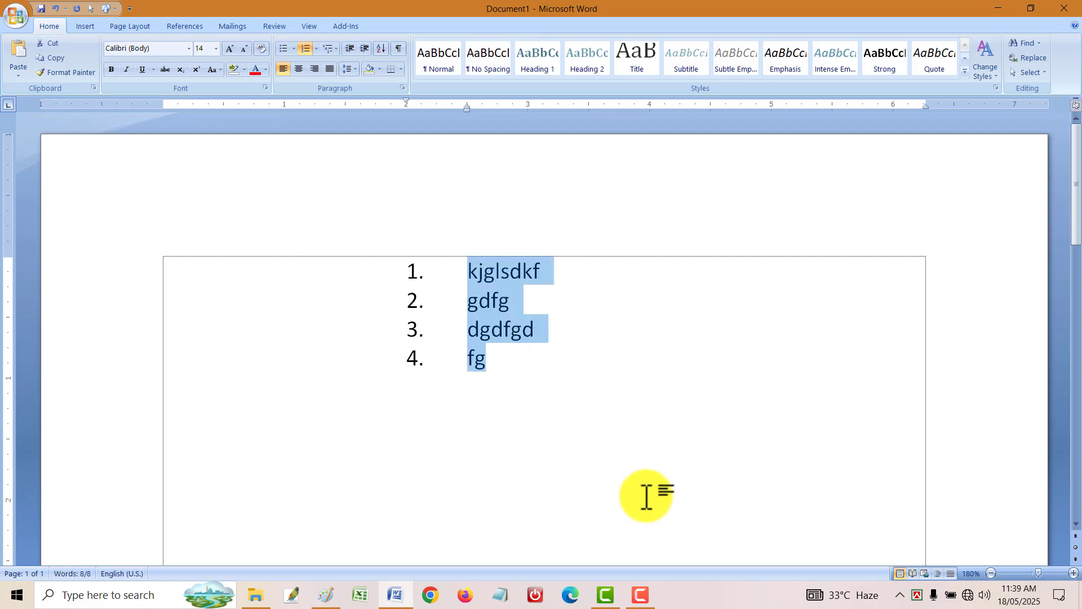
pyautogui.click(615, 392)
pyautogui.press('Return')
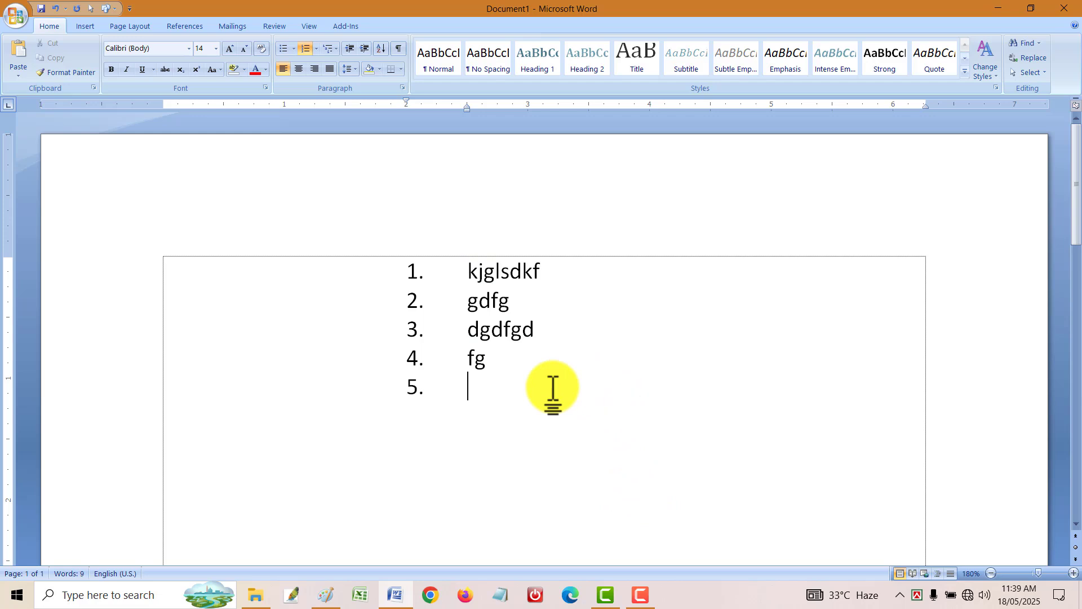
# - Delete the entire numbered list from the document
pyautogui.hotkey('ctrl', 'a')
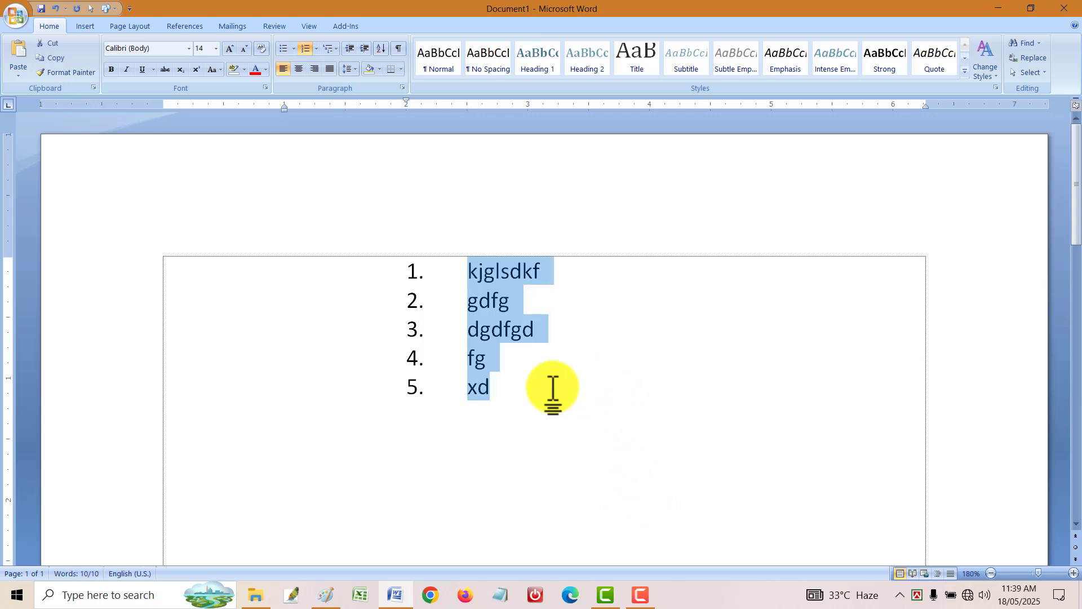
pyautogui.press('Delete')
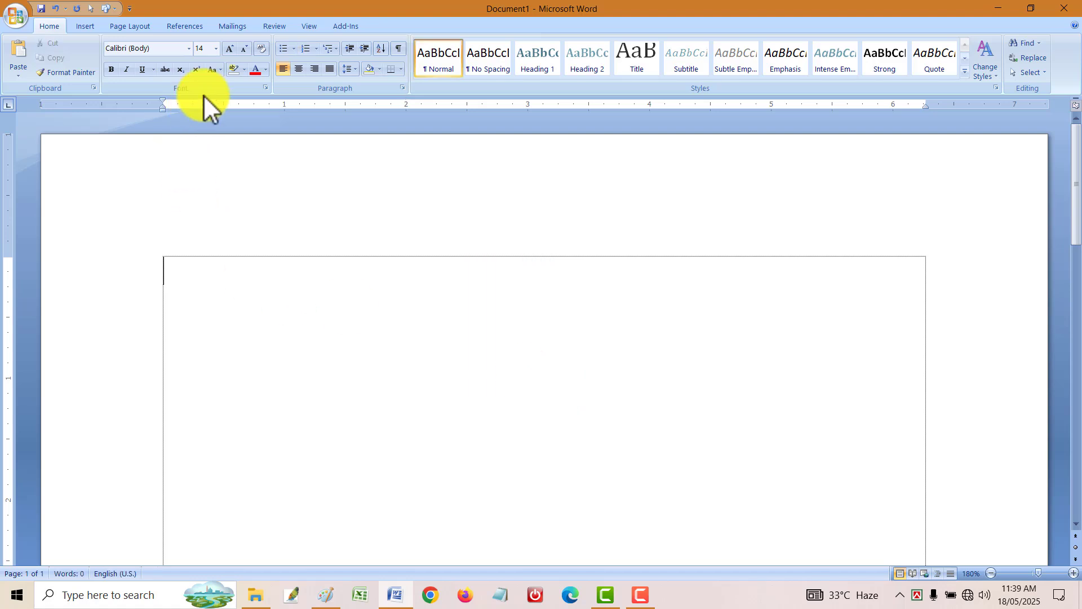
# - Open the full font settings, try the Bold style and several fonts, and choose Agency FB
pyautogui.click(265, 87)
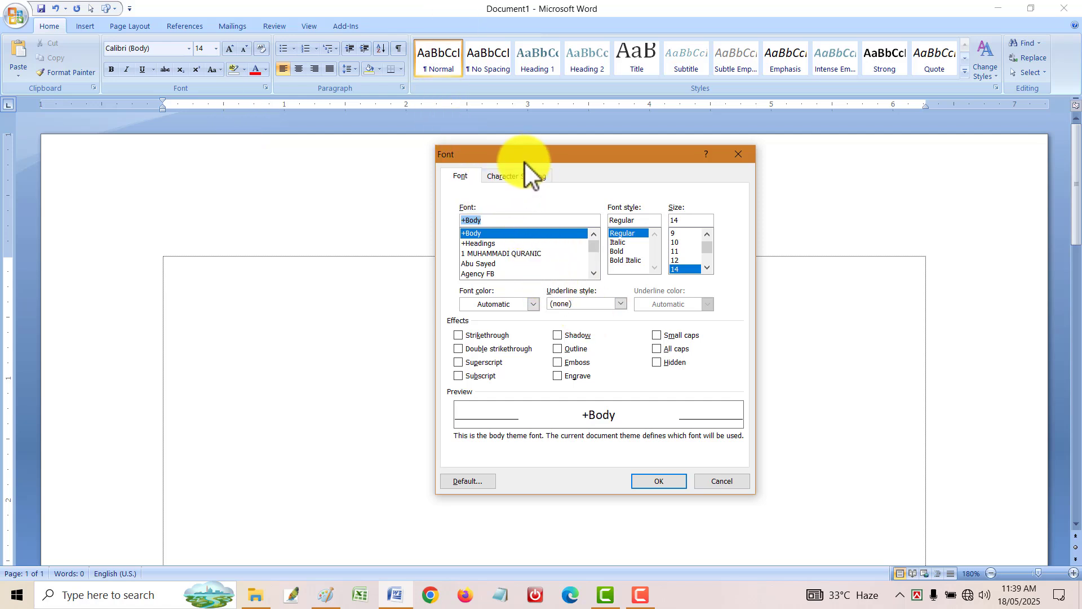
pyautogui.moveTo(527, 158); pyautogui.dragTo(501, 155)
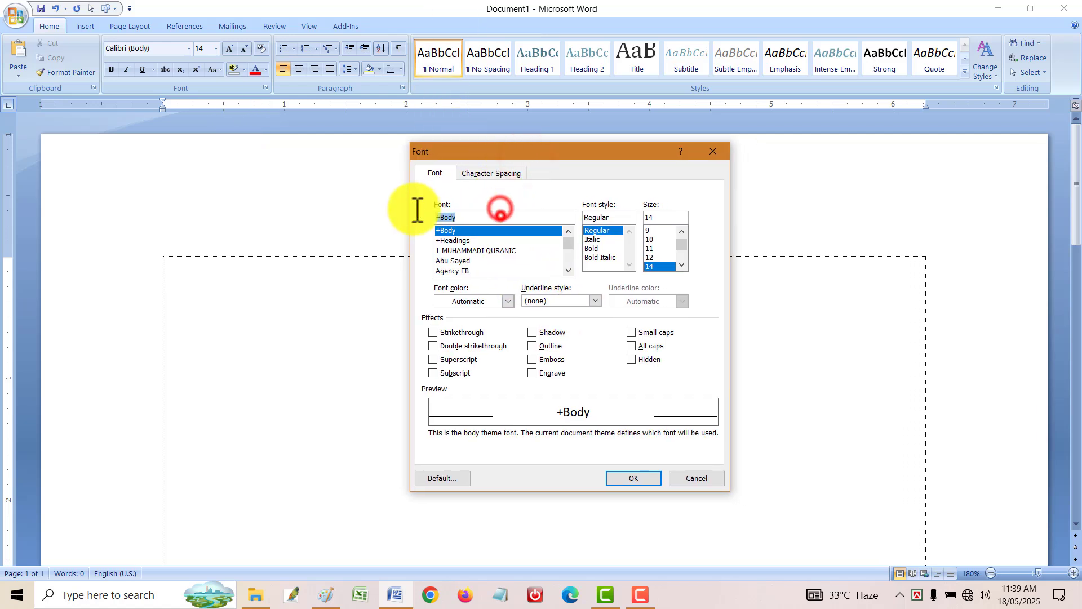
pyautogui.click(607, 218)
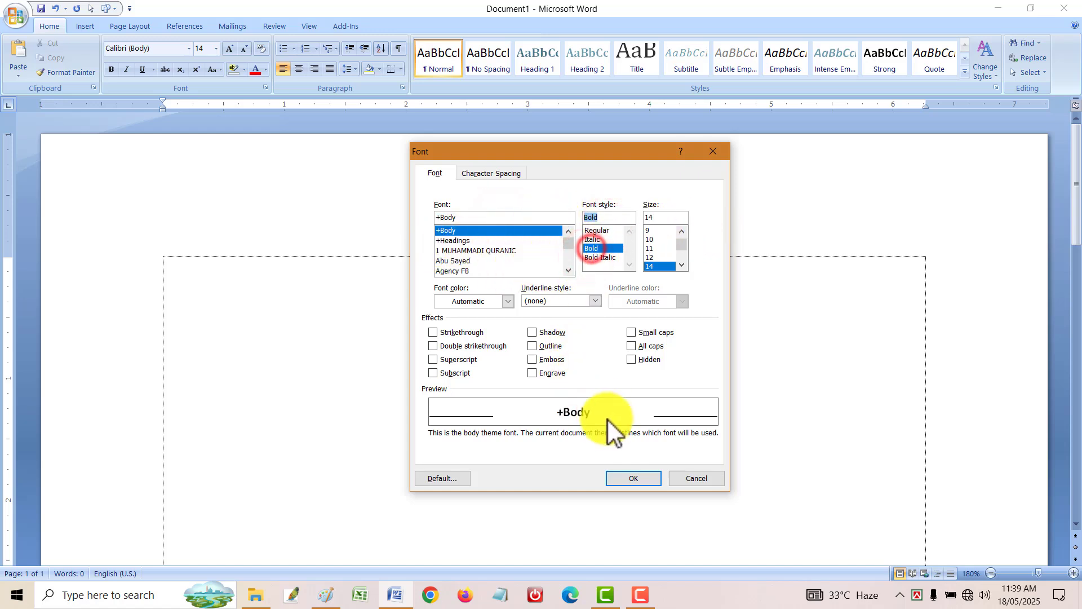
pyautogui.click(482, 250)
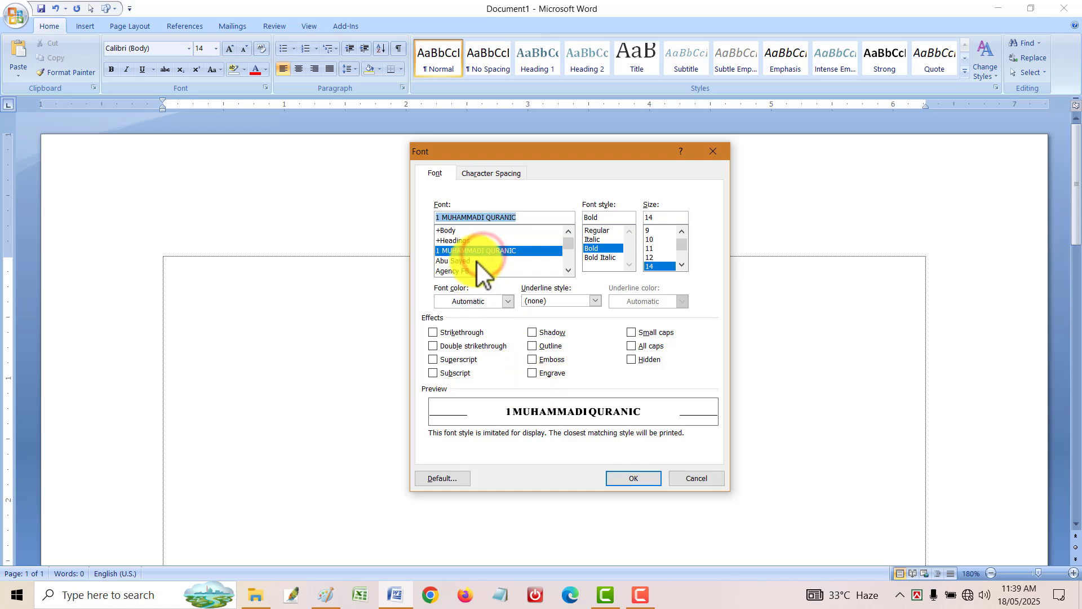
pyautogui.click(476, 260)
pyautogui.click(469, 271)
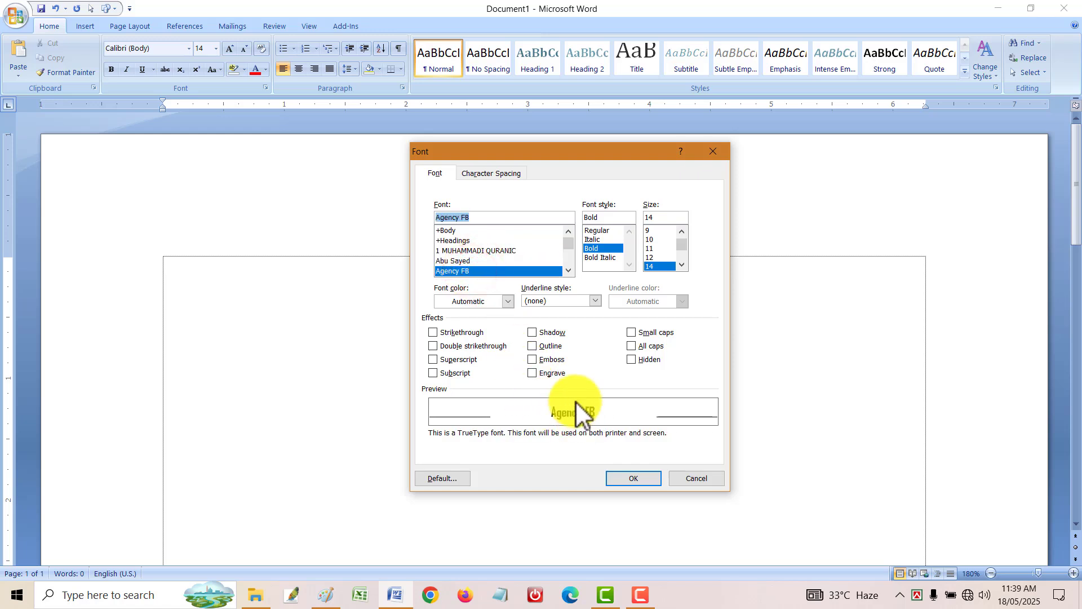
# - Set the font style to Bold Italic and the font size to 24 in the font settings
pyautogui.click(596, 229)
pyautogui.click(592, 239)
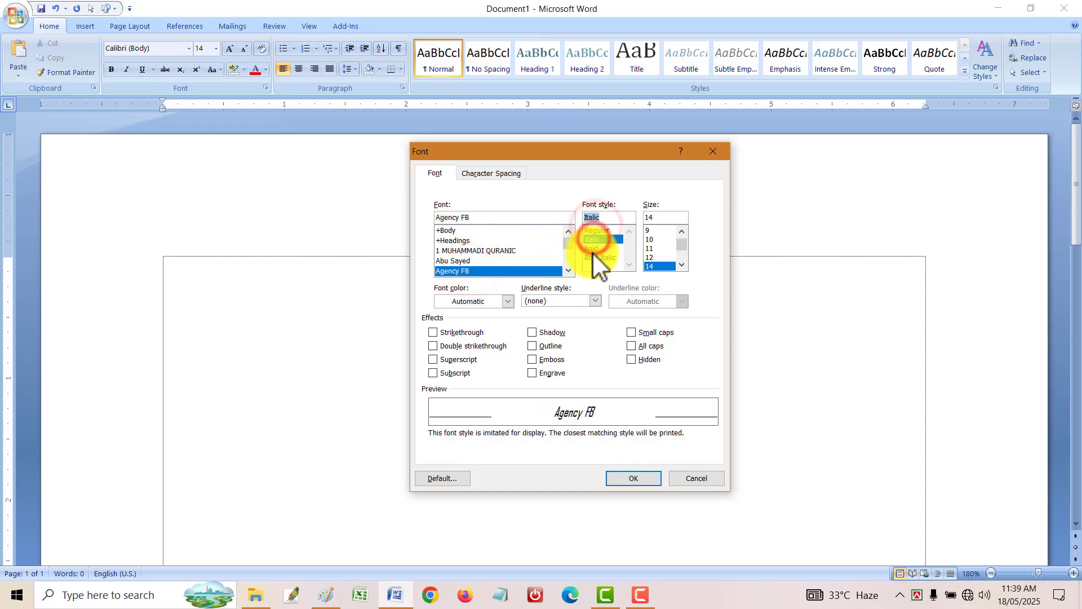
pyautogui.click(594, 257)
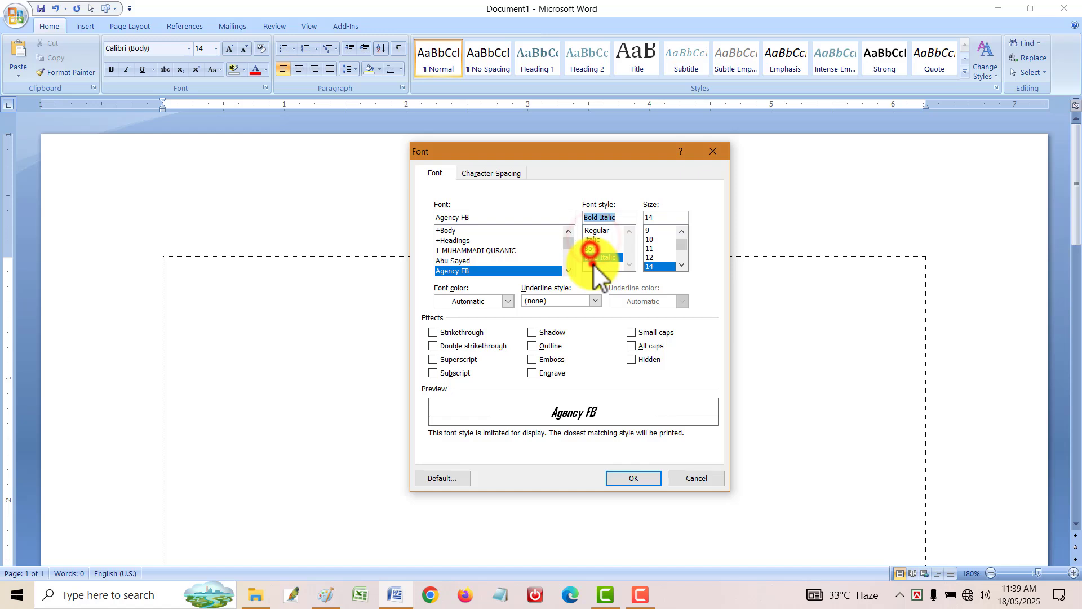
pyautogui.click(674, 219)
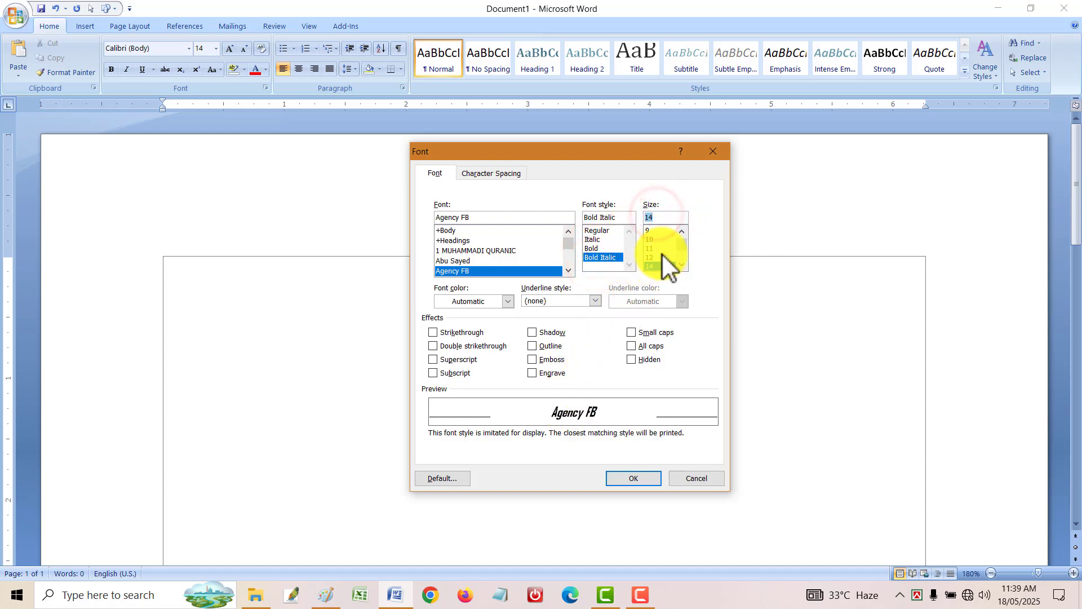
pyautogui.scroll(-1, 650, 242)
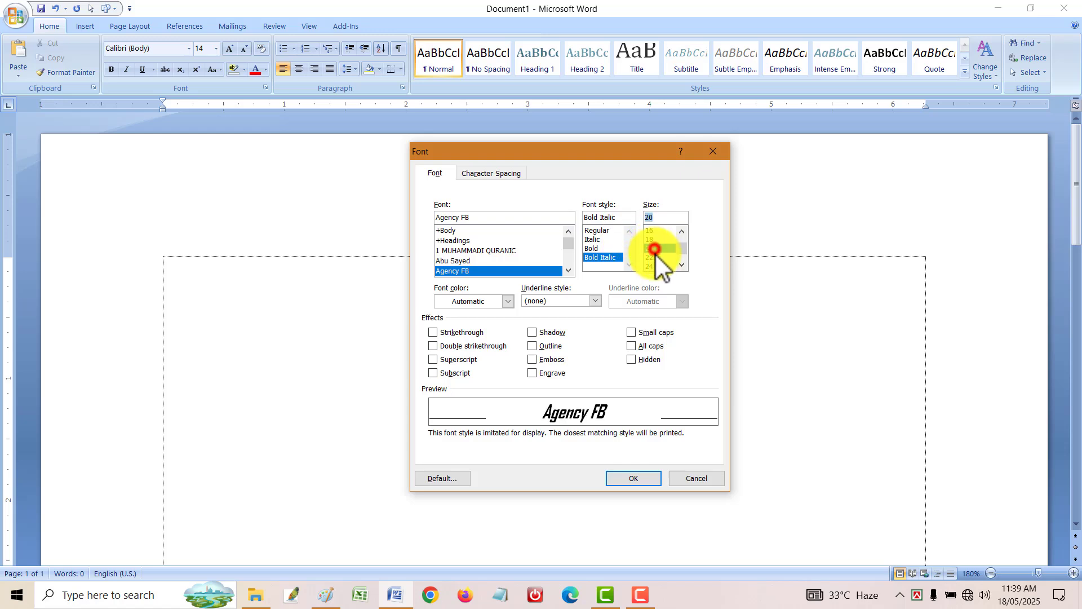
pyautogui.click(652, 265)
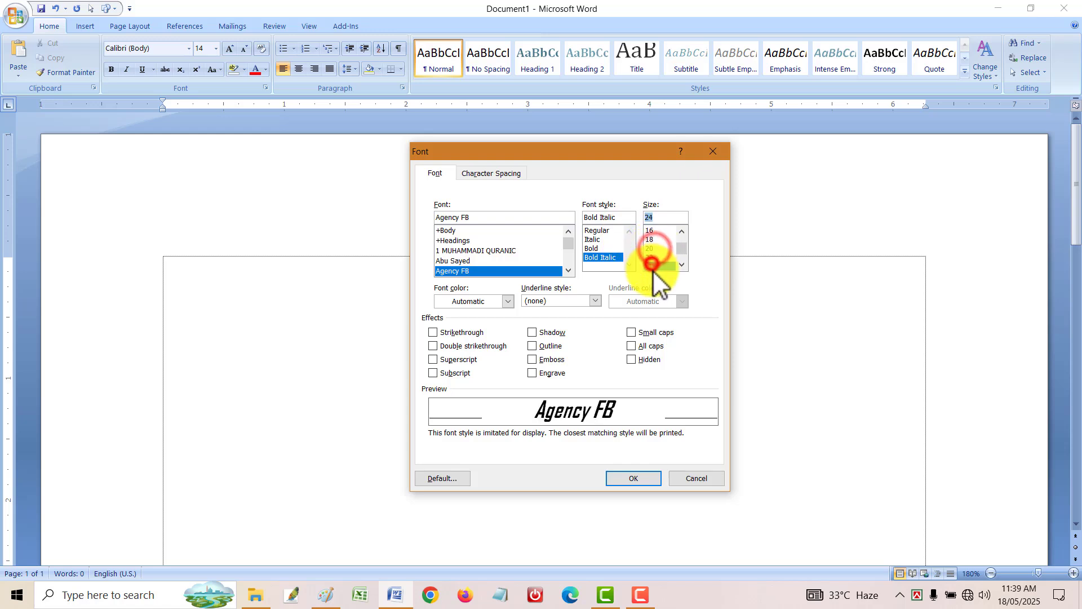
# - Preview the strikethrough, double strikethrough, superscript and subscript effects one at a time, switching each off again
pyautogui.click(451, 334)
pyautogui.click(452, 333)
pyautogui.click(460, 347)
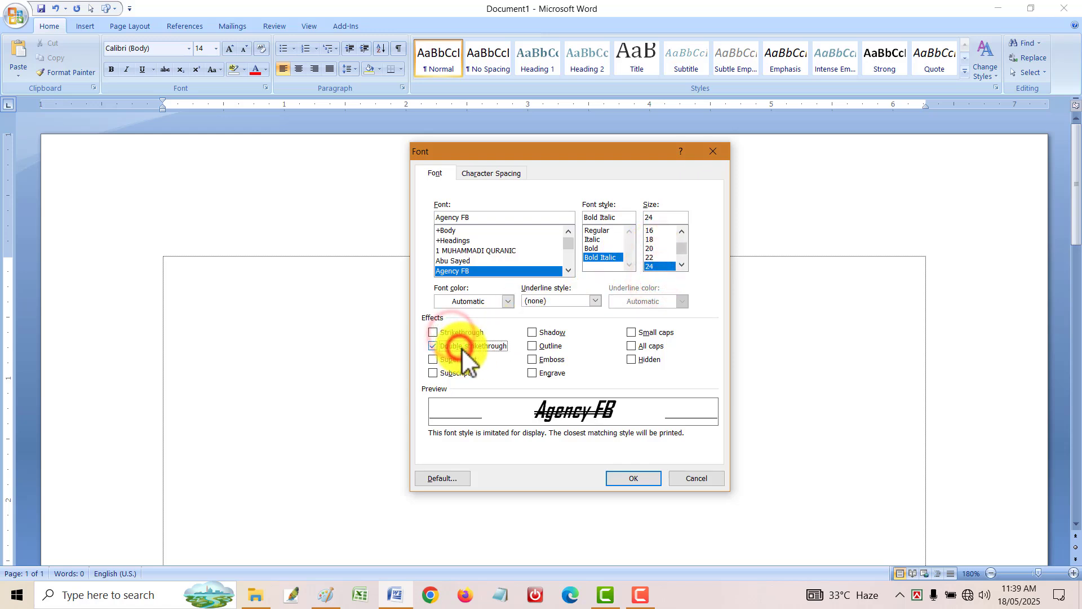
pyautogui.click(461, 347)
pyautogui.click(465, 359)
pyautogui.click(465, 361)
pyautogui.click(463, 372)
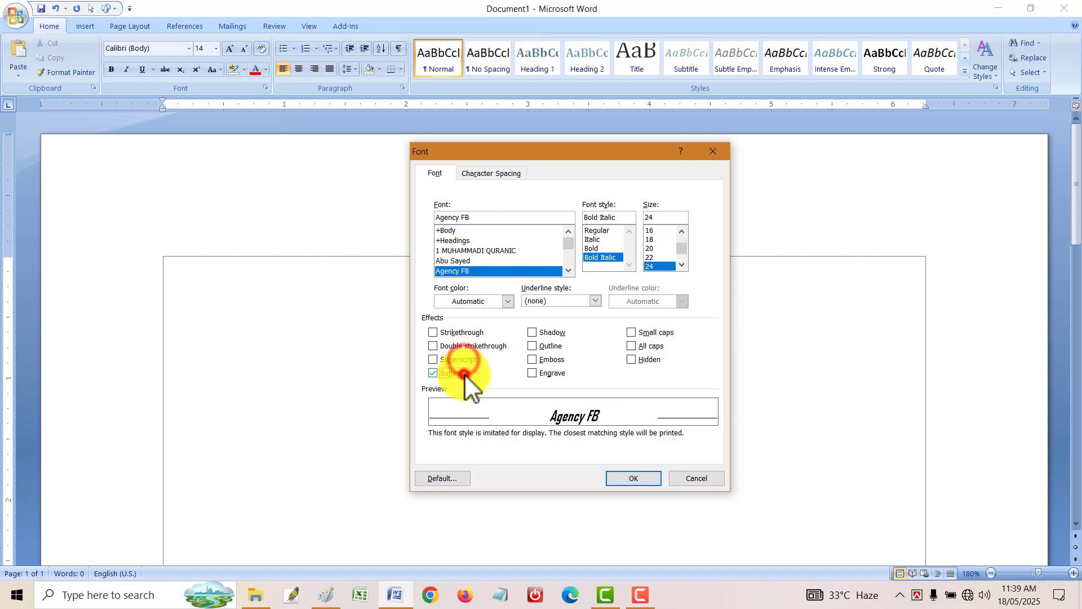
pyautogui.click(463, 373)
# - Preview the shadow, outline, emboss and engrave effects one at a time, switching each off again
pyautogui.click(545, 334)
pyautogui.click(546, 334)
pyautogui.click(550, 342)
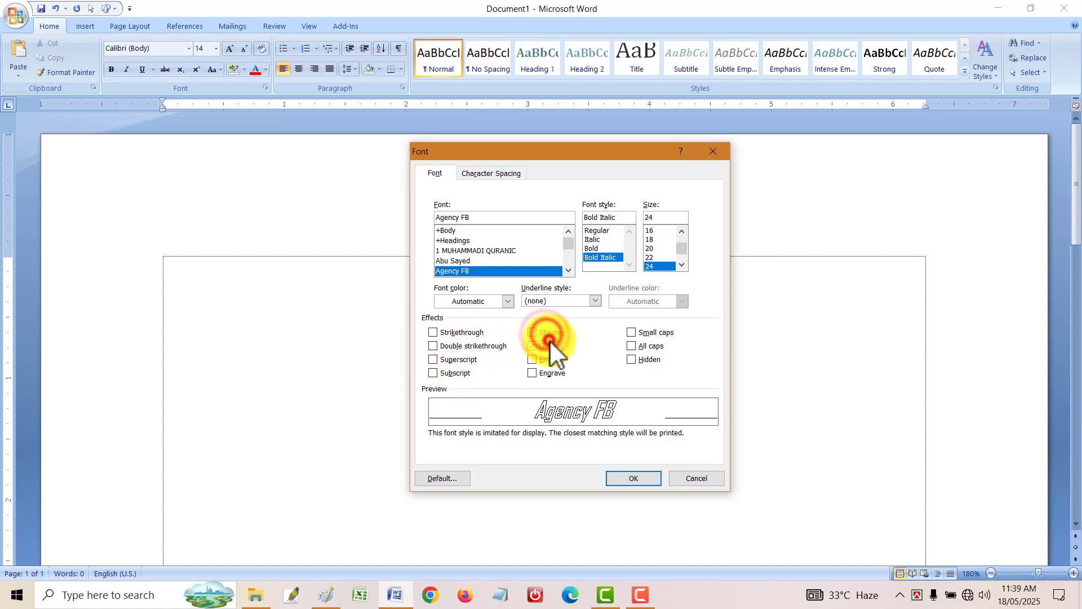
pyautogui.click(552, 346)
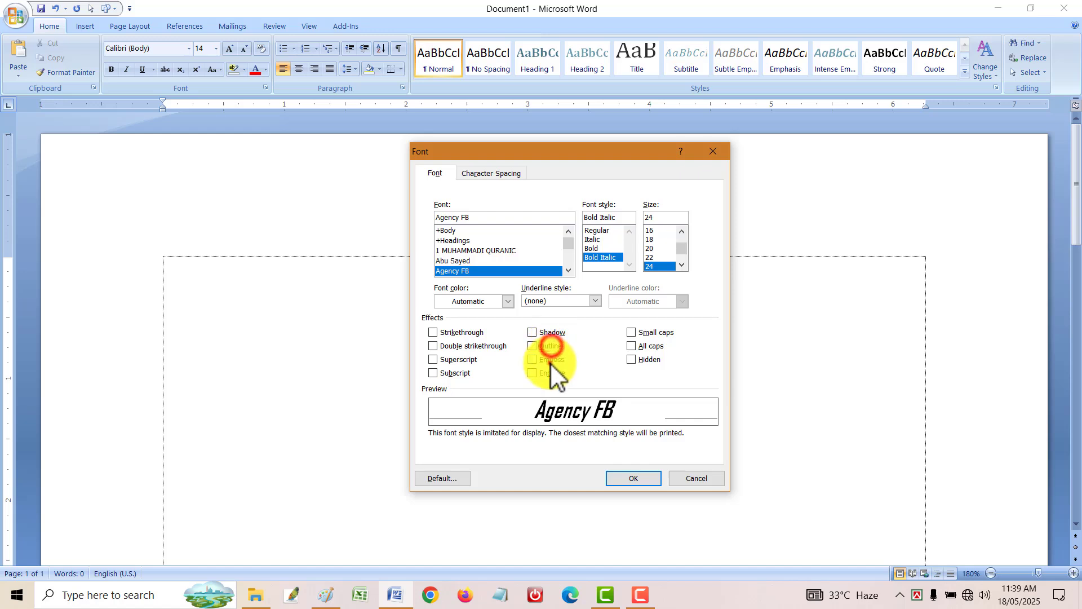
pyautogui.click(550, 361)
pyautogui.click(550, 362)
pyautogui.click(550, 373)
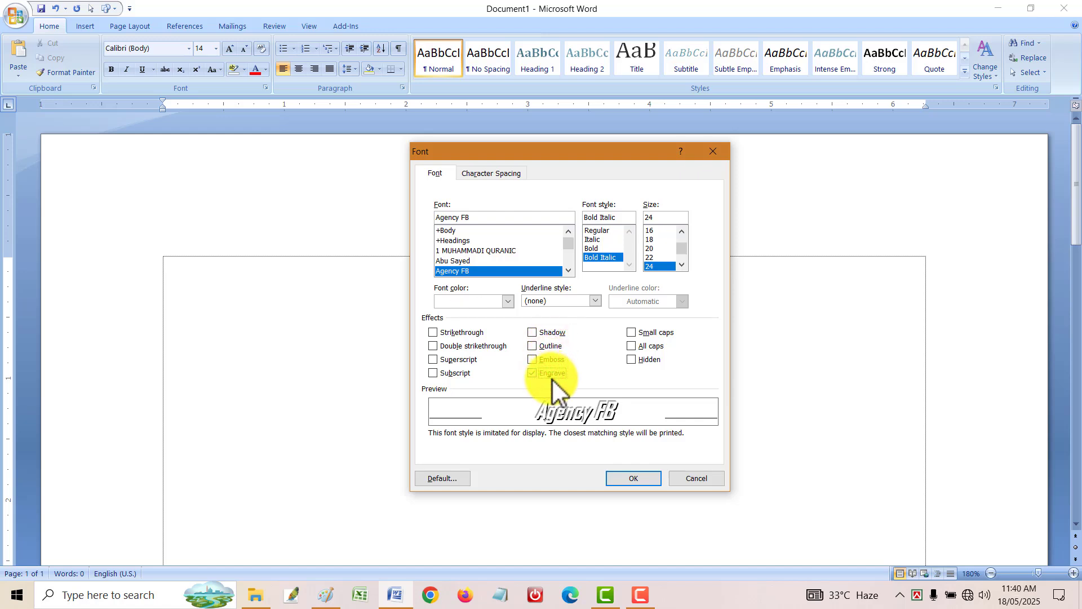
pyautogui.click(552, 377)
# - Preview the small caps, all caps and hidden effects one at a time, switching each off again
pyautogui.click(632, 332)
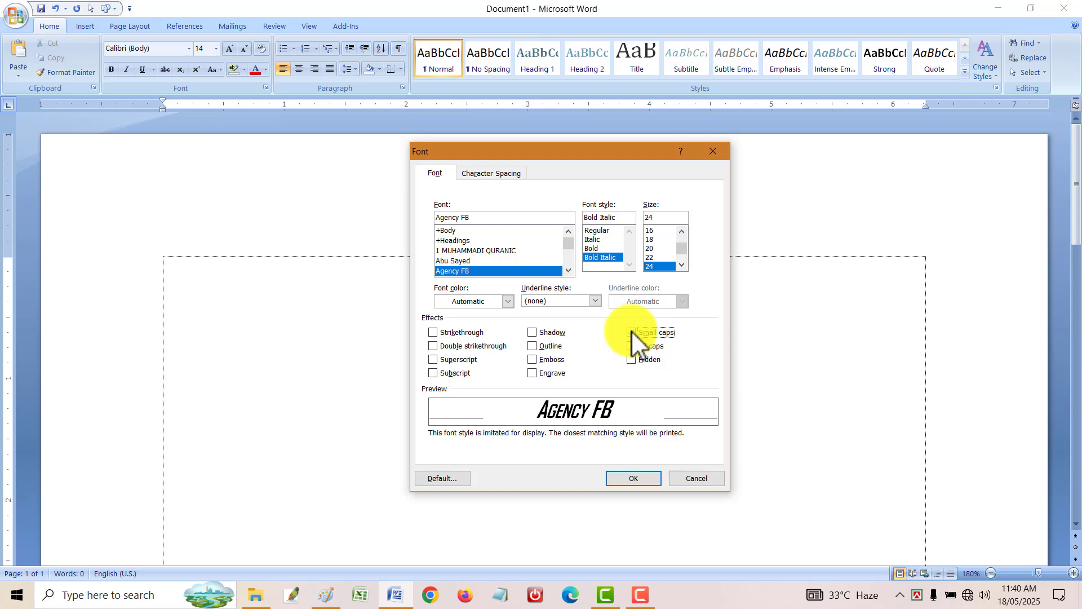
pyautogui.click(631, 331)
pyautogui.click(630, 346)
pyautogui.click(630, 348)
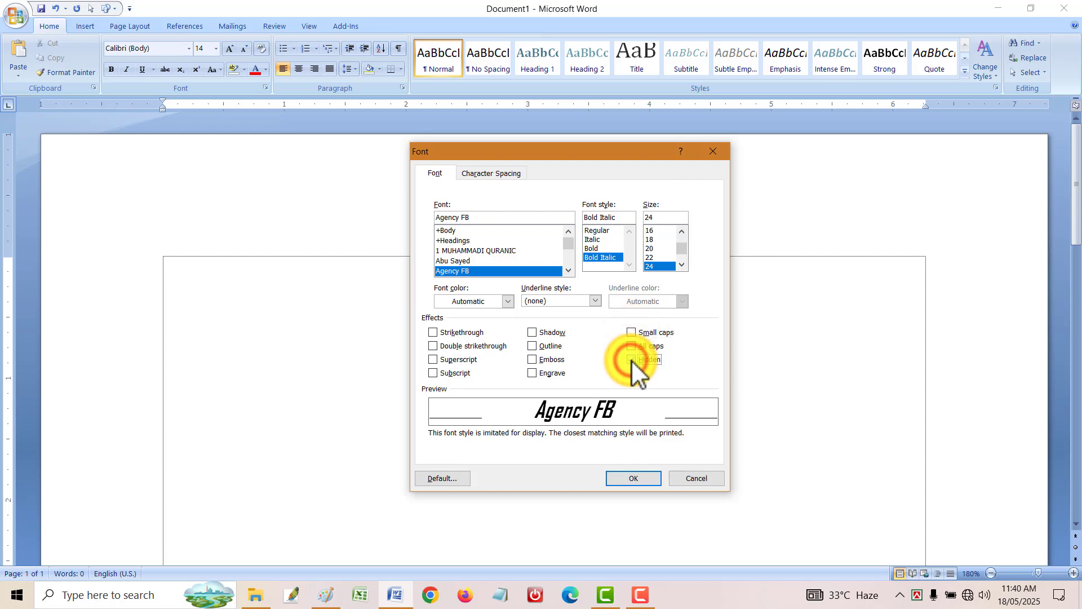
pyautogui.click(631, 360)
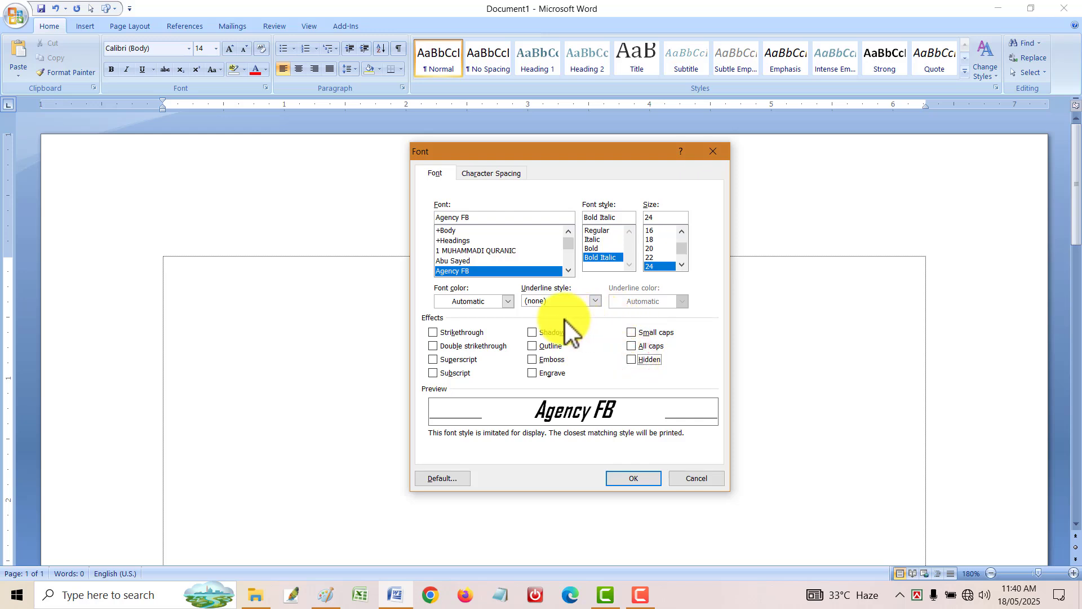
# - Try red as the font color, then set it to light blue
pyautogui.click(510, 300)
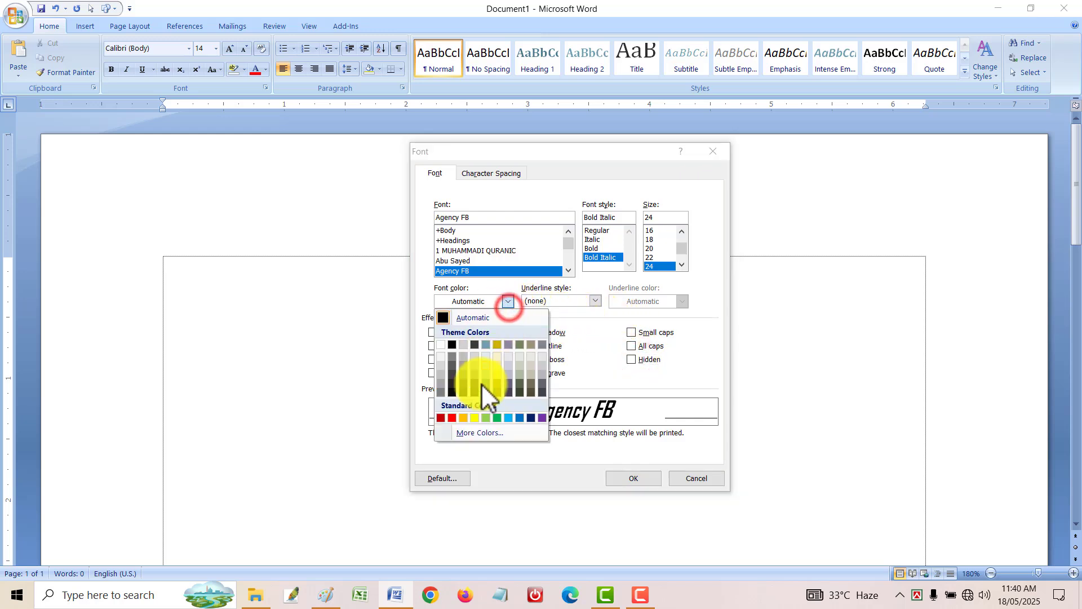
pyautogui.click(456, 420)
pyautogui.click(507, 301)
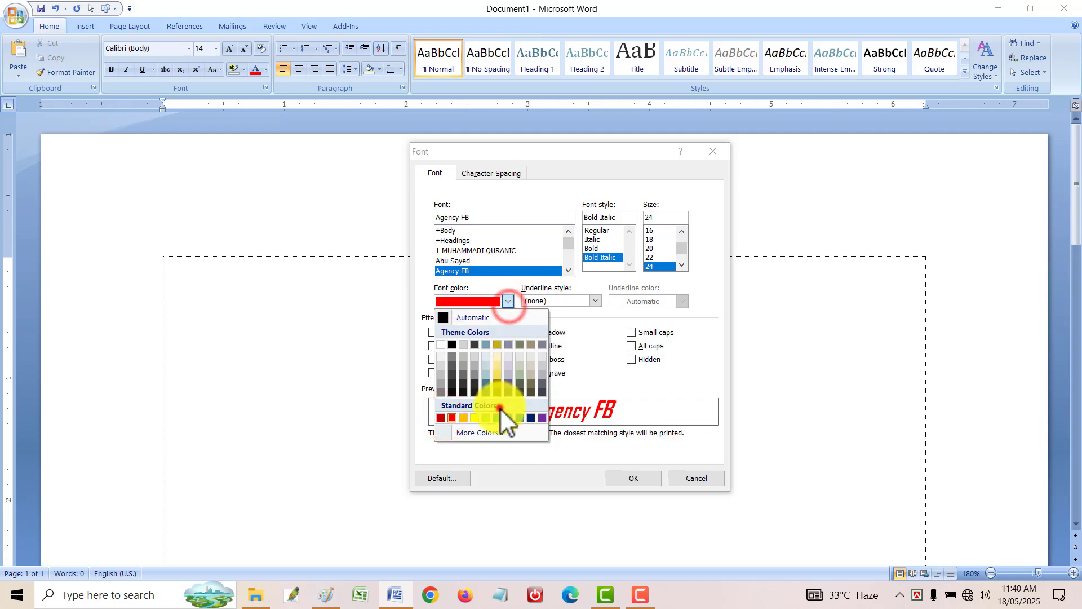
pyautogui.click(507, 419)
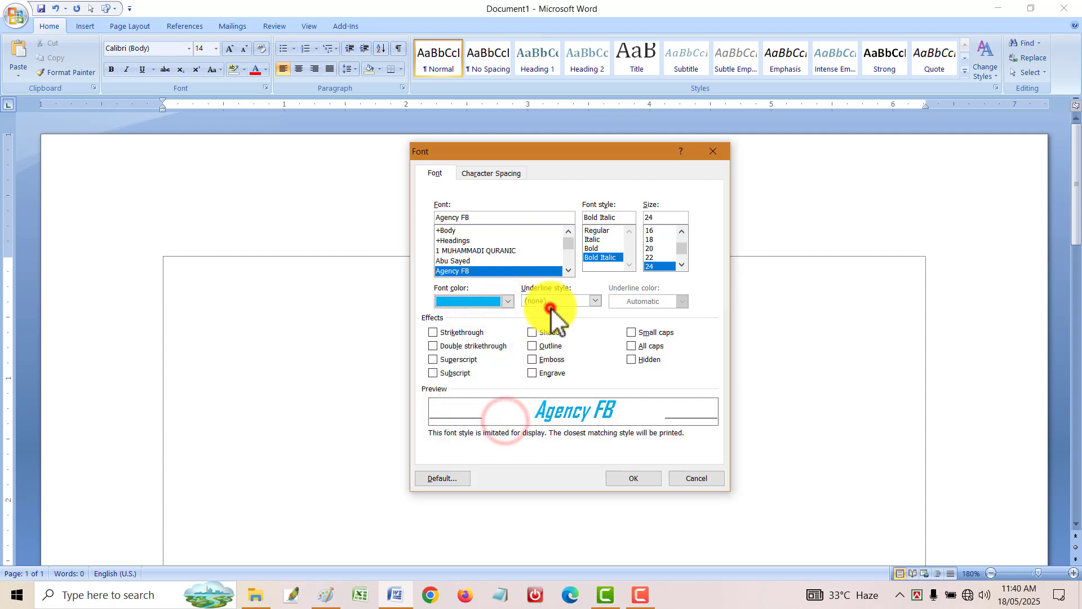
# - Try thick and dotted underline styles, then set the underline to a dashed line
pyautogui.click(554, 300)
pyautogui.click(556, 344)
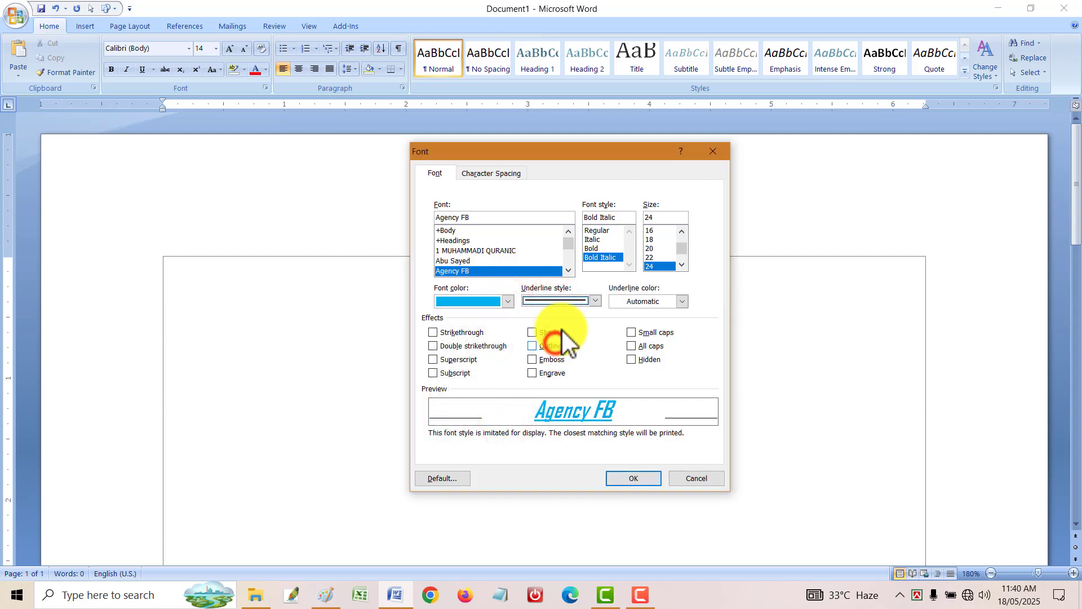
pyautogui.click(595, 300)
pyautogui.click(568, 362)
pyautogui.click(570, 301)
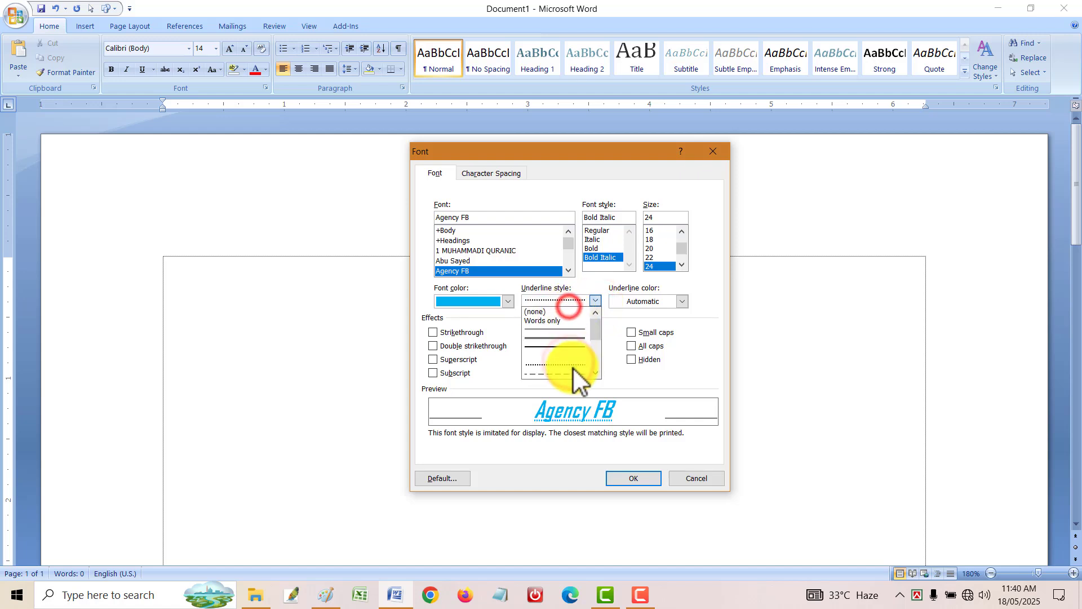
pyautogui.click(571, 373)
# - Set the underline color to red and close the font settings without applying them
pyautogui.click(632, 307)
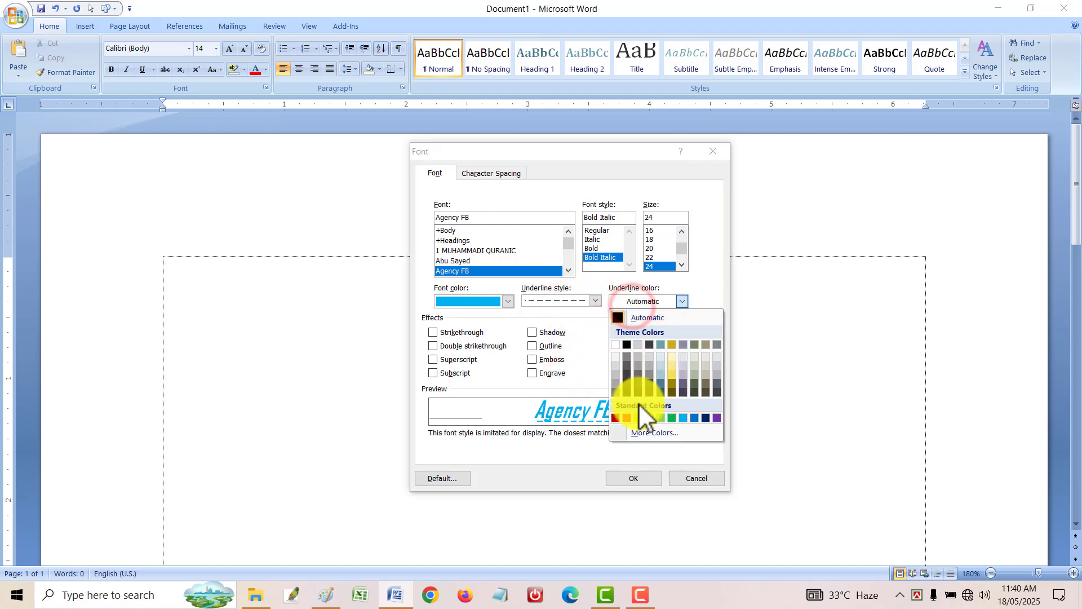
pyautogui.click(626, 413)
pyautogui.click(682, 342)
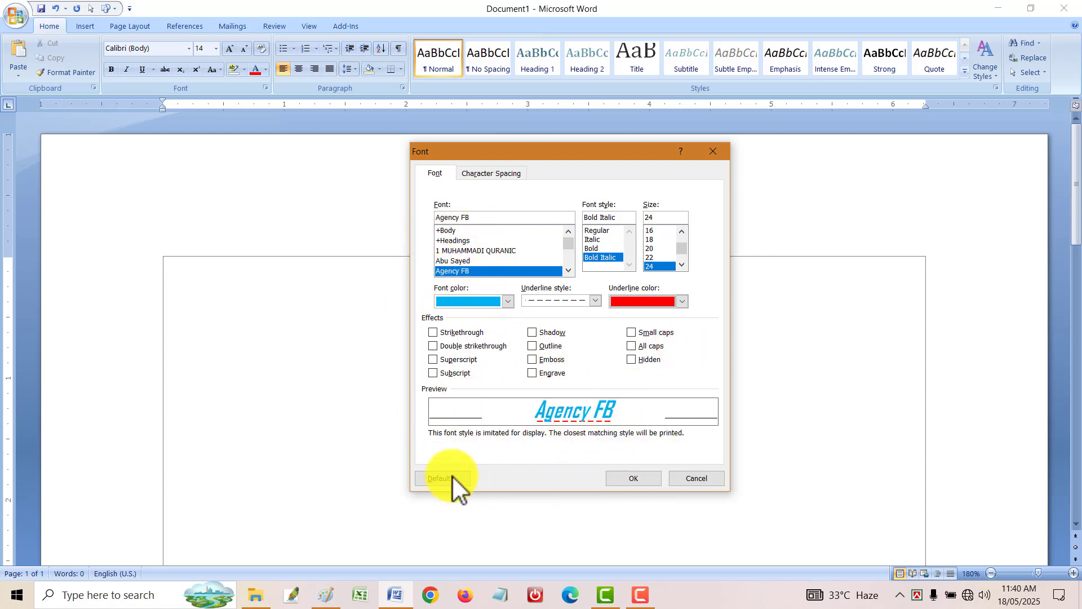
pyautogui.click(715, 476)
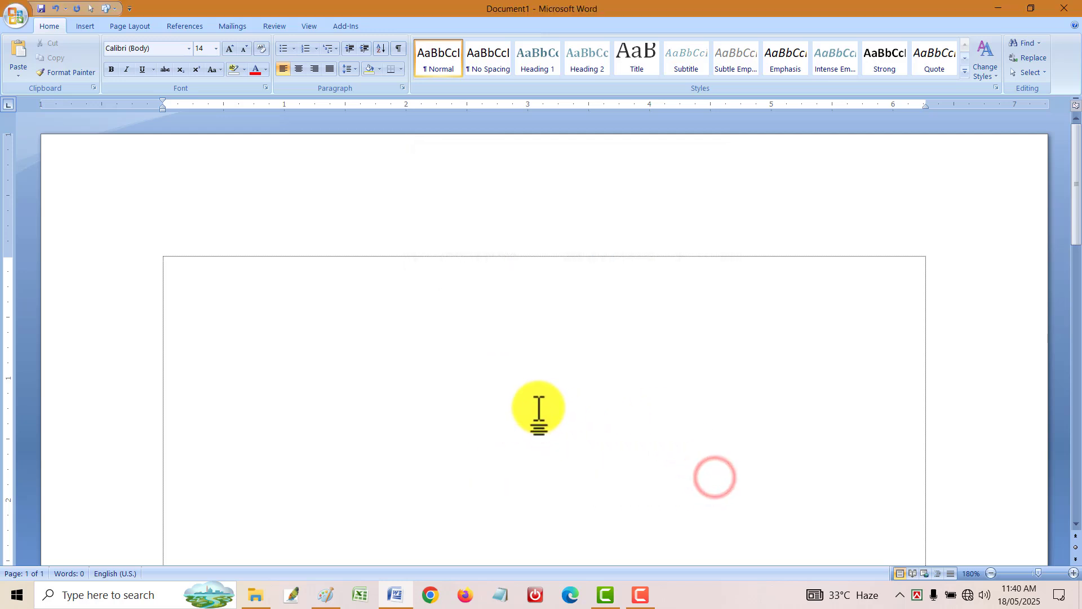
# - Clear the formatting at the insertion point and enter the text "gdfg" in the empty document
pyautogui.click(262, 47)
pyautogui.write('gdfg')
pyautogui.click(284, 288)
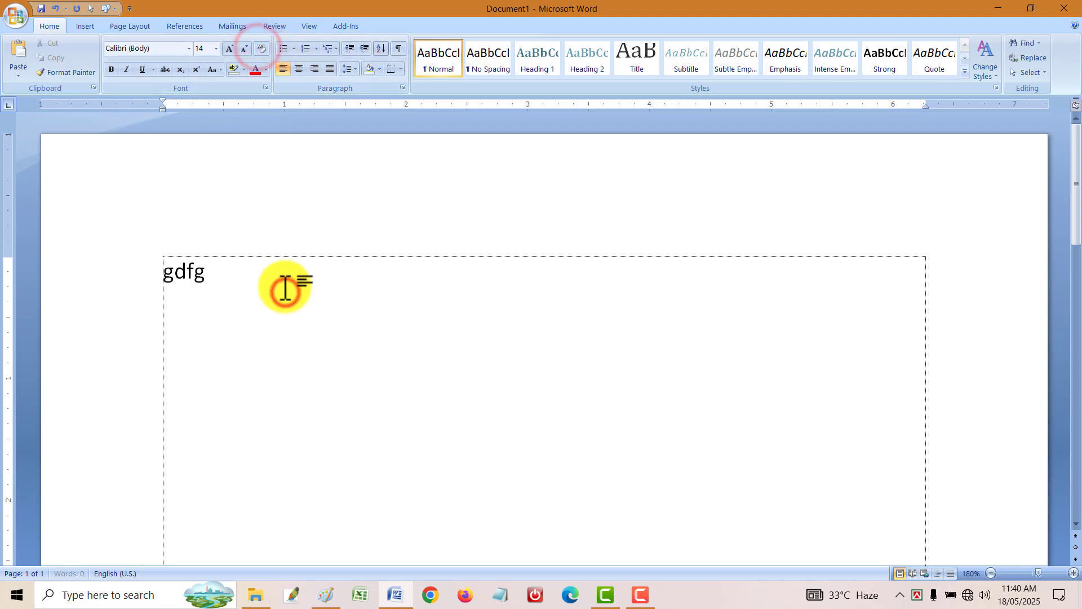
# - Extend the text to "gdfgf", try the SutonnyMJ font on it, and clear its character formatting
pyautogui.write('f')
pyautogui.moveTo(296, 283); pyautogui.dragTo(1, 262)
pyautogui.hotkey('alt', 'b')
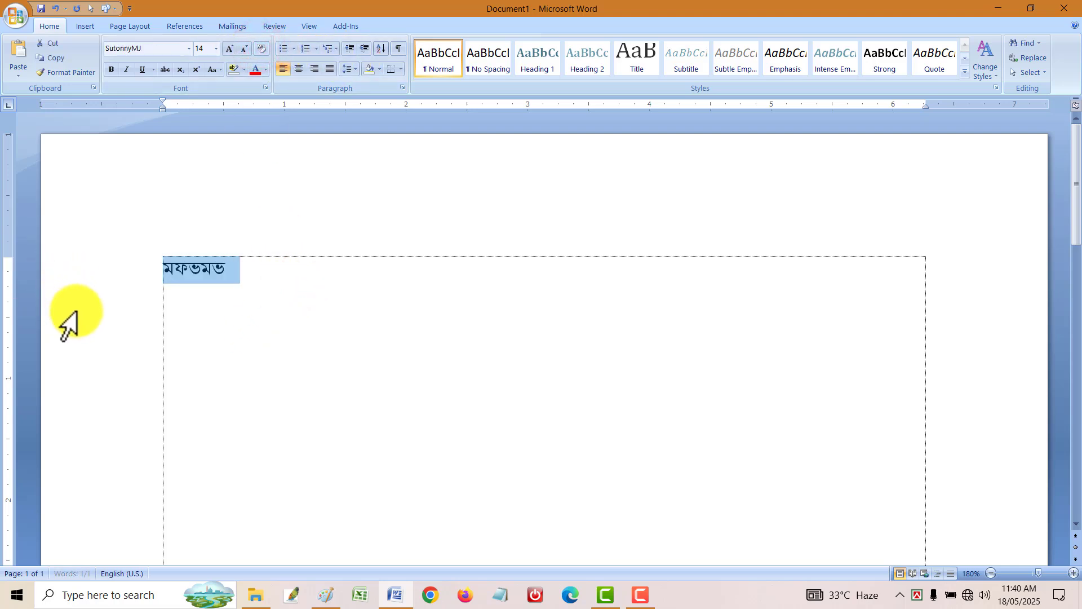
pyautogui.hotkey('alt', 'e')
pyautogui.hotkey('ctrl', 'space')
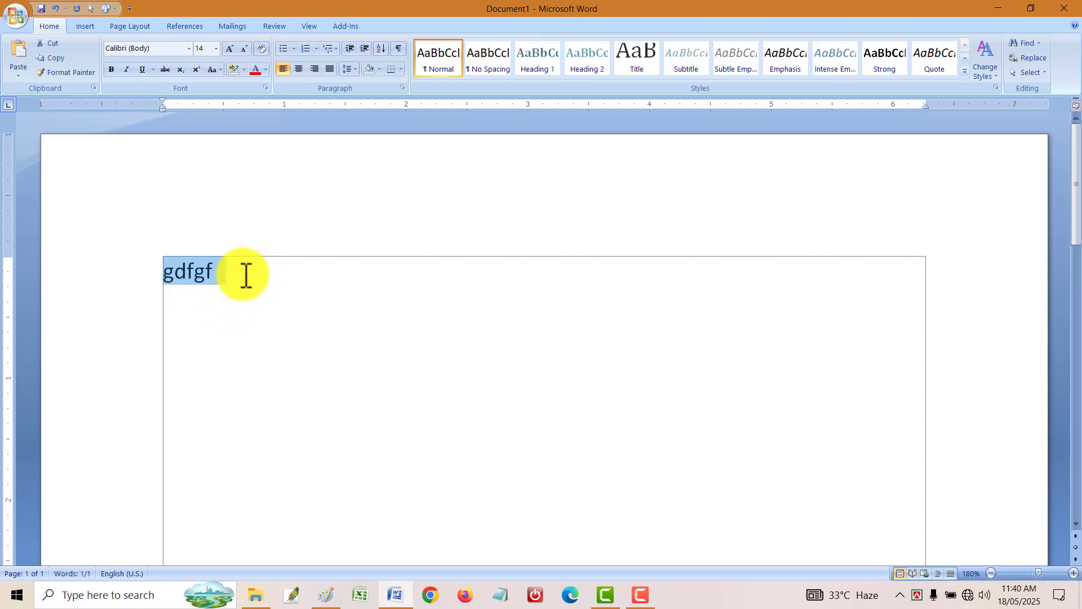
# - Check the font name and size of the "gdfgf" text, view its full font settings, and close them unchanged
pyautogui.click(159, 54)
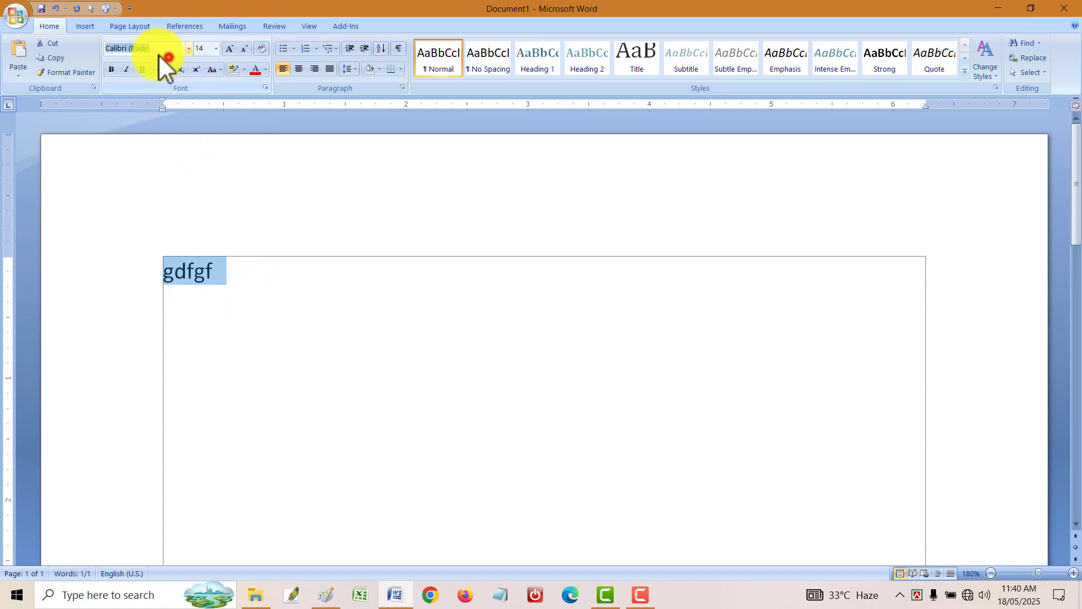
pyautogui.click(204, 48)
pyautogui.click(324, 317)
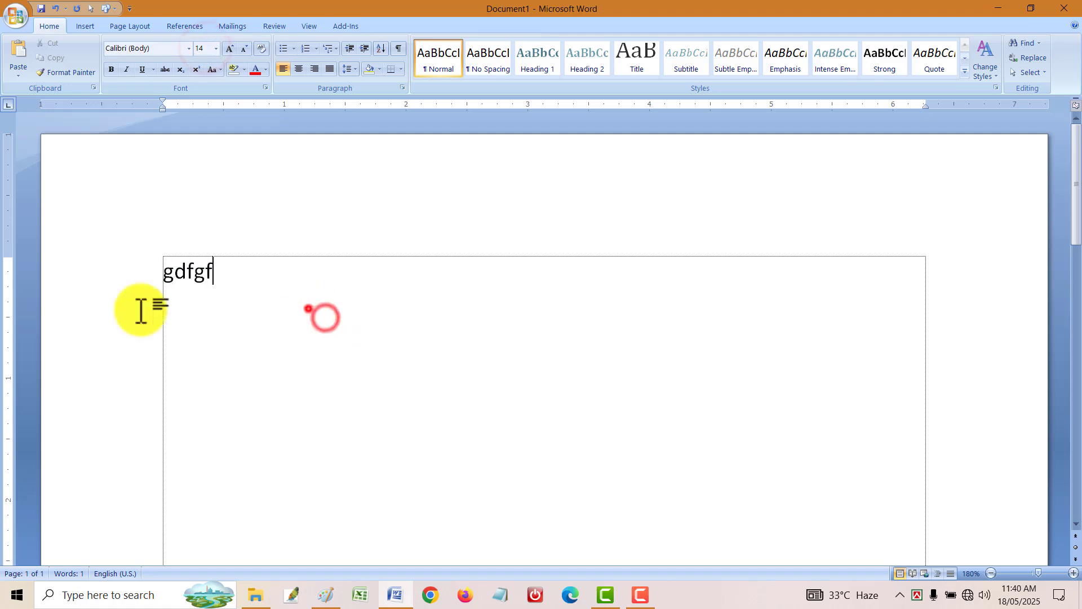
pyautogui.click(85, 312)
pyautogui.hotkey('ctrl', 'd')
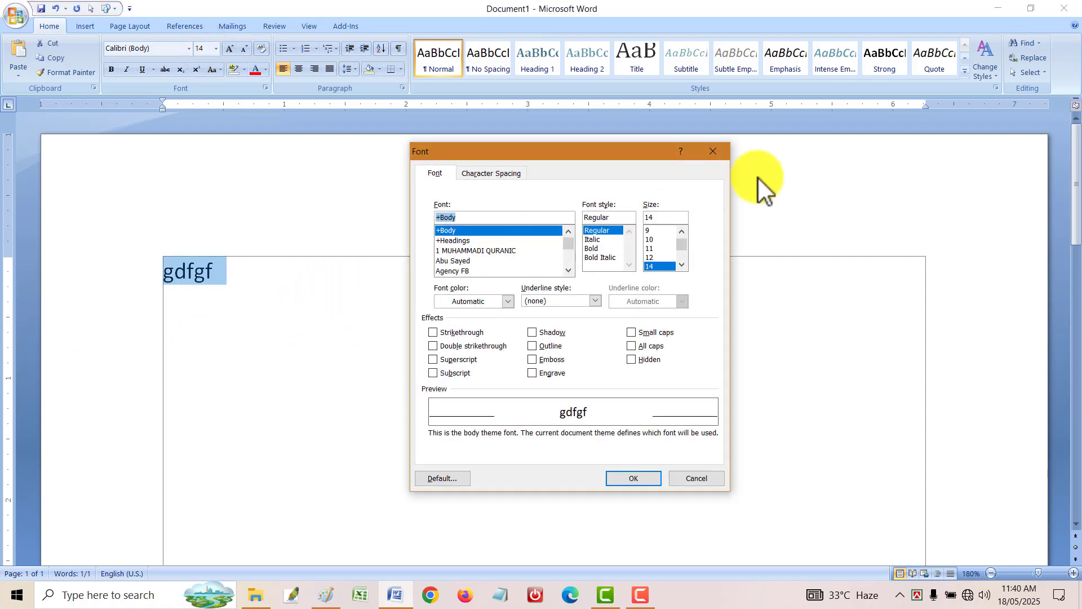
pyautogui.click(717, 154)
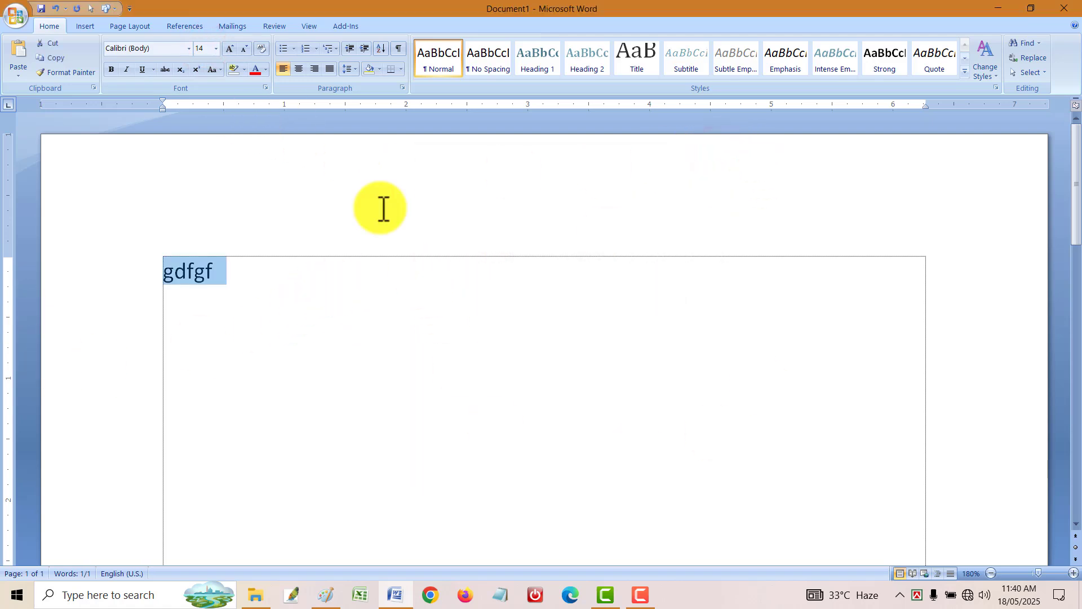
pyautogui.click(333, 202)
# - Replace the "gdfgf" text with sample paragraphs generated by =rand(5,)
pyautogui.moveTo(247, 314); pyautogui.dragTo(116, 272)
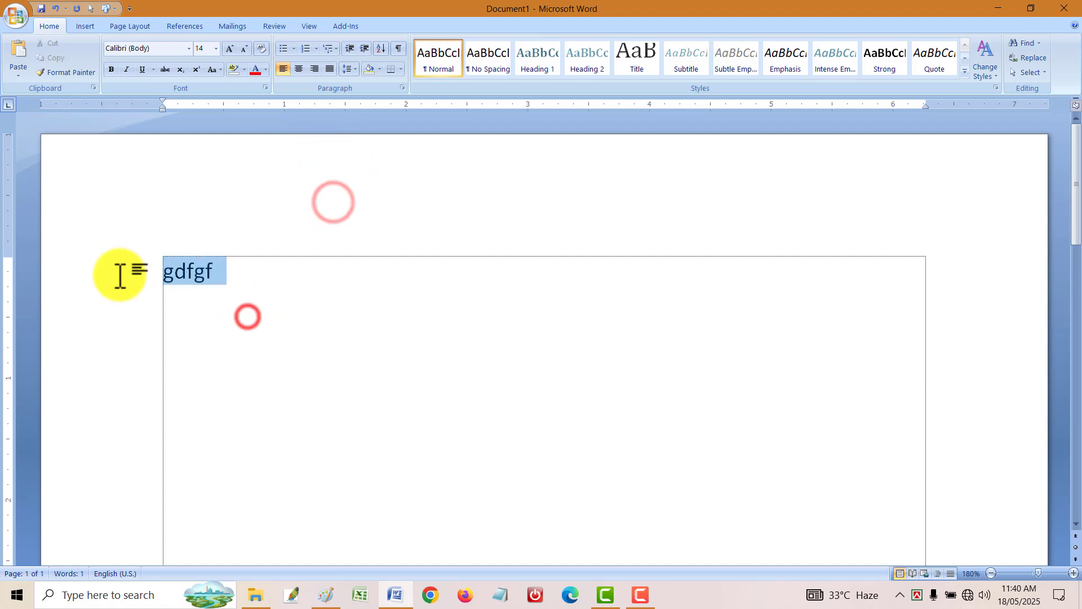
pyautogui.press('Delete')
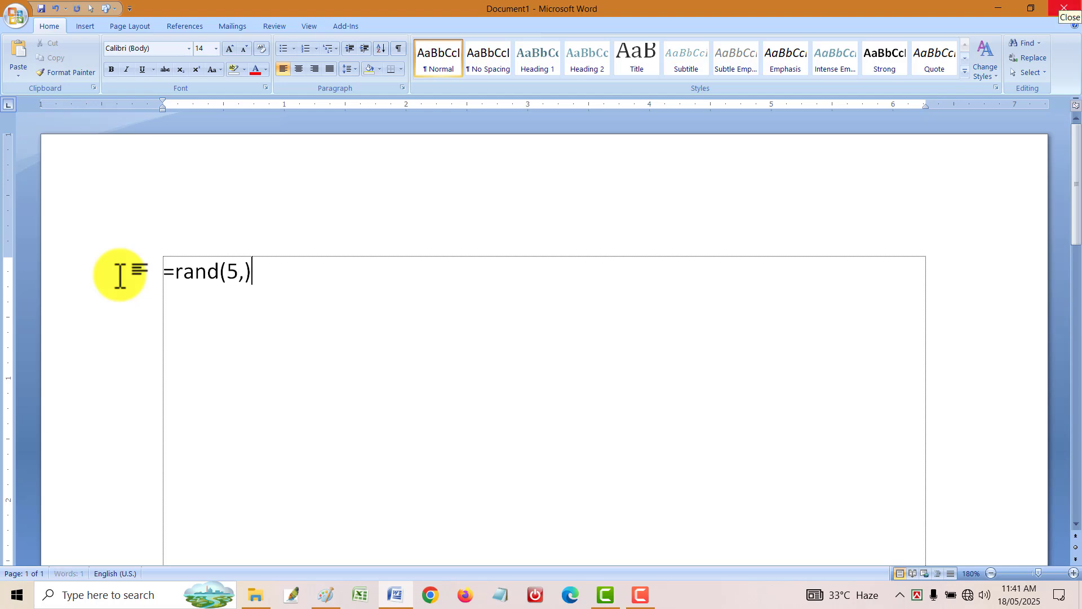
pyautogui.press('Return')
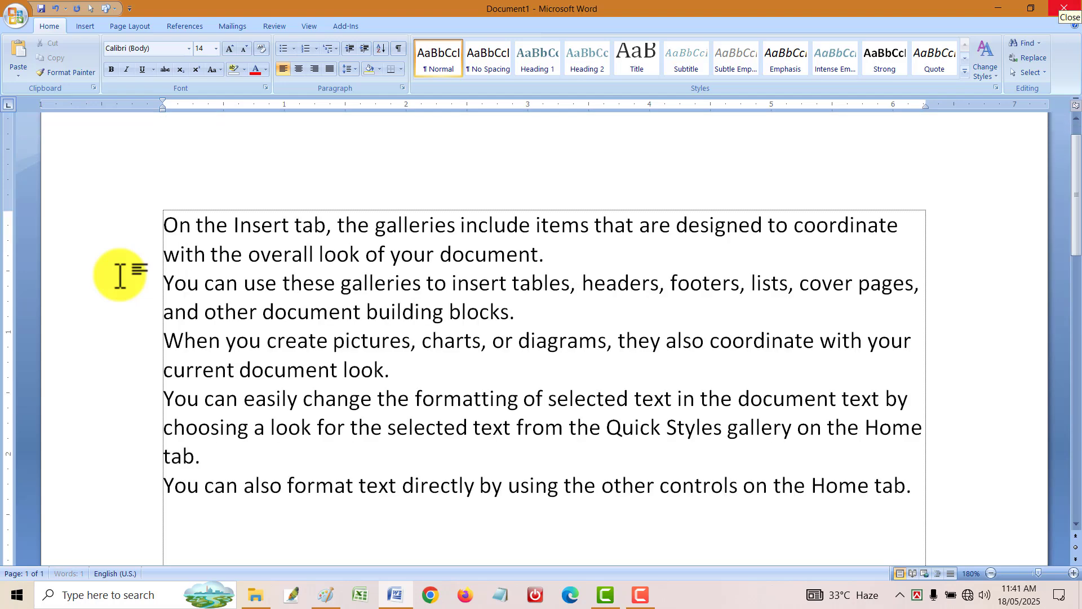
# - Try line spacings of 1.15, 3.0 and 1.5 on all the sample text, then set it back to 3.0
pyautogui.hotkey('ctrl', 'a')
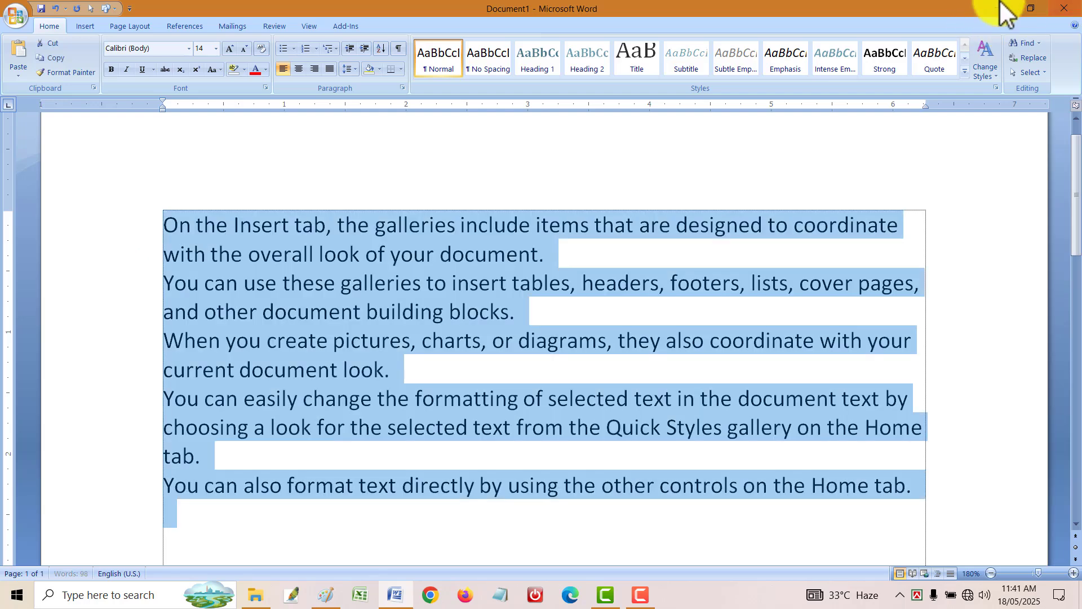
pyautogui.click(353, 70)
pyautogui.click(374, 102)
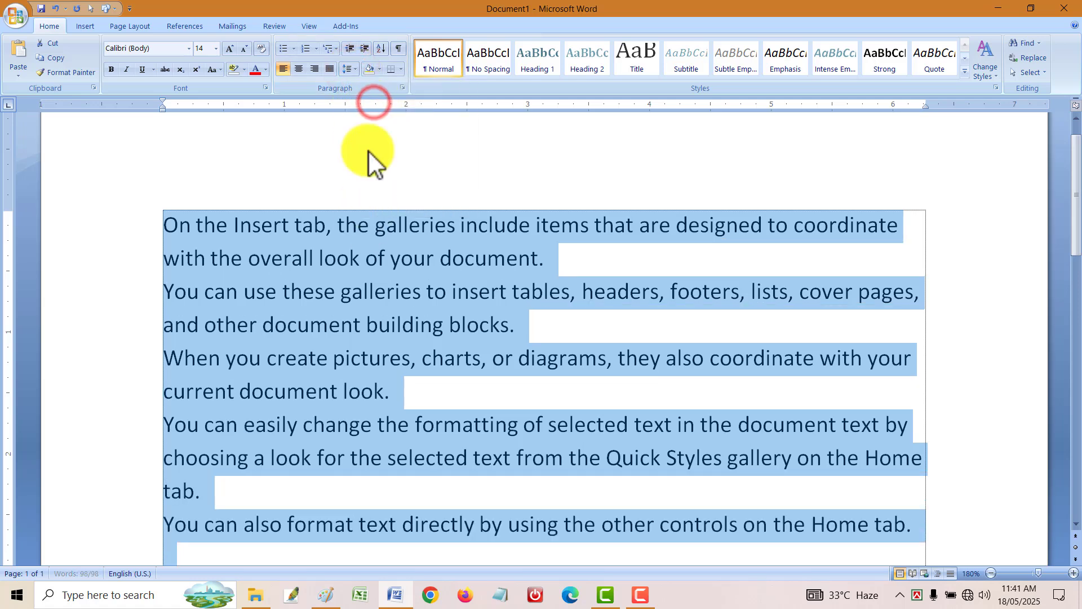
pyautogui.click(353, 69)
pyautogui.click(366, 163)
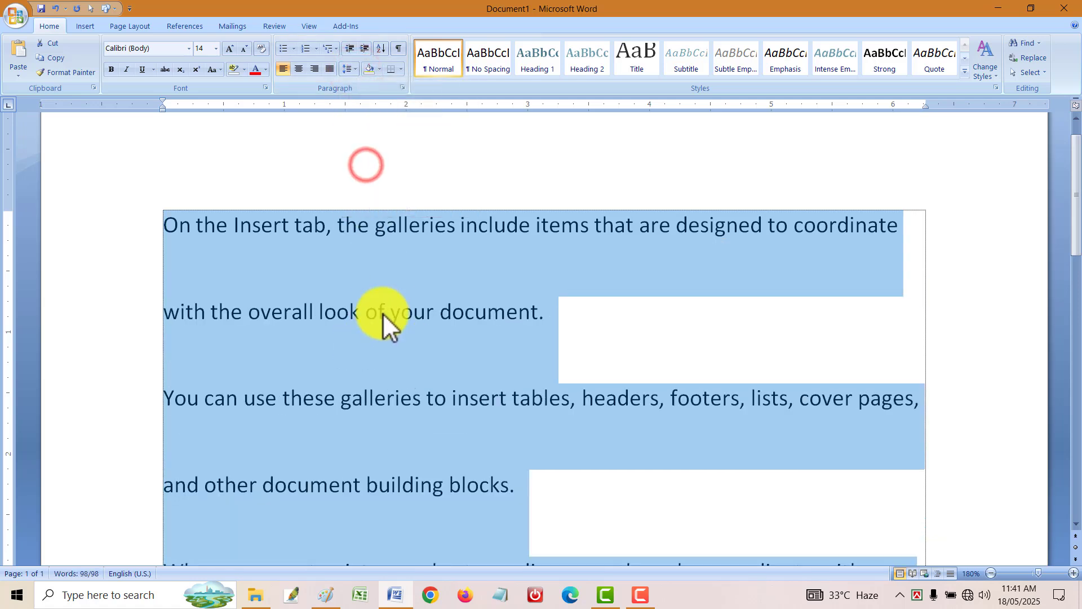
pyautogui.click(349, 68)
pyautogui.click(367, 115)
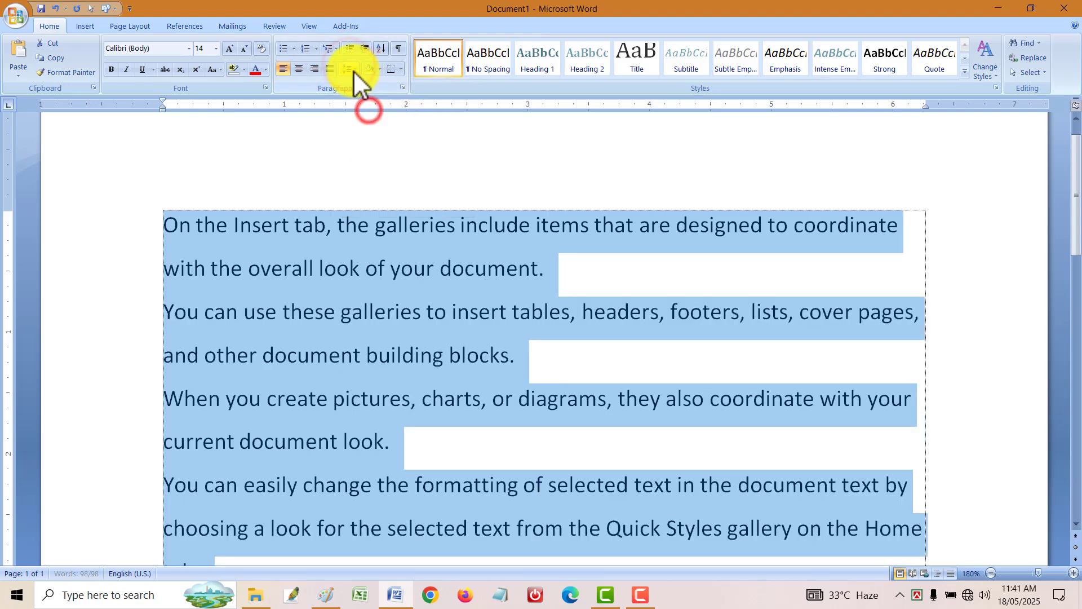
pyautogui.click(354, 70)
pyautogui.click(364, 157)
# - Add space before and after the selected paragraphs, then remove the space before them and add it again
pyautogui.click(350, 70)
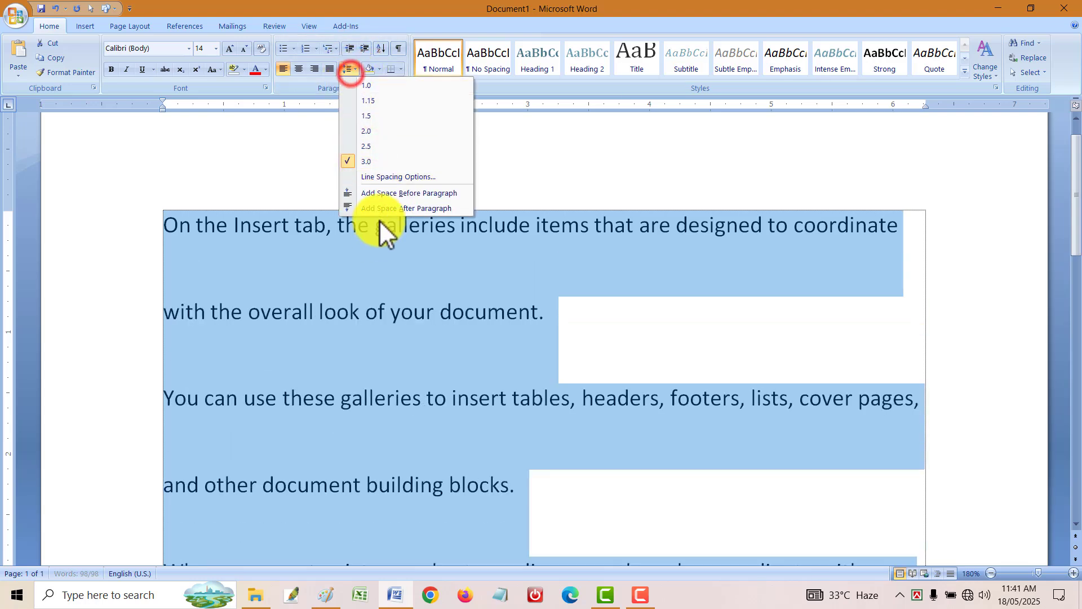
pyautogui.click(376, 193)
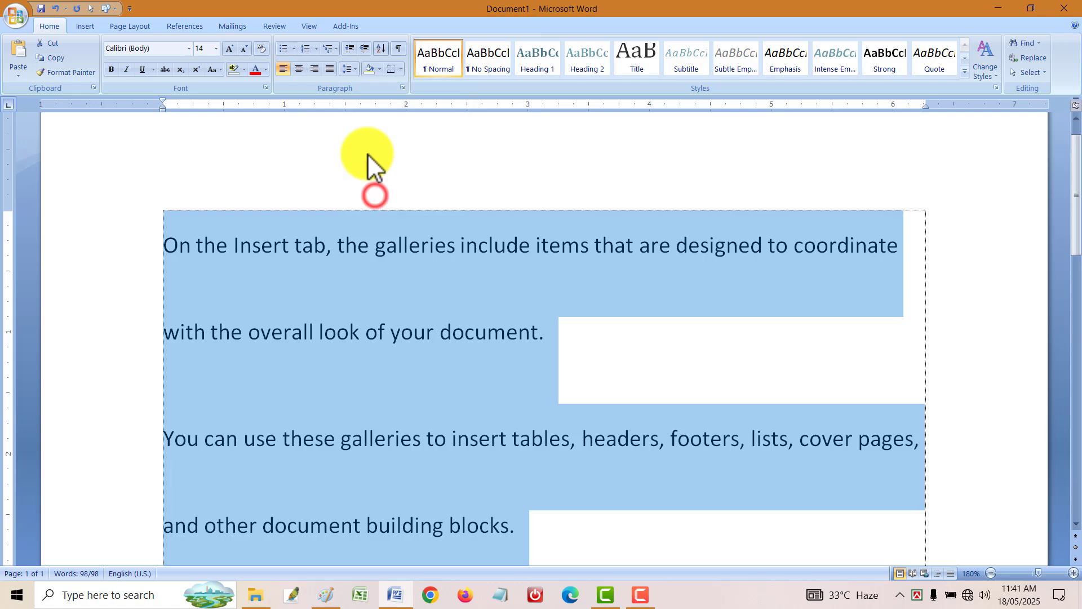
pyautogui.click(349, 69)
pyautogui.click(385, 208)
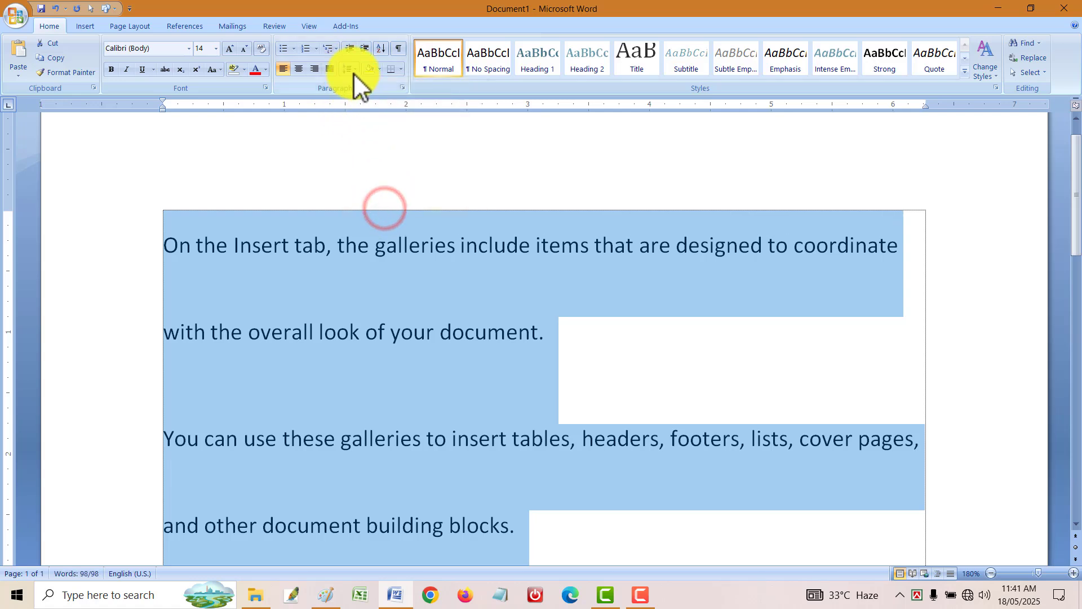
pyautogui.click(352, 70)
pyautogui.click(392, 193)
pyautogui.click(352, 69)
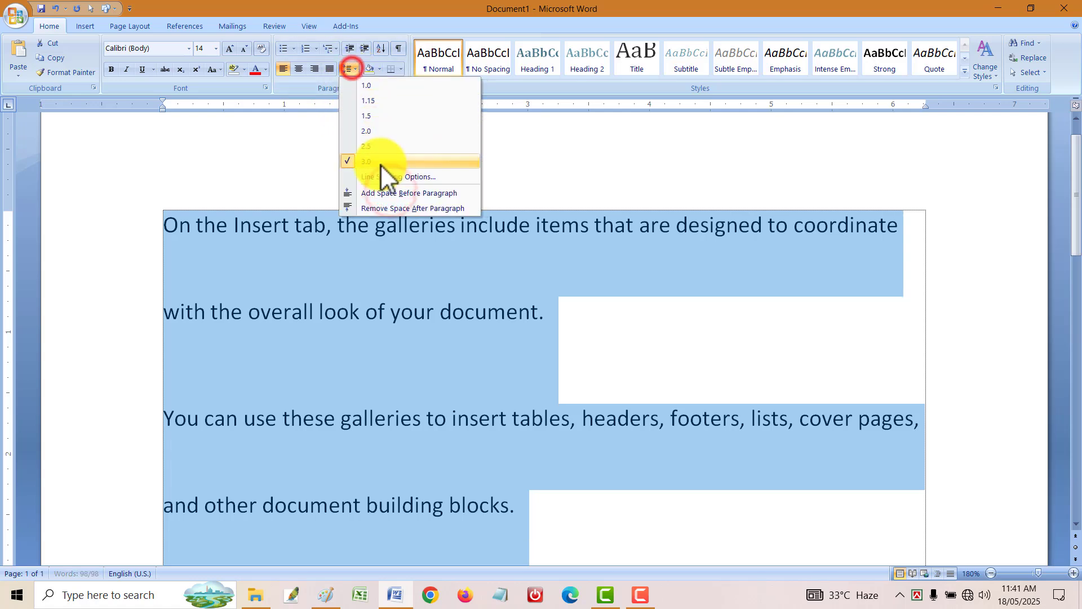
pyautogui.click(381, 193)
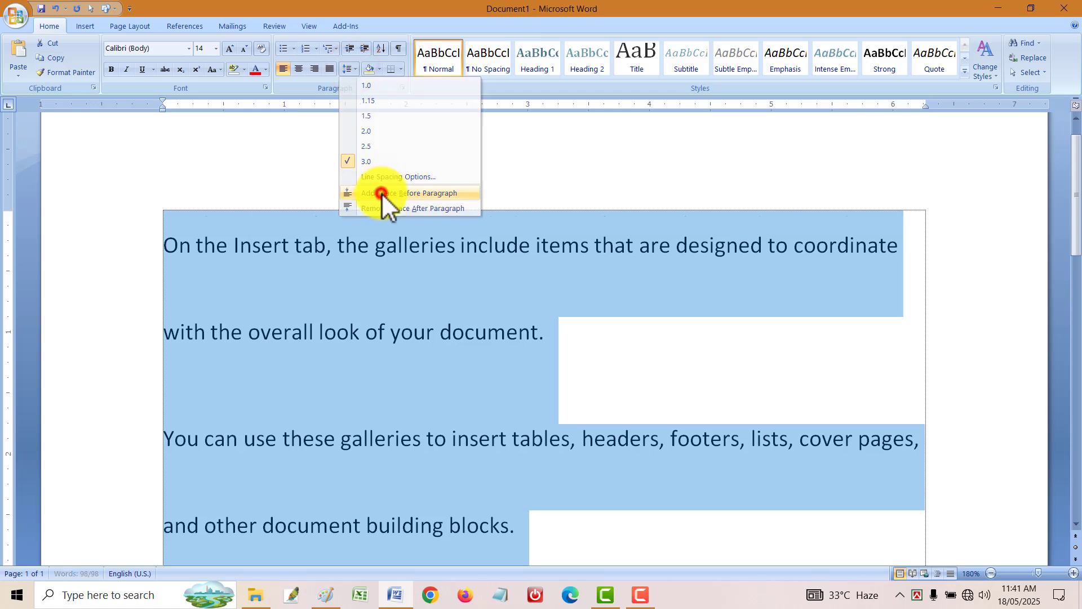
# - Set the selected paragraphs' line spacing to 1.0 and remove the space before them
pyautogui.click(354, 70)
pyautogui.click(371, 86)
pyautogui.click(353, 69)
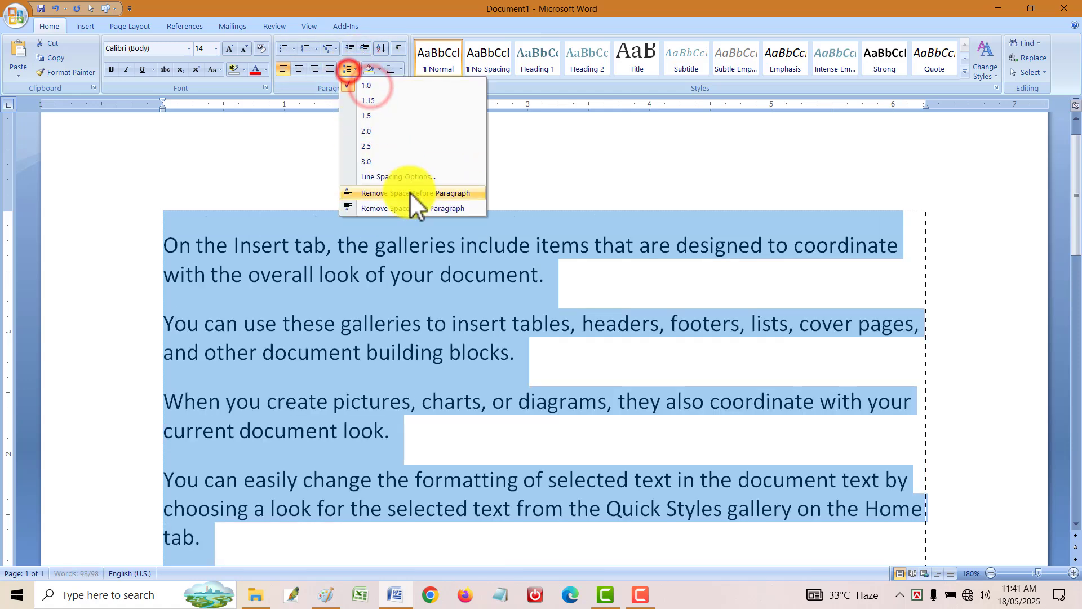
pyautogui.click(391, 194)
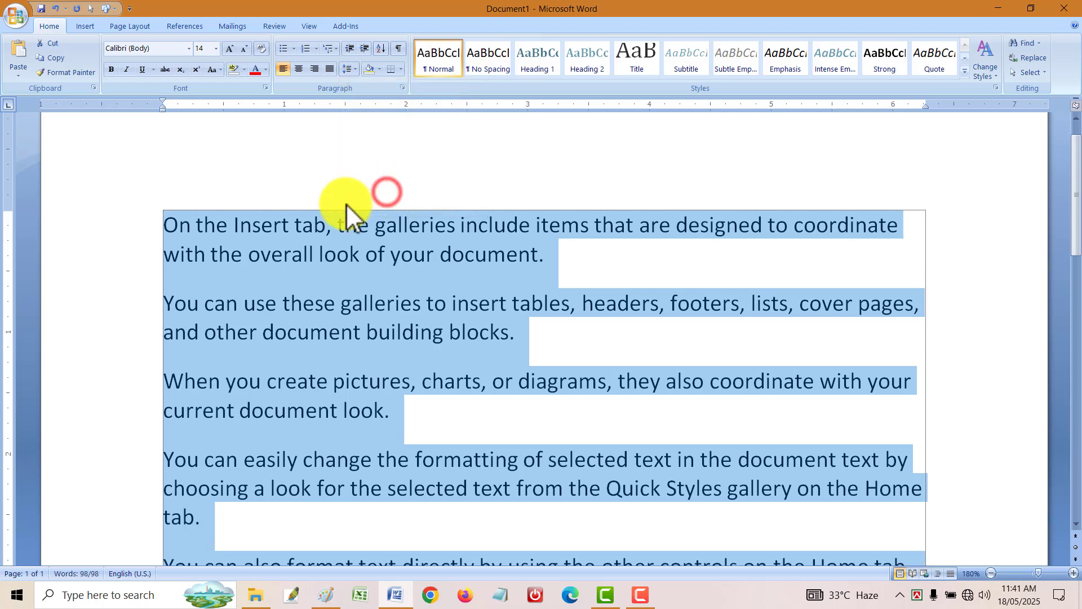
# - Set the spacing after the selected paragraphs to 0 in the paragraph settings and apply it
pyautogui.click(351, 68)
pyautogui.click(401, 178)
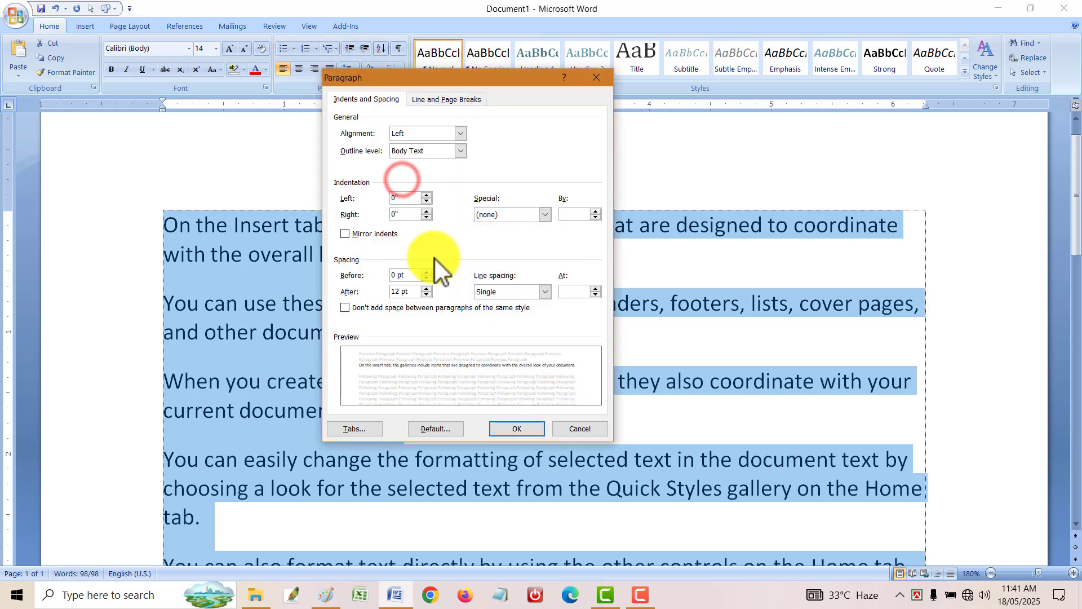
pyautogui.click(598, 77)
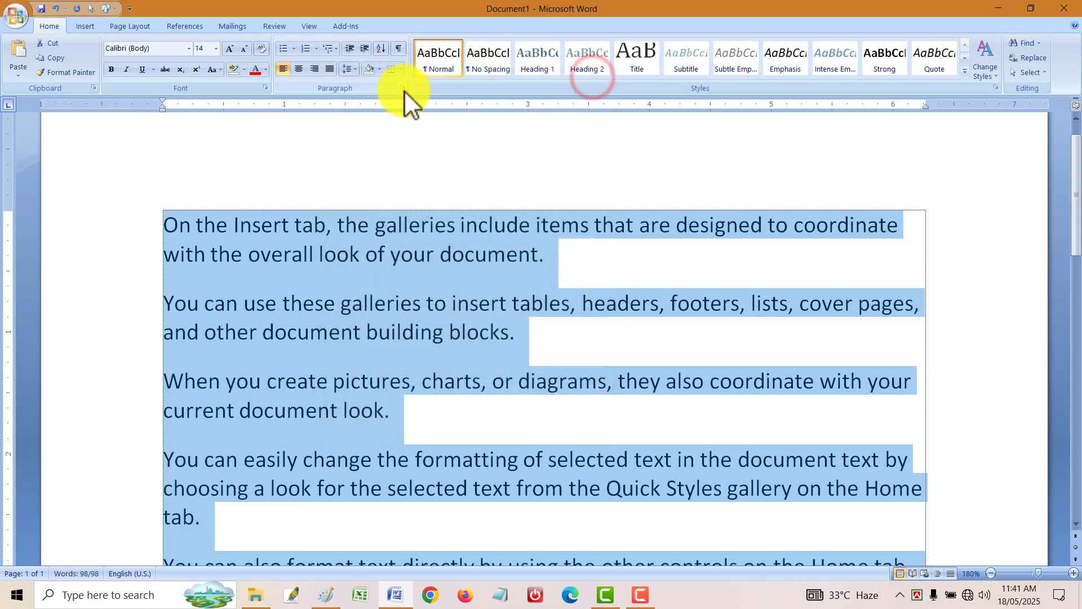
pyautogui.click(402, 86)
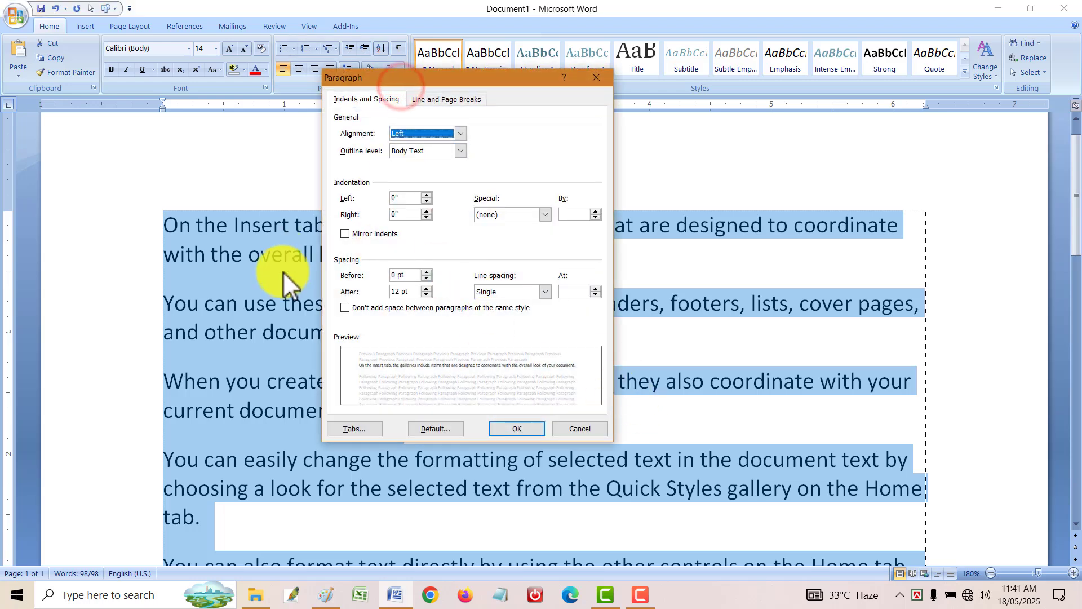
pyautogui.doubleClick(415, 291)
pyautogui.write('0')
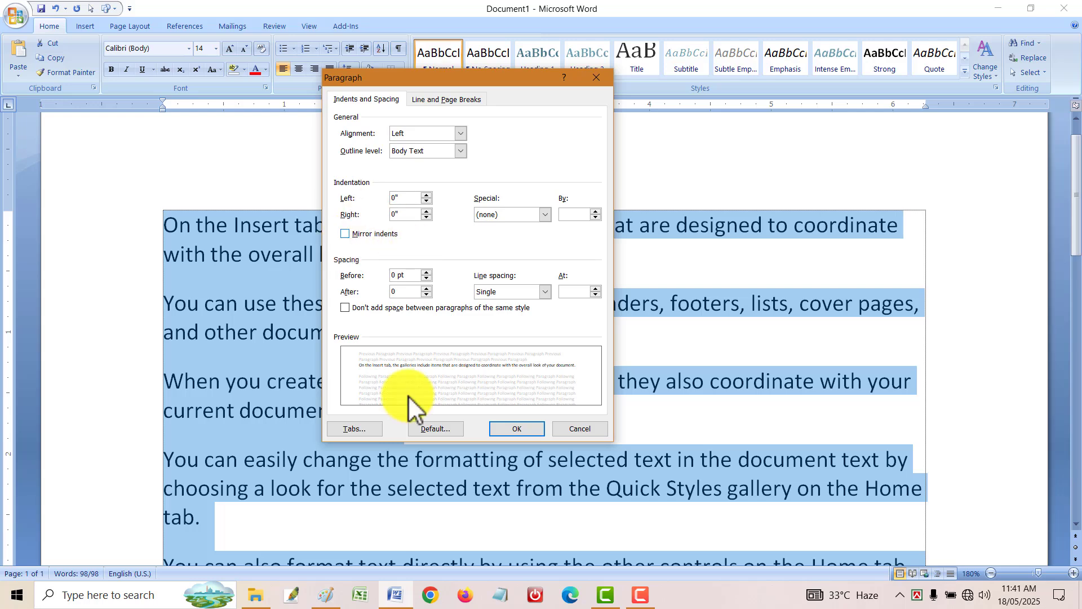
pyautogui.click(512, 431)
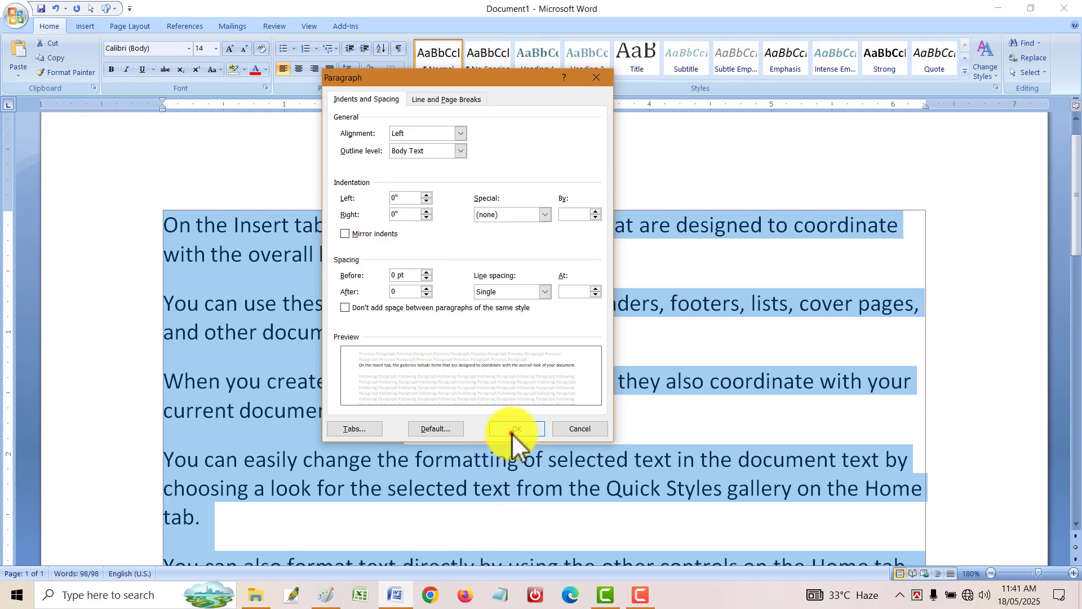
# - Select all the sample text, compare the paragraph settings' left and right indentation with the ruler markers, and close the settings
pyautogui.click(273, 235)
pyautogui.moveTo(164, 224); pyautogui.dragTo(1011, 538)
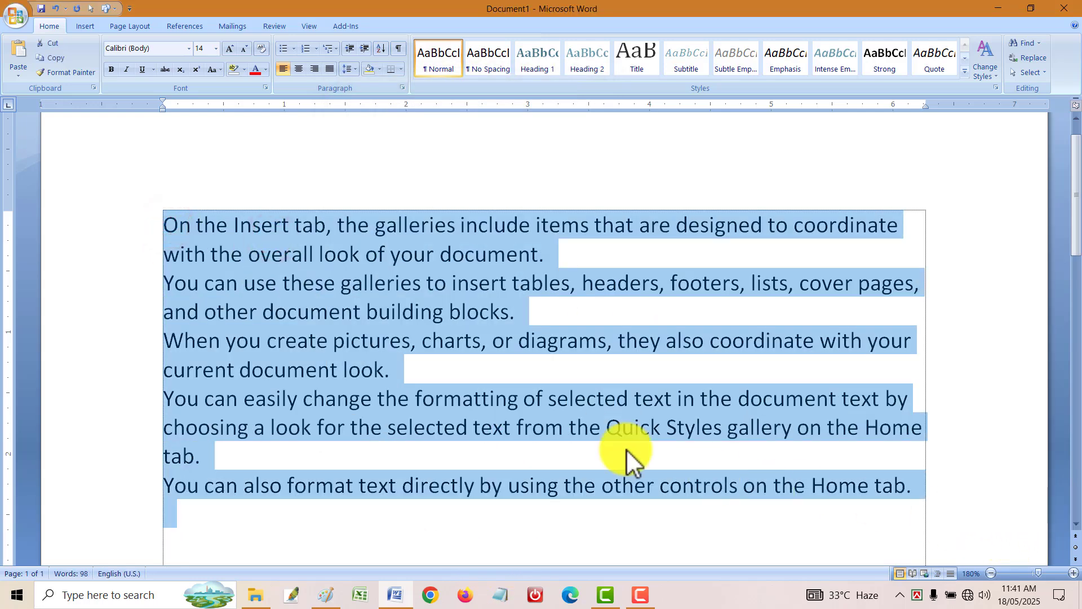
pyautogui.click(349, 69)
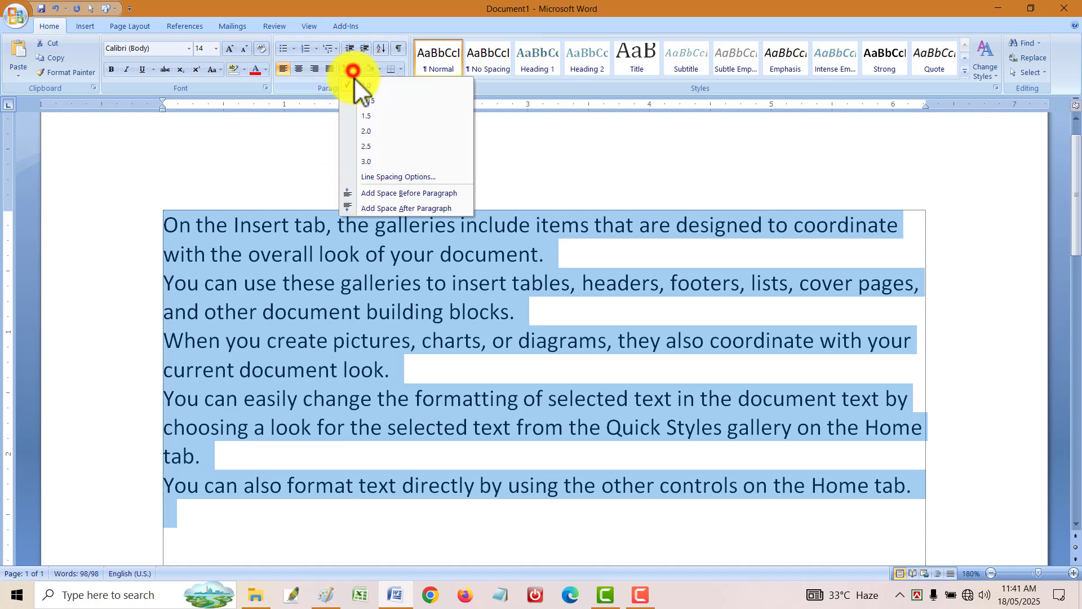
pyautogui.click(391, 176)
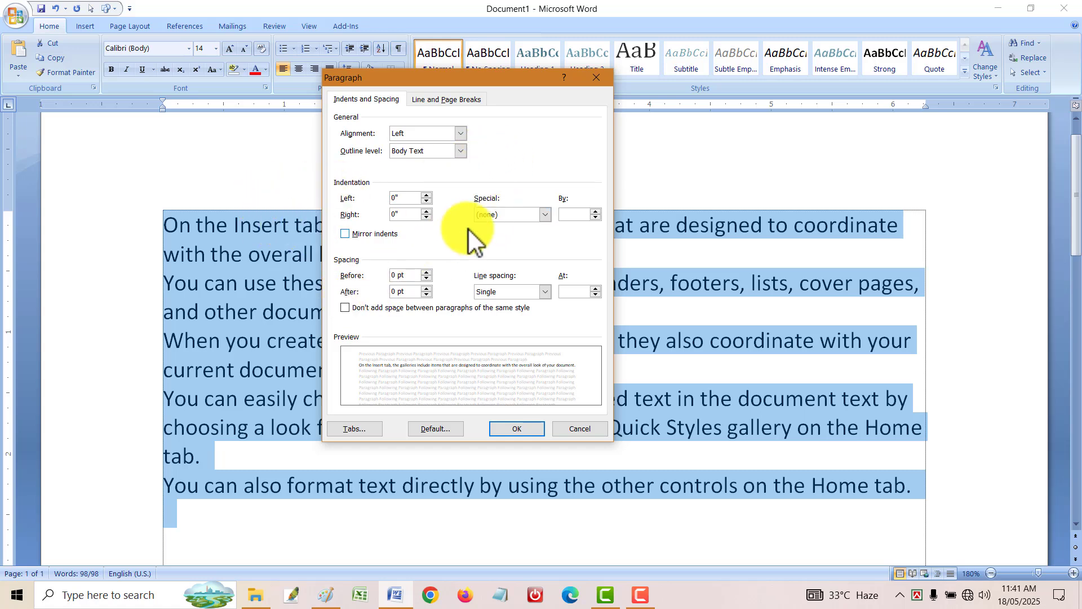
pyautogui.click(407, 198)
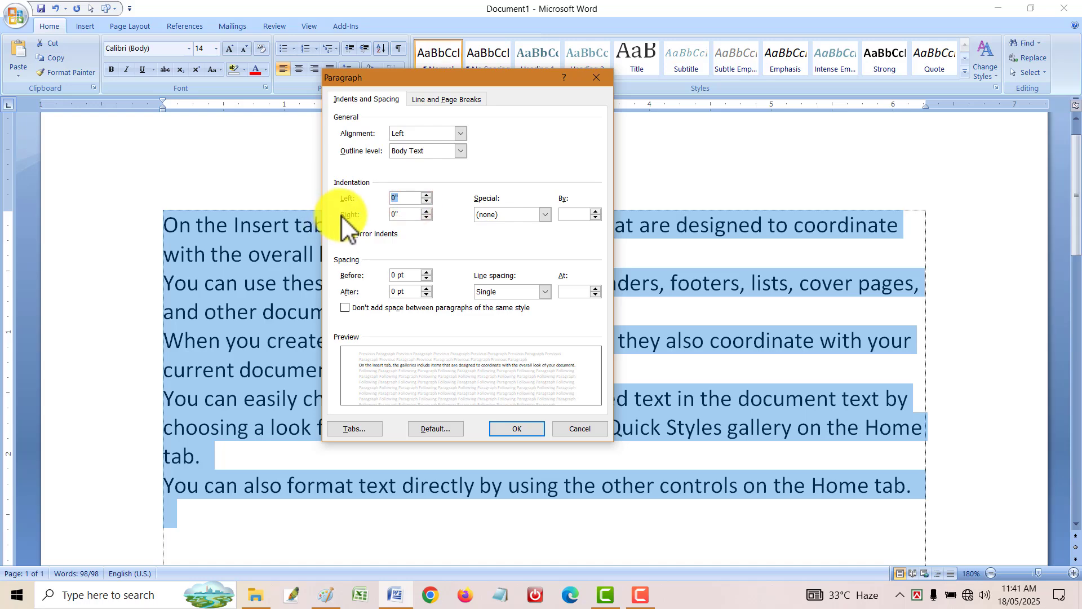
pyautogui.moveTo(520, 79); pyautogui.dragTo(527, 224)
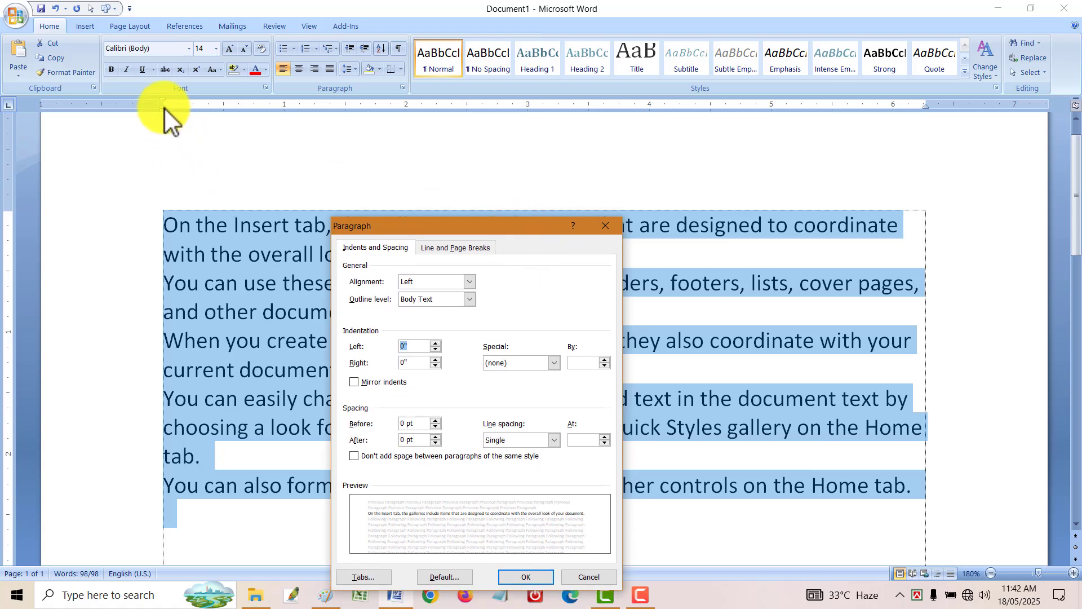
pyautogui.click(925, 106)
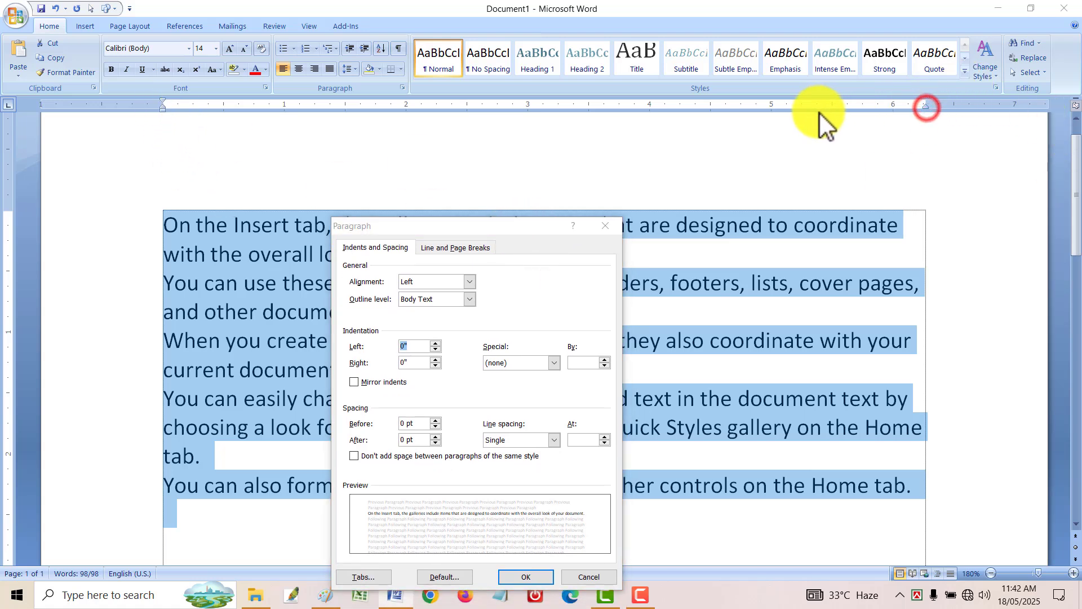
pyautogui.click(613, 228)
# - Move the sample text's right indent to about the 5-inch ruler mark and left indent to about 2.9 inches, and justify all of it
pyautogui.moveTo(925, 107); pyautogui.dragTo(778, 147)
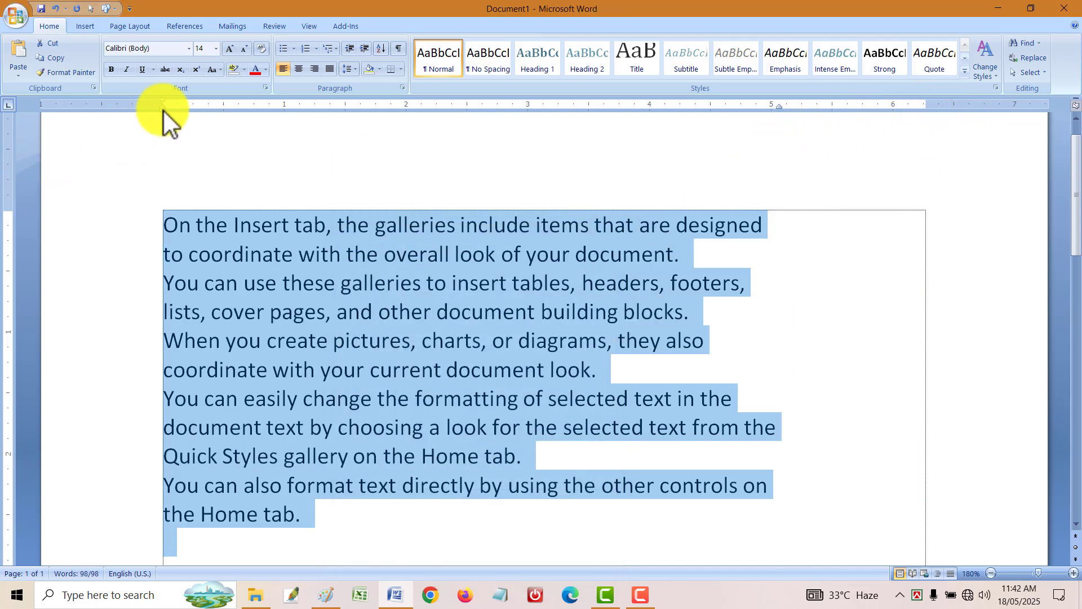
pyautogui.moveTo(522, 109); pyautogui.dragTo(521, 110)
pyautogui.click(693, 307)
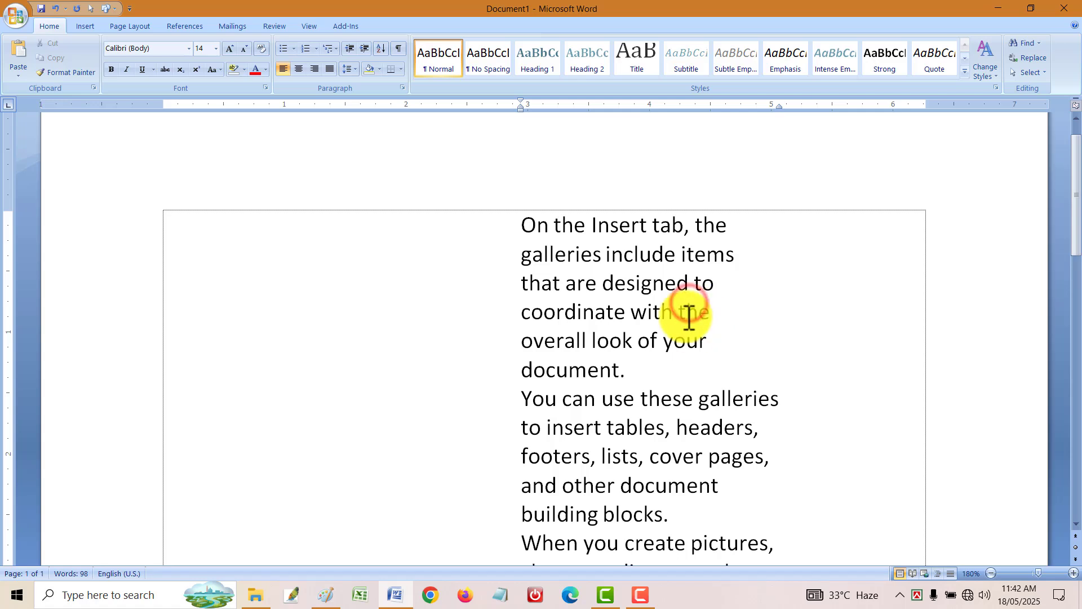
pyautogui.hotkey('ctrl', 'a')
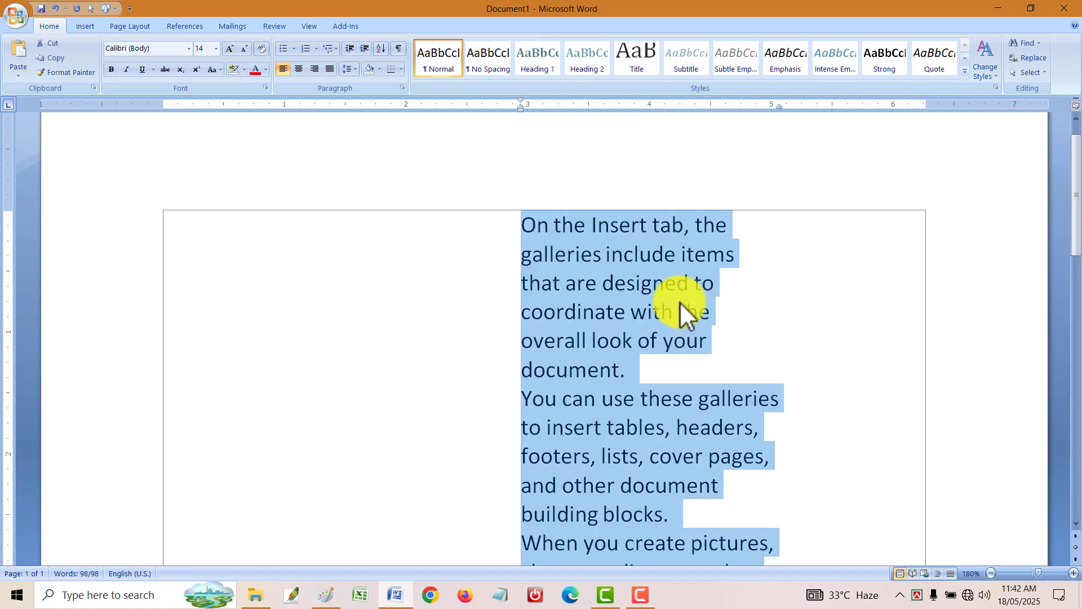
pyautogui.hotkey('ctrl', 'j')
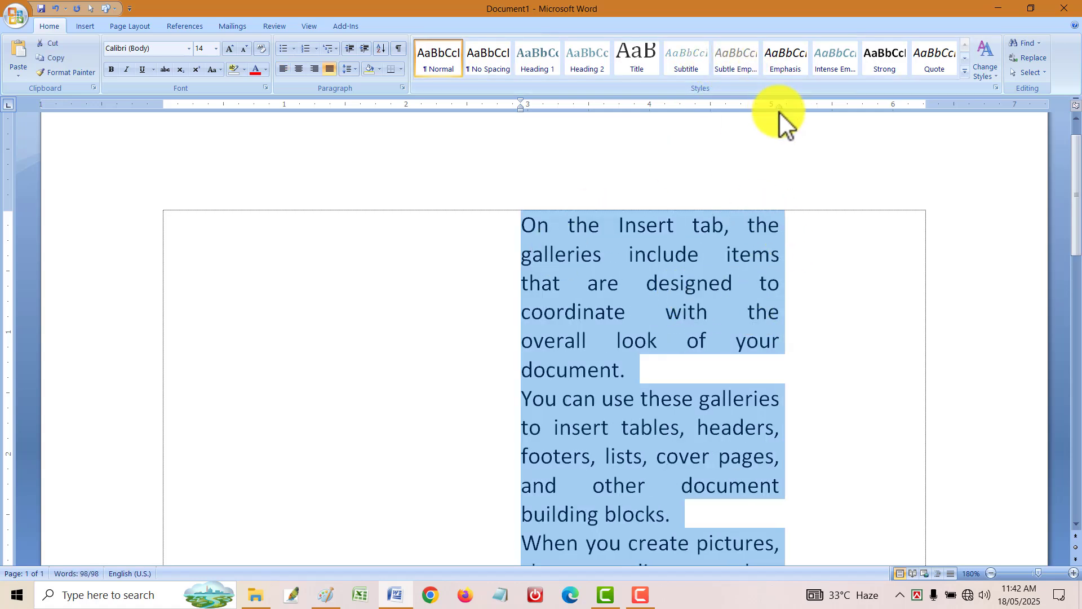
# - Adjust the sample text's right indent to about 4.25 inches and left indent to 0.5 inch, and clear its paragraph formatting
pyautogui.moveTo(780, 107)
pyautogui.mouseDown()
pyautogui.moveTo(908, 104)
pyautogui.moveTo(680, 106)
pyautogui.mouseUp()
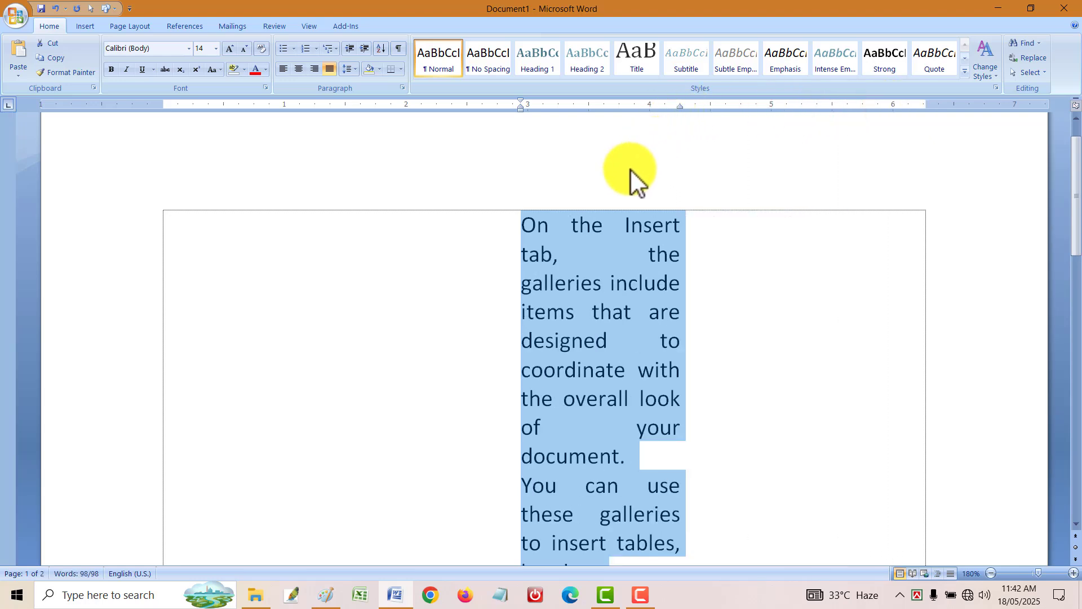
pyautogui.hotkey('ctrl', 'shift', 'm')
pyautogui.hotkey('ctrl', 'shift', 'm')
pyautogui.hotkey('ctrl', 'shift', 'm')
pyautogui.hotkey('ctrl', 'shift', 'm')
pyautogui.hotkey('ctrl', 'shift', 'm')
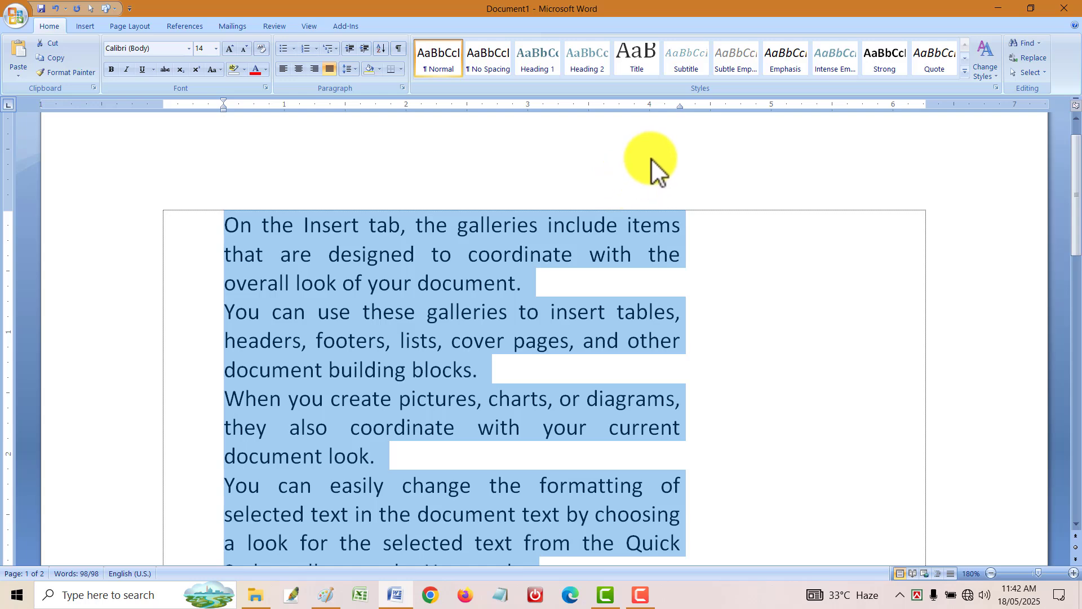
pyautogui.hotkey('ctrl', 'q')
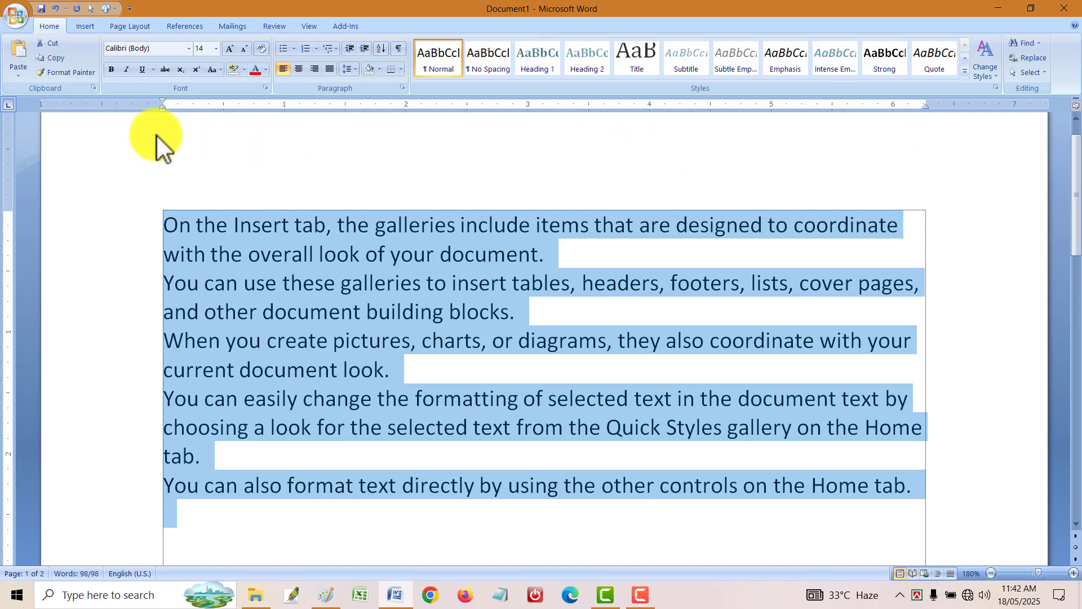
# - Try a left indent of about 2.2 inches and a right indent of about 3.9 inches on the sample text, and undo both
pyautogui.moveTo(162, 108); pyautogui.dragTo(429, 106)
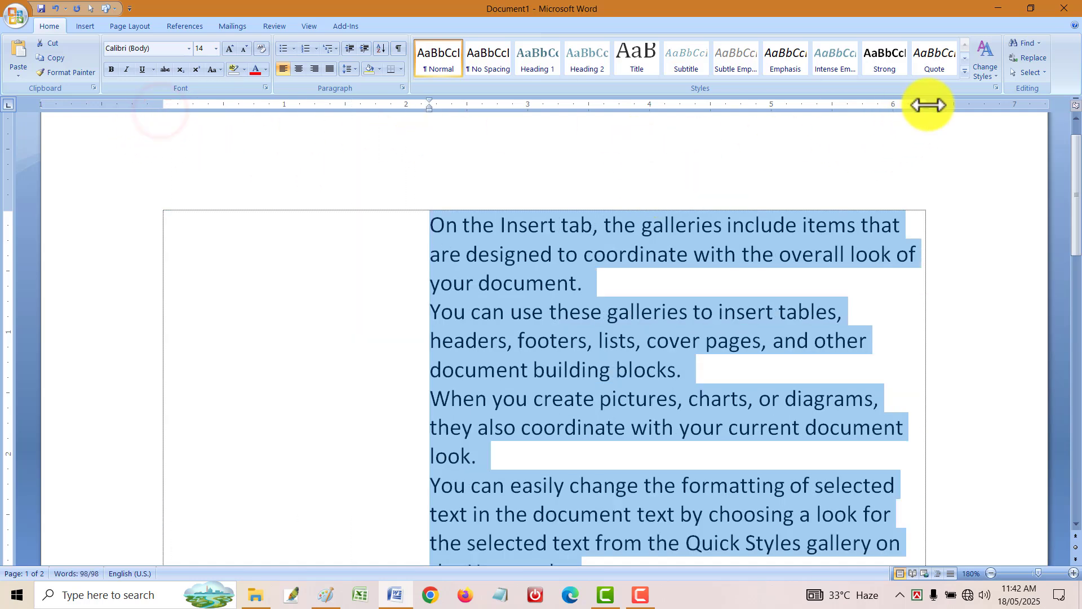
pyautogui.moveTo(925, 105)
pyautogui.mouseDown()
pyautogui.moveTo(729, 128)
pyautogui.moveTo(642, 106)
pyautogui.mouseUp()
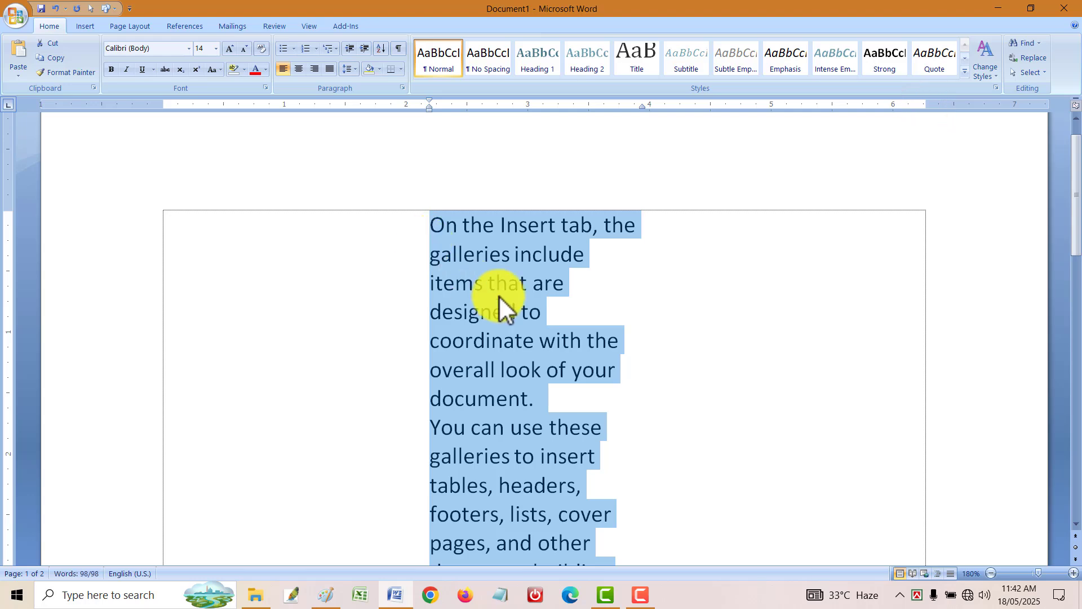
pyautogui.scroll(-5, 518, 304)
pyautogui.scroll(5, 519, 295)
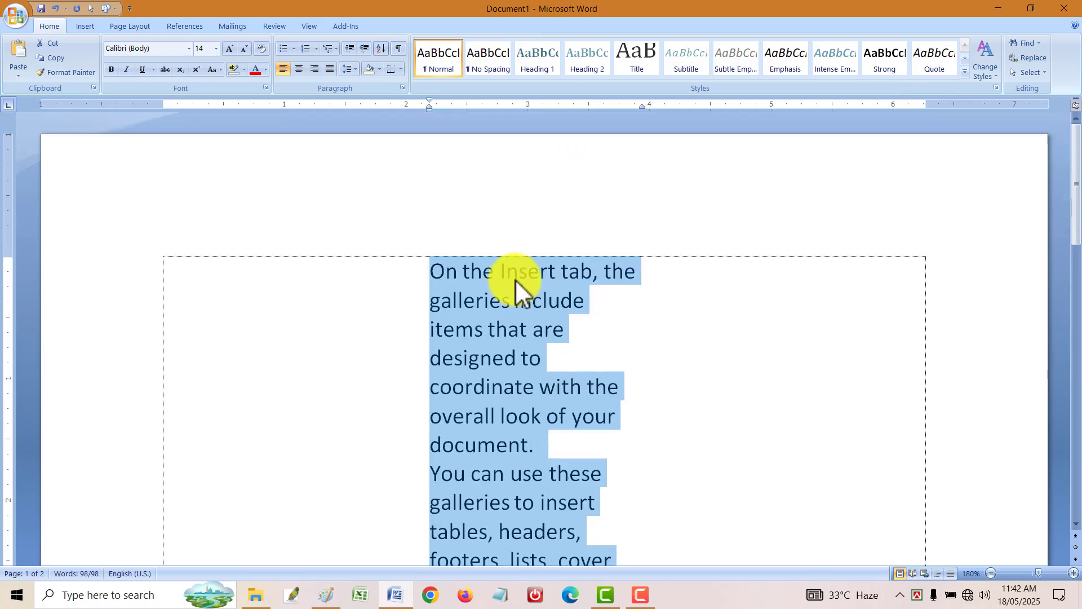
pyautogui.hotkey('ctrl', 'z')
pyautogui.hotkey('ctrl', 'z')
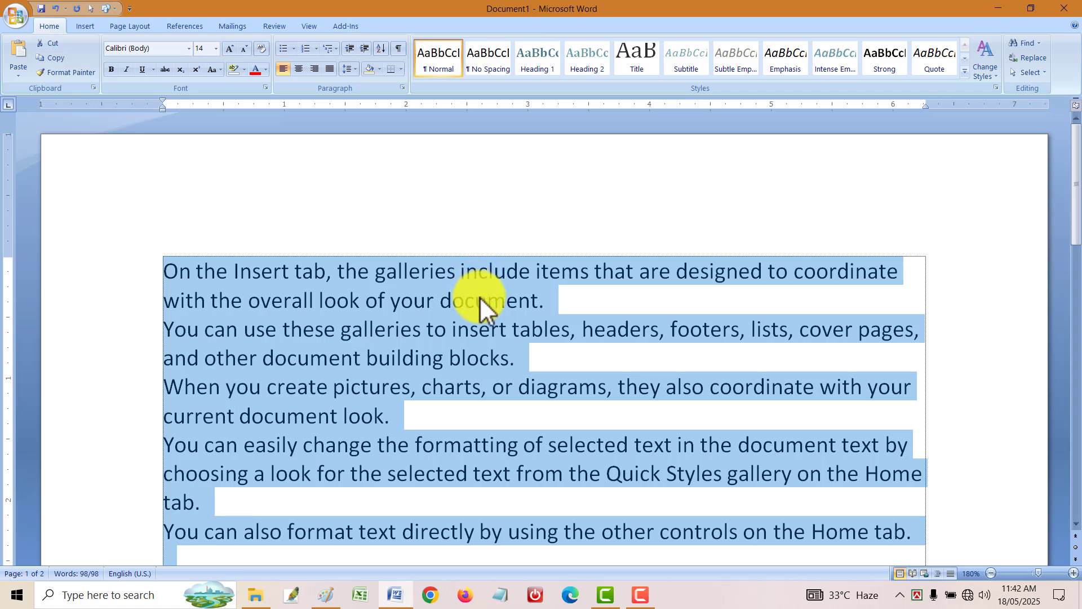
# - Place left tab stops for the selected text at about 2.6, 3.9, 4.75 and 1.25 inches
pyautogui.click(481, 107)
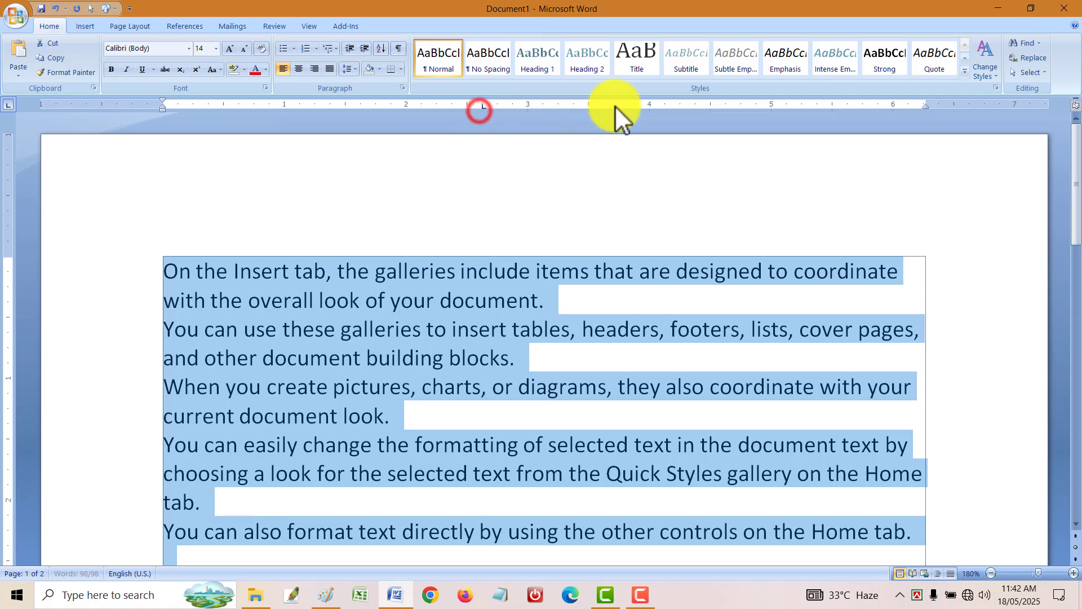
pyautogui.click(643, 107)
pyautogui.click(741, 107)
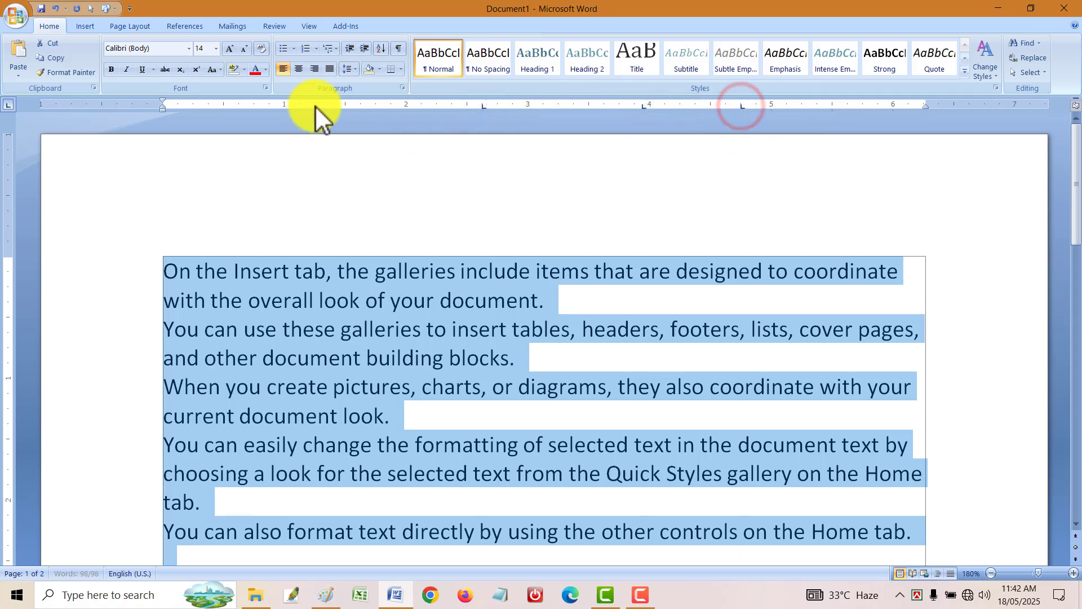
pyautogui.click(316, 106)
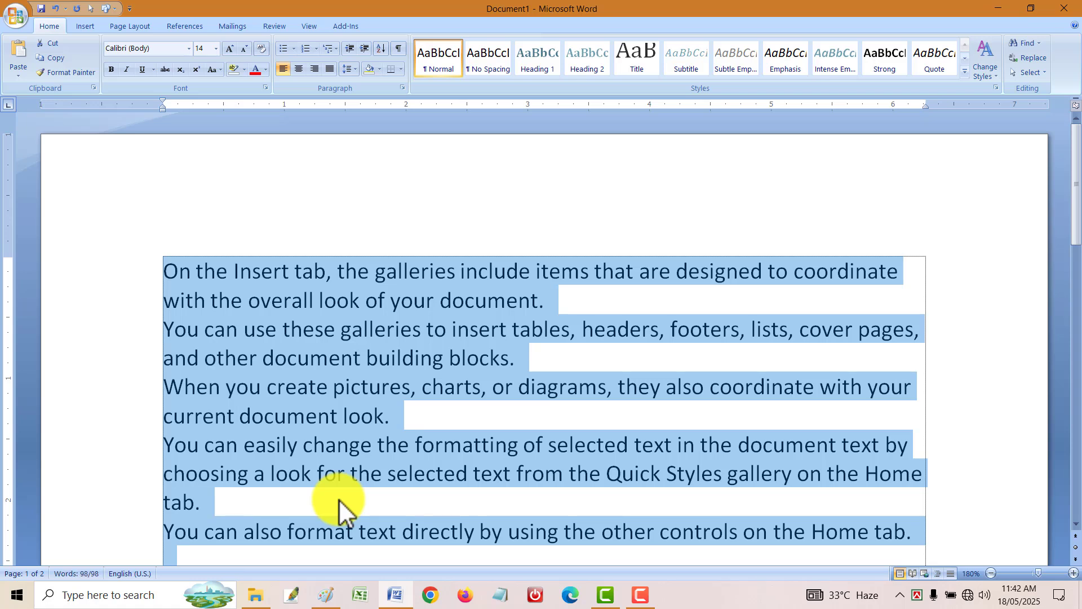
pyautogui.click(267, 47)
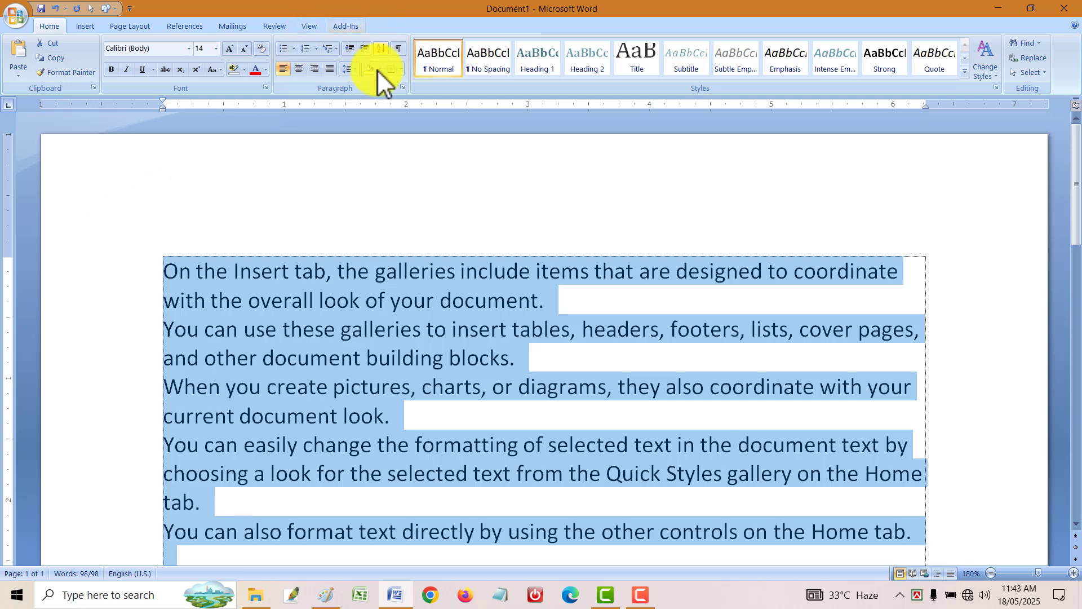
# - Select only the first paragraph and shade it yellow
pyautogui.click(445, 387)
pyautogui.moveTo(146, 271); pyautogui.dragTo(133, 302)
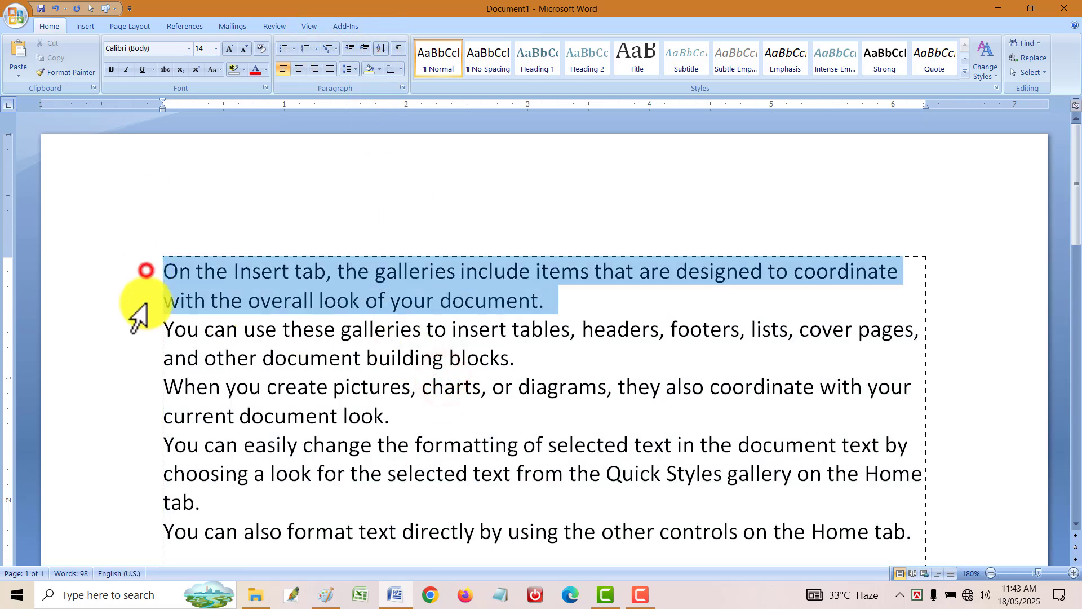
pyautogui.click(379, 69)
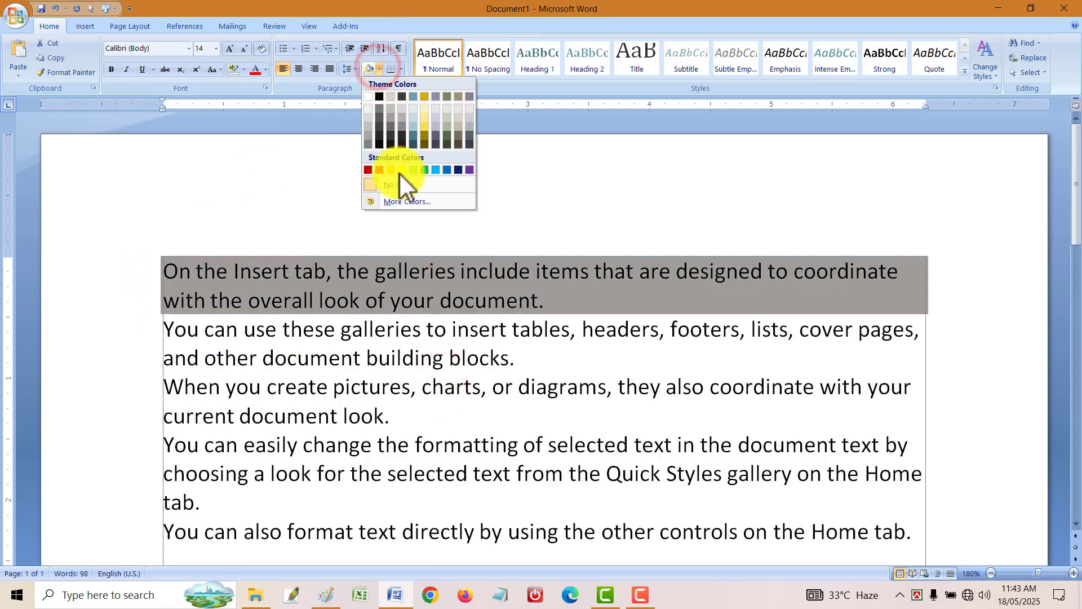
pyautogui.click(402, 169)
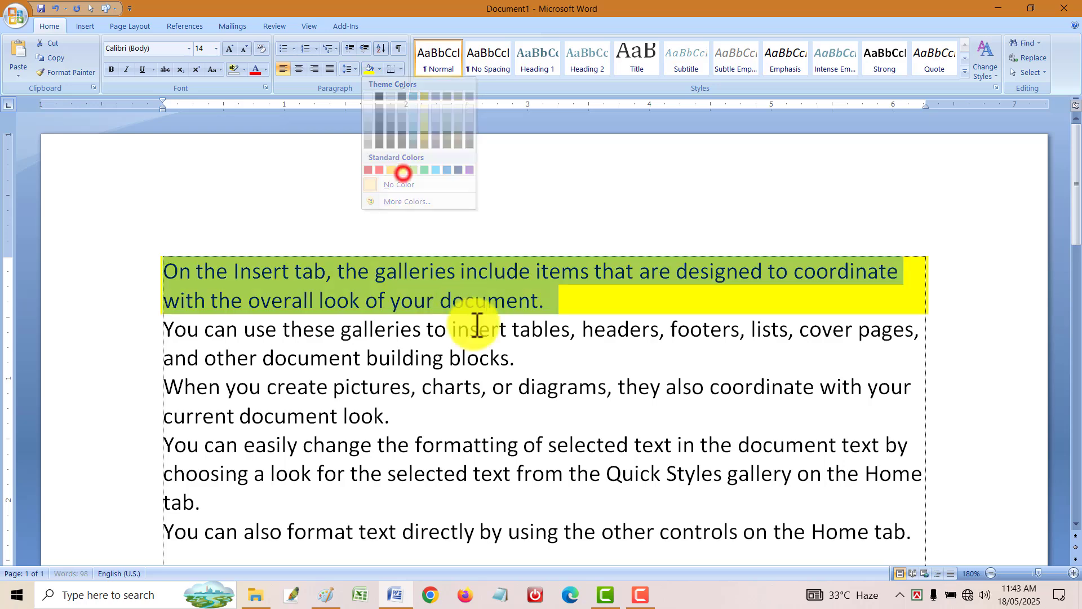
# - Apply the same yellow shading to the words "galleries" and "blocks" in the second paragraph
pyautogui.doubleClick(383, 328)
pyautogui.click(369, 69)
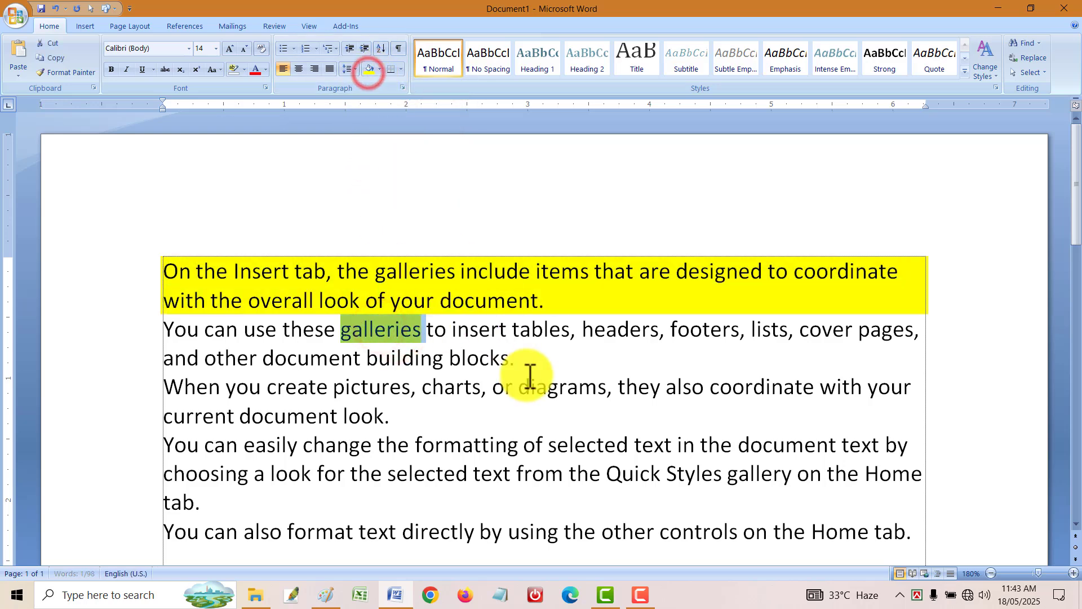
pyautogui.doubleClick(486, 359)
pyautogui.click(372, 68)
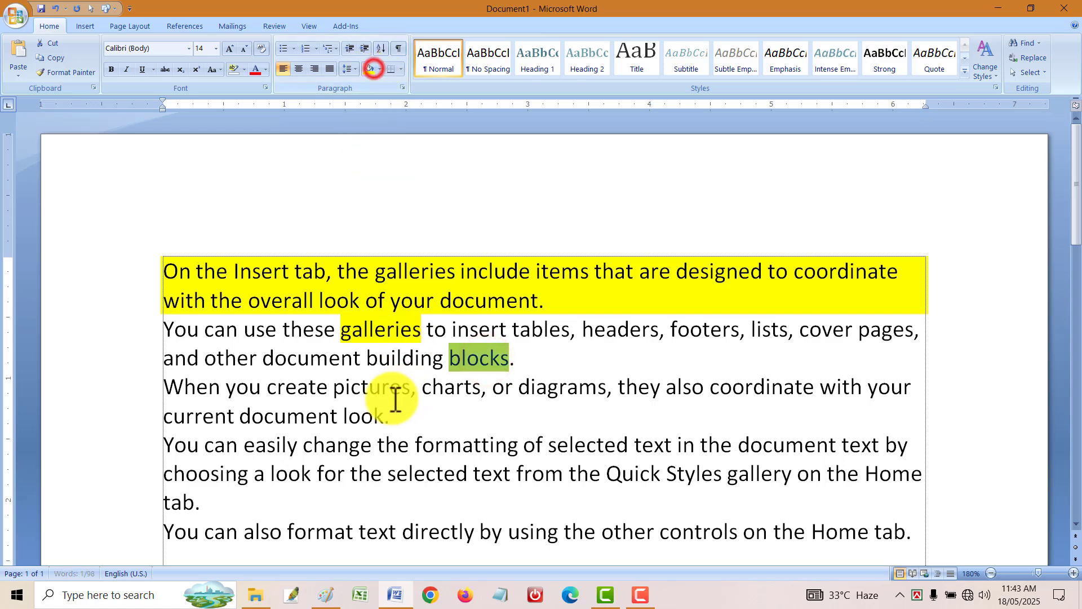
pyautogui.click(302, 398)
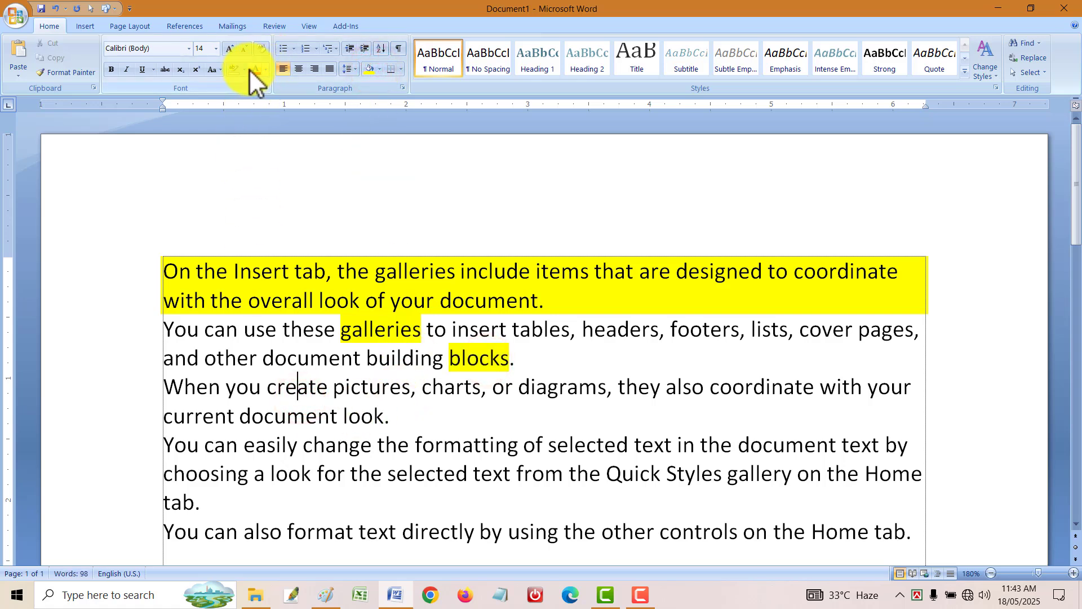
# - Highlight the third paragraph in yellow with the text highlighter, from within "create" through "current document look."
pyautogui.click(244, 69)
pyautogui.click(241, 84)
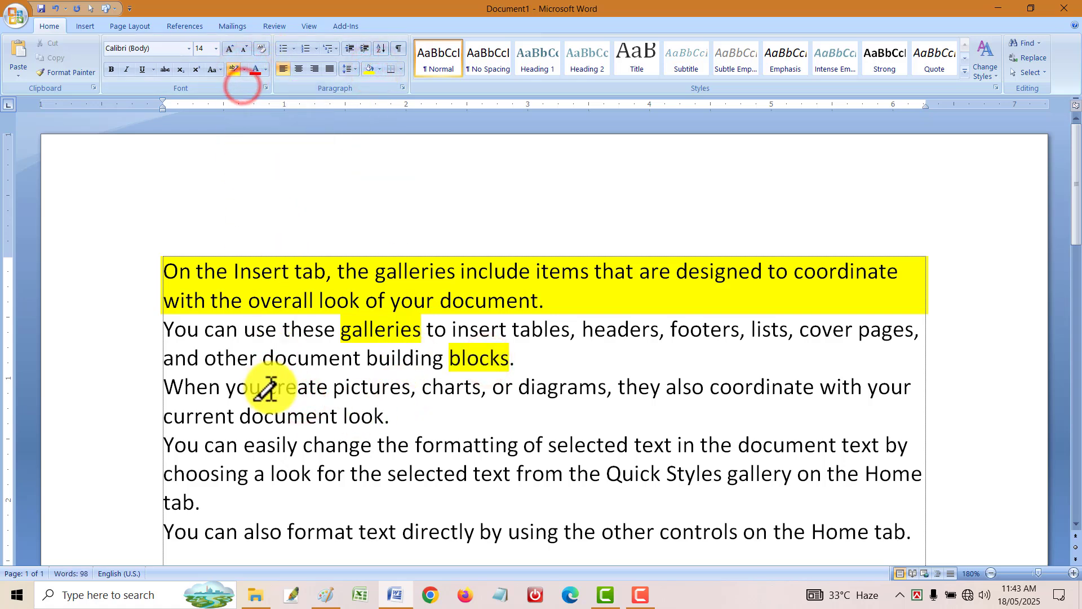
pyautogui.moveTo(284, 386)
pyautogui.mouseDown()
pyautogui.moveTo(309, 415)
pyautogui.moveTo(362, 387)
pyautogui.moveTo(392, 418)
pyautogui.mouseUp()
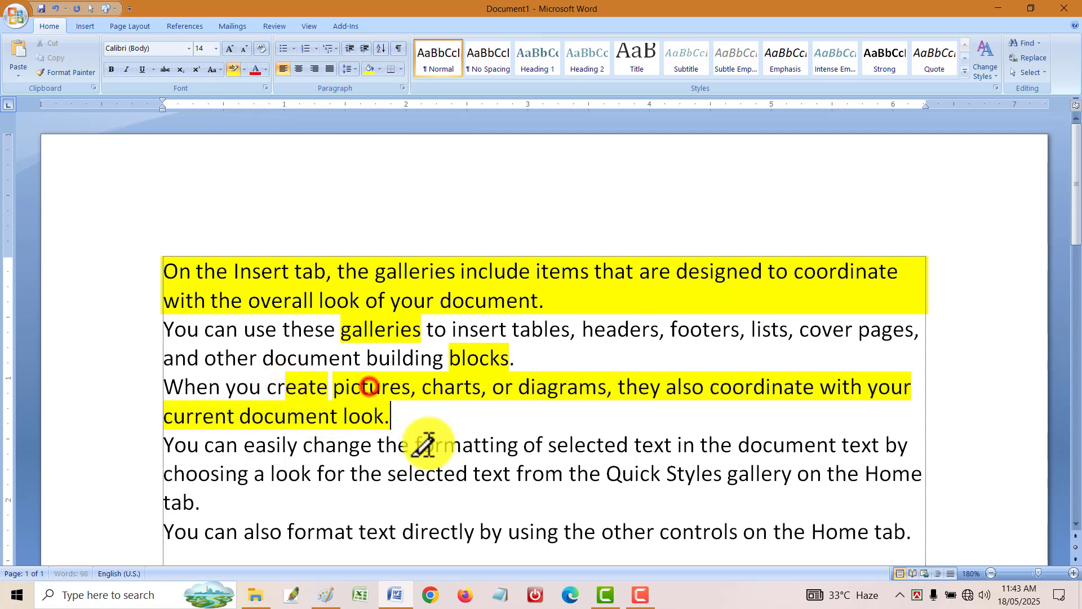
# - Undo all the yellow highlighting and shading applied to the sample text
pyautogui.hotkey('ctrl', 'z')
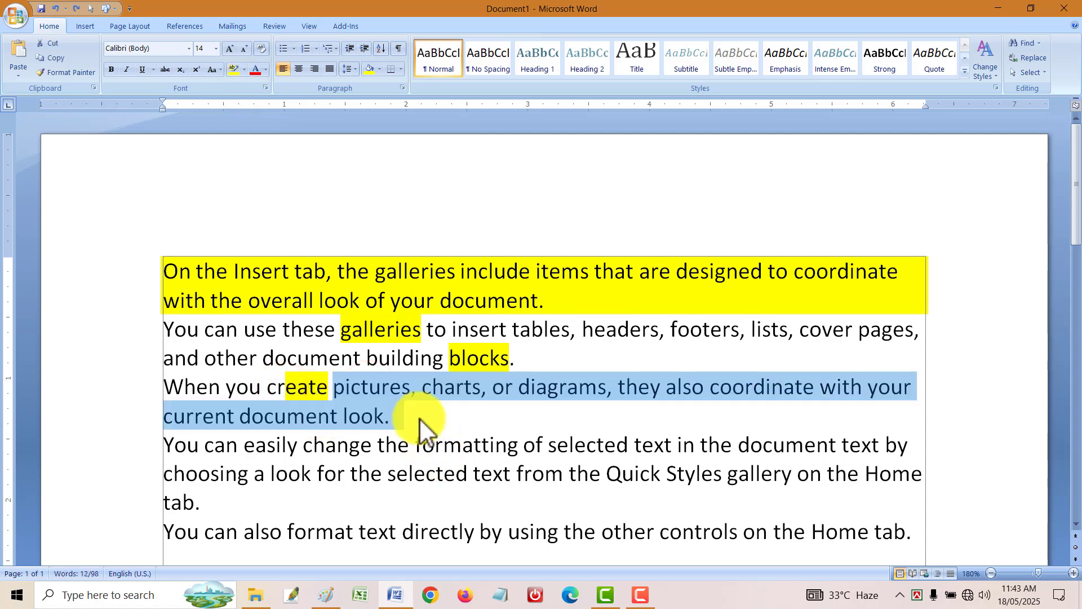
pyautogui.hotkey('ctrl', 'z')
pyautogui.hotkey('ctrl', 'z')
pyautogui.hotkey('ctrl', 'z')
pyautogui.hotkey('ctrl', 'z')
pyautogui.click(355, 302)
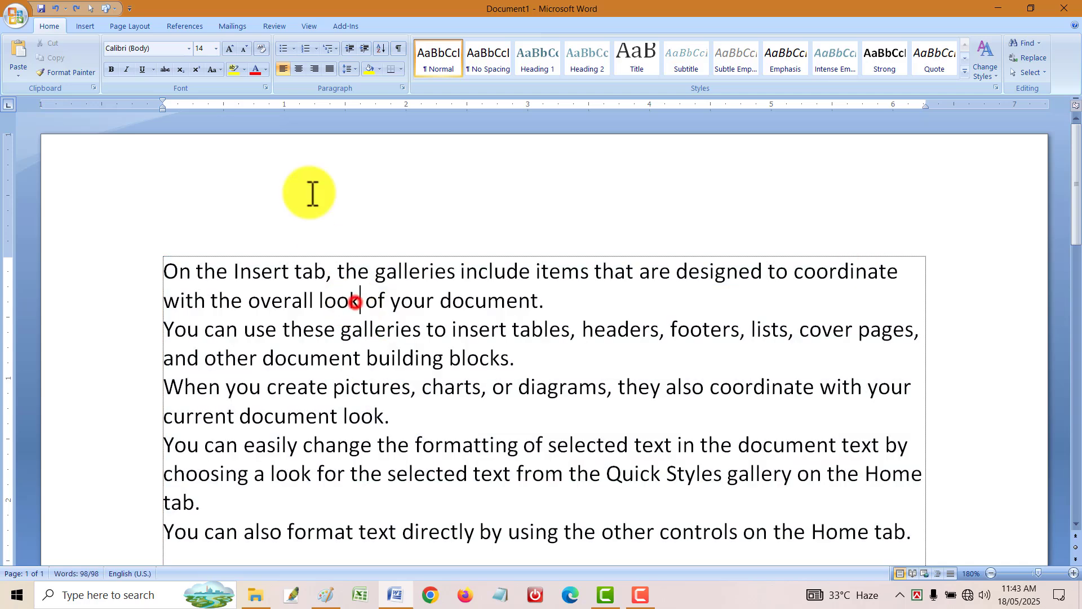
# - Highlight "look of your document" in the first paragraph in yellow
pyautogui.click(244, 70)
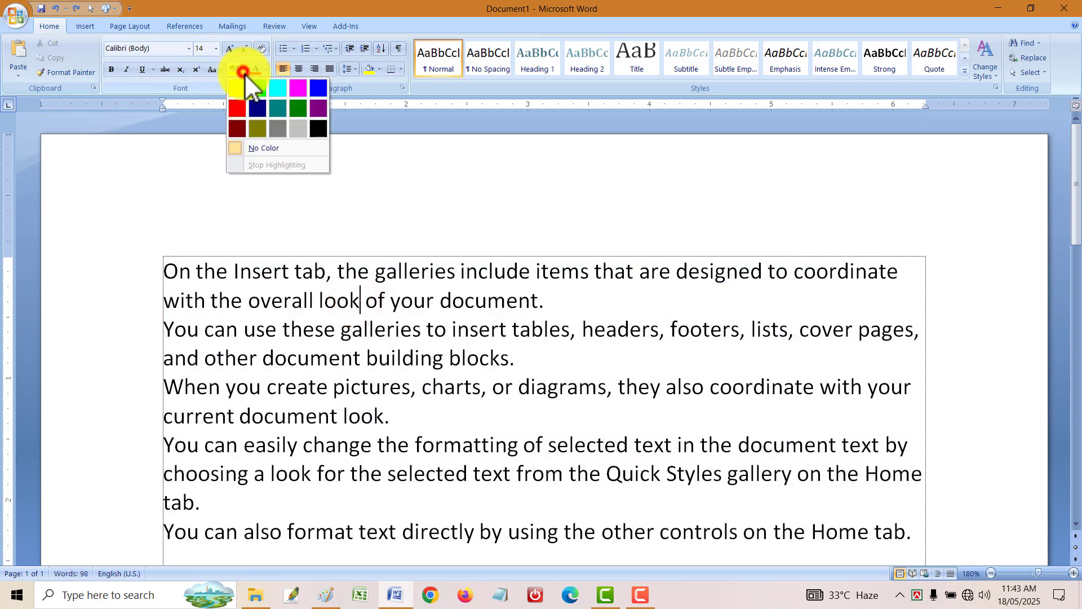
pyautogui.click(360, 315)
pyautogui.moveTo(322, 301); pyautogui.dragTo(513, 302)
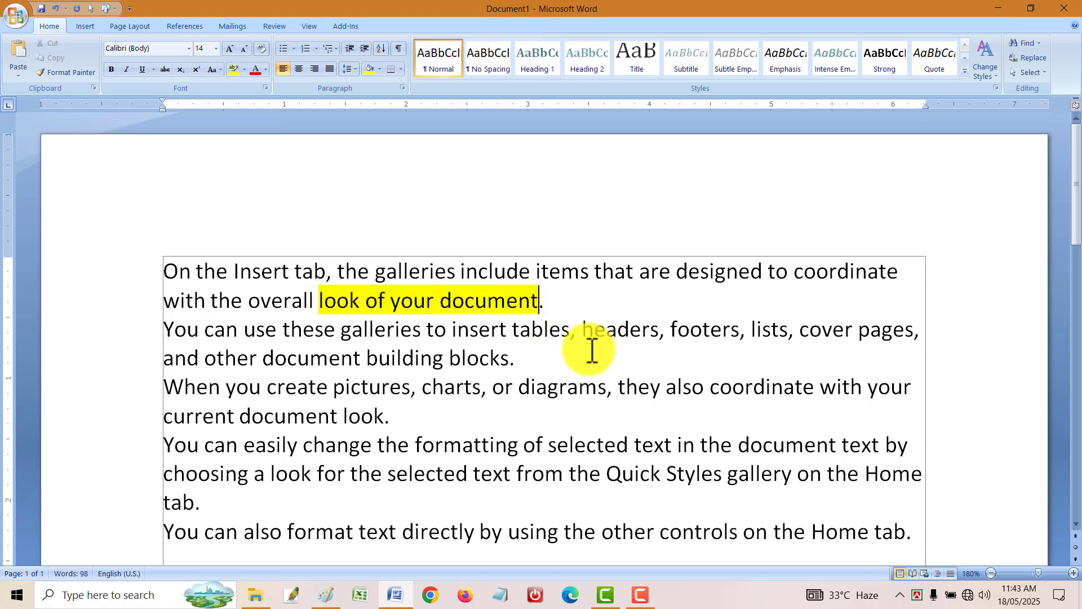
pyautogui.click(564, 307)
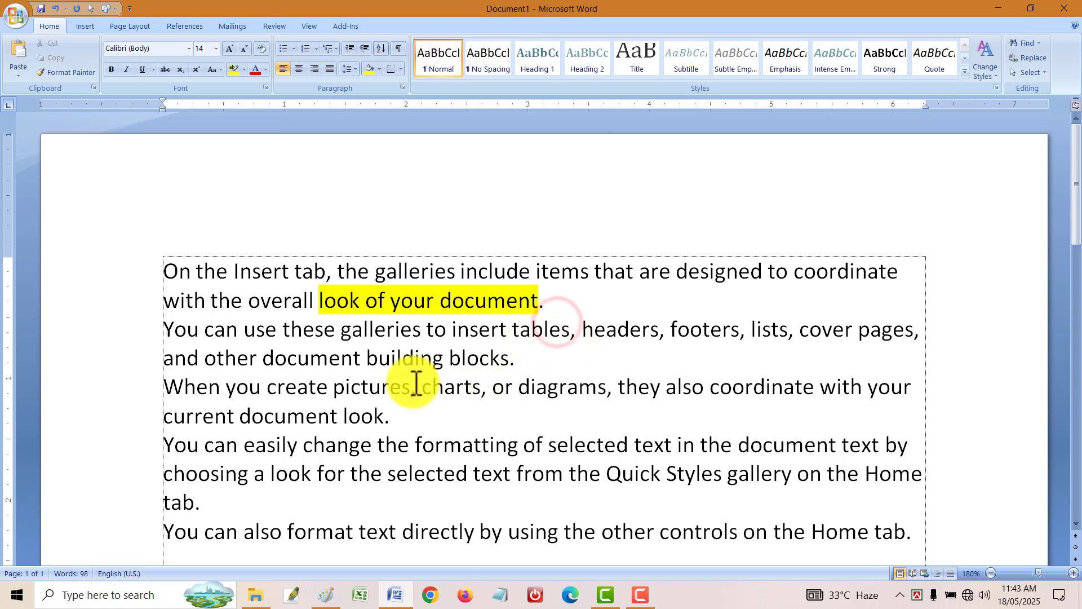
# - Highlight "create pictures, charts, or di", "headers, footers", "lists", "cover" and "from" in yellow
pyautogui.moveTo(320, 387)
pyautogui.mouseDown()
pyautogui.moveTo(554, 399)
pyautogui.moveTo(533, 399)
pyautogui.mouseUp()
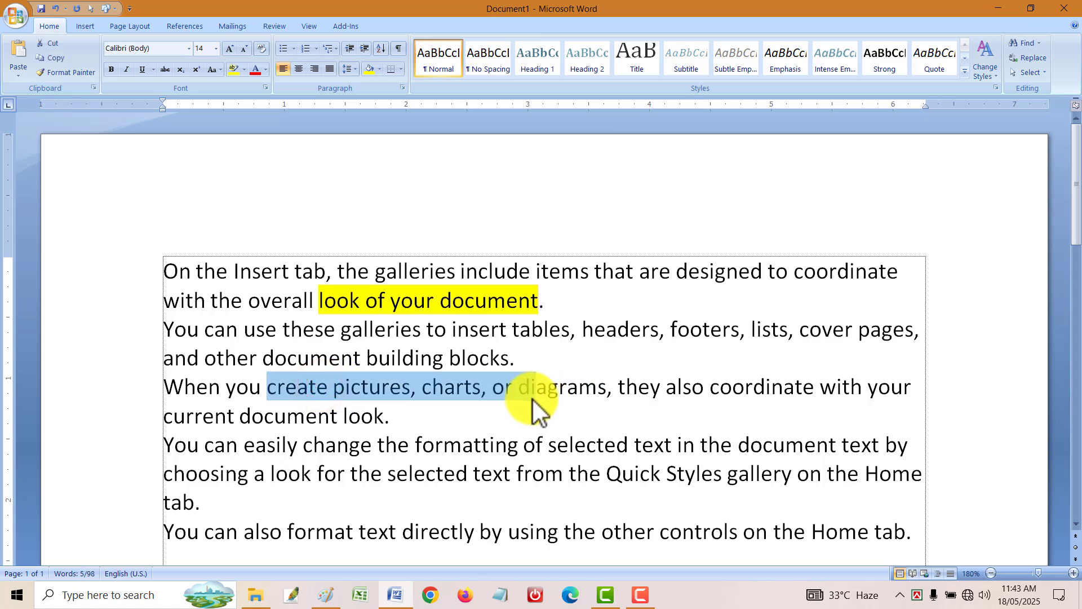
pyautogui.hotkey('ctrl', 'alt', 'h')
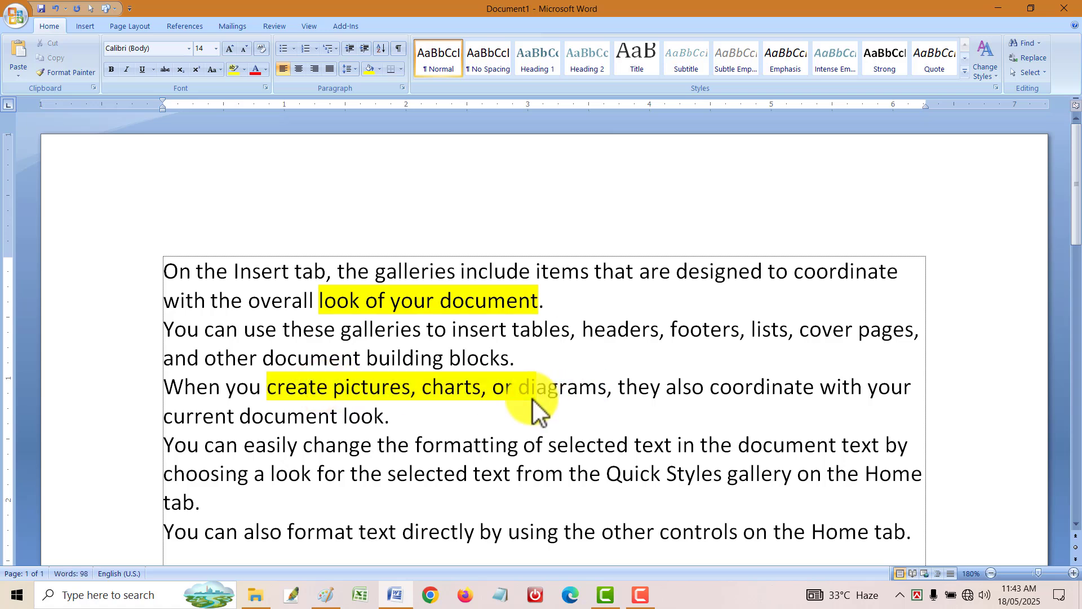
pyautogui.click(847, 348)
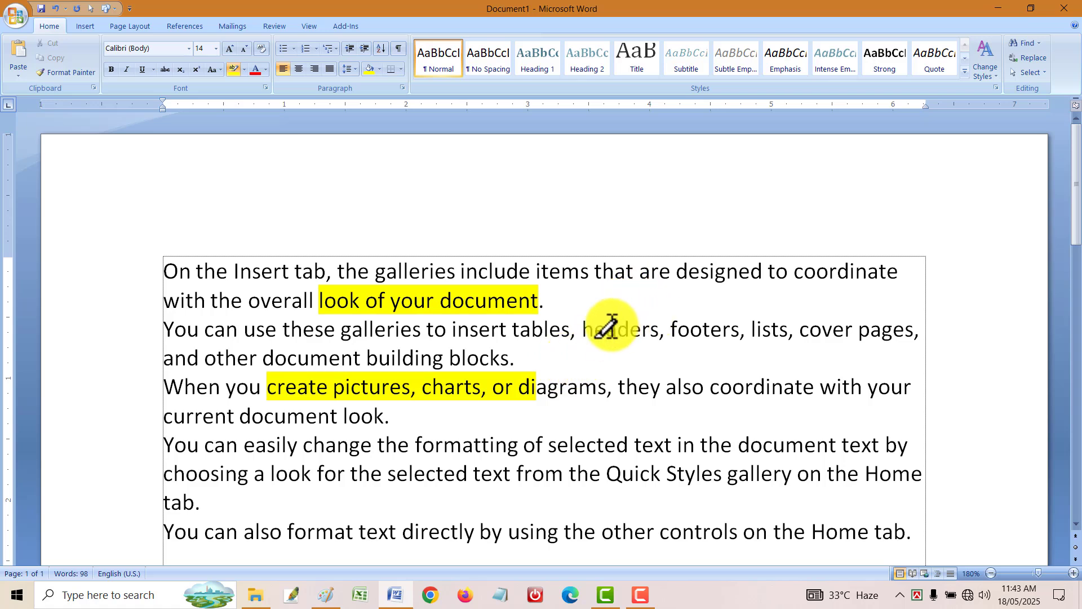
pyautogui.moveTo(581, 329); pyautogui.dragTo(852, 329)
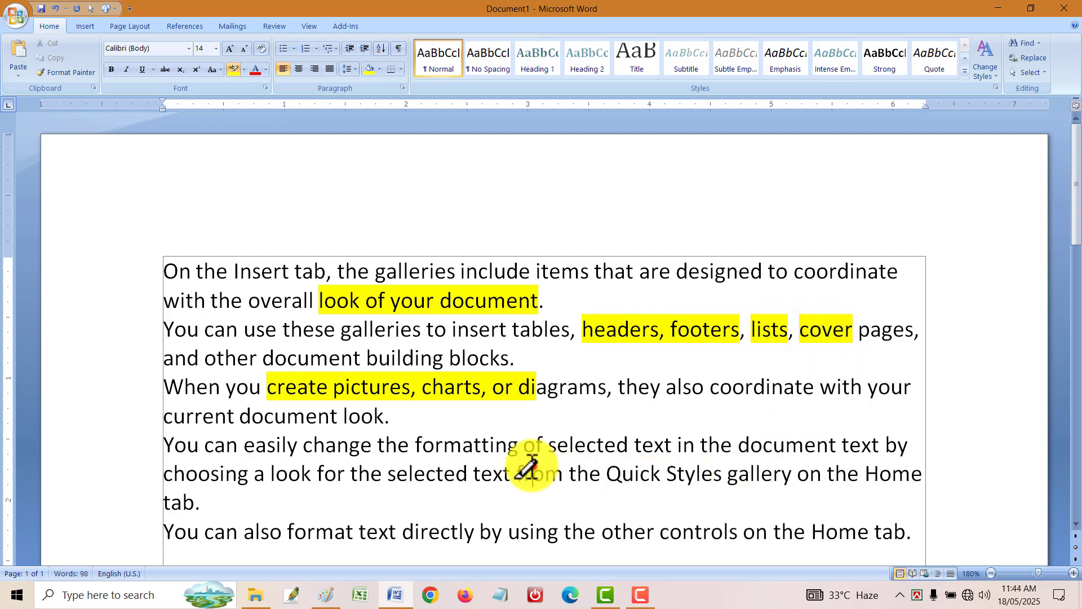
pyautogui.moveTo(521, 473); pyautogui.dragTo(563, 474)
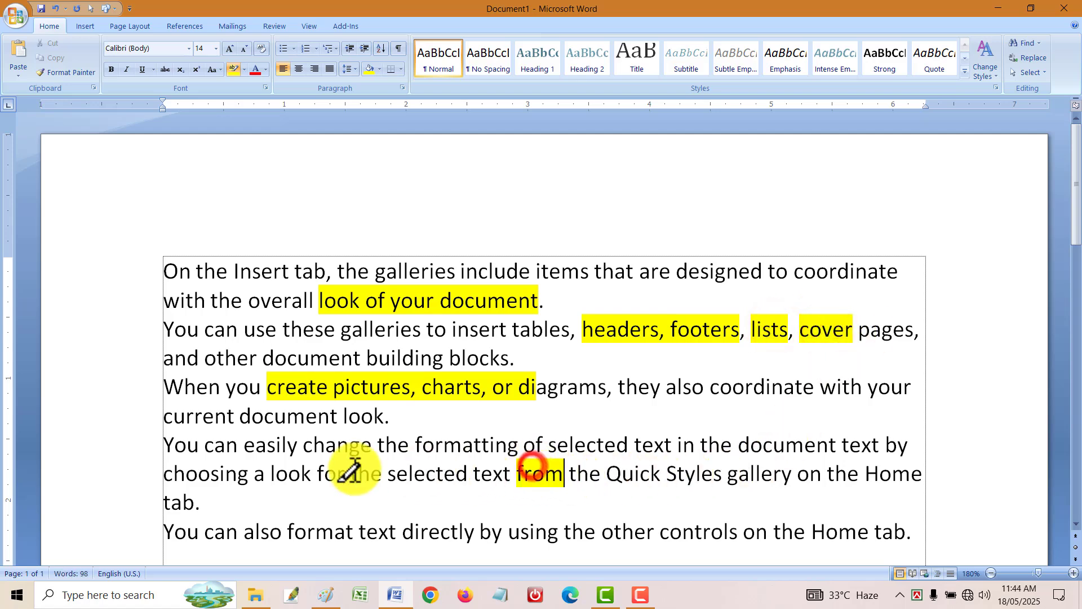
# - Try extending the yellow highlight in the fourth paragraph from "easily" through "from", and undo it
pyautogui.keyDown('shift'); pyautogui.click(257, 443); pyautogui.keyUp('shift')
pyautogui.hotkey('ctrl', 'z')
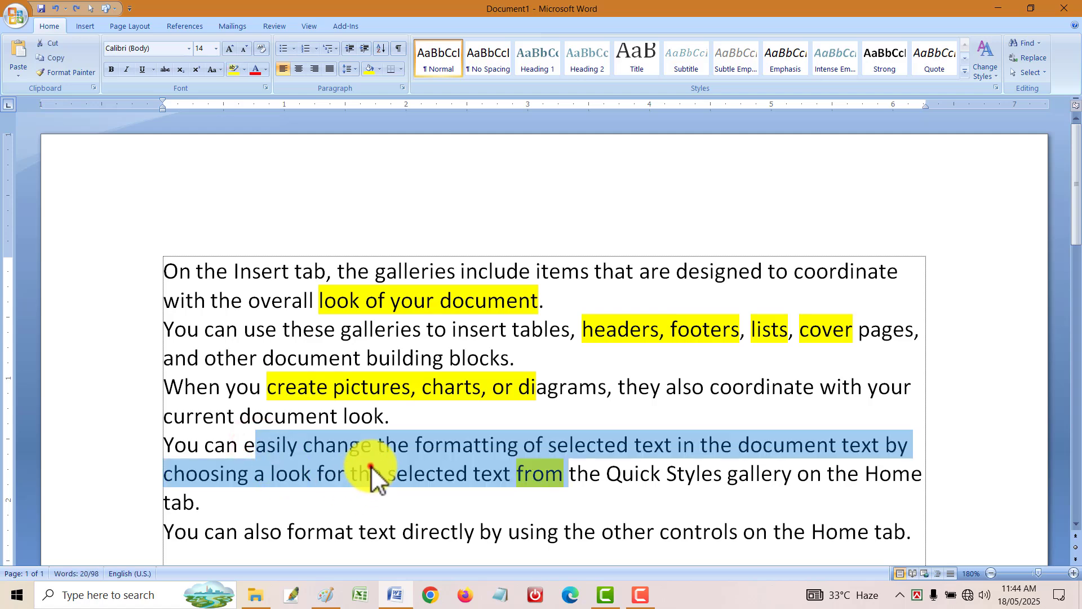
pyautogui.click(384, 444)
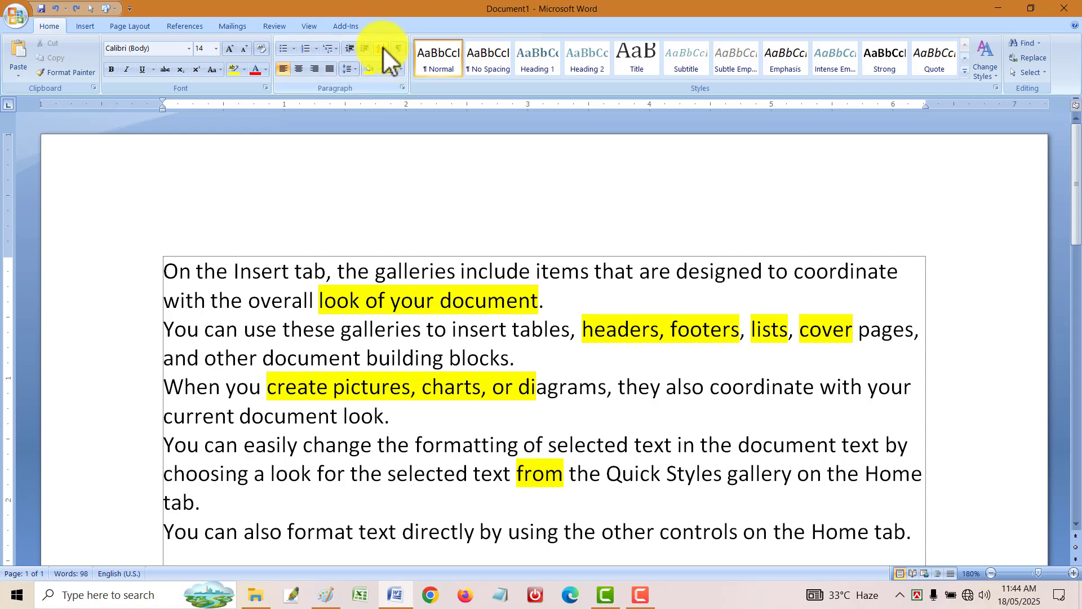
# - Select all the text, open the Sort Text settings, and close them without sorting
pyautogui.click(540, 298)
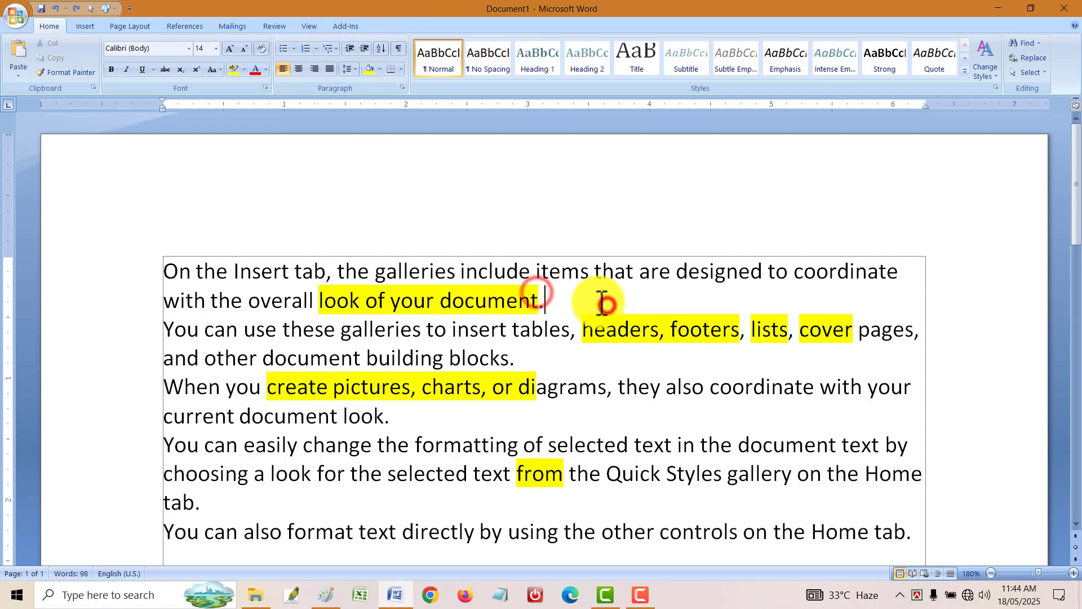
pyautogui.hotkey('ctrl', 'a')
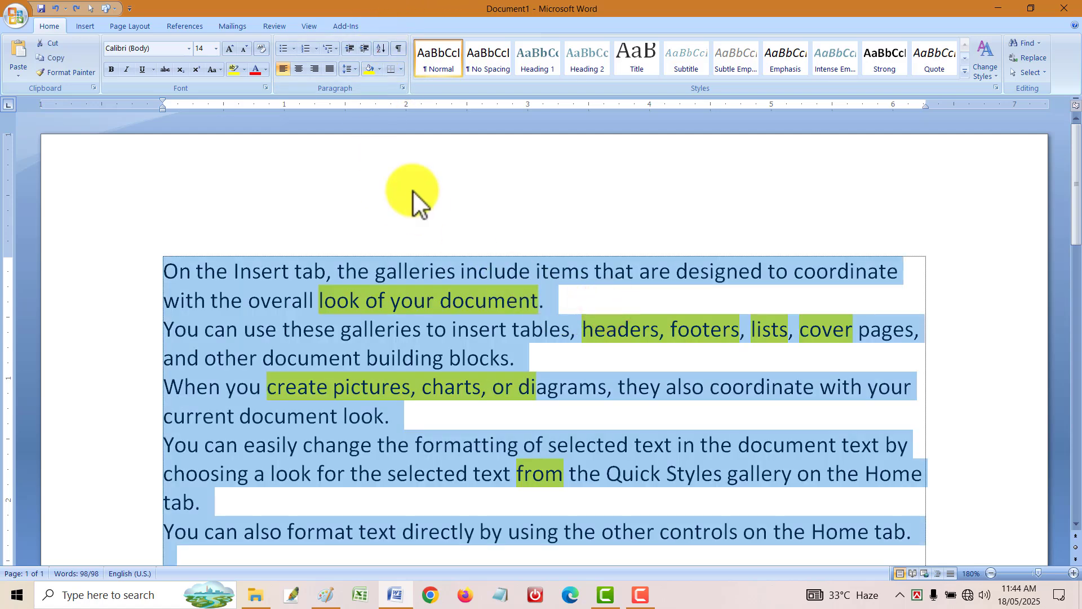
pyautogui.click(381, 49)
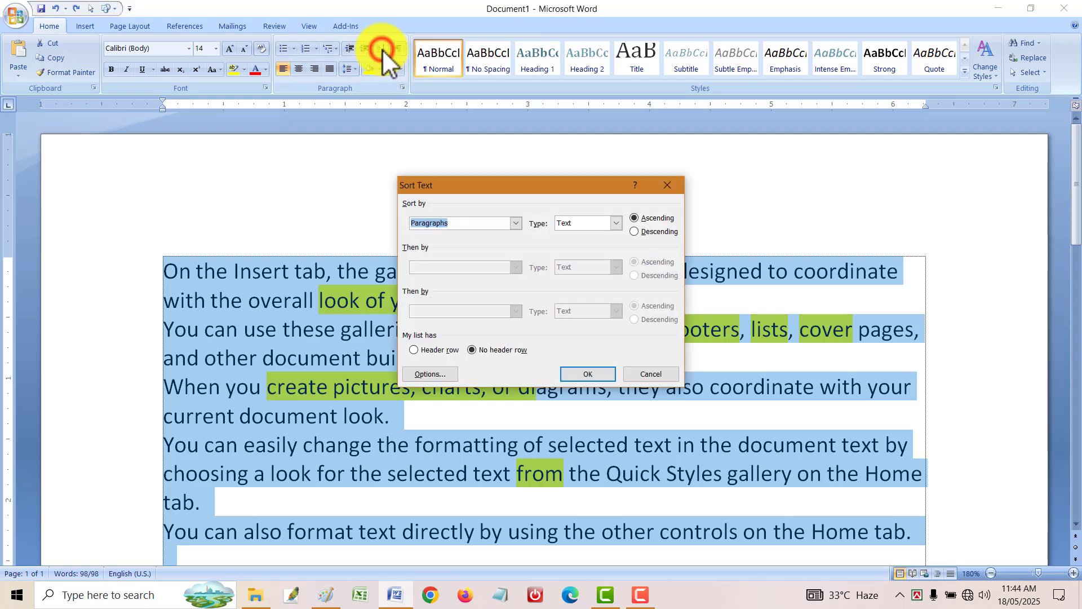
pyautogui.click(626, 372)
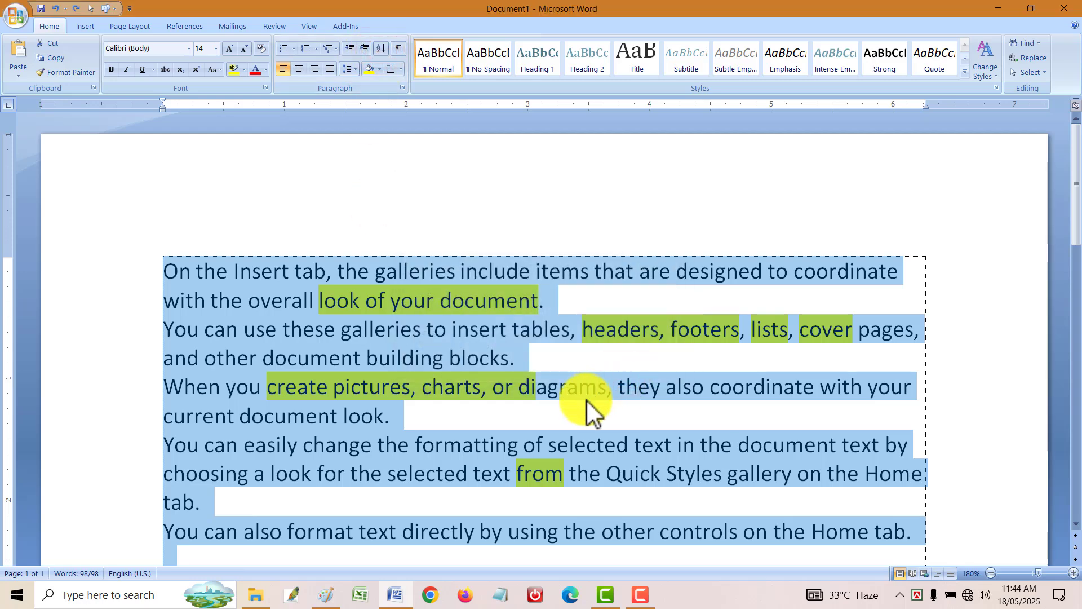
# - Show the formatting marks throughout the text, and hide them again
pyautogui.click(399, 49)
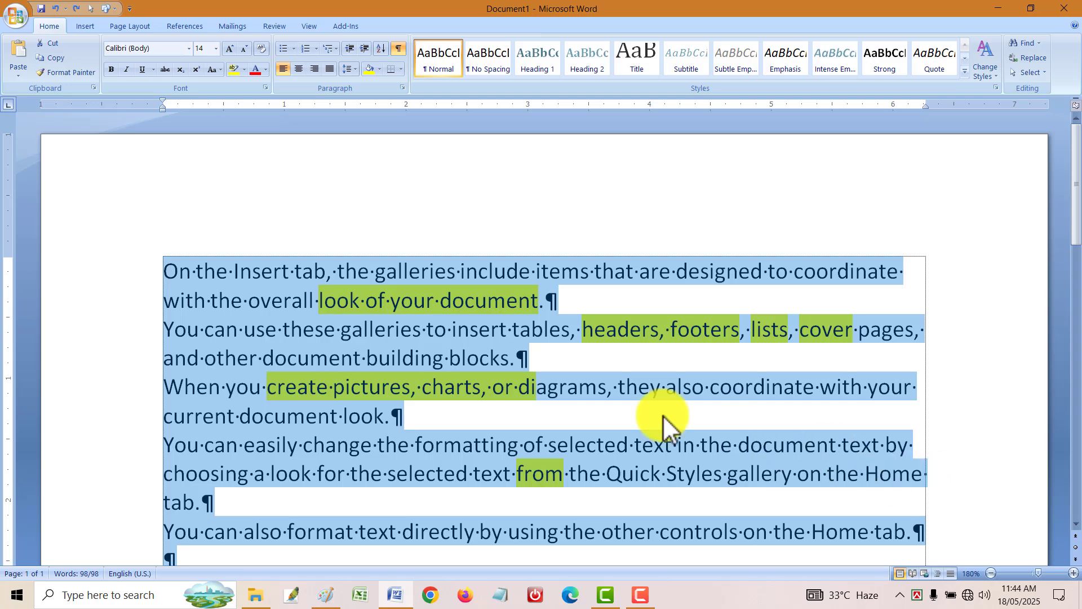
pyautogui.click(584, 339)
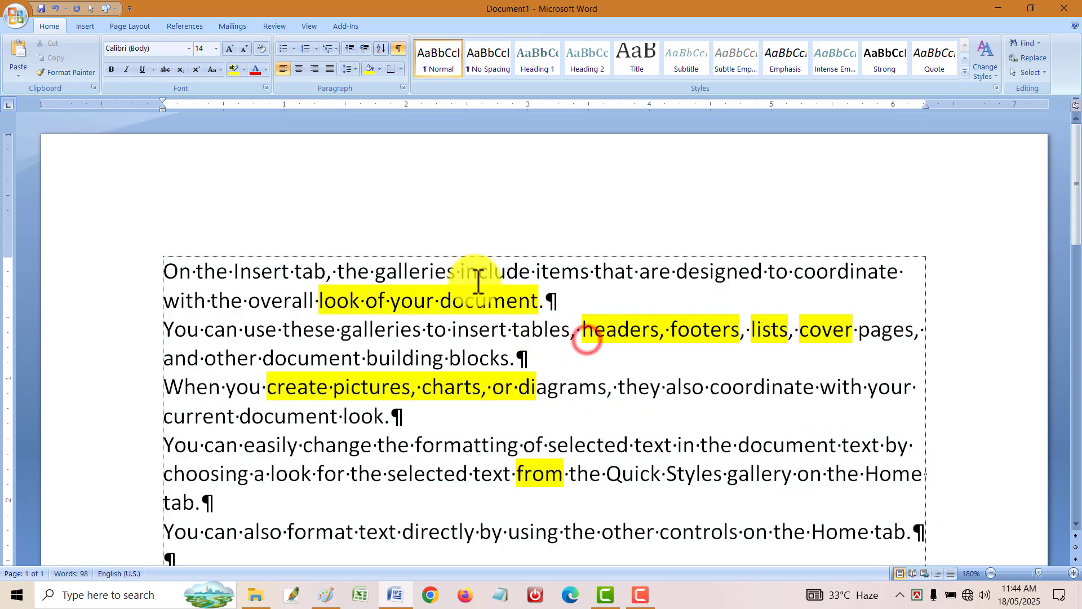
pyautogui.click(461, 269)
pyautogui.hotkey('ctrl', 'a')
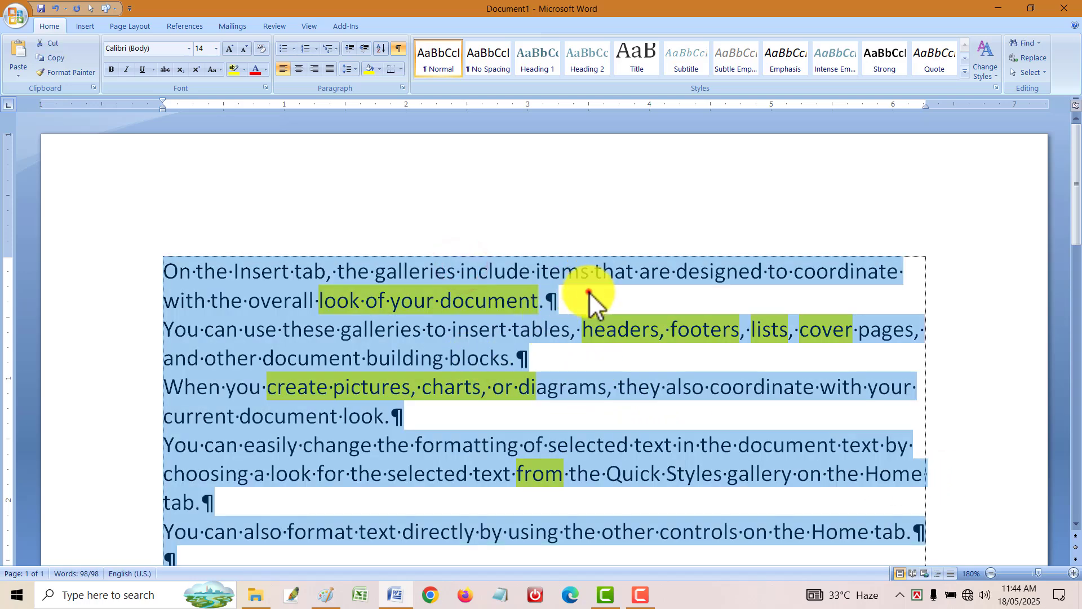
pyautogui.click(588, 291)
pyautogui.hotkey('ctrl', 'a')
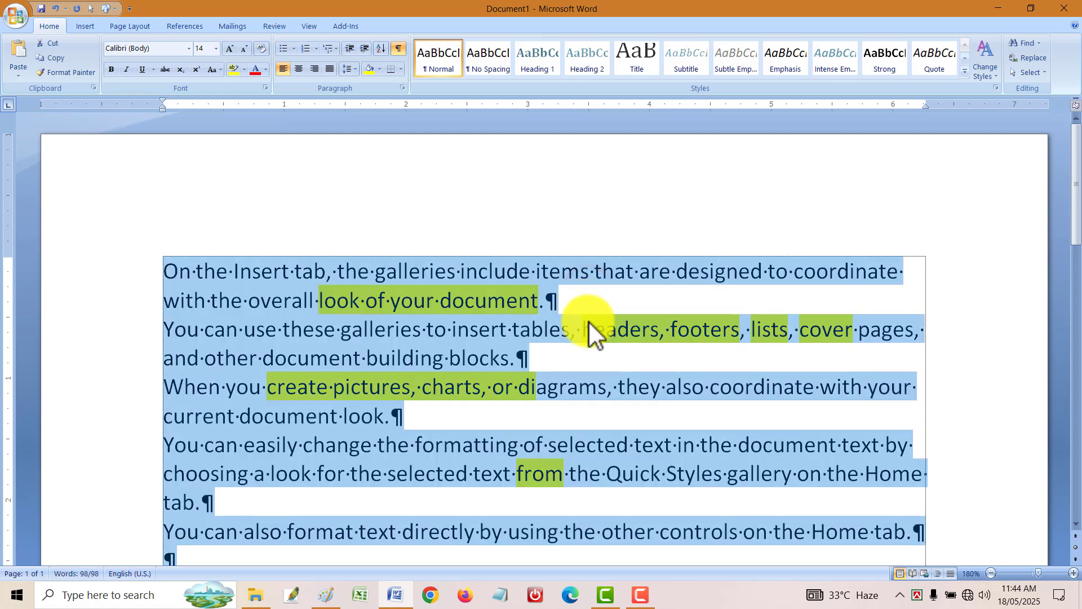
pyautogui.click(588, 321)
pyautogui.click(401, 48)
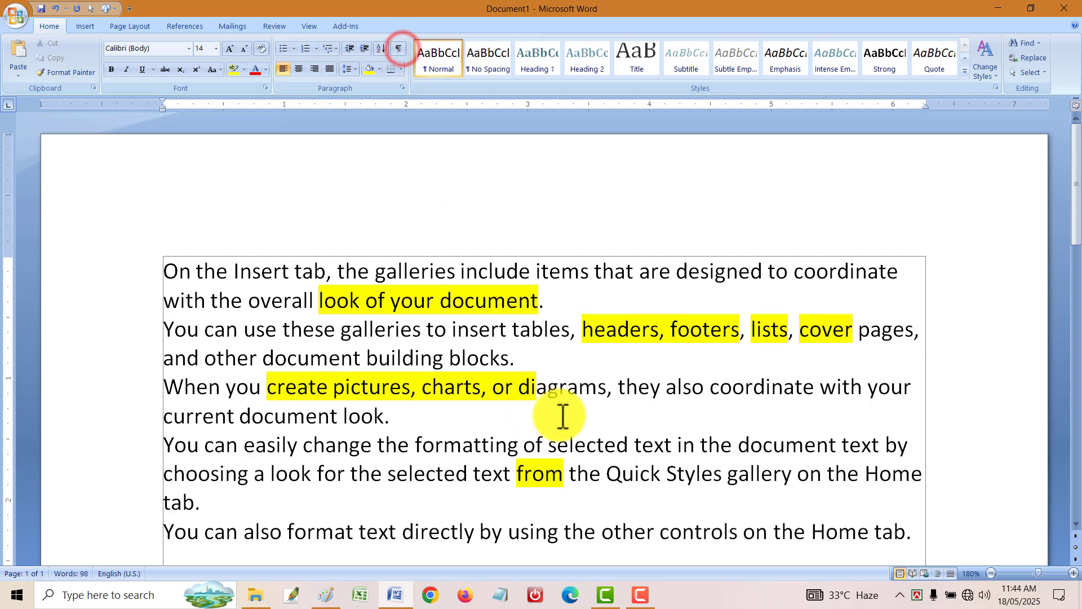
# - Delete all the text that follows the first paragraph, from after "look of your document" to the end of the document
pyautogui.click(578, 404)
pyautogui.click(579, 297)
pyautogui.hotkey('ctrl', 'shift', 'End')
pyautogui.press('Delete')
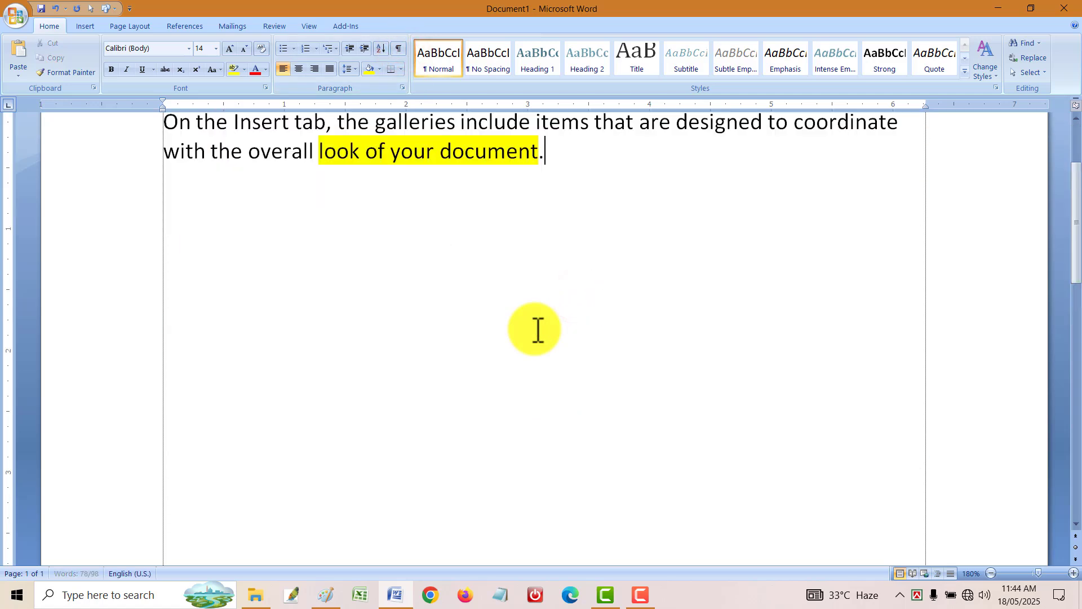
# - Remove the highlight from all the remaining text by setting its highlight colour to No Color
pyautogui.scroll(3, 619, 257)
pyautogui.hotkey('ctrl', 'a')
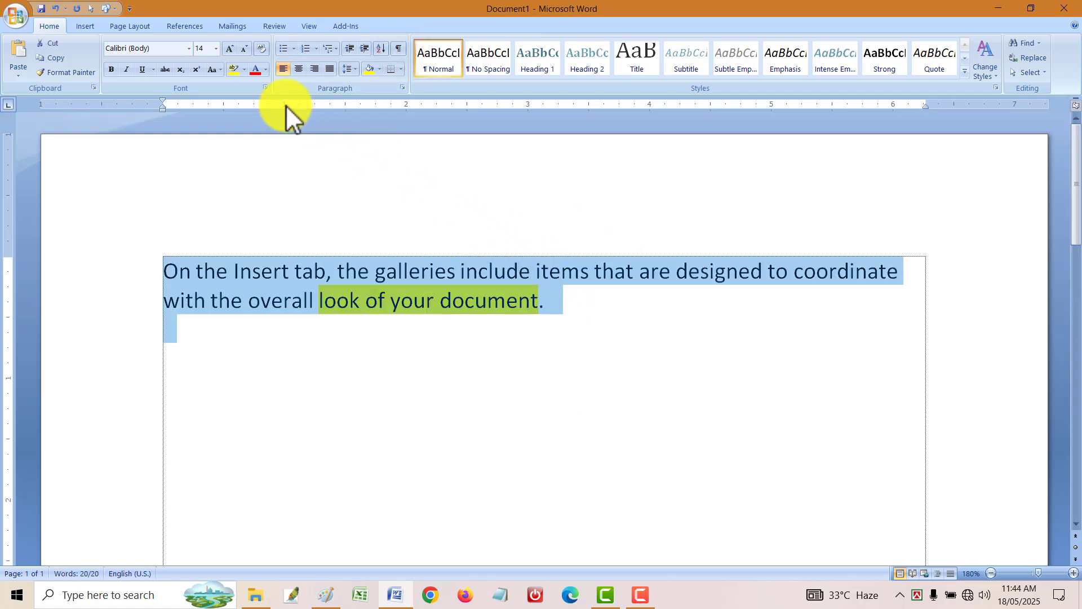
pyautogui.click(267, 72)
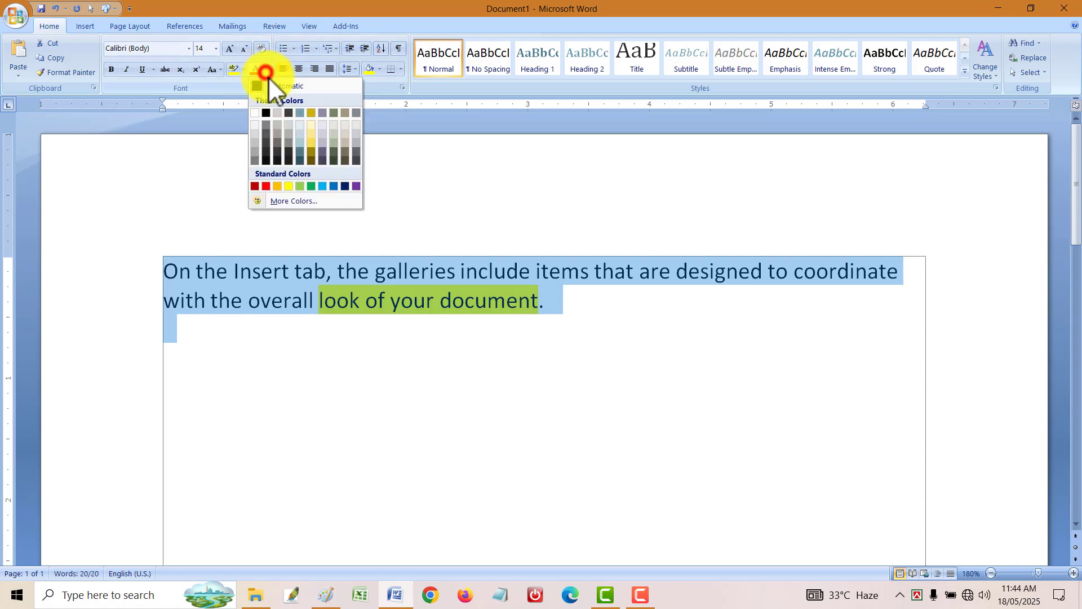
pyautogui.click(244, 69)
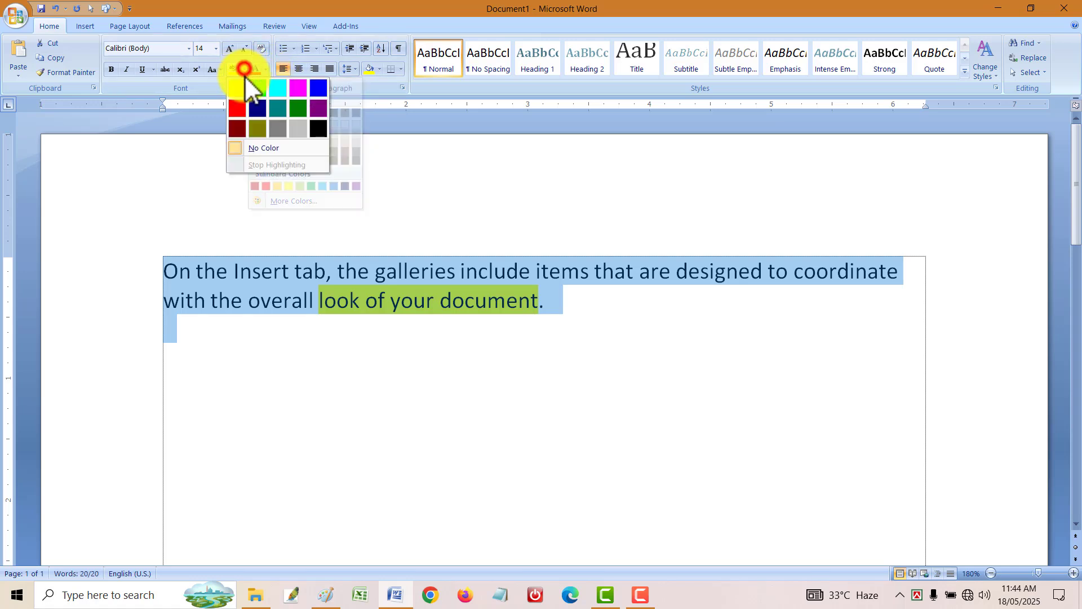
pyautogui.click(273, 147)
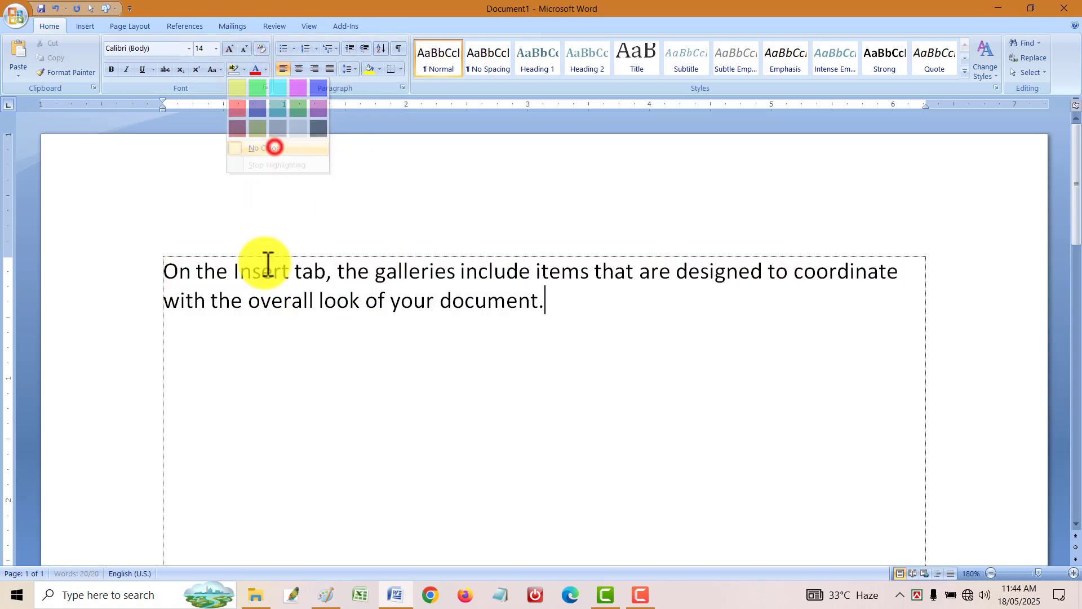
# - Select all the remaining text and show its formatting marks
pyautogui.click(642, 337)
pyautogui.hotkey('ctrl', 'a')
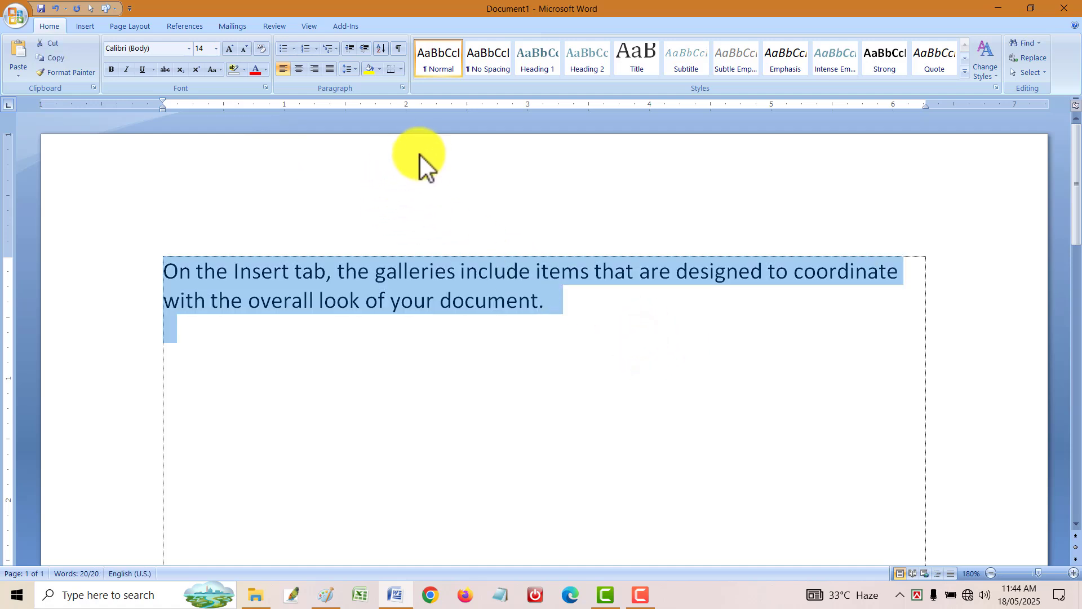
pyautogui.click(400, 52)
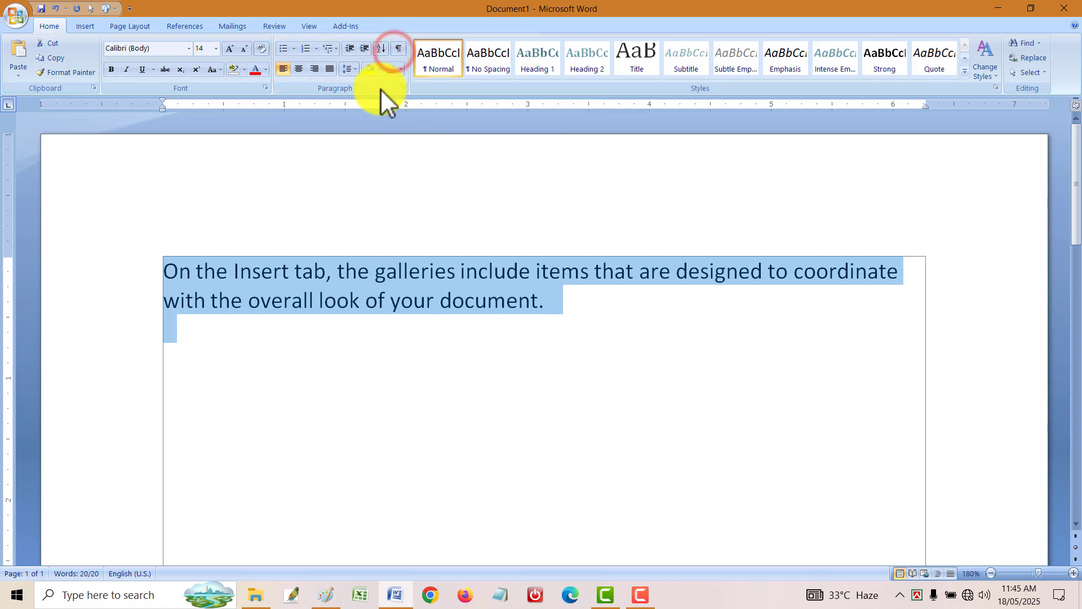
pyautogui.click(397, 48)
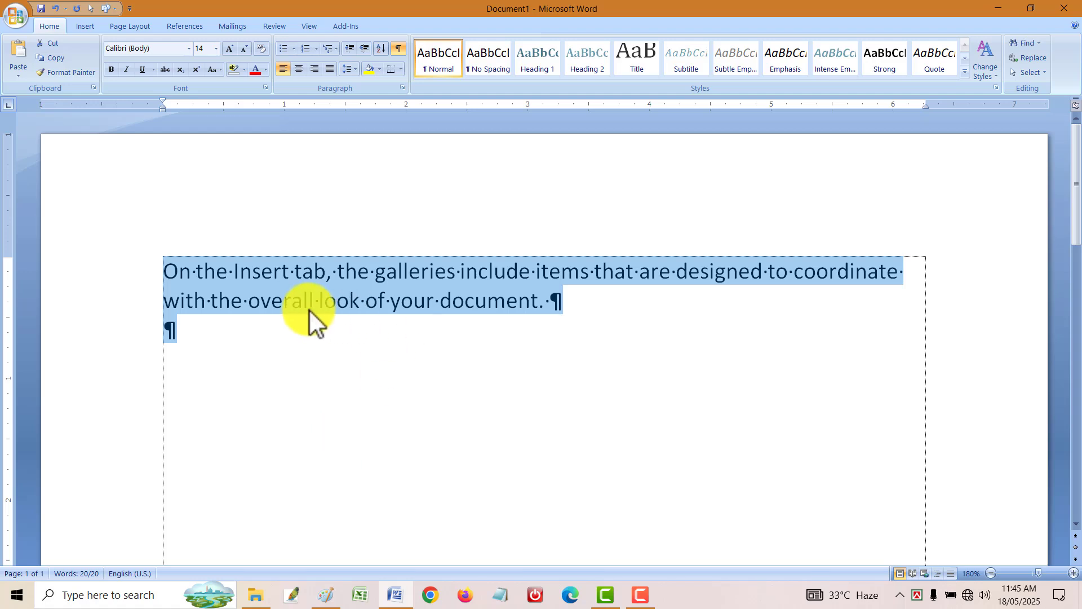
# - Insert a tab before "tab," and a tab followed by several spaces before "galleries" in the first line
pyautogui.click(296, 271)
pyautogui.press('Tab')
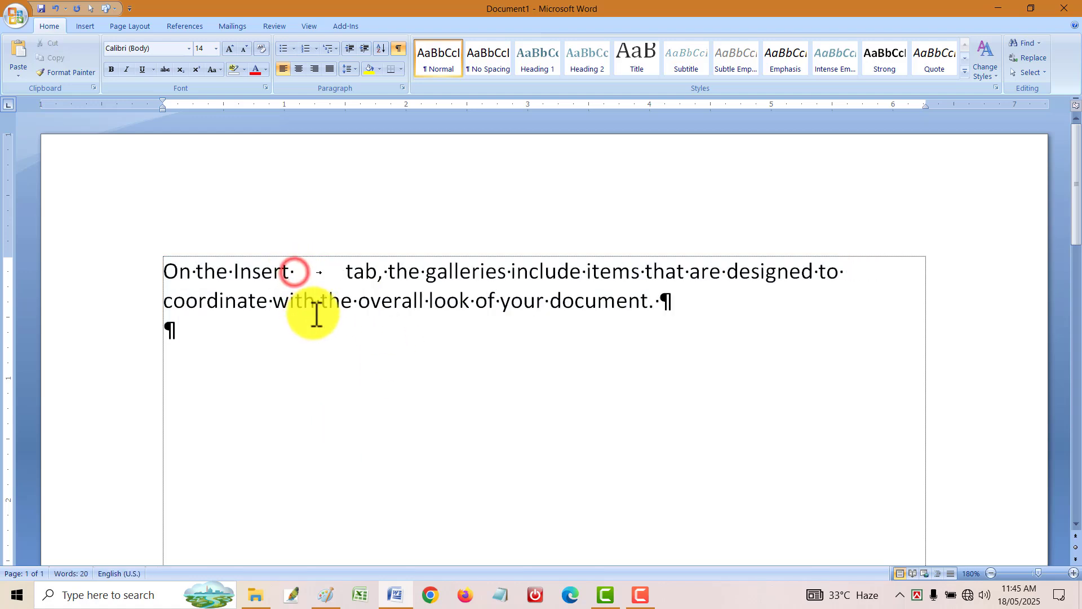
pyautogui.click(423, 272)
pyautogui.press('Tab')
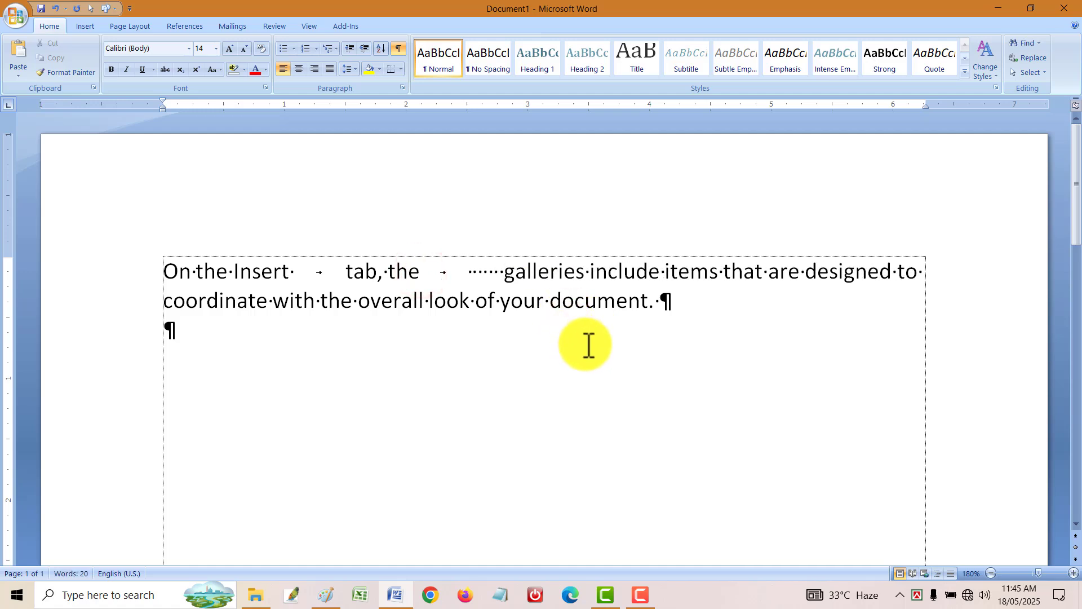
# - Add two empty paragraphs and a manual line break below the text, undoing the page breaks tried there
pyautogui.keyDown('ctrl'); pyautogui.scroll(4, 596, 440); pyautogui.keyUp('ctrl')
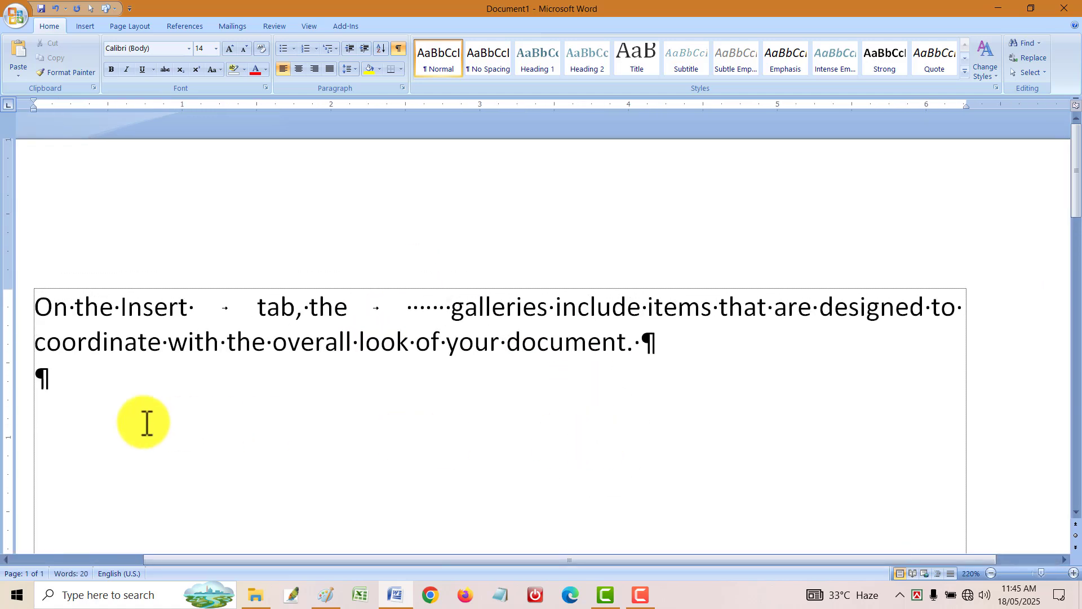
pyautogui.click(653, 341)
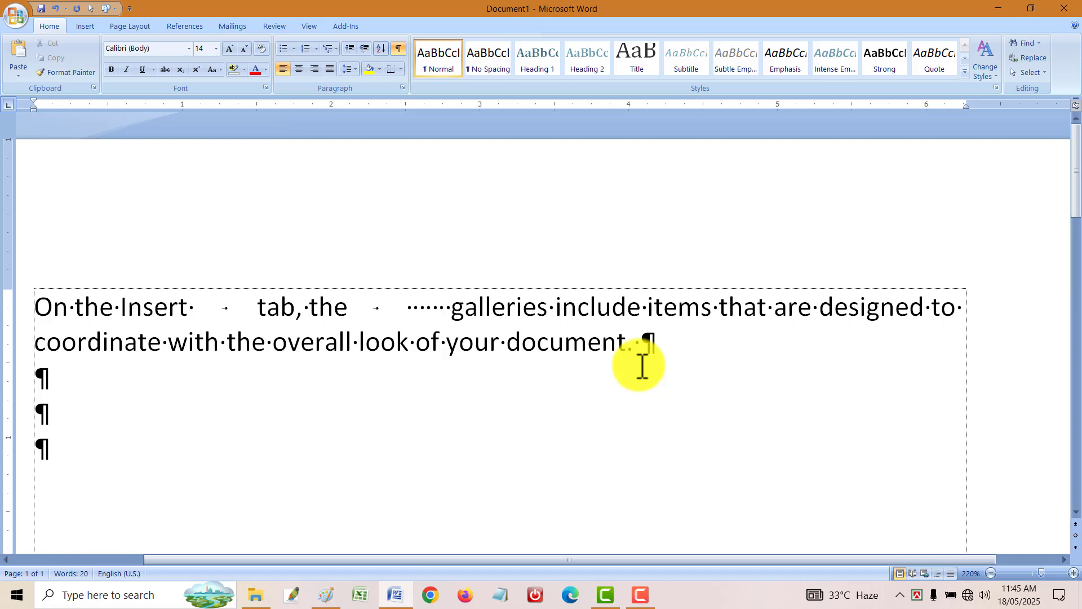
pyautogui.hotkey('ctrl', 'Return')
pyautogui.hotkey('ctrl', 'z')
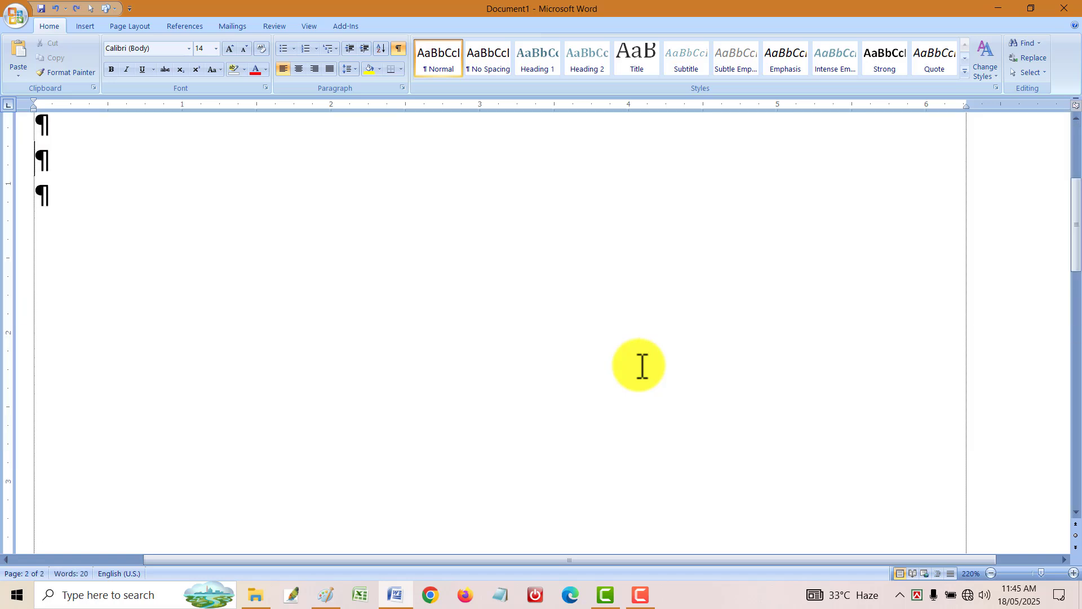
pyautogui.hotkey('ctrl', 'Return')
pyautogui.hotkey('ctrl', 'z')
pyautogui.scroll(5, 642, 367)
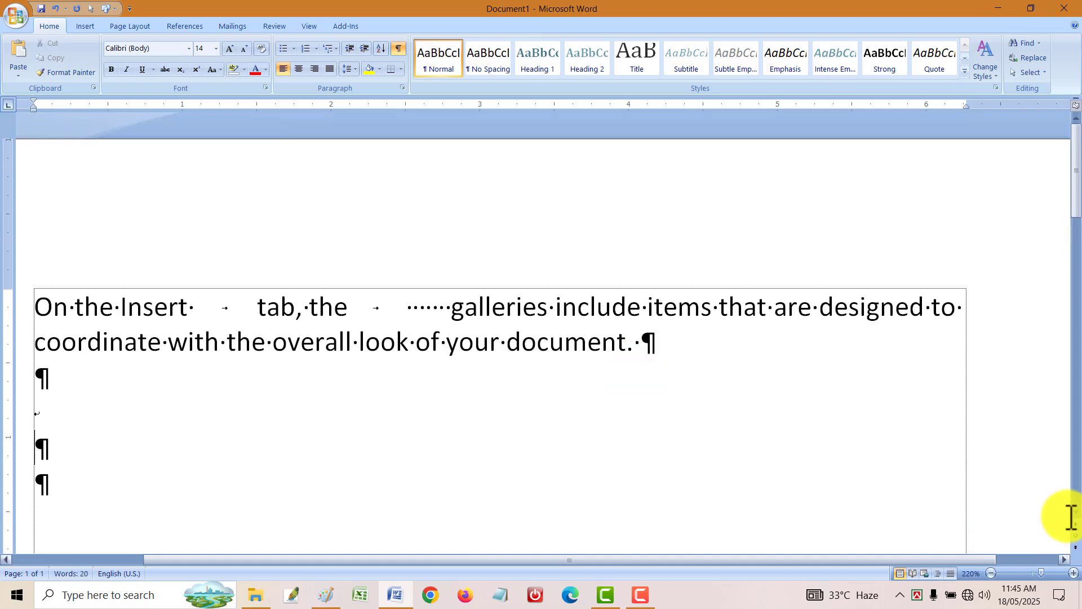
# - Examine the line break, tab and space marks, selecting the tab after "Insert" and the space before "your"
pyautogui.click(33, 410)
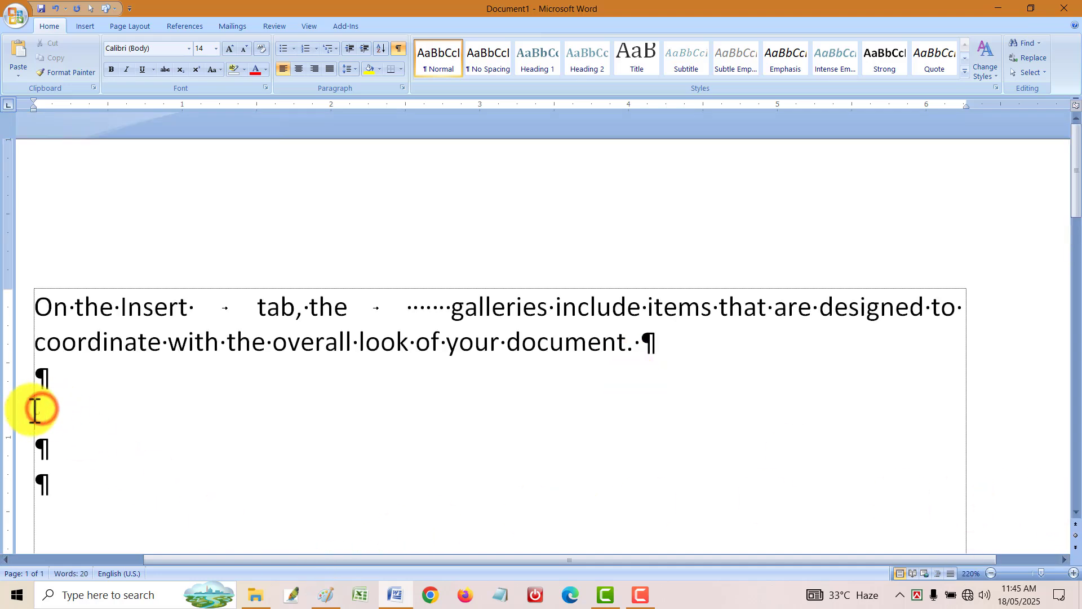
pyautogui.click(35, 413)
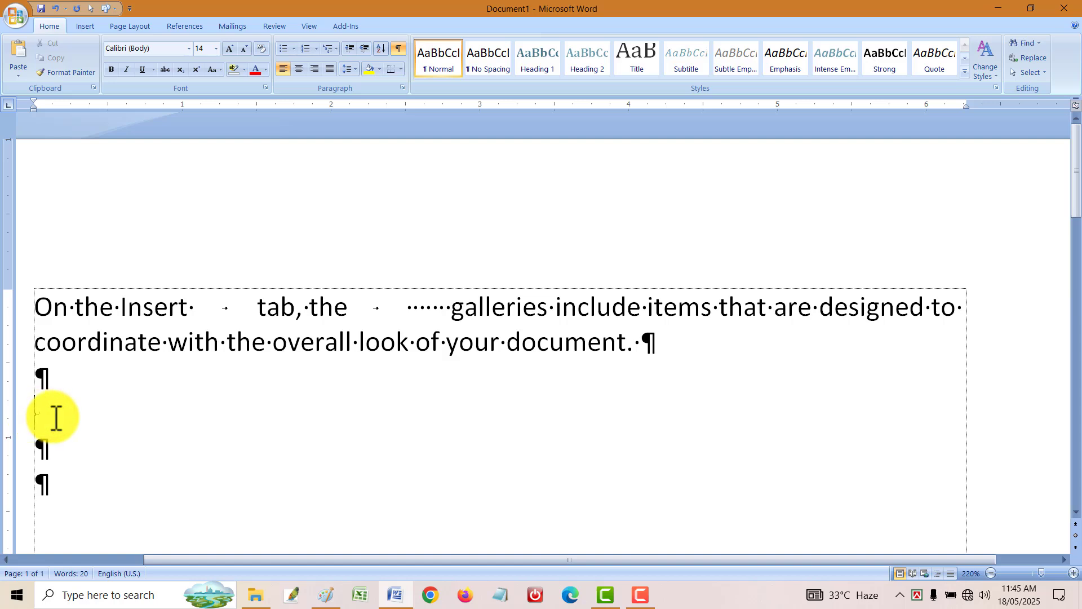
pyautogui.doubleClick(225, 307)
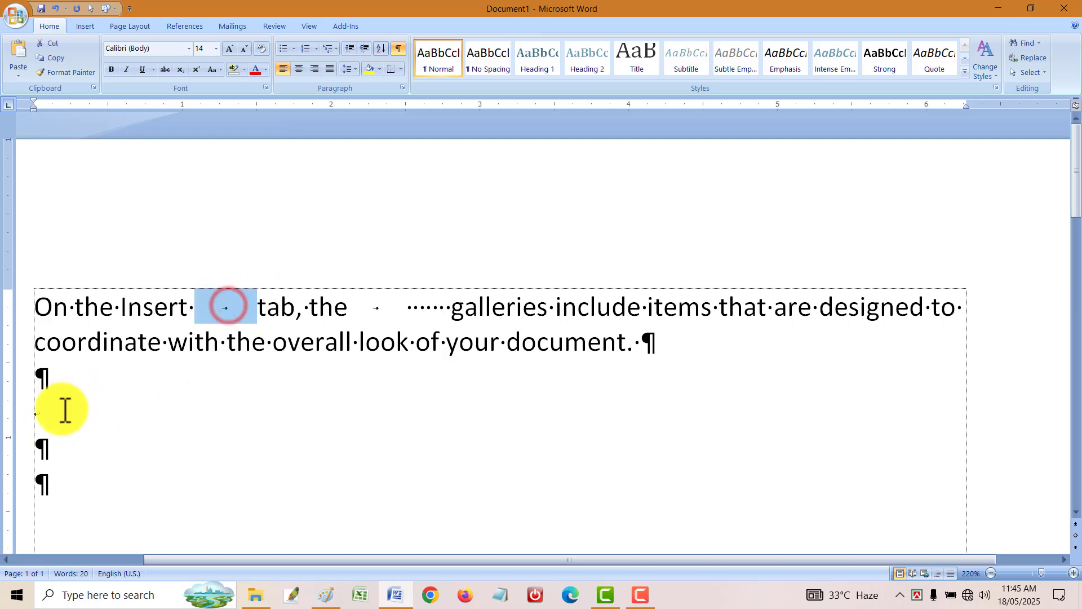
pyautogui.click(34, 411)
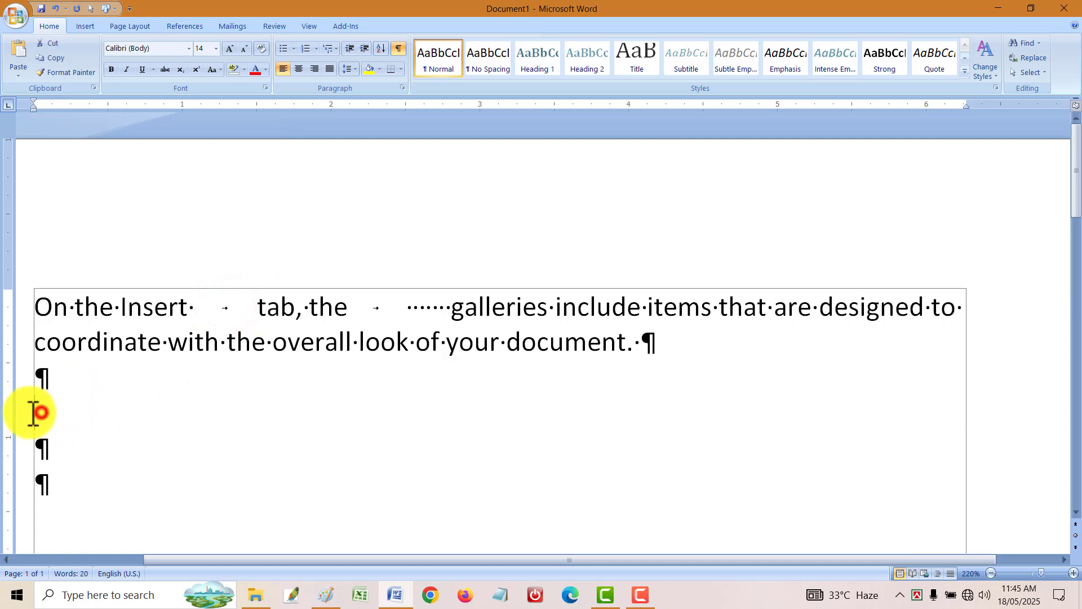
pyautogui.click(409, 305)
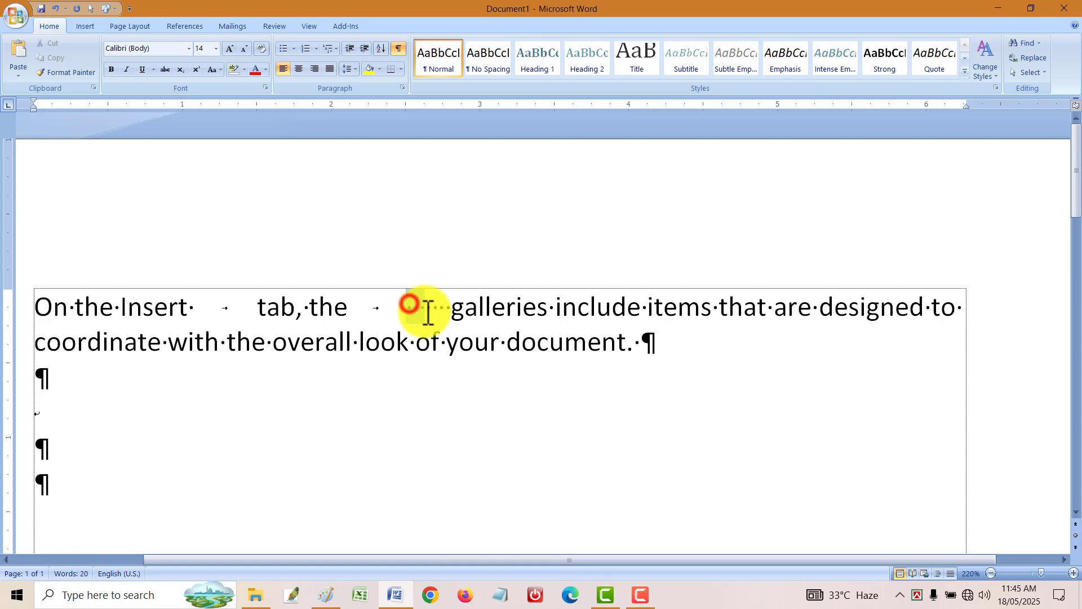
pyautogui.click(442, 343)
pyautogui.doubleClick(445, 343)
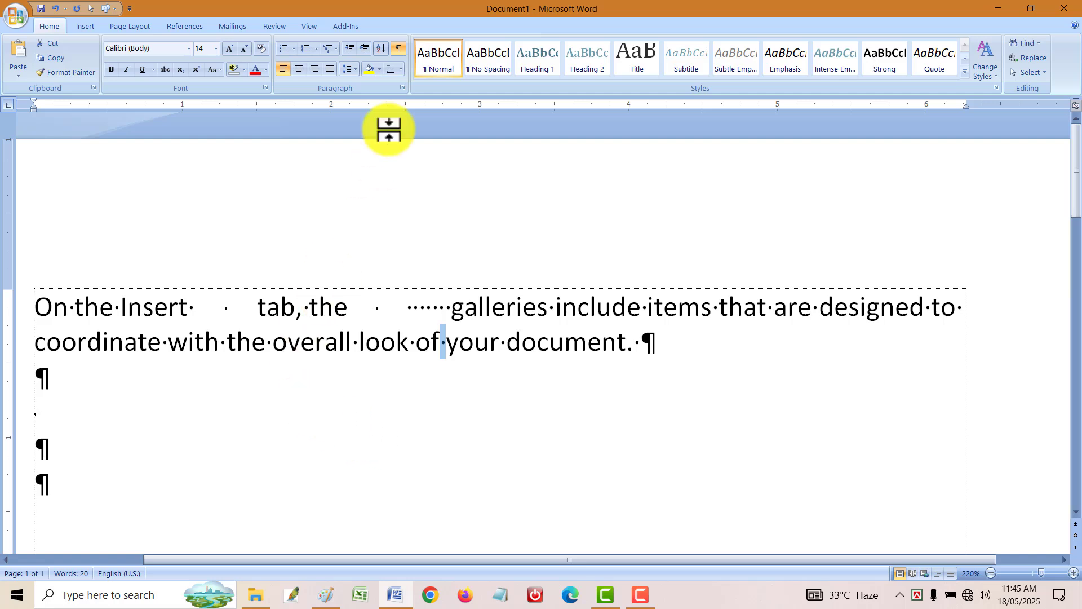
# - Toggle the formatting marks off and back on, undoing an asterisk typed over the space before "your"
pyautogui.click(399, 47)
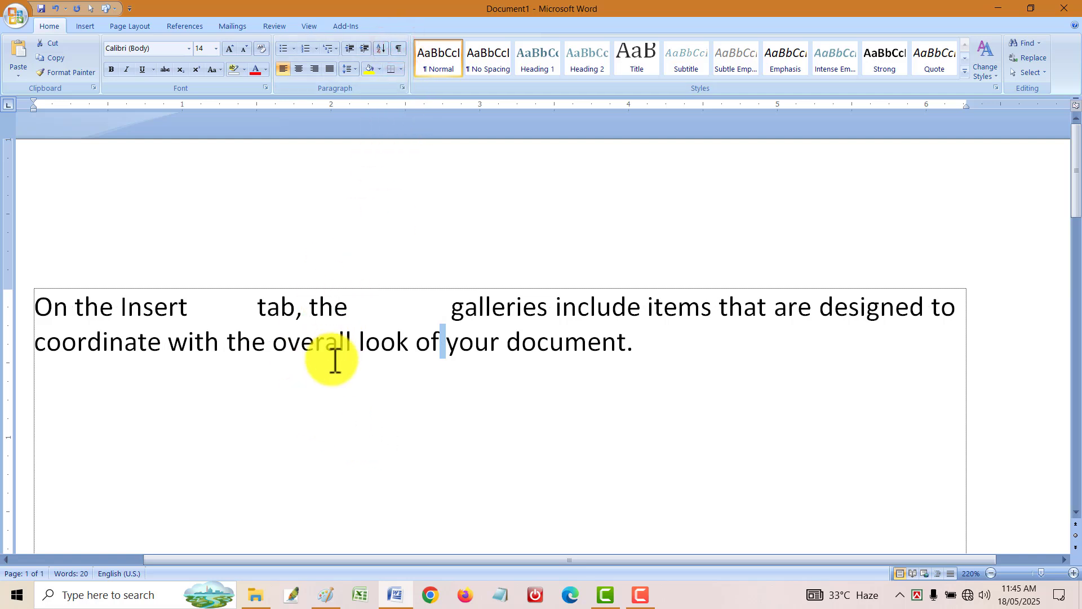
pyautogui.write('*')
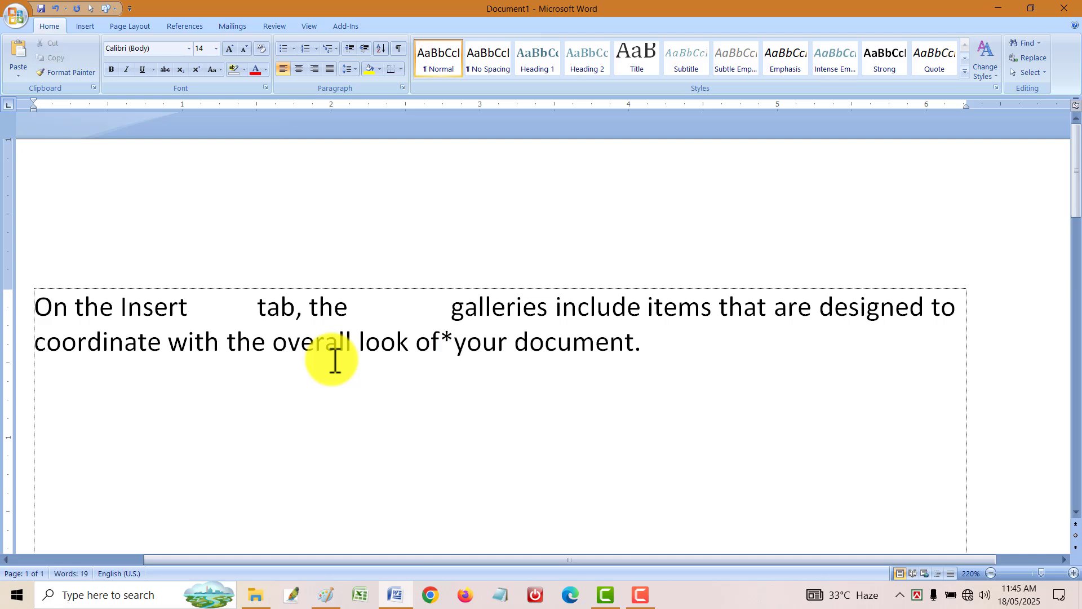
pyautogui.hotkey('ctrl', 'z')
pyautogui.hotkey('ctrl', 'shift', '8')
pyautogui.hotkey('ctrl', 'shift', '8')
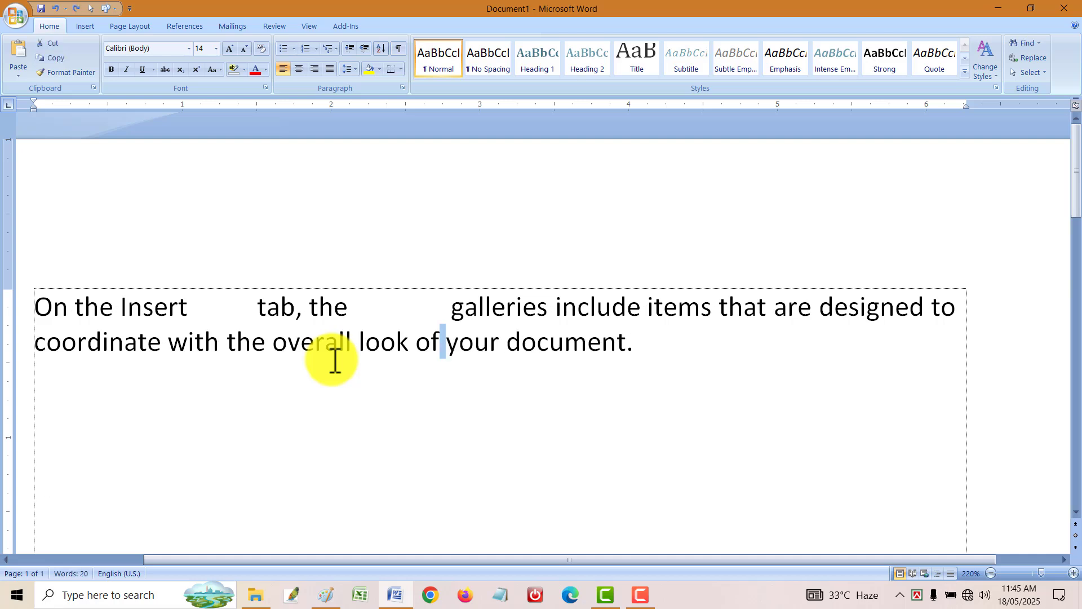
pyautogui.hotkey('ctrl', 'shift', '8')
pyautogui.hotkey('ctrl', 'shift', '8')
pyautogui.hotkey('ctrl', 'shift', '8')
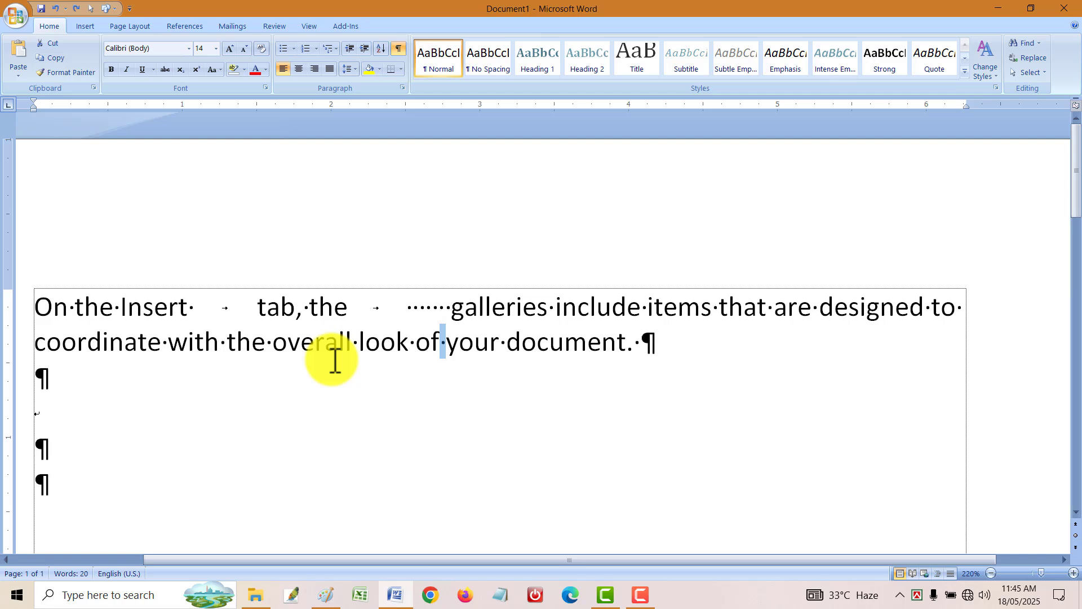
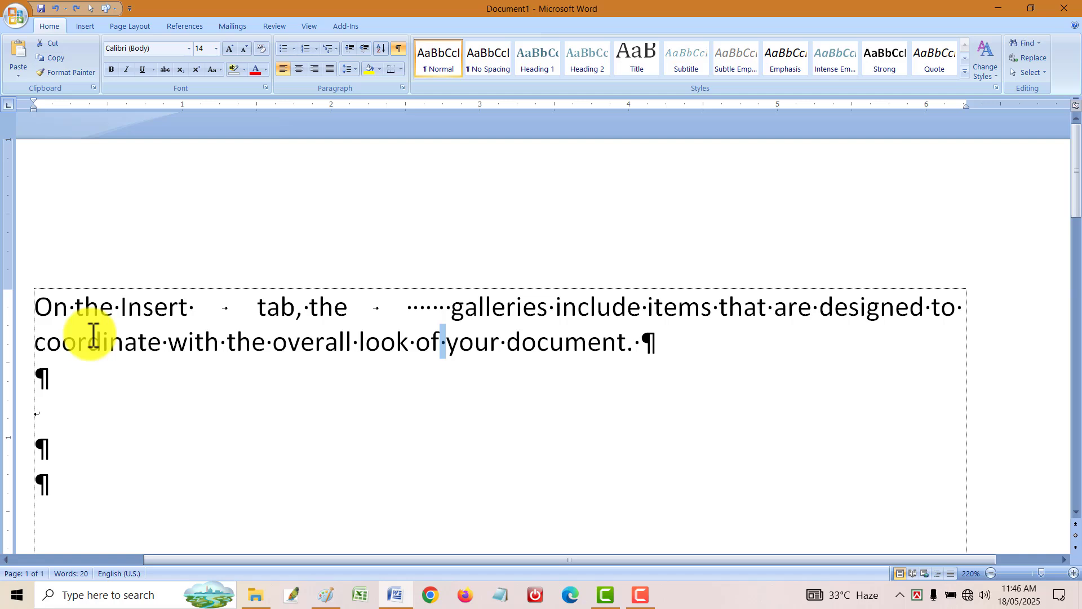
# - Add two more empty paragraphs and two manual line breaks below the text, and select the two line break marks
pyautogui.click(648, 347)
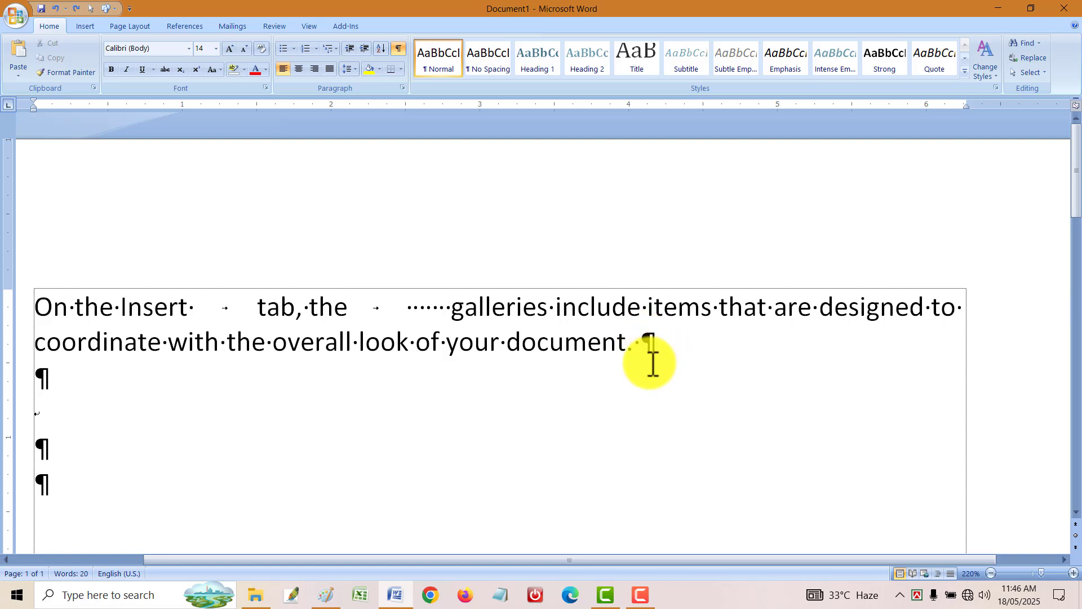
pyautogui.press('Return')
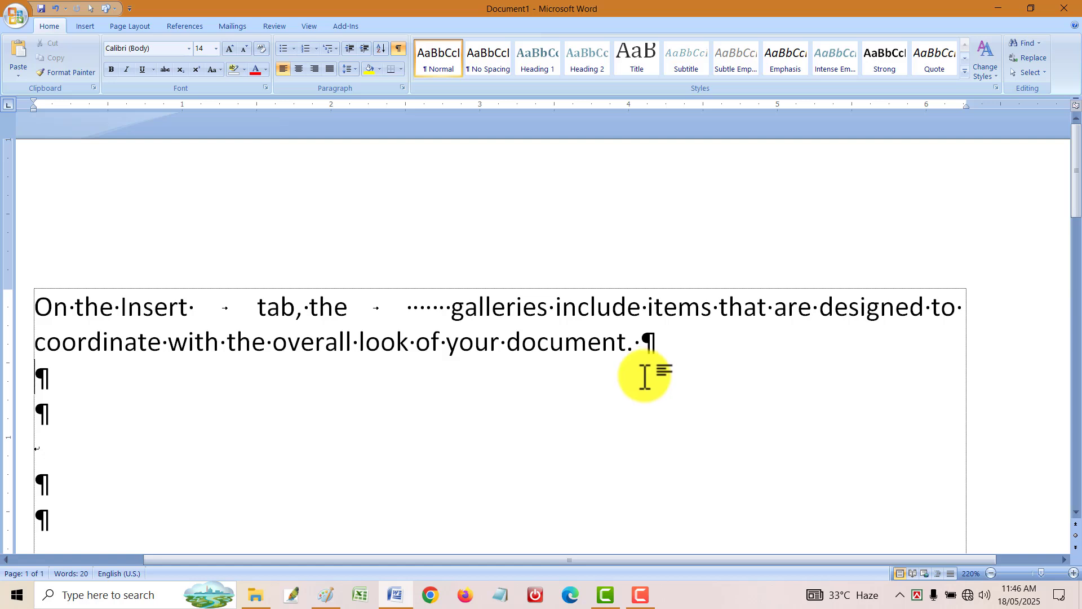
pyautogui.press('Return')
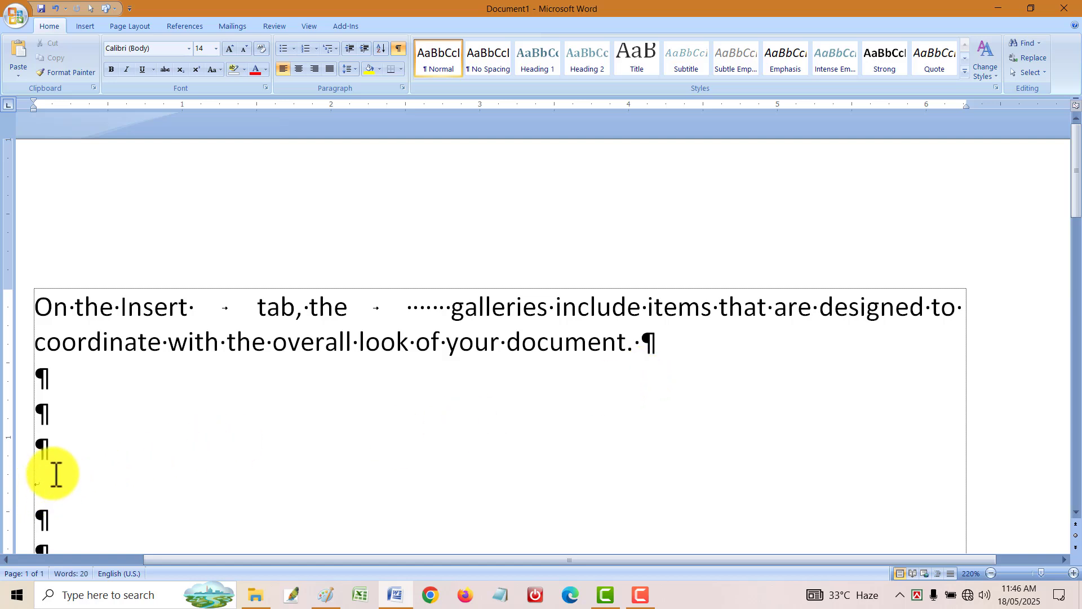
pyautogui.hotkey('shift', 'Return')
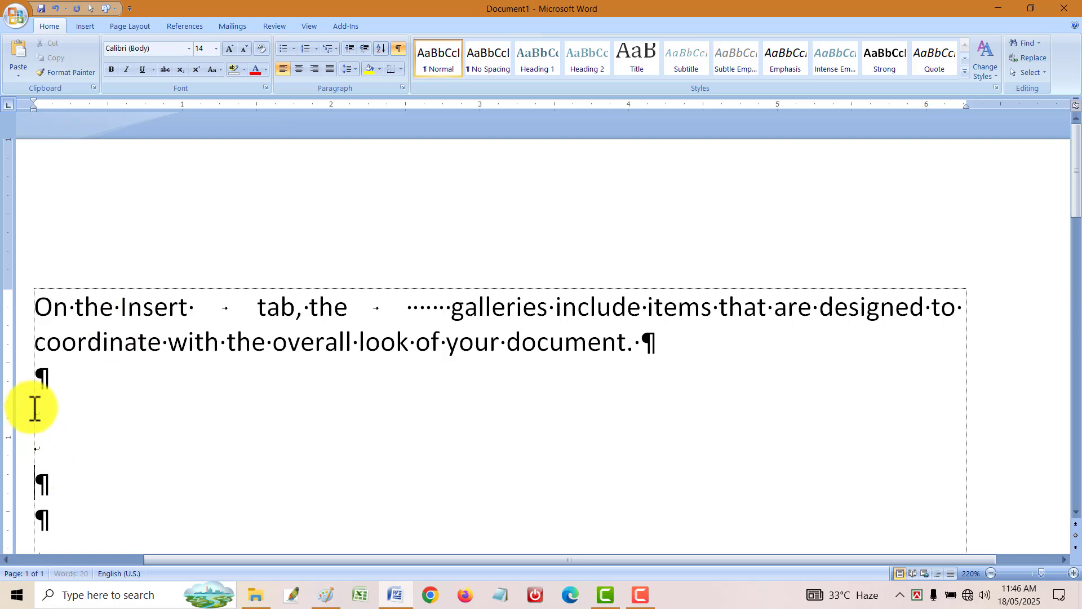
pyautogui.moveTo(35, 407); pyautogui.dragTo(45, 439)
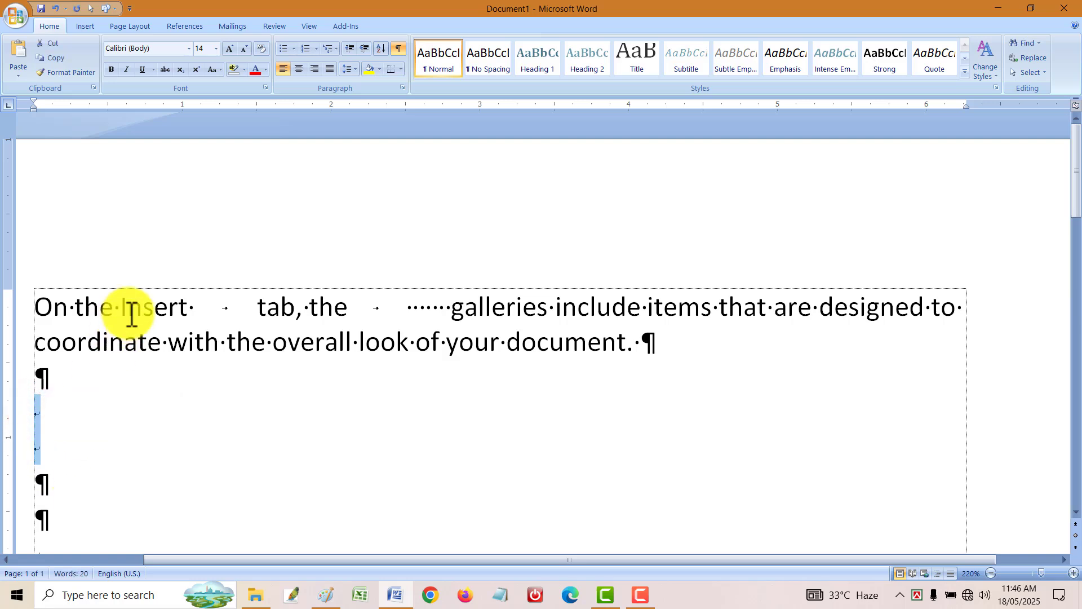
# - Try two extra tabs before "tab,", selecting the tab marks and the row of spaces before "galleries"
pyautogui.click(233, 303)
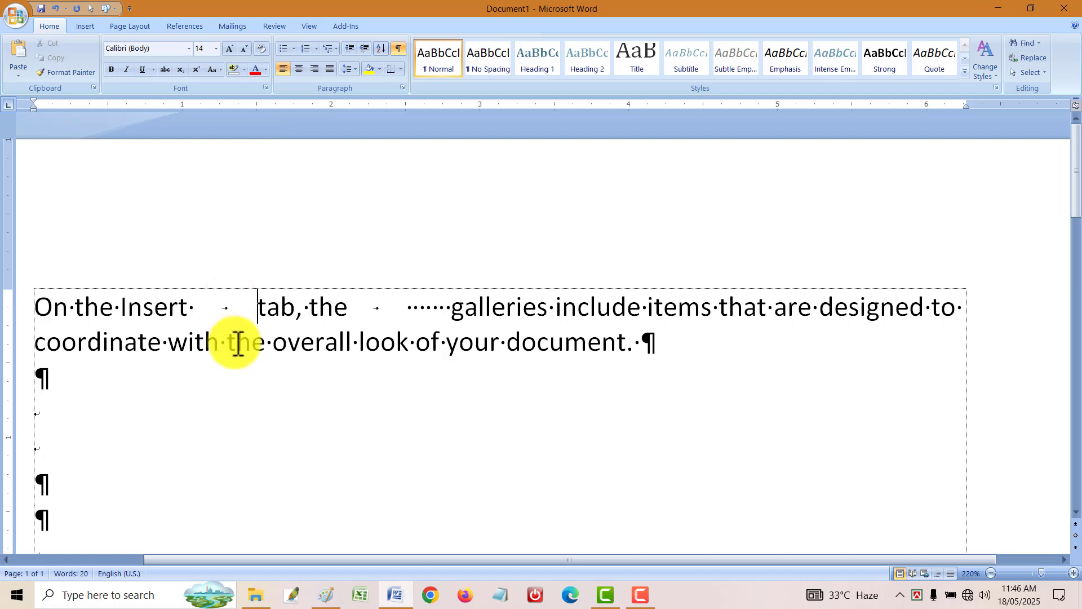
pyautogui.press('Tab')
pyautogui.press('Tab')
pyautogui.moveTo(219, 309); pyautogui.dragTo(389, 309)
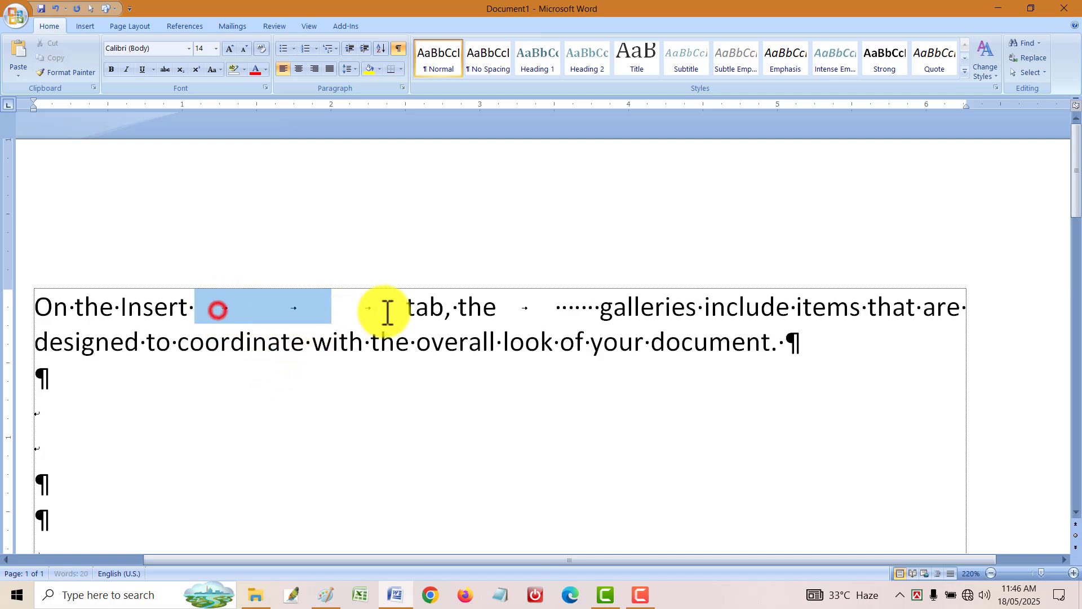
pyautogui.moveTo(552, 309); pyautogui.dragTo(586, 349)
pyautogui.click(502, 341)
pyautogui.moveTo(556, 309); pyautogui.dragTo(599, 309)
pyautogui.click(559, 396)
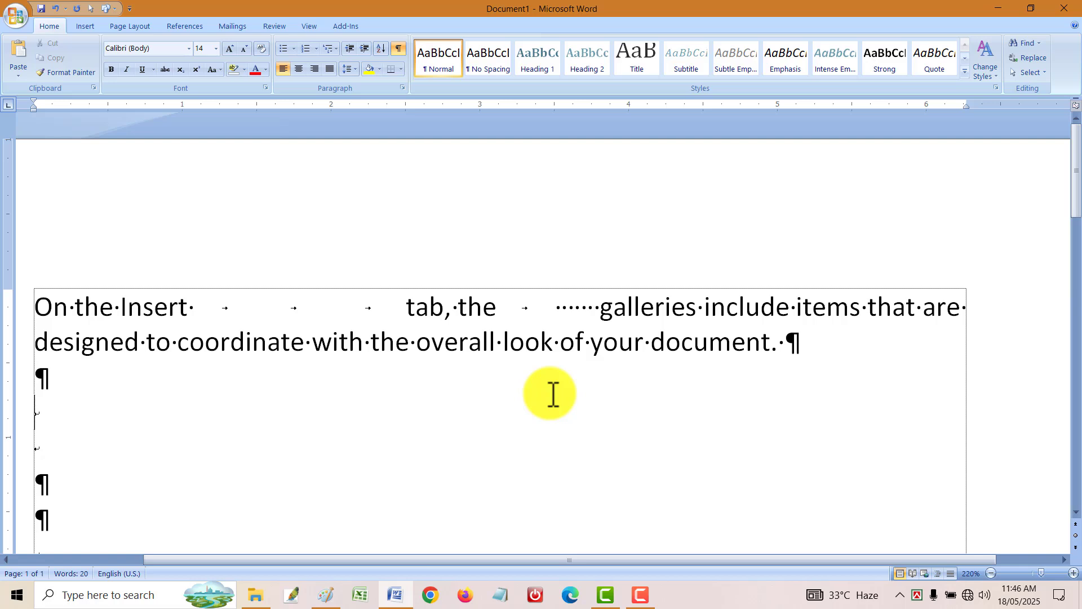
# - Toggle the formatting marks on and off repeatedly, leaving them hidden
pyautogui.hotkey('ctrl', 'shift', '8')
pyautogui.hotkey('ctrl', 'shift', '8')
pyautogui.hotkey('ctrl', 'shift', '8')
pyautogui.hotkey('ctrl', 'shift', '8')
pyautogui.hotkey('ctrl', 'shift', '8')
pyautogui.hotkey('ctrl', 'shift', '8')
pyautogui.hotkey('ctrl', 'shift', '8')
pyautogui.hotkey('ctrl', 'shift', '8')
pyautogui.hotkey('ctrl', 'shift', '8')
pyautogui.hotkey('ctrl', 'shift', '8')
pyautogui.hotkey('ctrl', 'shift', '8')
pyautogui.hotkey('ctrl', 'shift', '8')
pyautogui.hotkey('ctrl', 'shift', '8')
pyautogui.hotkey('ctrl', 'shift', '8')
pyautogui.hotkey('ctrl', 'shift', '8')
pyautogui.hotkey('ctrl', 'shift', '8')
pyautogui.hotkey('ctrl', 'shift', '8')
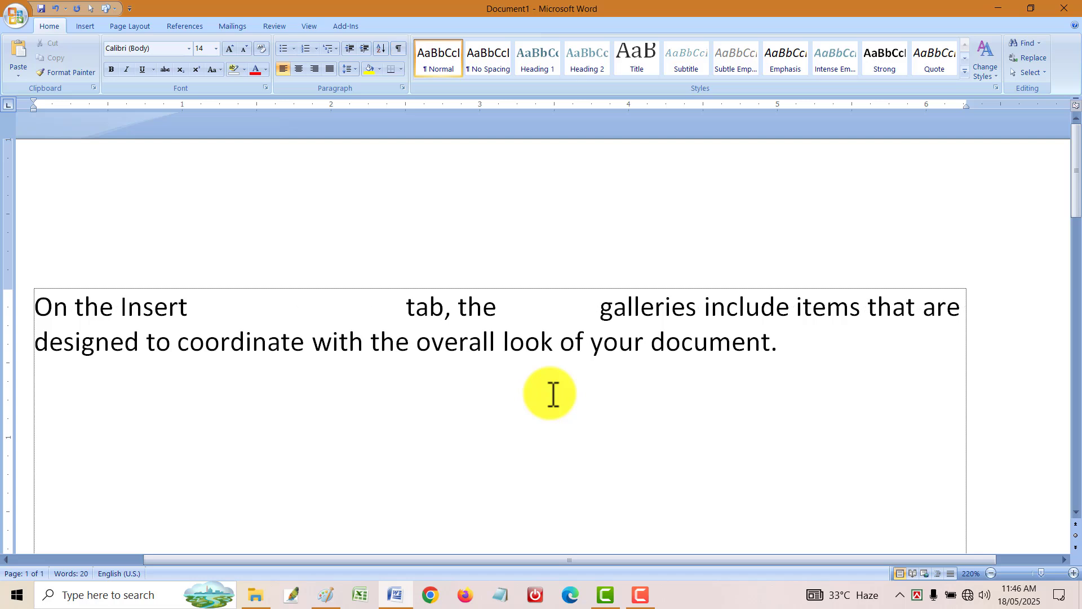
# - Examine the hidden spacing by selecting the whole text and the gap between "Insert" and "tab,"
pyautogui.hotkey('ctrl', 'a')
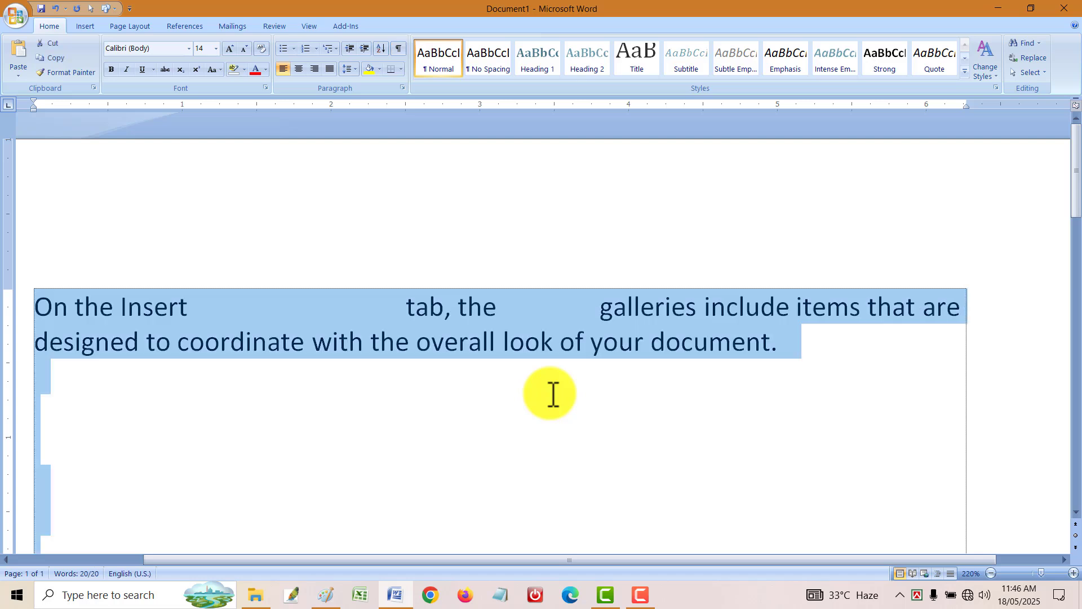
pyautogui.click(550, 394)
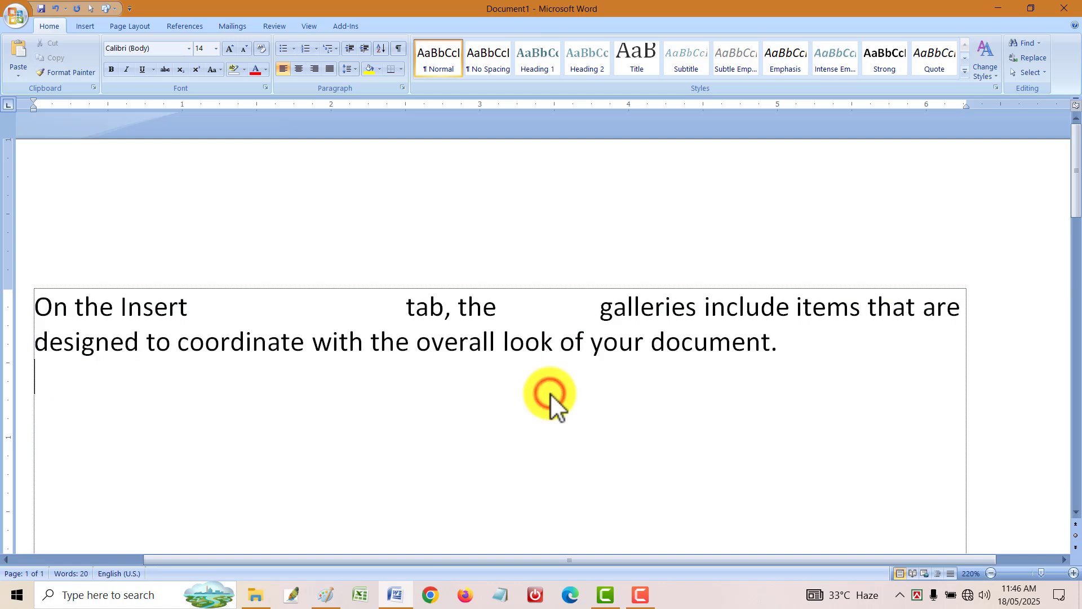
pyautogui.hotkey('ctrl', 'a')
pyautogui.click(550, 393)
pyautogui.moveTo(404, 299); pyautogui.dragTo(194, 300)
pyautogui.click(590, 488)
# - Undo the added tabs, spaces, empty paragraphs and line breaks in the sample text
pyautogui.hotkey('ctrl', 'a')
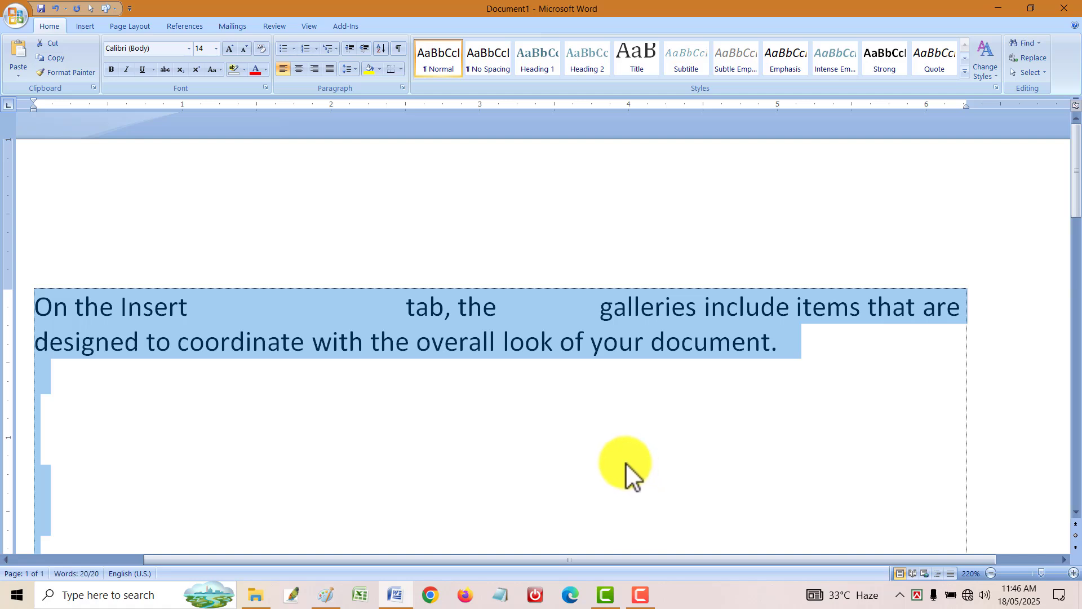
pyautogui.hotkey('ctrl', 'z')
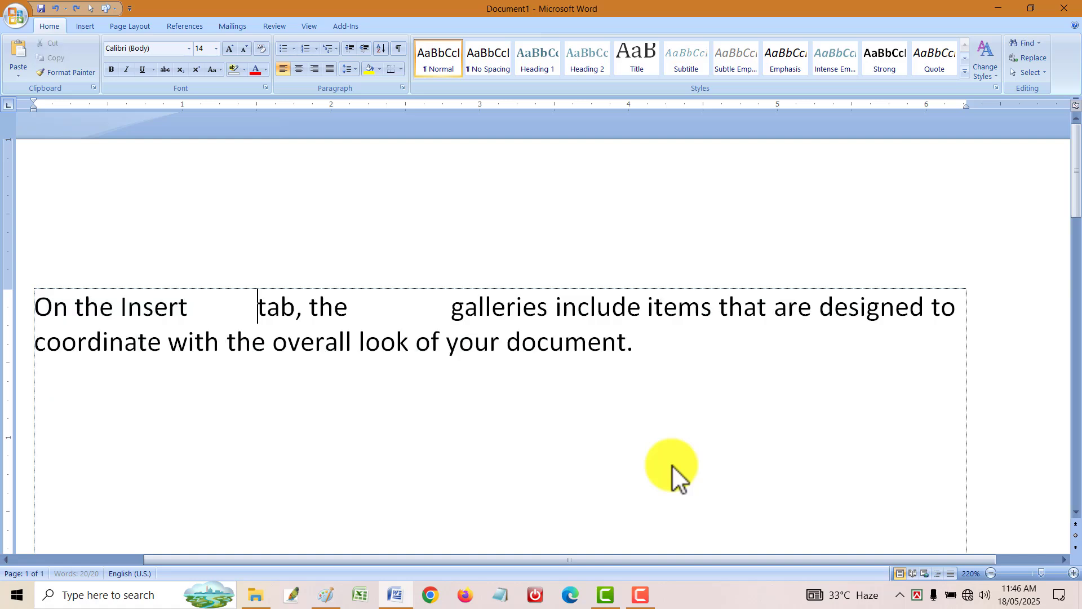
pyautogui.hotkey('ctrl', 'z')
pyautogui.hotkey('ctrl', 'z')
# - Remove the highlighting from the whole text
pyautogui.hotkey('ctrl', 'a')
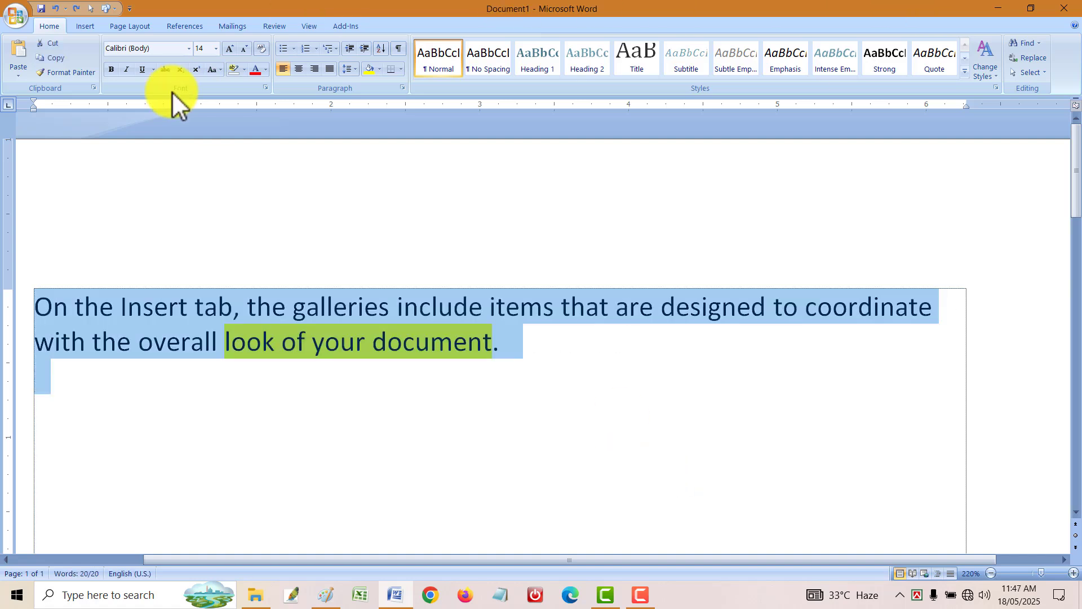
pyautogui.click(244, 72)
pyautogui.click(265, 161)
pyautogui.click(649, 442)
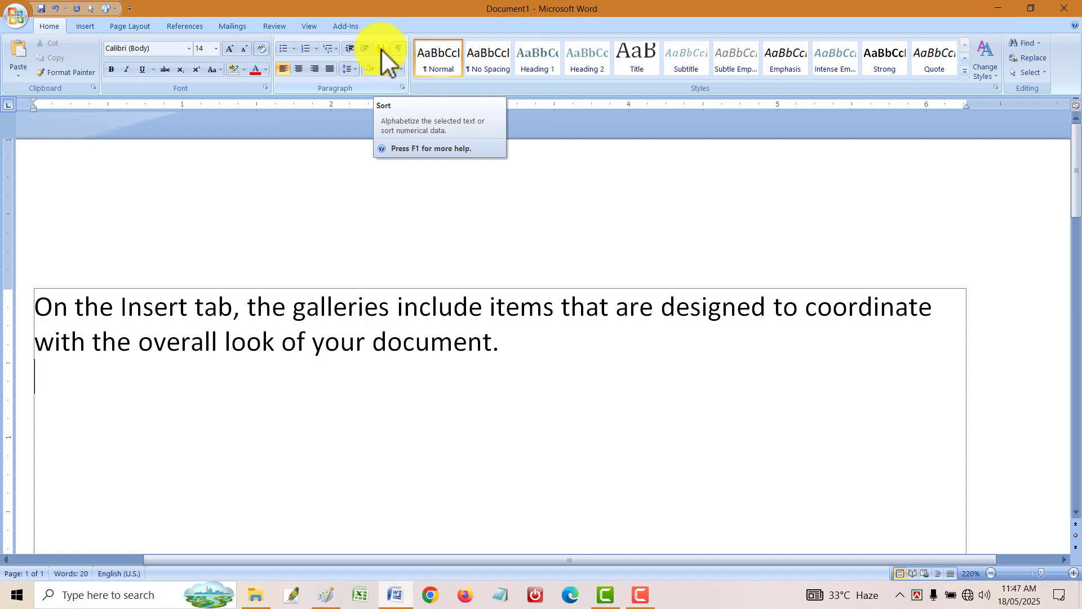
# - Select the sample paragraph and try splitting it before "Insert"
pyautogui.moveTo(660, 374); pyautogui.dragTo(3, 284)
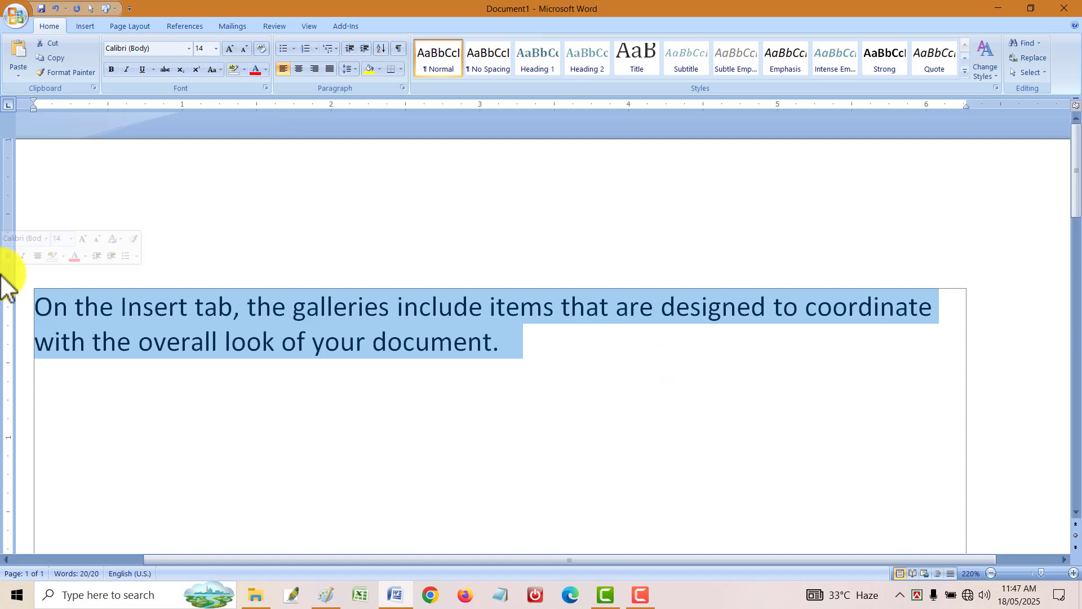
pyautogui.click(513, 443)
pyautogui.moveTo(574, 390); pyautogui.dragTo(5, 264)
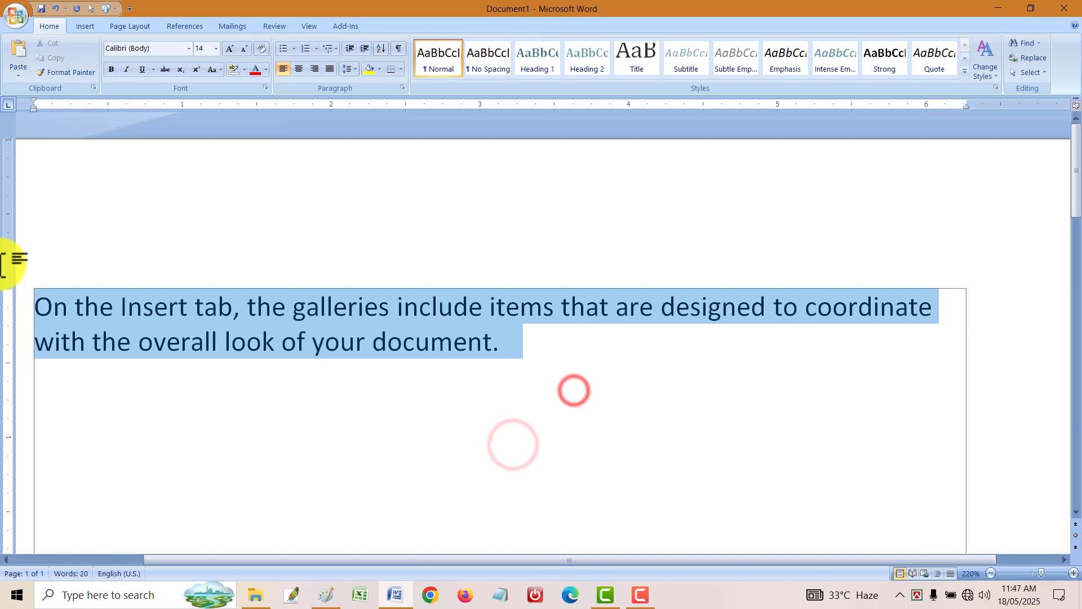
pyautogui.click(118, 313)
pyautogui.press('Return')
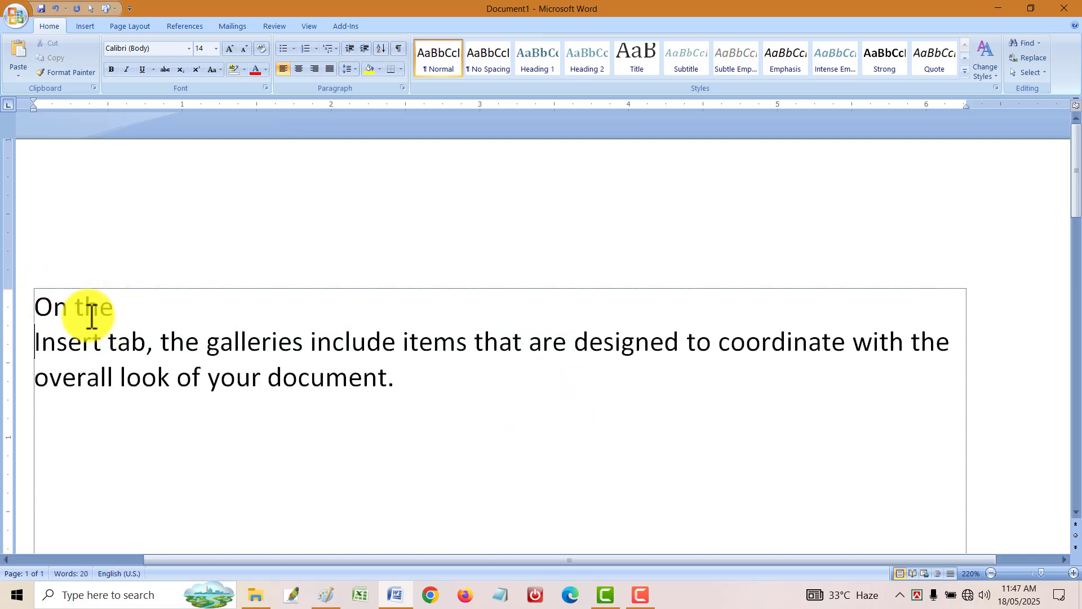
pyautogui.hotkey('ctrl', 'a')
pyautogui.click(389, 411)
# - Delete all the sample text, including the trial letters starting "a b c d e f g" entered in its place
pyautogui.hotkey('ctrl', 'a')
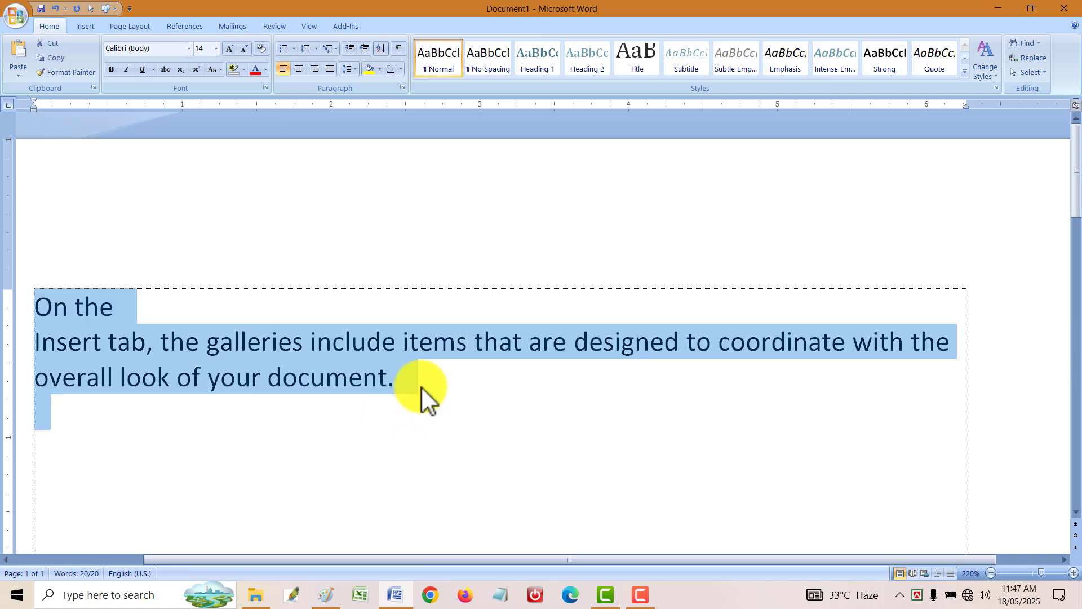
pyautogui.press('Delete')
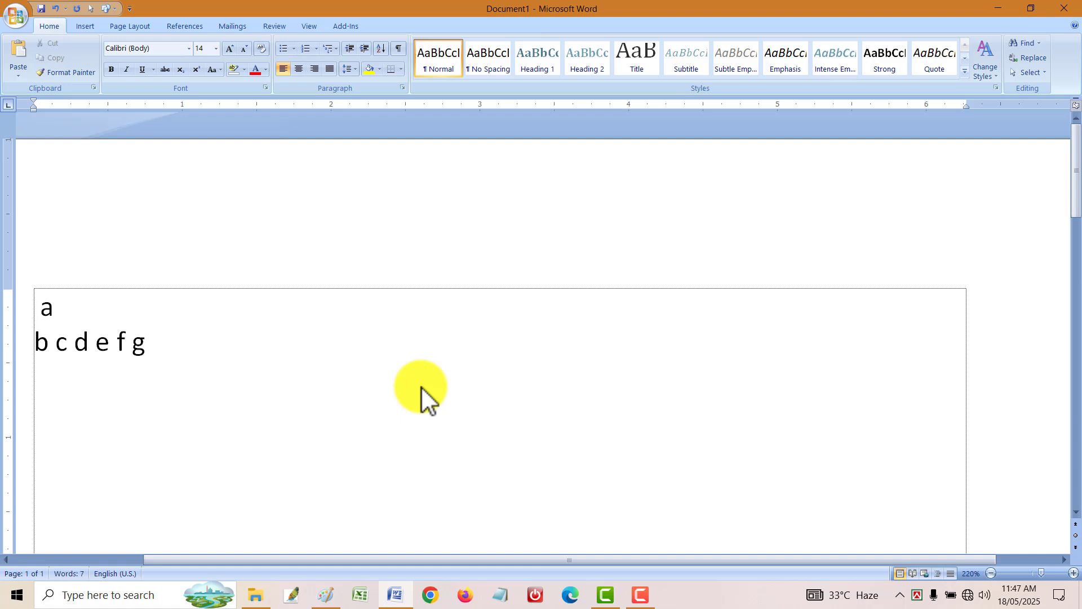
pyautogui.write('hiwoeury')
pyautogui.hotkey('ctrl', 'a')
pyautogui.press('BackSpace')
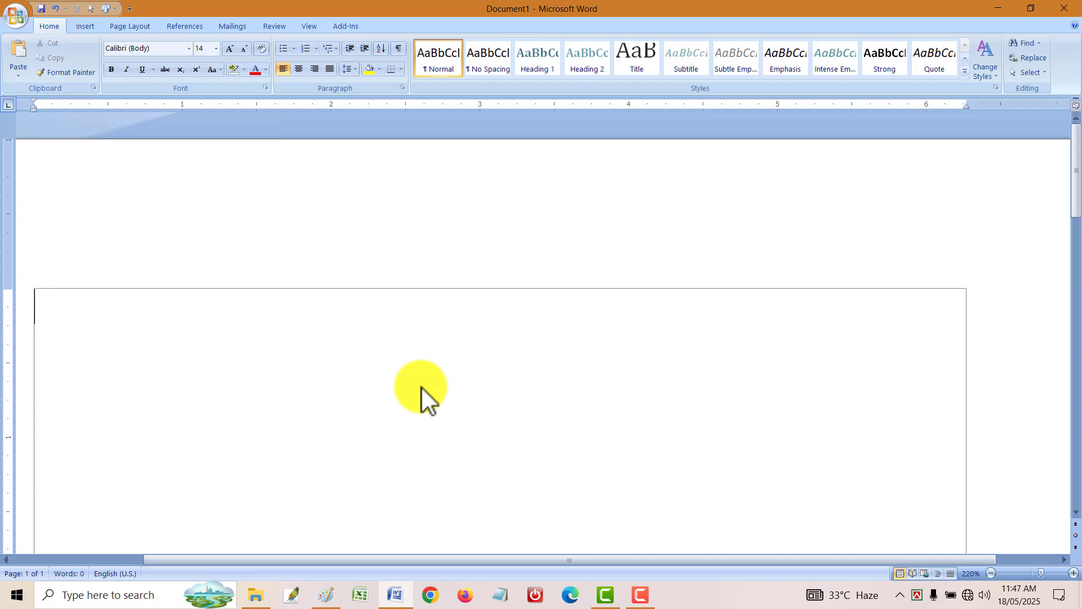
# - Enter "laksdjfhwqieuryzmxc" and space out its beginning to read "l a k s dj fhwqieuryzmxc"
pyautogui.write('laksdjfhwqieuryzmxc')
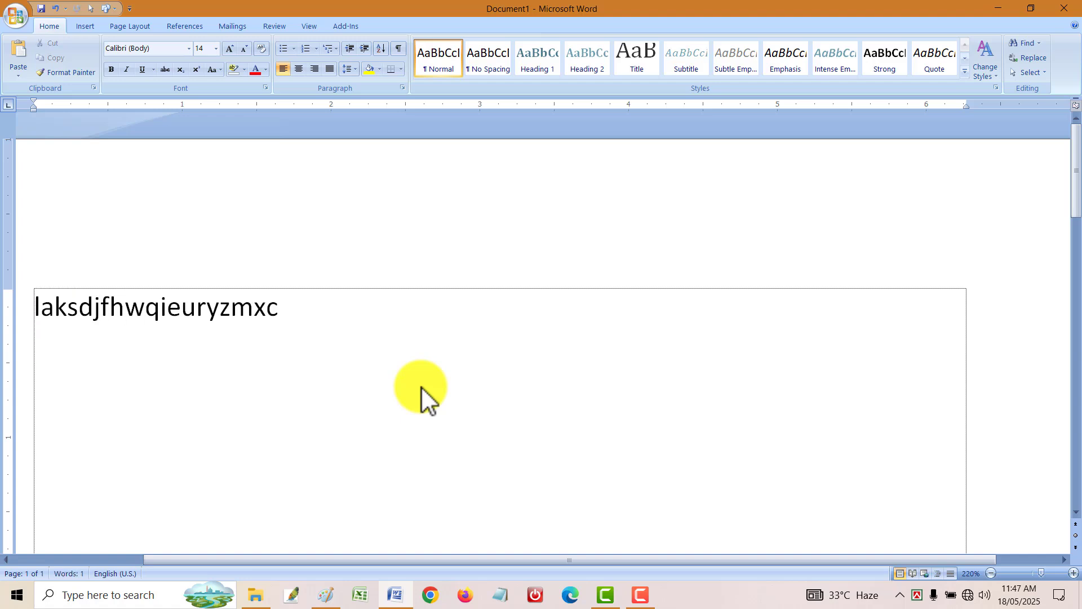
pyautogui.hotkey('ctrl', 'a')
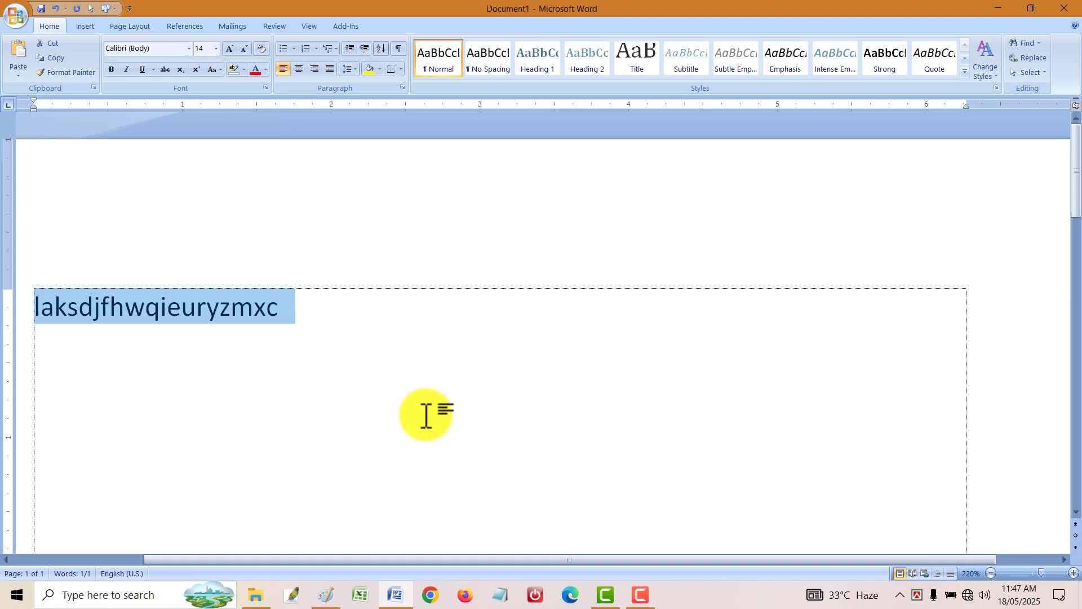
pyautogui.click(43, 318)
pyautogui.click(41, 309)
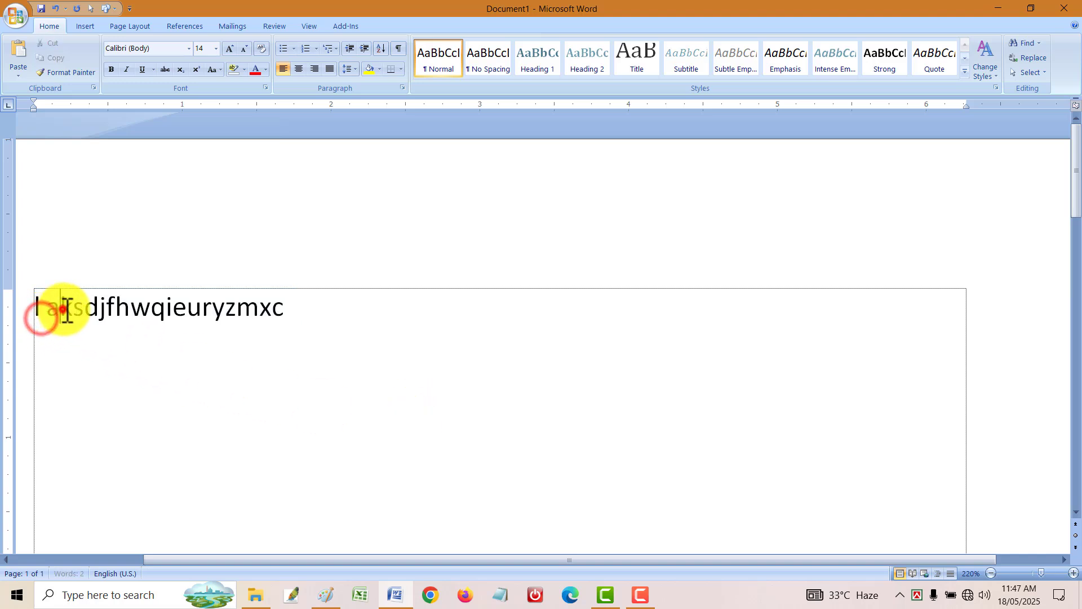
pyautogui.click(64, 309)
pyautogui.click(81, 308)
pyautogui.click(99, 308)
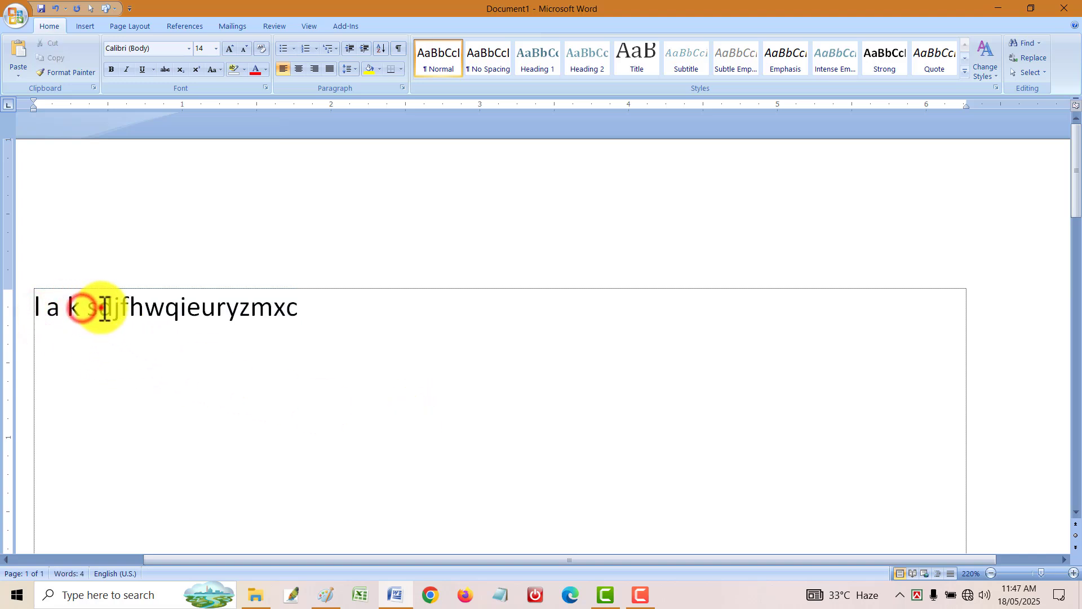
pyautogui.click(128, 307)
# - Try replacing paragraph marks (^p) with a space in the selected line of letters, without searching the rest of the document
pyautogui.moveTo(393, 318); pyautogui.dragTo(2, 292)
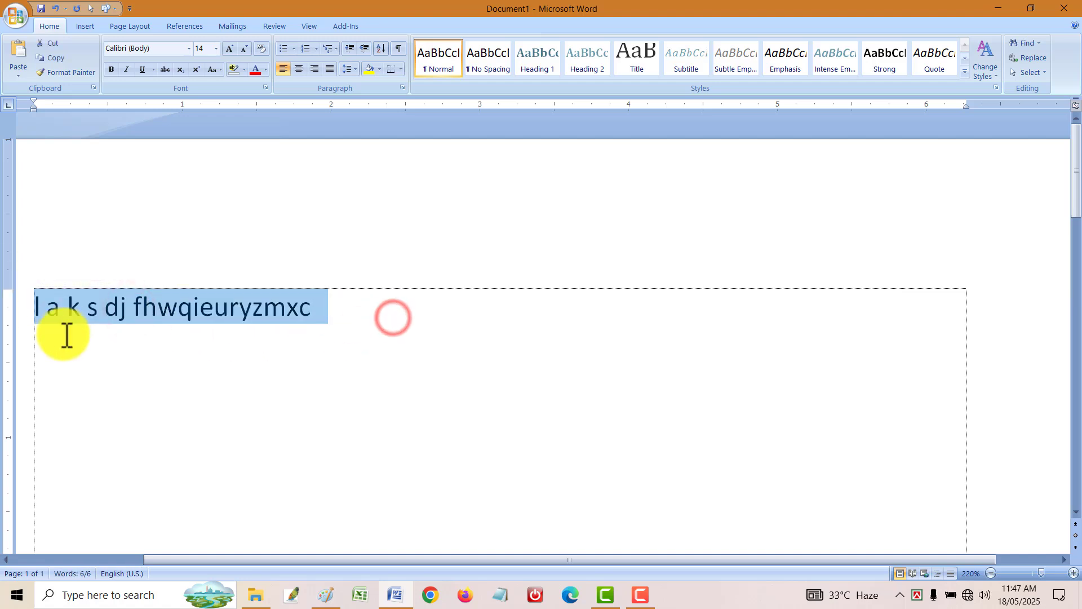
pyautogui.hotkey('ctrl', 'f')
pyautogui.click(458, 179)
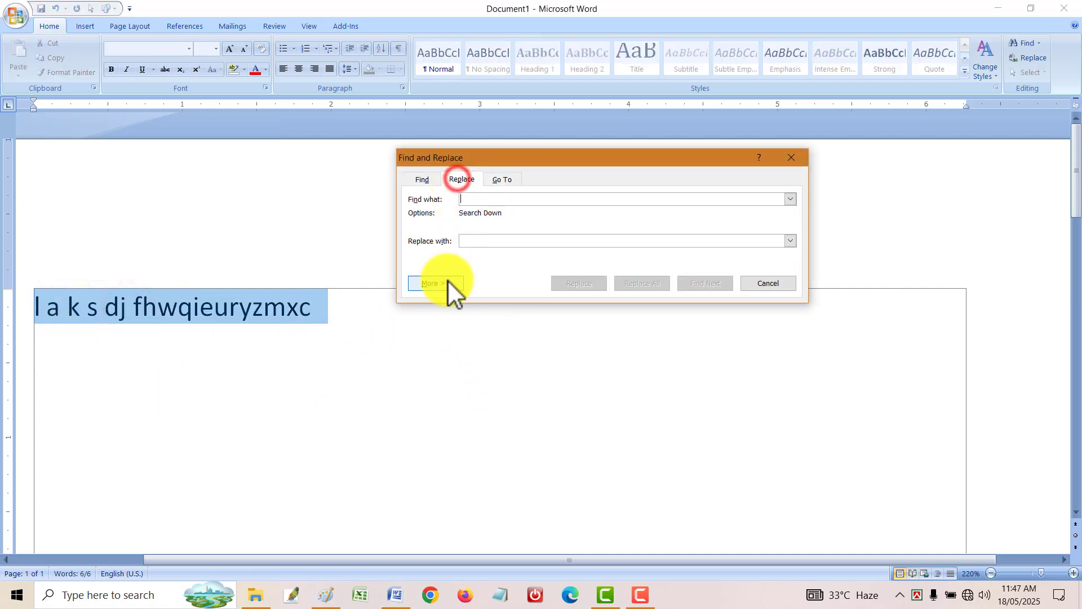
pyautogui.click(447, 282)
pyautogui.click(508, 448)
pyautogui.click(515, 113)
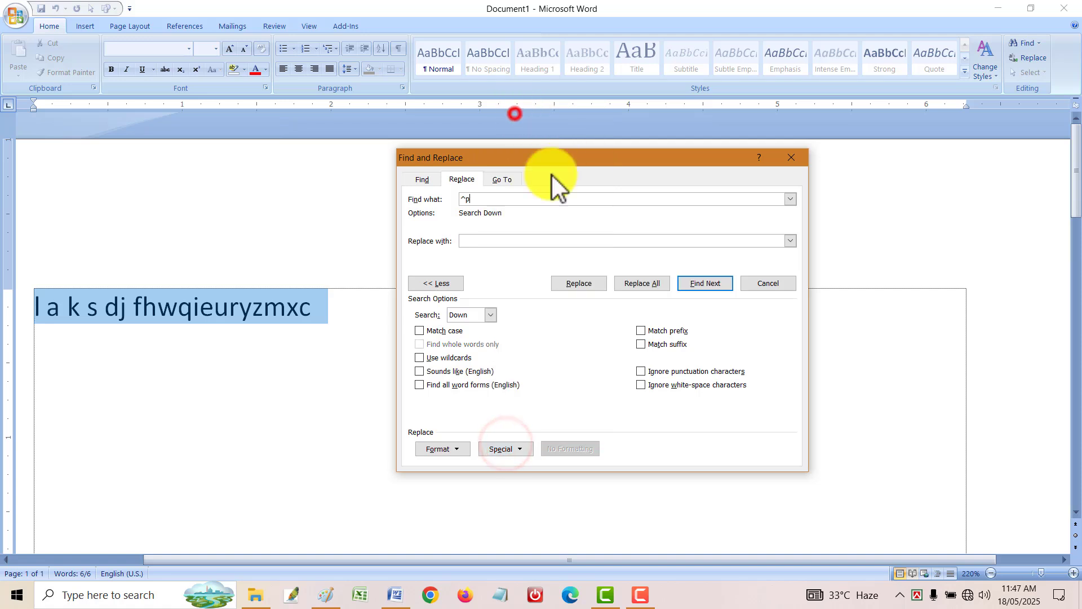
pyautogui.click(486, 240)
pyautogui.click(658, 282)
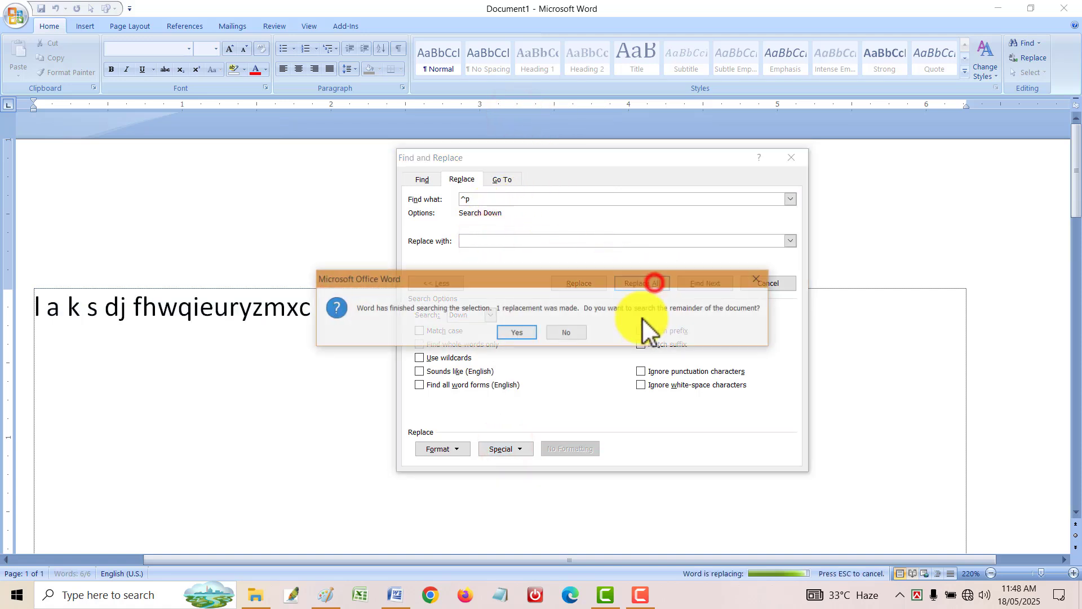
pyautogui.click(581, 333)
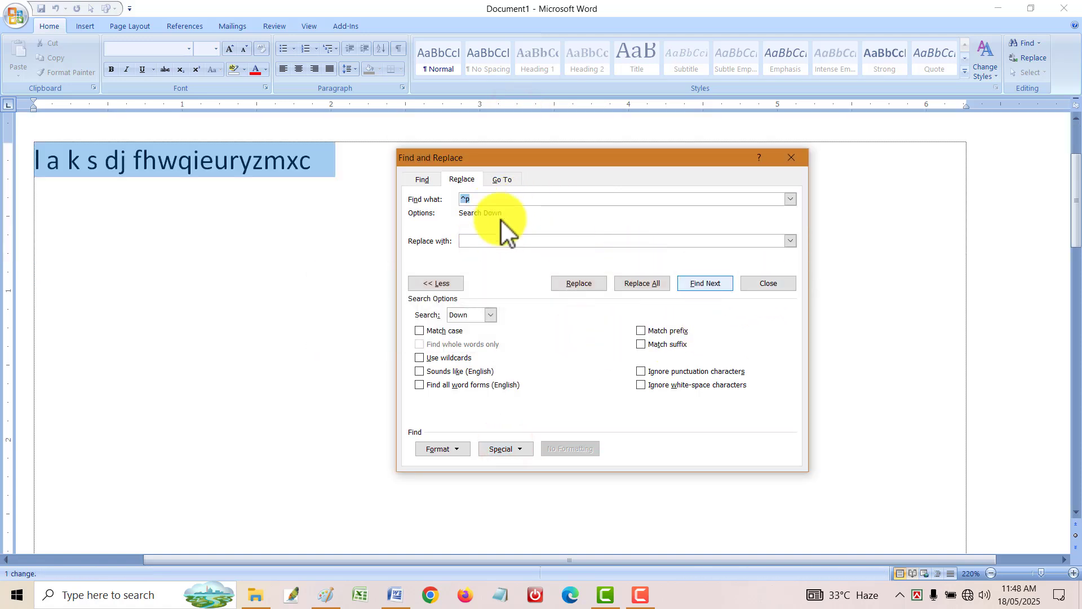
# - Replace all spaces in the selected letters with paragraph marks (^p), without searching the rest, and close Find and Replace
pyautogui.press('BackSpace')
pyautogui.click(477, 240)
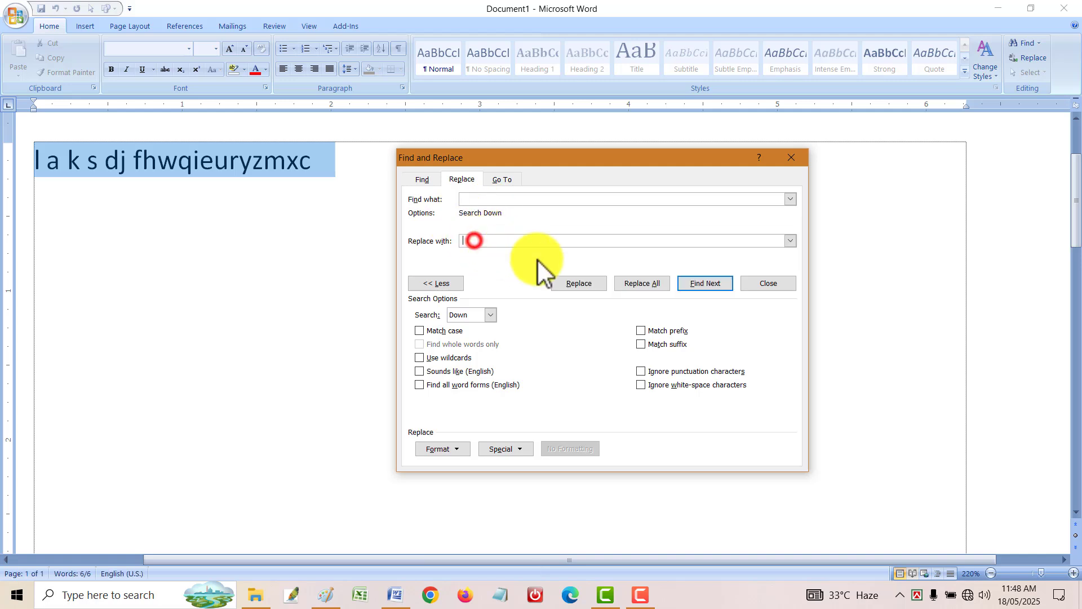
pyautogui.write('^p')
pyautogui.click(640, 283)
pyautogui.click(583, 333)
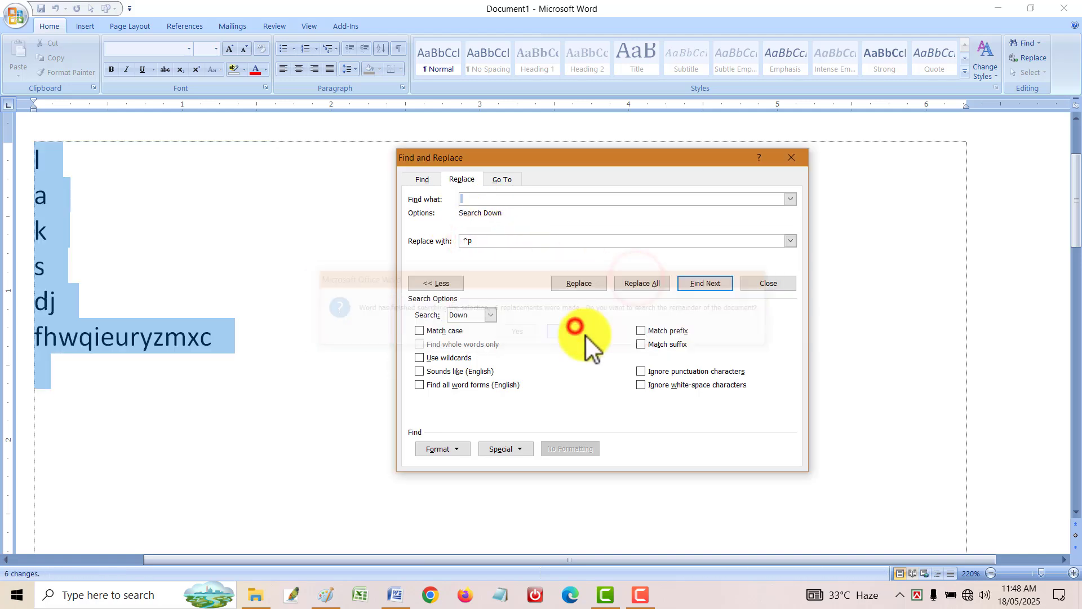
pyautogui.click(764, 284)
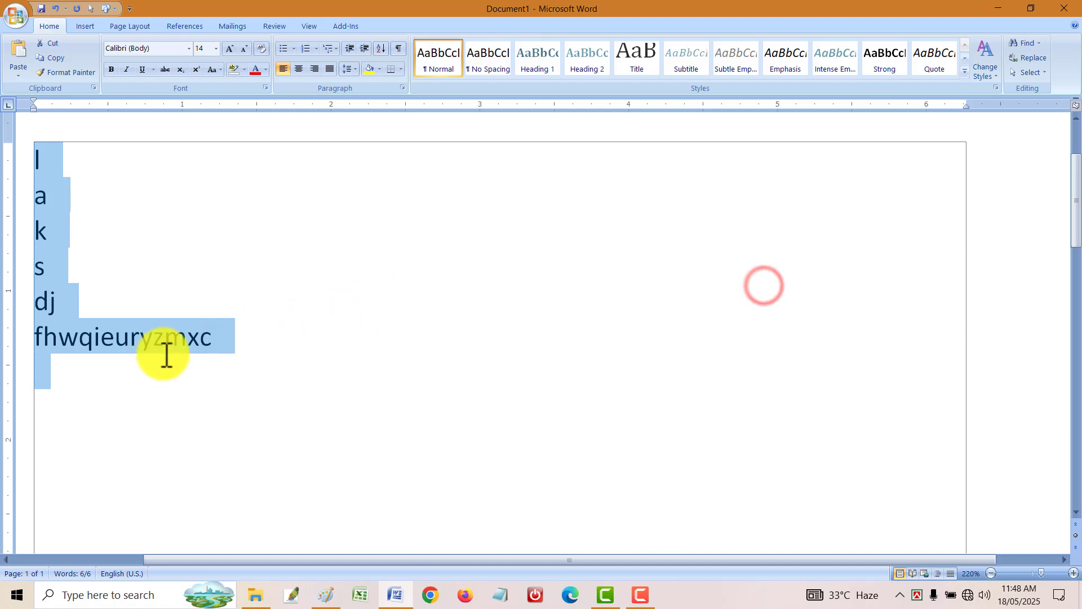
# - Split the remaining groups "fhwqieuryzm" and "dj" into single letters on separate lines, with "x c" on a line below
pyautogui.click(193, 339)
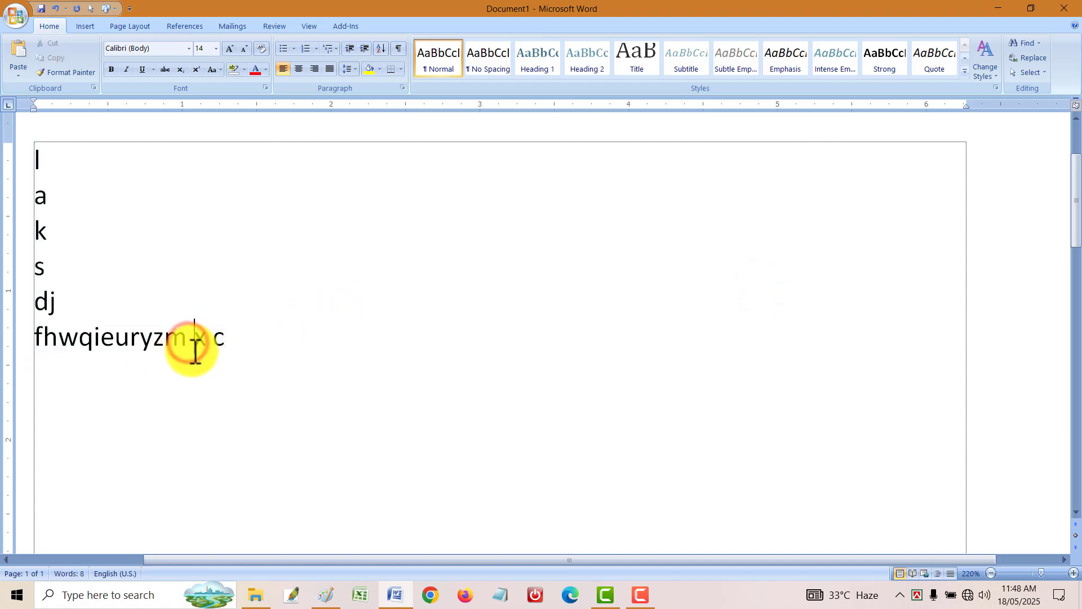
pyautogui.click(185, 343)
pyautogui.press('Return')
pyautogui.click(164, 341)
pyautogui.press('Return')
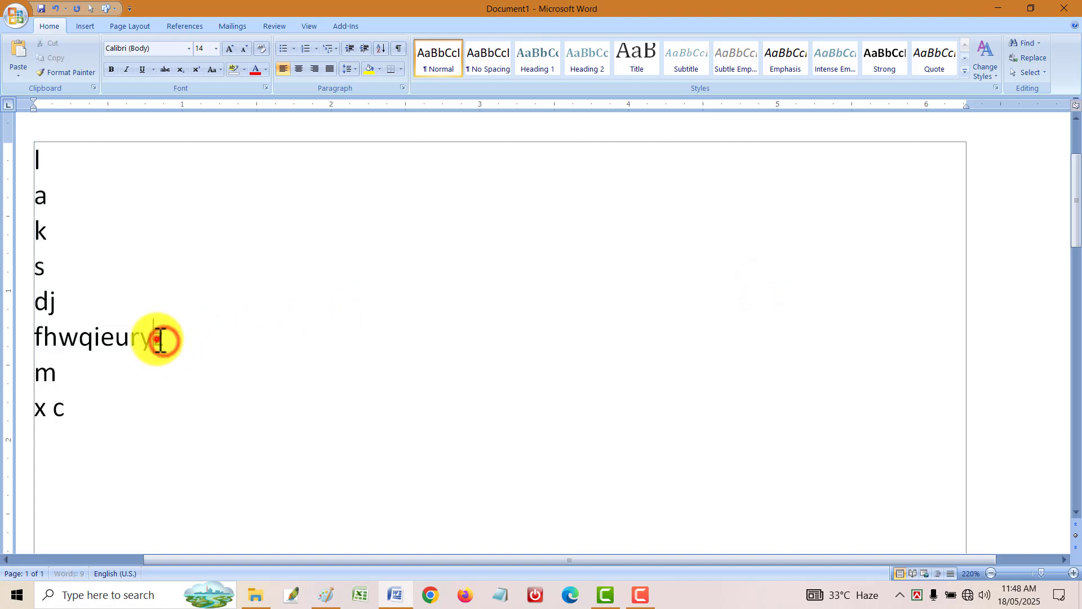
pyautogui.click(152, 340)
pyautogui.press('Return')
pyautogui.click(140, 340)
pyautogui.press('Return')
pyautogui.click(124, 339)
pyautogui.press('Return')
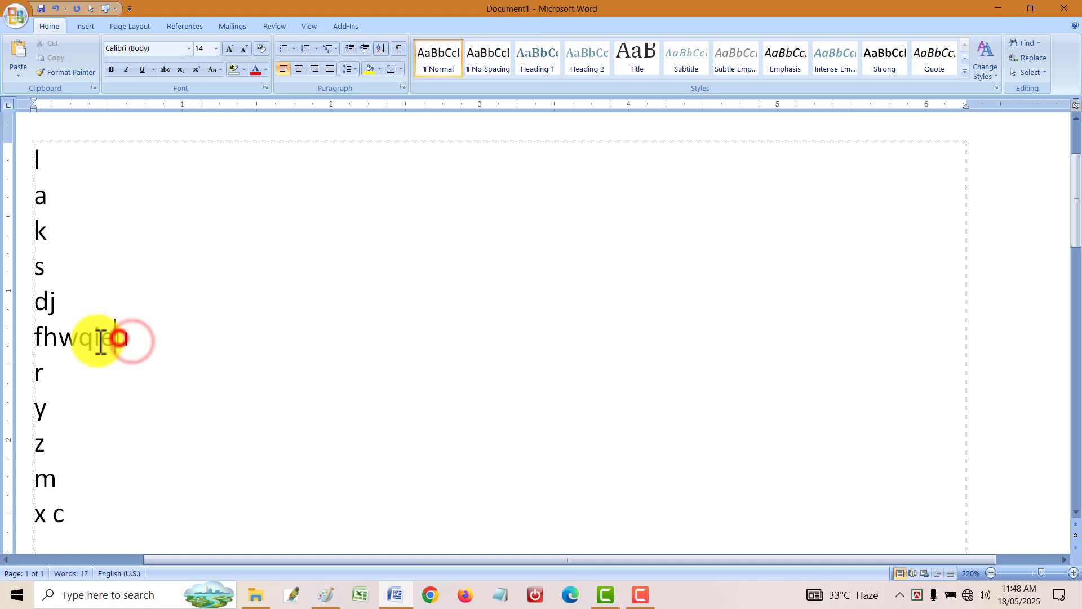
pyautogui.click(112, 340)
pyautogui.press('Return')
pyautogui.click(100, 340)
pyautogui.press('Return')
pyautogui.click(94, 340)
pyautogui.press('Return')
pyautogui.click(83, 341)
pyautogui.press('Return')
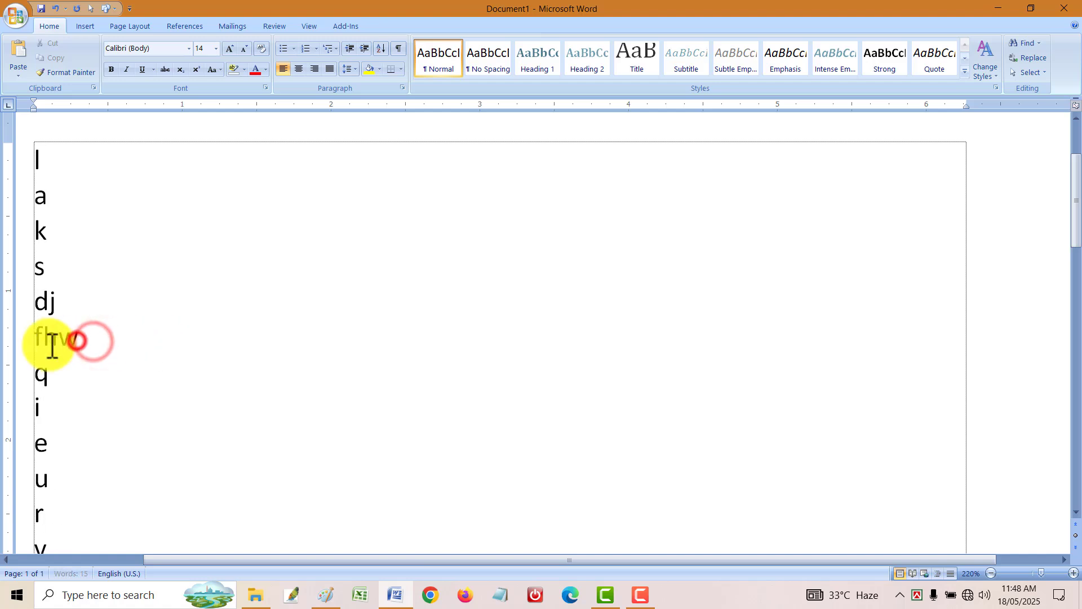
pyautogui.click(59, 340)
pyautogui.press('Return')
pyautogui.click(45, 337)
pyautogui.press('Return')
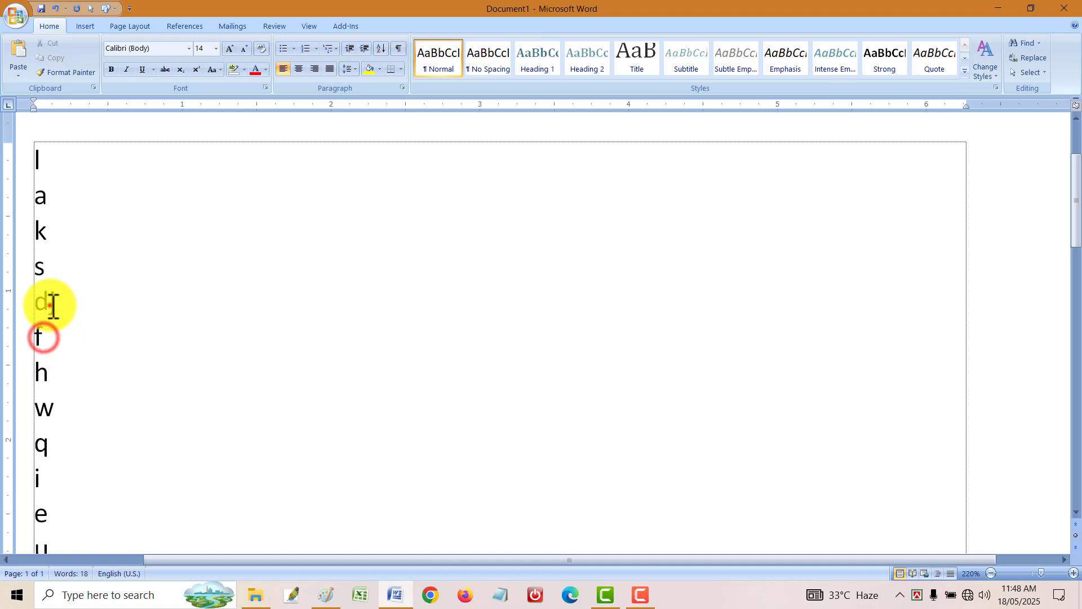
pyautogui.click(49, 301)
pyautogui.press('Return')
# - Sort the entire list of letters as text by paragraphs in ascending order, with no header row
pyautogui.scroll(1, 343, 318)
pyautogui.hotkey('ctrl', 'a')
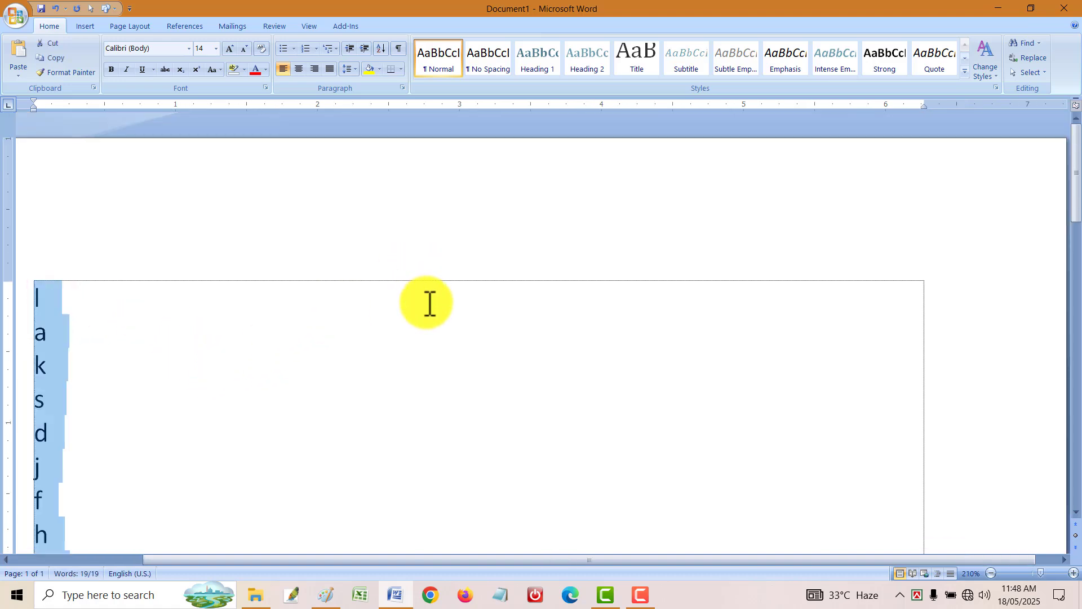
pyautogui.scroll(-2, 421, 305)
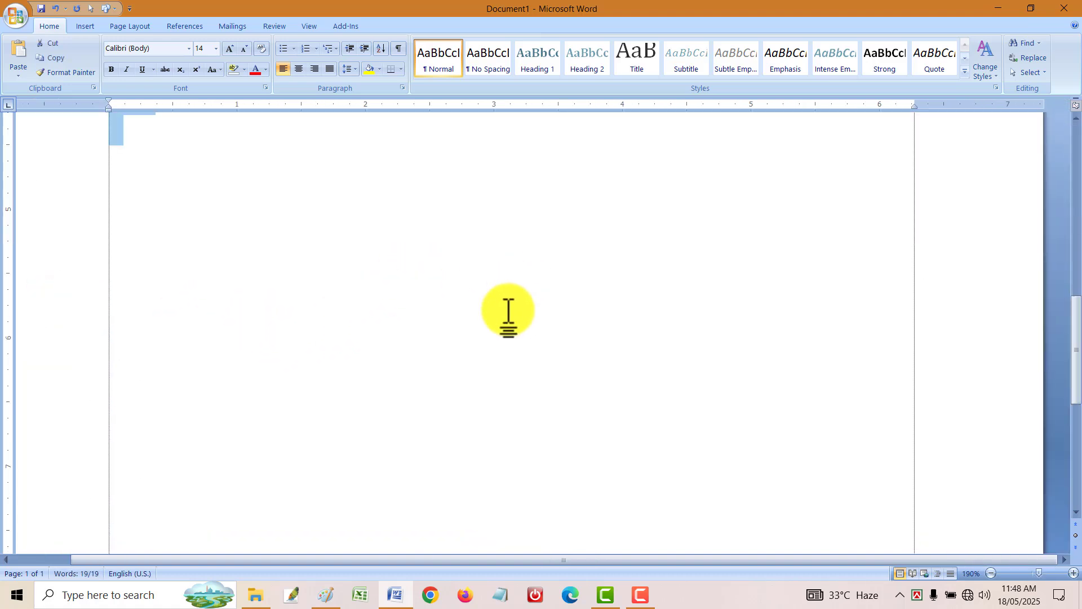
pyautogui.scroll(-5, 486, 350)
pyautogui.scroll(5, 486, 350)
pyautogui.scroll(-3, 486, 351)
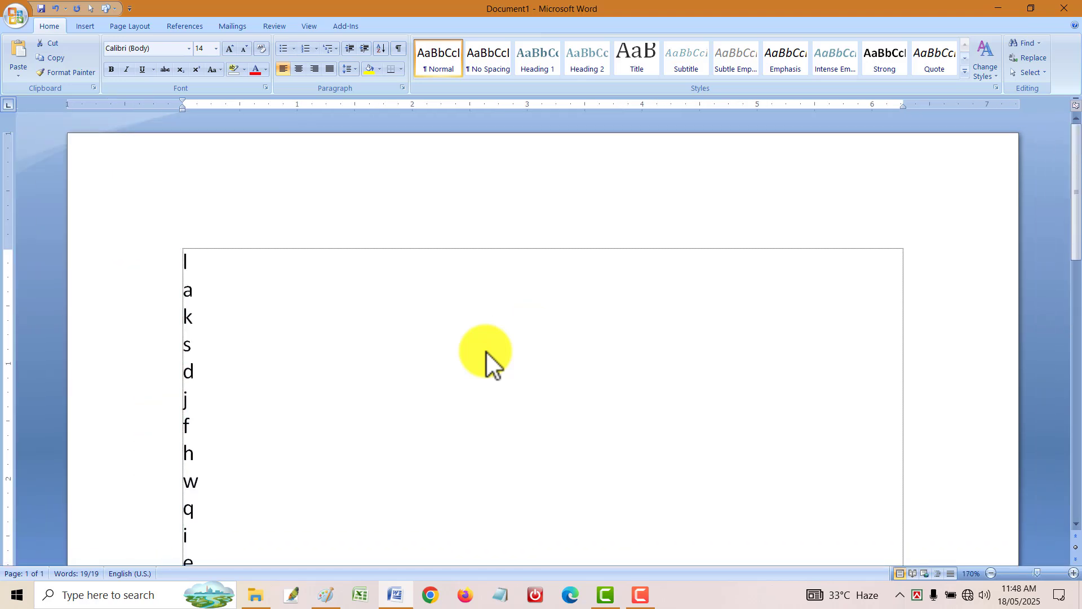
pyautogui.scroll(-8, 485, 351)
pyautogui.scroll(10, 479, 370)
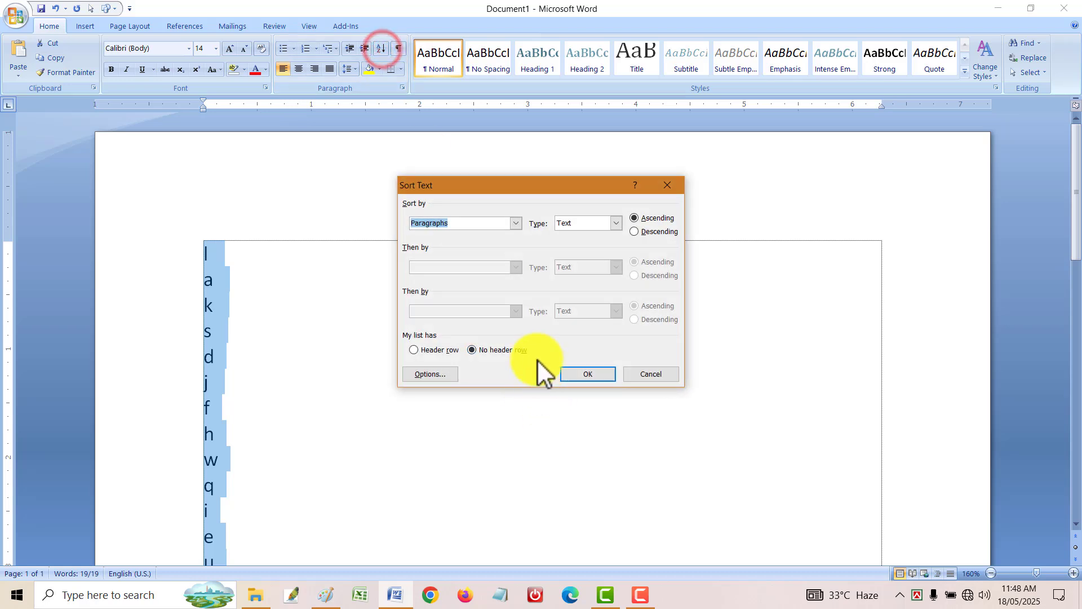
pyautogui.click(588, 375)
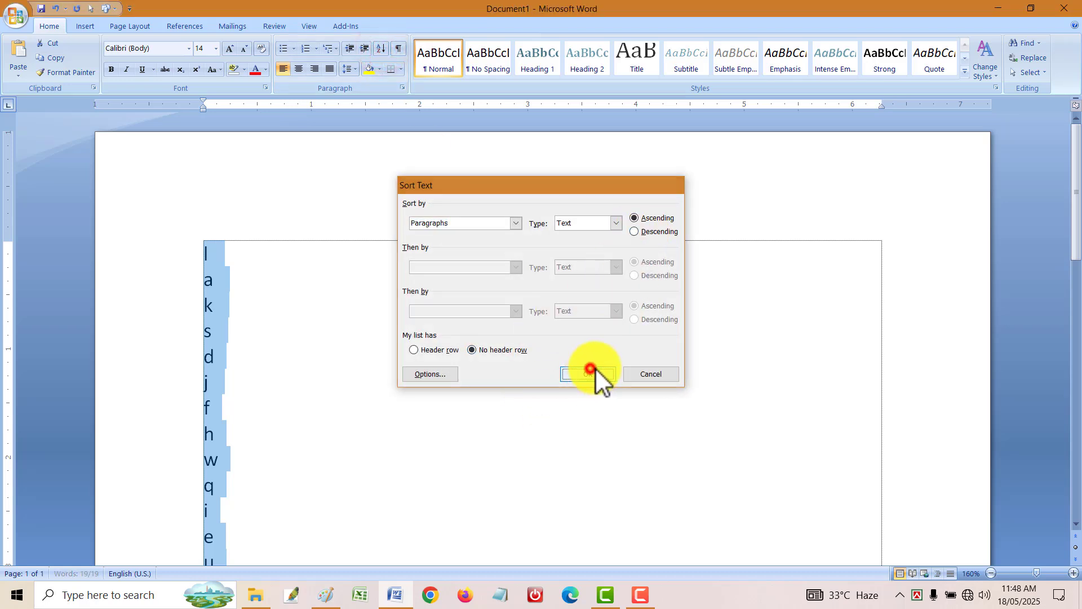
pyautogui.click(527, 340)
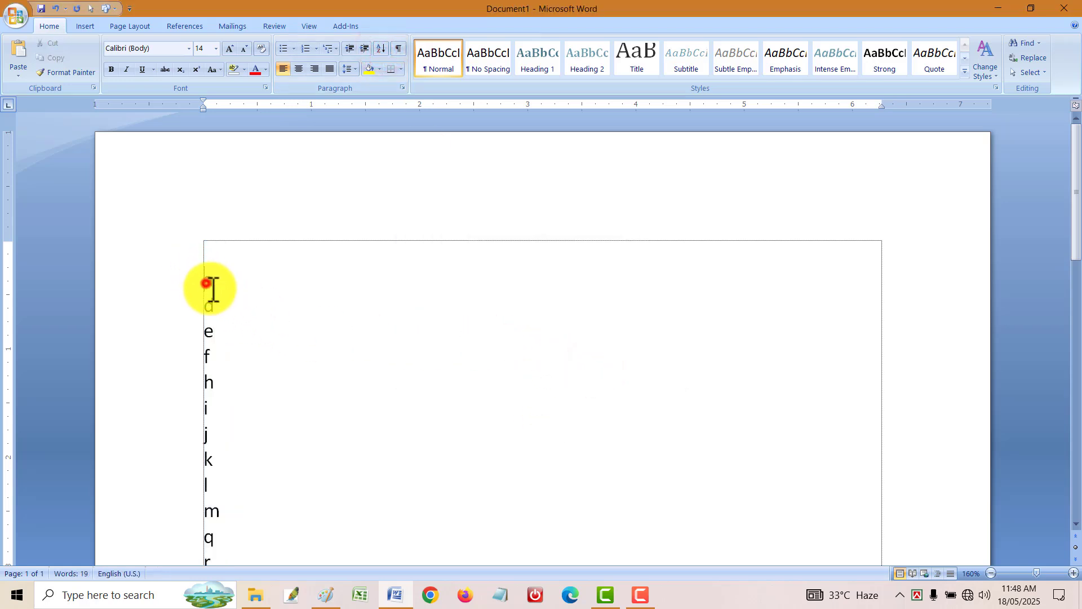
# - Sort only the lines from "a" to "q" by paragraphs as text in descending order
pyautogui.moveTo(205, 282); pyautogui.dragTo(223, 538)
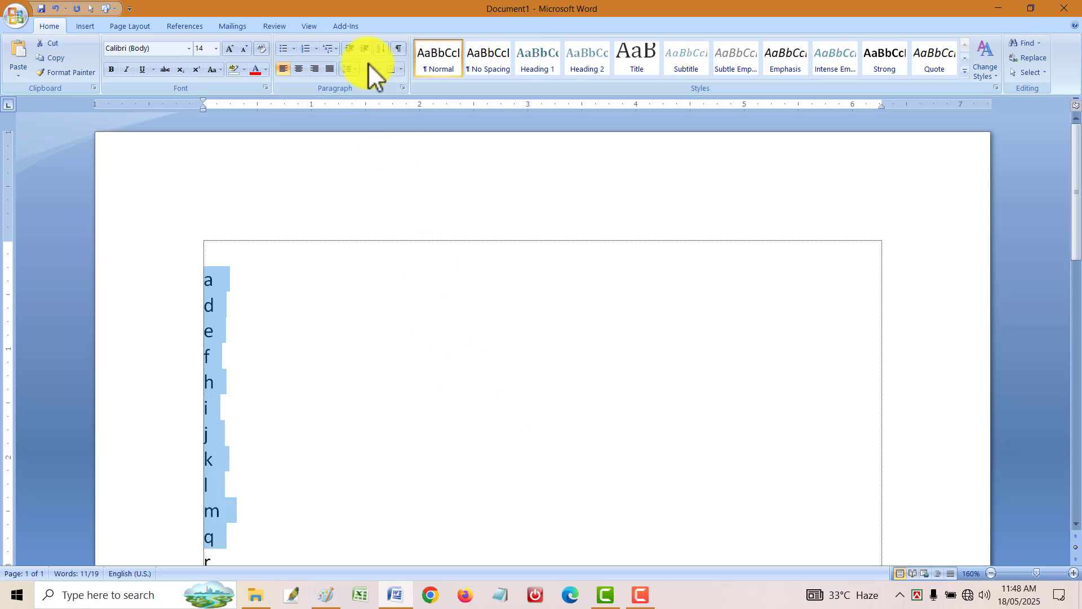
pyautogui.click(381, 47)
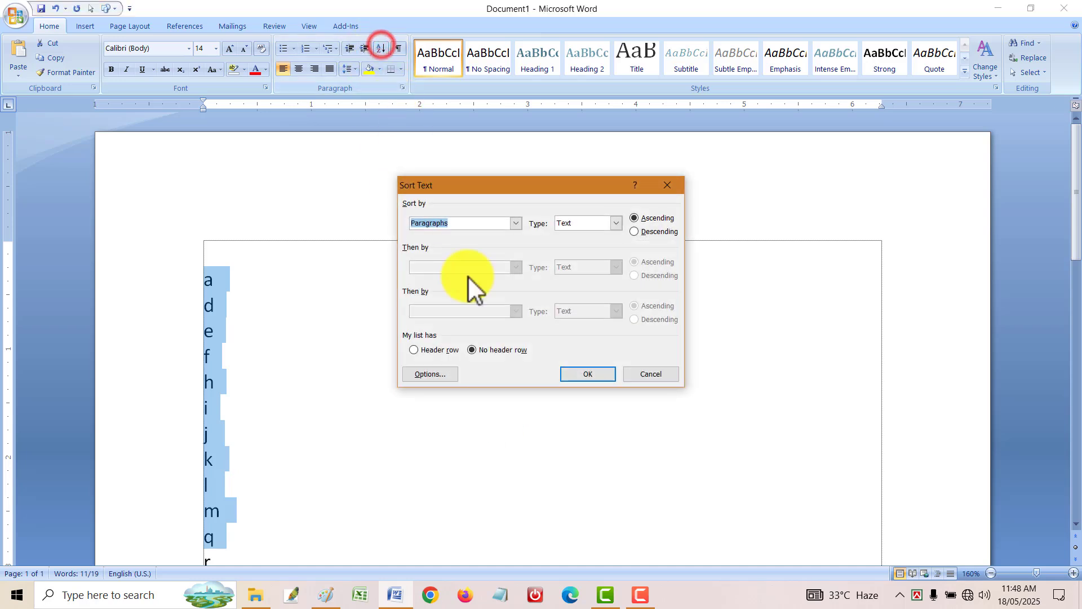
pyautogui.click(651, 231)
pyautogui.click(583, 370)
pyautogui.click(533, 372)
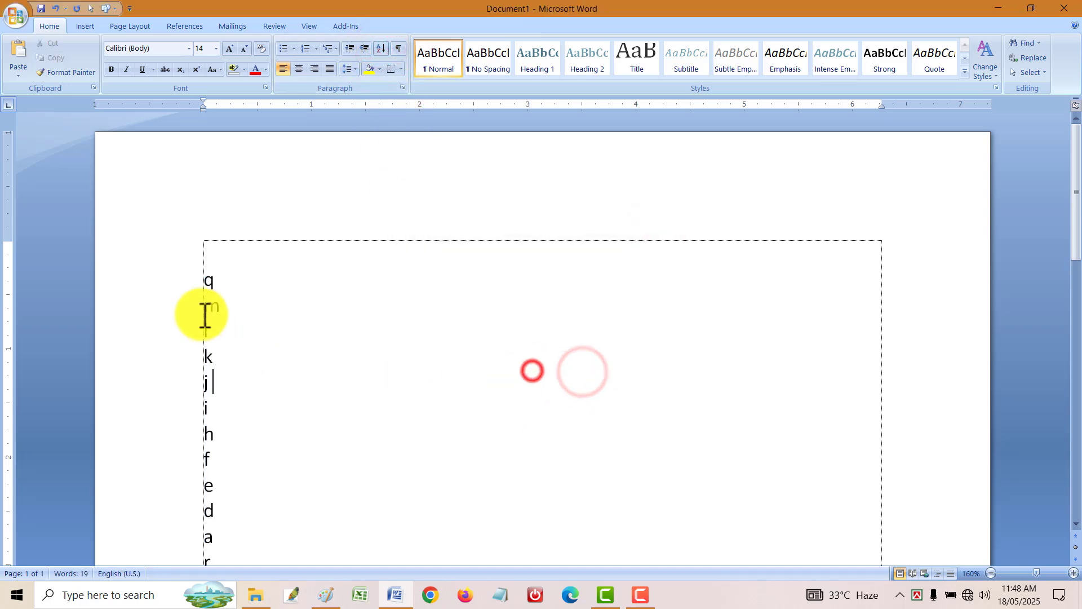
# - Sort the whole list of letters by paragraphs in descending order
pyautogui.moveTo(208, 282); pyautogui.dragTo(263, 367)
pyautogui.click(381, 49)
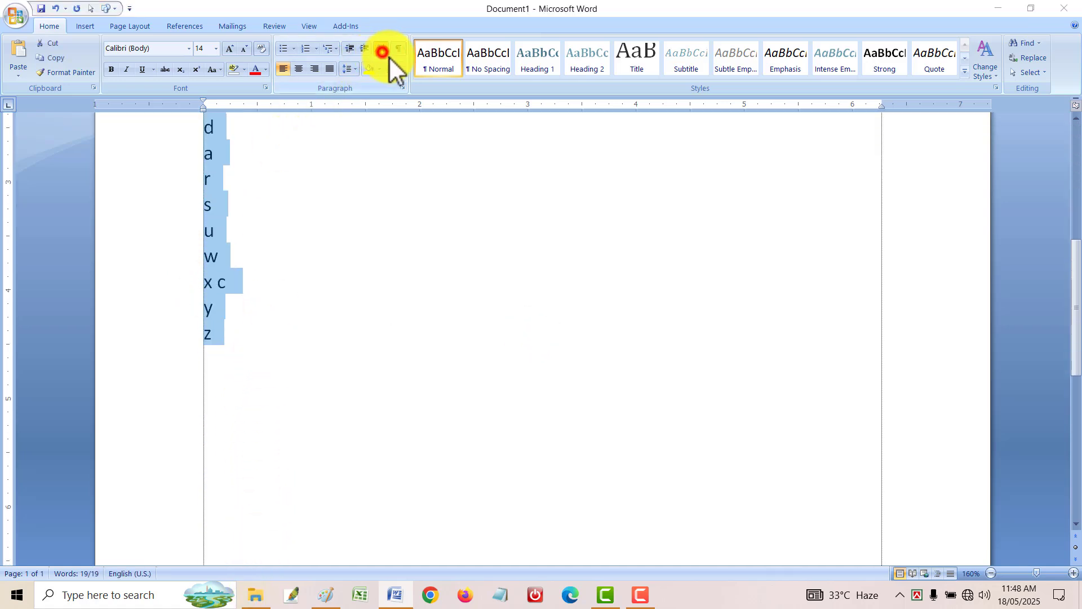
pyautogui.click(598, 369)
pyautogui.click(599, 368)
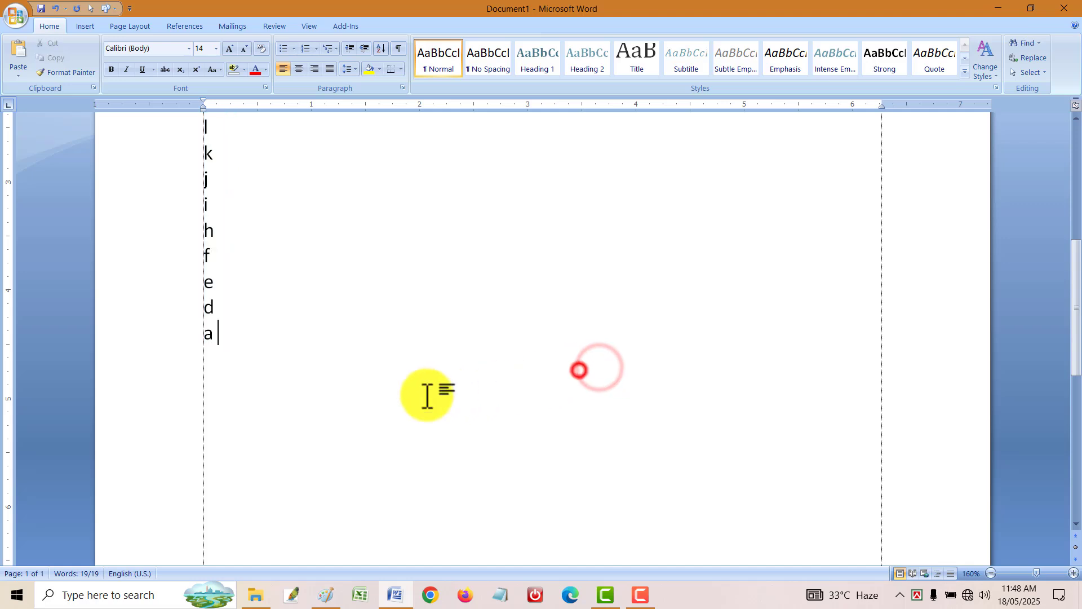
# - Delete the entire sorted list of letters from the document
pyautogui.scroll(6, 427, 394)
pyautogui.hotkey('ctrl', 'a')
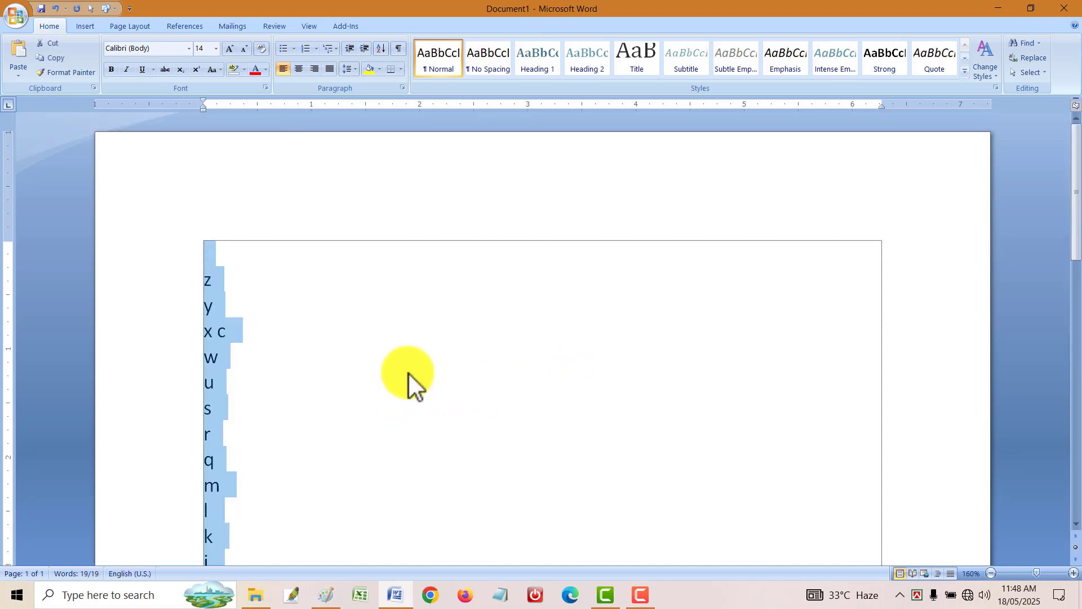
pyautogui.press('Delete')
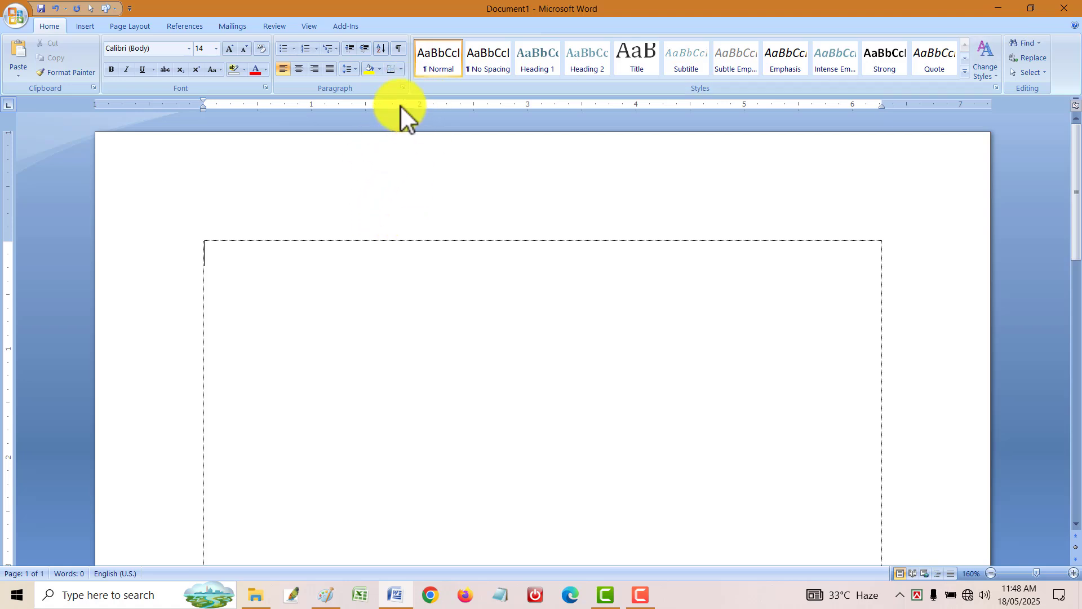
# - Enter "jsfhsdj" and turn a bottom border on and off again for that paragraph
pyautogui.click(393, 70)
pyautogui.hotkey('ctrl', 'z')
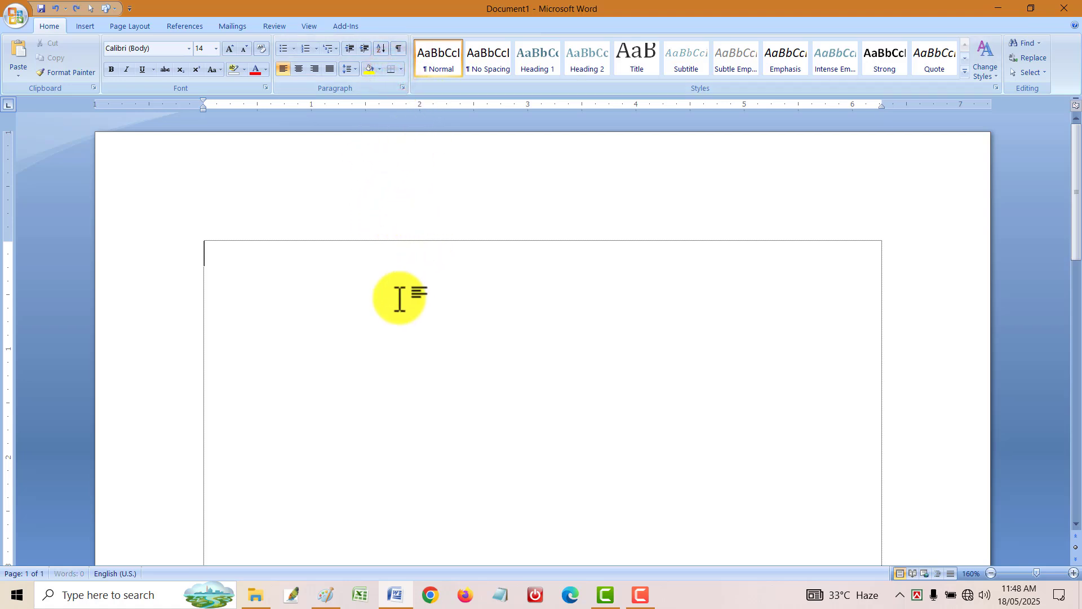
pyautogui.hotkey('ctrl', 'a')
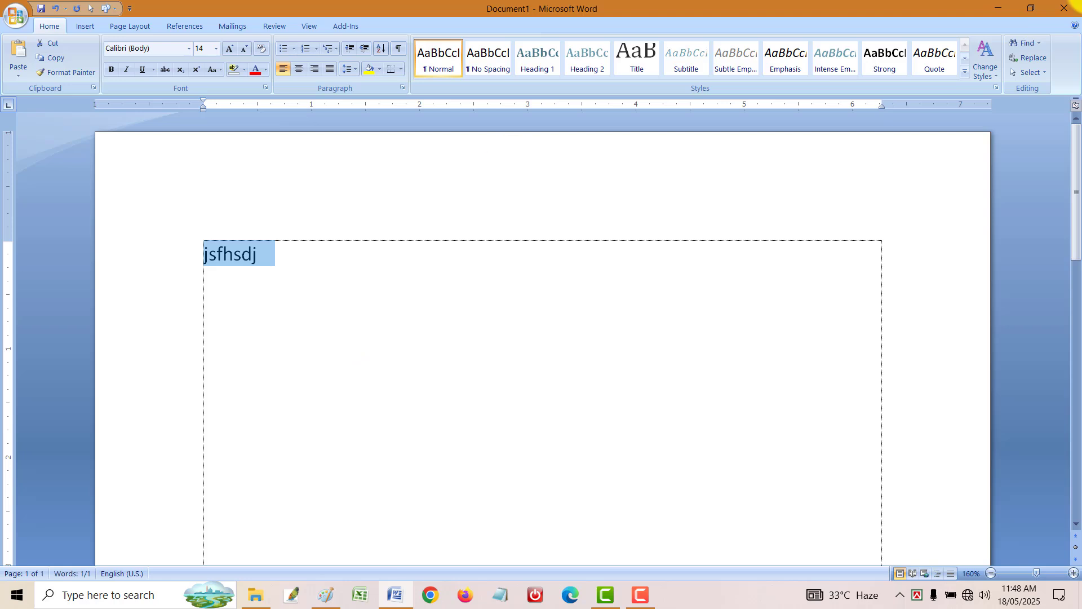
pyautogui.scroll(1, 442, 273)
pyautogui.click(393, 71)
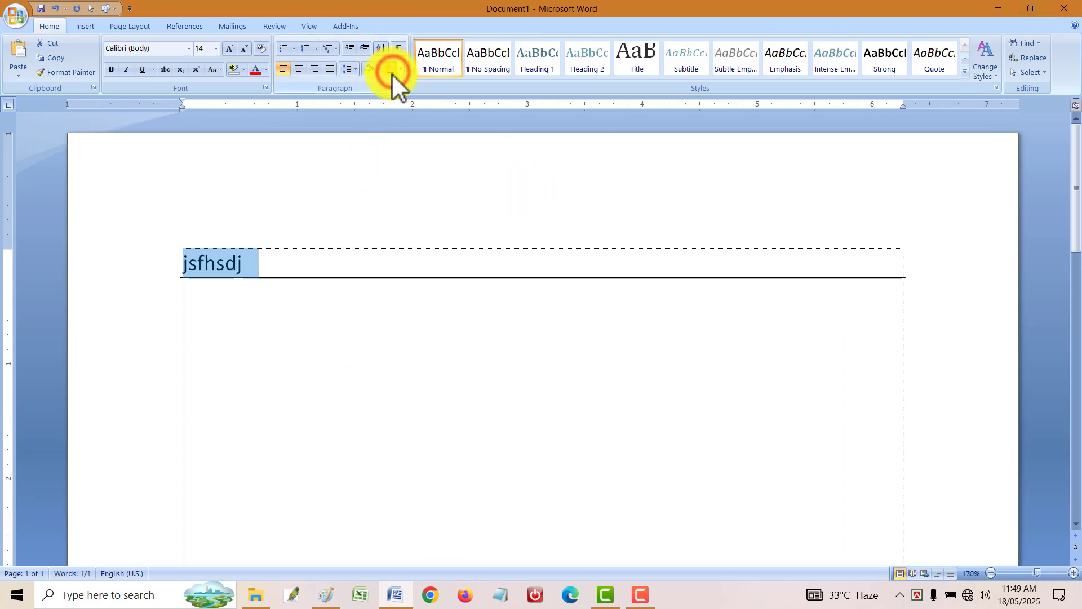
pyautogui.click(392, 72)
# - Apply all borders to the "jsfhsdj" paragraph
pyautogui.click(401, 68)
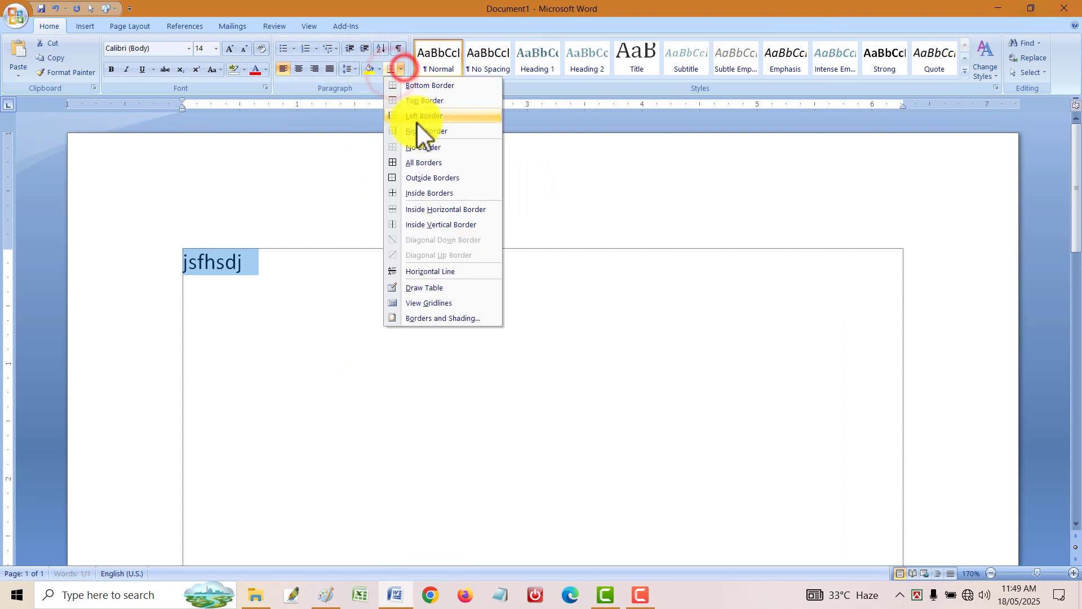
pyautogui.click(424, 163)
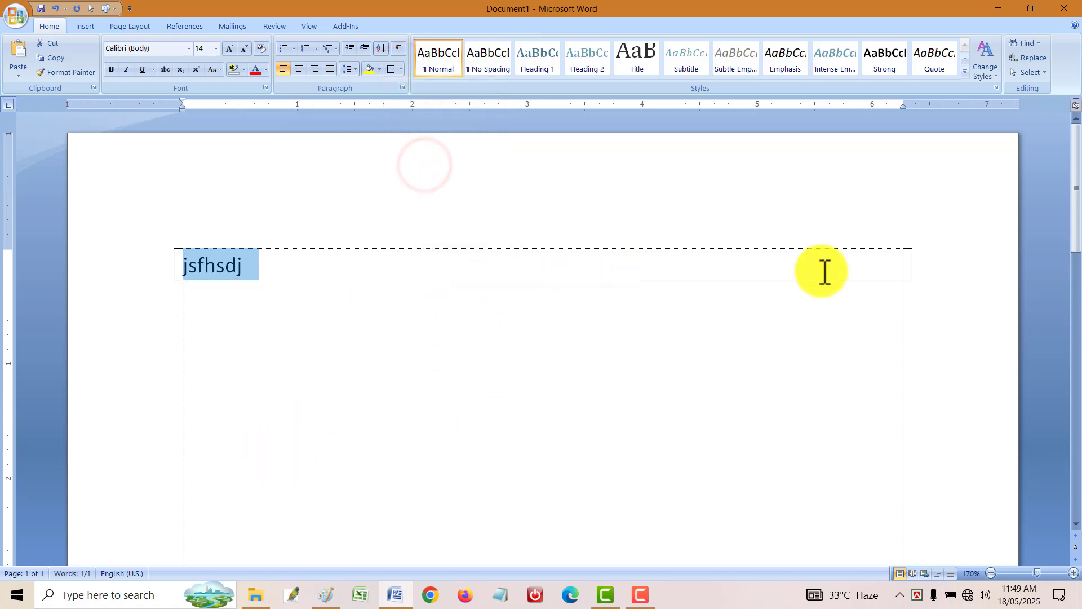
pyautogui.click(446, 417)
# - Give the "jsfhsdj" paragraph a 3-D border in dark red with a width of 2 ¼ pt
pyautogui.click(398, 68)
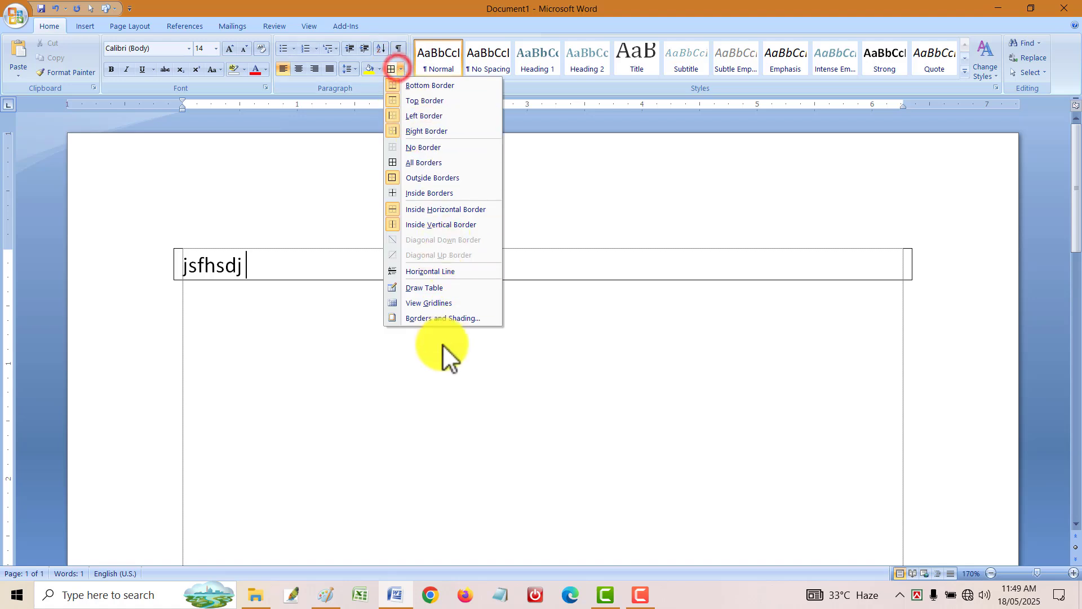
pyautogui.click(444, 316)
pyautogui.click(370, 340)
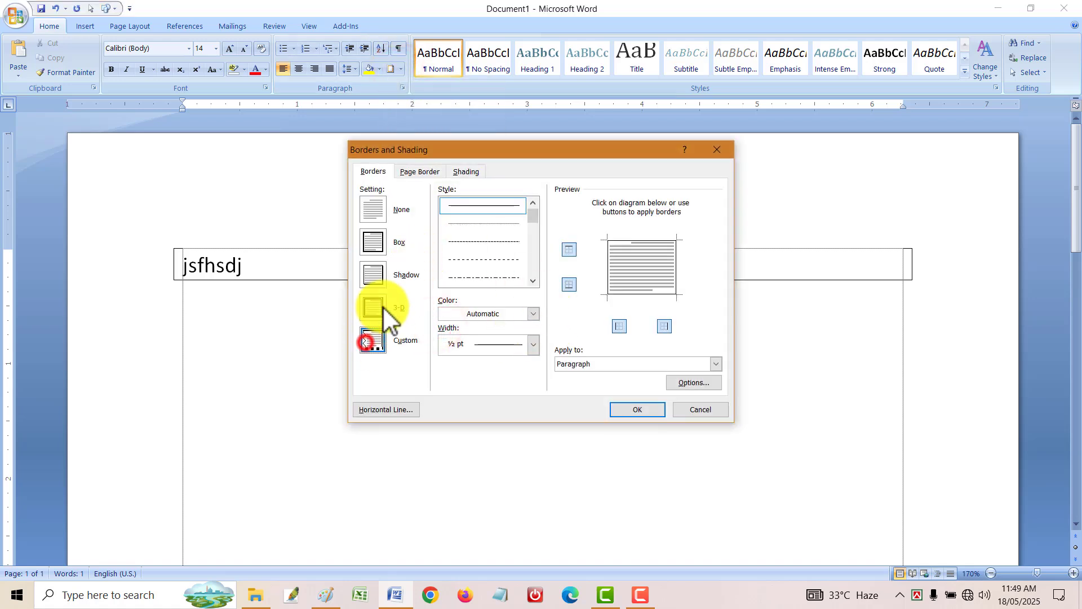
pyautogui.click(383, 307)
pyautogui.click(533, 314)
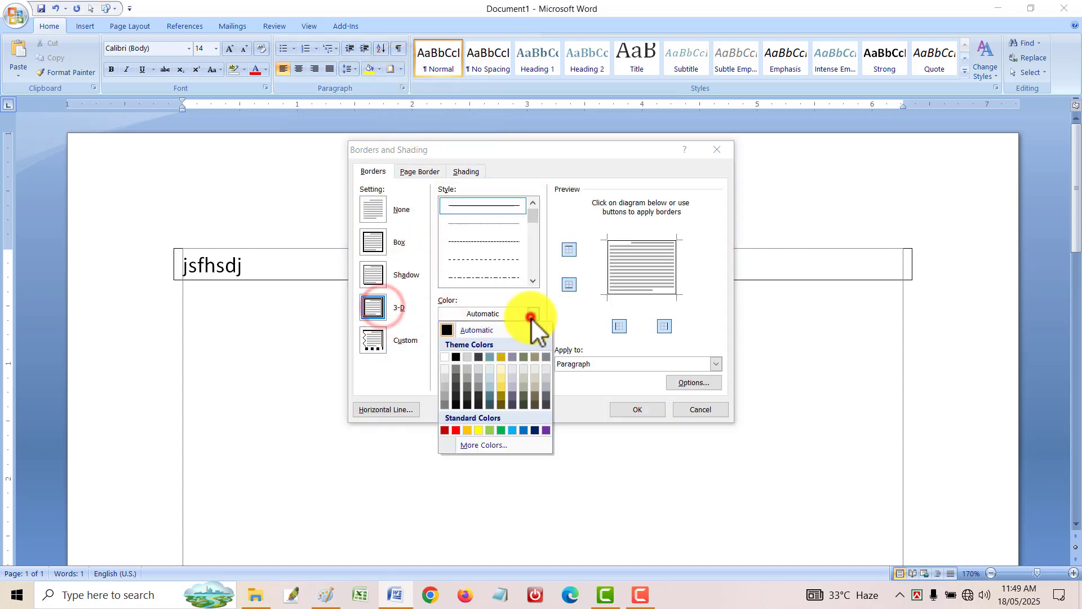
pyautogui.click(445, 430)
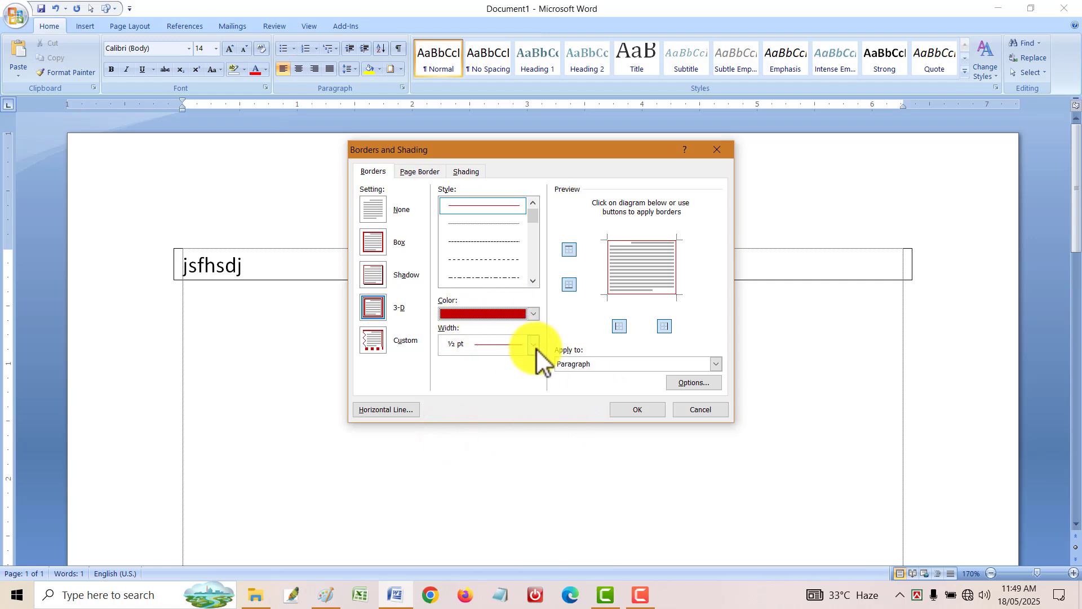
pyautogui.click(533, 344)
pyautogui.click(509, 454)
pyautogui.click(646, 409)
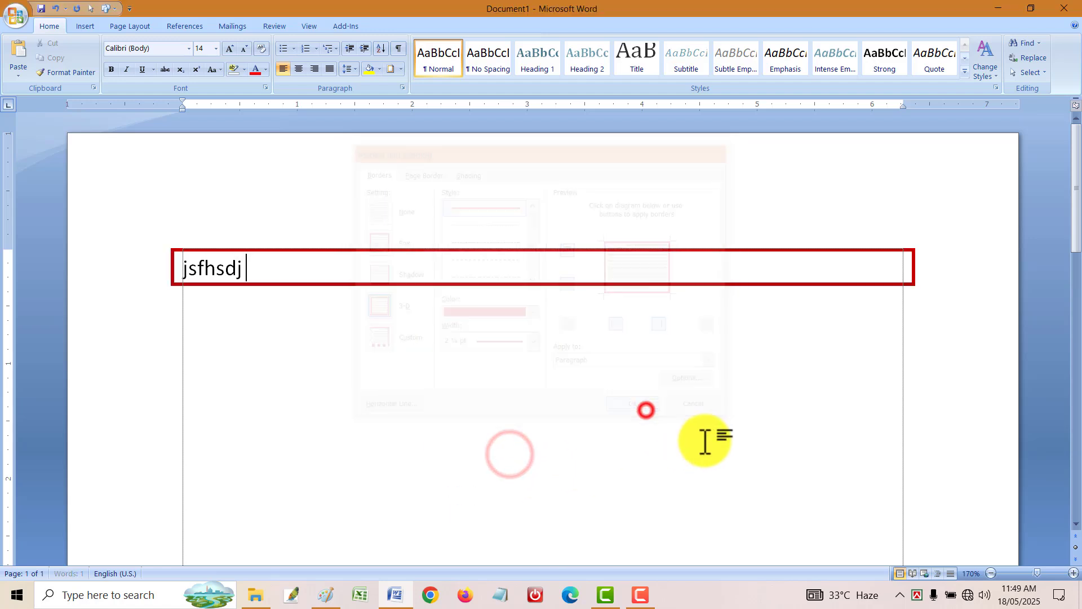
# - Center the bordered text "jsfhsdj" and enter "fdgf" on the line below it
pyautogui.moveTo(299, 268); pyautogui.dragTo(31, 309)
pyautogui.hotkey('ctrl', 'e')
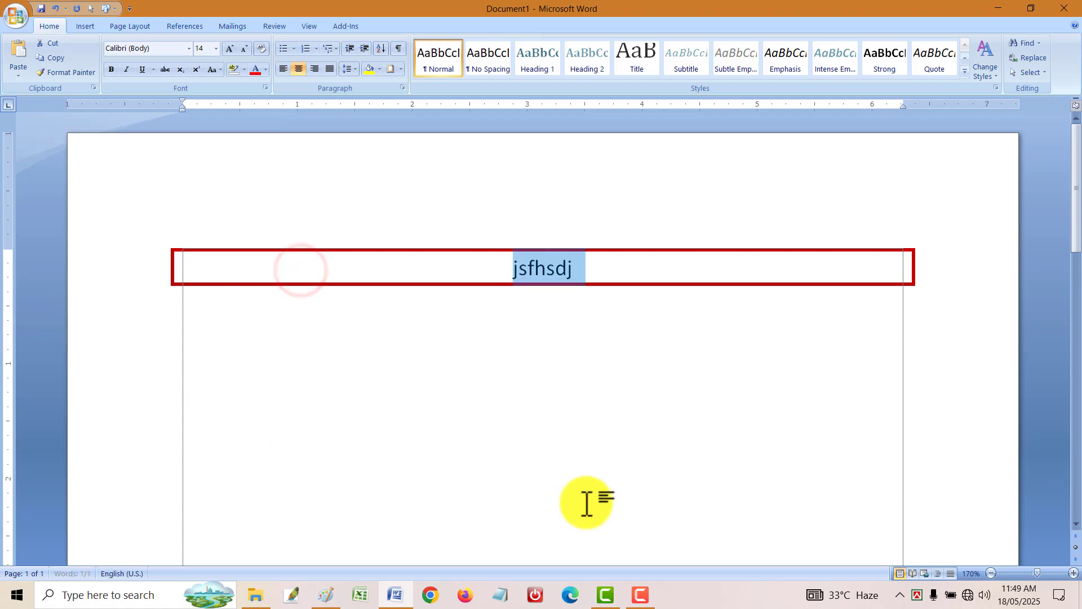
pyautogui.click(615, 490)
pyautogui.click(186, 307)
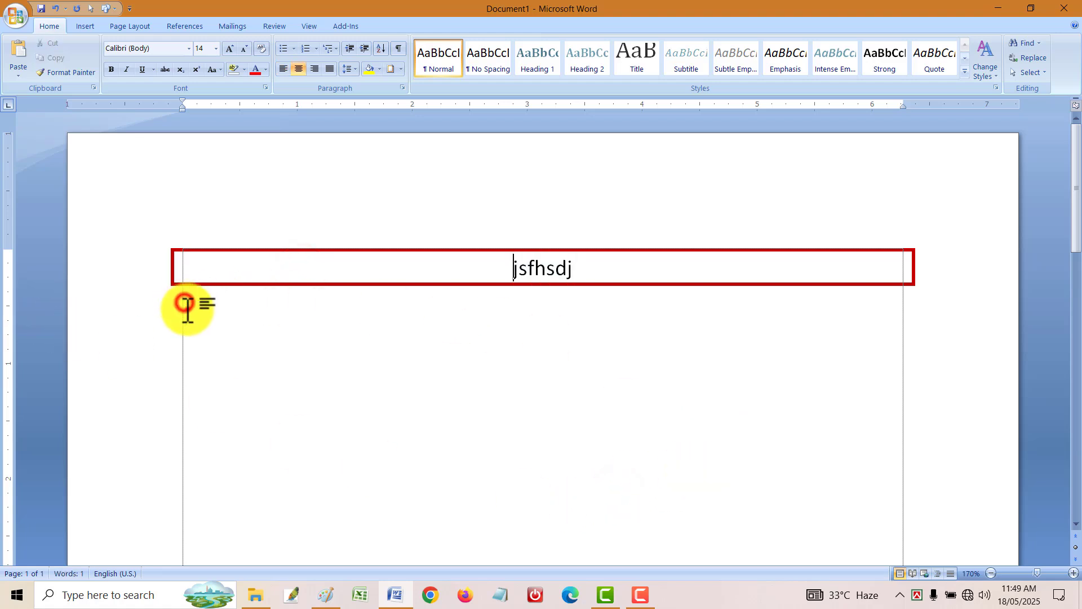
pyautogui.doubleClick(187, 304)
pyautogui.write('f')
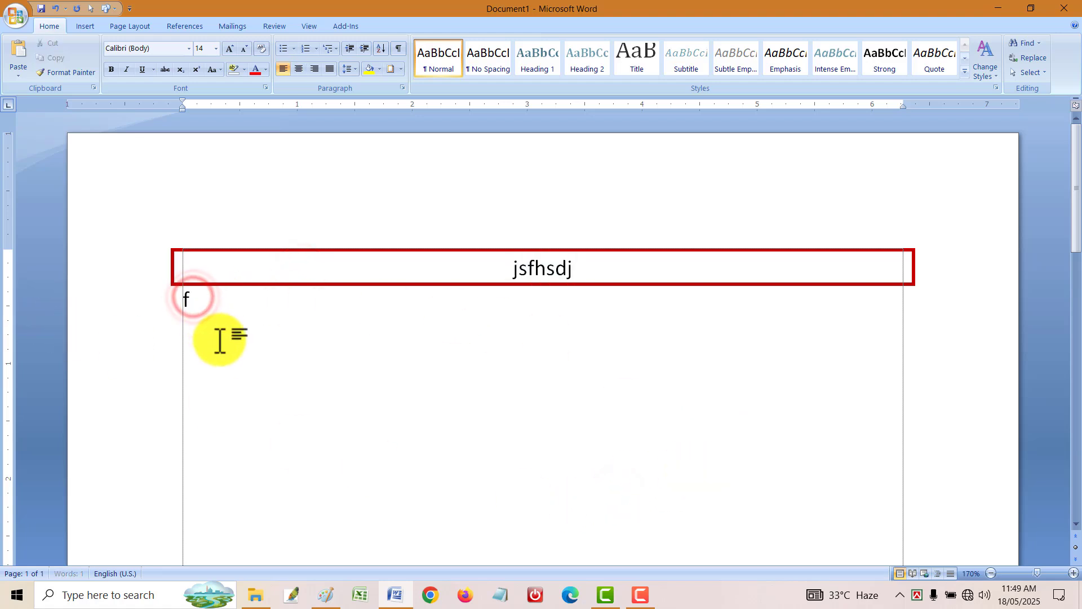
pyautogui.write('dgf')
# - With "fdgf" selected, look through the selection options and the Find, Replace and Go To functions, and close Find and Replace
pyautogui.moveTo(241, 331); pyautogui.dragTo(102, 299)
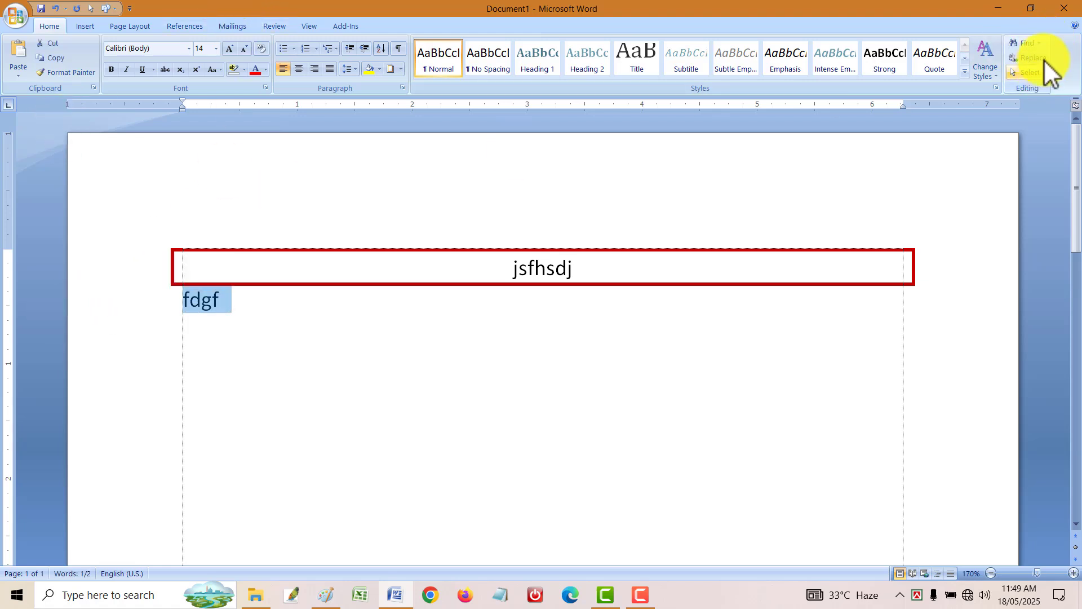
pyautogui.click(1029, 73)
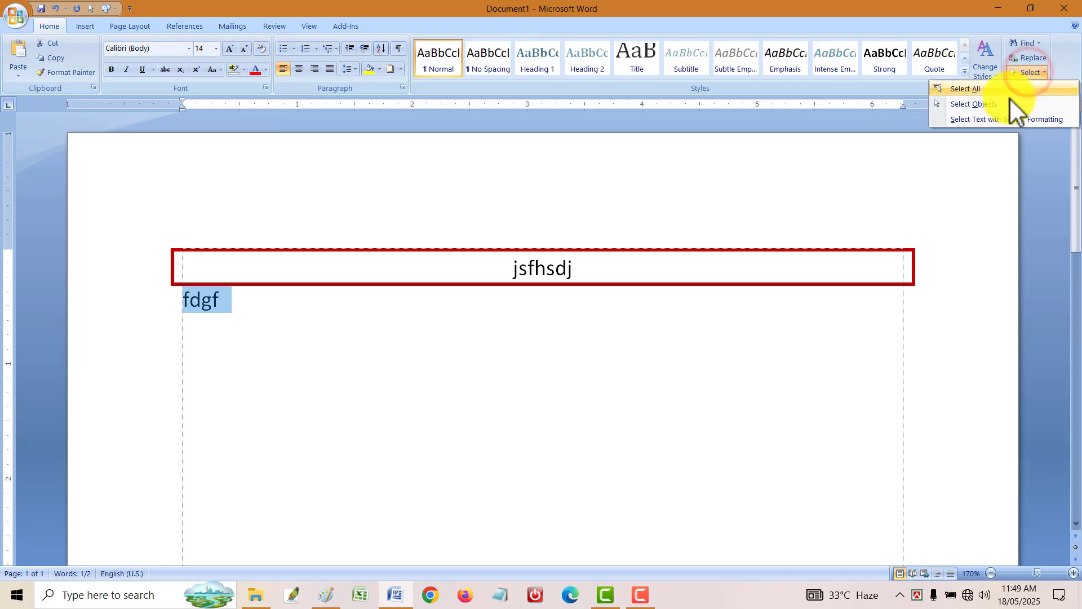
pyautogui.click(1032, 42)
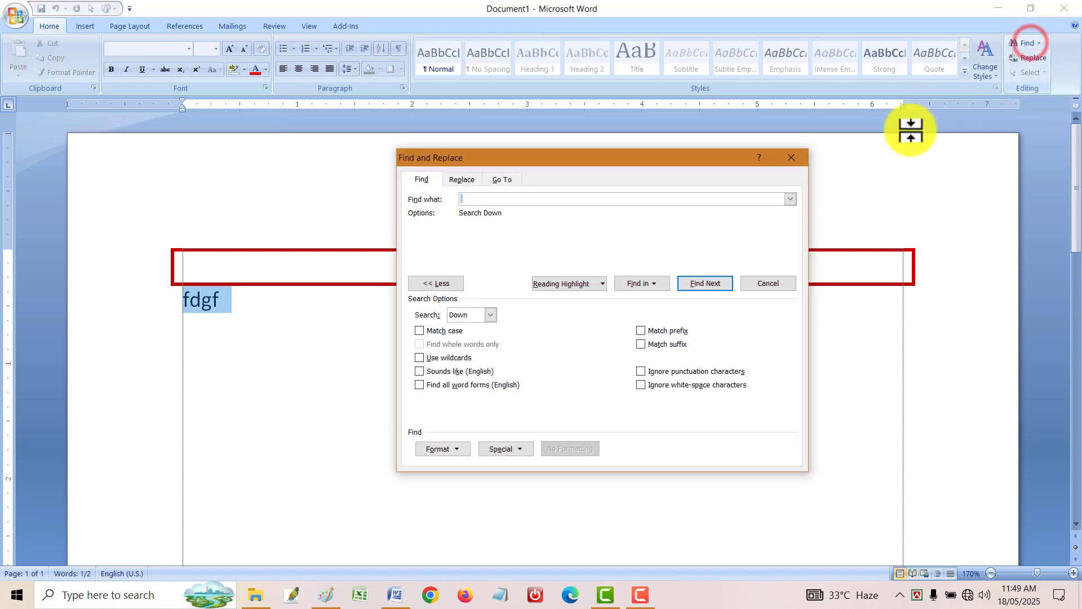
pyautogui.click(466, 179)
pyautogui.click(501, 179)
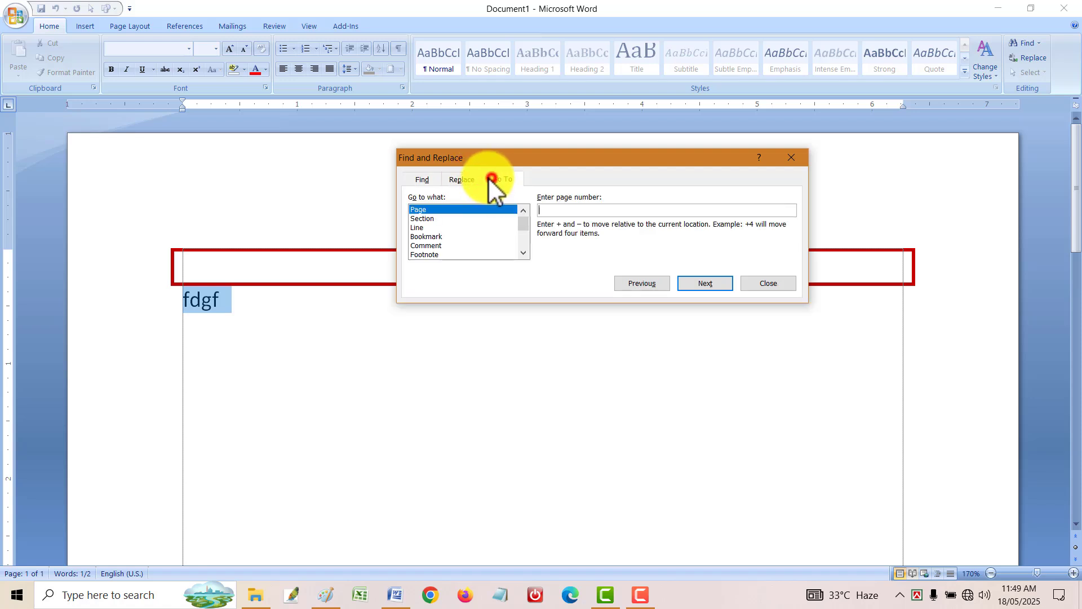
pyautogui.click(462, 179)
pyautogui.click(422, 179)
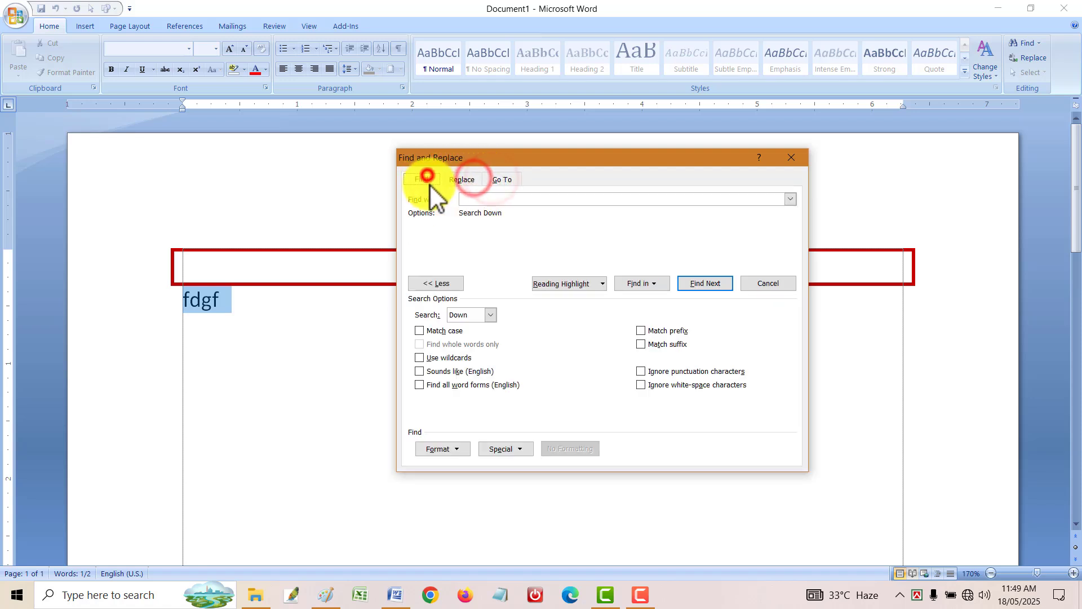
pyautogui.click(762, 282)
# - Delete all text from the document and view the available selection options
pyautogui.click(652, 302)
pyautogui.hotkey('ctrl', 'a')
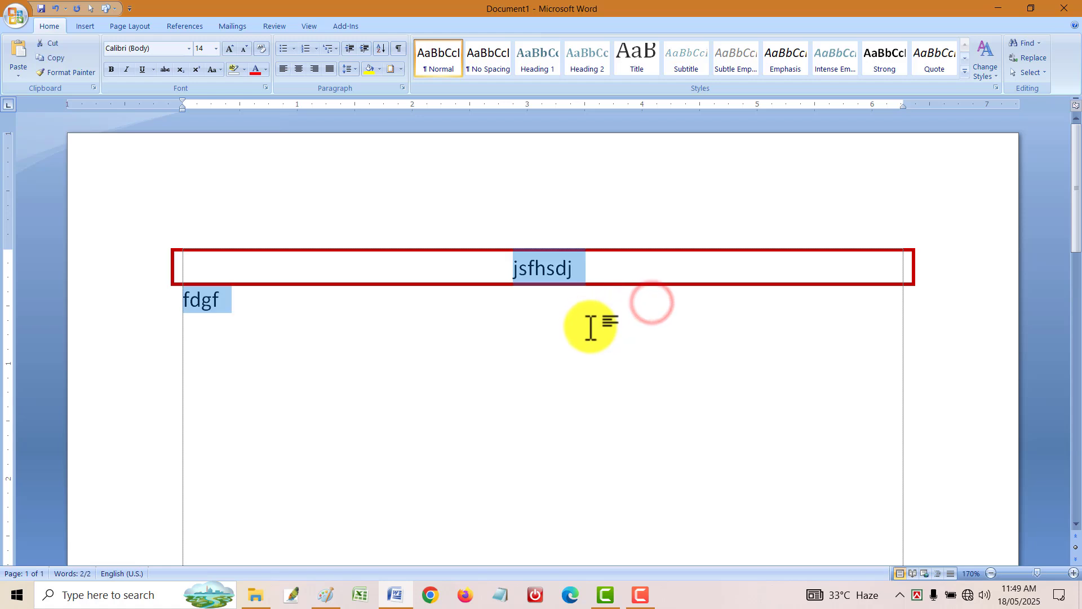
pyautogui.press('Delete')
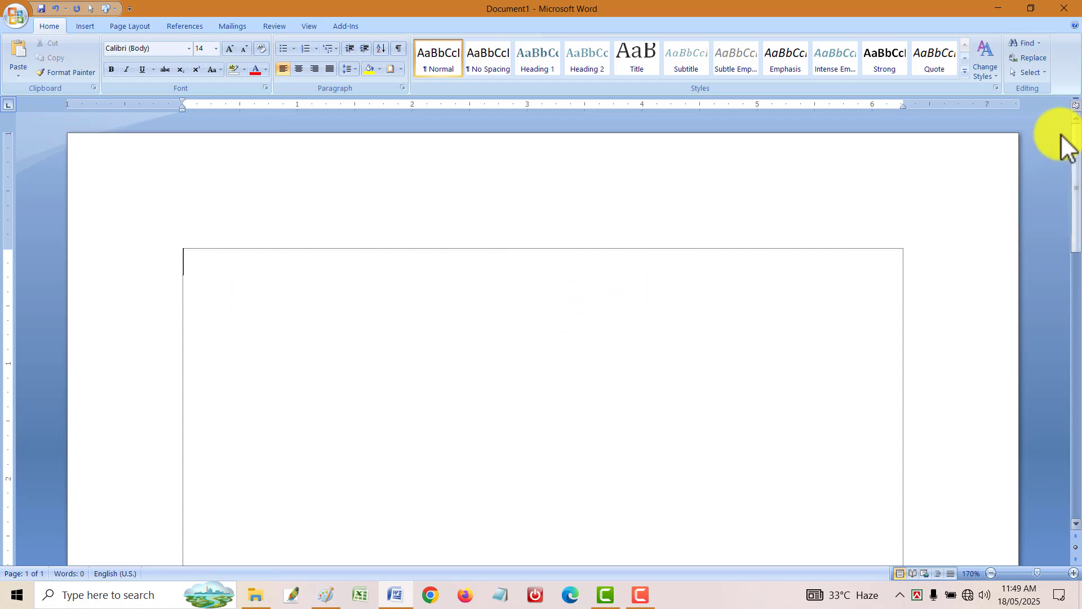
pyautogui.click(1041, 77)
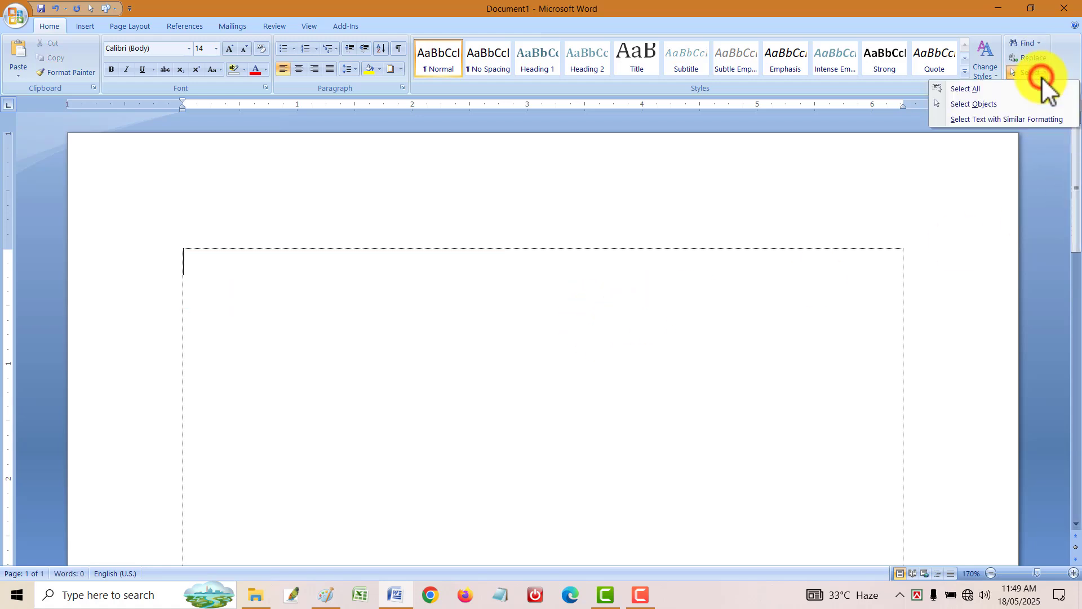
pyautogui.click(660, 213)
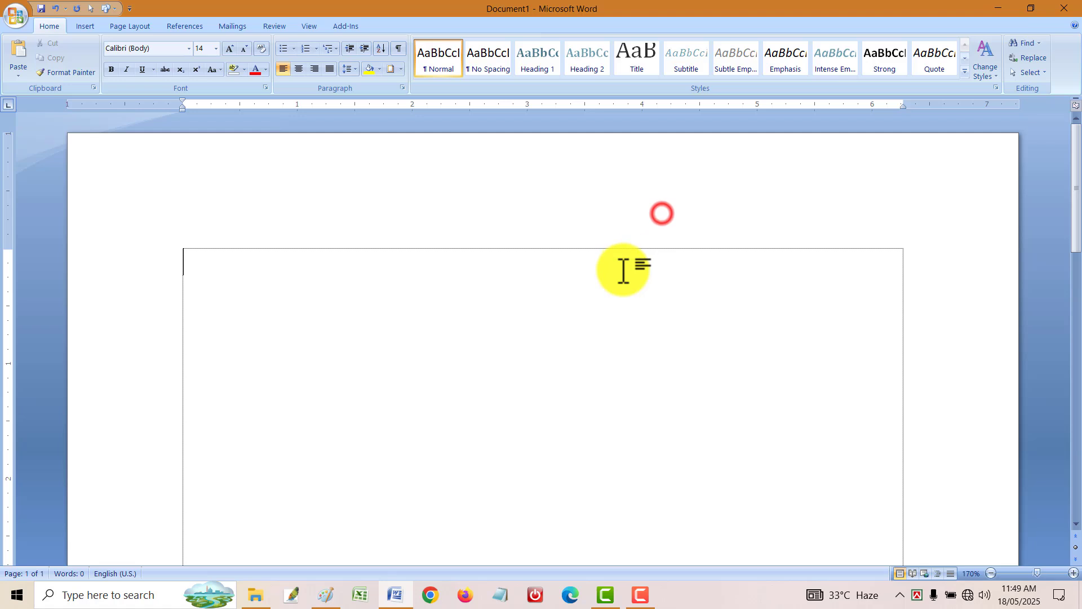
# - Insert the e1.png image from the desktop folder 00 into the document and display its picture formatting tools
pyautogui.click(85, 26)
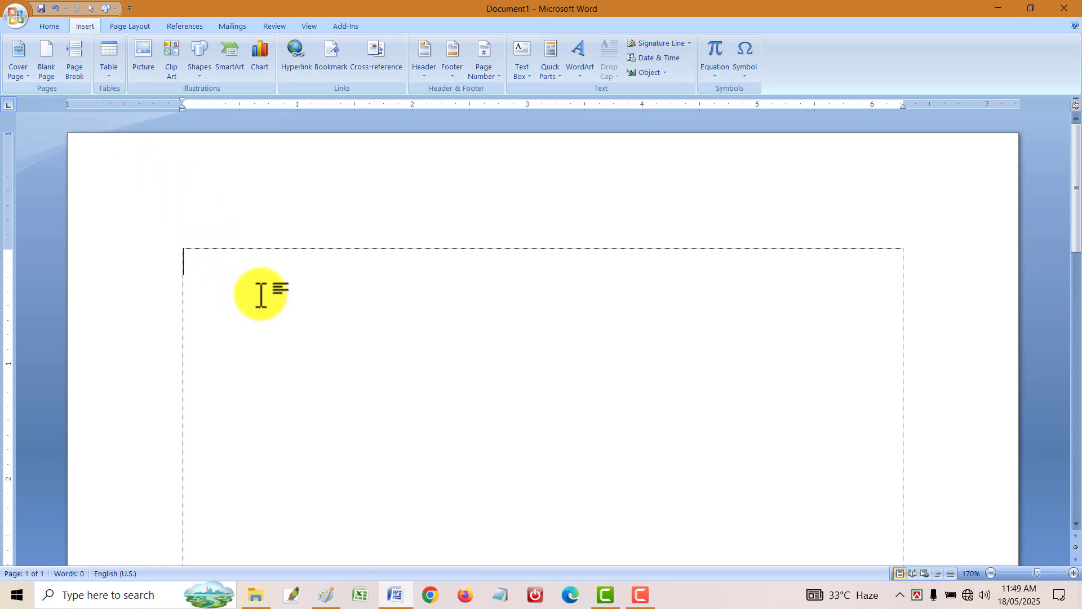
pyautogui.press('super+d')
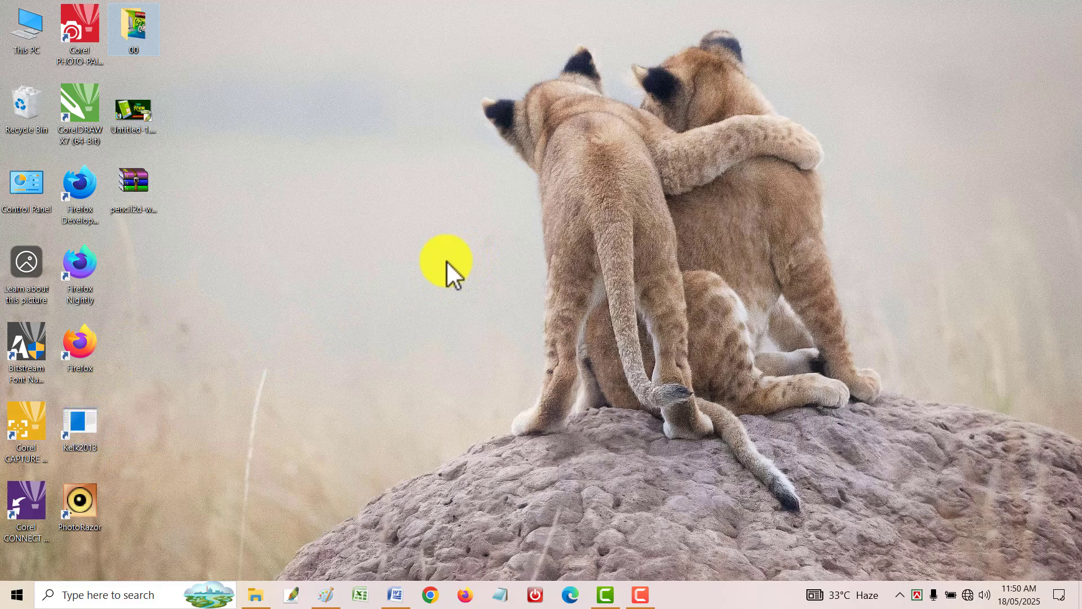
pyautogui.doubleClick(138, 34)
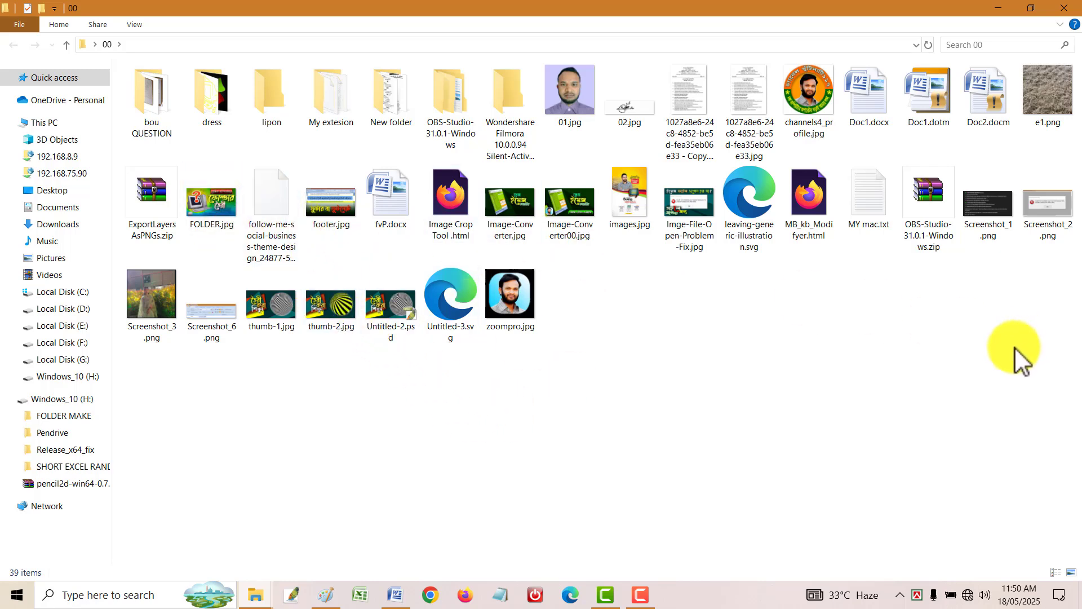
pyautogui.moveTo(1057, 93); pyautogui.dragTo(347, 299)
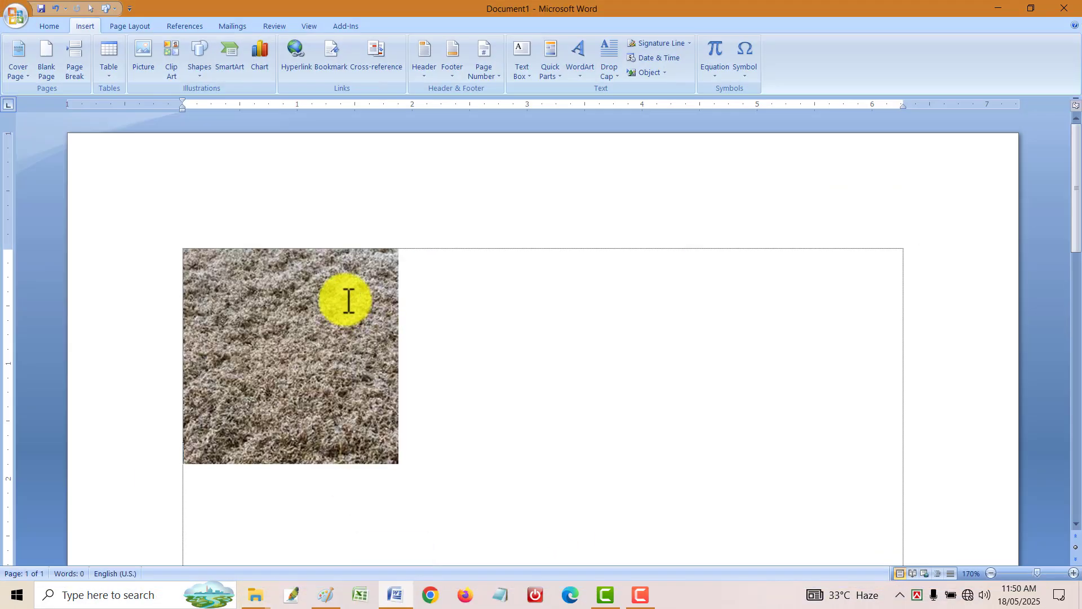
pyautogui.click(236, 351)
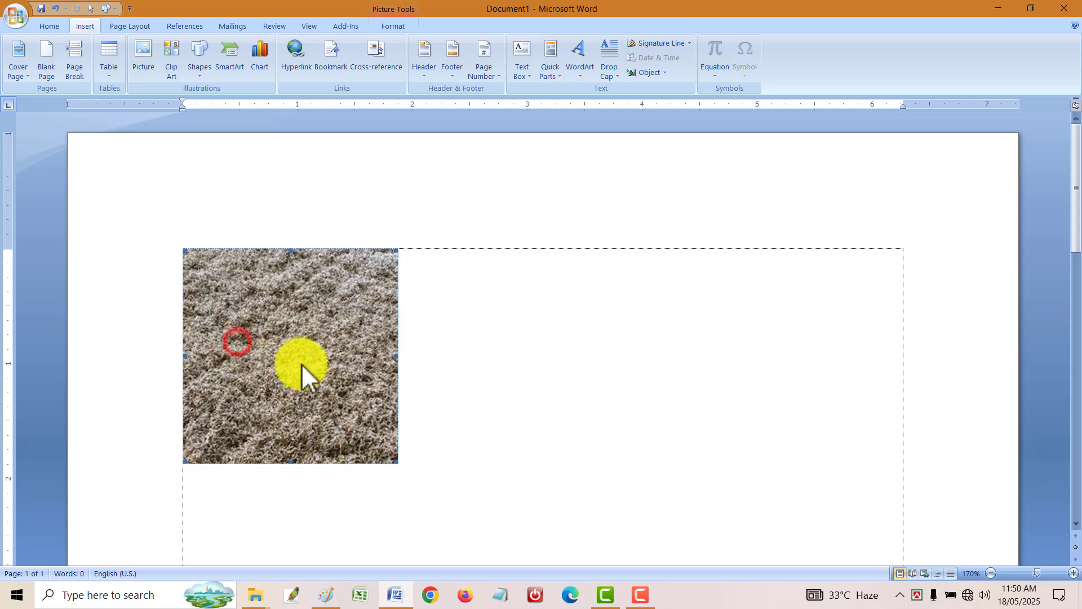
pyautogui.doubleClick(355, 374)
pyautogui.click(423, 338)
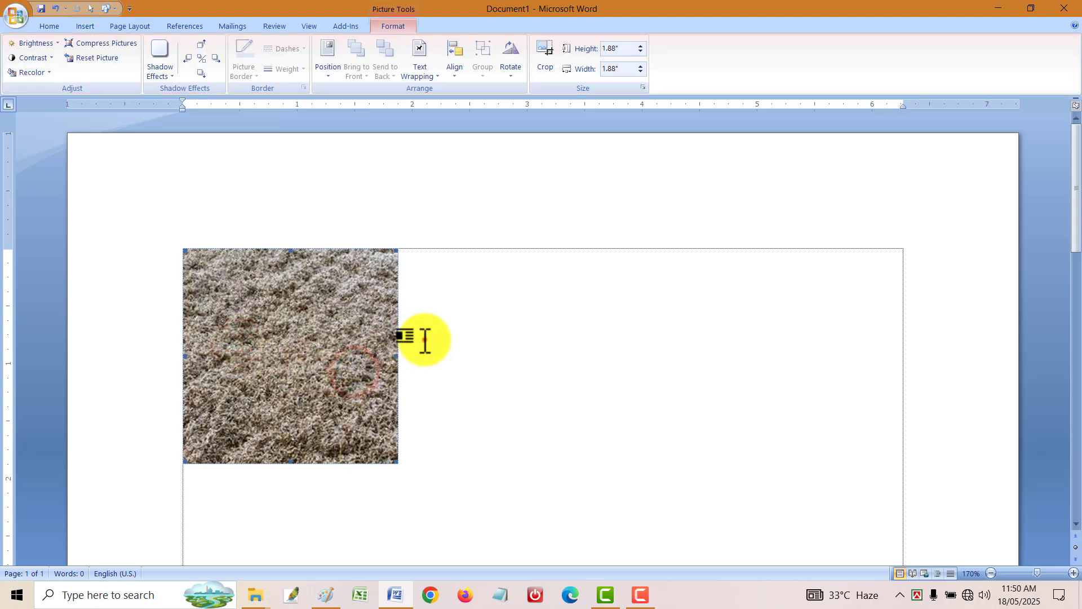
# - Delete the inserted picture from the document and return to the Home commands
pyautogui.click(306, 345)
pyautogui.press('Delete')
pyautogui.click(82, 25)
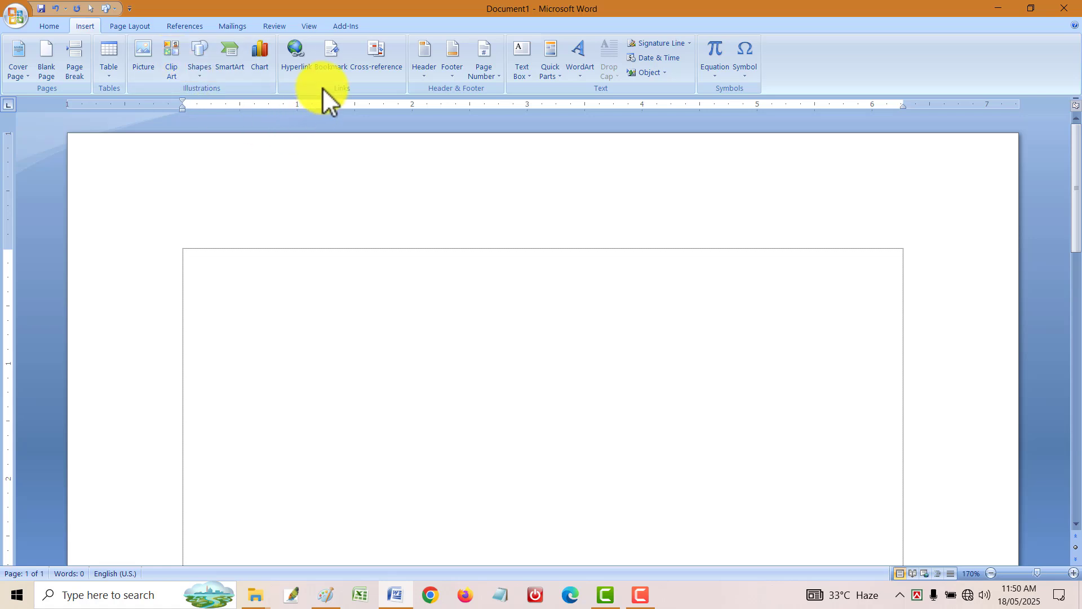
pyautogui.click(49, 26)
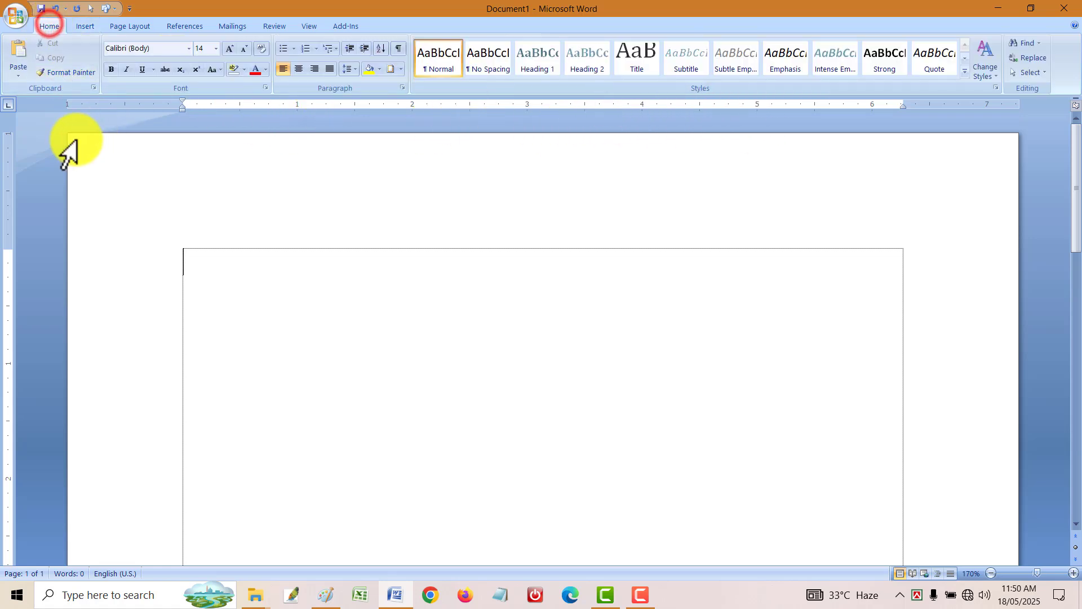
# - Draw a wide text box in the upper part of the page and undo it
pyautogui.click(89, 27)
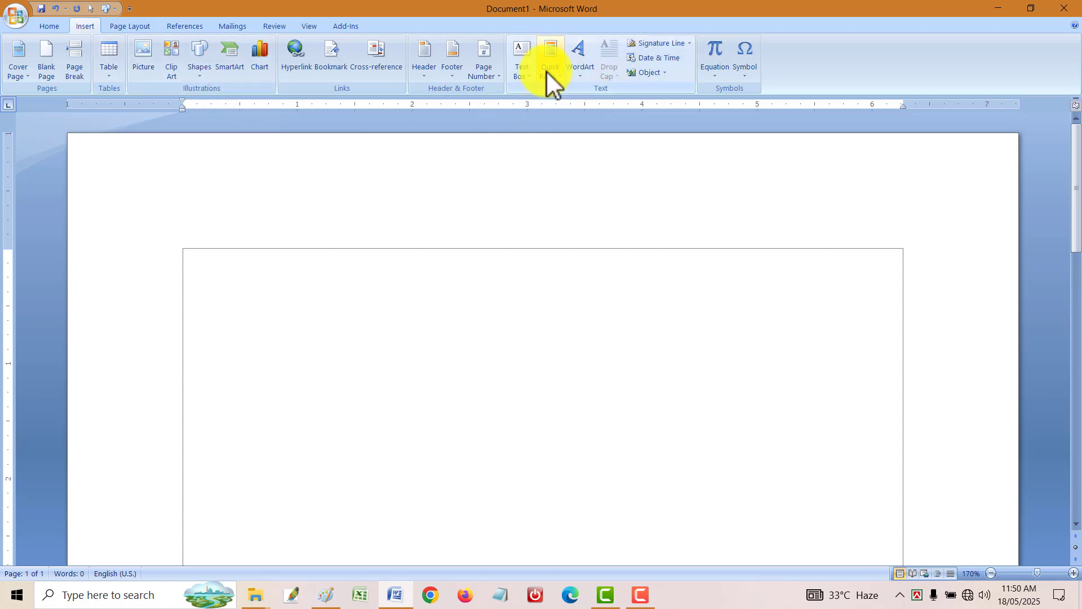
pyautogui.click(527, 69)
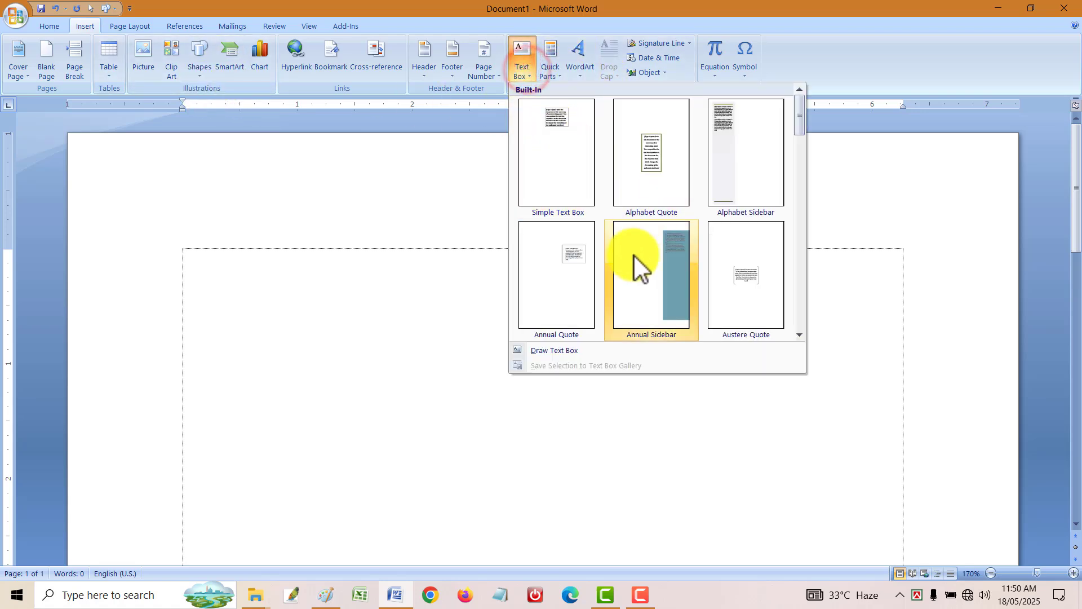
pyautogui.click(549, 351)
pyautogui.moveTo(422, 303)
pyautogui.mouseDown()
pyautogui.moveTo(510, 352)
pyautogui.moveTo(860, 425)
pyautogui.mouseUp()
pyautogui.hotkey('ctrl', 'z')
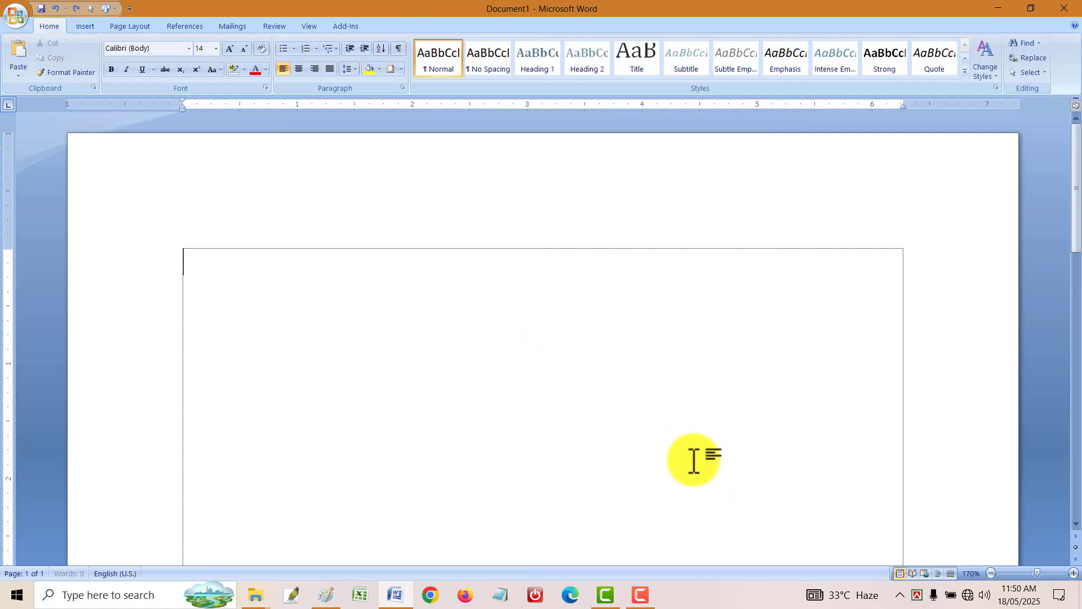
# - Insert the built-in Alphabet cover page and look over its layout
pyautogui.click(85, 27)
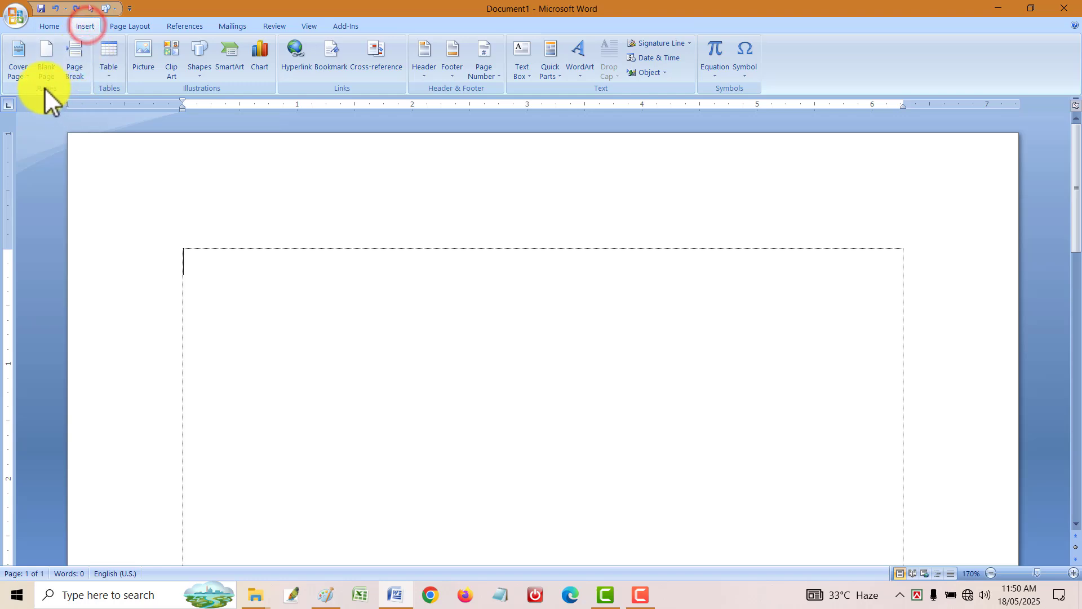
pyautogui.click(17, 71)
pyautogui.click(64, 138)
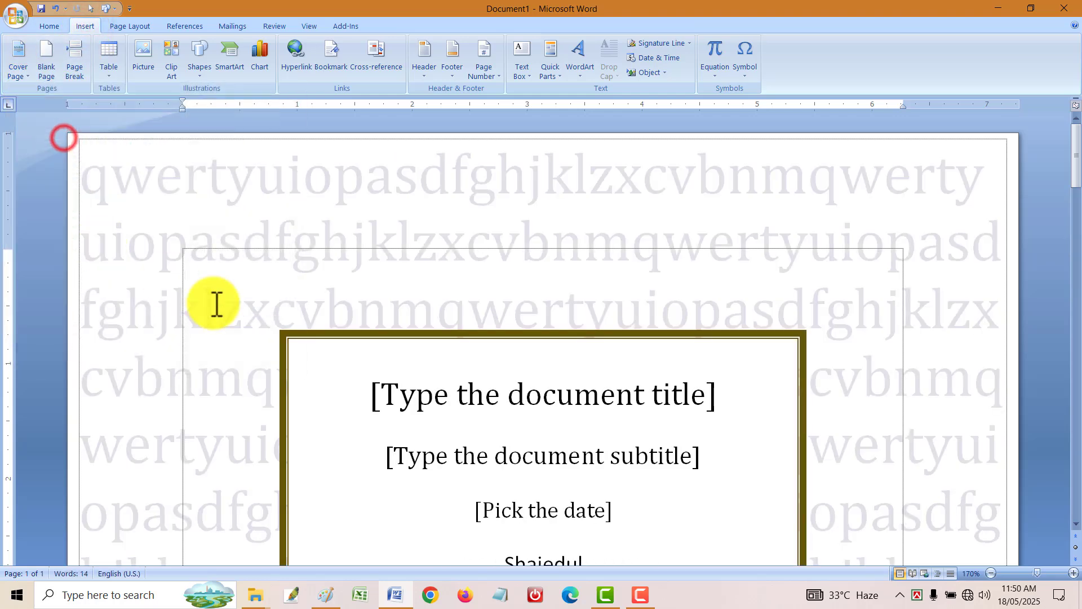
pyautogui.scroll(-10, 434, 307)
pyautogui.scroll(10, 435, 307)
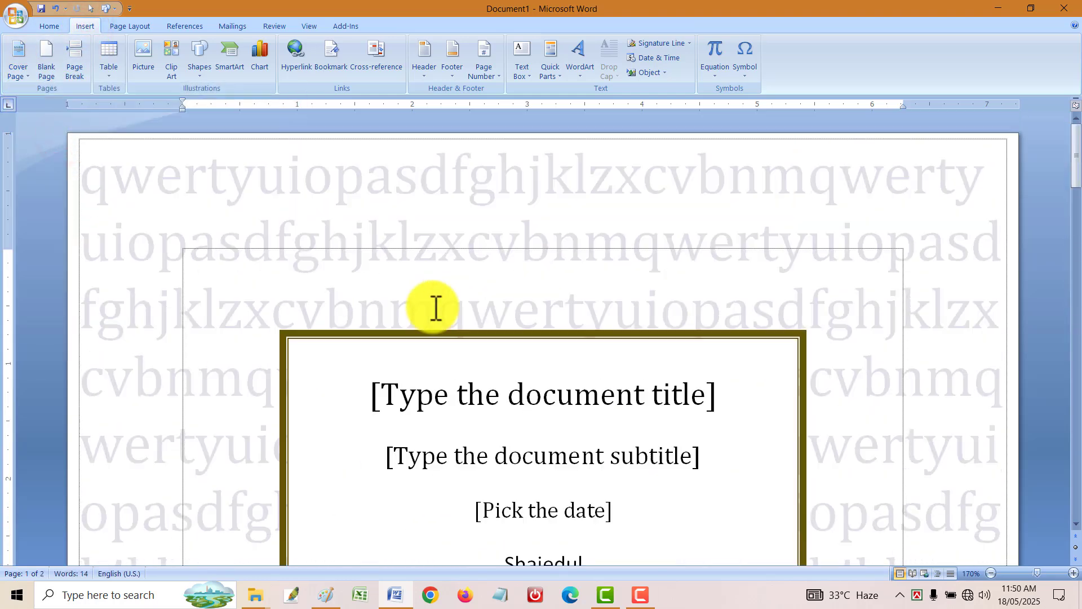
# - Replace the cover page with the built-in Cubicles design and inspect its graphics and text placeholders
pyautogui.click(16, 62)
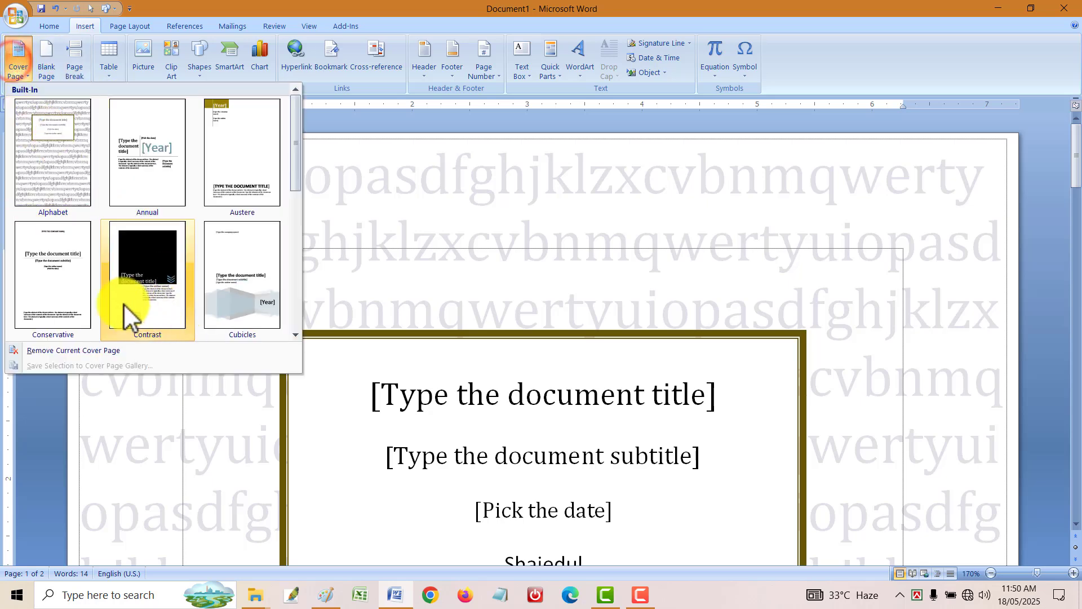
pyautogui.click(261, 273)
pyautogui.scroll(-15, 525, 371)
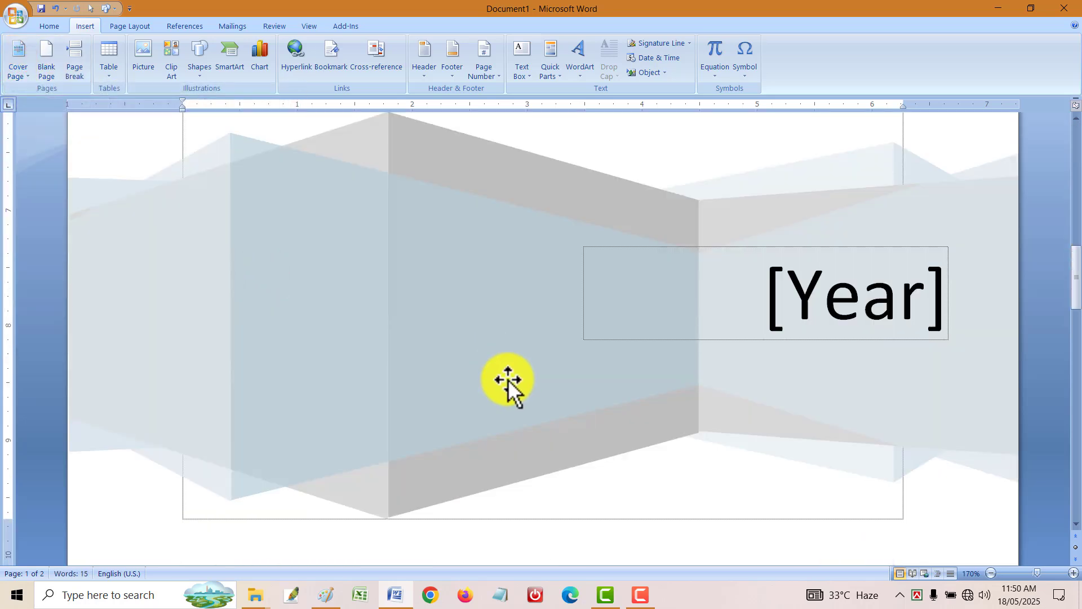
pyautogui.click(515, 355)
pyautogui.scroll(15, 513, 355)
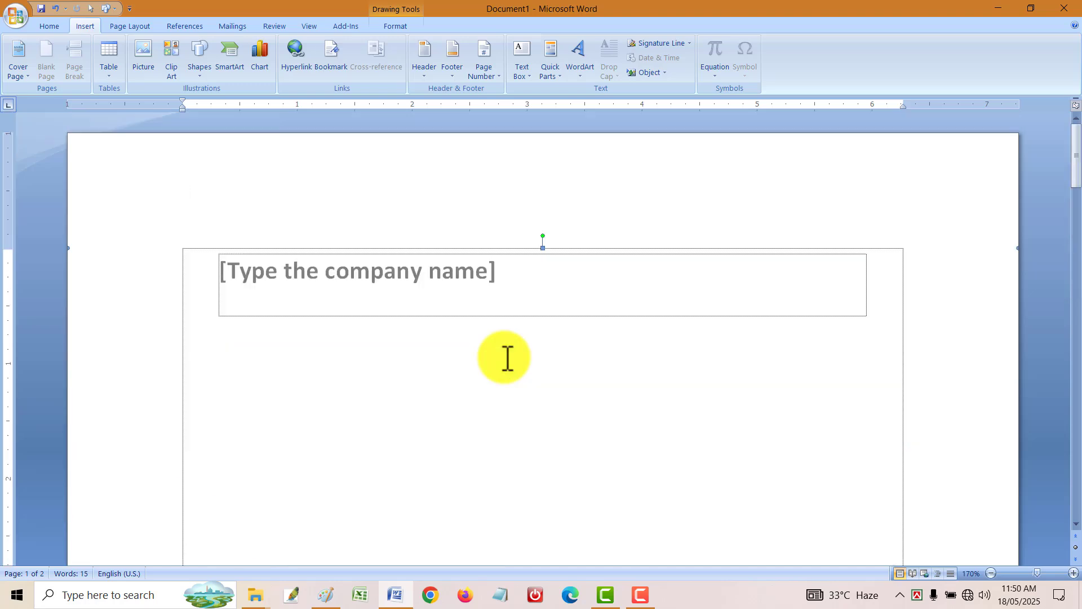
pyautogui.click(483, 404)
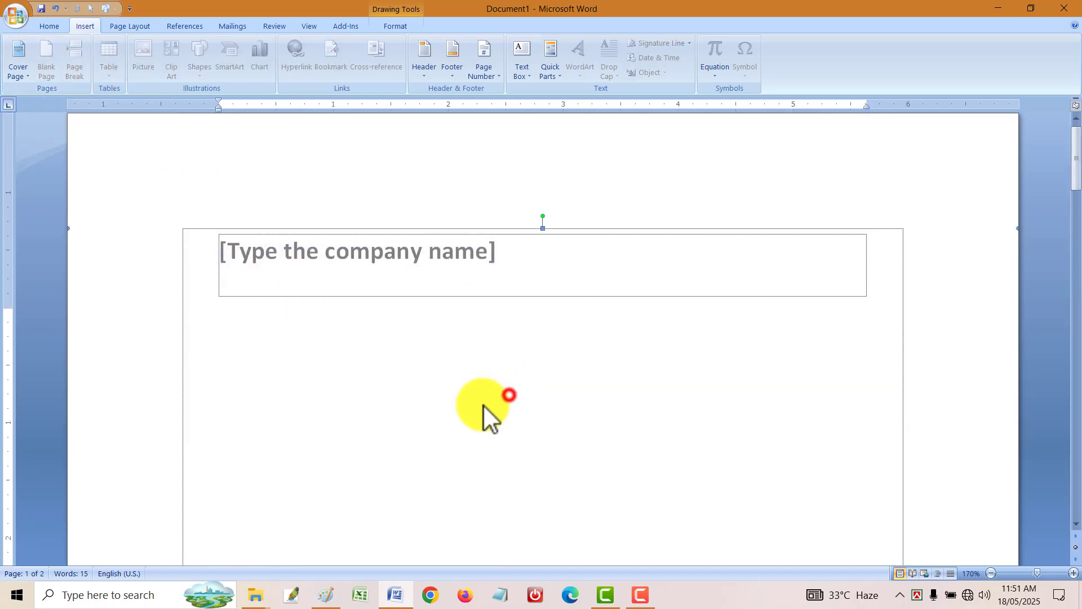
# - Undo the cover page insertions to restore the empty document
pyautogui.hotkey('ctrl', 'z')
pyautogui.hotkey('ctrl', 'z')
pyautogui.hotkey('ctrl', 'z')
pyautogui.hotkey('ctrl', 'z')
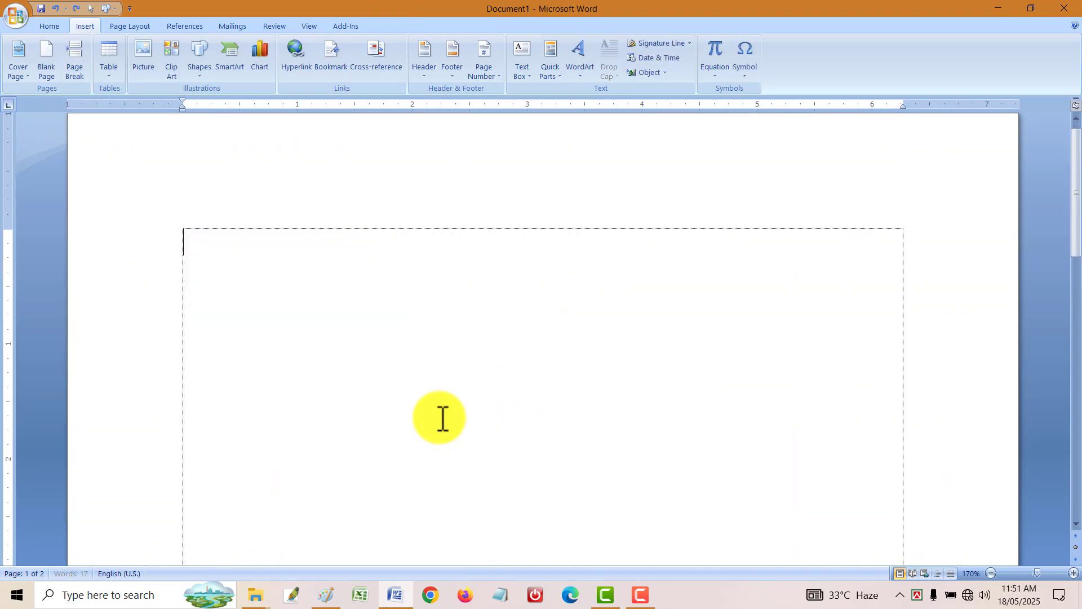
# - Insert several blank pages into the document and look through them
pyautogui.click(51, 73)
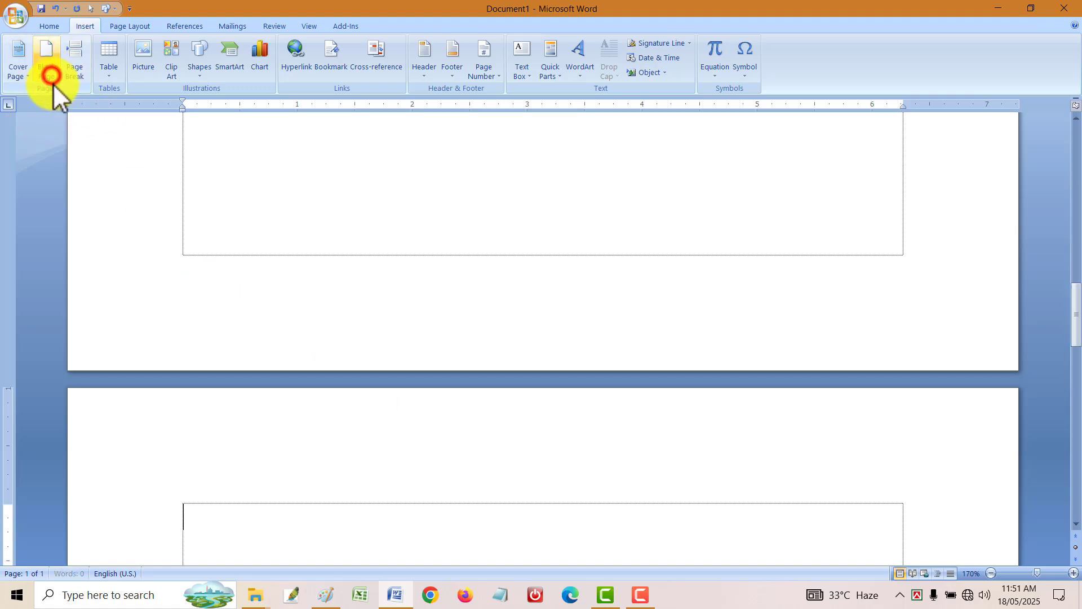
pyautogui.click(45, 59)
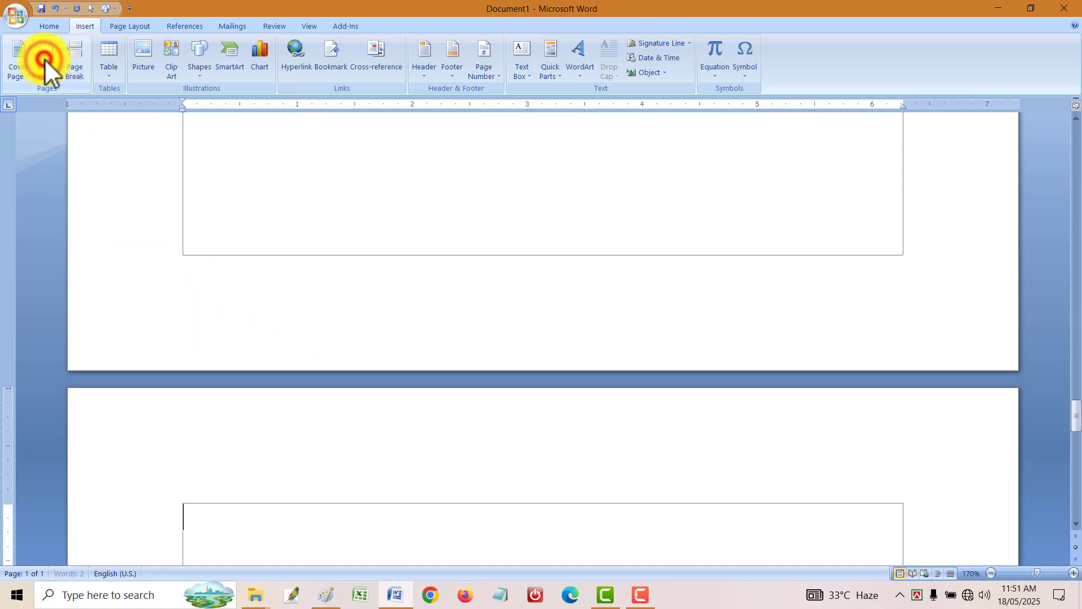
pyautogui.click(44, 59)
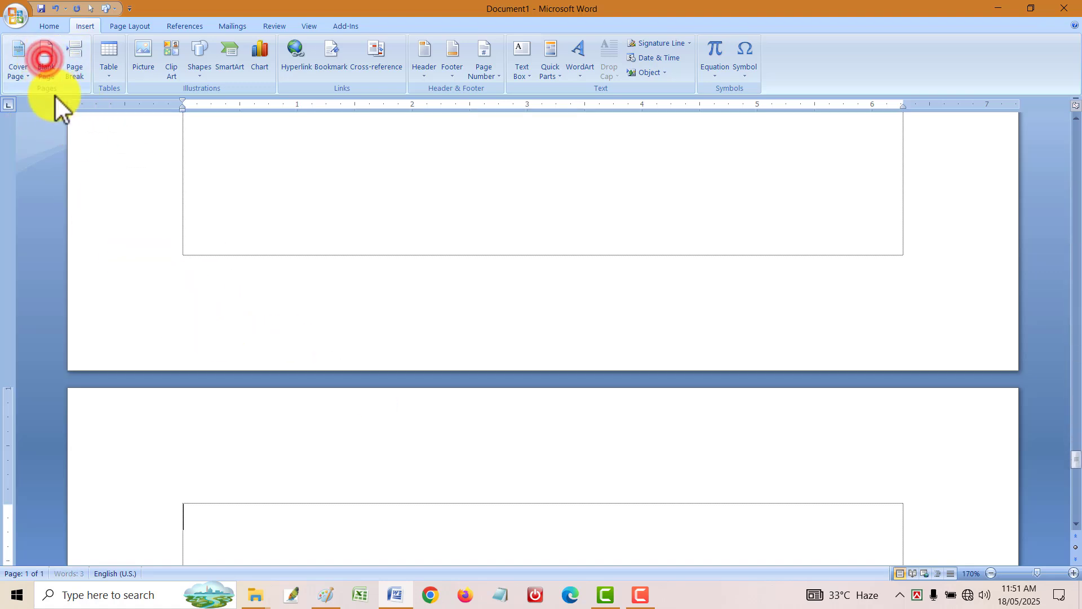
pyautogui.click(422, 485)
pyautogui.click(395, 513)
pyautogui.scroll(-5, 339, 519)
pyautogui.scroll(10, 342, 506)
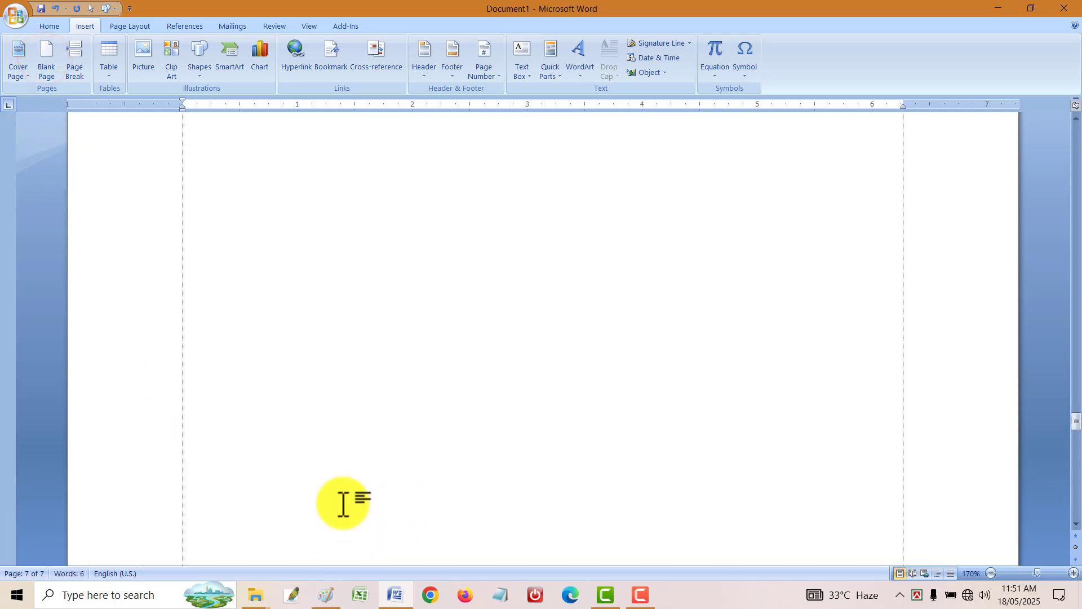
# - Insert page breaks to add further pages and view the document's Word Count statistics
pyautogui.click(72, 64)
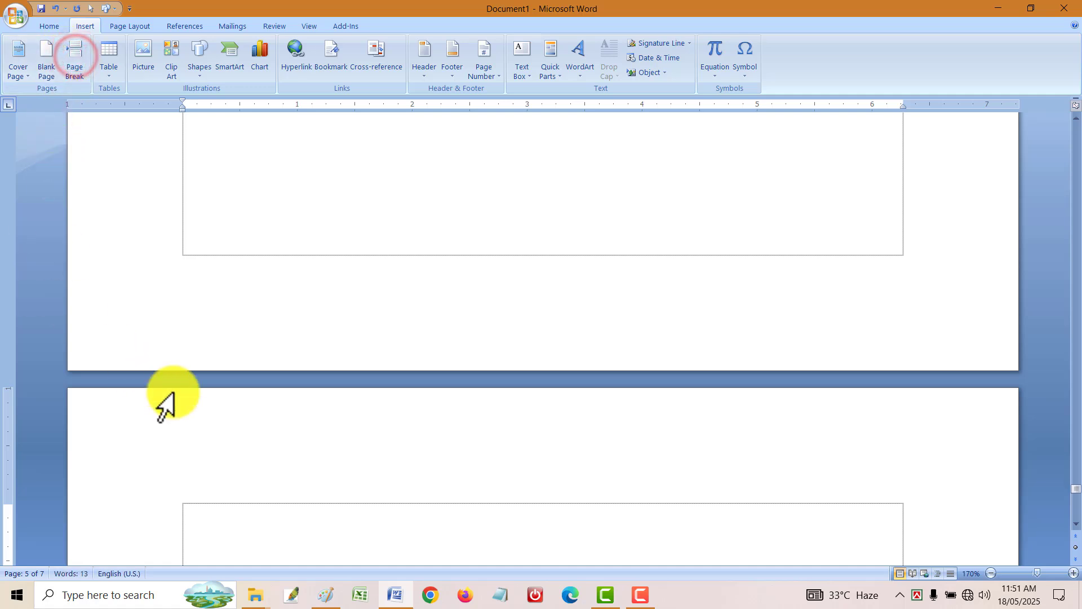
pyautogui.click(255, 527)
pyautogui.click(79, 573)
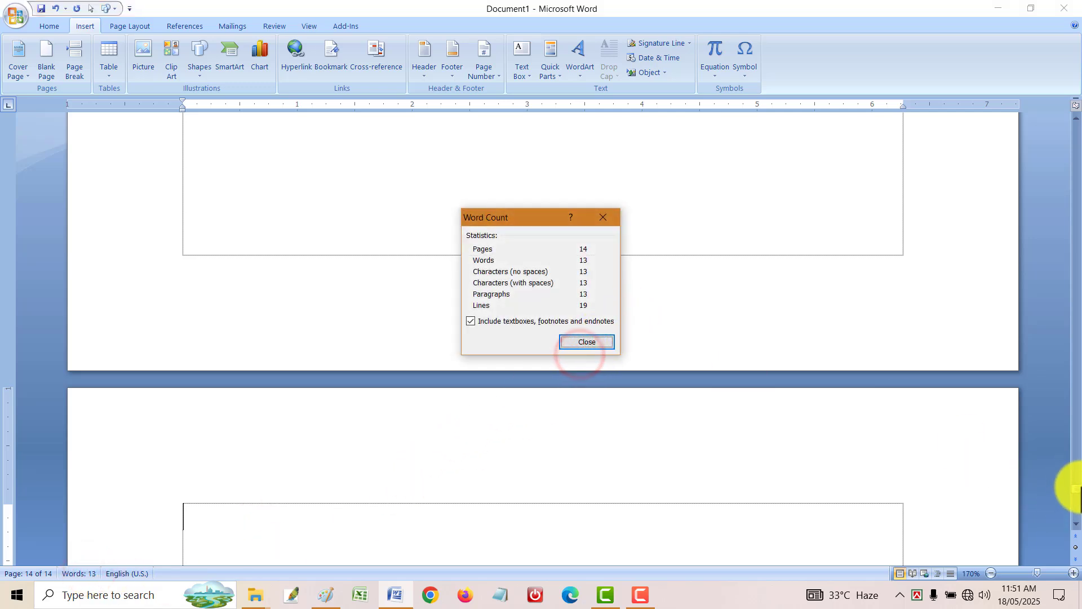
pyautogui.click(1062, 471)
pyautogui.press('Escape')
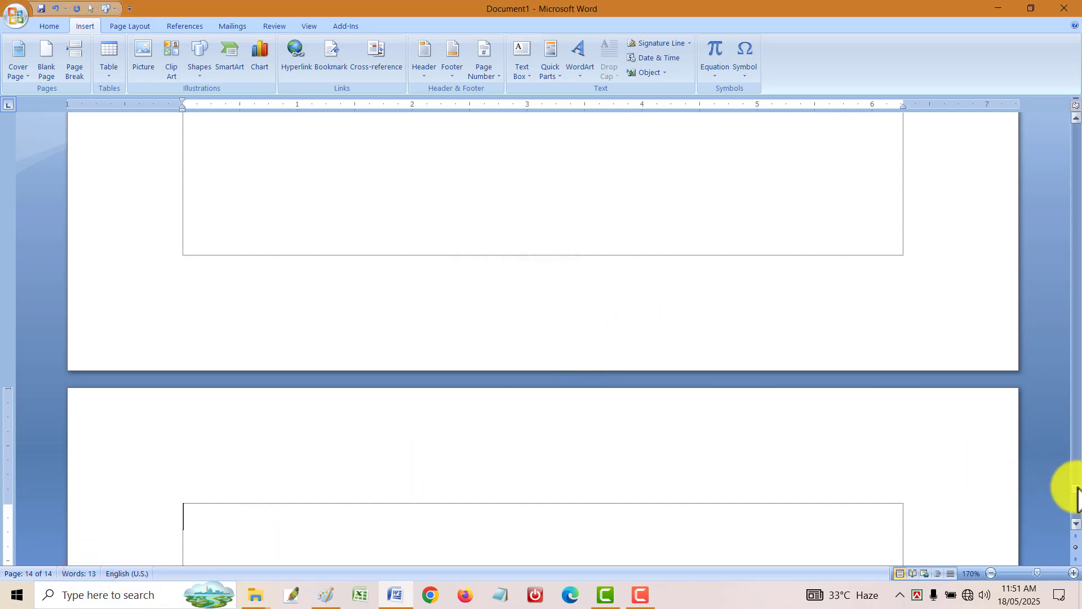
# - Delete all content, including the added pages and breaks, and briefly view the Go To page options
pyautogui.moveTo(1076, 487); pyautogui.dragTo(1058, 106)
pyautogui.hotkey('ctrl', 'a')
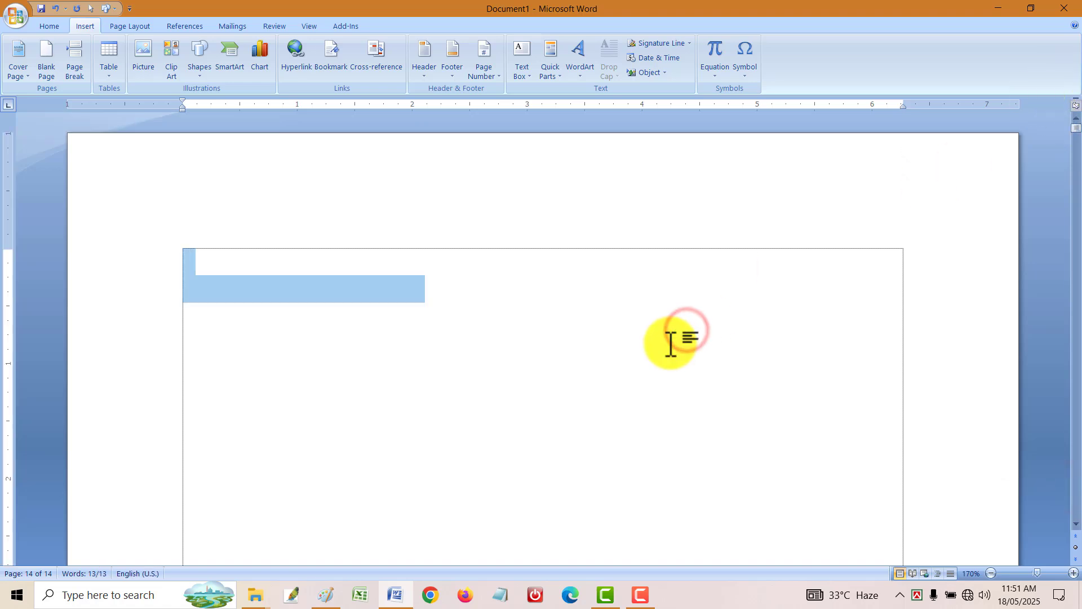
pyautogui.press('Delete')
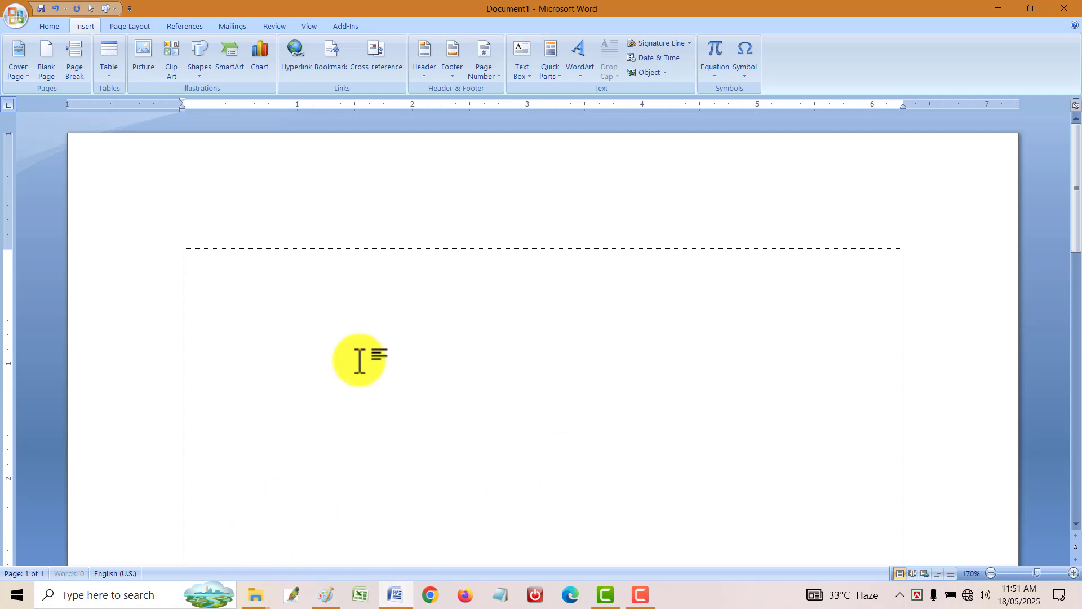
pyautogui.click(33, 574)
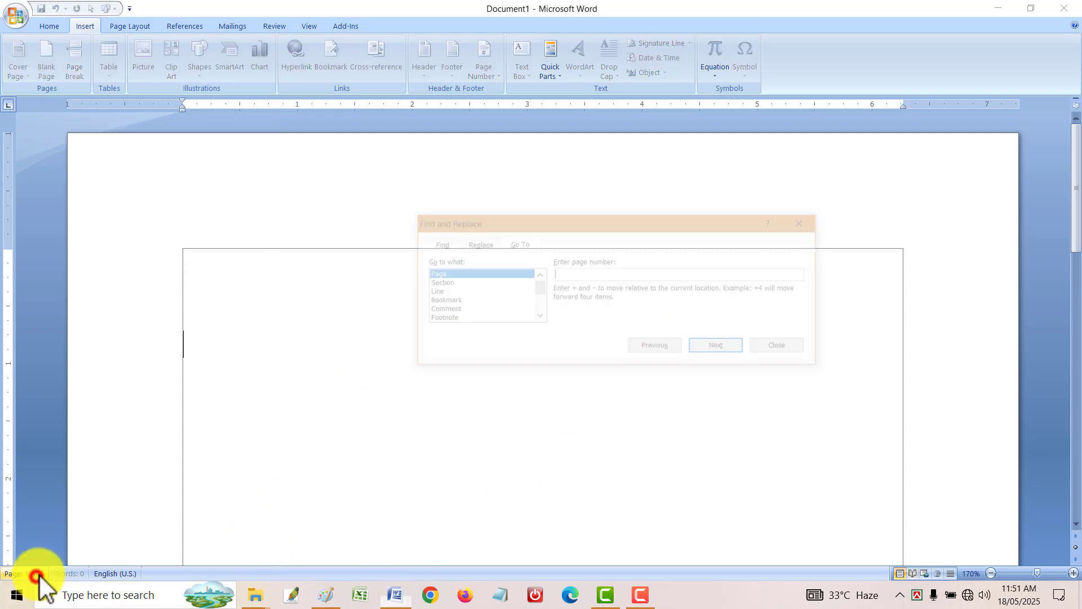
pyautogui.click(779, 344)
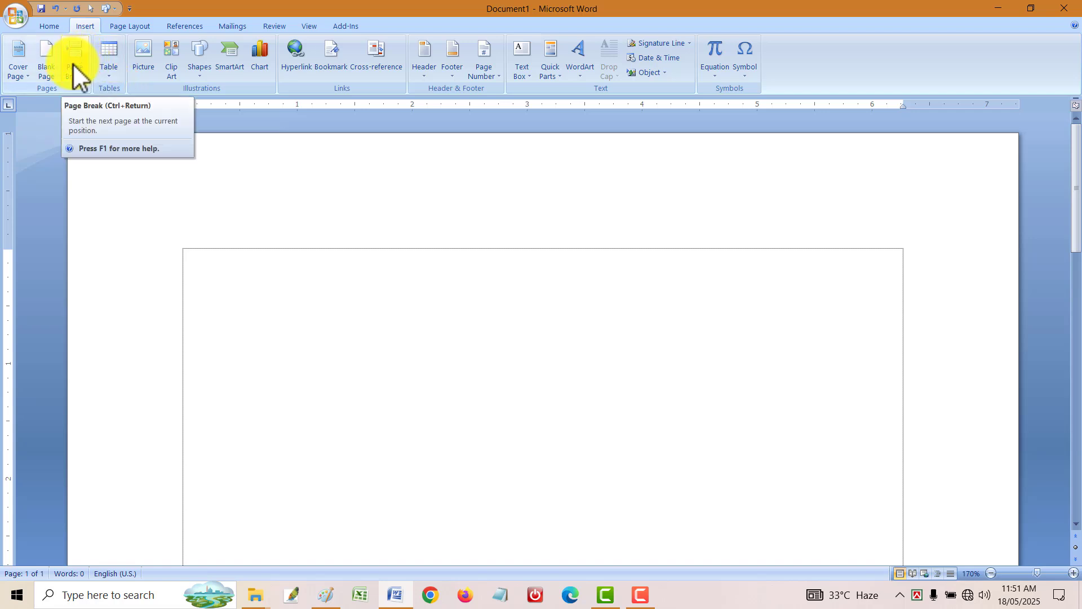
pyautogui.click(232, 304)
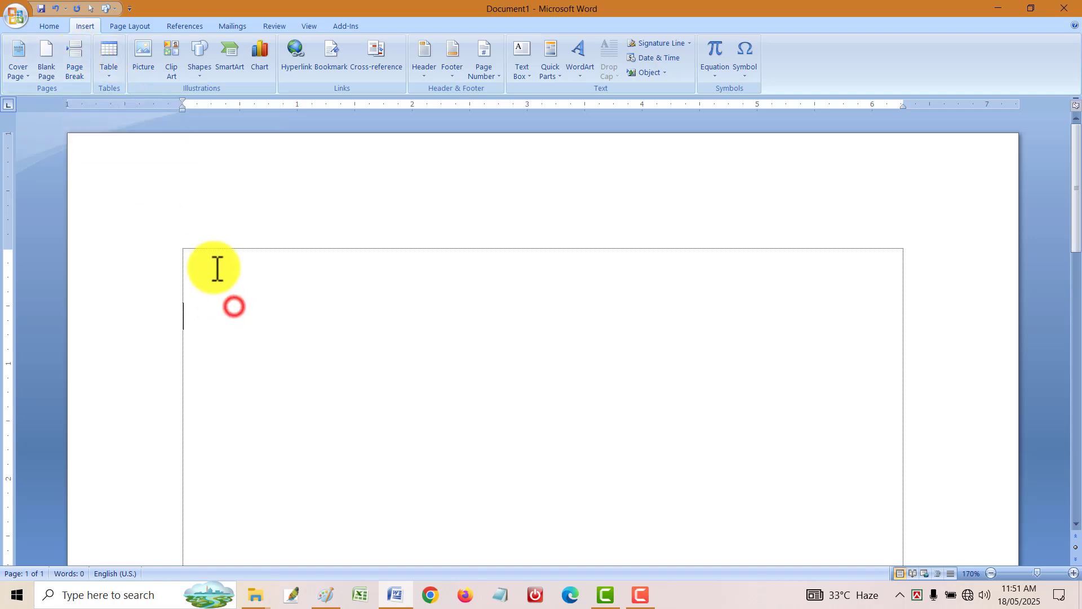
pyautogui.click(212, 260)
pyautogui.click(165, 233)
pyautogui.click(292, 341)
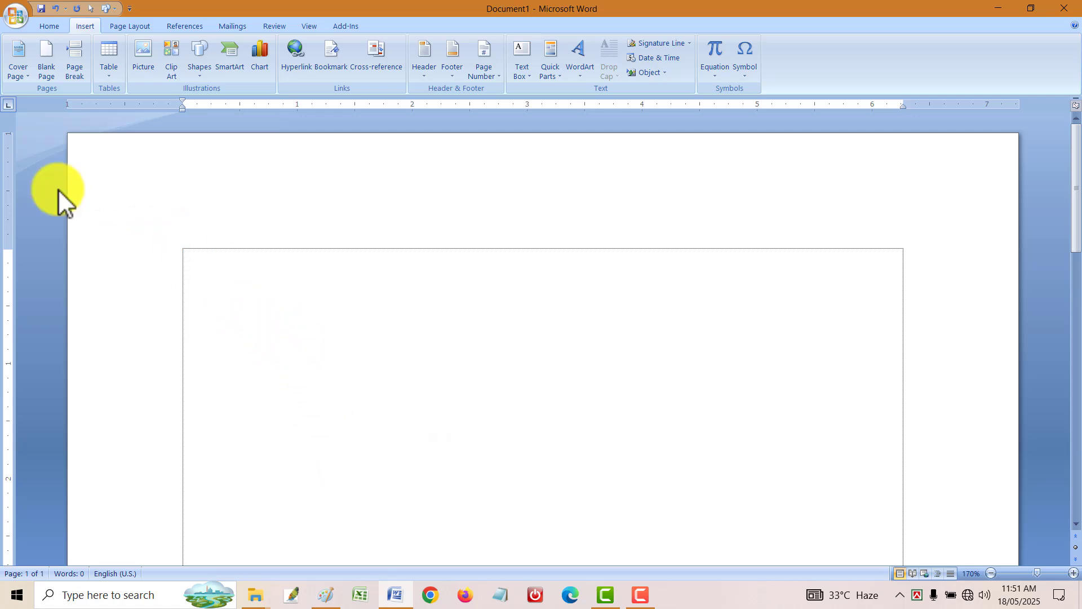
pyautogui.click(113, 69)
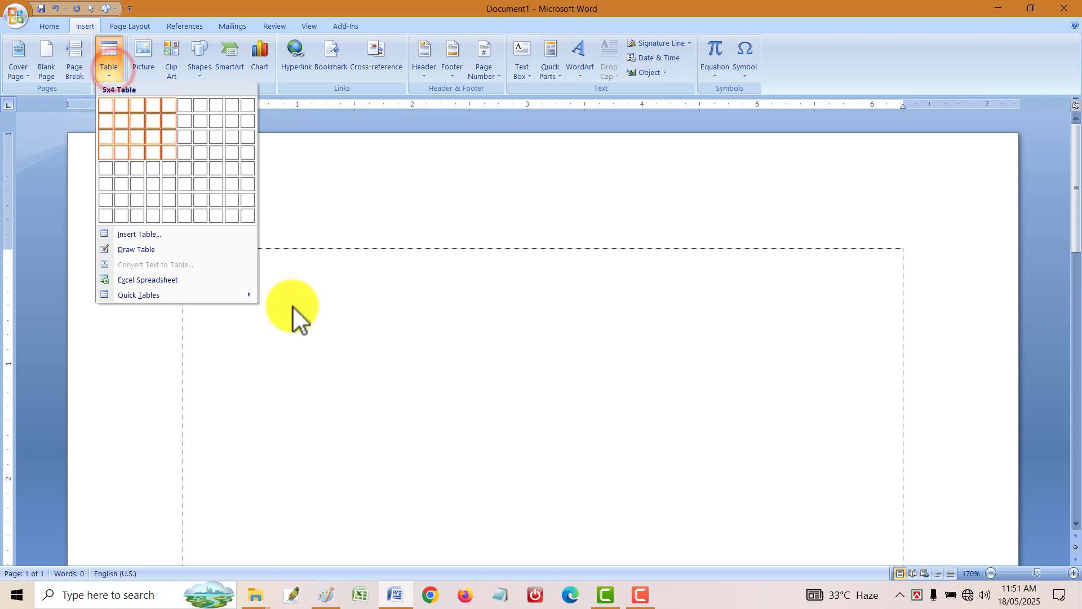
pyautogui.click(293, 352)
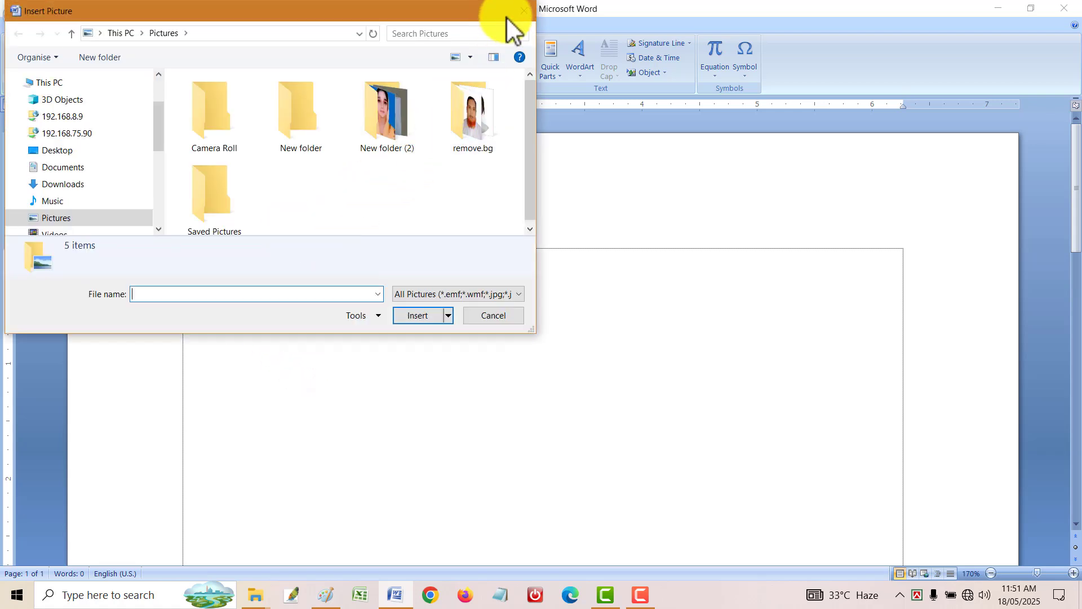
pyautogui.click(524, 10)
# - Insert the picture IMG-20250324-WA0002.jpg from the New folder (2) folder inside Pictures
pyautogui.click(149, 53)
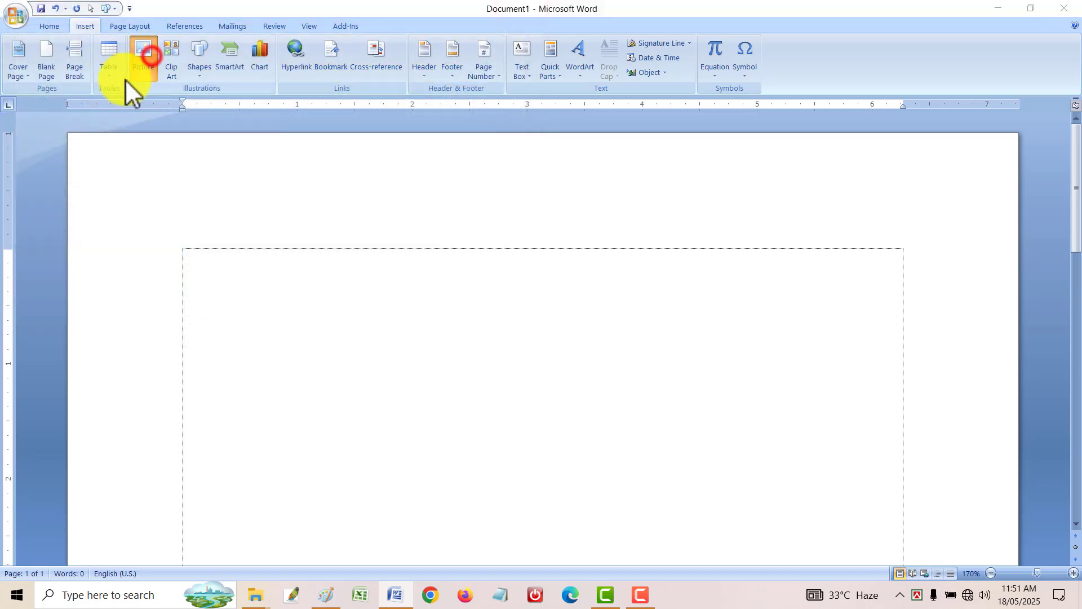
pyautogui.doubleClick(459, 117)
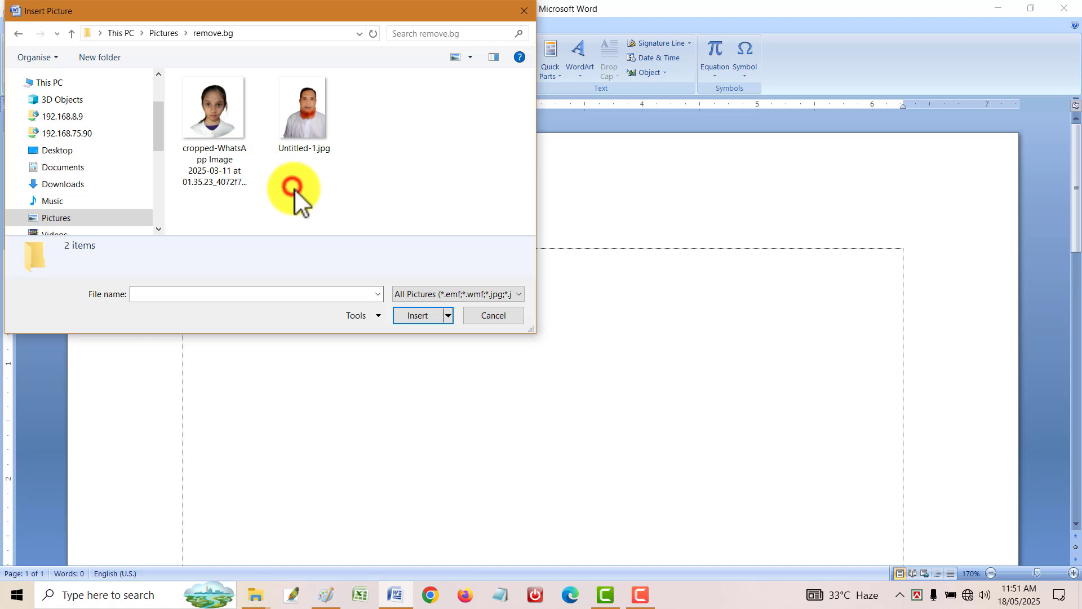
pyautogui.press('BackSpace')
pyautogui.doubleClick(390, 119)
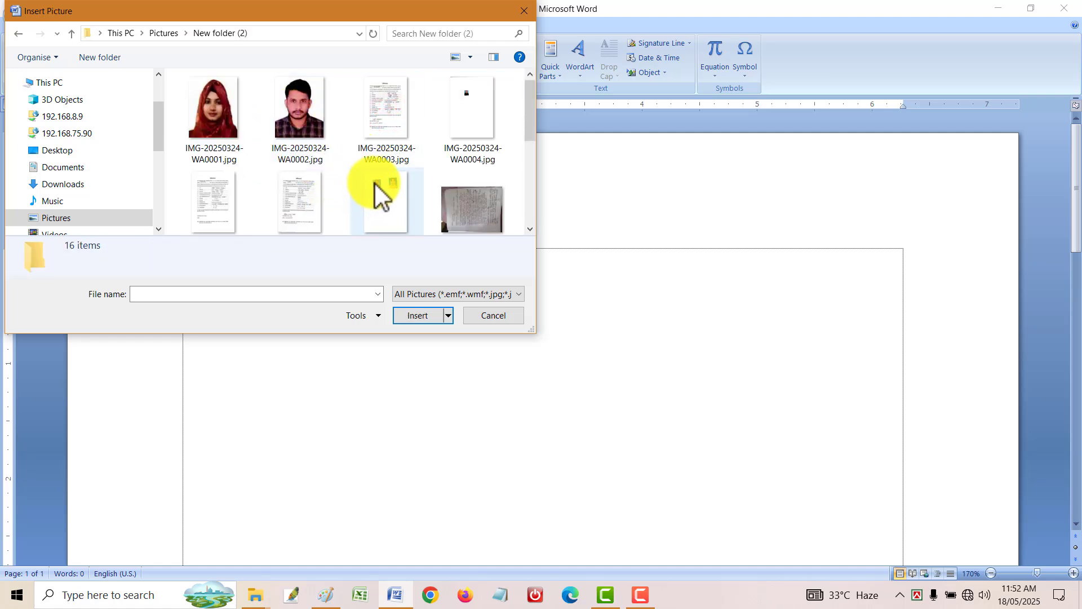
pyautogui.doubleClick(301, 103)
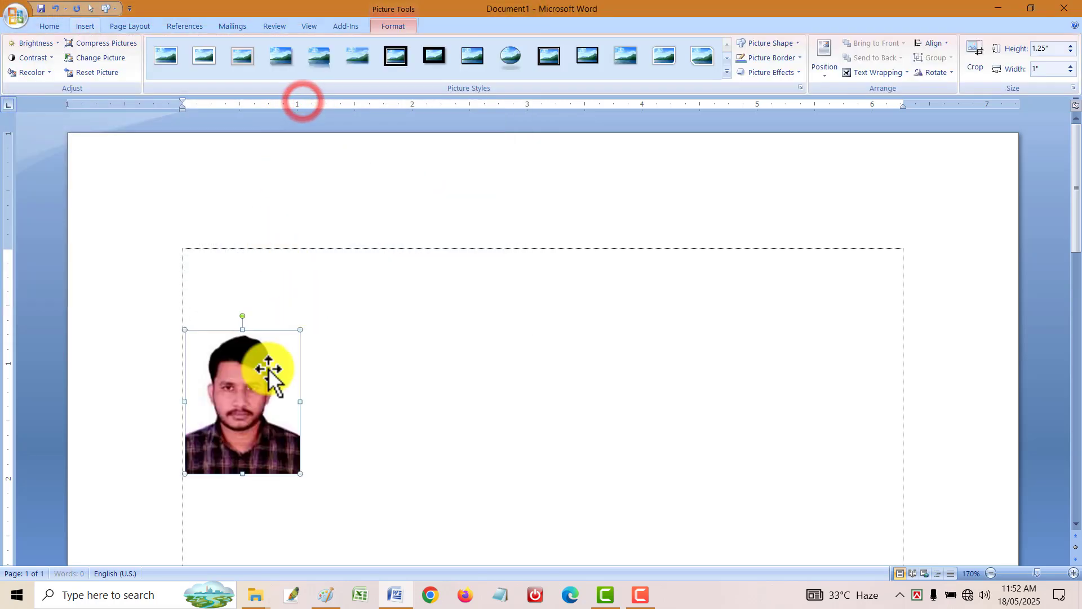
# - Try to reposition the inserted picture on the page, and set its text wrapping to Behind Text
pyautogui.moveTo(269, 369); pyautogui.dragTo(320, 239)
pyautogui.moveTo(332, 333); pyautogui.dragTo(168, 385)
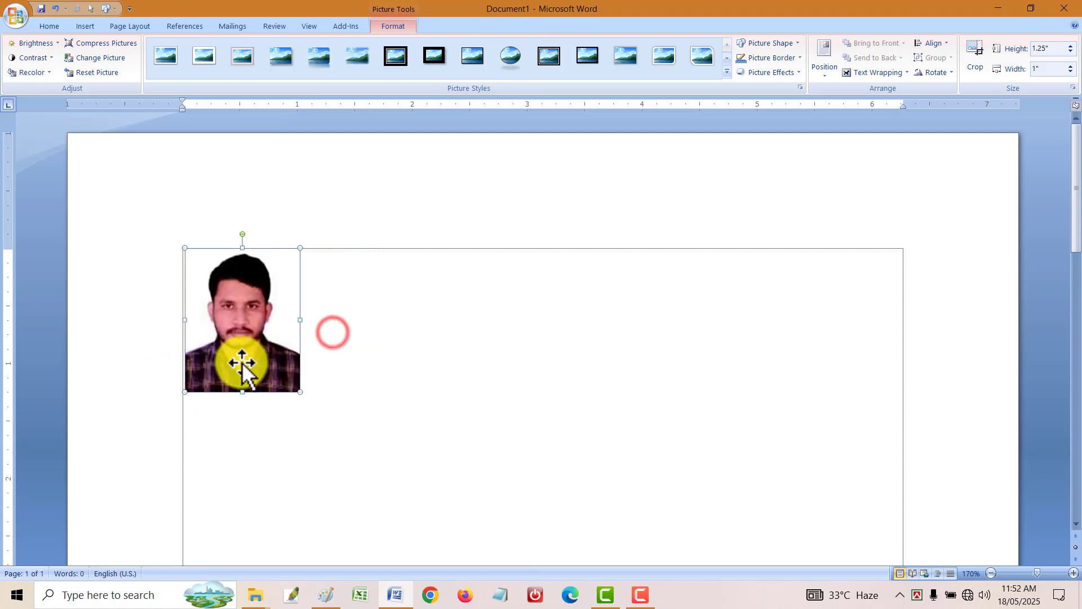
pyautogui.moveTo(242, 364); pyautogui.dragTo(551, 362)
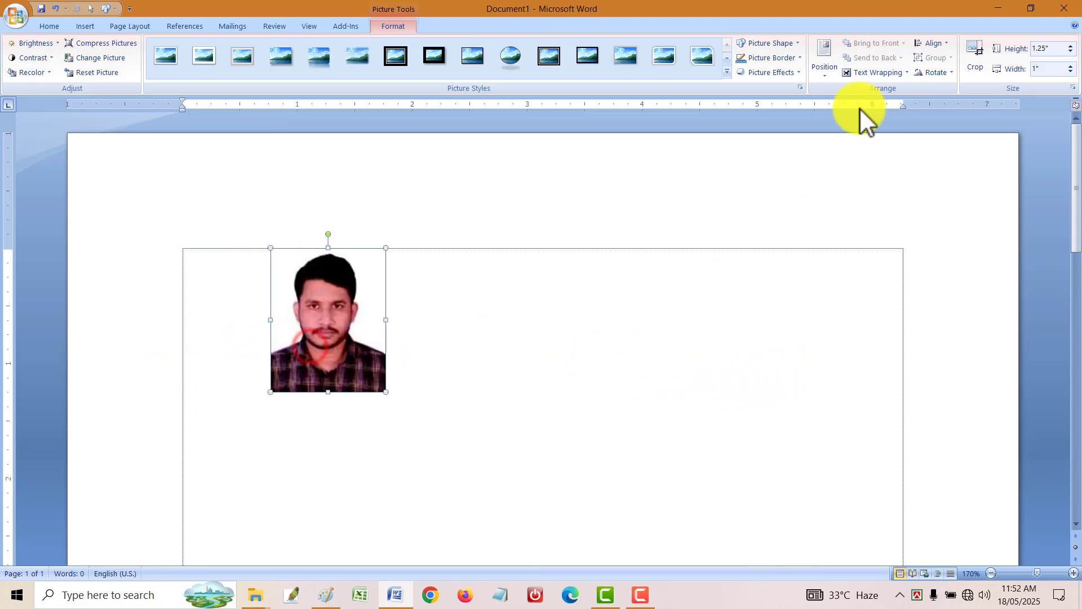
pyautogui.click(871, 73)
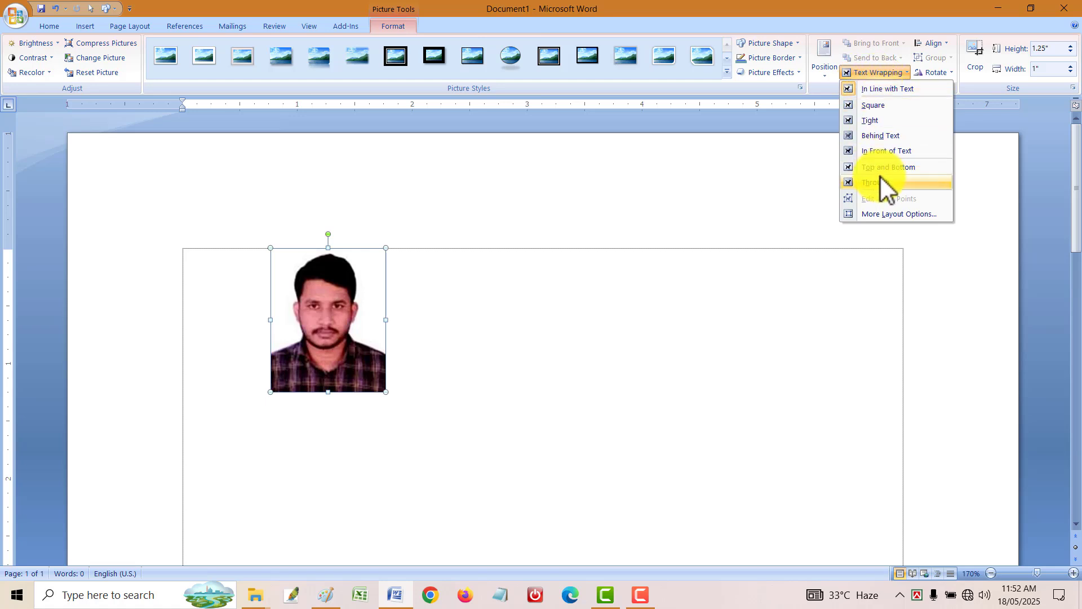
pyautogui.click(875, 134)
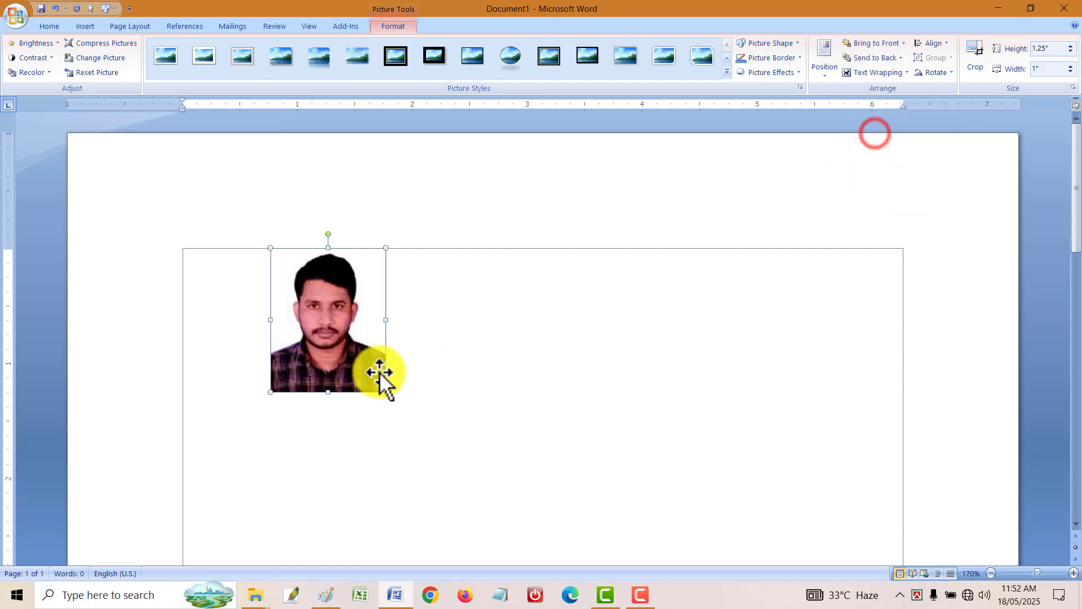
pyautogui.click(333, 355)
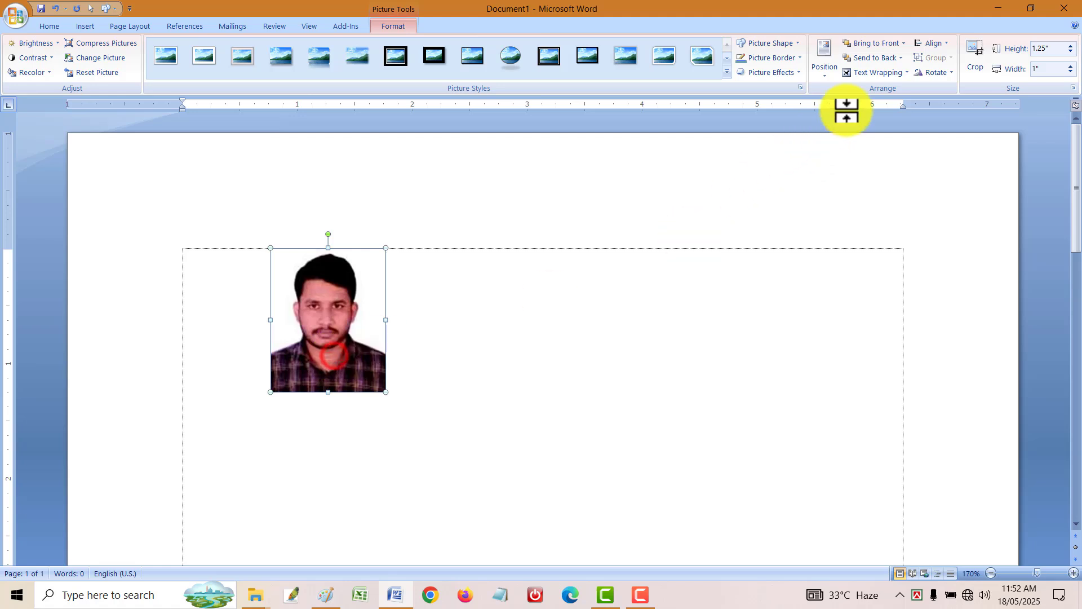
# - Set the picture's text wrapping to In Front of Text and move it freely around the page
pyautogui.click(872, 72)
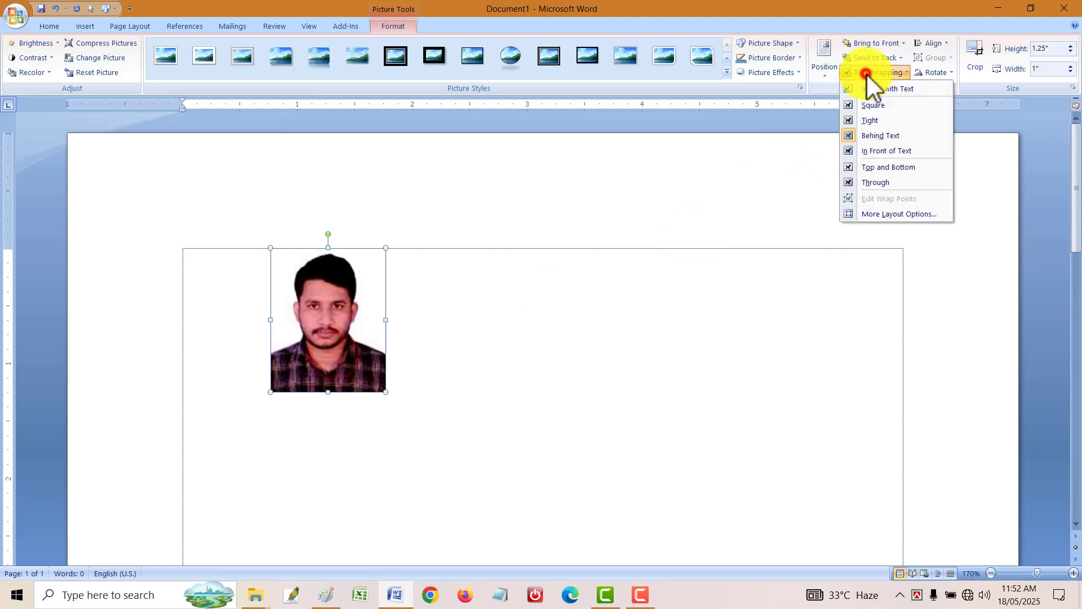
pyautogui.click(872, 152)
pyautogui.moveTo(341, 330); pyautogui.dragTo(785, 338)
pyautogui.moveTo(760, 335); pyautogui.dragTo(477, 381)
pyautogui.moveTo(506, 378); pyautogui.dragTo(602, 201)
pyautogui.moveTo(597, 214); pyautogui.dragTo(884, 319)
pyautogui.moveTo(849, 308); pyautogui.dragTo(448, 423)
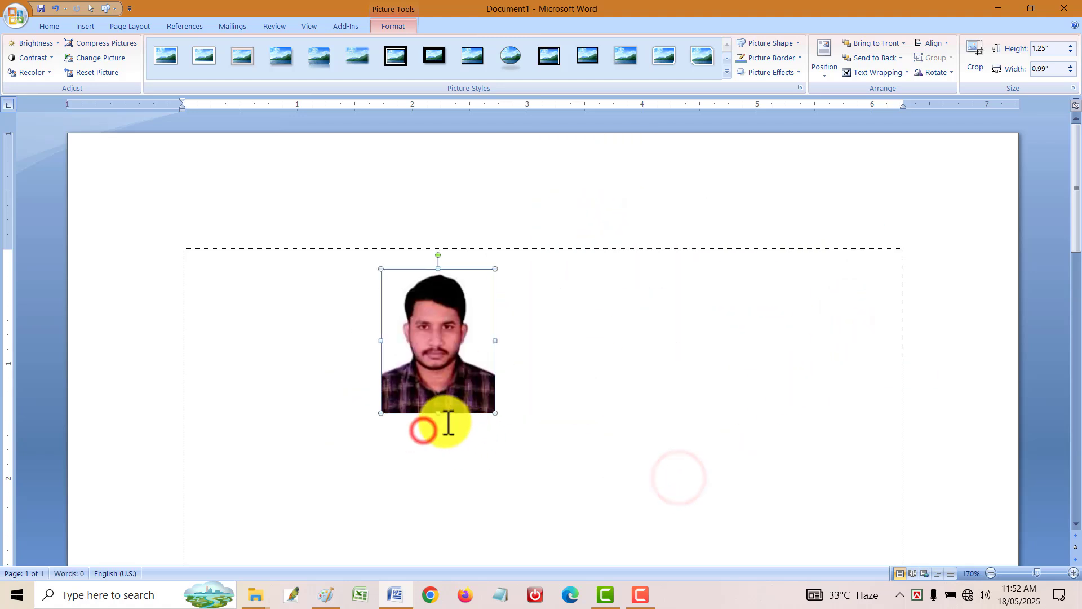
# - Cut the picture from the page and briefly view the Clip Art and Insert Picture options
pyautogui.hotkey('ctrl', 'x')
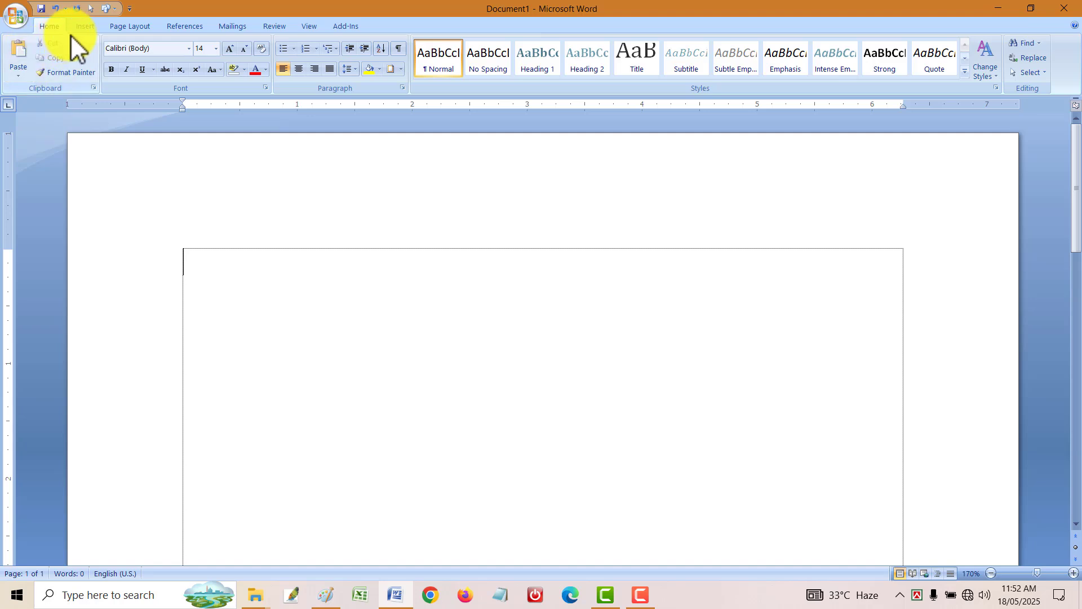
pyautogui.click(85, 26)
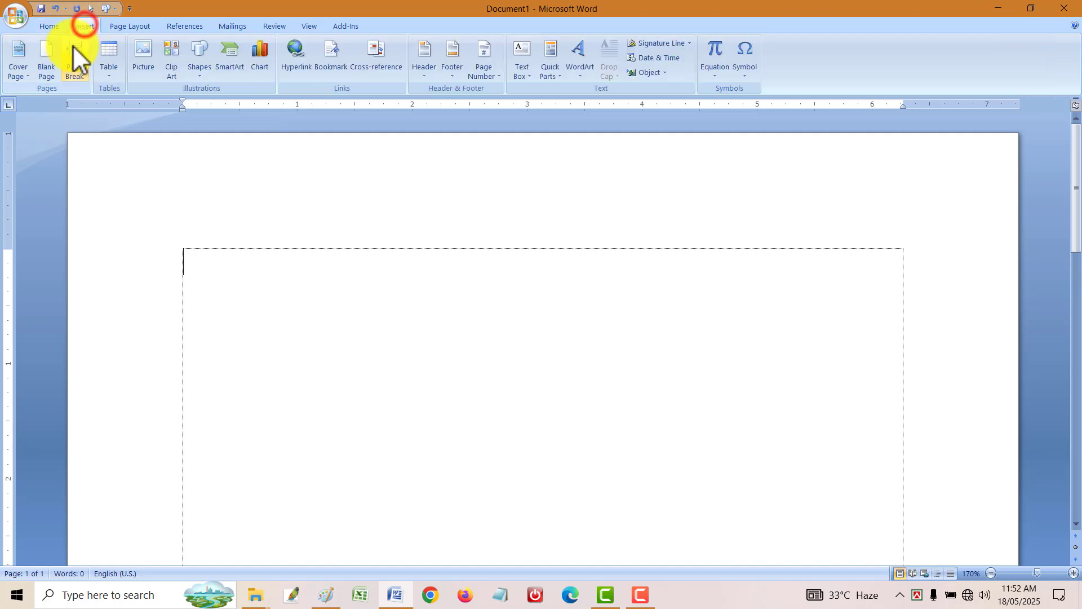
pyautogui.click(169, 52)
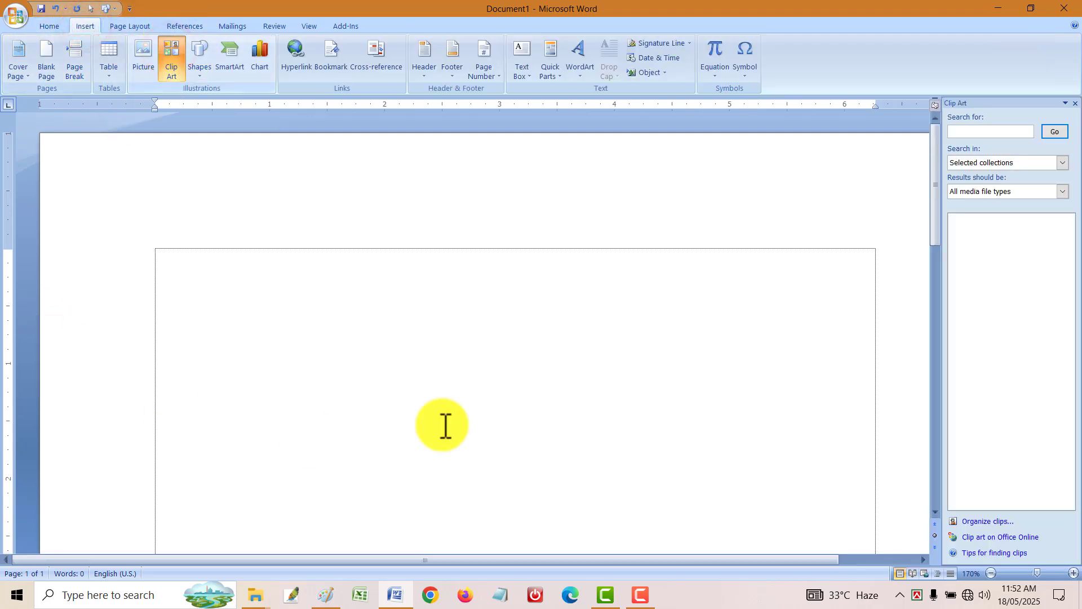
pyautogui.click(1075, 103)
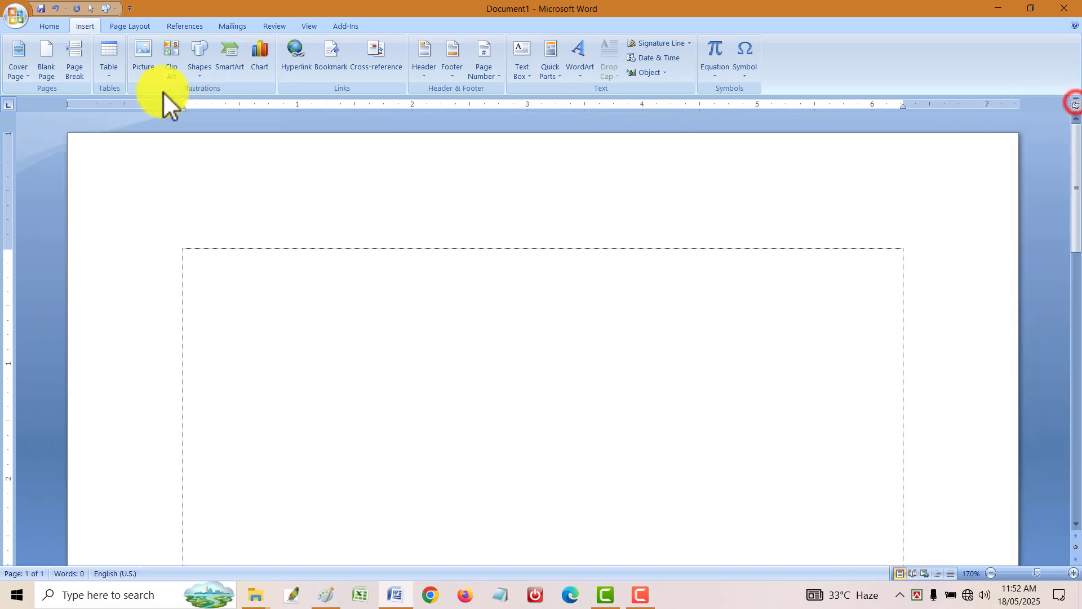
pyautogui.click(147, 50)
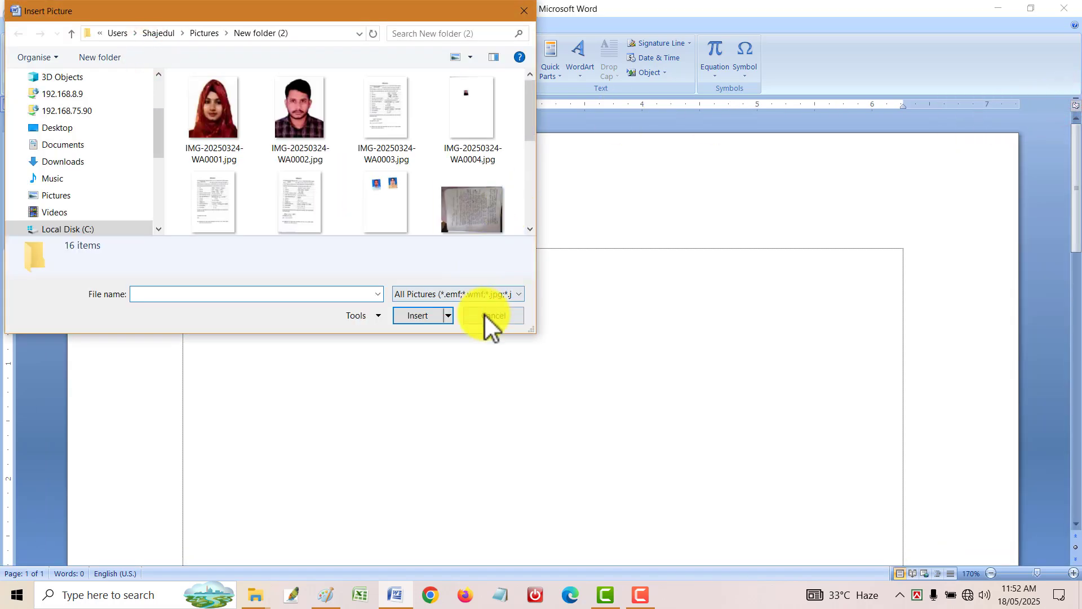
pyautogui.click(484, 317)
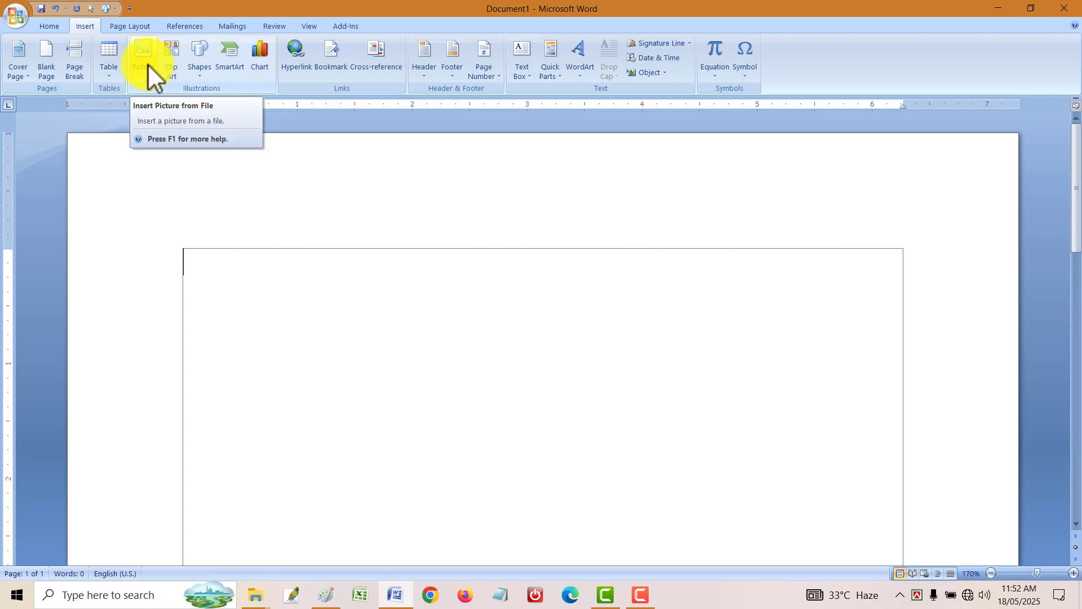
# - Insert a table with 9 columns and 8 rows, and delete it from the document
pyautogui.click(110, 71)
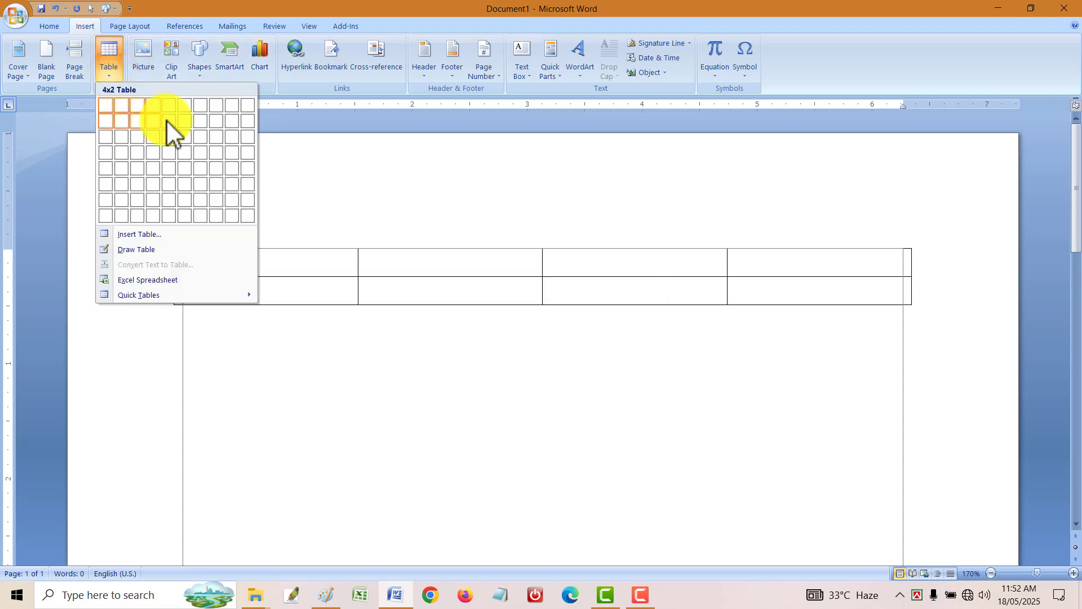
pyautogui.moveTo(114, 110); pyautogui.dragTo(239, 209)
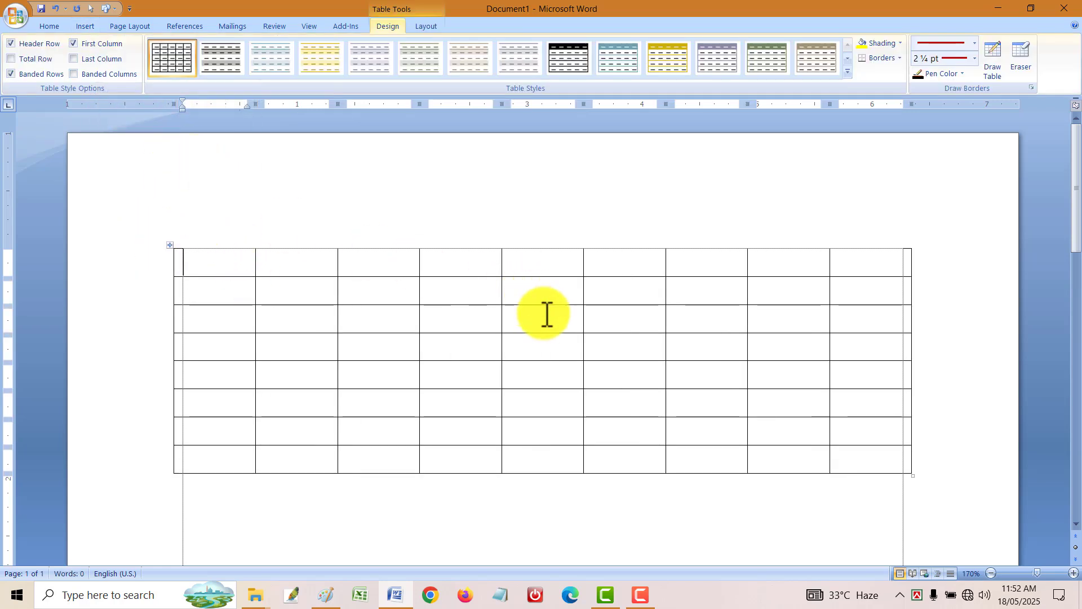
pyautogui.hotkey('ctrl', 'a')
pyautogui.press('Delete')
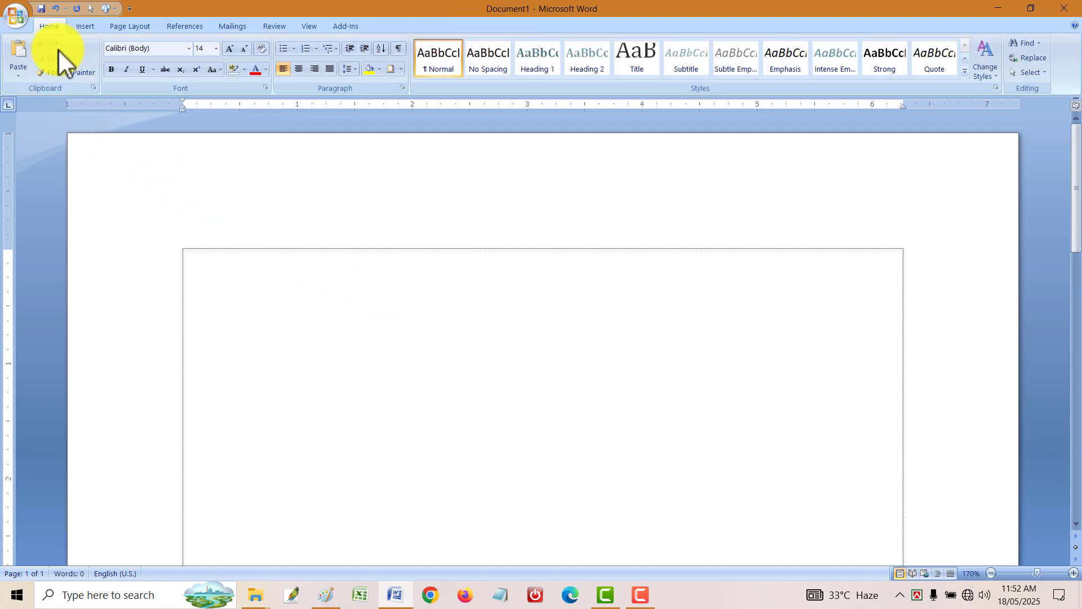
# - View the Insert Table dialog's column, row and AutoFit settings without inserting a table
pyautogui.click(85, 26)
pyautogui.click(110, 76)
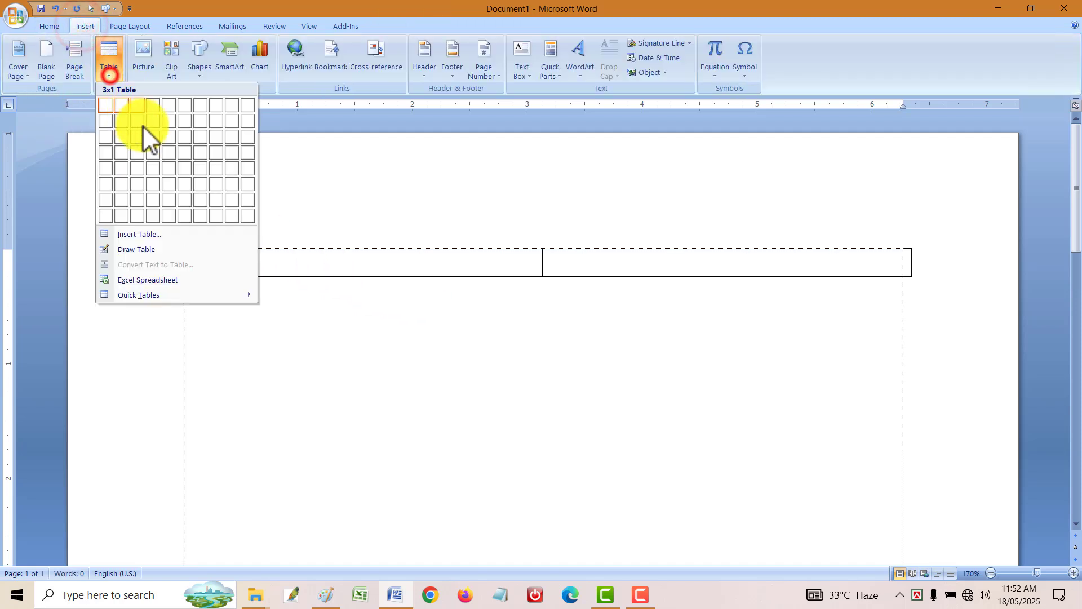
pyautogui.click(139, 231)
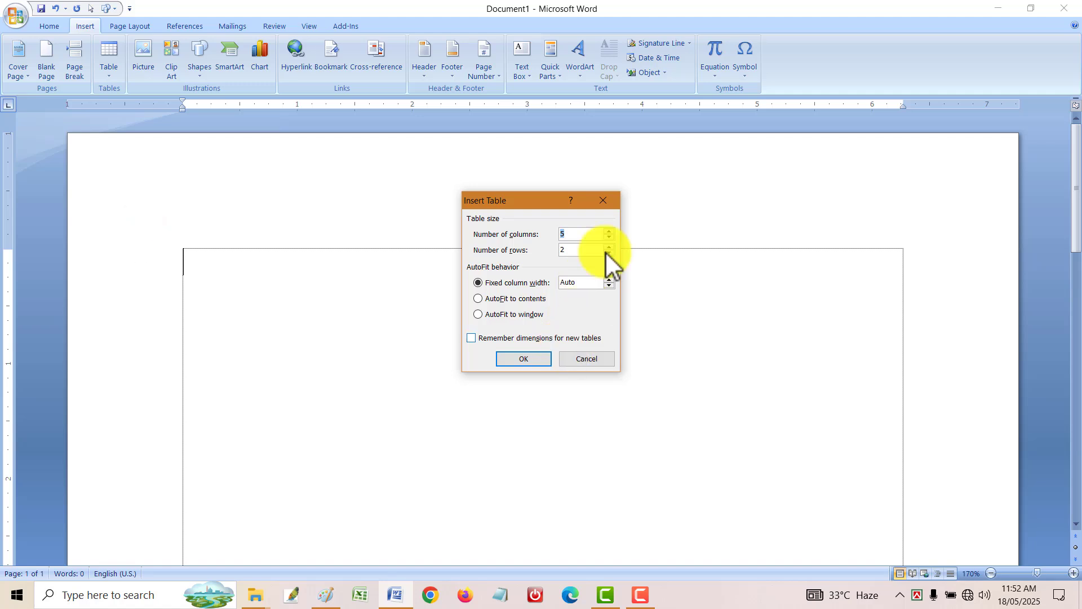
pyautogui.click(592, 359)
# - Look at the Quick Tables gallery, and insert an embedded Excel spreadsheet and select its visible cells
pyautogui.click(107, 76)
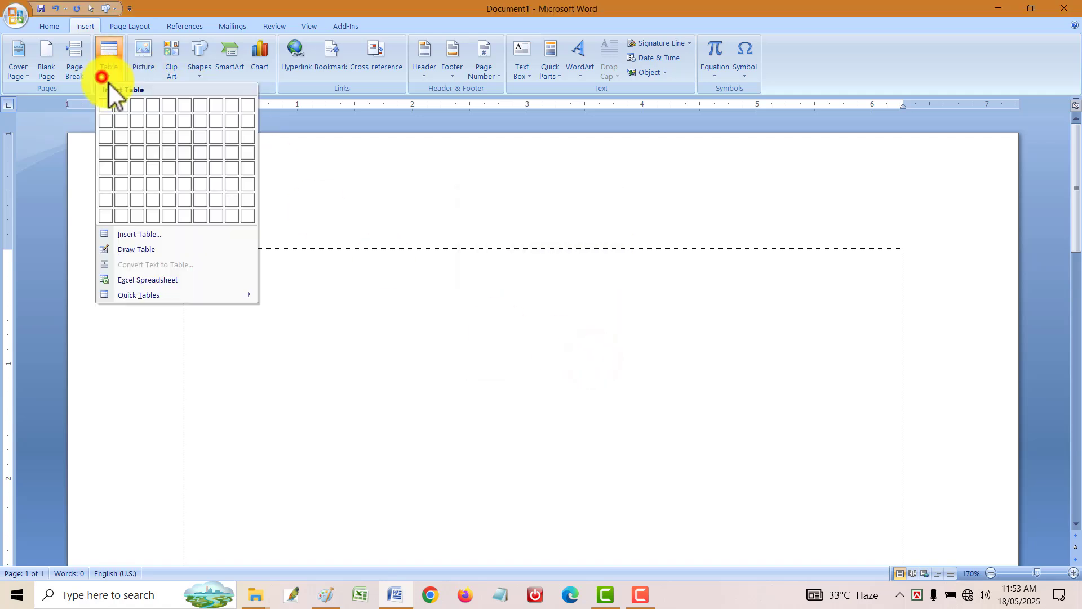
pyautogui.moveTo(146, 295)
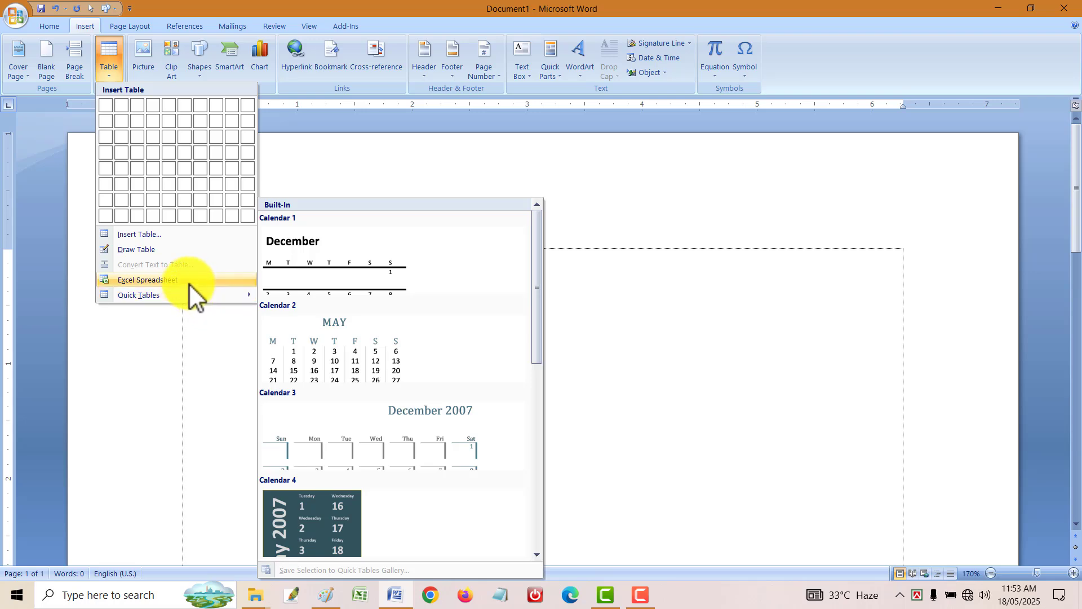
pyautogui.click(189, 283)
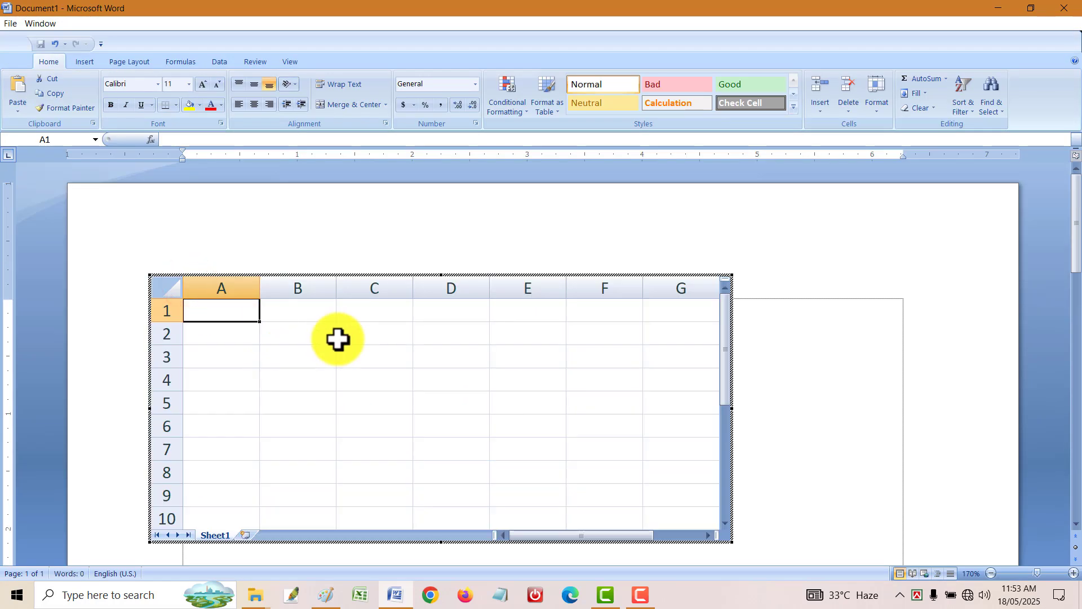
pyautogui.click(390, 347)
pyautogui.moveTo(224, 319); pyautogui.dragTo(682, 525)
# - Leave spreadsheet editing and delete the embedded worksheet from the document
pyautogui.click(834, 478)
pyautogui.doubleClick(591, 420)
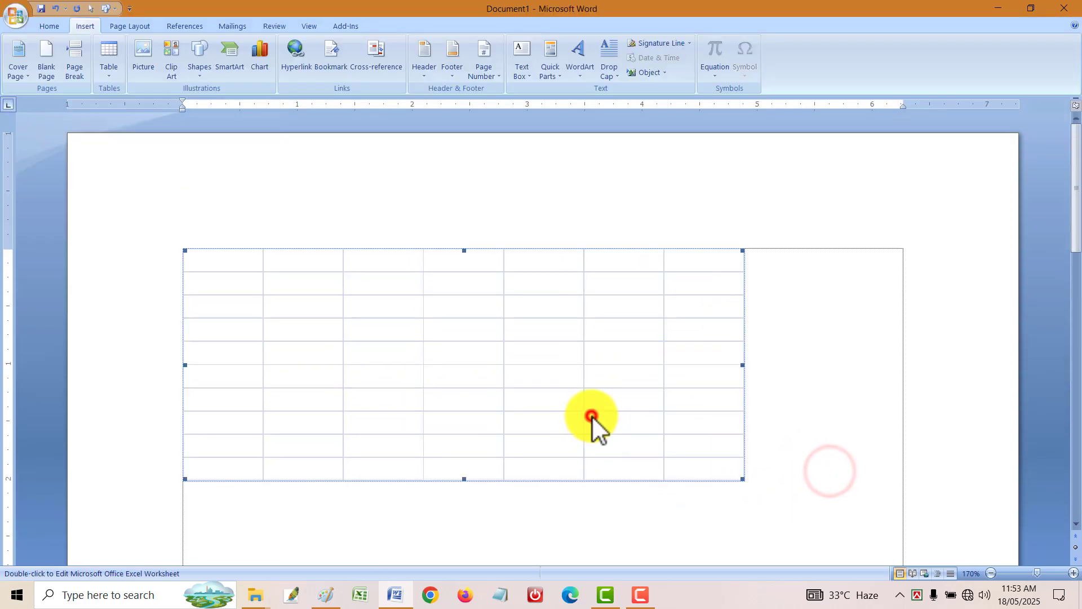
pyautogui.press('Delete')
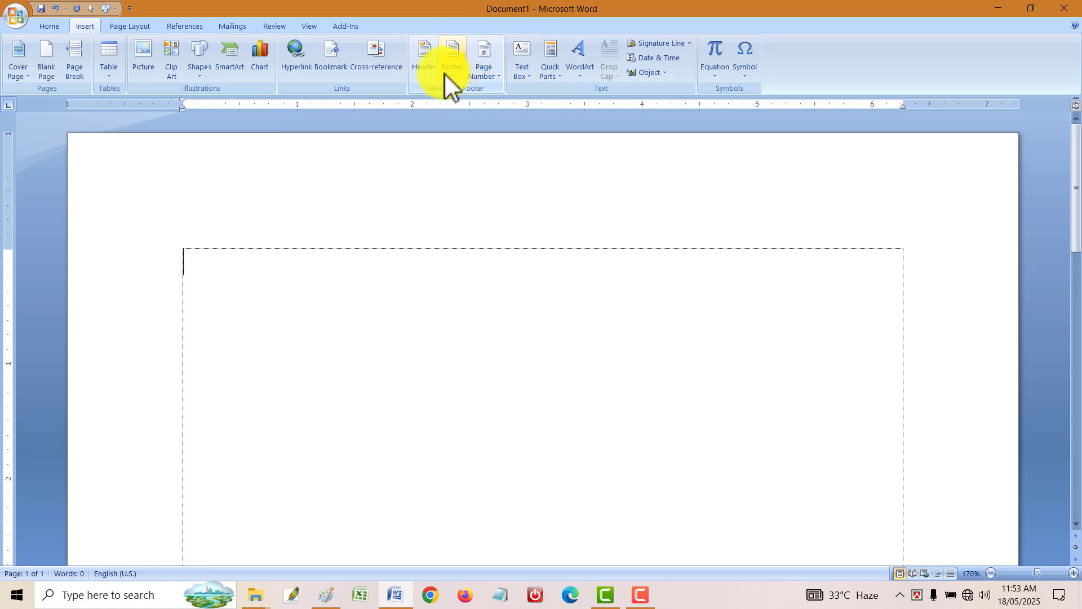
# - Insert the built-in Blank header, look through the page, and exit header editing with the placeholder text kept
pyautogui.click(426, 64)
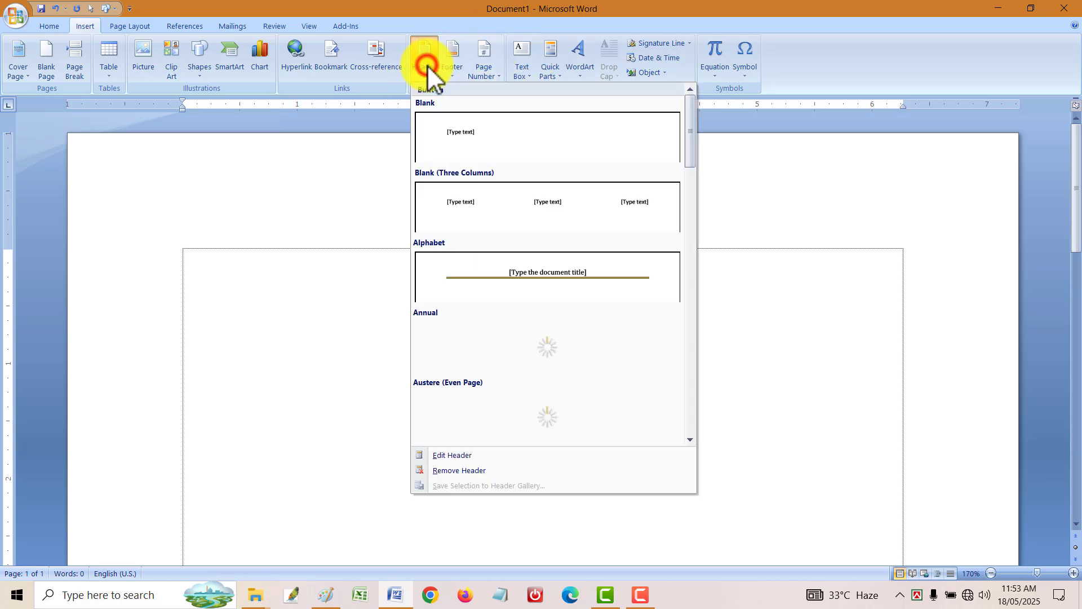
pyautogui.click(514, 147)
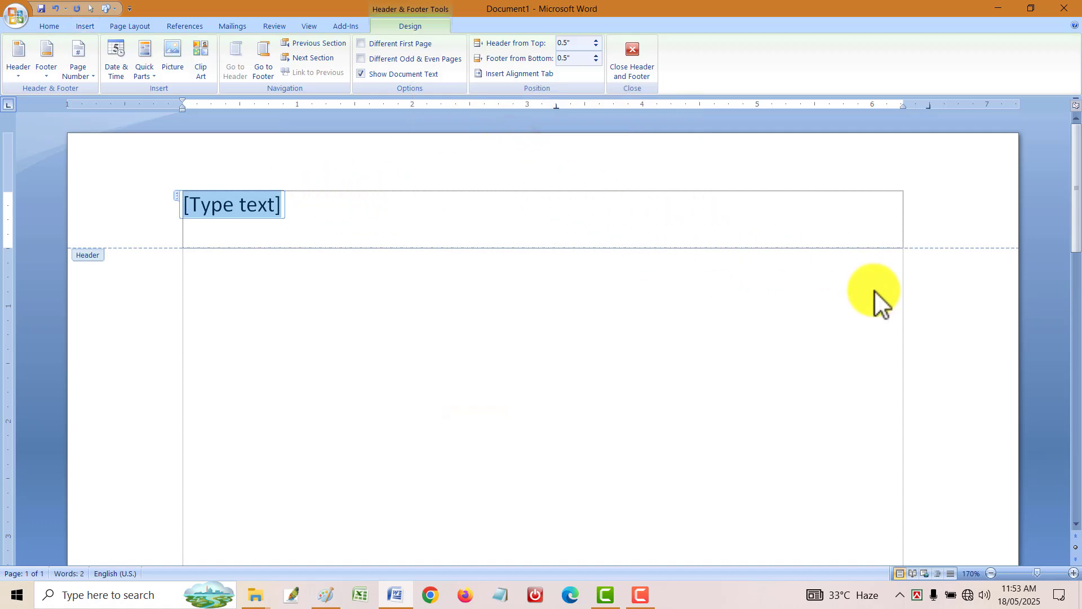
pyautogui.scroll(-10, 868, 316)
pyautogui.scroll(10, 416, 507)
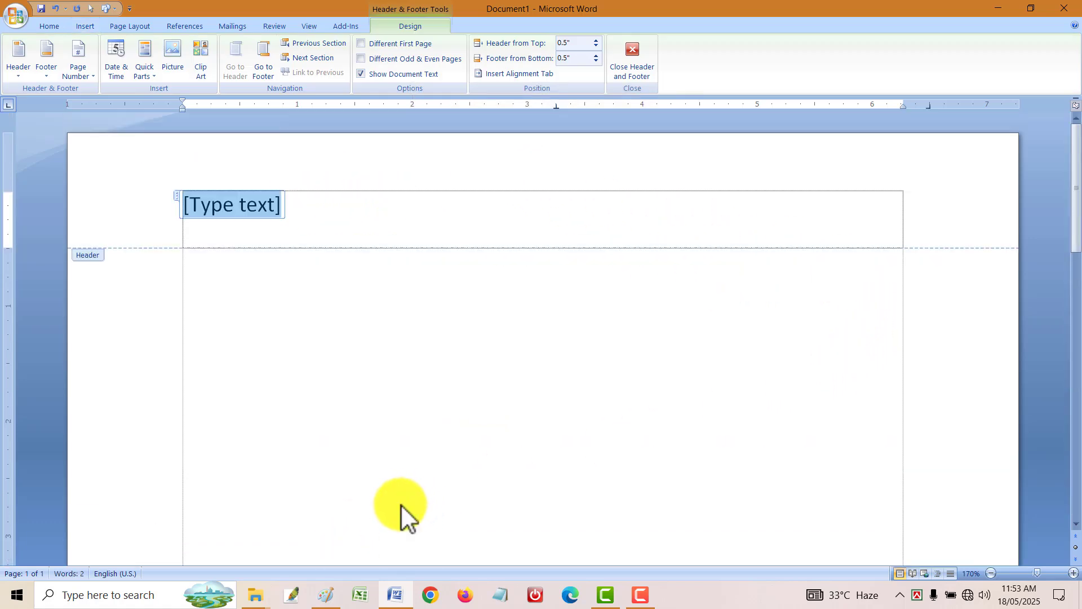
pyautogui.scroll(-5, 304, 271)
pyautogui.scroll(5, 321, 145)
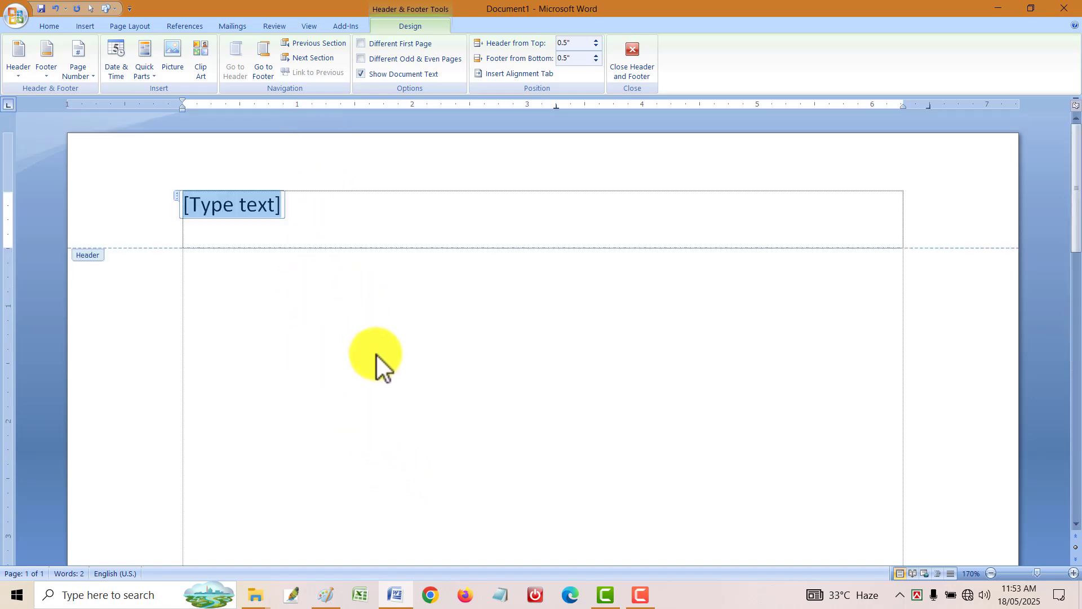
pyautogui.scroll(-5, 417, 479)
pyautogui.scroll(5, 423, 462)
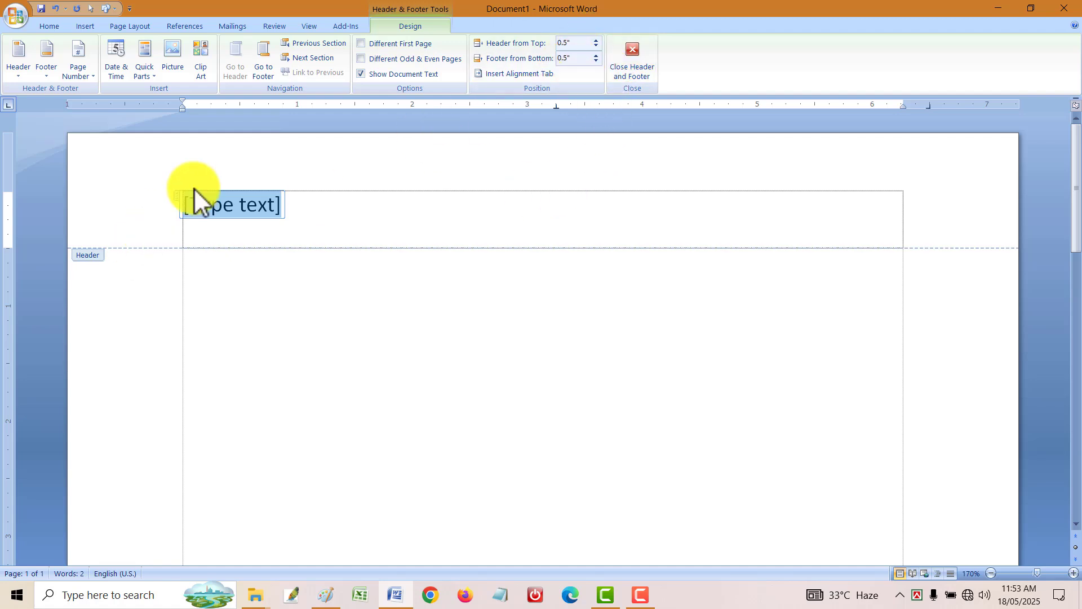
pyautogui.click(637, 57)
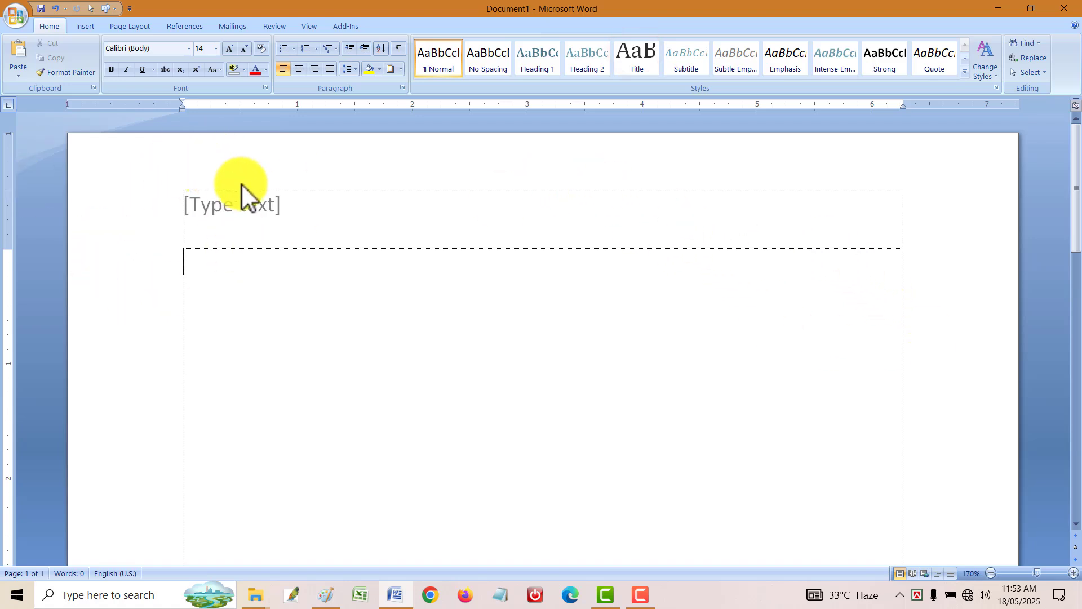
# - Open the footer for editing, turn Show Document Text off and back on, and exit header and footer editing
pyautogui.moveTo(1074, 188)
pyautogui.mouseDown()
pyautogui.moveTo(1073, 514)
pyautogui.moveTo(1056, 133)
pyautogui.moveTo(1073, 514)
pyautogui.mouseUp()
pyautogui.doubleClick(645, 545)
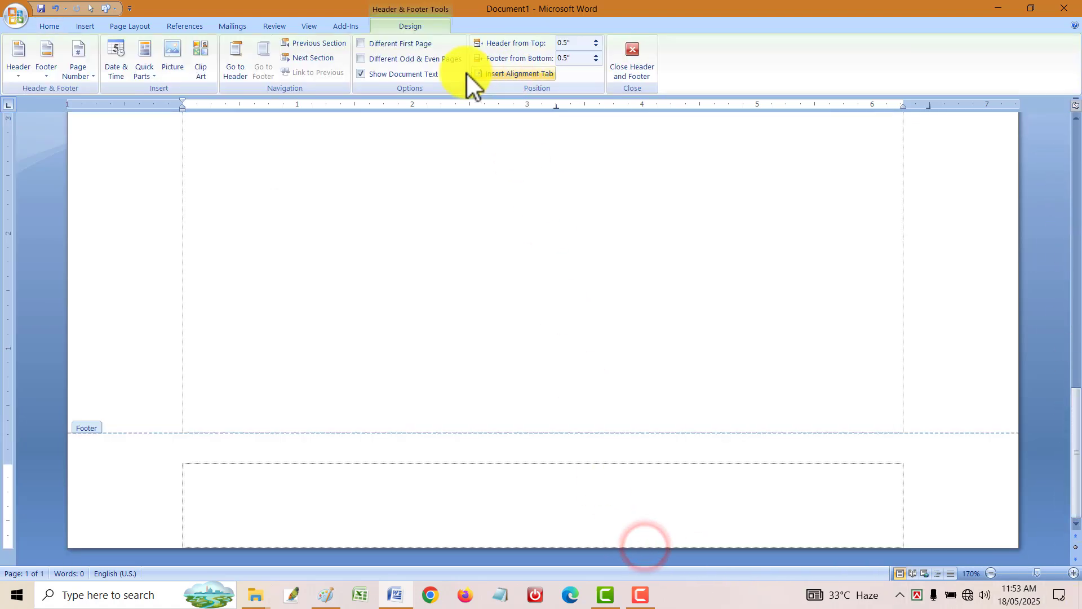
pyautogui.click(359, 74)
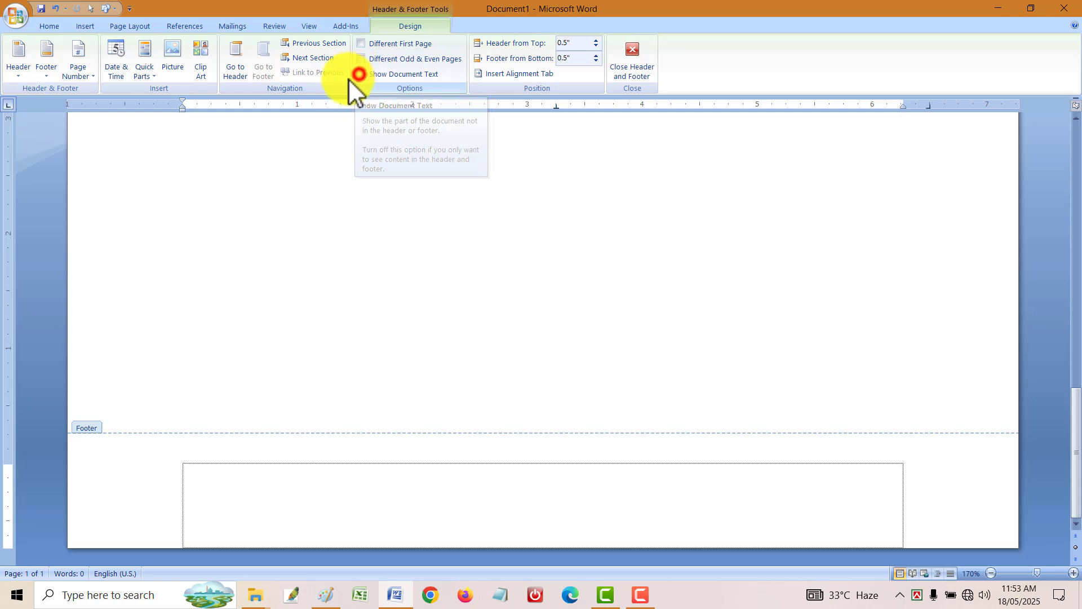
pyautogui.click(536, 333)
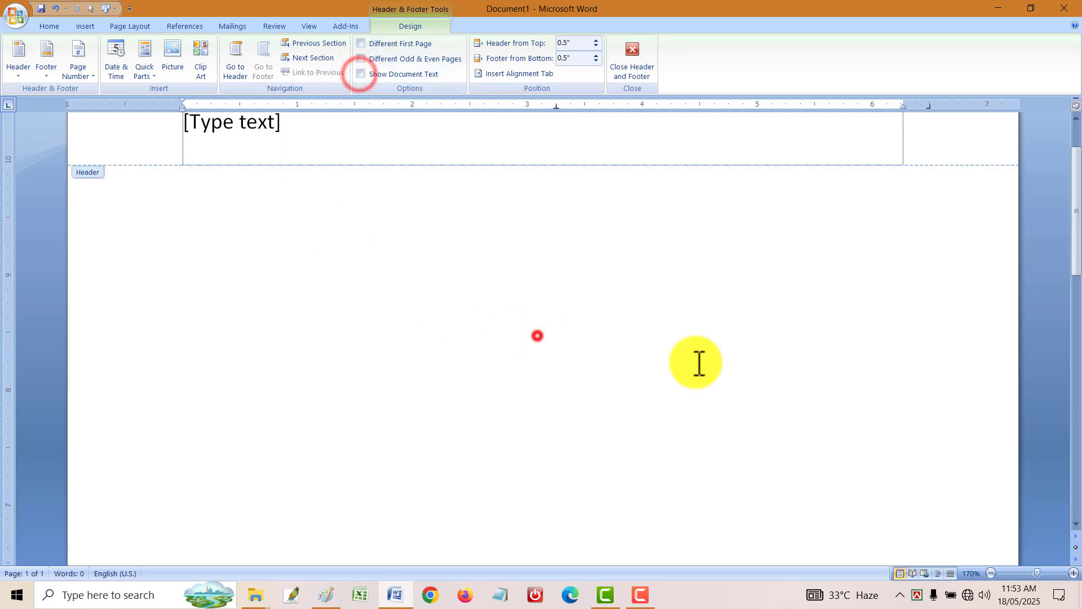
pyautogui.click(379, 75)
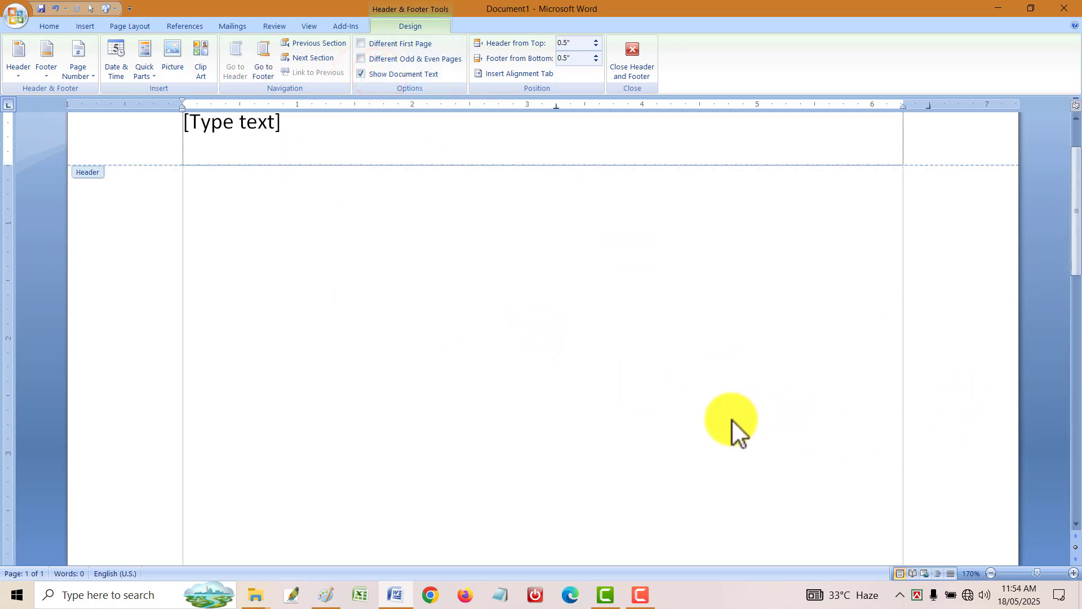
pyautogui.click(639, 56)
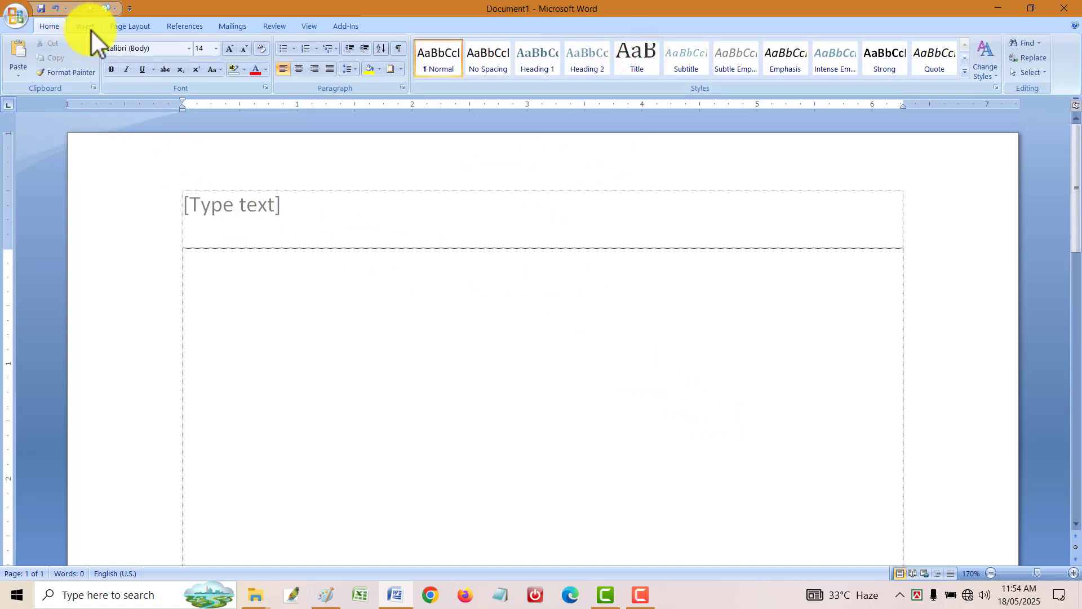
# - Insert the built-in Alphabet footer and place the cursor in its page number text
pyautogui.click(89, 28)
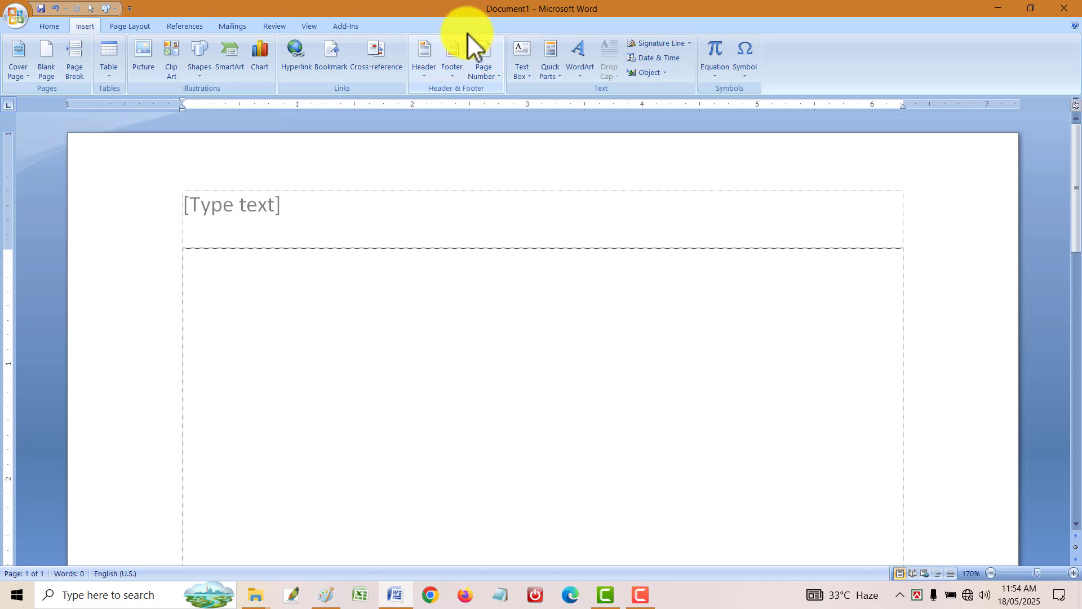
pyautogui.click(455, 59)
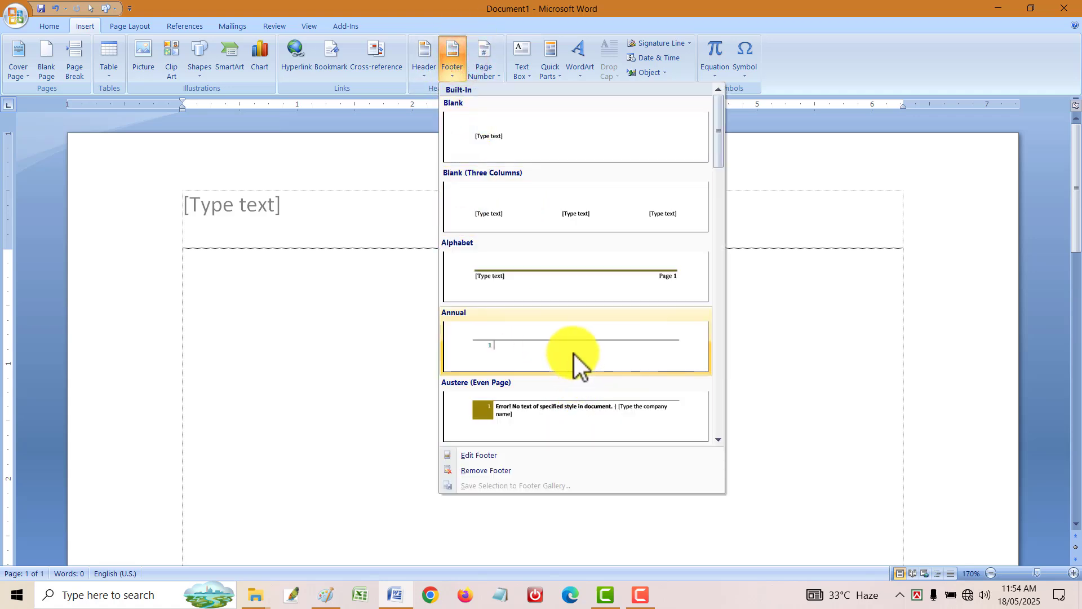
pyautogui.click(582, 288)
pyautogui.click(863, 457)
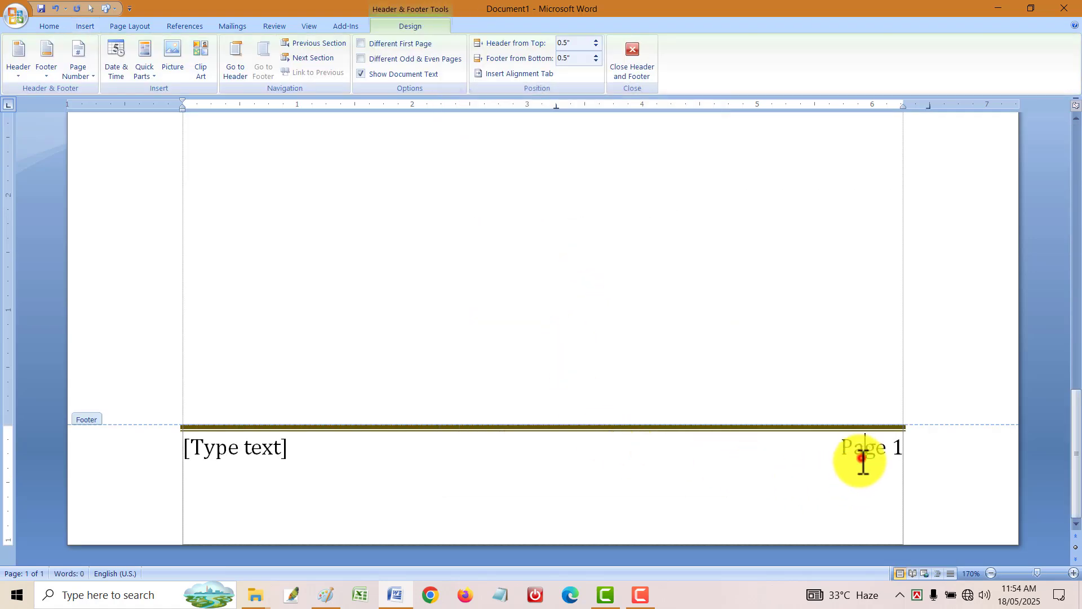
pyautogui.click(1070, 438)
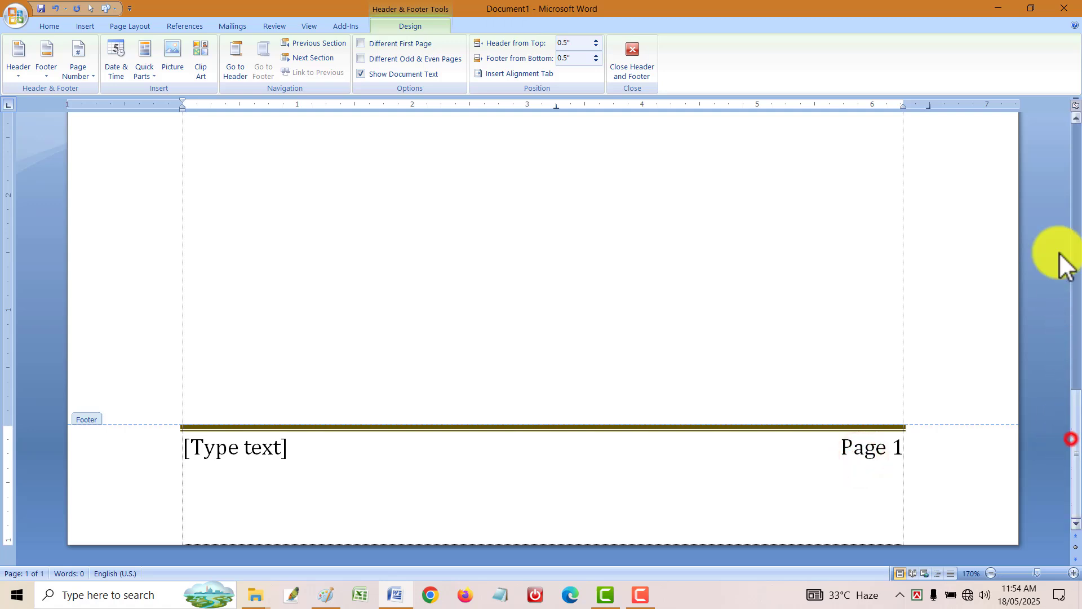
# - Check the header and footer on the page and in Print Preview, and return to the document
pyautogui.scroll(15, 1067, 416)
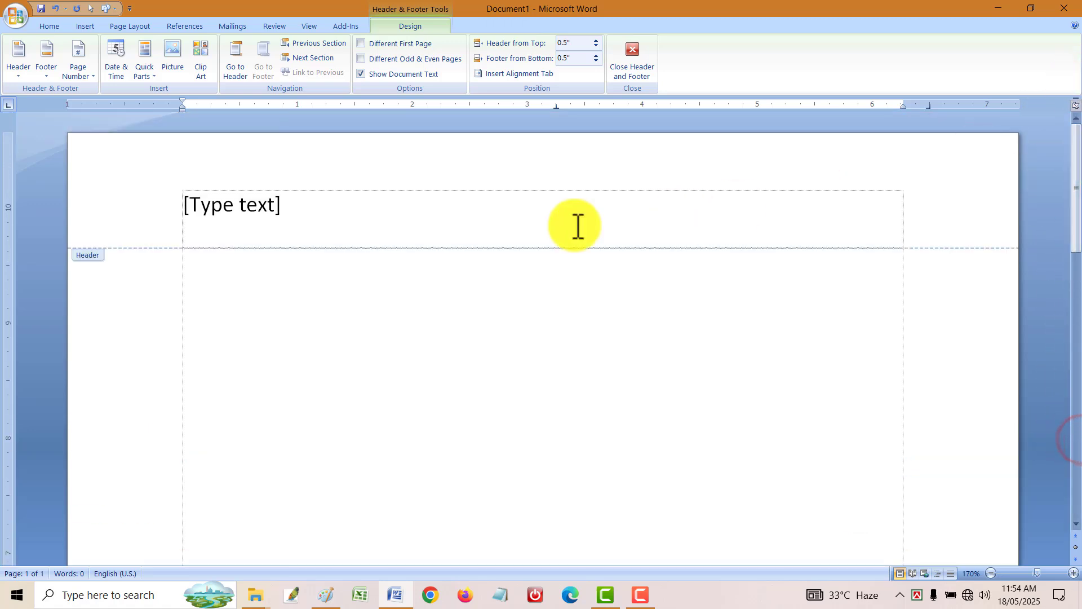
pyautogui.click(461, 219)
pyautogui.scroll(-15, 563, 362)
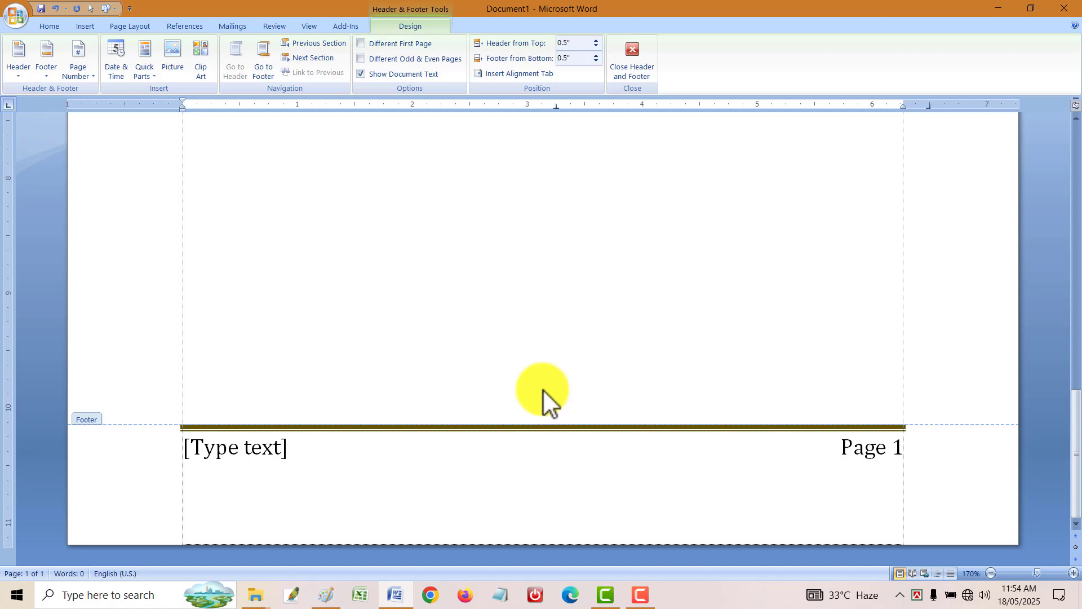
pyautogui.hotkey('ctrl', 'F2')
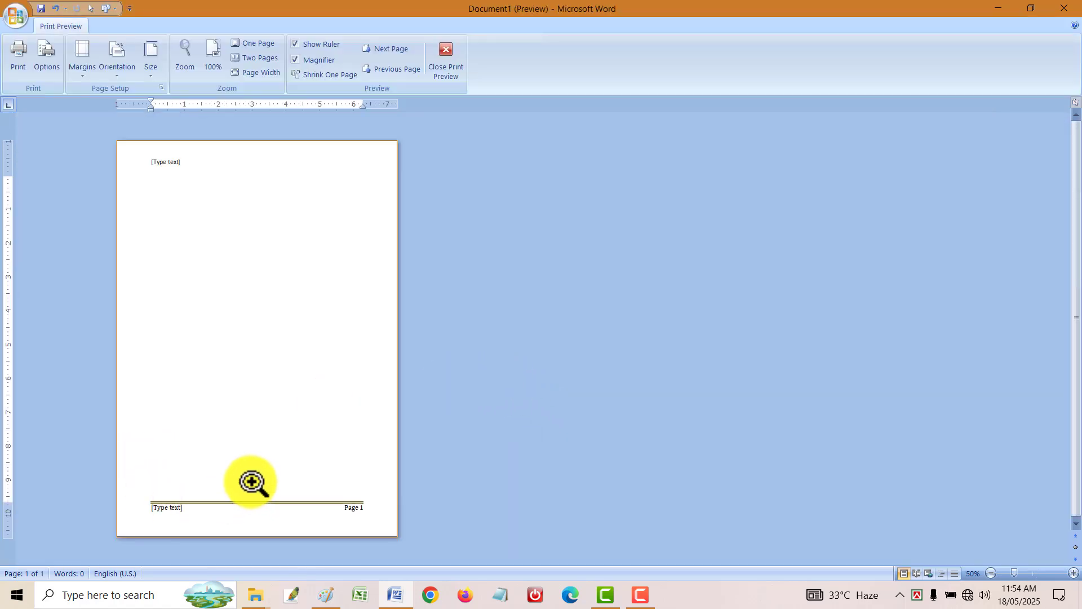
pyautogui.click(457, 60)
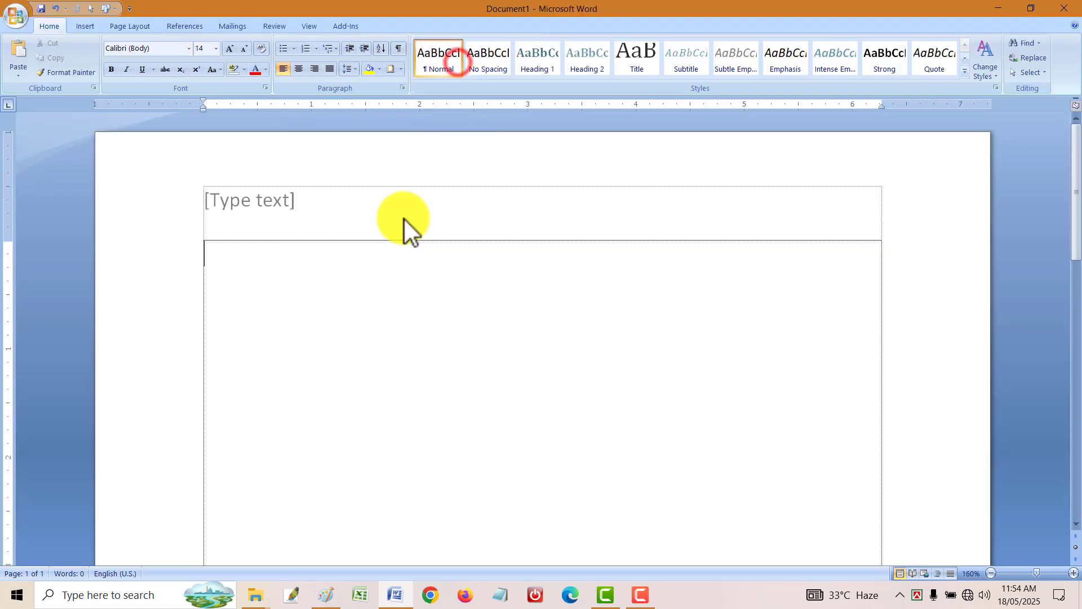
# - Insert the date as "Sunday, May 18, 2025" in the document body, and delete it
pyautogui.click(85, 26)
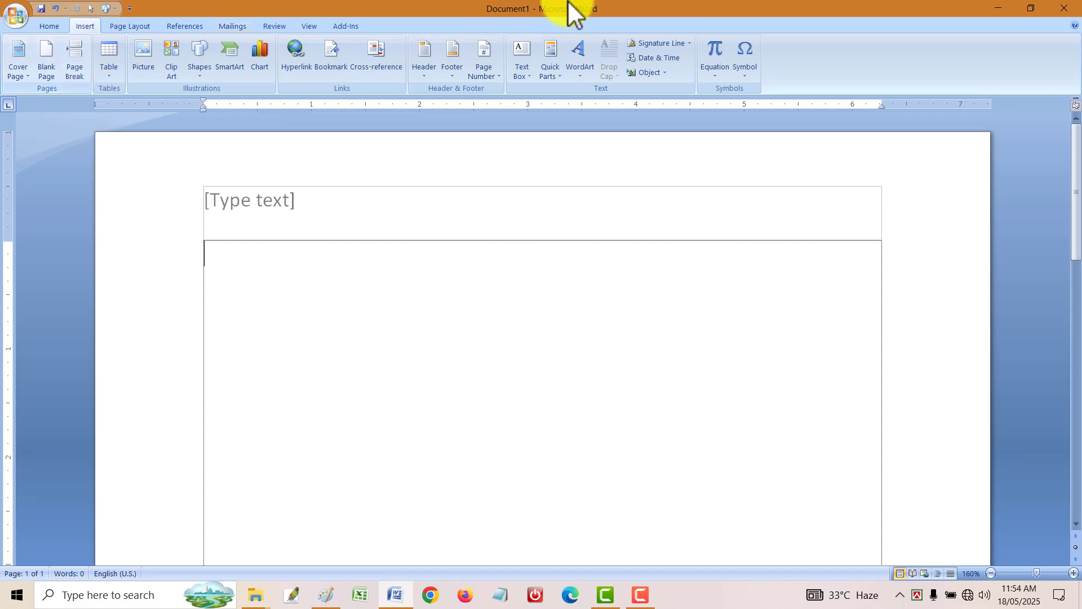
pyautogui.click(659, 57)
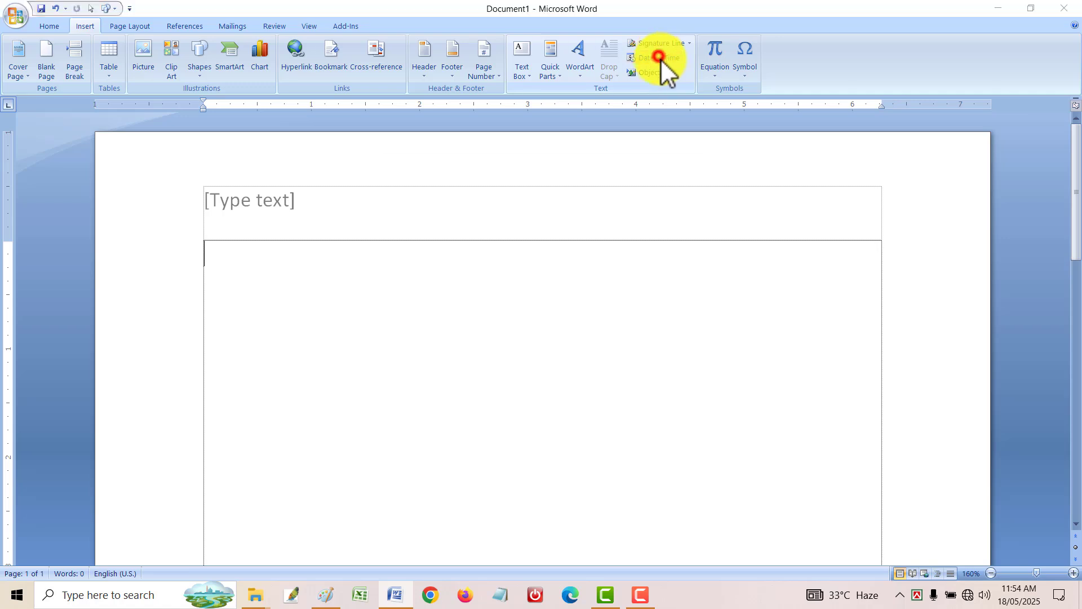
pyautogui.click(411, 208)
pyautogui.doubleClick(411, 209)
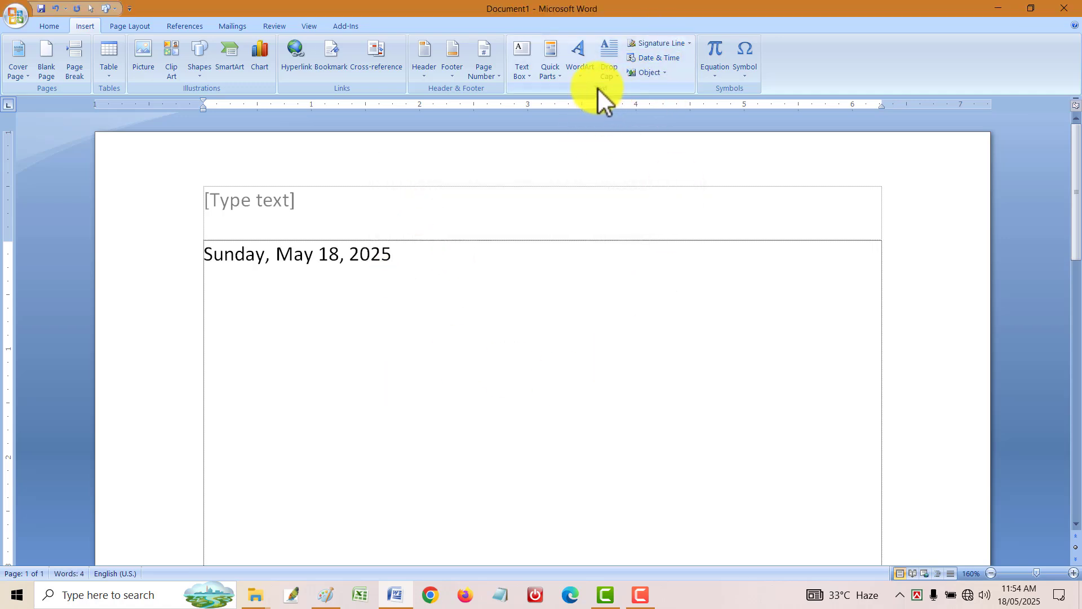
pyautogui.moveTo(475, 259); pyautogui.dragTo(25, 261)
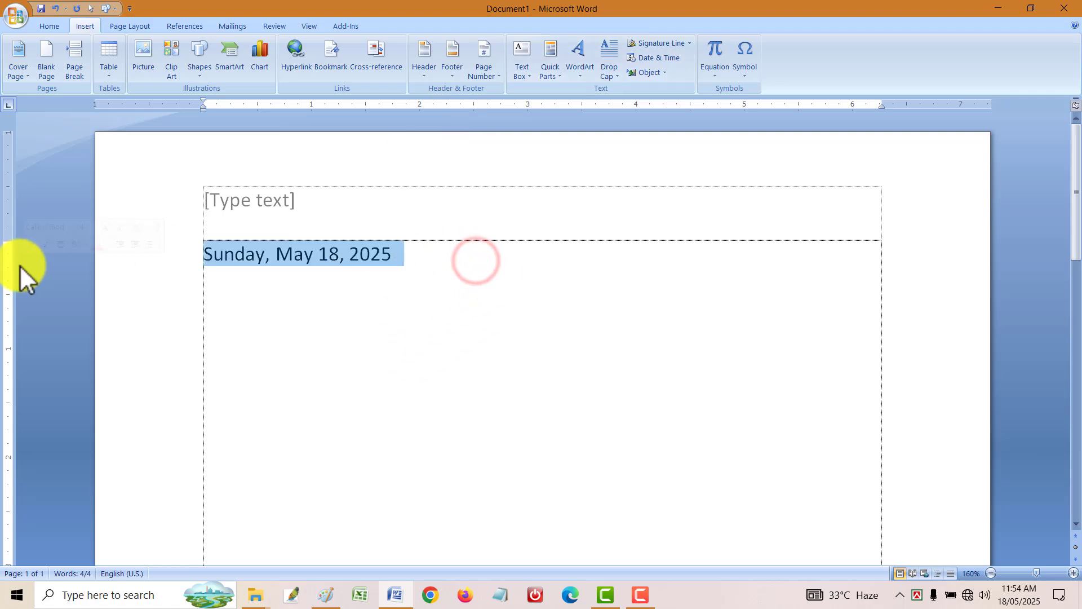
pyautogui.press('BackSpace')
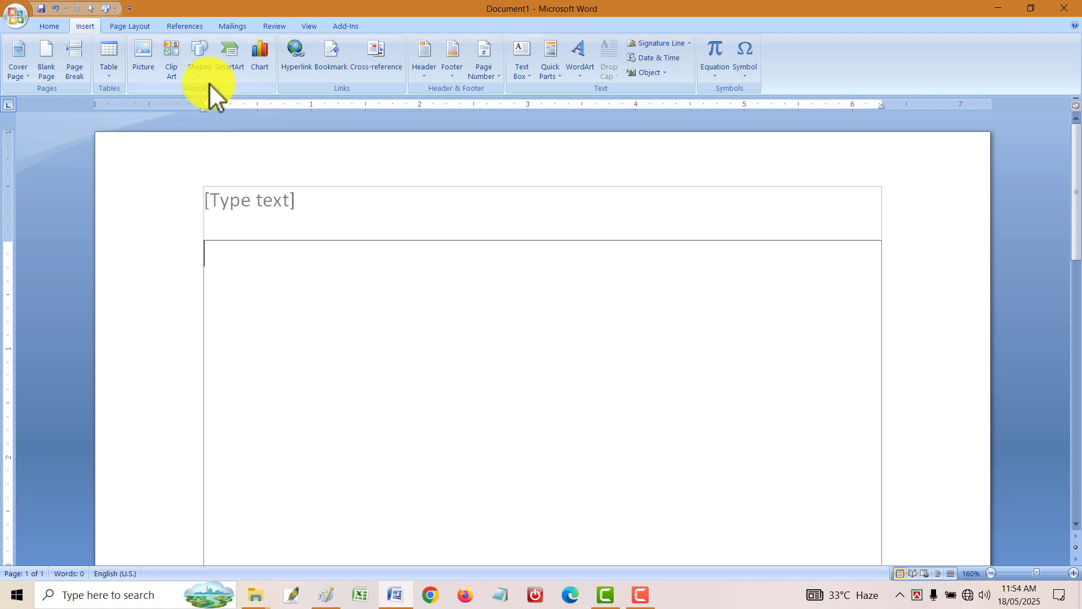
# - Browse the Page Number designs for the top of the page and the bottom of the page
pyautogui.click(494, 77)
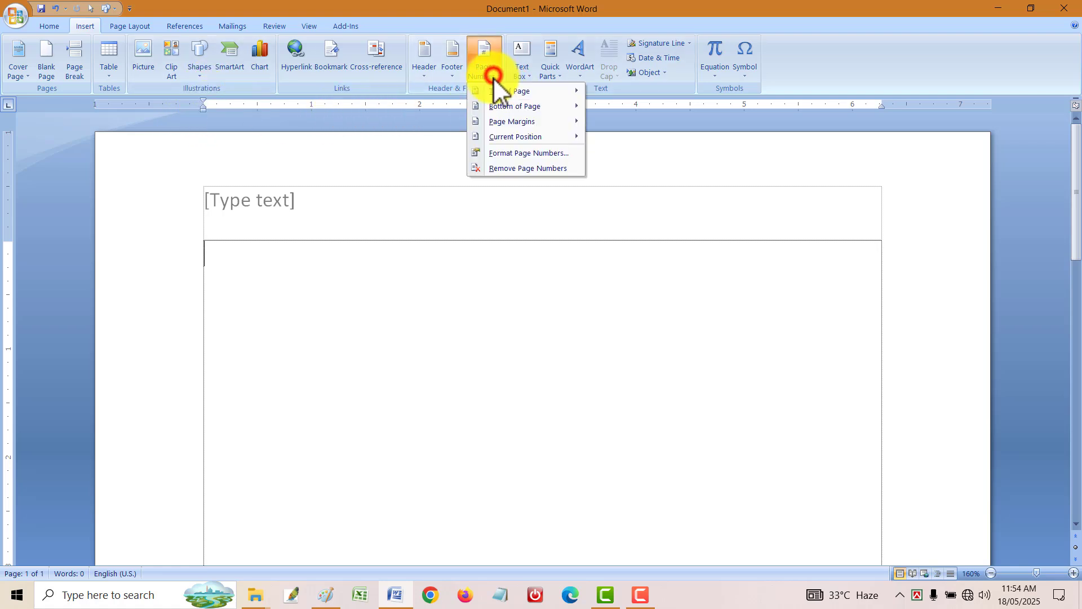
pyautogui.moveTo(502, 92)
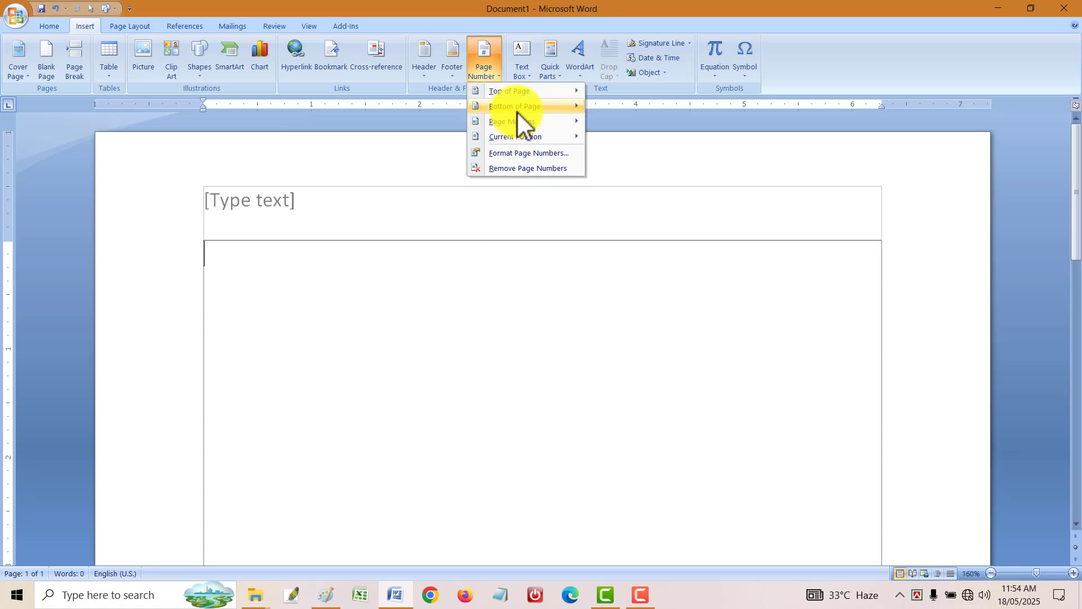
pyautogui.click(558, 107)
pyautogui.moveTo(544, 91)
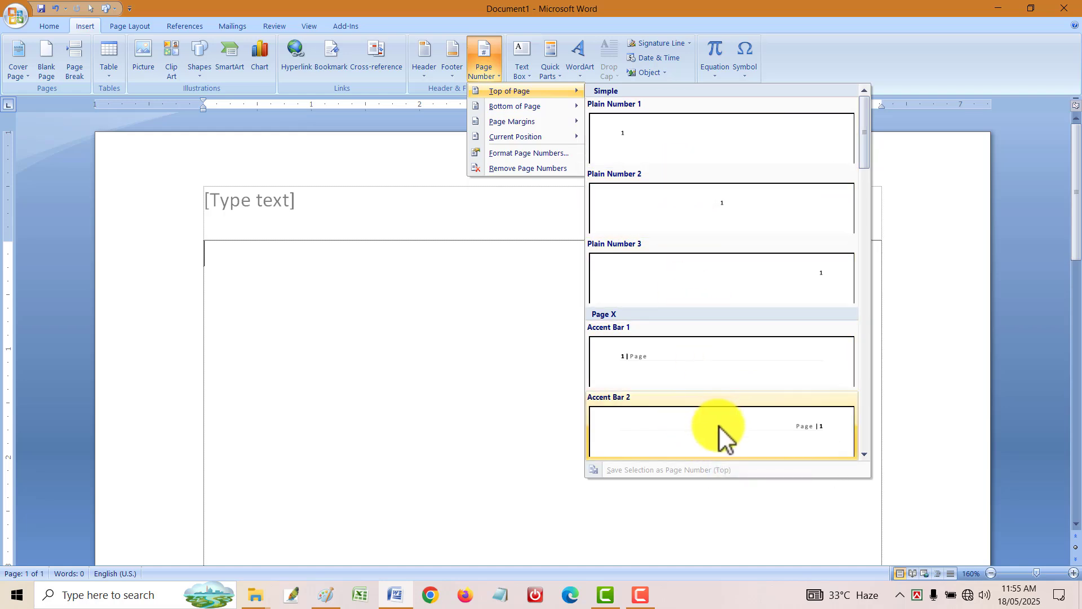
pyautogui.moveTo(863, 125); pyautogui.dragTo(867, 285)
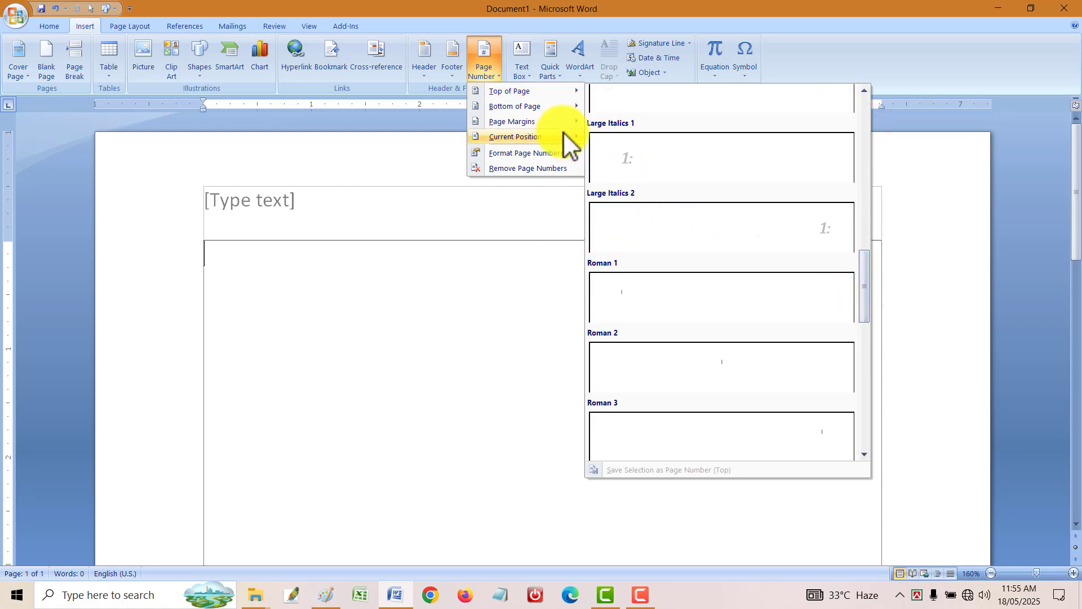
pyautogui.moveTo(550, 109)
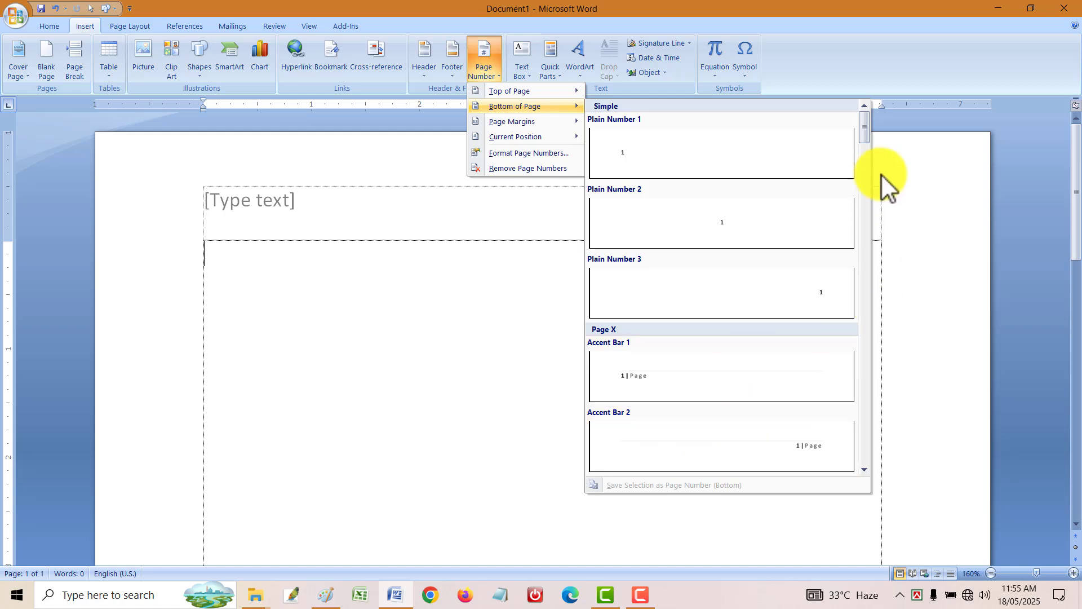
# - Insert the Accent Bar 2 page number at the current position in the body and undo it
pyautogui.moveTo(866, 133); pyautogui.dragTo(858, 270)
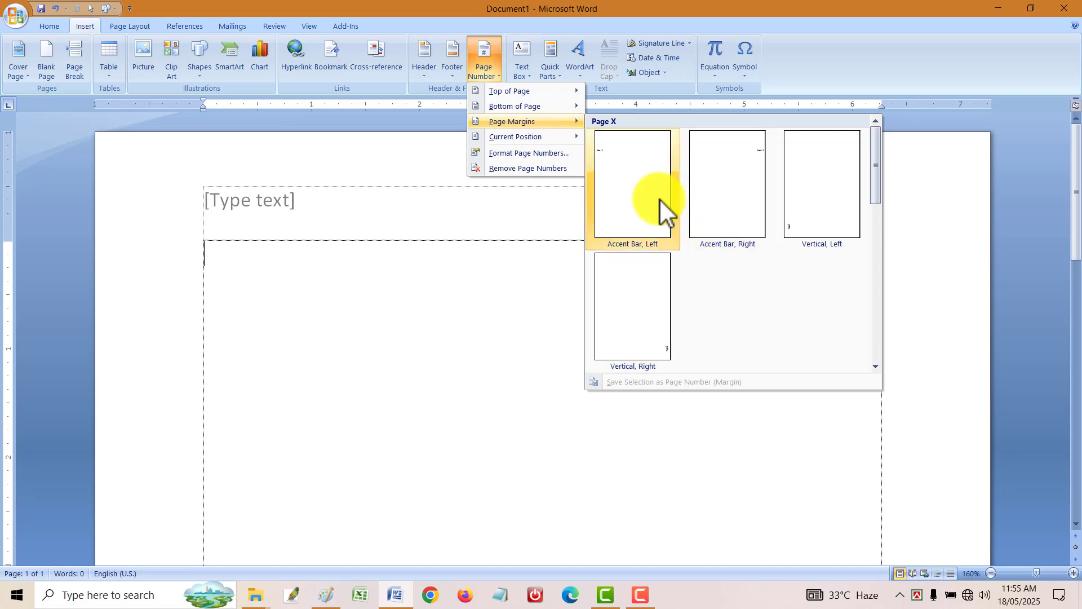
pyautogui.moveTo(557, 140)
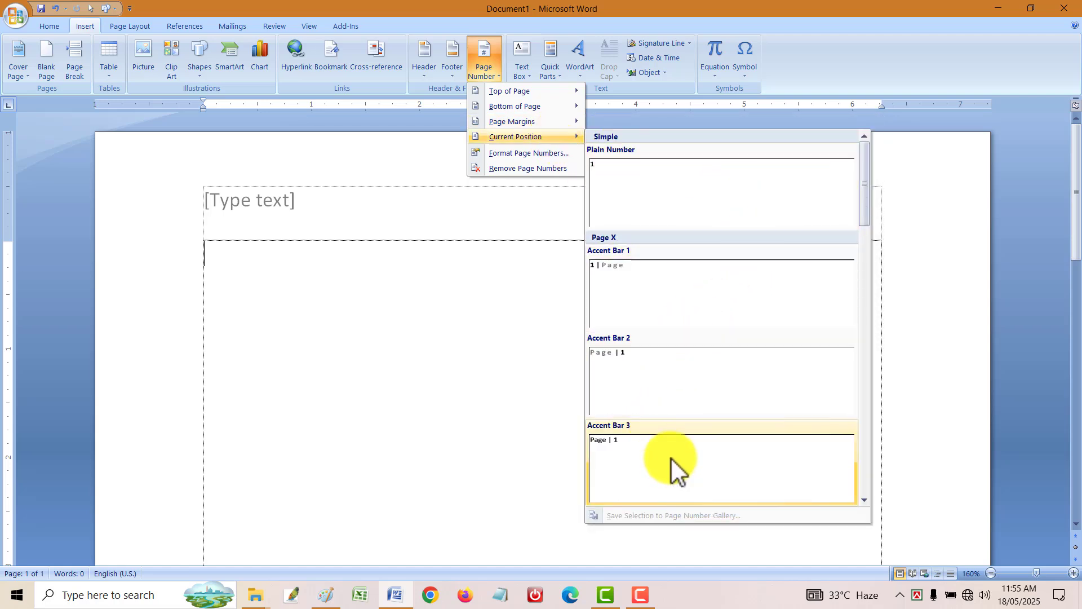
pyautogui.click(669, 383)
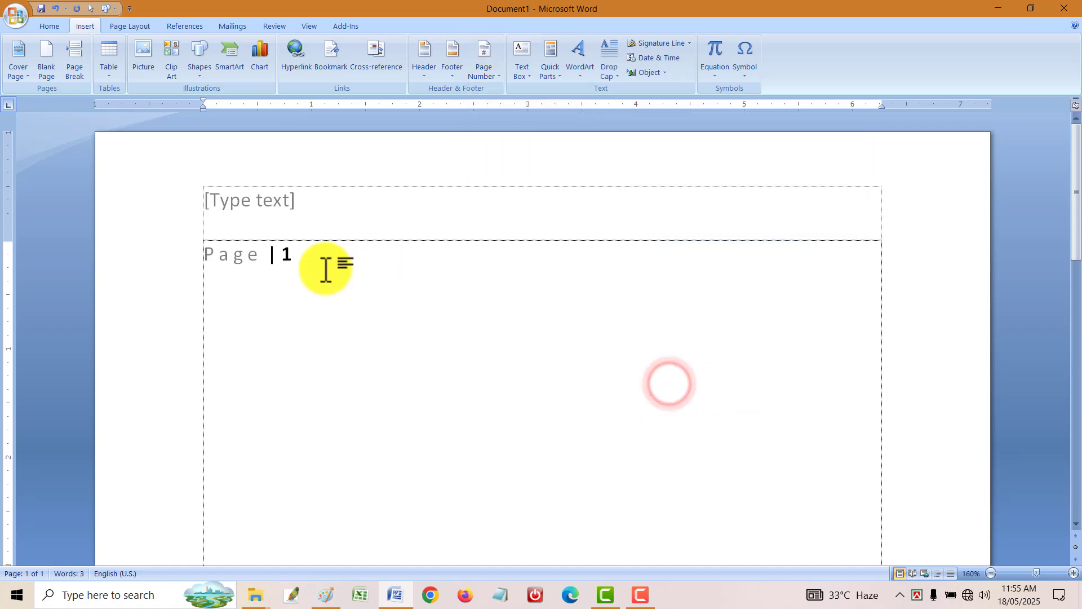
pyautogui.hotkey('ctrl', 'z')
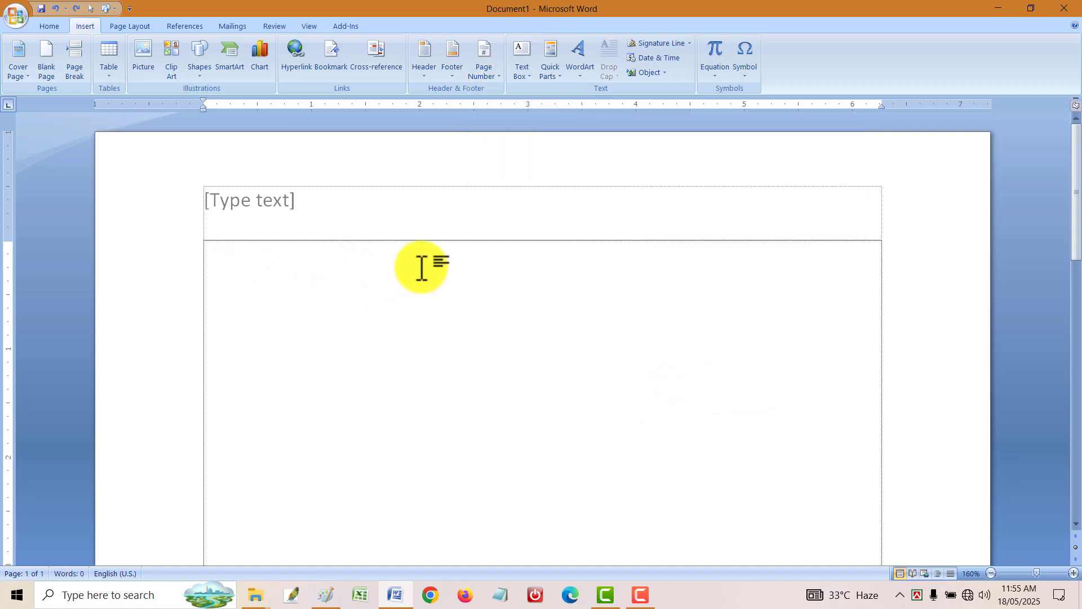
# - Format the page numbers as 1, 2, 3 without chapter numbers, starting at 1
pyautogui.click(547, 70)
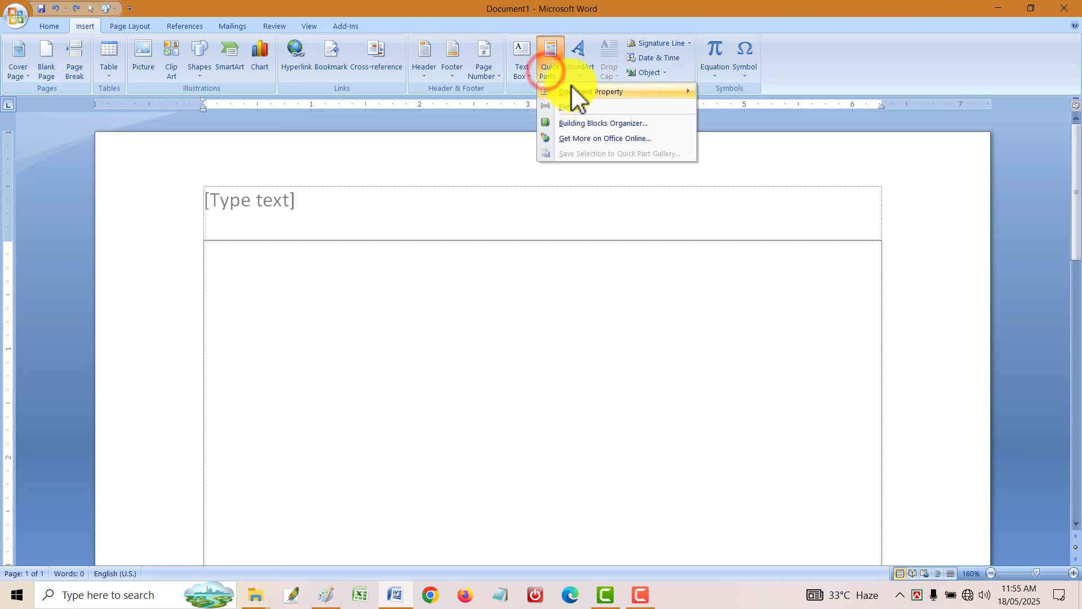
pyautogui.click(494, 69)
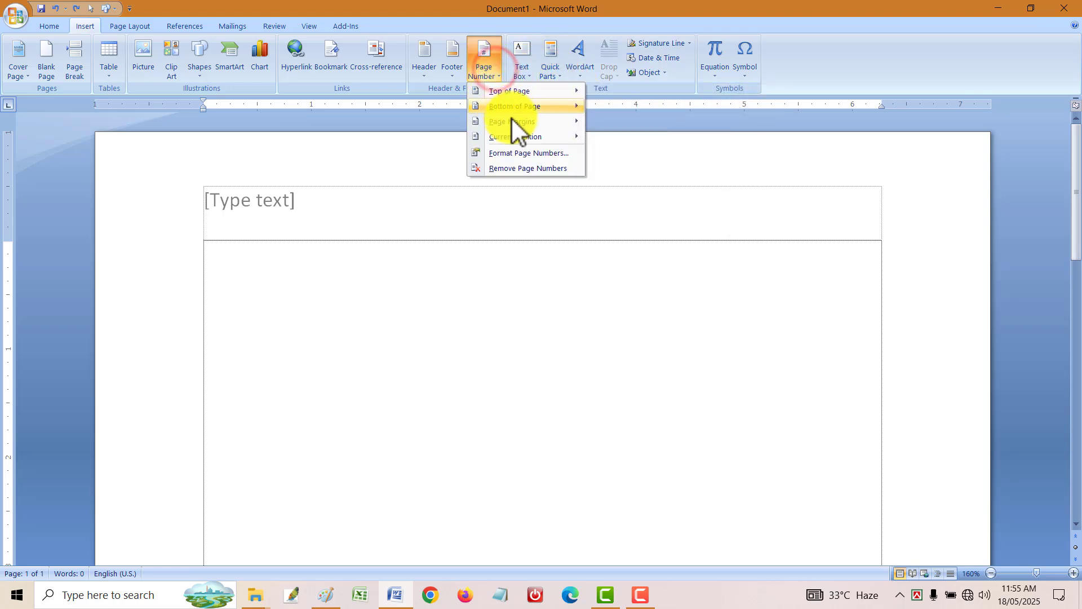
pyautogui.click(497, 152)
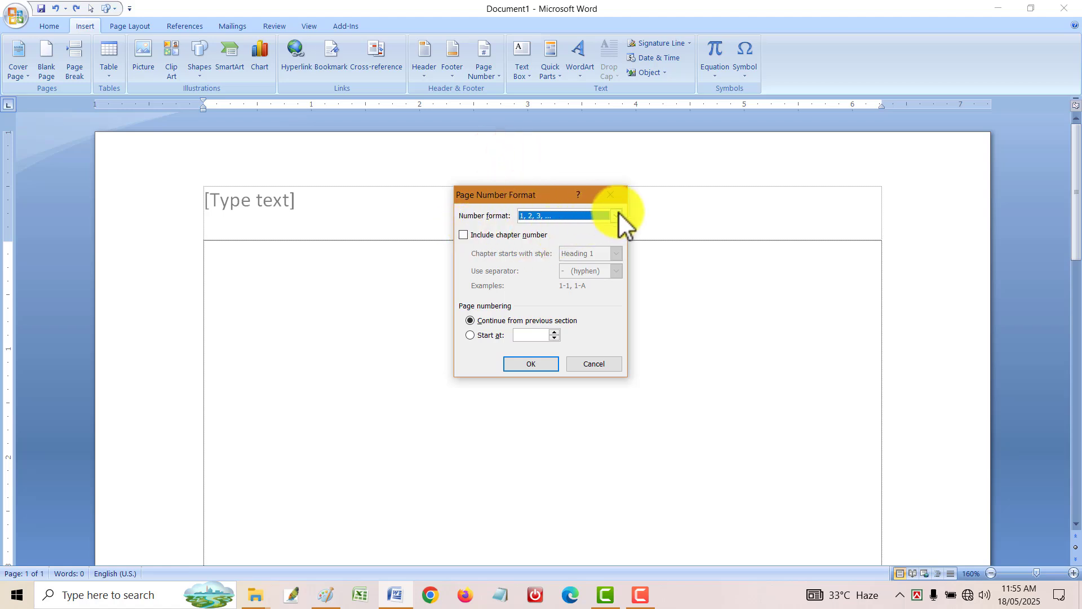
pyautogui.click(618, 215)
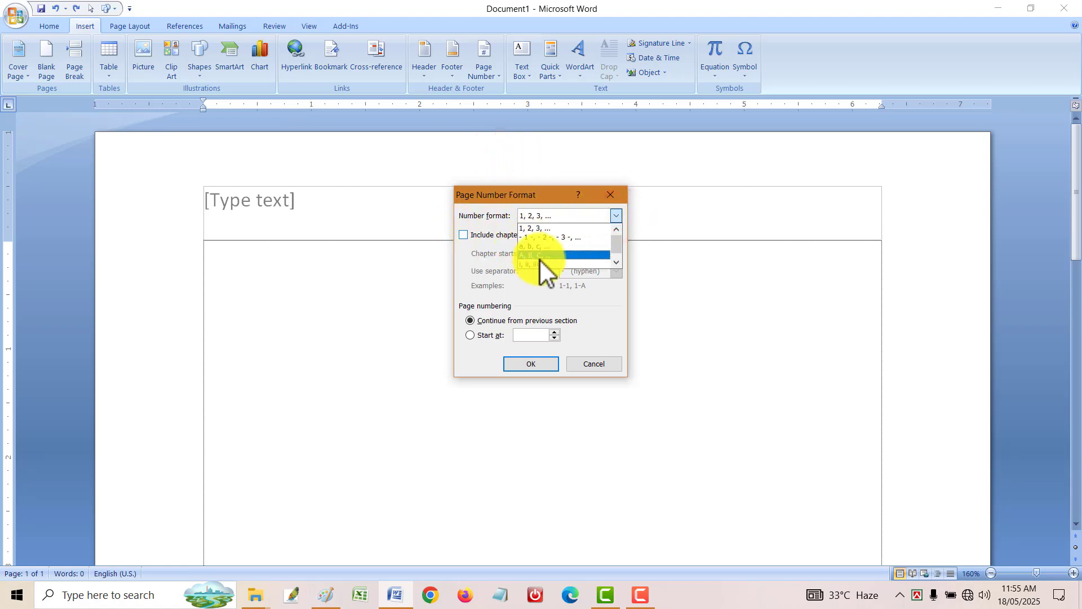
pyautogui.click(493, 222)
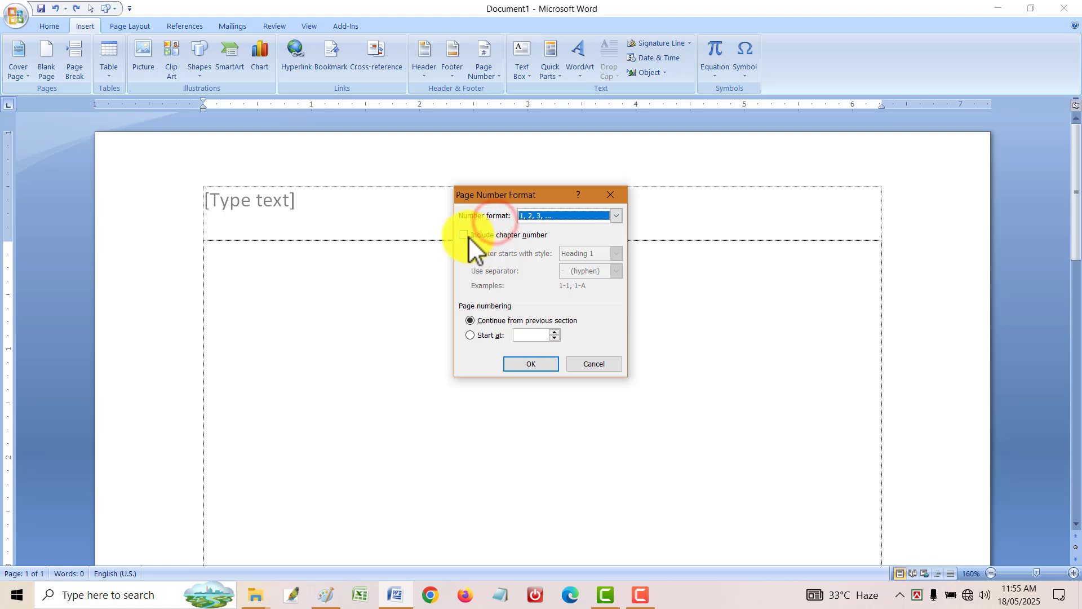
pyautogui.click(465, 235)
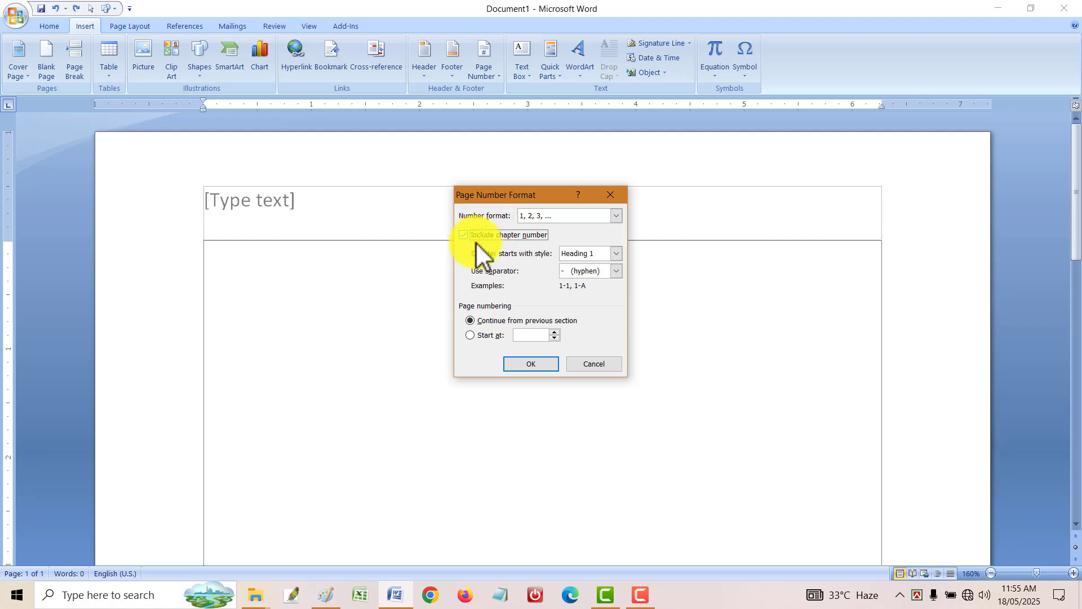
pyautogui.click(465, 234)
pyautogui.click(485, 334)
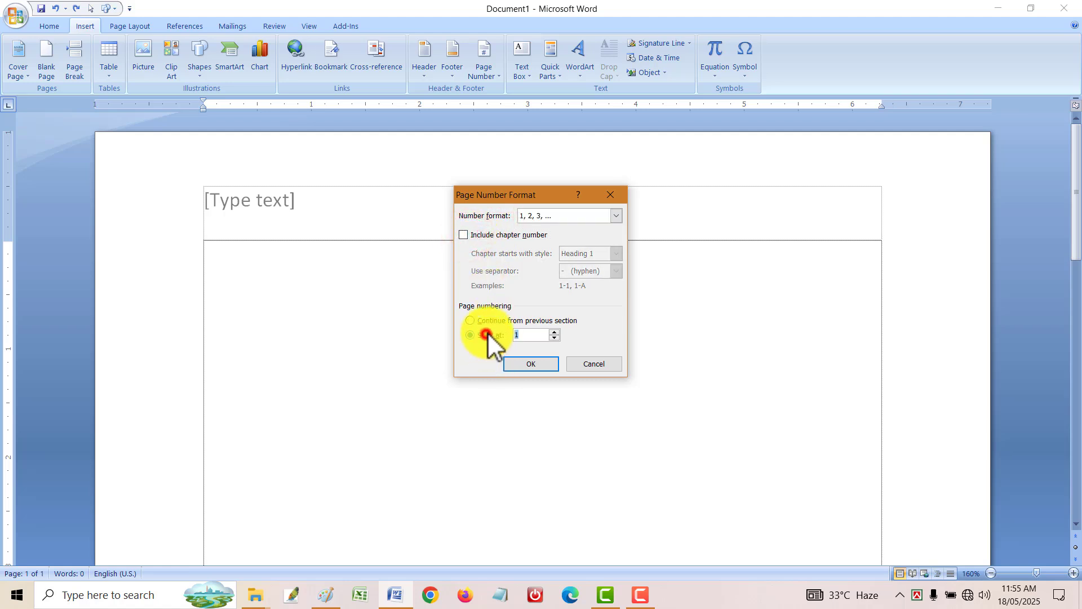
pyautogui.click(527, 364)
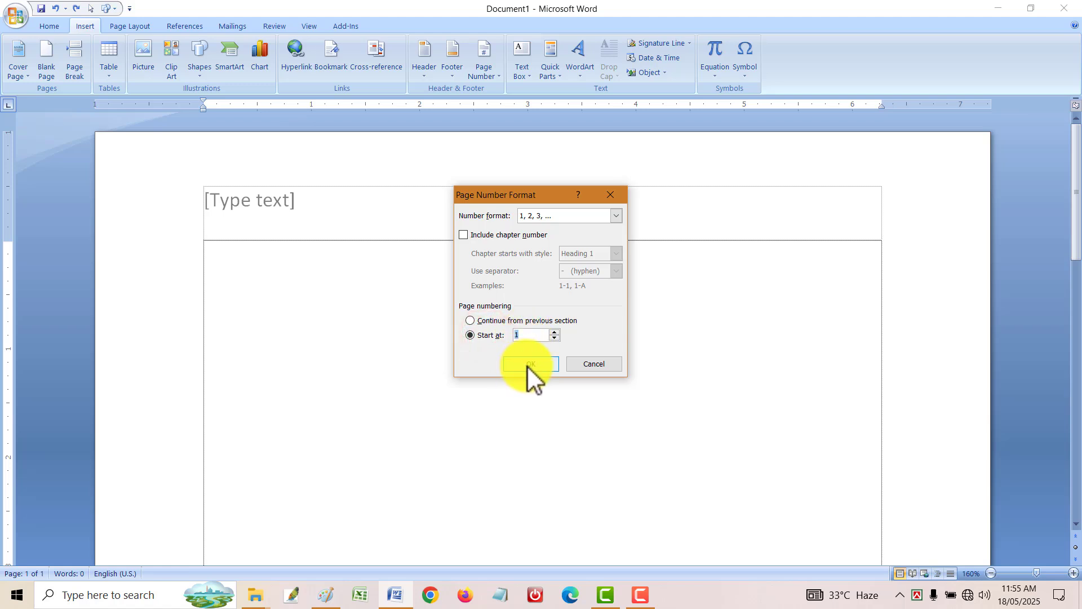
pyautogui.click(557, 364)
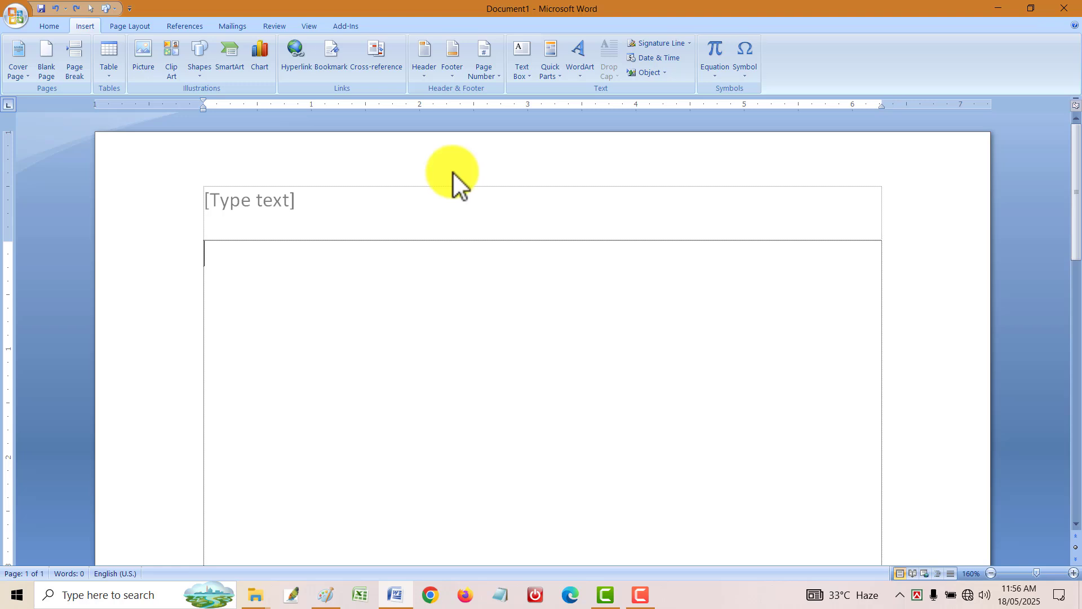
pyautogui.press('super+d')
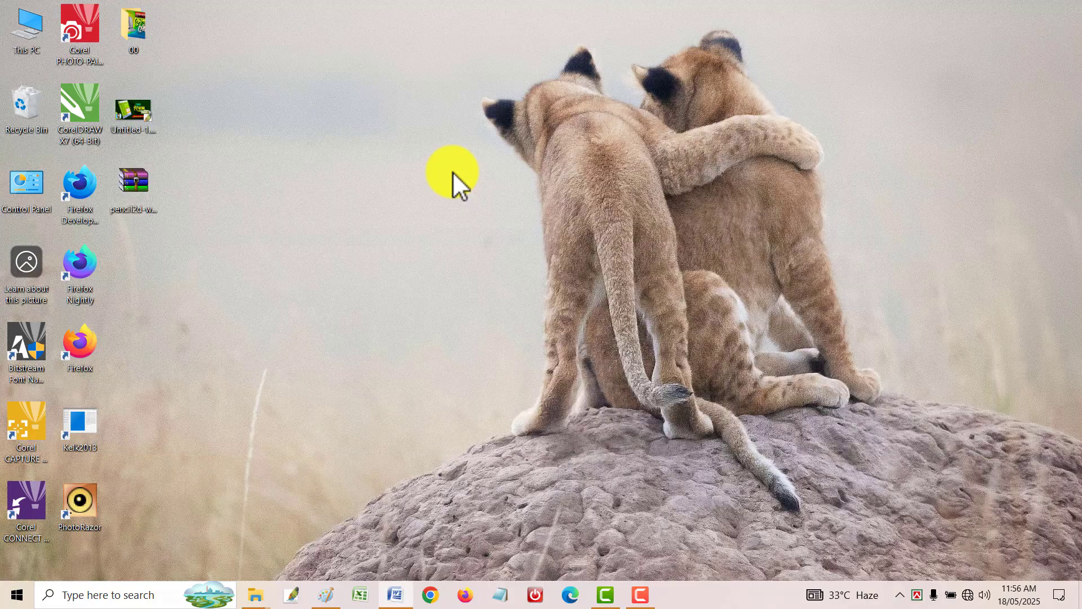
pyautogui.press('super+d')
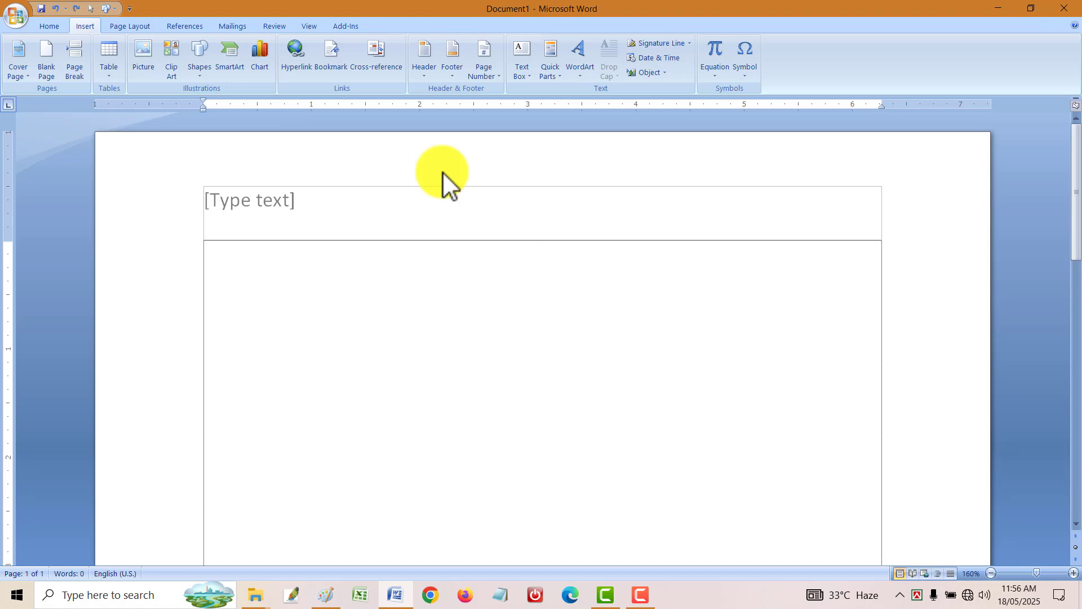
pyautogui.hotkey('alt', 'Tab')
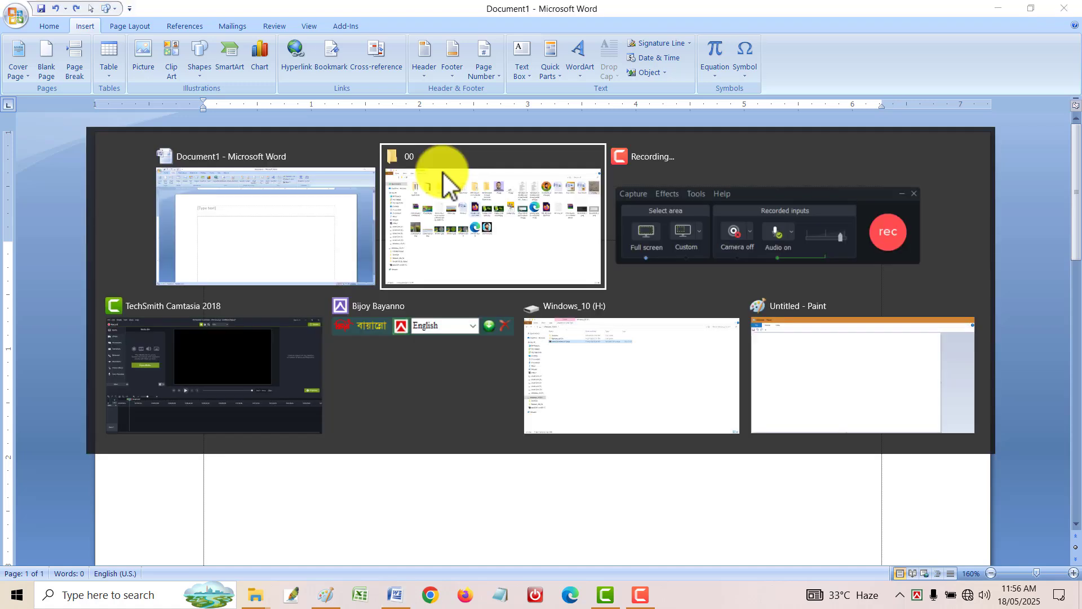
pyautogui.click(269, 210)
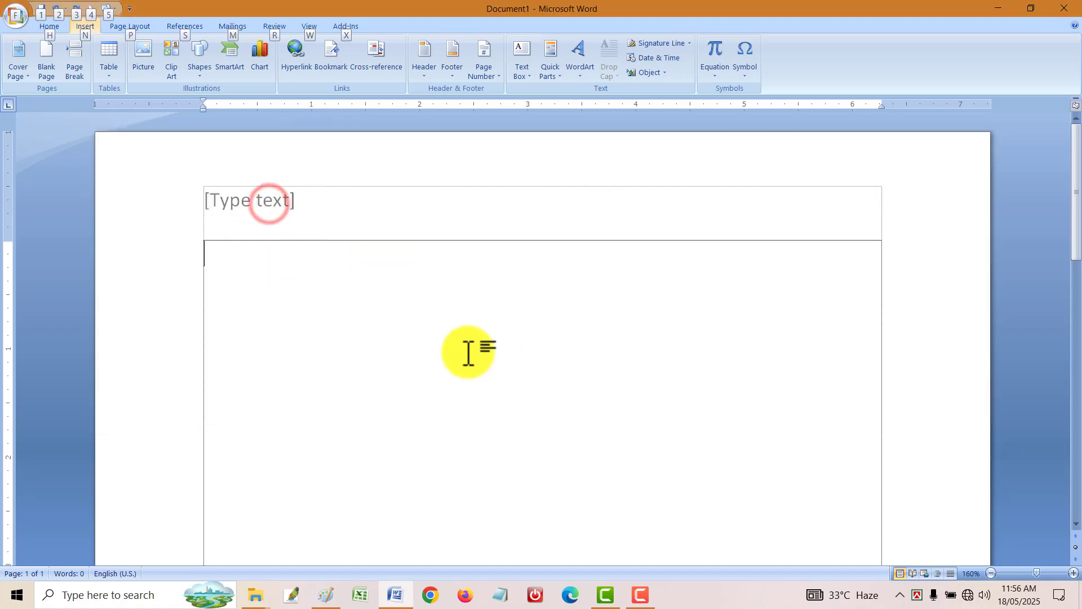
pyautogui.press('alt')
pyautogui.press('alt')
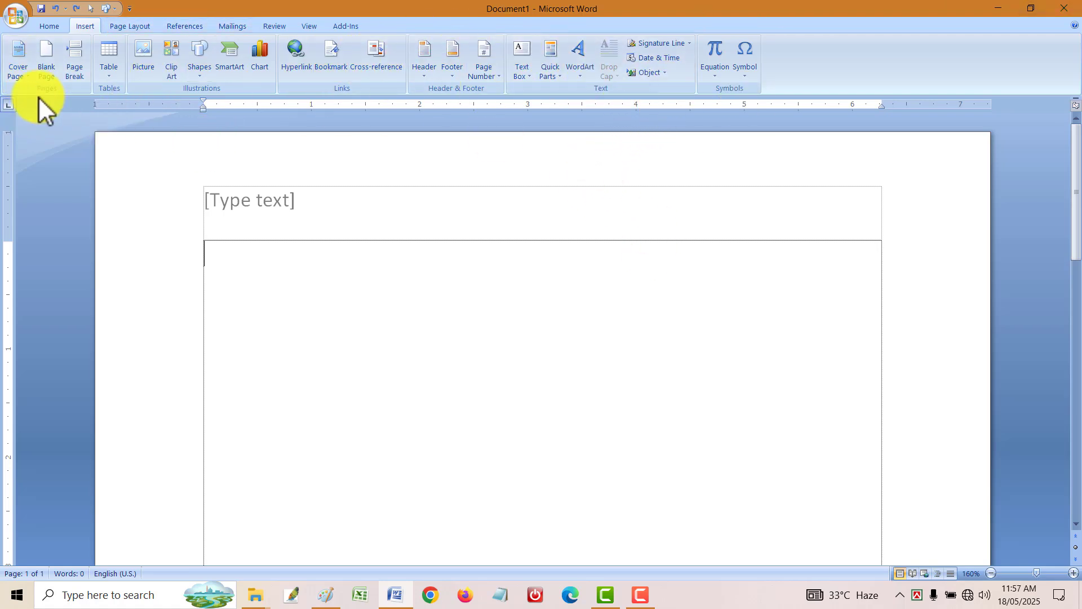
# - Insert two Simple Text Box presets side by side below the header and delete them both
pyautogui.click(55, 28)
pyautogui.click(78, 27)
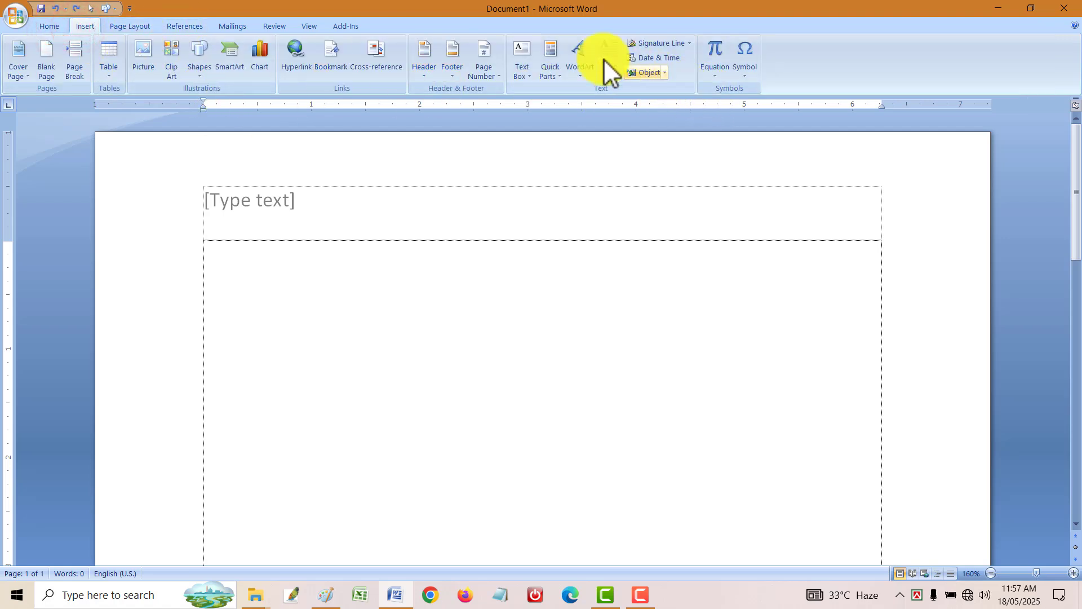
pyautogui.click(522, 53)
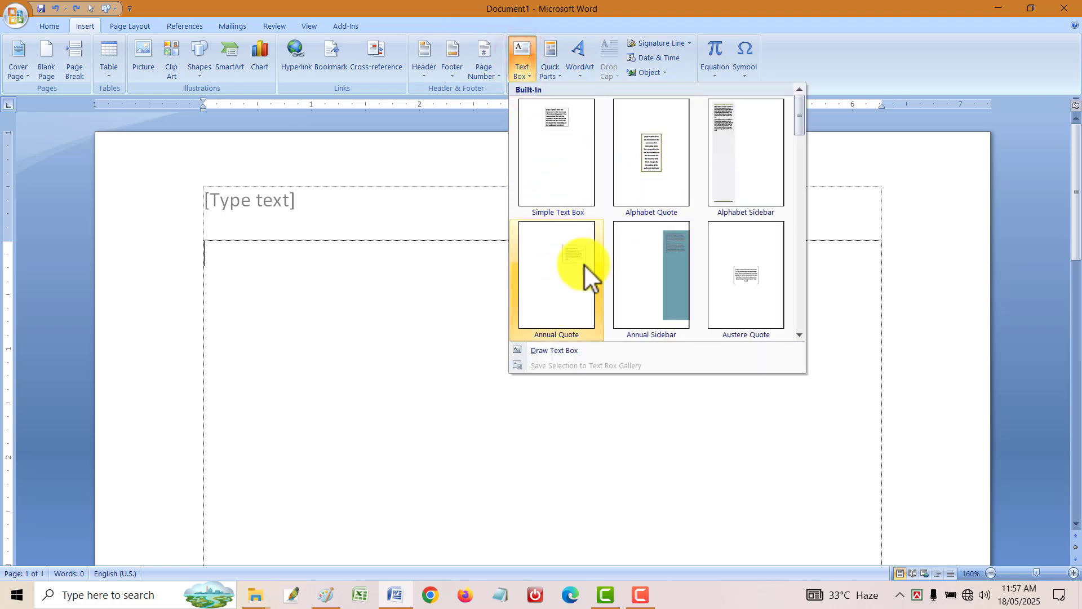
pyautogui.click(558, 145)
pyautogui.click(700, 386)
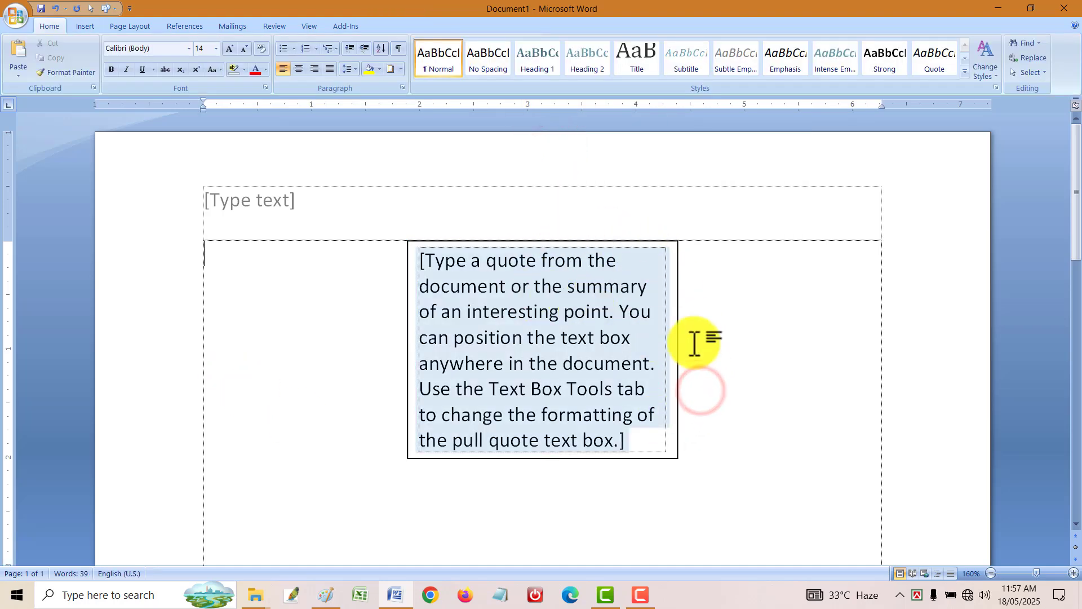
pyautogui.moveTo(643, 241); pyautogui.dragTo(781, 283)
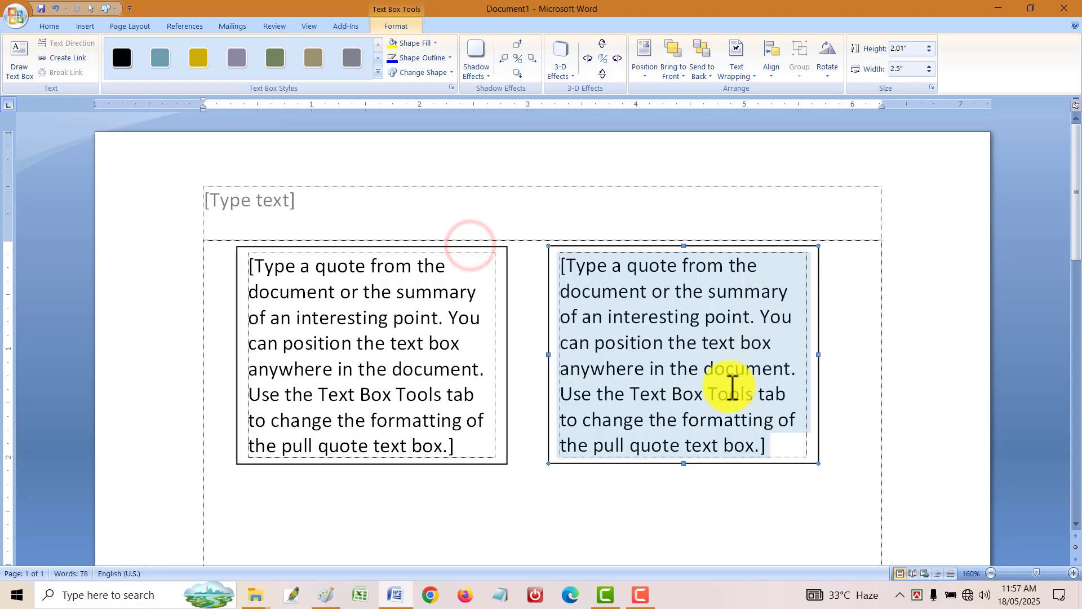
pyautogui.click(617, 476)
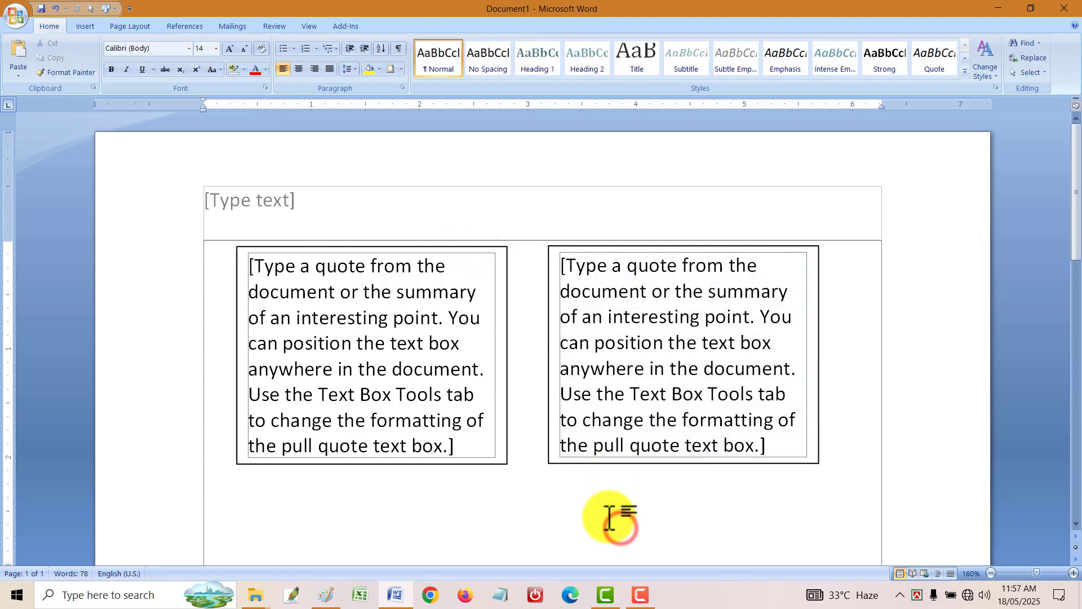
pyautogui.press('Delete')
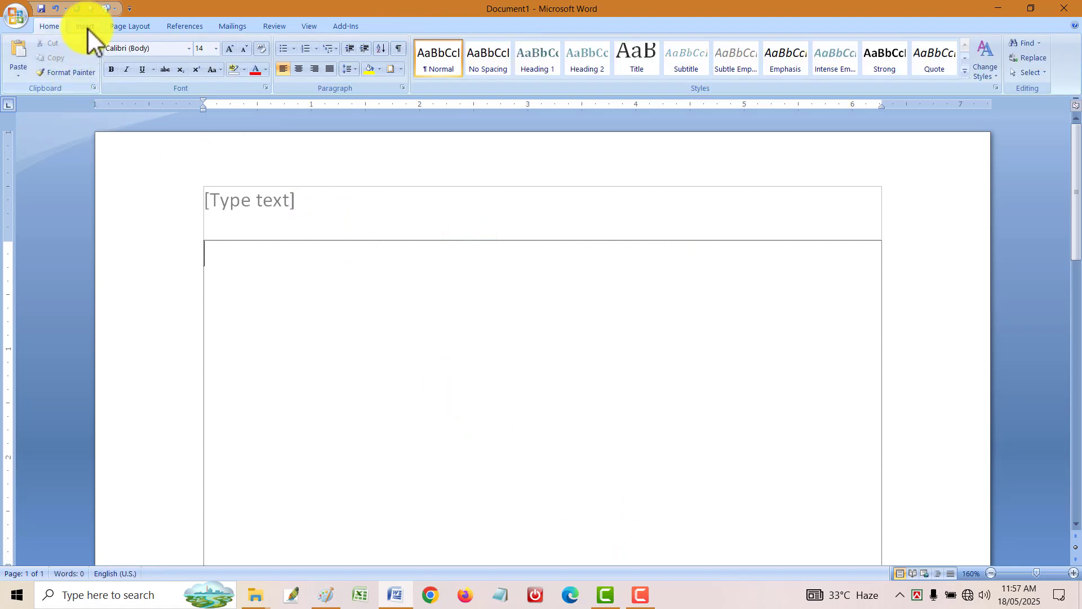
# - Draw a text box shape about 3.5" wide and 1.2" high below the header and delete it
pyautogui.click(85, 26)
pyautogui.click(200, 51)
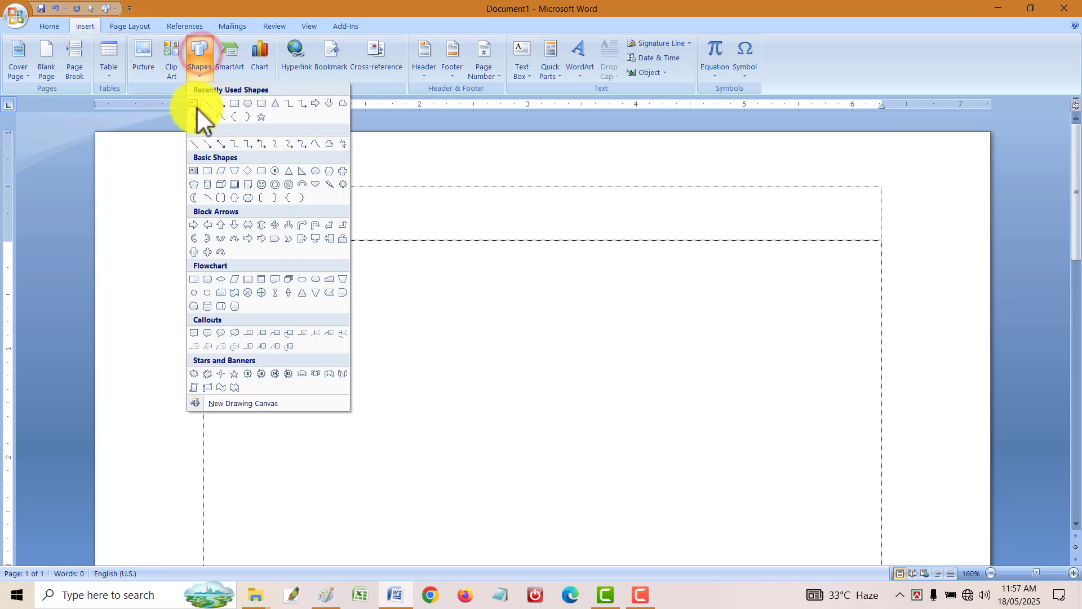
pyautogui.click(194, 106)
pyautogui.moveTo(284, 258); pyautogui.dragTo(668, 388)
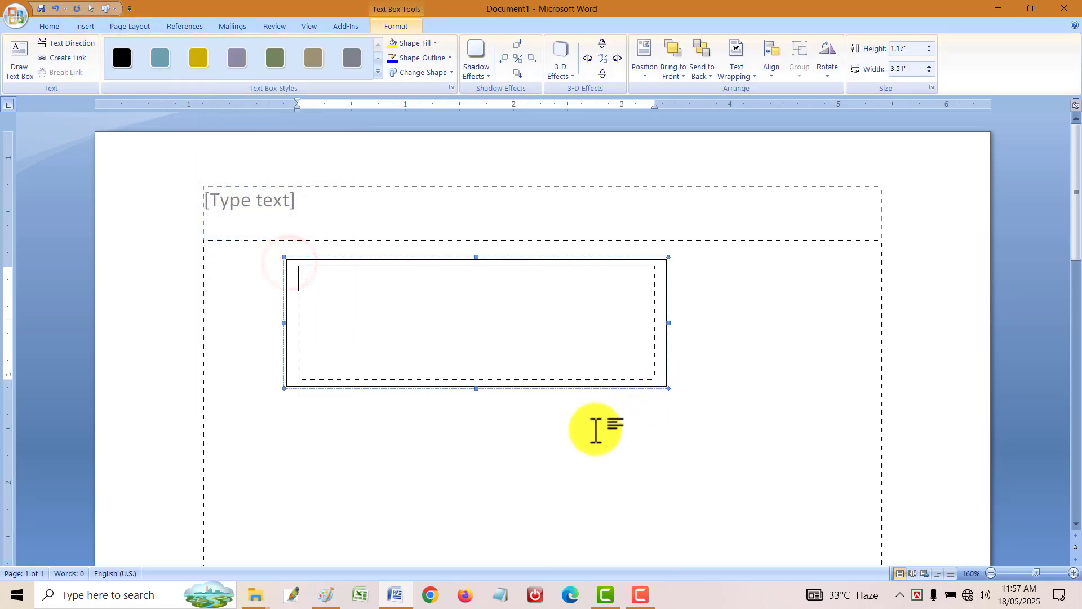
pyautogui.press('Delete')
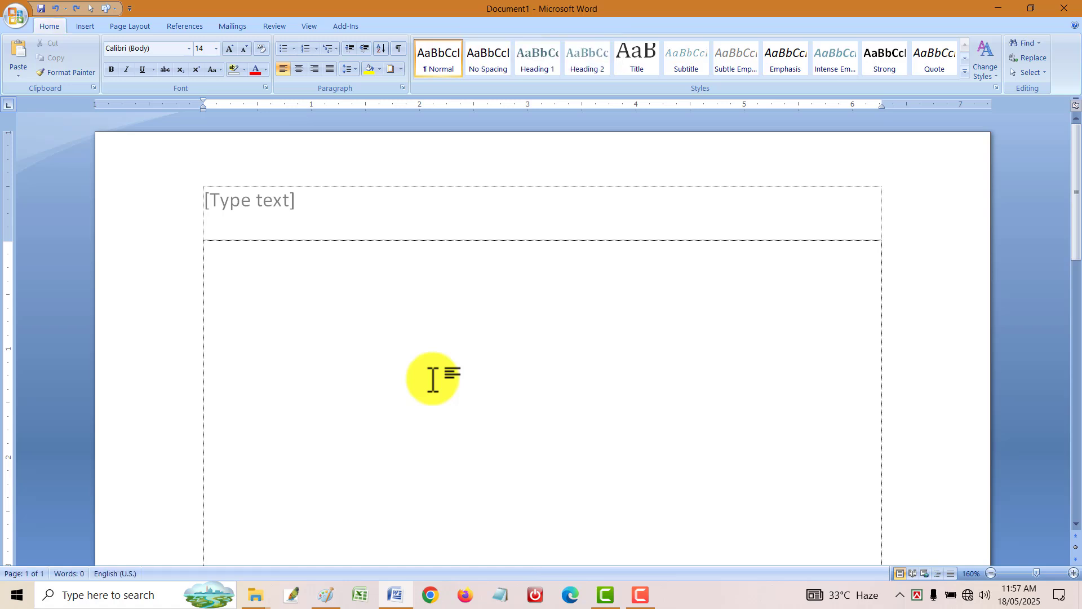
# - Place a default 1" by 1" text box in the middle of the page and delete it
pyautogui.press('alt')
pyautogui.press('alt')
pyautogui.click(432, 378)
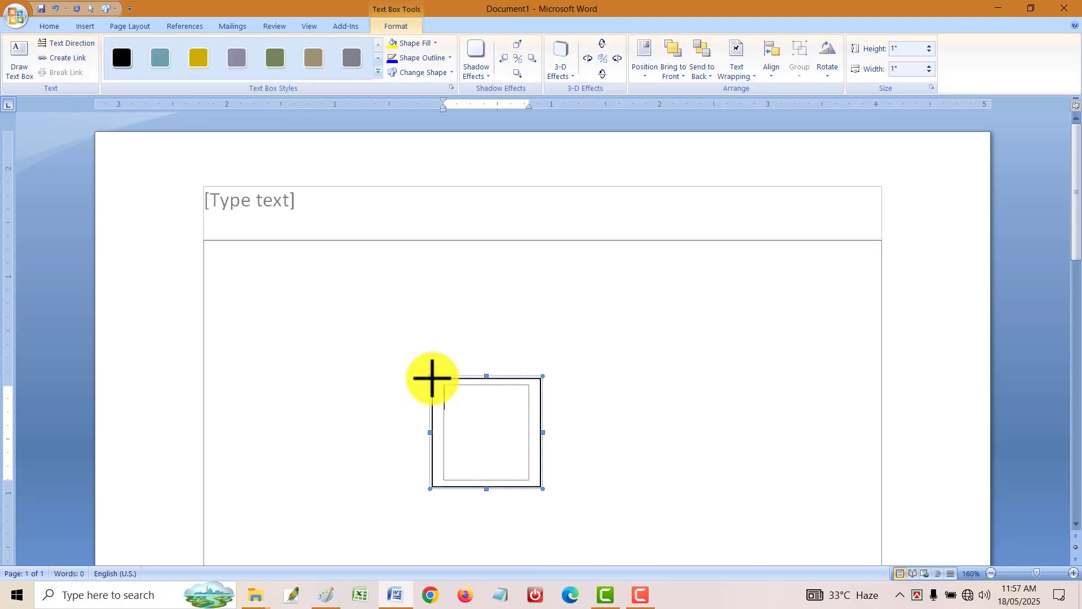
pyautogui.click(616, 345)
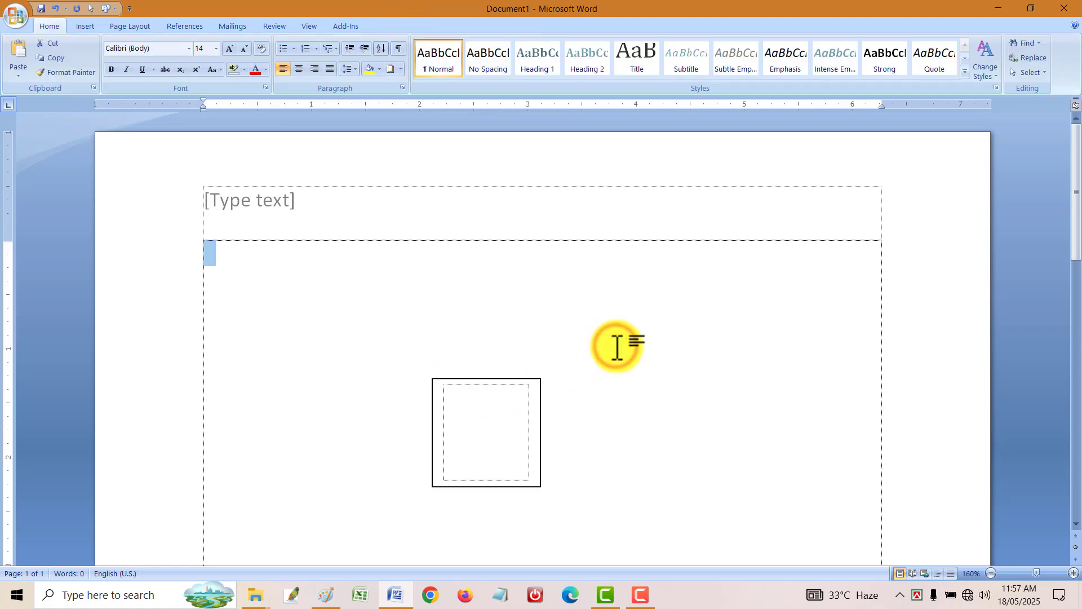
pyautogui.press('Delete')
# - Draw a text box about 4" wide and 1.8" high, enter "fdsdf" in it, and delete the box
pyautogui.press('alt')
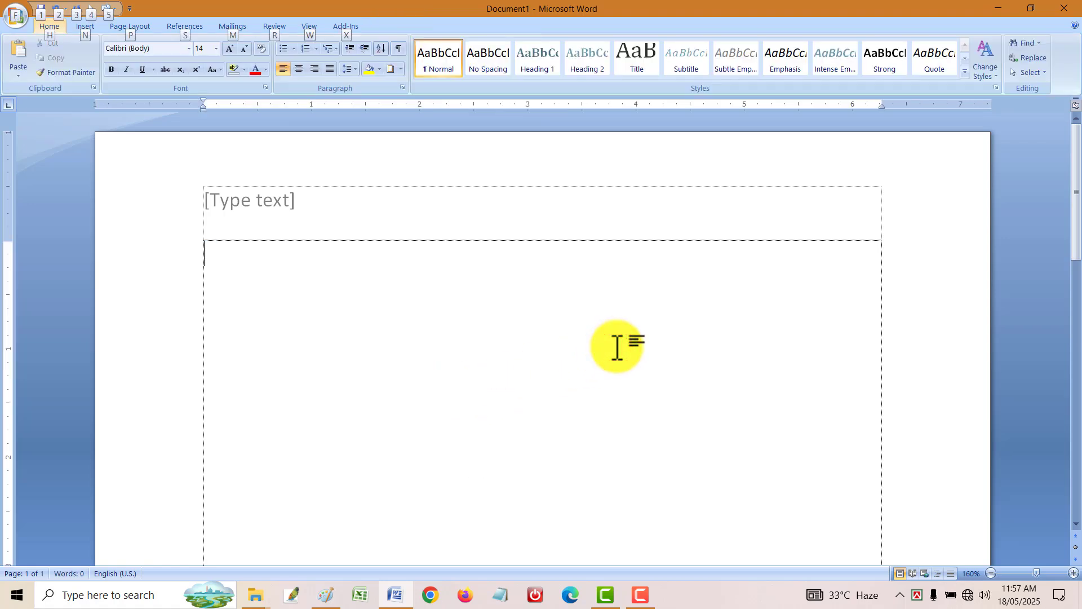
pyautogui.press('i')
pyautogui.press('x')
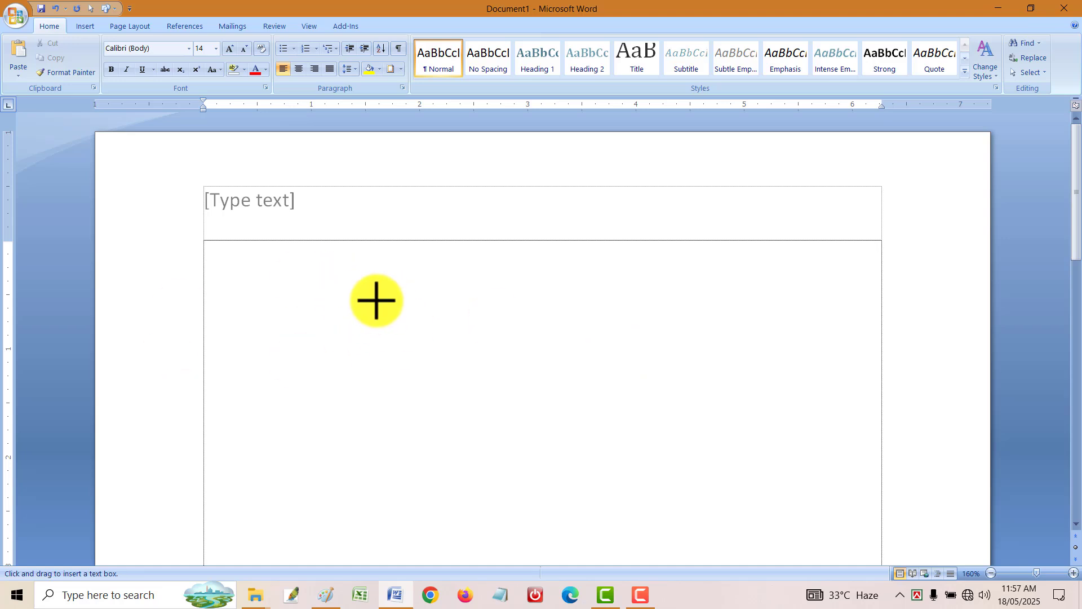
pyautogui.moveTo(360, 298); pyautogui.dragTo(809, 491)
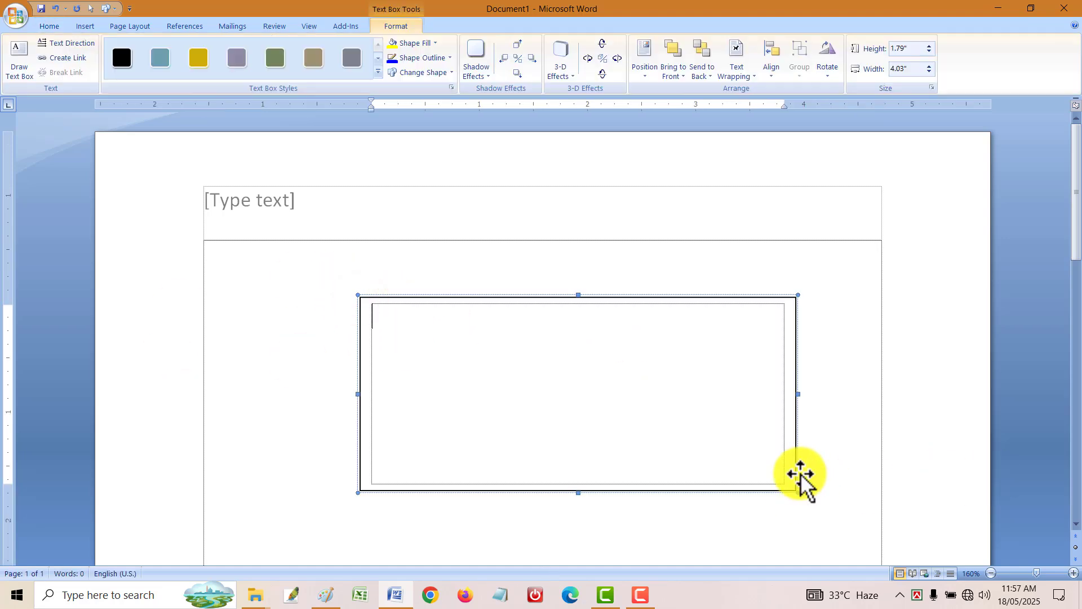
pyautogui.write('fdsdf')
pyautogui.hotkey('ctrl', 'a')
pyautogui.press('Escape')
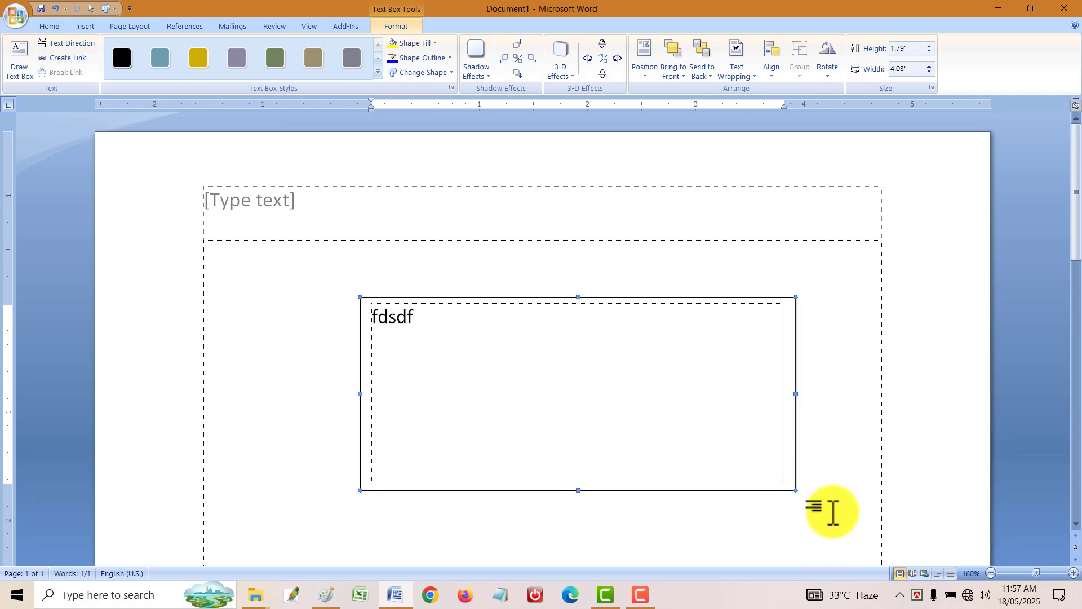
pyautogui.press('Delete')
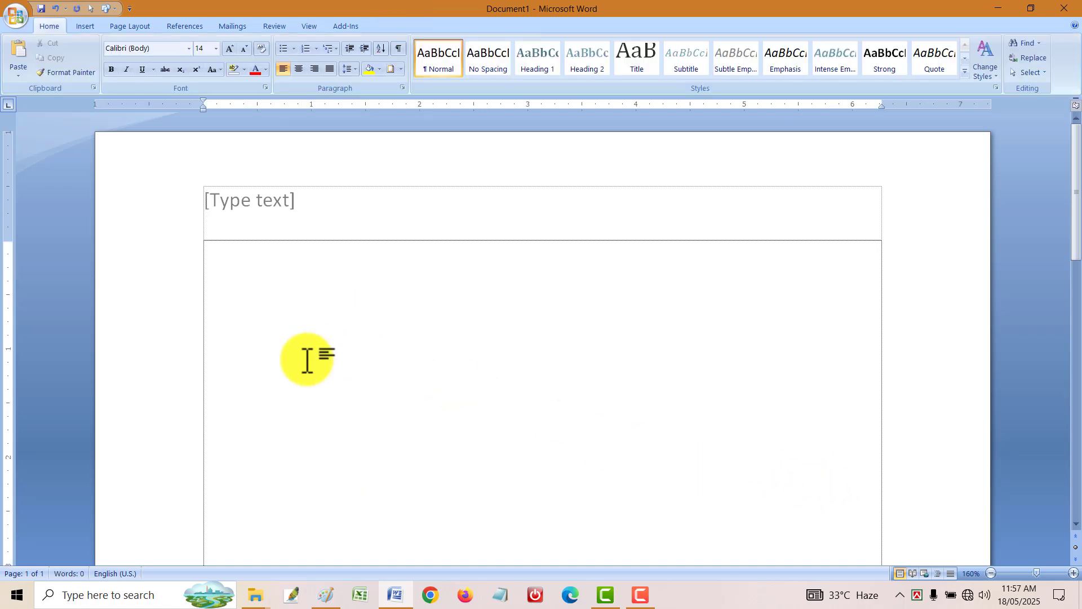
# - Enter "sjflsdkfj" in the document body and convert that text into a drawn text box
pyautogui.write('sjflsdkfj')
pyautogui.hotkey('ctrl', 'a')
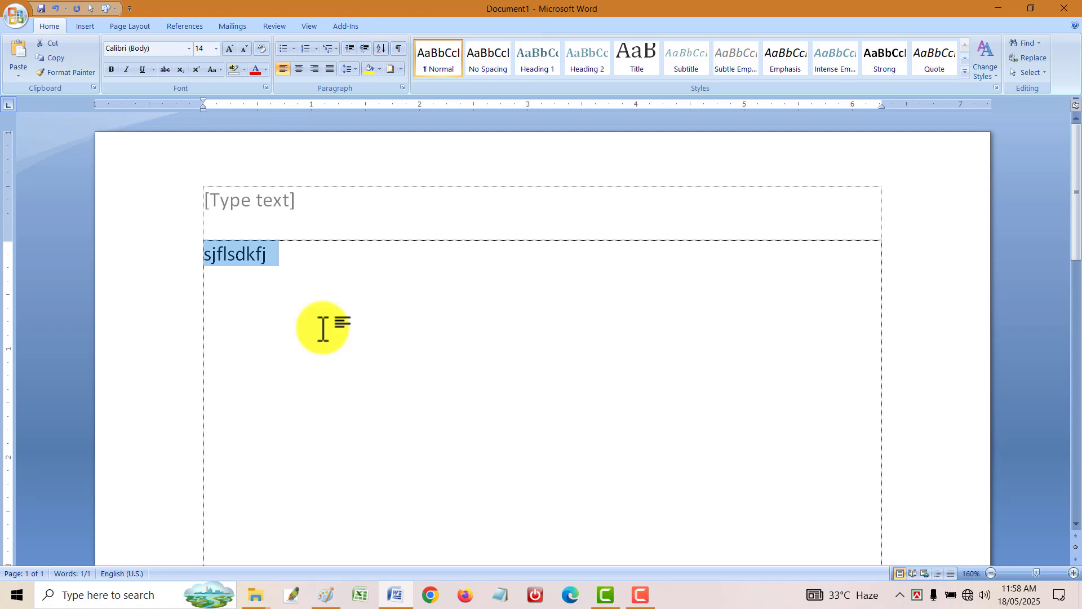
pyautogui.hotkey('alt', 'n')
pyautogui.press('x')
pyautogui.press('d')
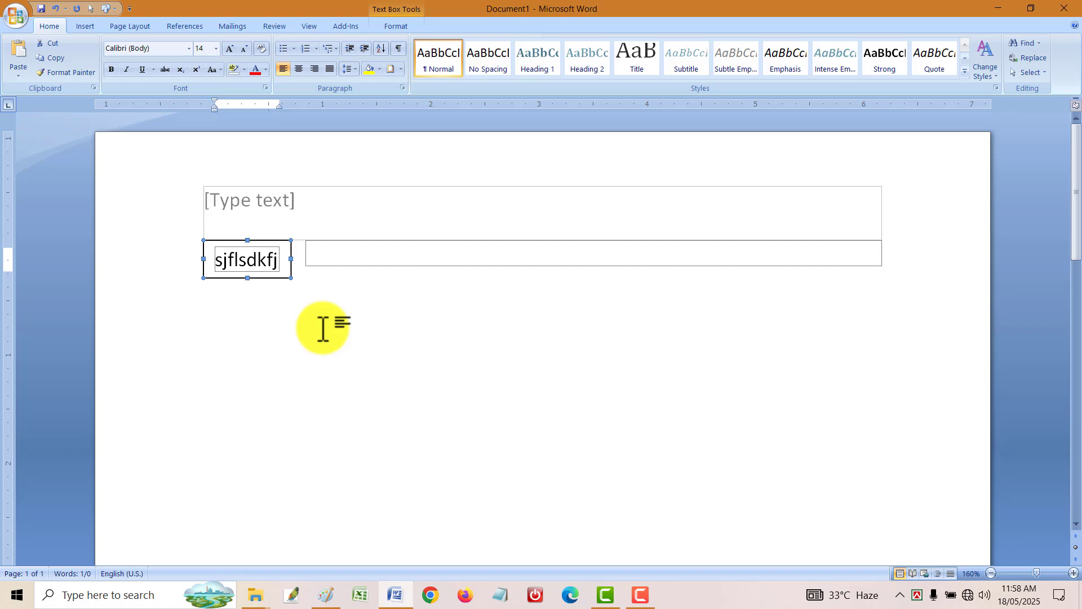
# - Change the "sjflsdkfj" text box's layout so that body text does not wrap around it
pyautogui.hotkey('shift', 'F10')
pyautogui.moveTo(309, 312)
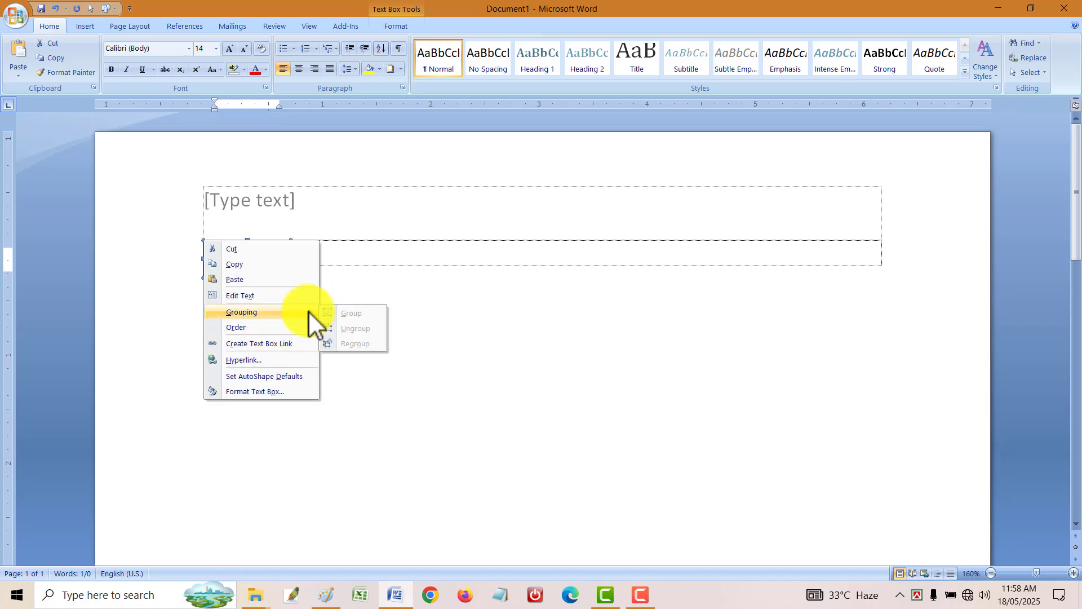
pyautogui.click(275, 391)
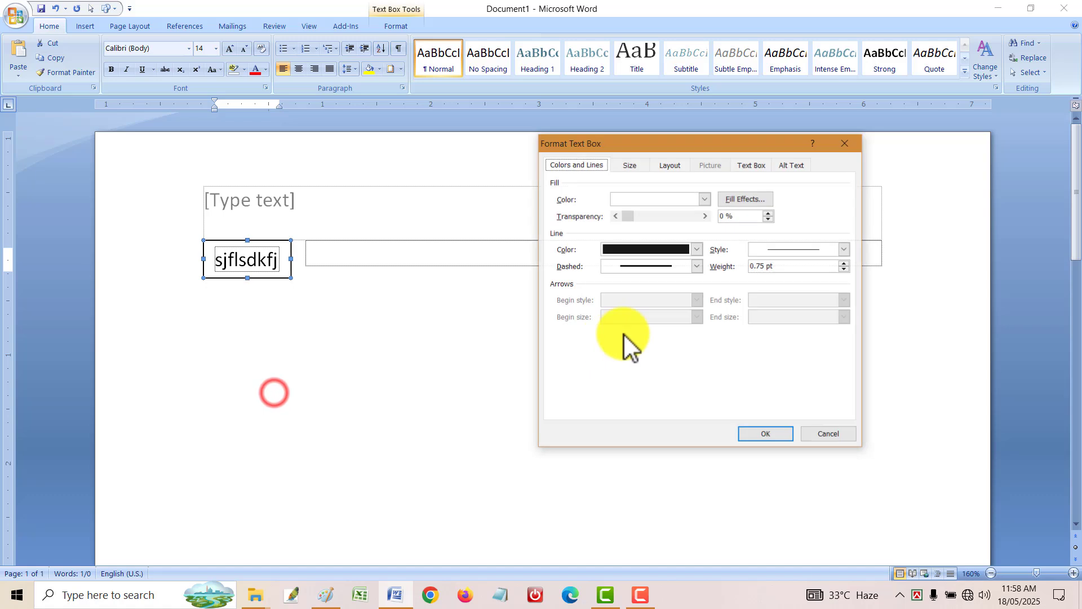
pyautogui.click(668, 164)
pyautogui.doubleClick(758, 213)
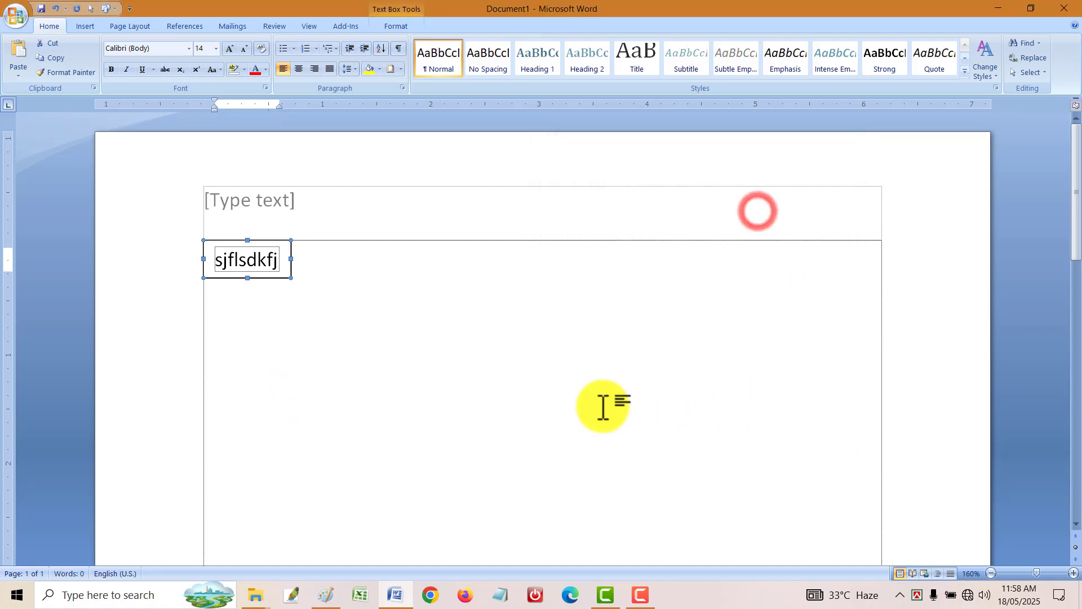
# - Move the "sjflsdkfj" text box to the upper middle of the page and paste three copies of it
pyautogui.click(470, 326)
pyautogui.click(290, 276)
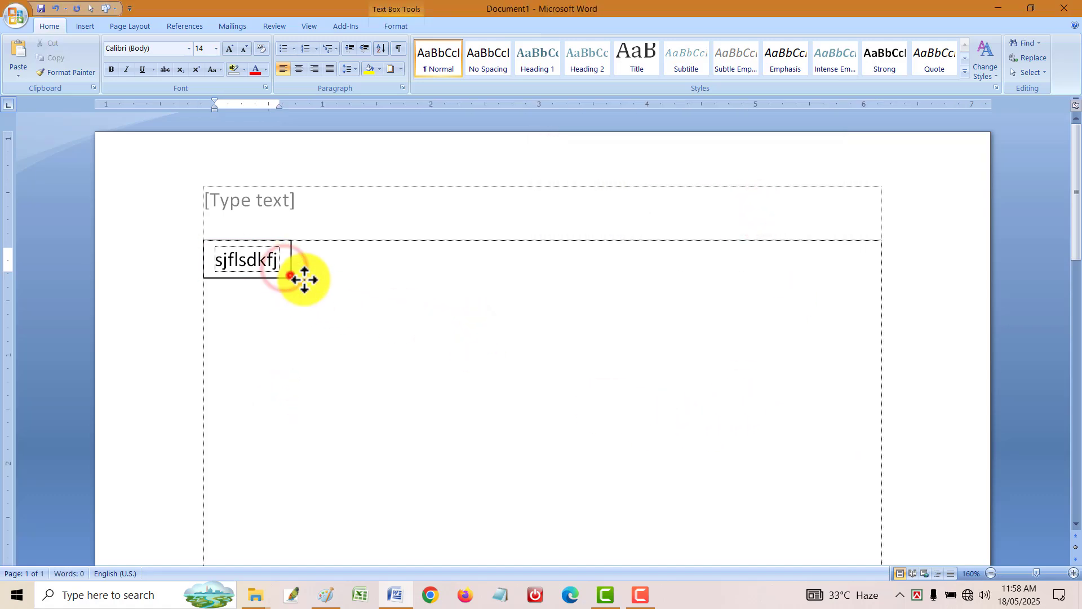
pyautogui.moveTo(291, 275); pyautogui.dragTo(561, 349)
pyautogui.hotkey('ctrl', 'c')
pyautogui.hotkey('ctrl', 'v')
pyautogui.hotkey('ctrl', 'v')
pyautogui.hotkey('ctrl', 'v')
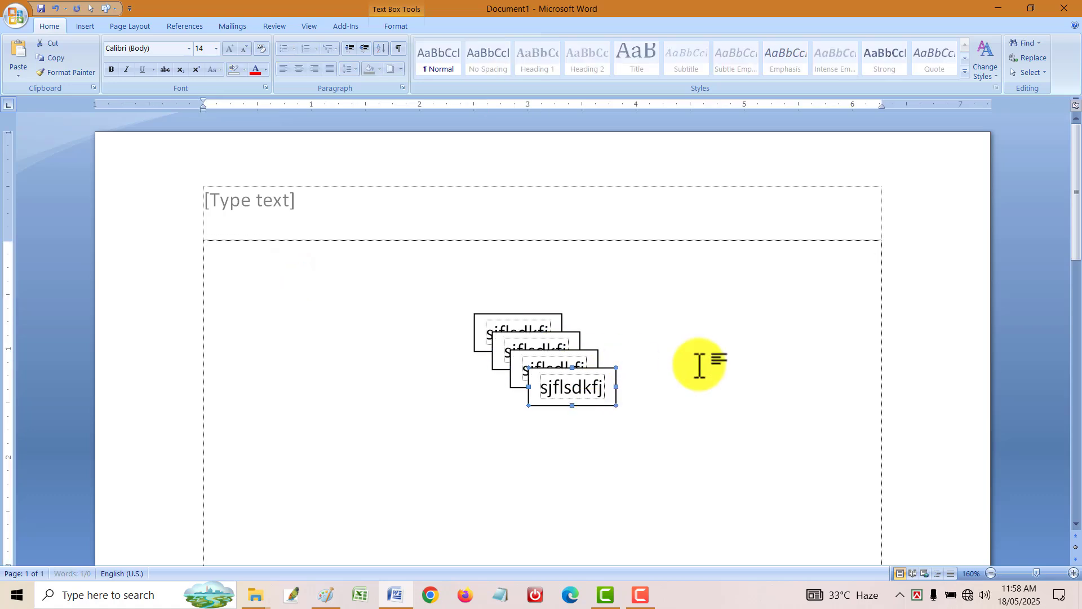
# - Delete the whole body content, including all four "sjflsdkfj" text boxes
pyautogui.click(690, 368)
pyautogui.hotkey('ctrl', 'a')
pyautogui.press('Delete')
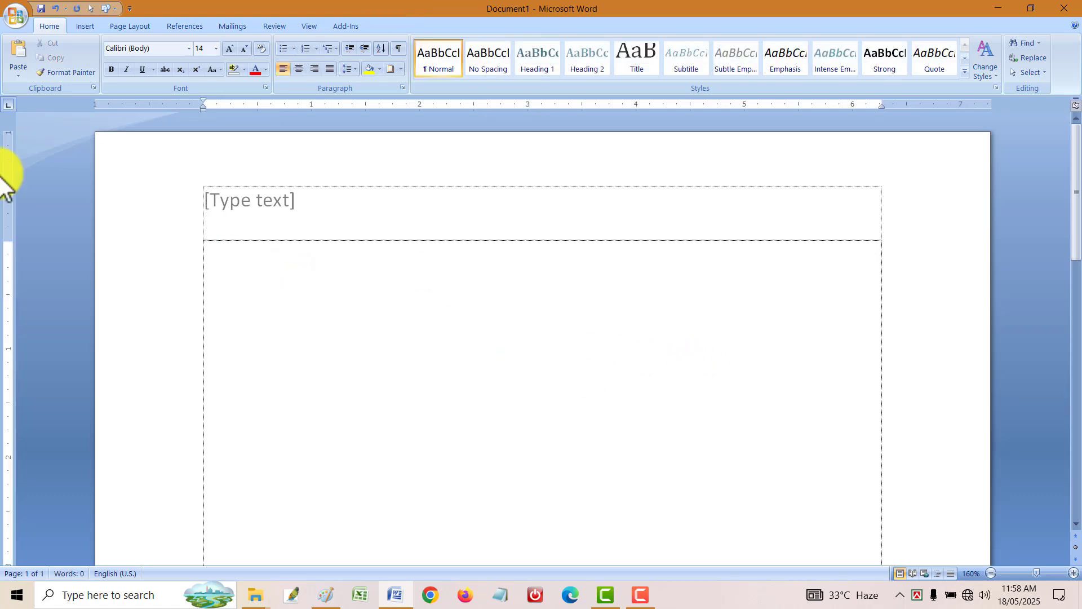
# - Examine the Quick Parts options, including Document Property, Field and Building Blocks Organizer
pyautogui.click(83, 25)
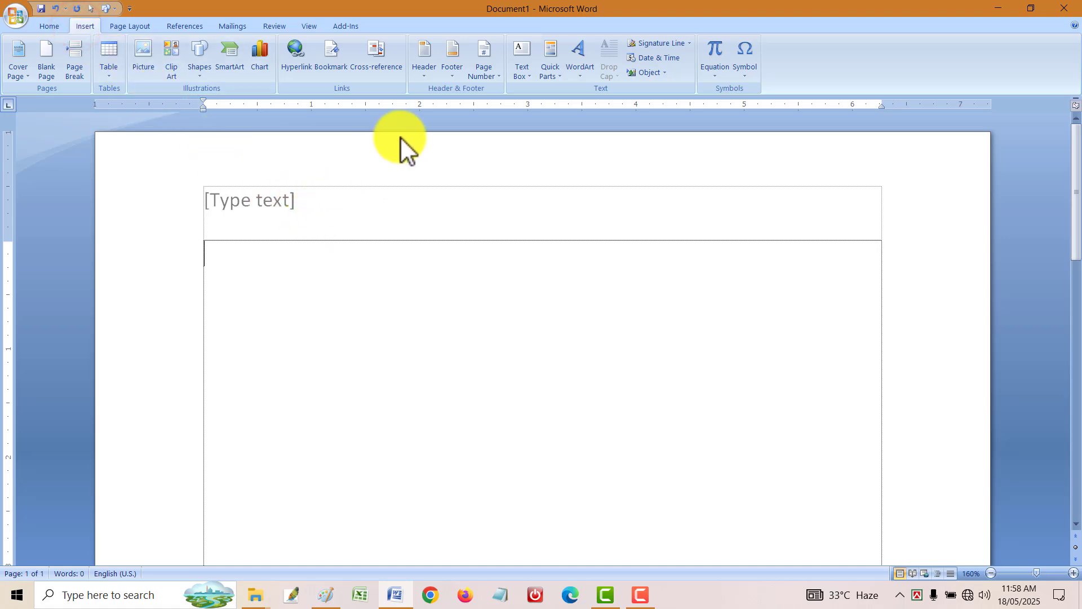
pyautogui.click(556, 69)
pyautogui.moveTo(558, 92)
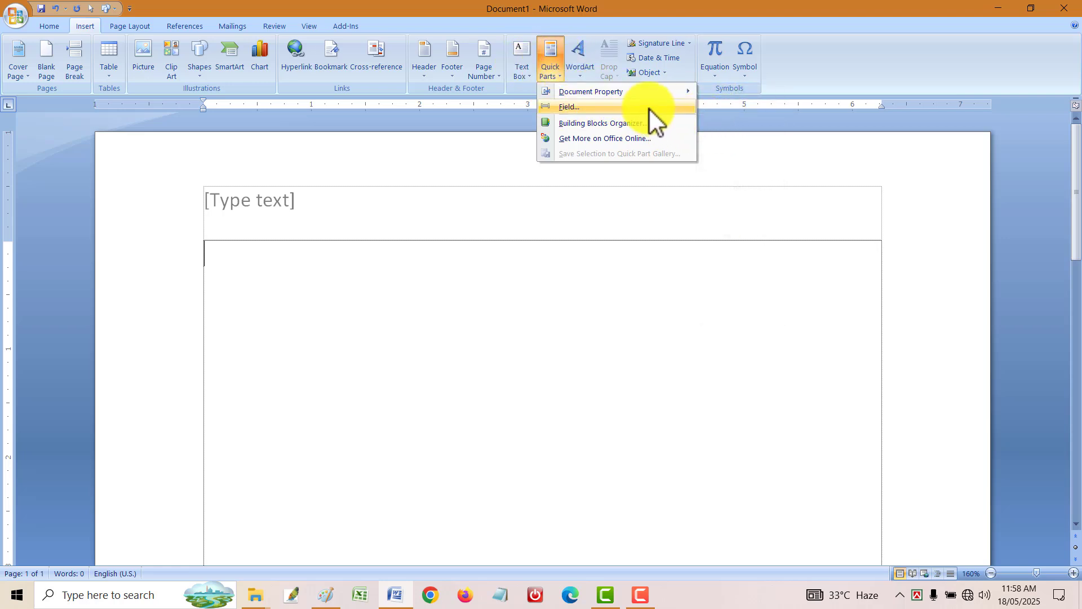
pyautogui.click(560, 276)
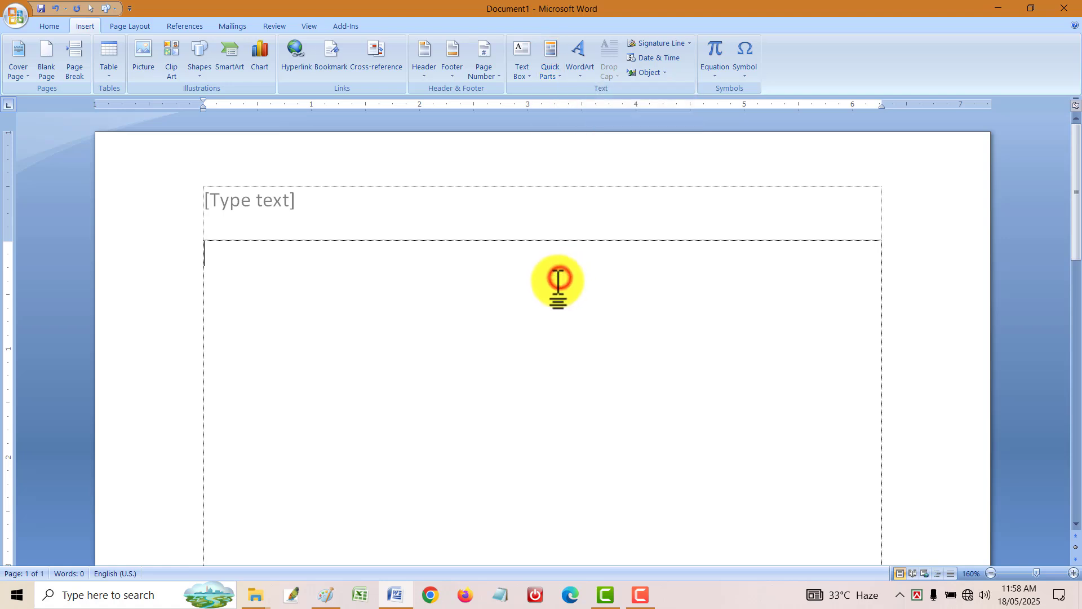
pyautogui.click(554, 65)
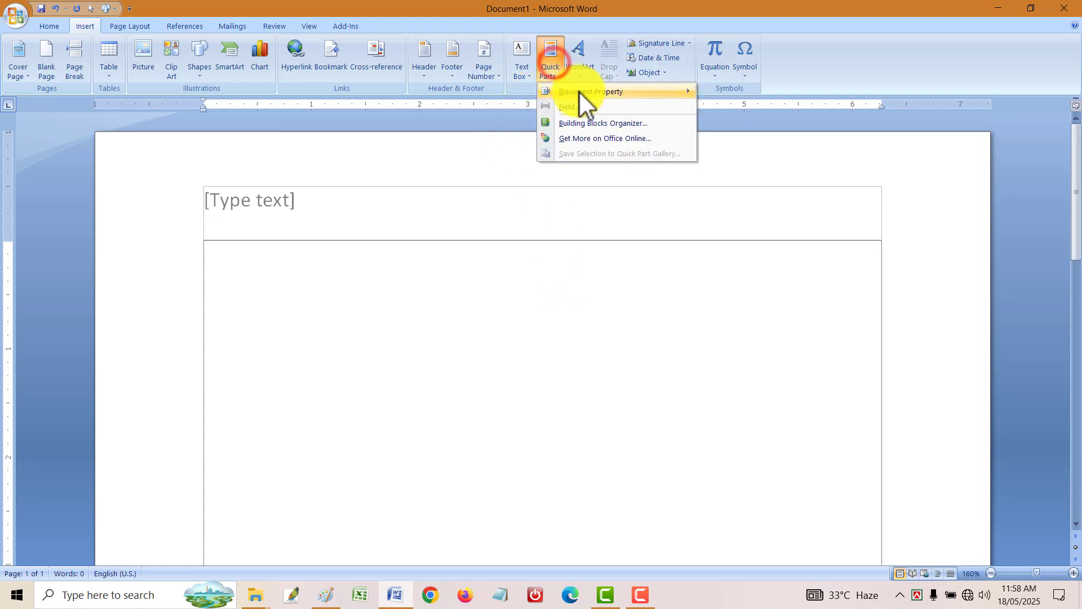
pyautogui.moveTo(587, 91)
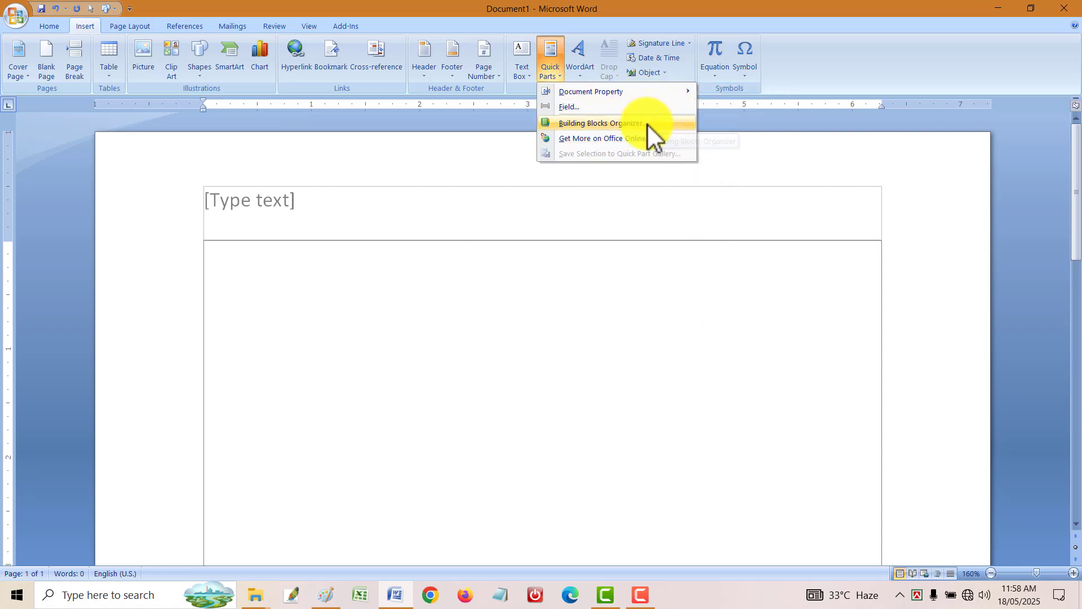
pyautogui.click(497, 313)
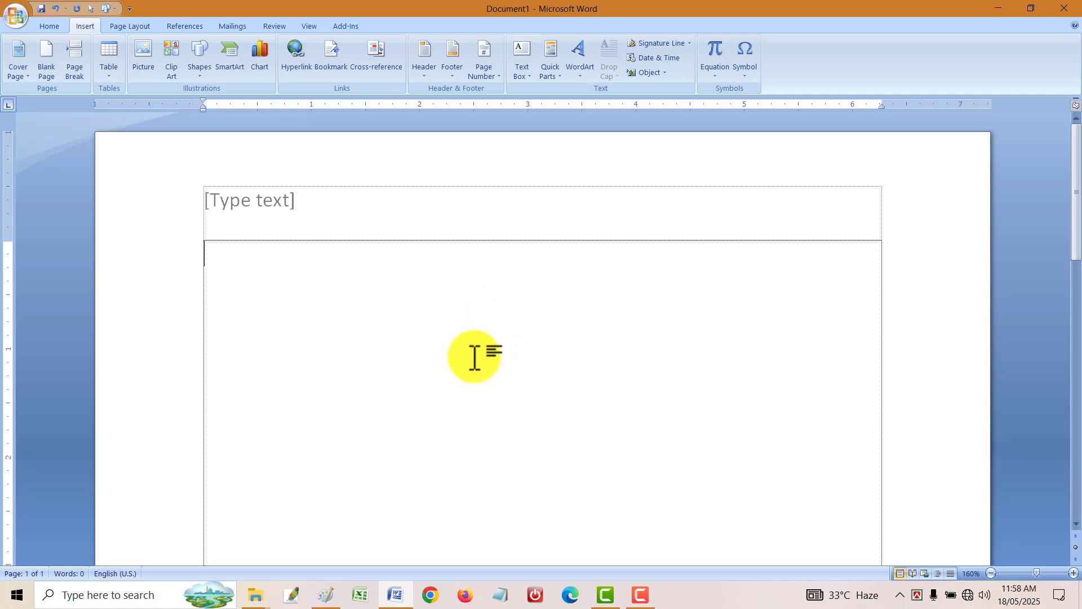
pyautogui.click(550, 72)
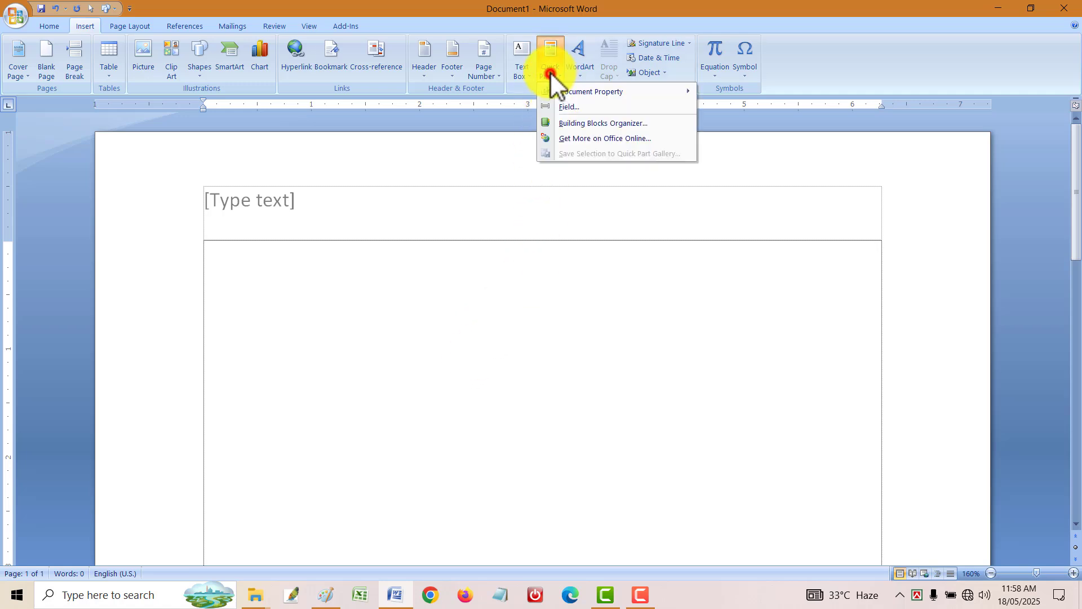
# - Insert a WordArt in the wavy light-blue 3-D style with its placeholder text and widen it to about 3.6"
pyautogui.click(581, 67)
pyautogui.click(474, 398)
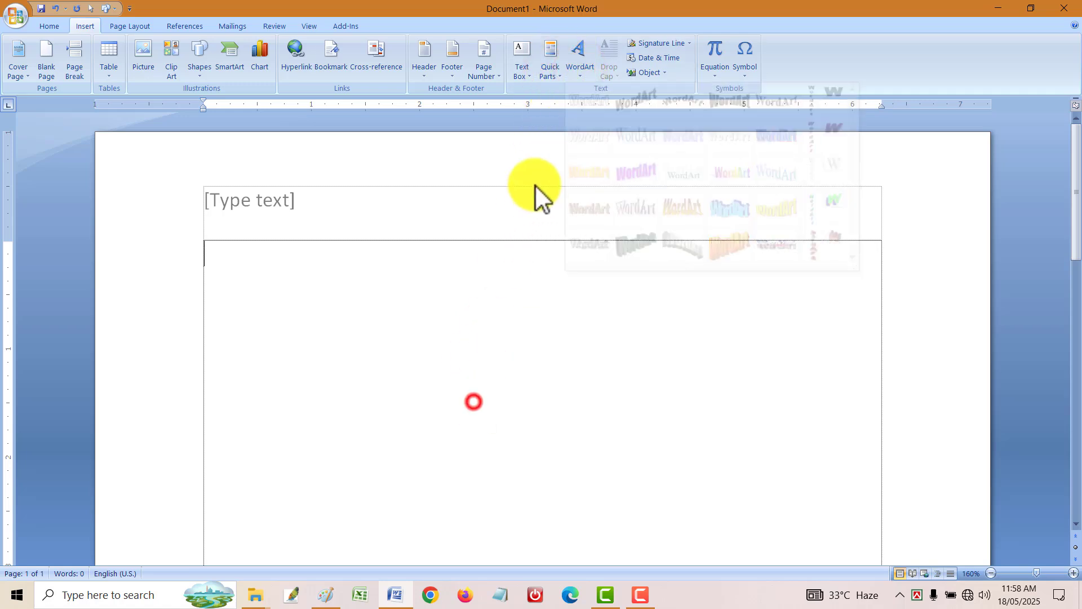
pyautogui.click(582, 66)
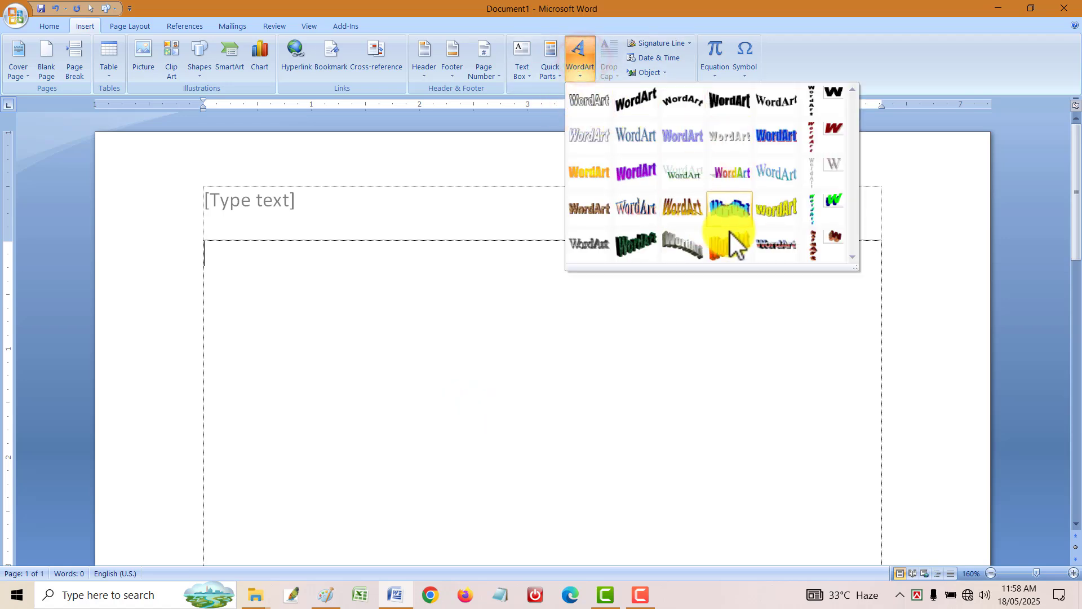
pyautogui.click(738, 198)
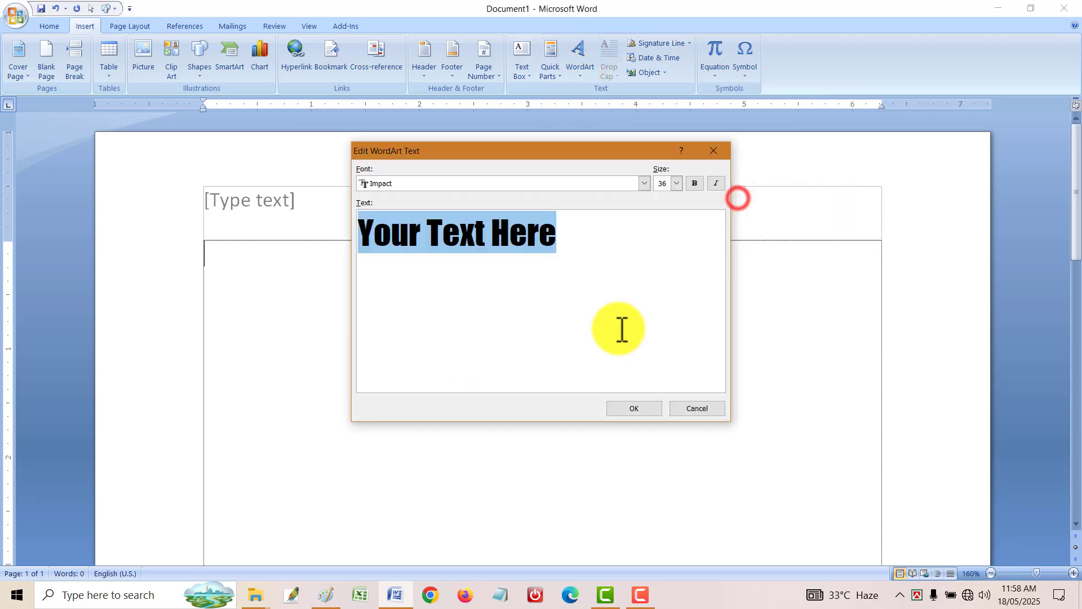
pyautogui.click(644, 408)
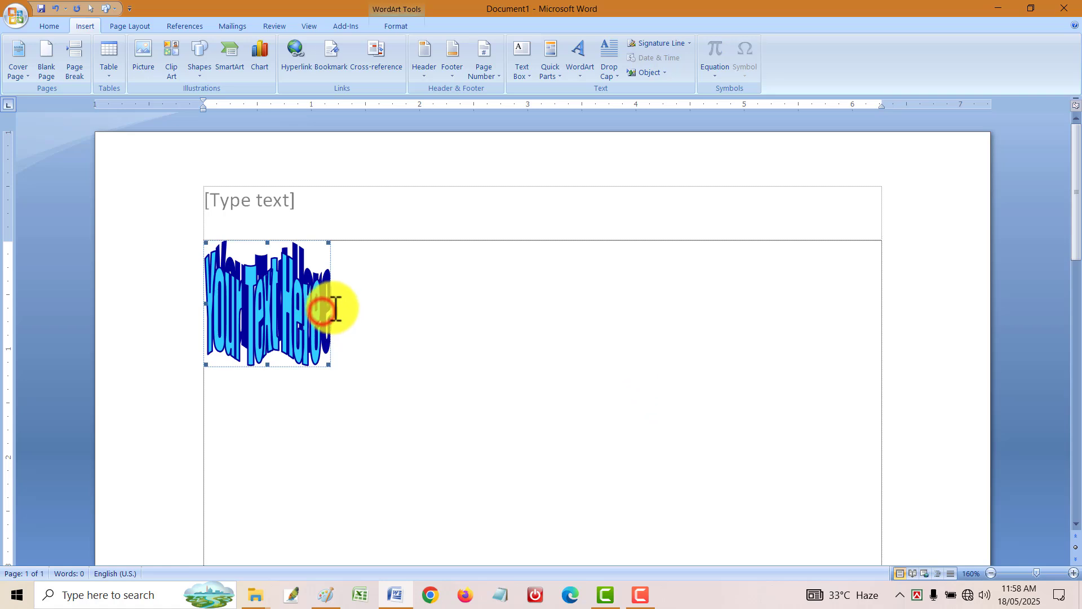
pyautogui.moveTo(328, 303); pyautogui.dragTo(607, 304)
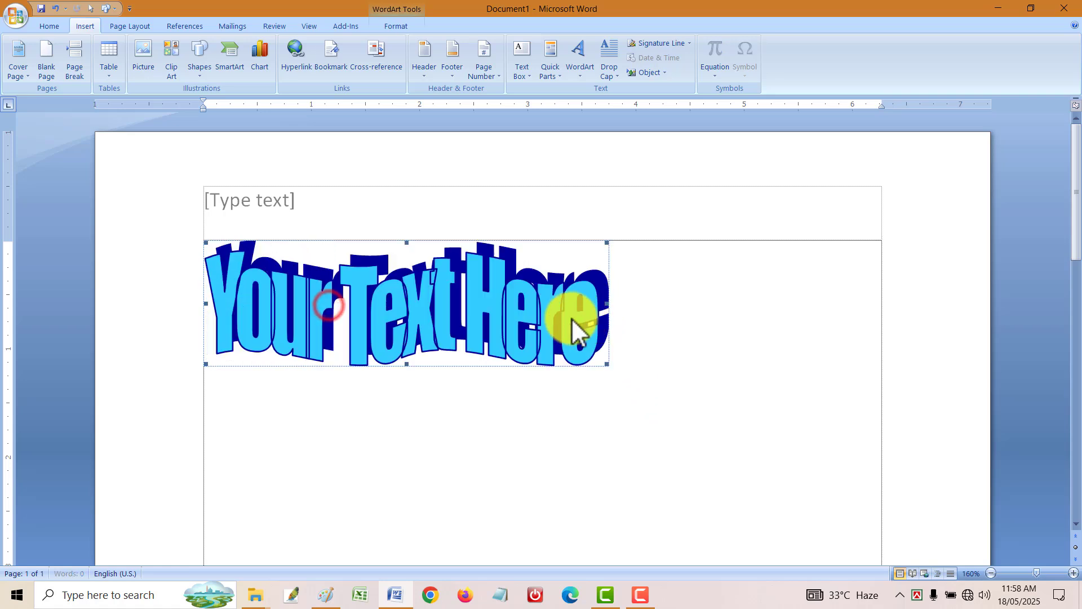
# - Replace the WordArt's placeholder text with "Be My Friend"
pyautogui.rightClick(481, 280)
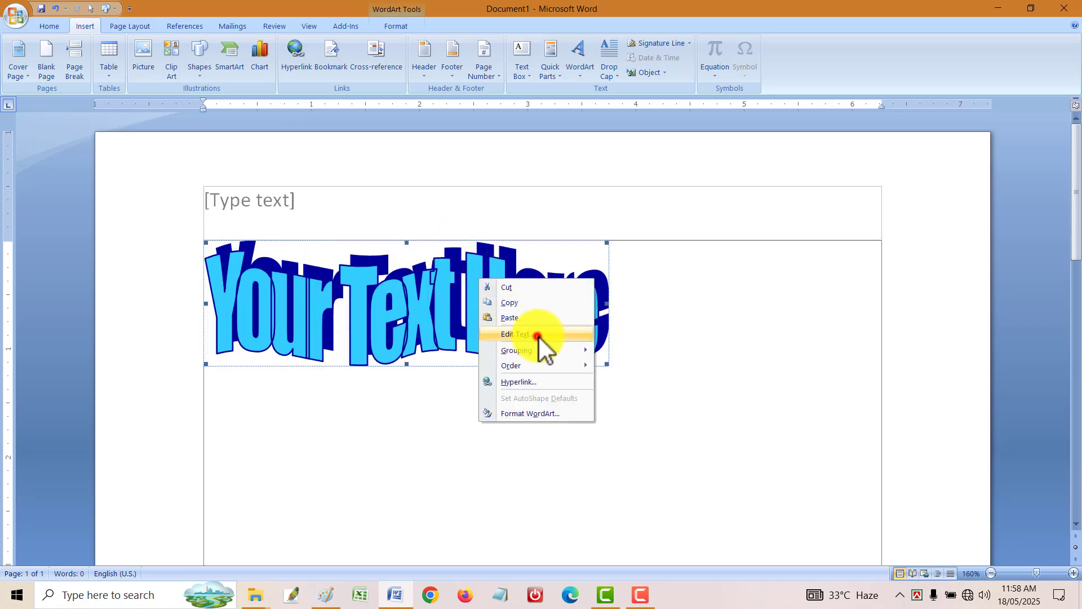
pyautogui.click(538, 335)
pyautogui.click(627, 269)
pyautogui.doubleClick(628, 268)
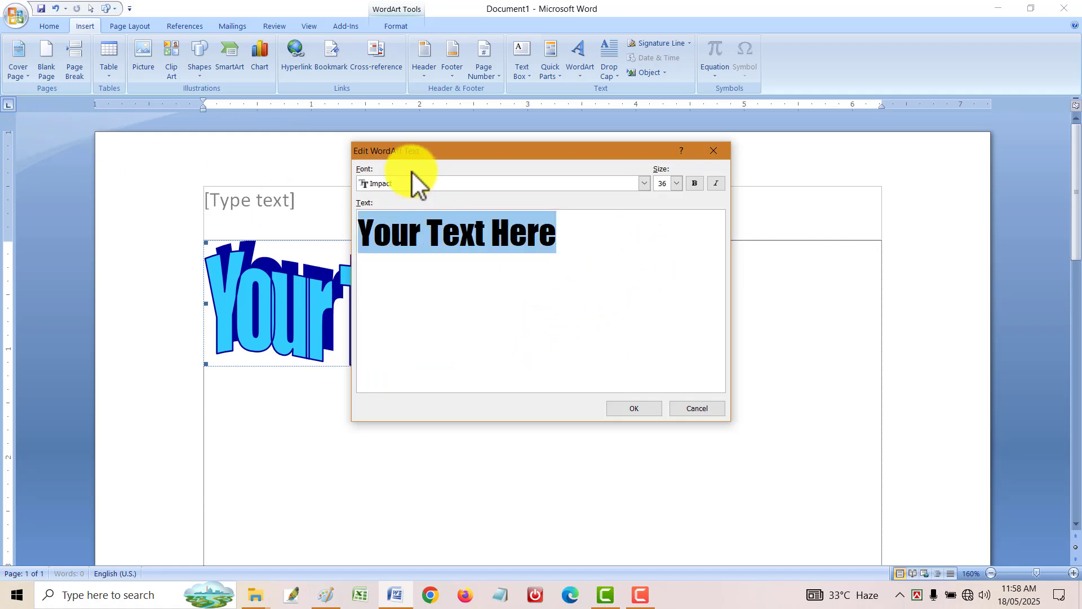
pyautogui.write('Be')
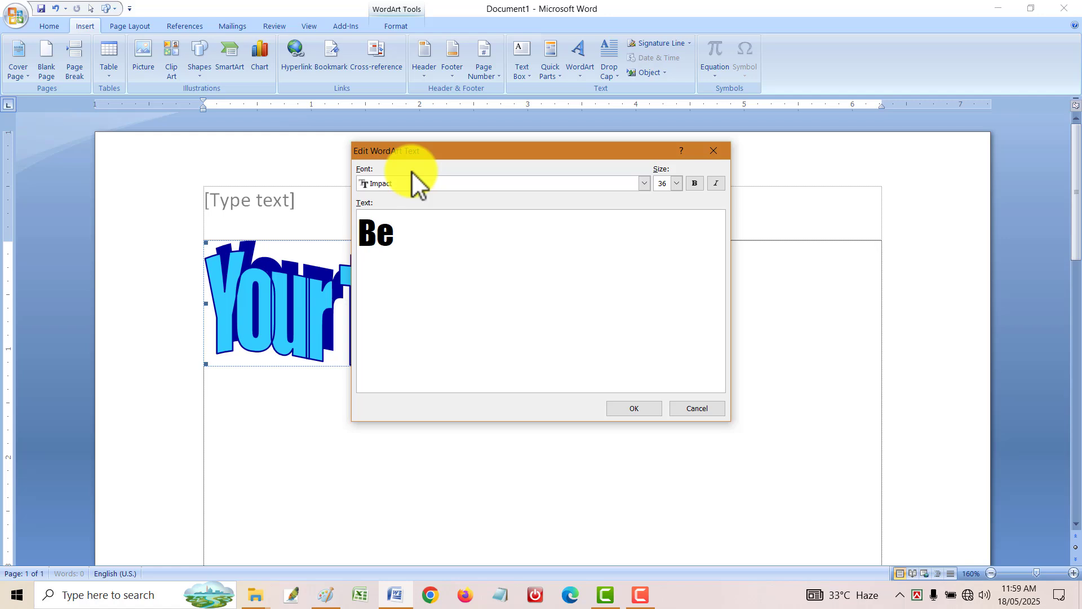
pyautogui.write(' My Fried')
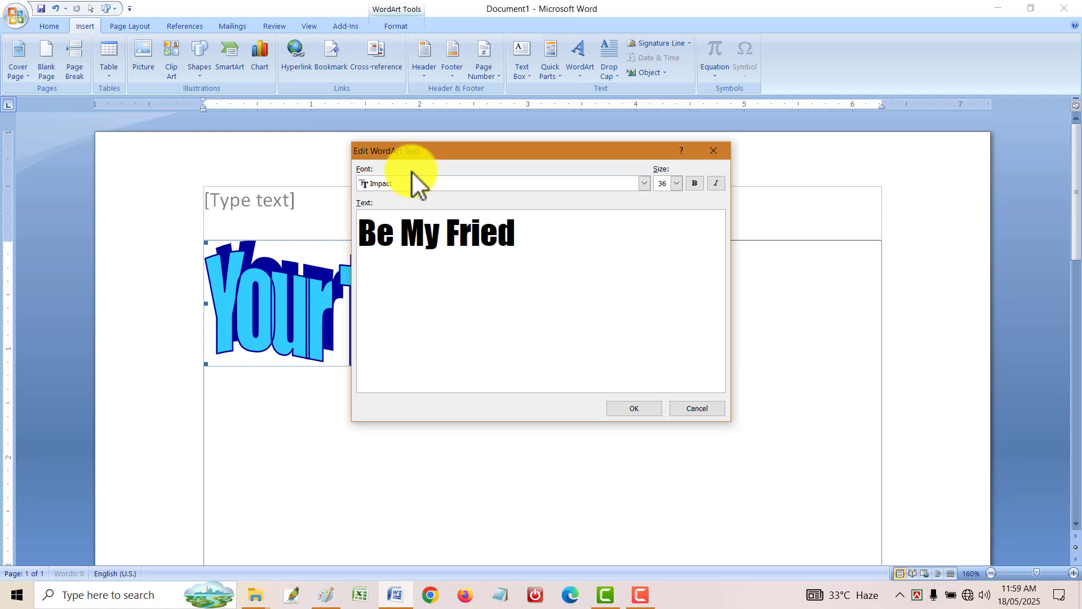
pyautogui.press('BackSpace')
pyautogui.write('nd')
pyautogui.press('Return')
pyautogui.click(635, 407)
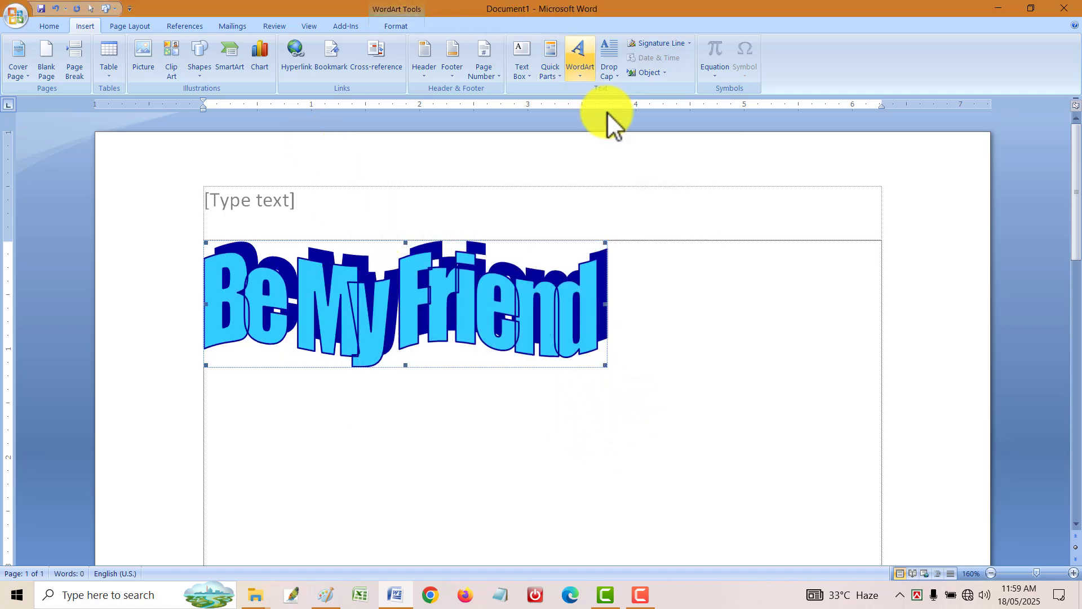
# - Insert an orange-yellow WordArt with the placeholder text and restyle it to blue letters with a dark red shadow
pyautogui.click(580, 62)
pyautogui.click(591, 174)
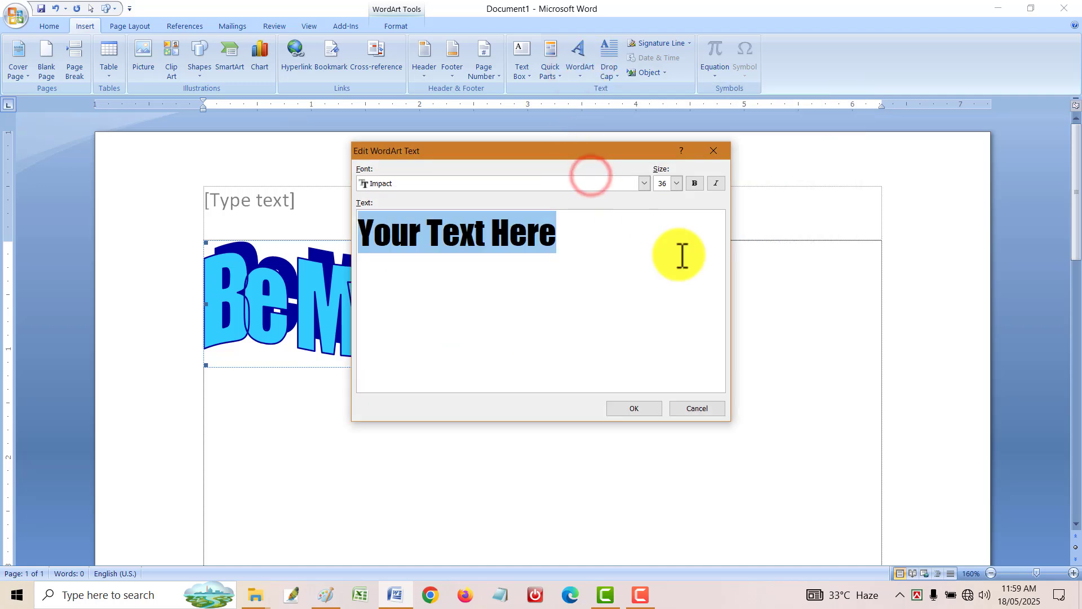
pyautogui.click(644, 407)
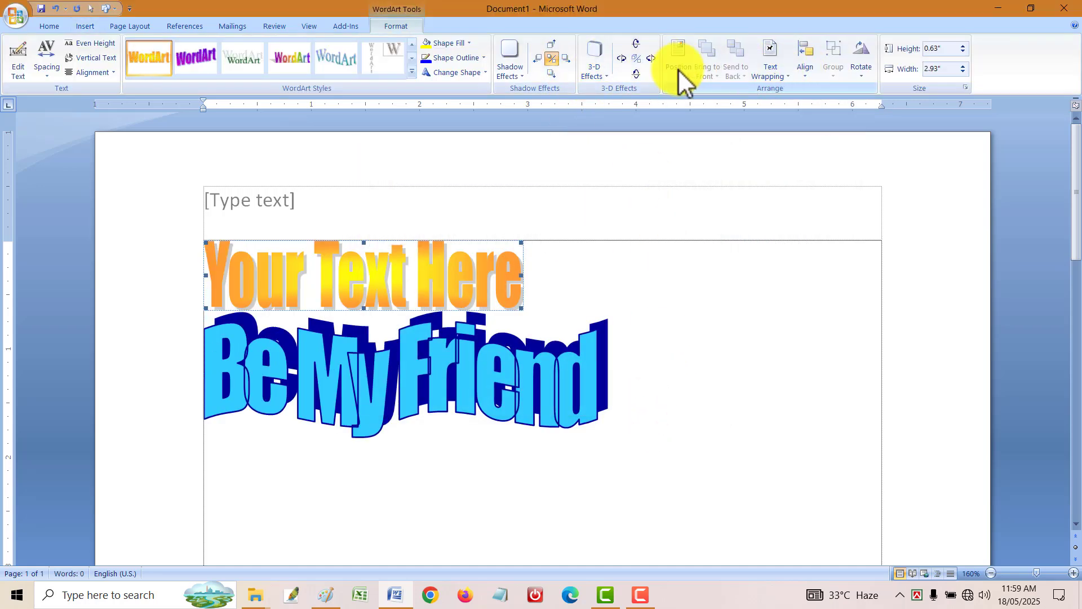
pyautogui.click(413, 73)
pyautogui.click(350, 101)
pyautogui.click(201, 134)
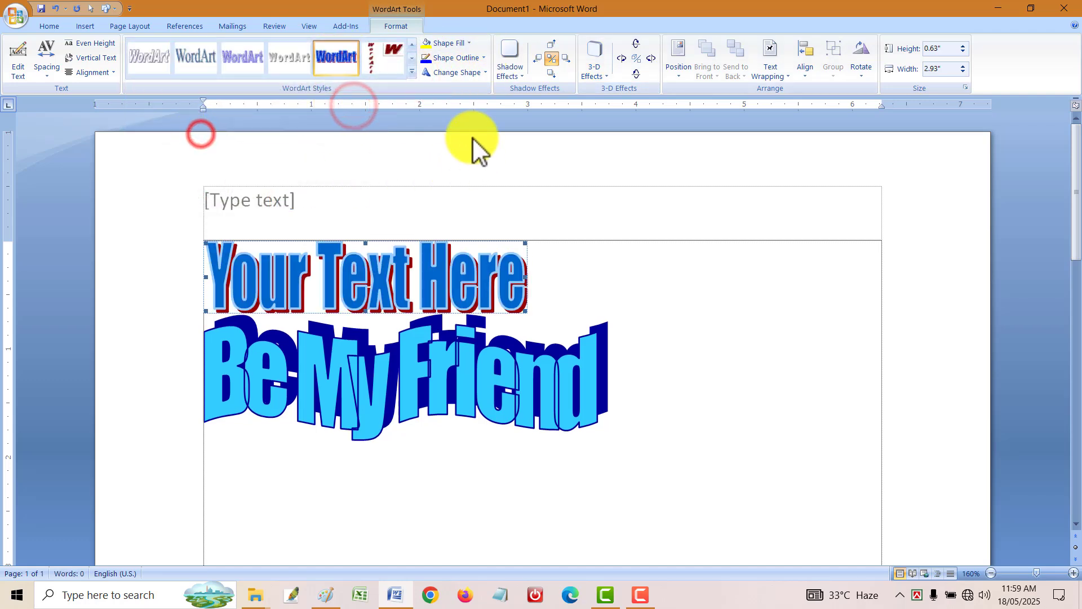
pyautogui.click(468, 73)
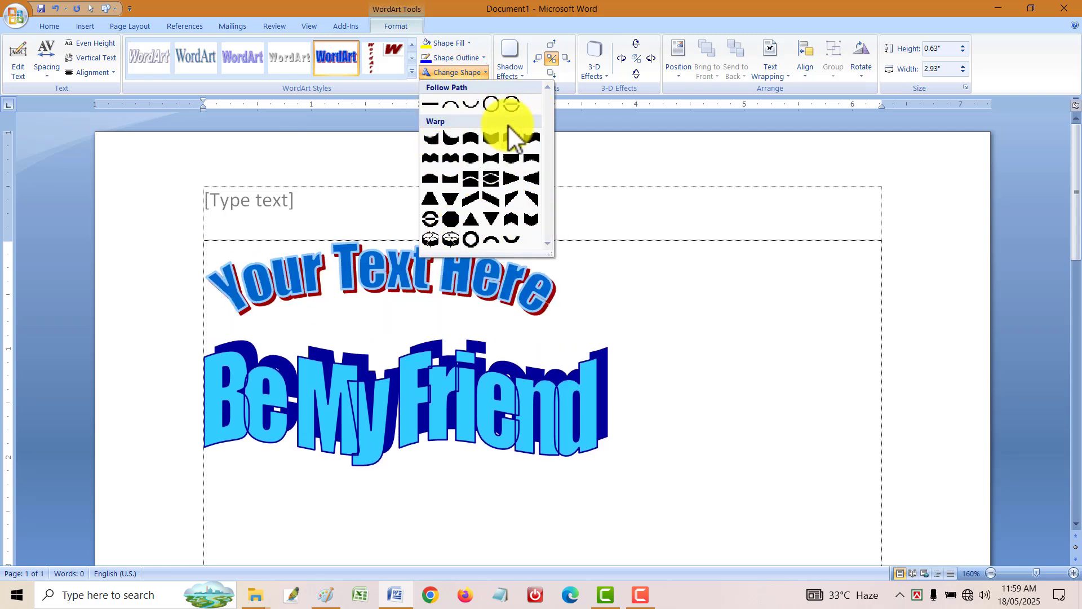
pyautogui.click(465, 43)
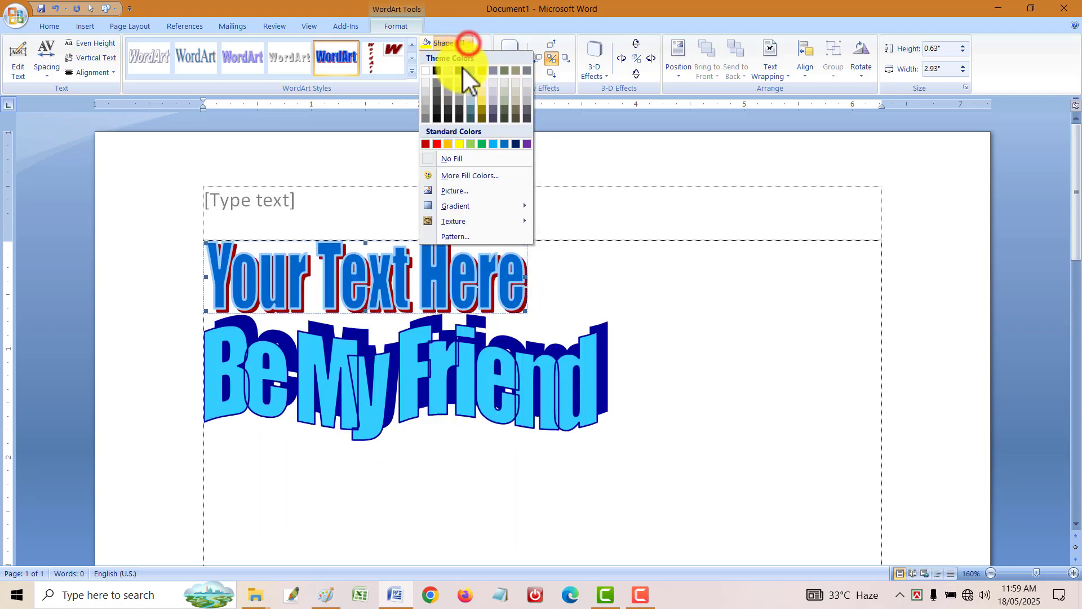
pyautogui.click(599, 398)
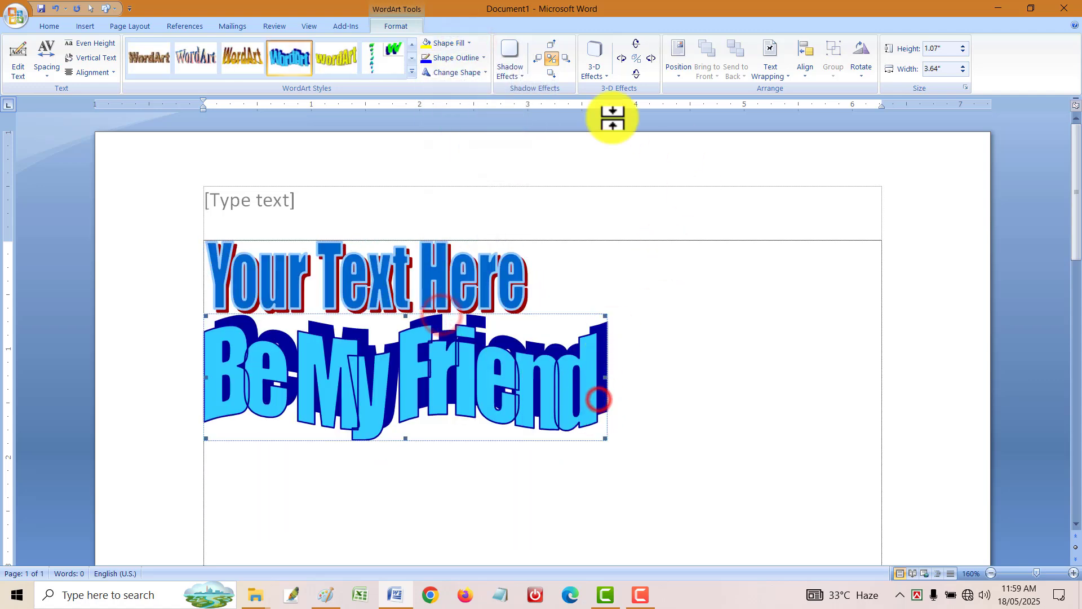
# - Delete both WordArt objects from the page
pyautogui.click(679, 397)
pyautogui.hotkey('ctrl', 'a')
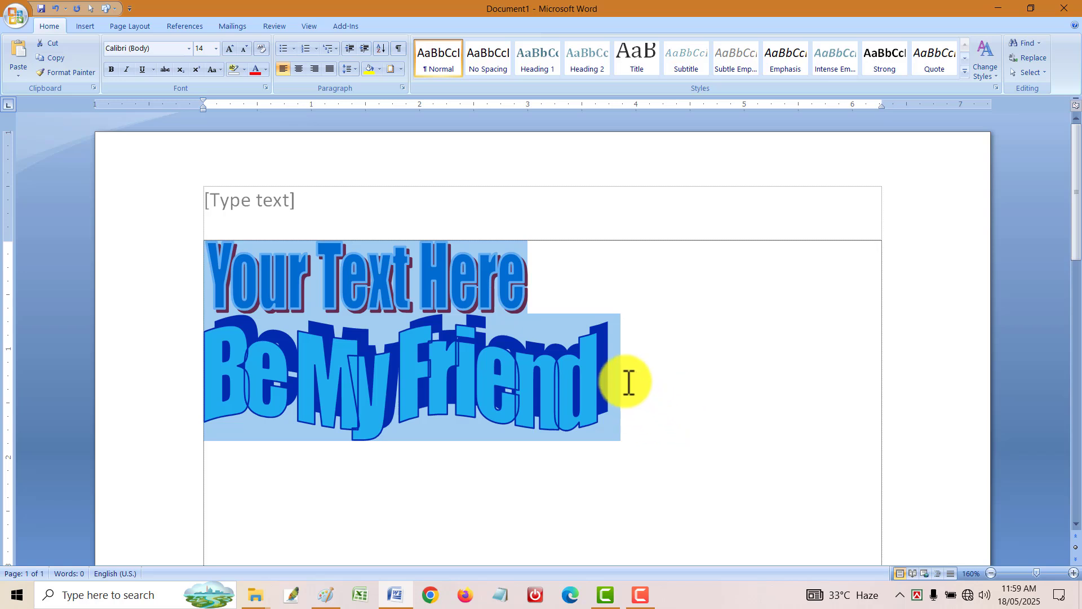
pyautogui.press('Delete')
pyautogui.click(82, 25)
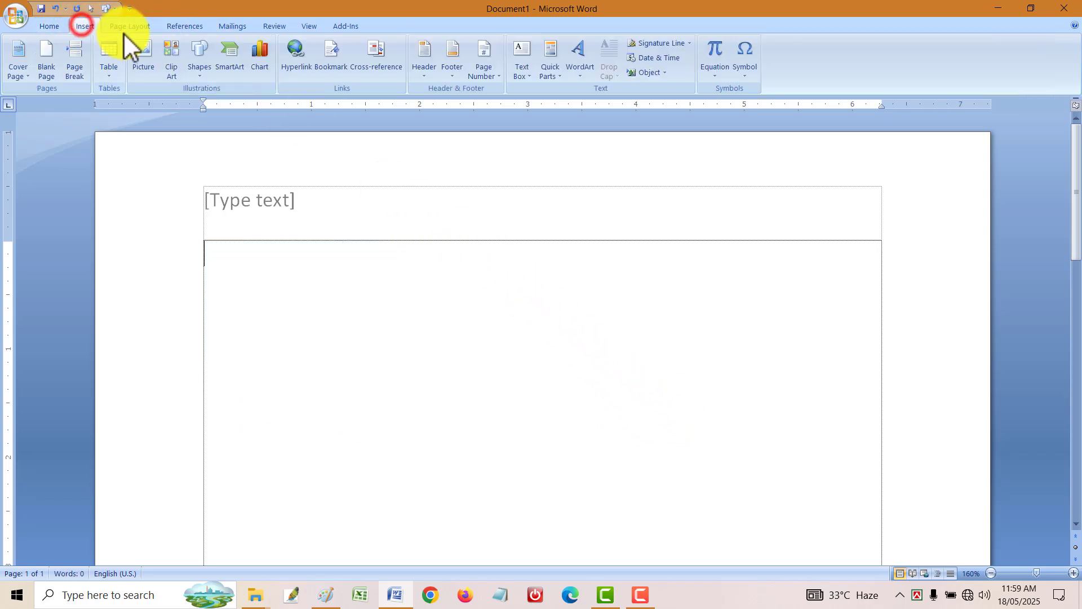
pyautogui.click(124, 28)
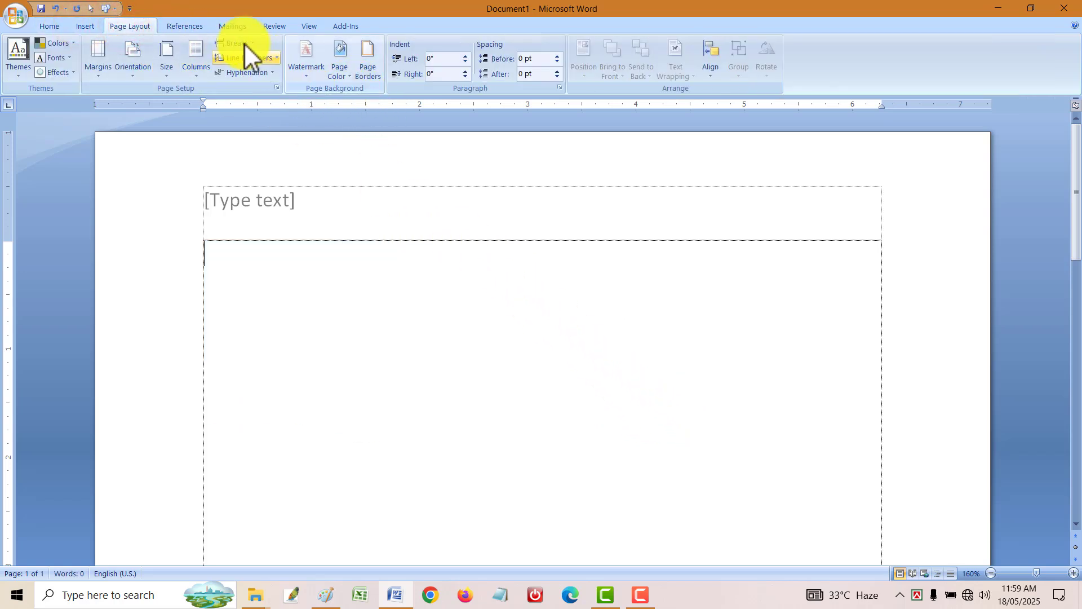
pyautogui.click(204, 25)
pyautogui.click(240, 27)
pyautogui.click(169, 29)
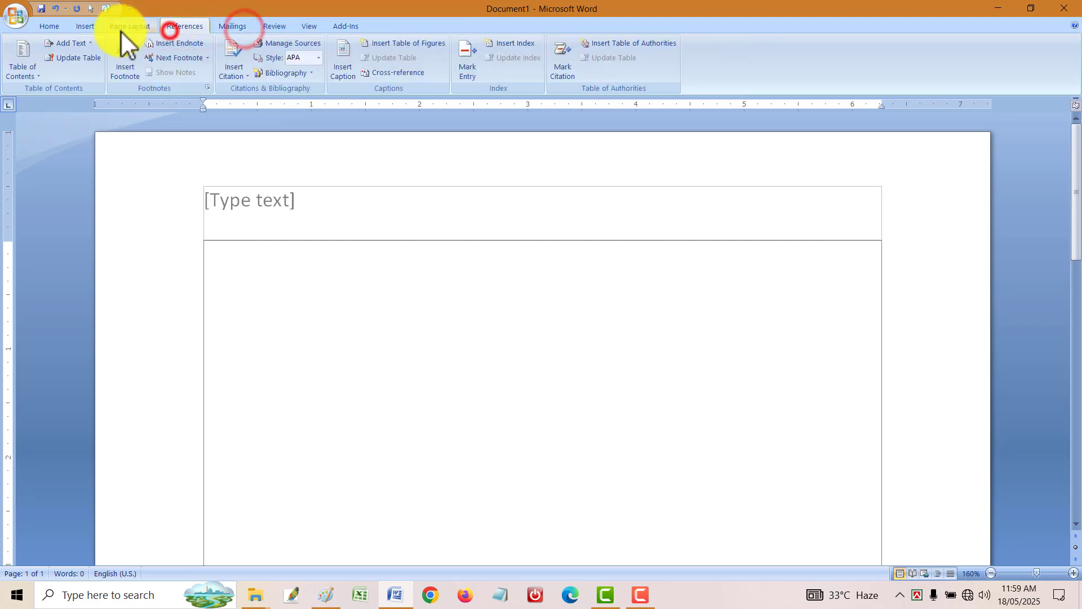
# - Insert the current time in the 24-hour format with hours, minutes and seconds
pyautogui.click(86, 27)
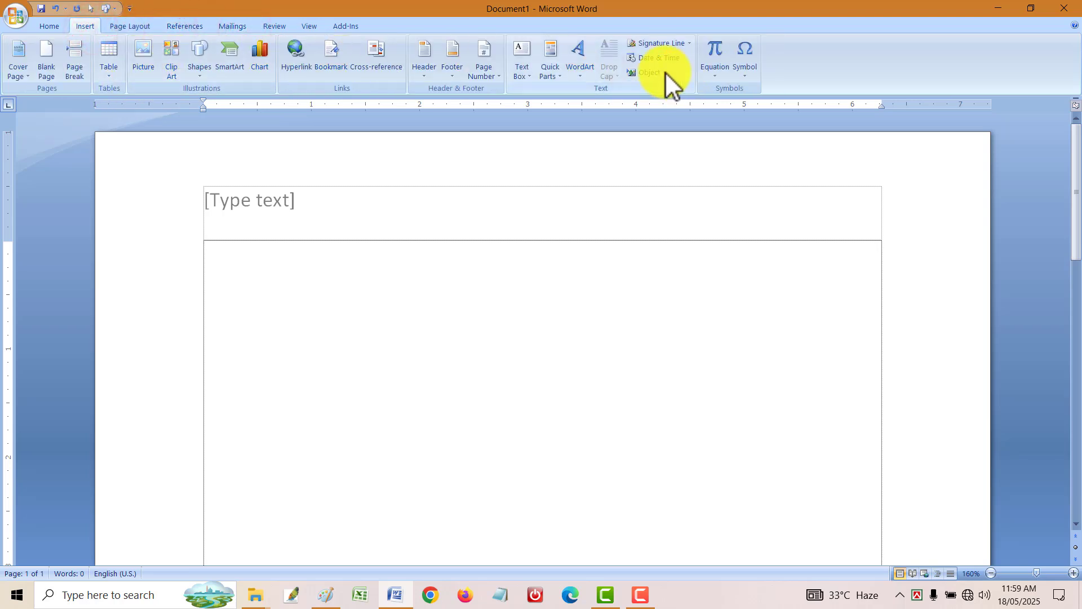
pyautogui.click(656, 58)
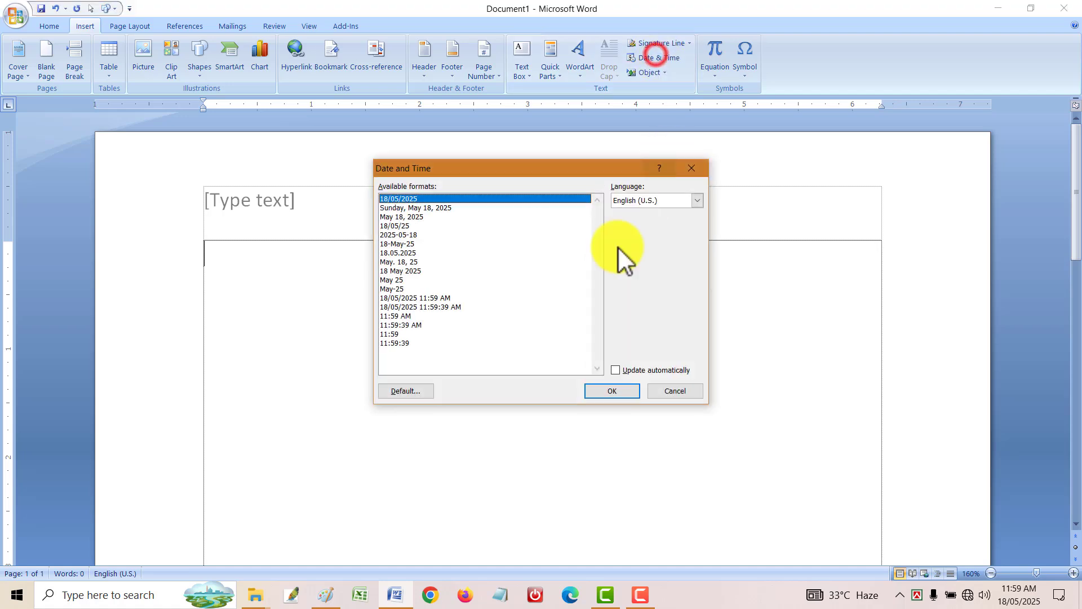
pyautogui.click(393, 254)
pyautogui.click(403, 325)
pyautogui.click(405, 341)
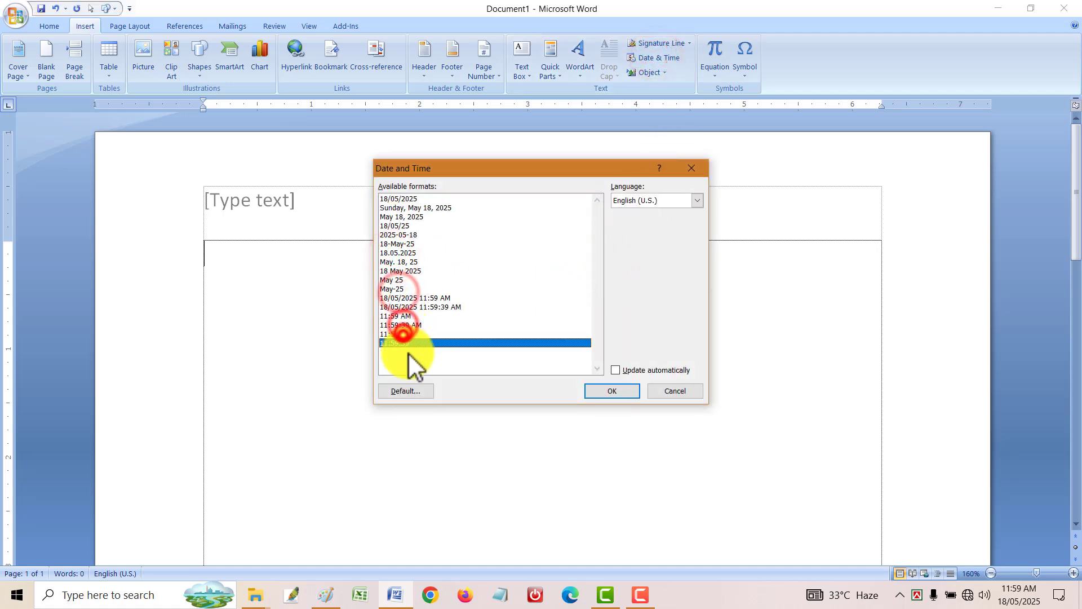
pyautogui.click(626, 391)
# - Delete the inserted time from the document body
pyautogui.moveTo(309, 252); pyautogui.dragTo(137, 252)
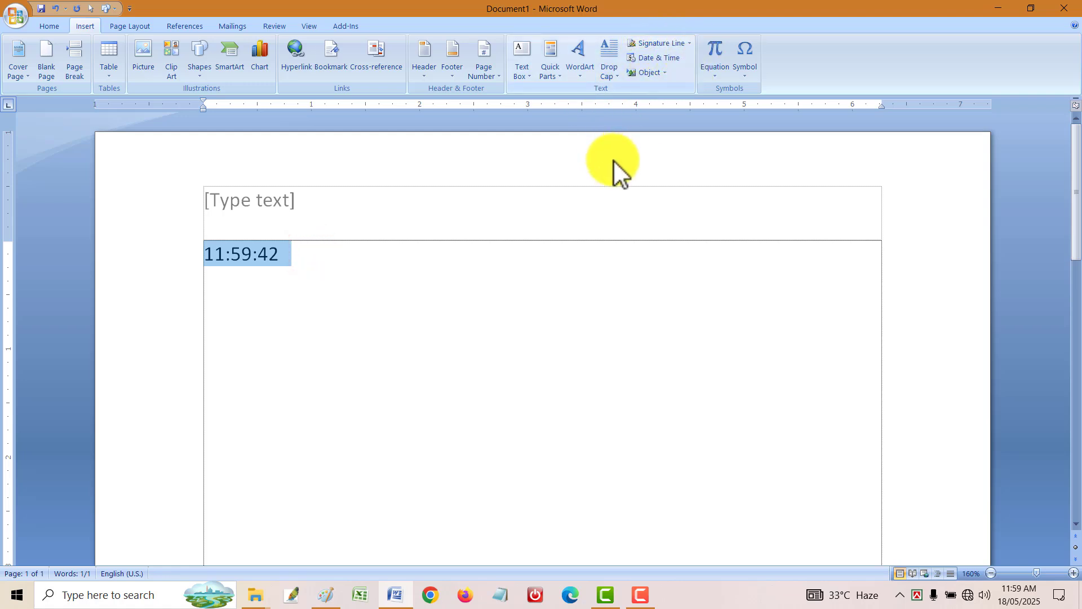
pyautogui.click(287, 325)
pyautogui.moveTo(277, 253); pyautogui.dragTo(179, 203)
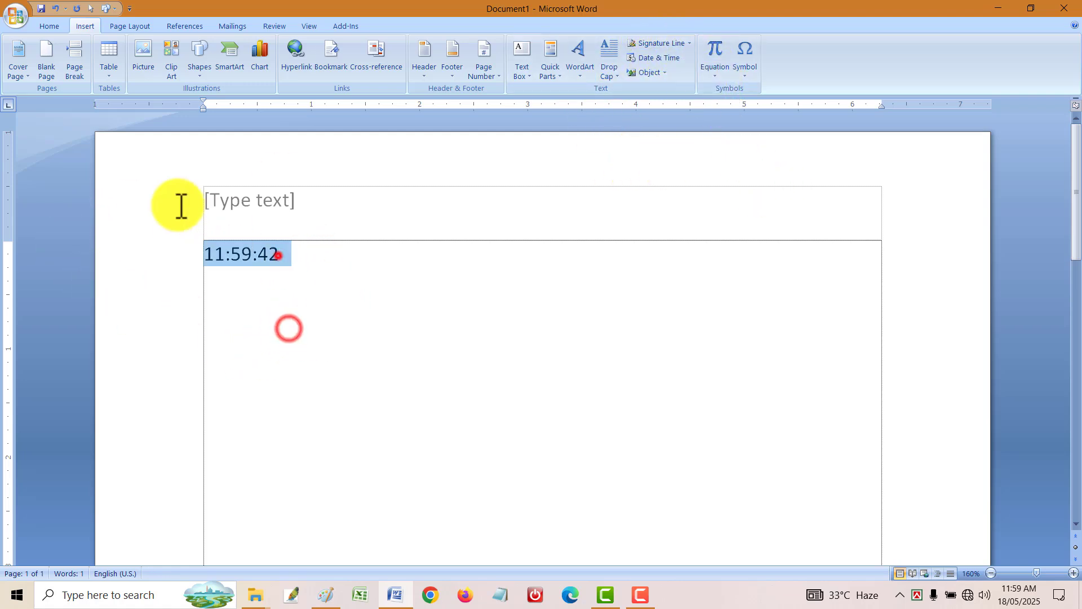
pyautogui.press('Delete')
# - Insert the built-in Binomial Theorem equation and select it
pyautogui.click(711, 75)
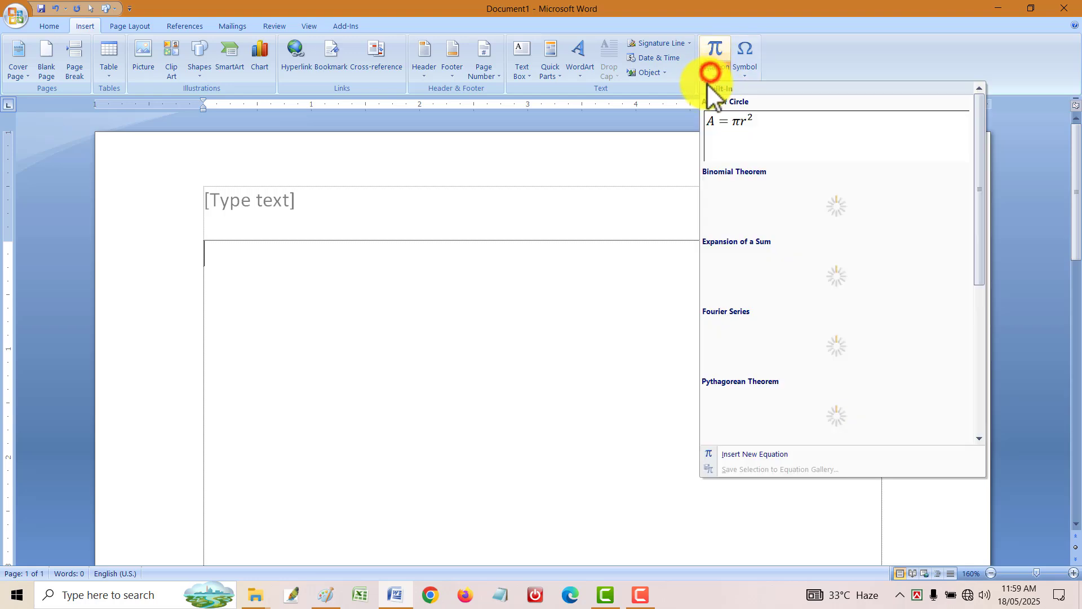
pyautogui.click(811, 206)
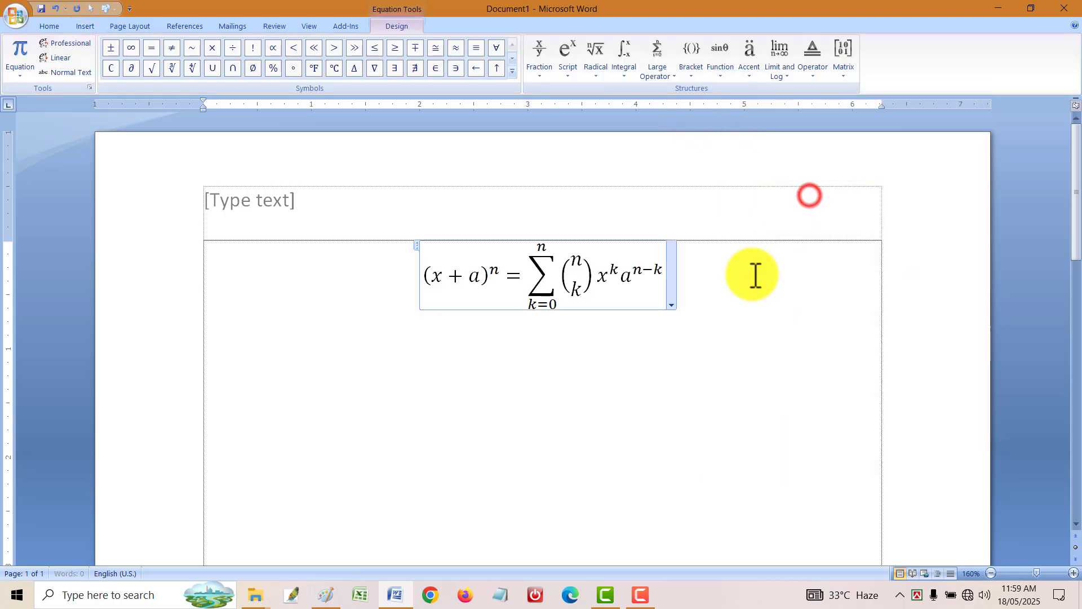
pyautogui.click(735, 296)
pyautogui.click(693, 280)
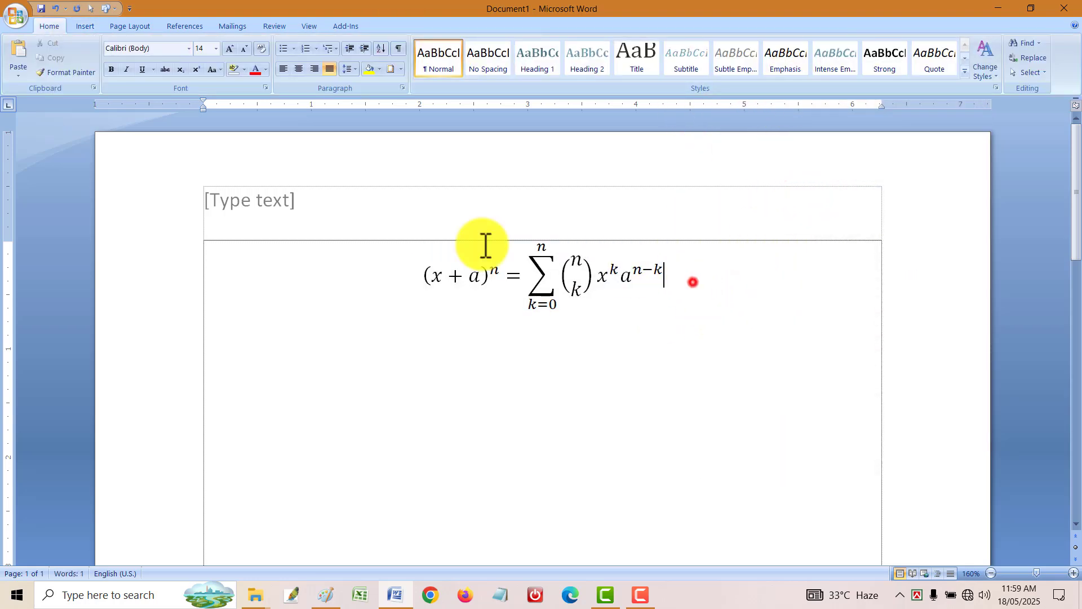
# - Examine the built-in equation gallery and the list of quick symbols
pyautogui.click(89, 26)
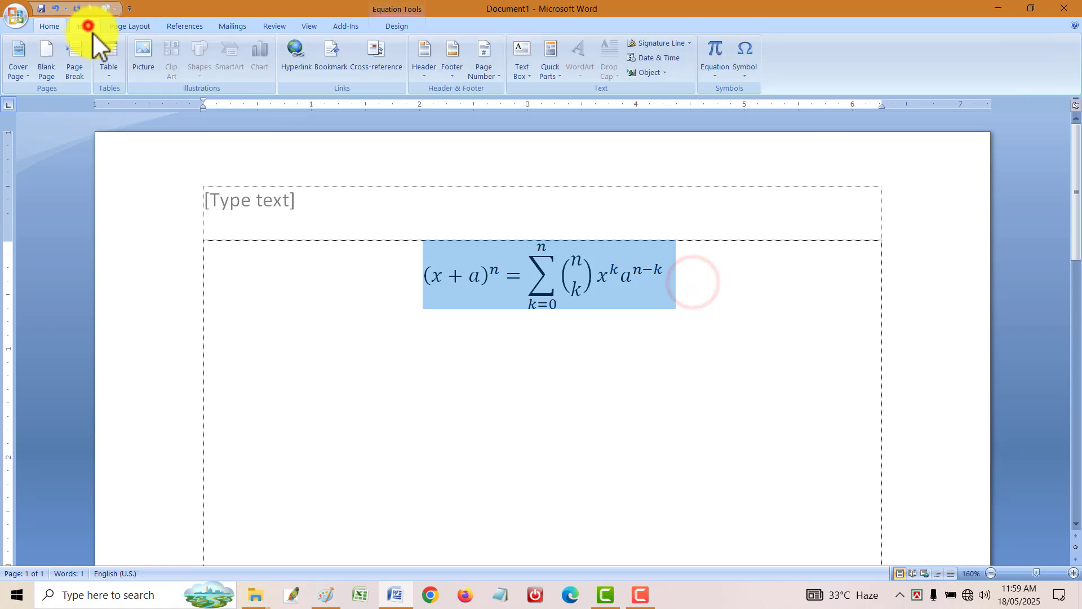
pyautogui.click(713, 76)
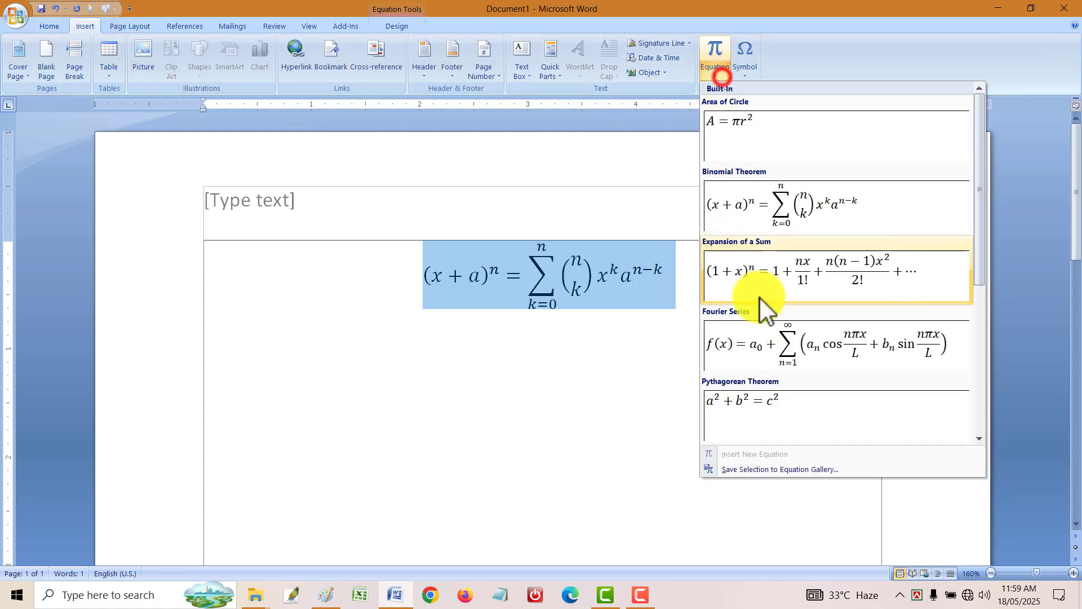
pyautogui.click(755, 73)
pyautogui.click(752, 73)
pyautogui.click(753, 72)
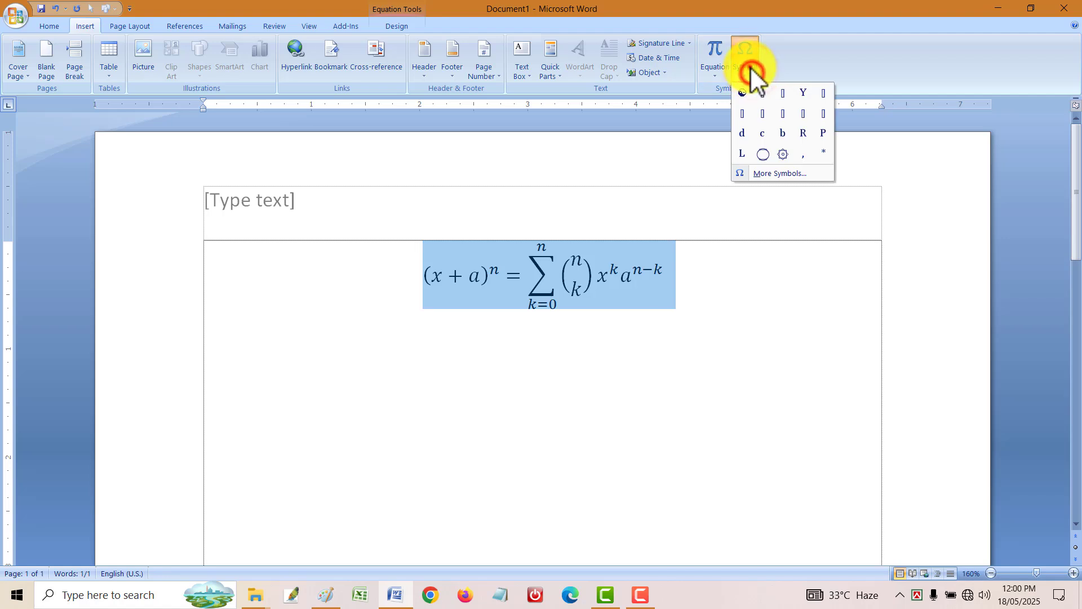
pyautogui.click(750, 67)
pyautogui.click(748, 45)
pyautogui.click(750, 47)
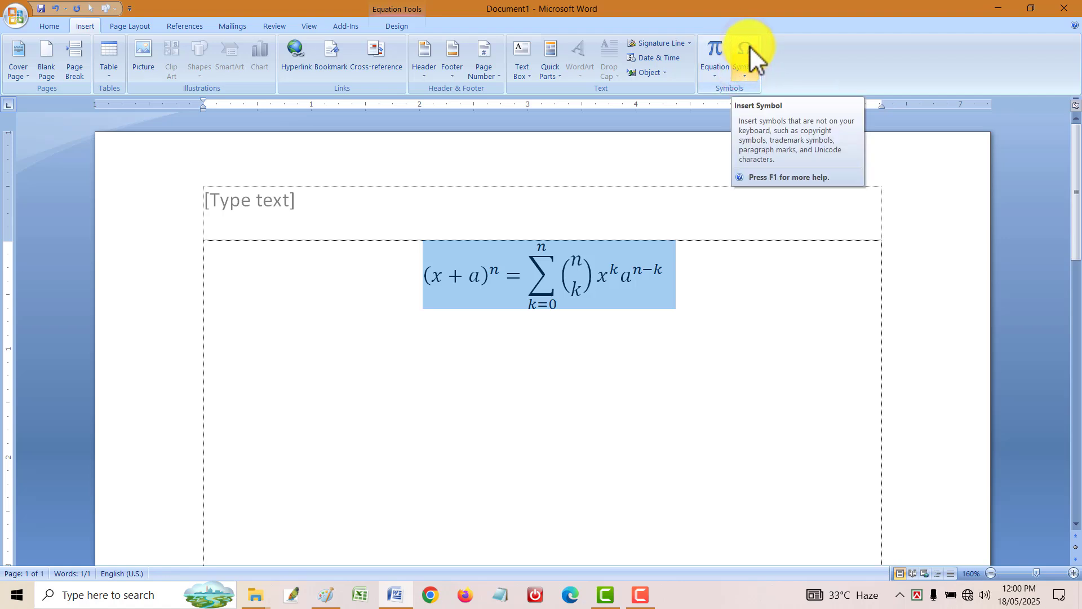
pyautogui.click(750, 45)
pyautogui.click(749, 47)
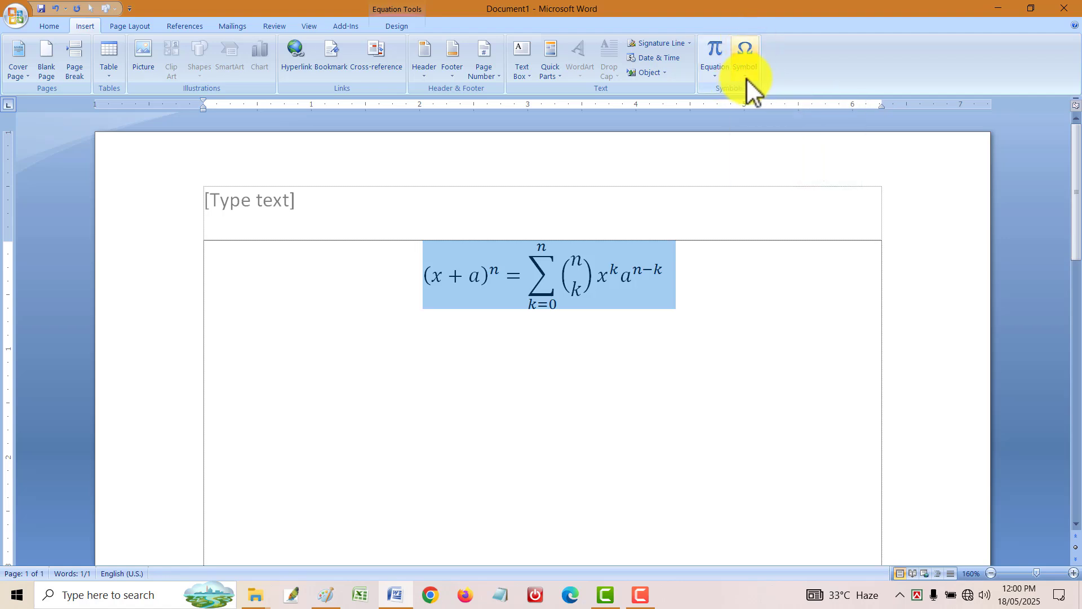
# - Replace the selected equation with Wingdings symbols: a cross, a snowflake, a sun, a yin-yang and two more crosses
pyautogui.click(746, 74)
pyautogui.click(774, 172)
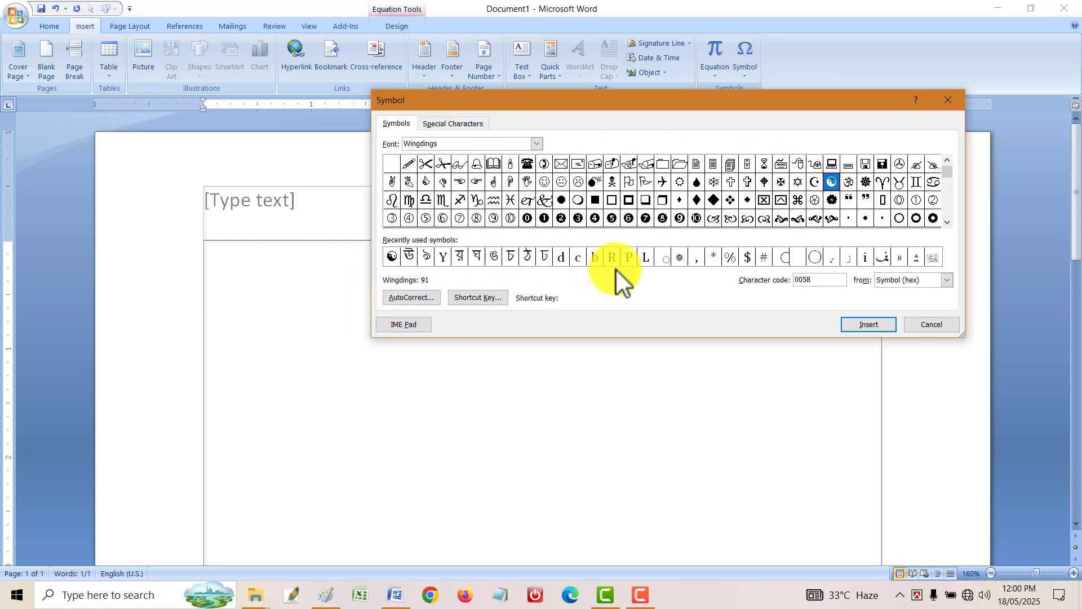
pyautogui.doubleClick(752, 175)
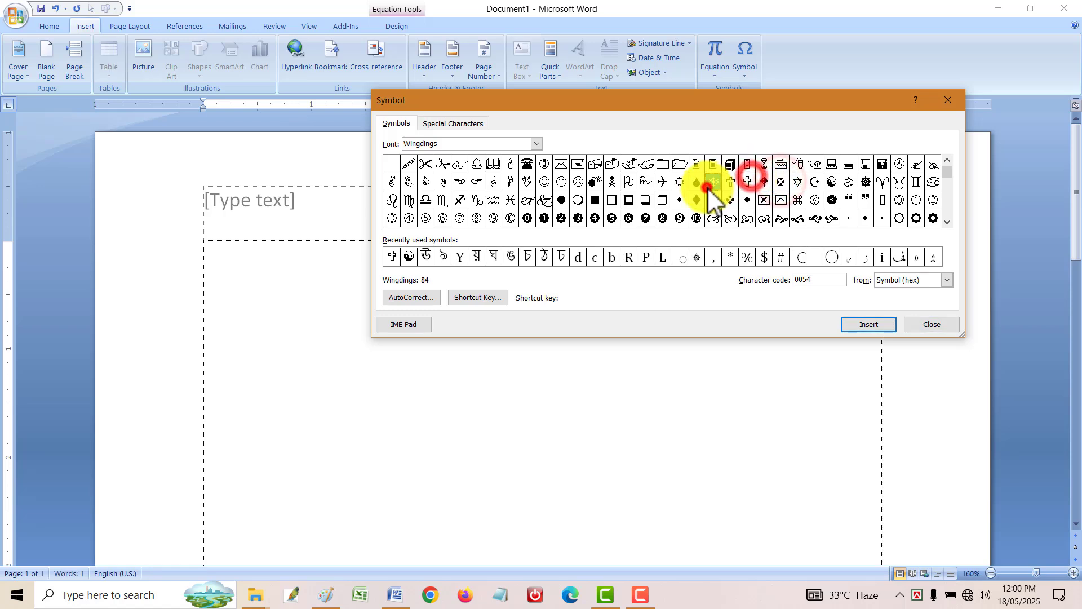
pyautogui.doubleClick(714, 181)
pyautogui.doubleClick(680, 181)
pyautogui.click(646, 182)
pyautogui.click(415, 255)
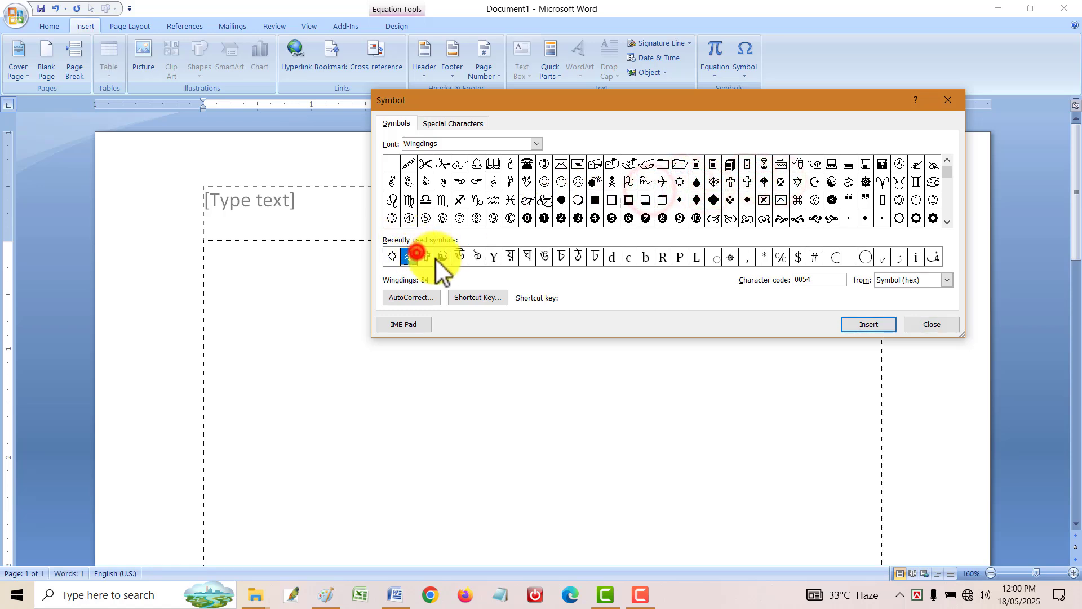
pyautogui.click(885, 324)
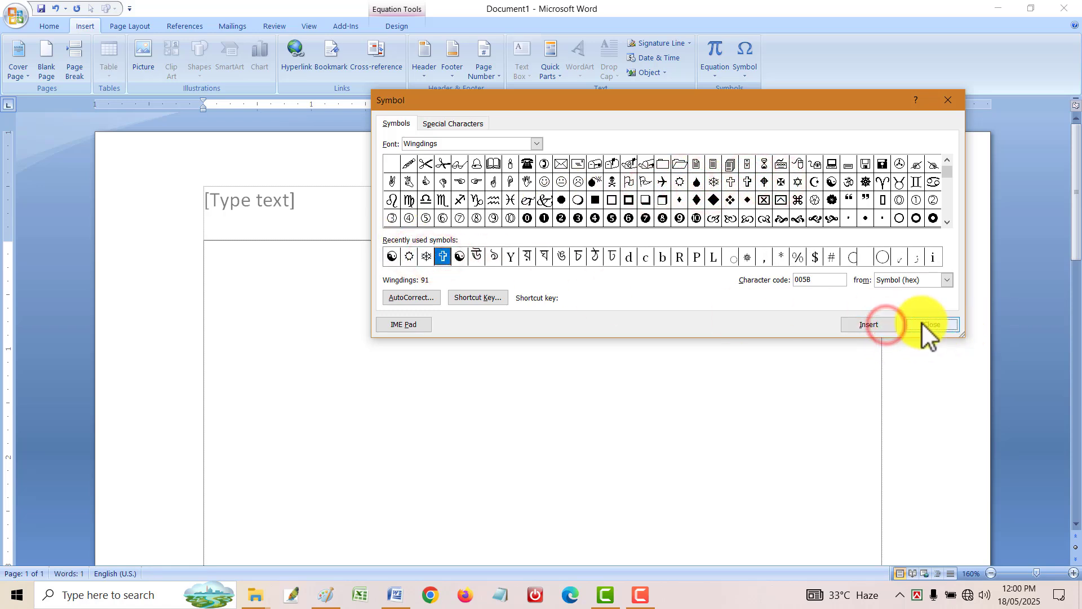
pyautogui.click(915, 324)
# - Delete the row of inserted symbols
pyautogui.click(621, 270)
pyautogui.moveTo(641, 250); pyautogui.dragTo(319, 265)
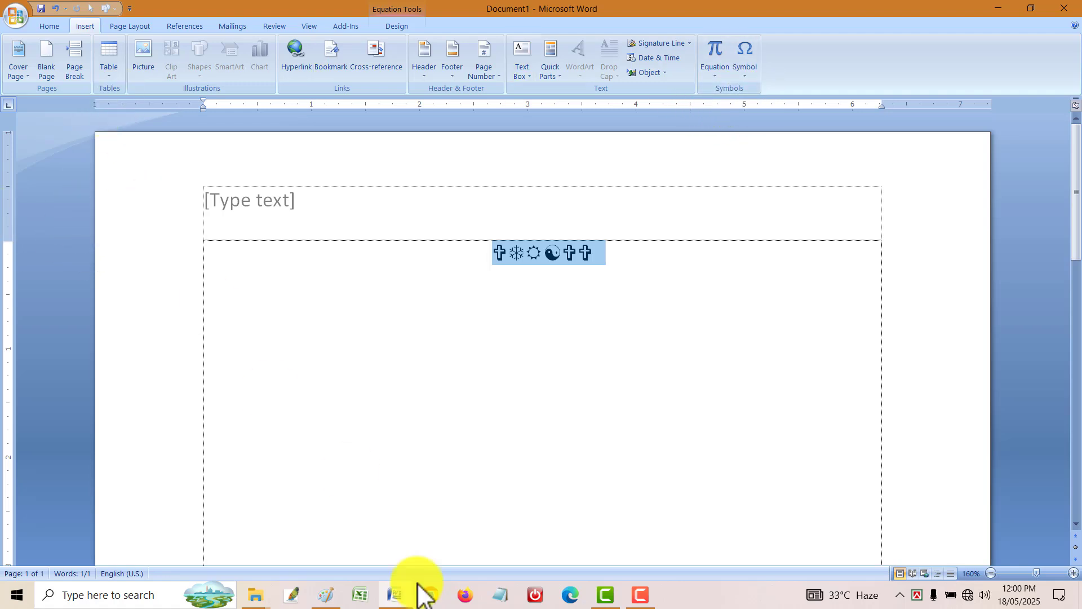
pyautogui.press('Delete')
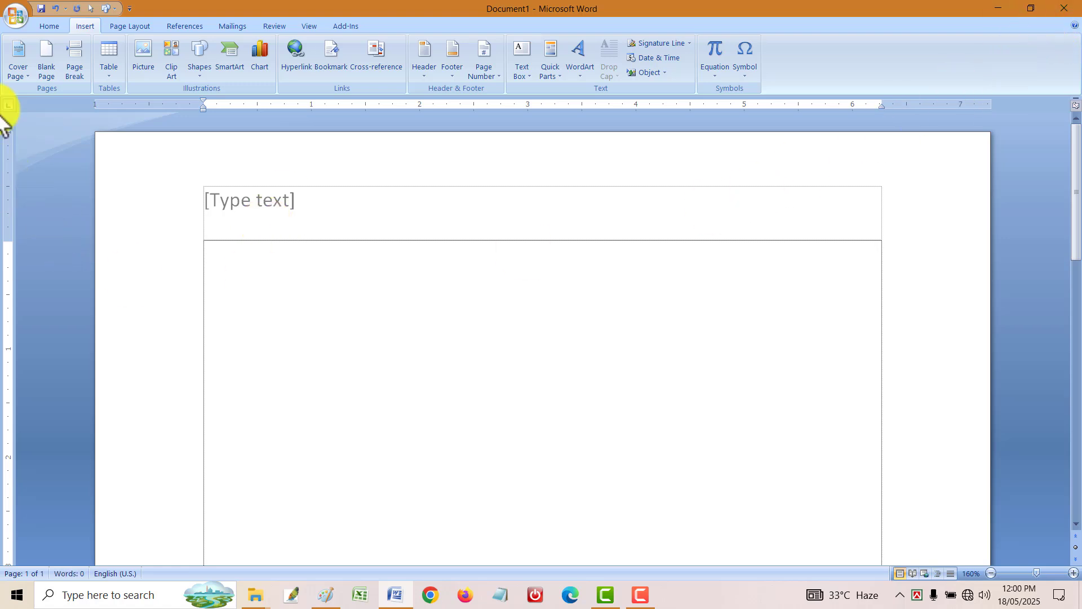
# - Exit Word without saving the changes to Document1
pyautogui.hotkey('alt', 'F4')
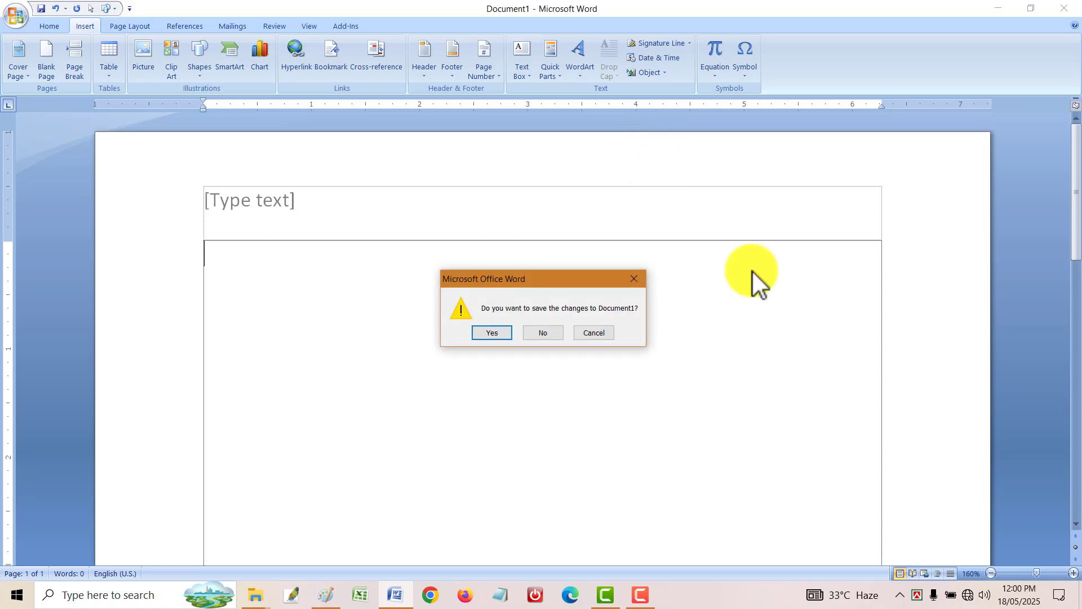
pyautogui.click(595, 332)
pyautogui.click(14, 14)
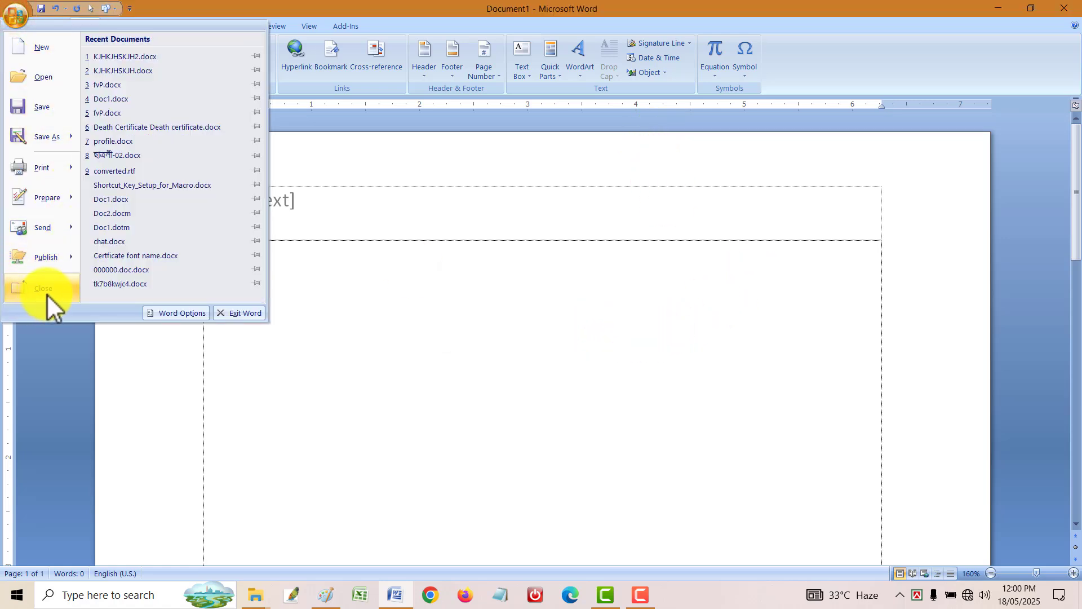
pyautogui.click(249, 317)
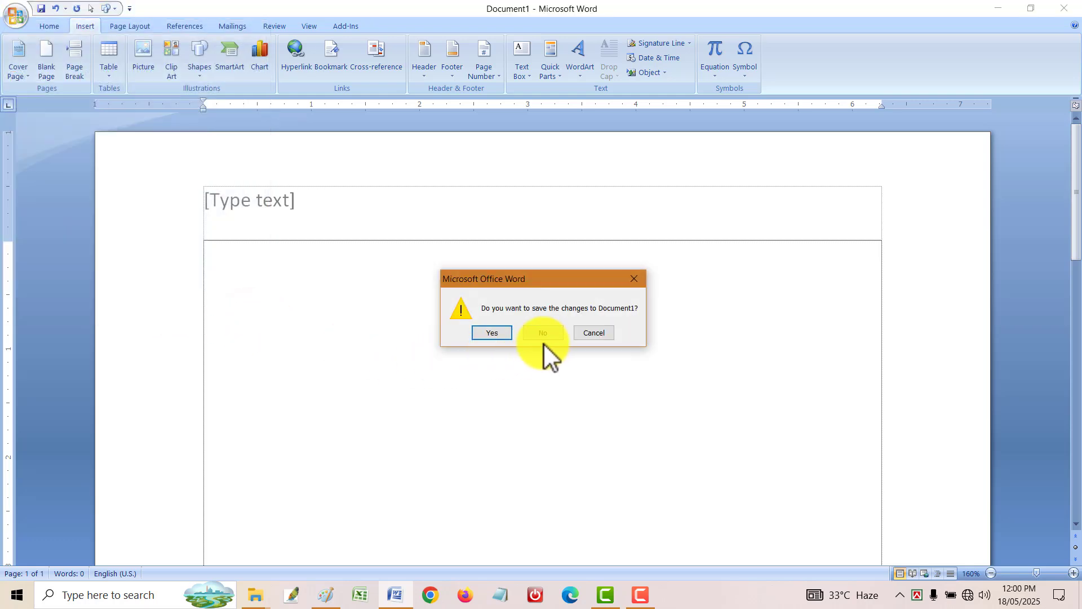
pyautogui.click(543, 334)
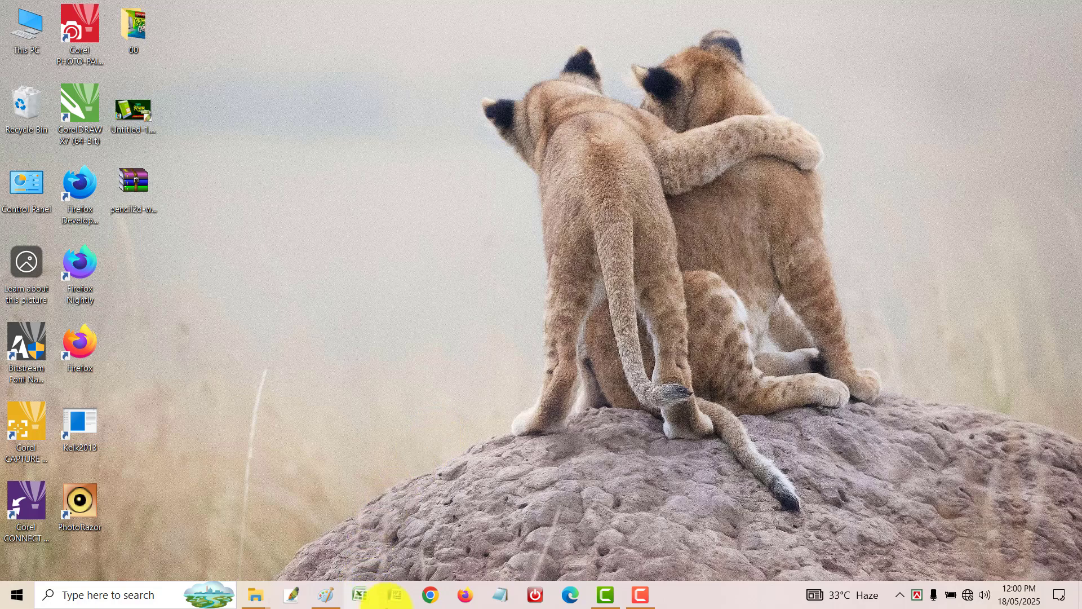
# - Relaunch Word and close its blank document while keeping the program open
pyautogui.click(397, 594)
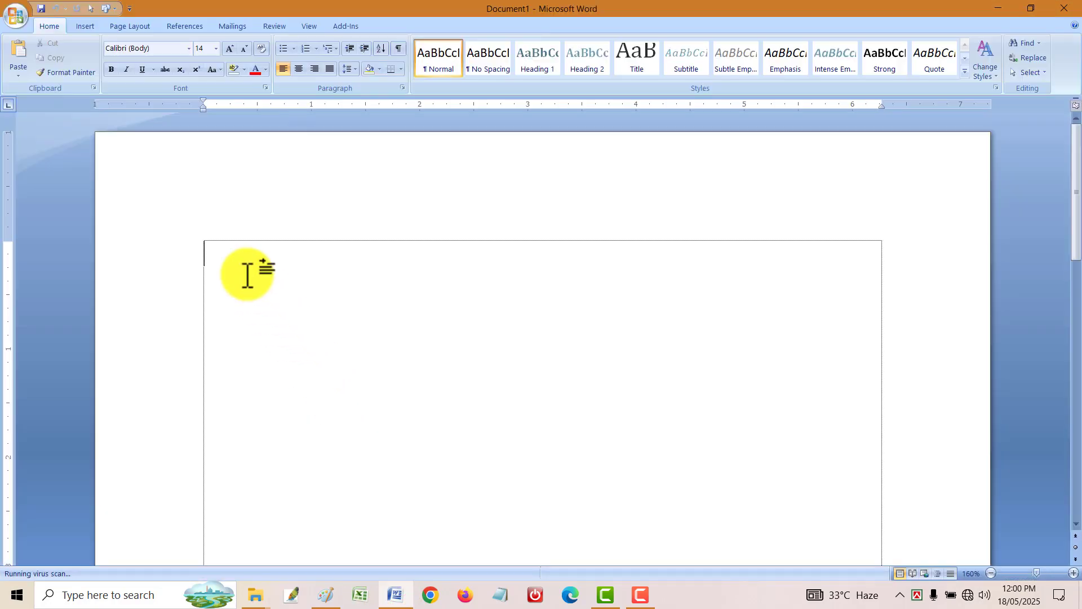
pyautogui.click(14, 17)
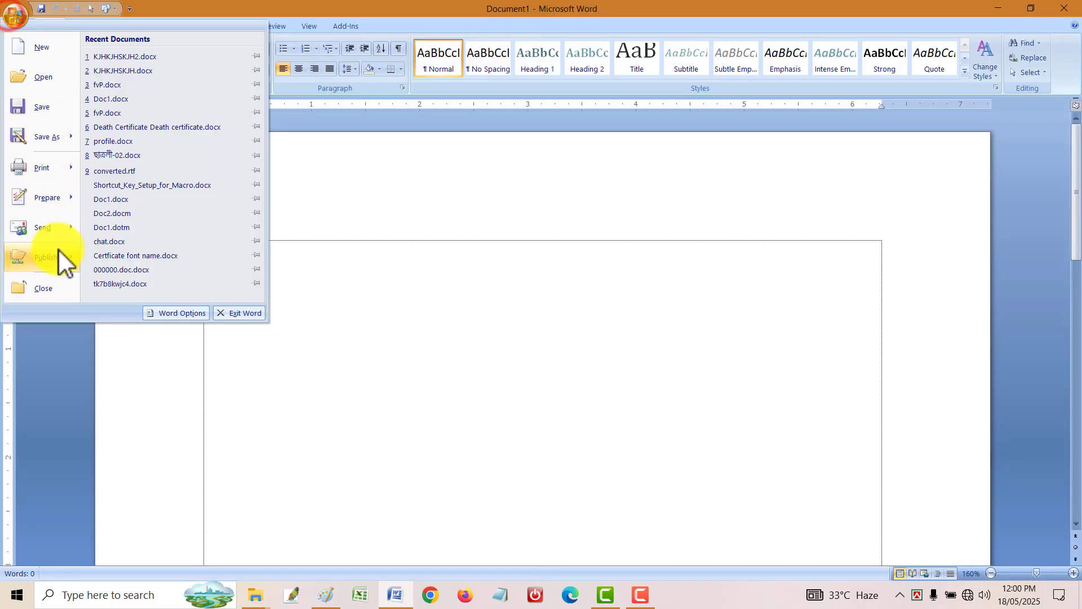
pyautogui.click(46, 282)
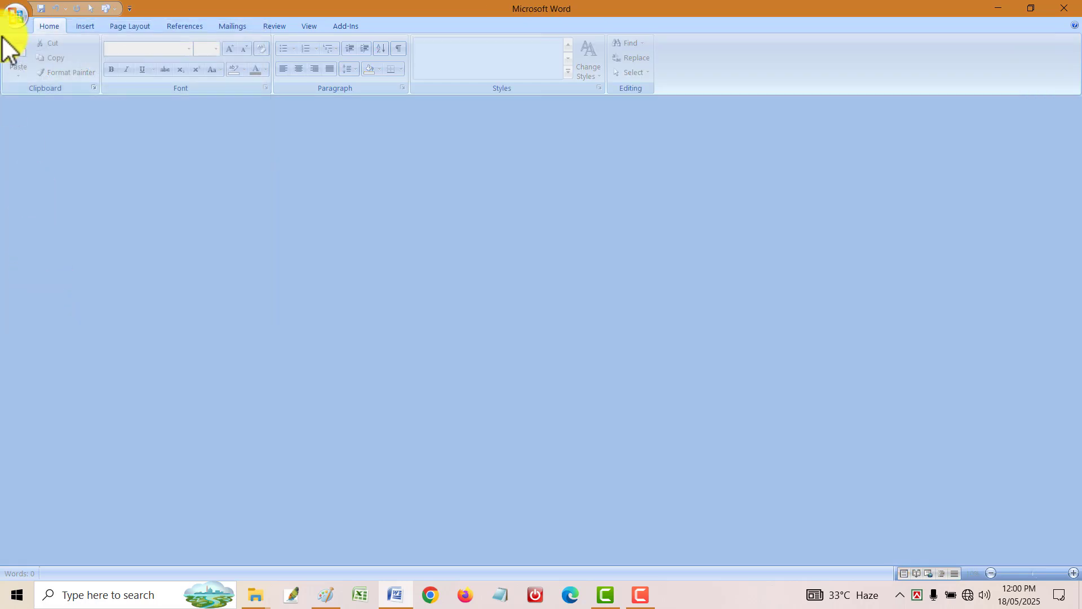
pyautogui.click(13, 22)
pyautogui.click(390, 456)
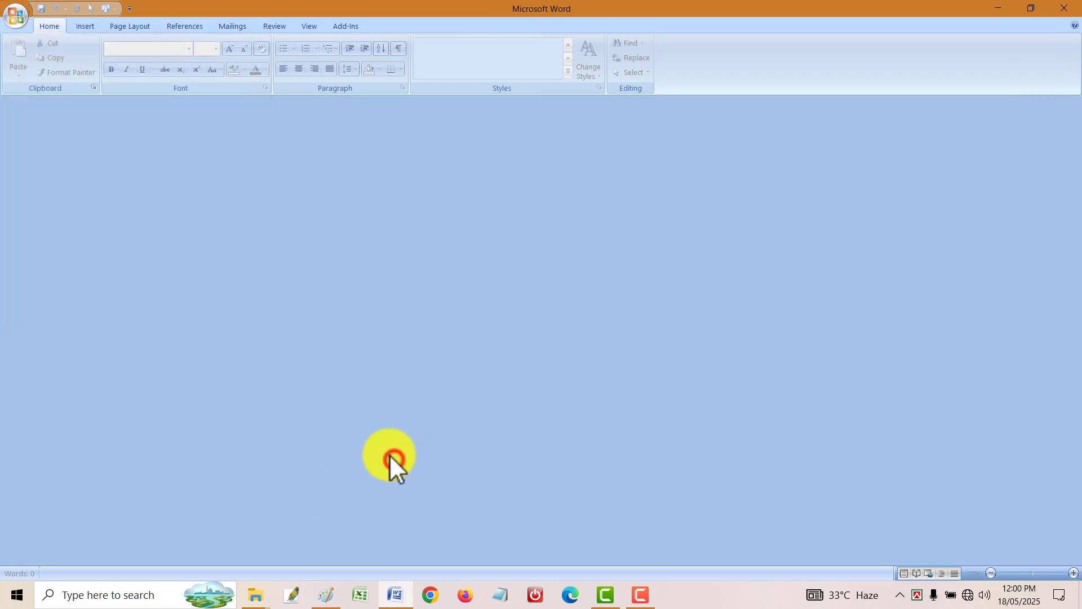
# - Create a new blank document and close it, twice in a row
pyautogui.hotkey('ctrl', 'n')
pyautogui.click(16, 15)
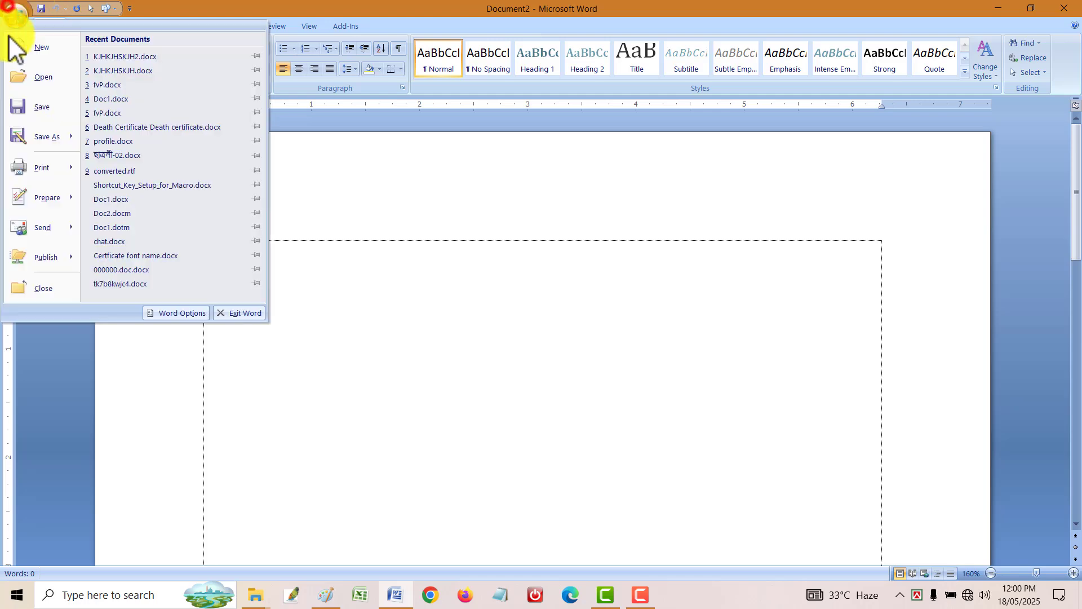
pyautogui.click(53, 293)
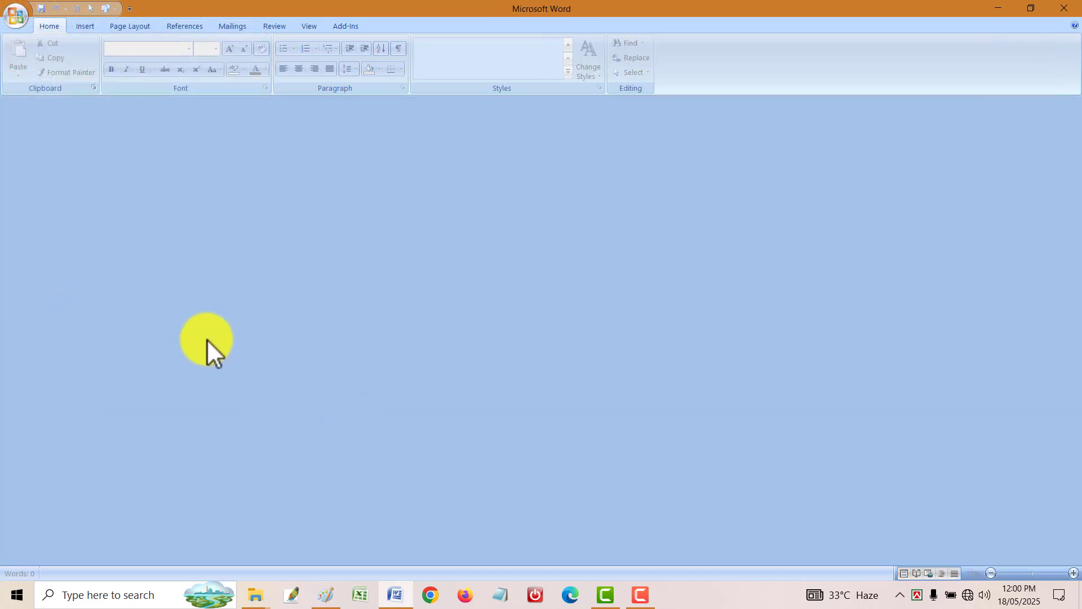
pyautogui.hotkey('ctrl', 'n')
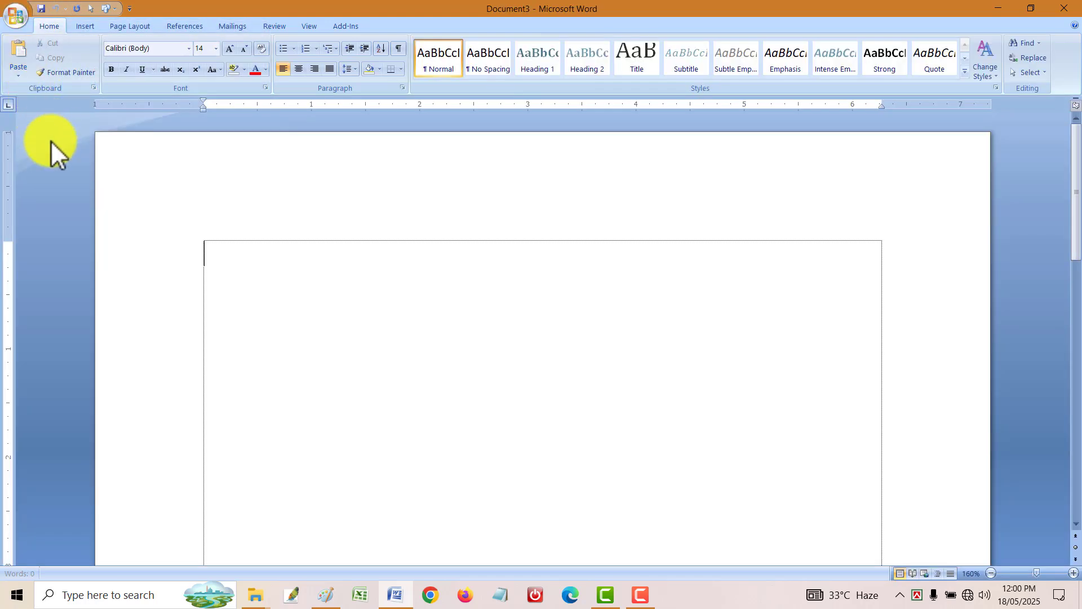
pyautogui.click(16, 16)
pyautogui.click(54, 288)
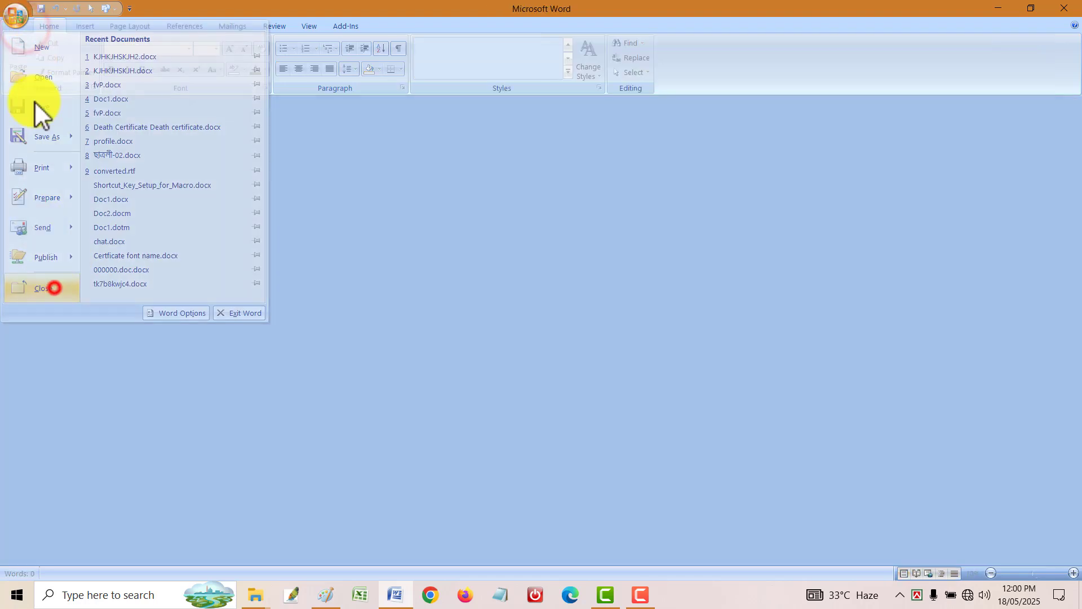
# - Create a new document from the Blank document template
pyautogui.click(13, 16)
pyautogui.click(52, 43)
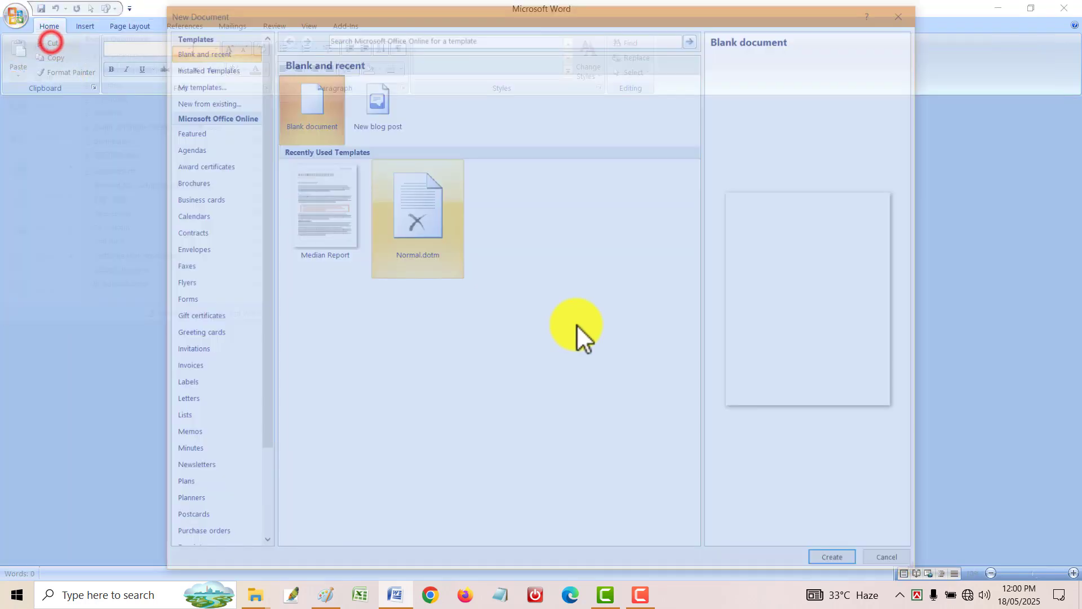
pyautogui.click(836, 561)
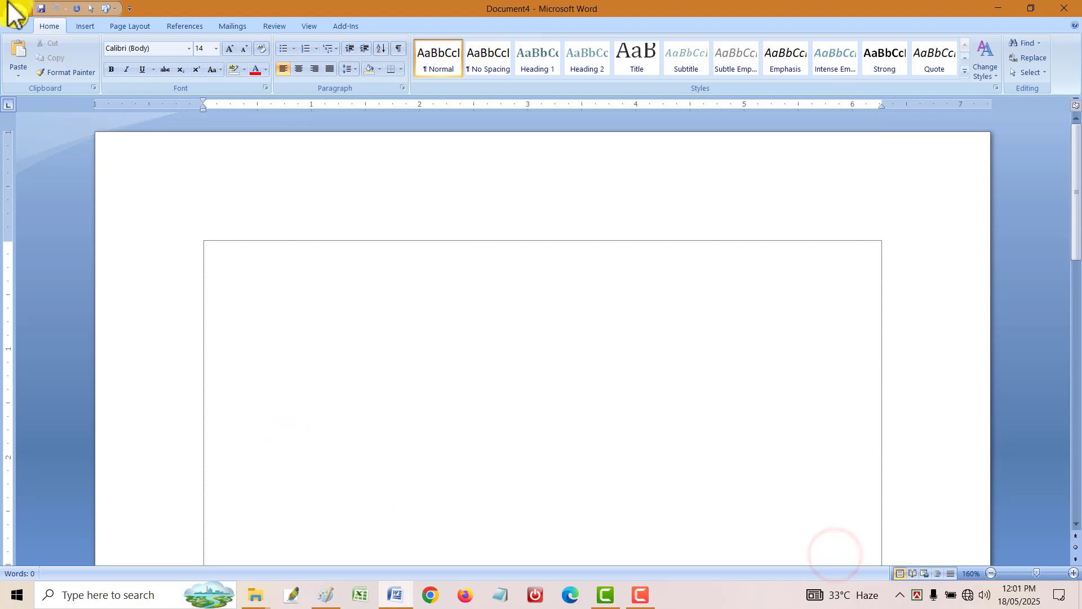
pyautogui.click(13, 22)
pyautogui.click(749, 439)
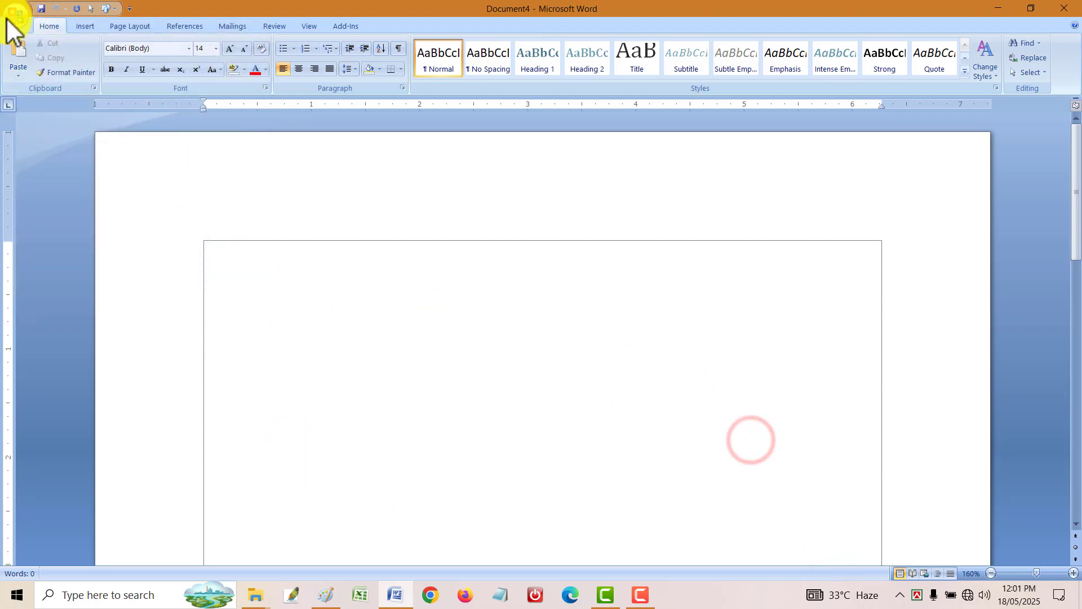
pyautogui.click(10, 17)
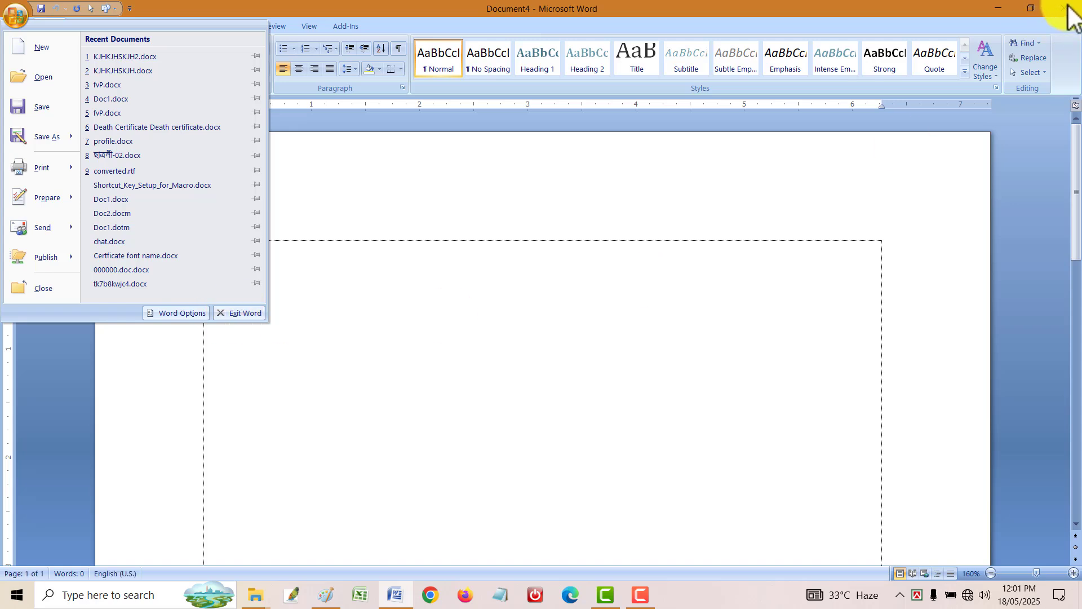
# - Close the open document and create a new blank one, twice in a row
pyautogui.click(368, 357)
pyautogui.hotkey('ctrl', 'w')
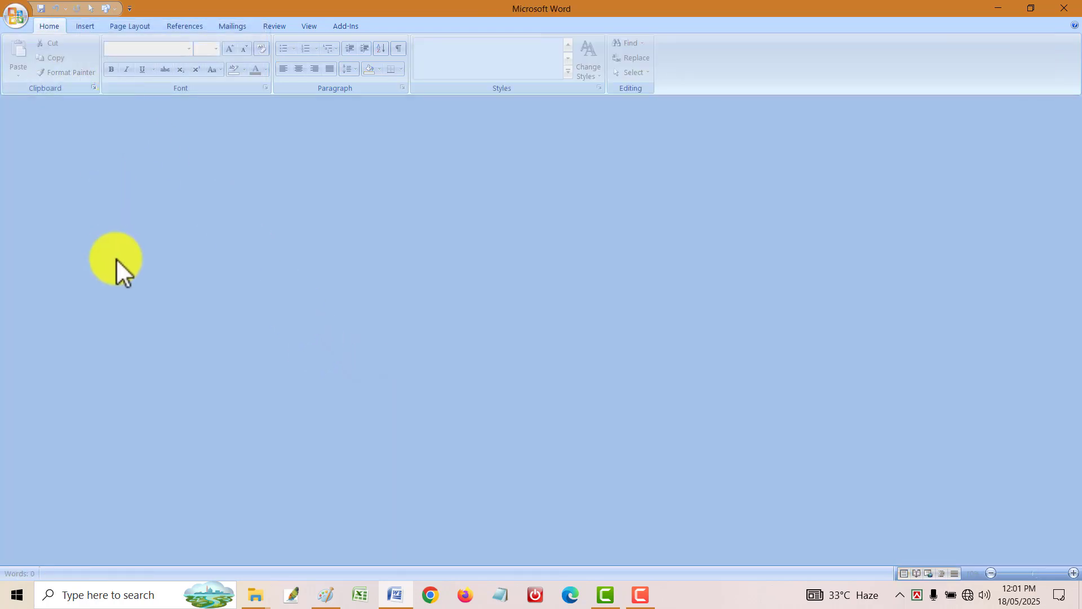
pyautogui.hotkey('ctrl', 'n')
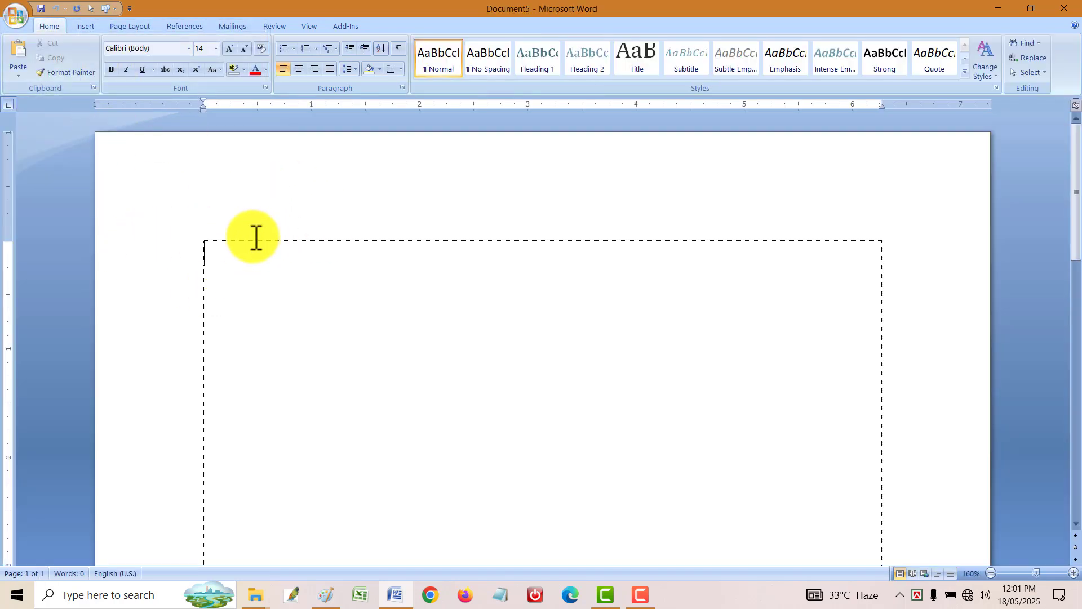
pyautogui.click(14, 18)
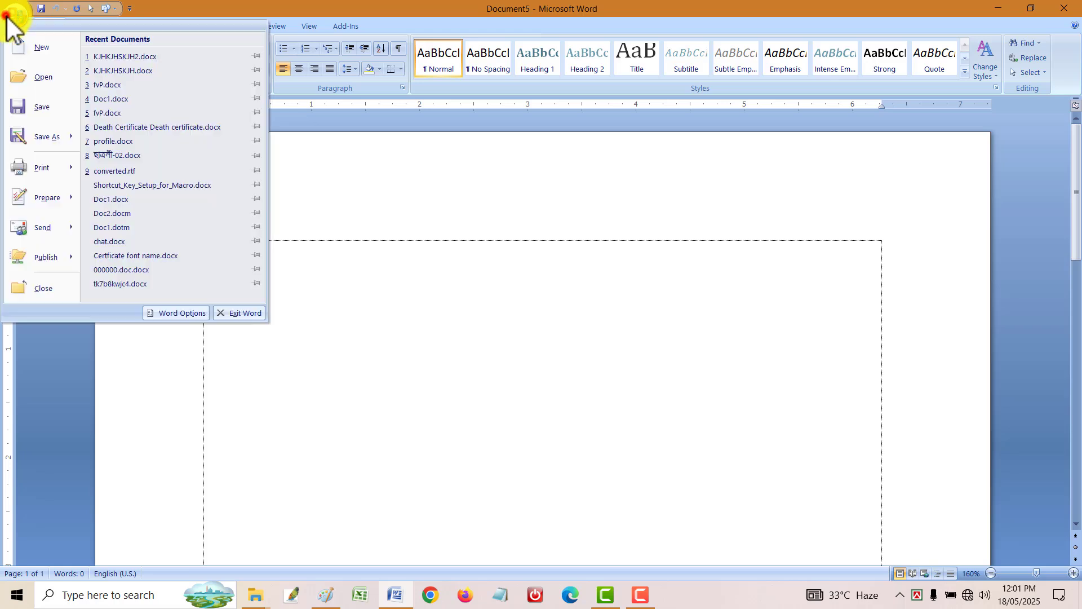
pyautogui.click(43, 288)
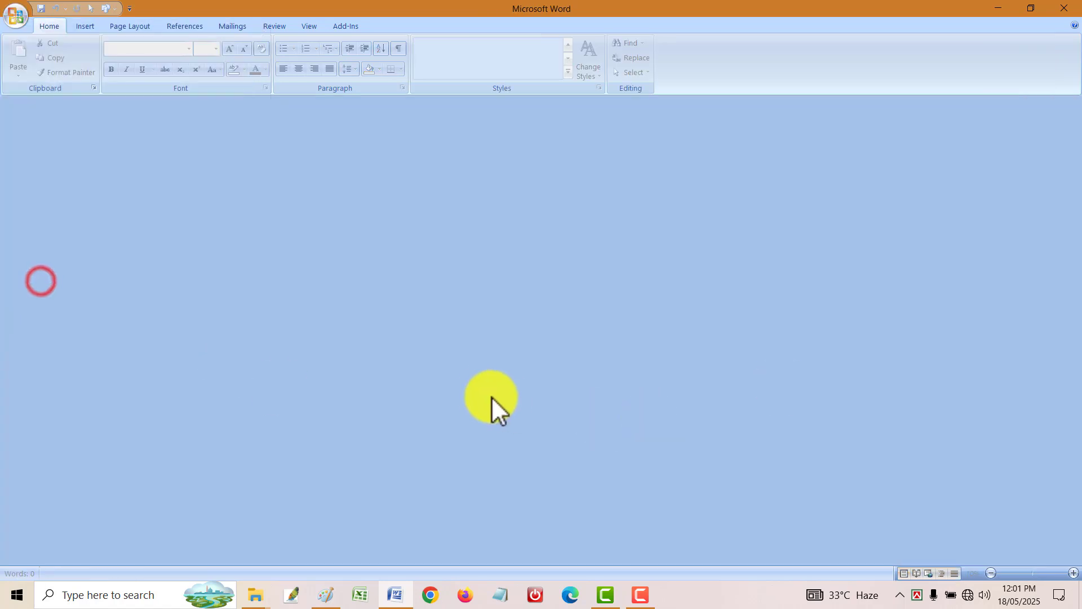
pyautogui.hotkey('ctrl', 'n')
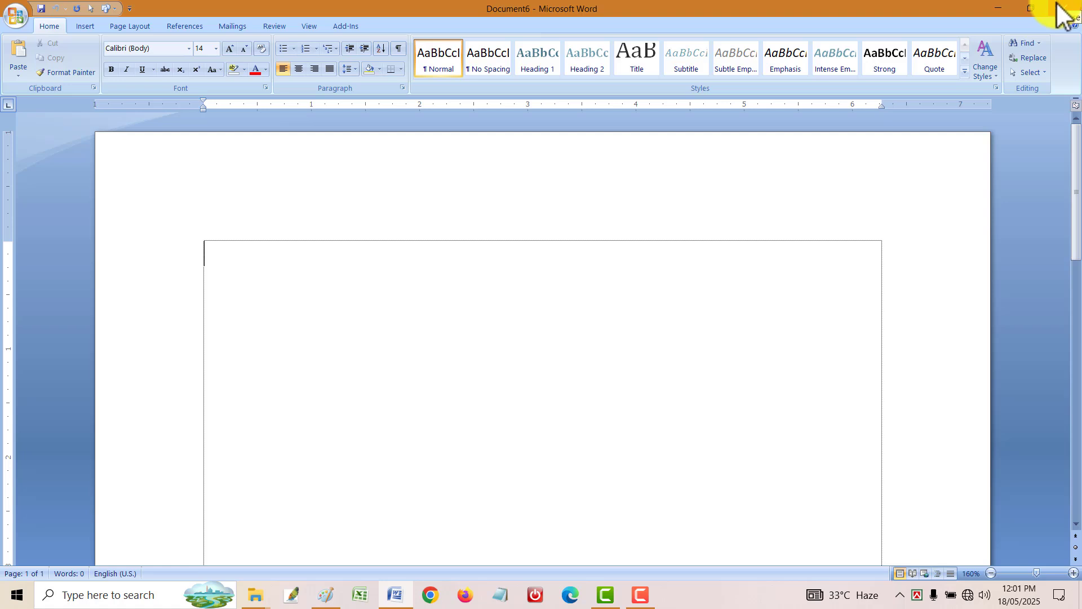
# - Exit Word and relaunch it with a fresh blank document
pyautogui.press('alt')
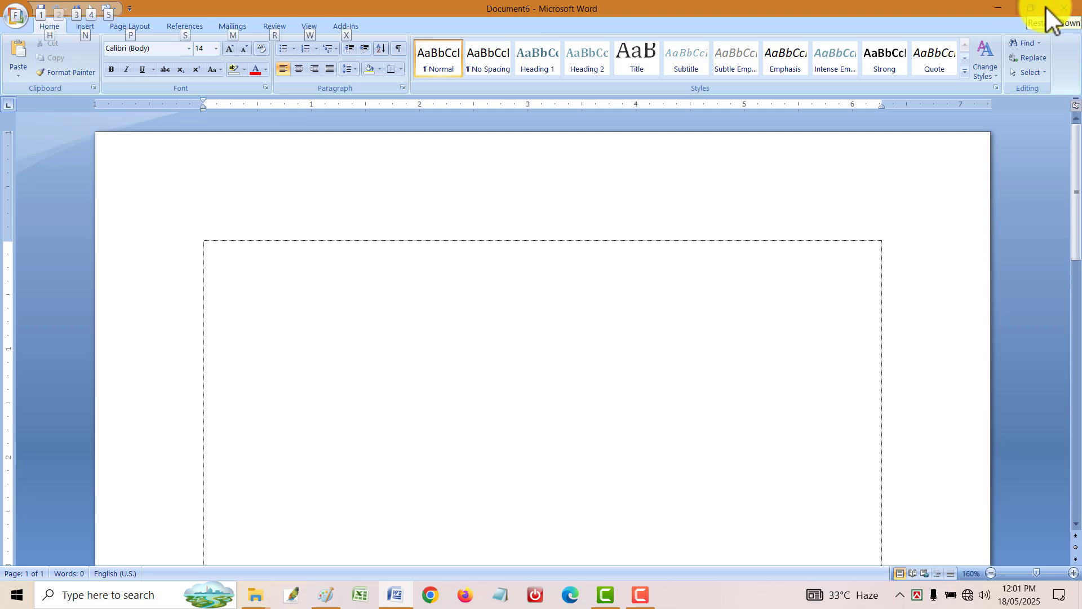
pyautogui.click(1047, 7)
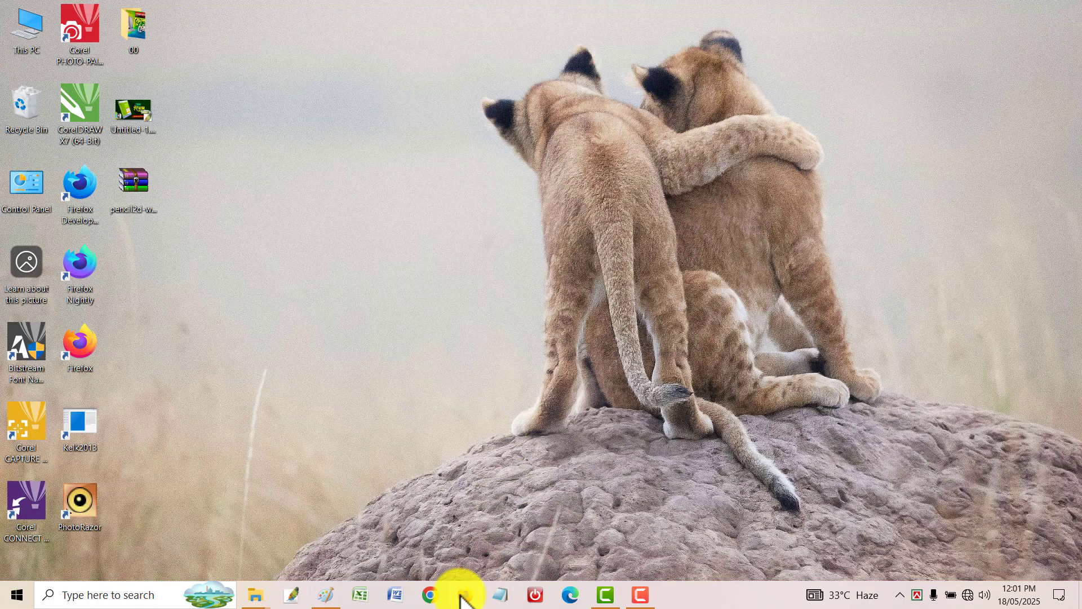
pyautogui.click(393, 599)
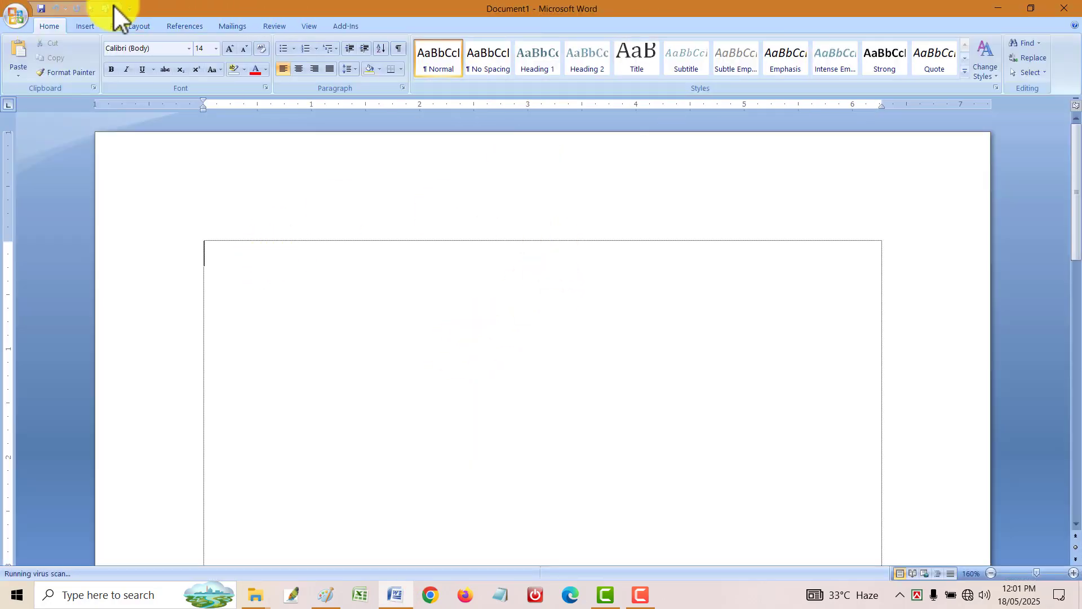
# - Apply the Narrow margin preset, 0.5" on all sides, to the blank document
pyautogui.click(77, 29)
pyautogui.click(130, 28)
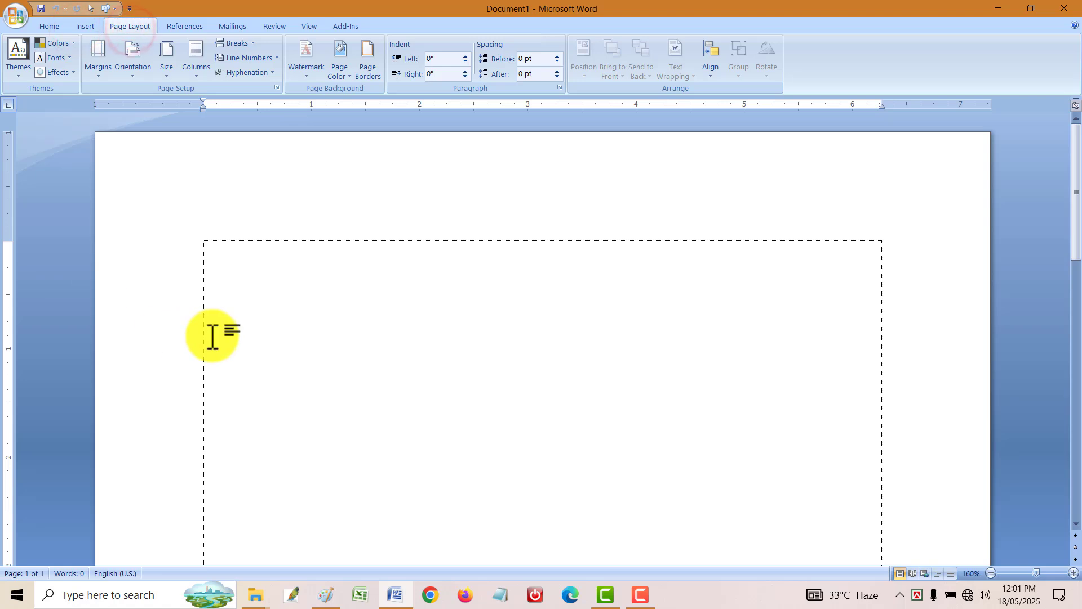
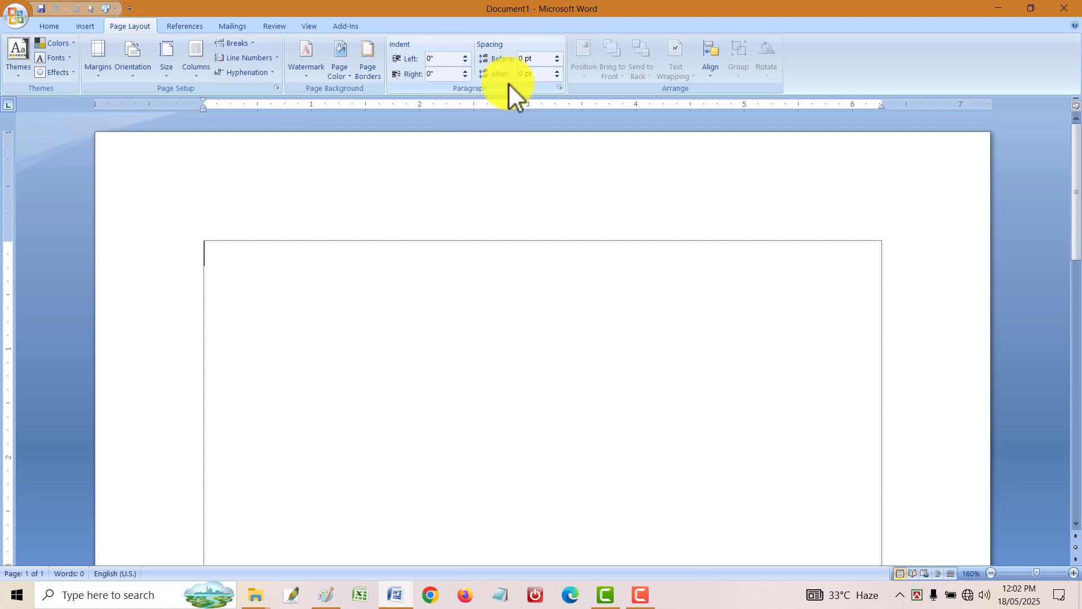
pyautogui.click(714, 63)
pyautogui.click(585, 279)
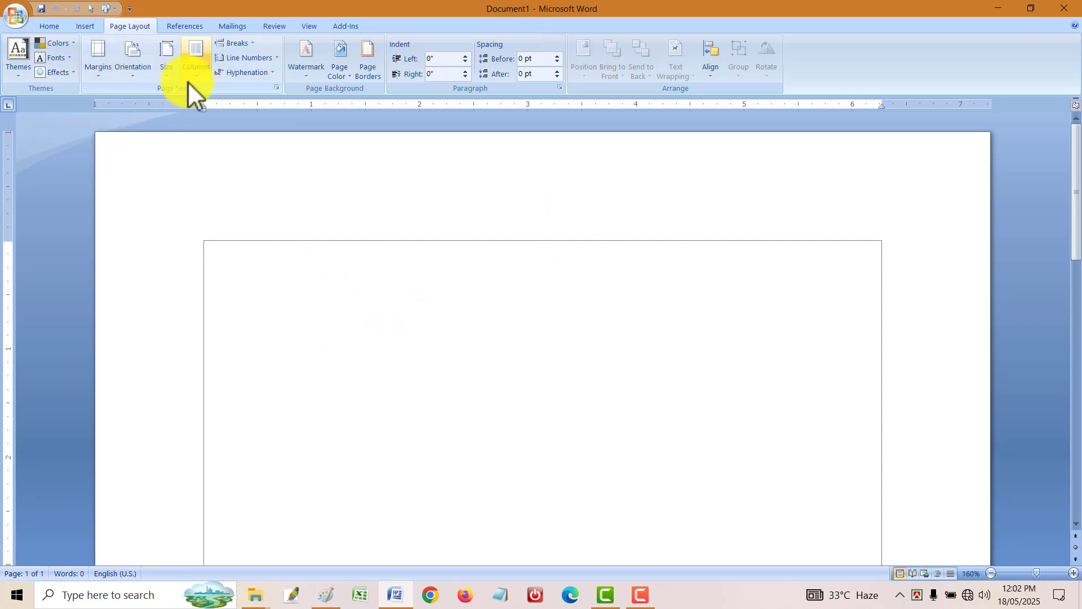
pyautogui.click(102, 60)
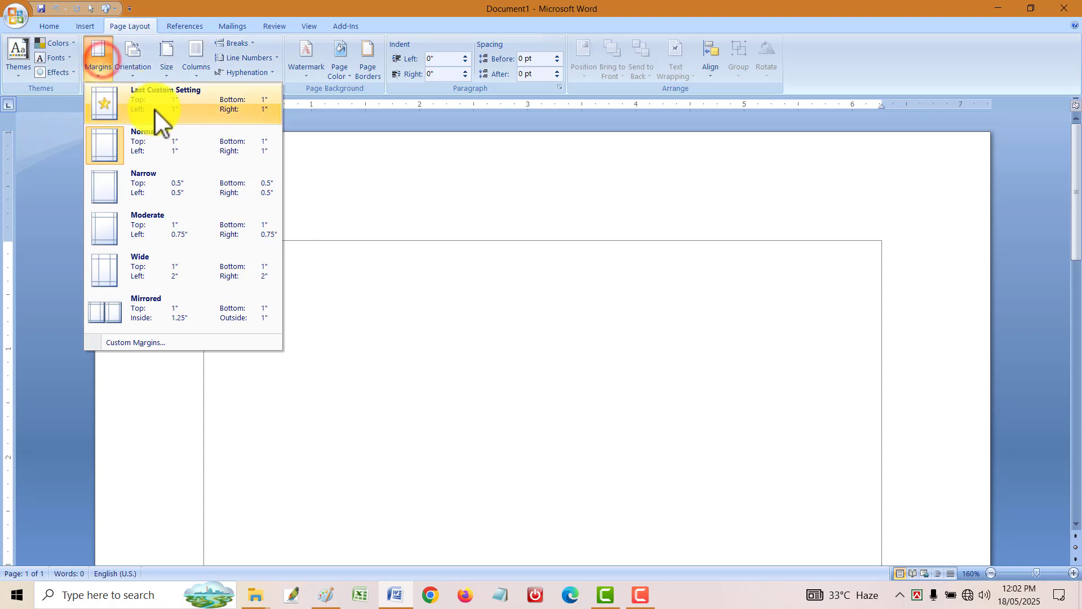
pyautogui.click(167, 172)
pyautogui.click(102, 73)
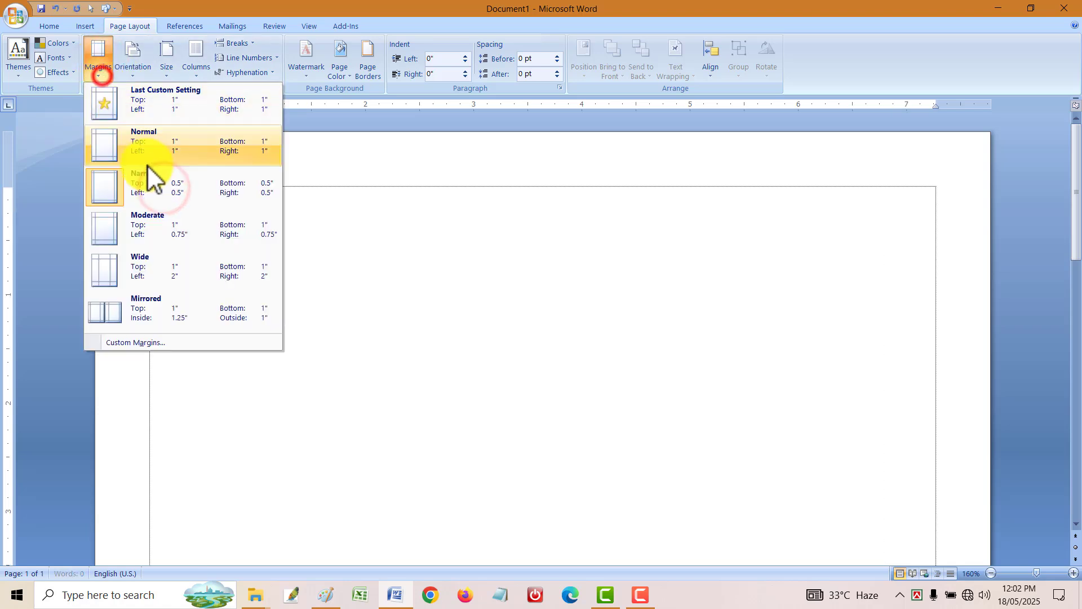
pyautogui.click(482, 154)
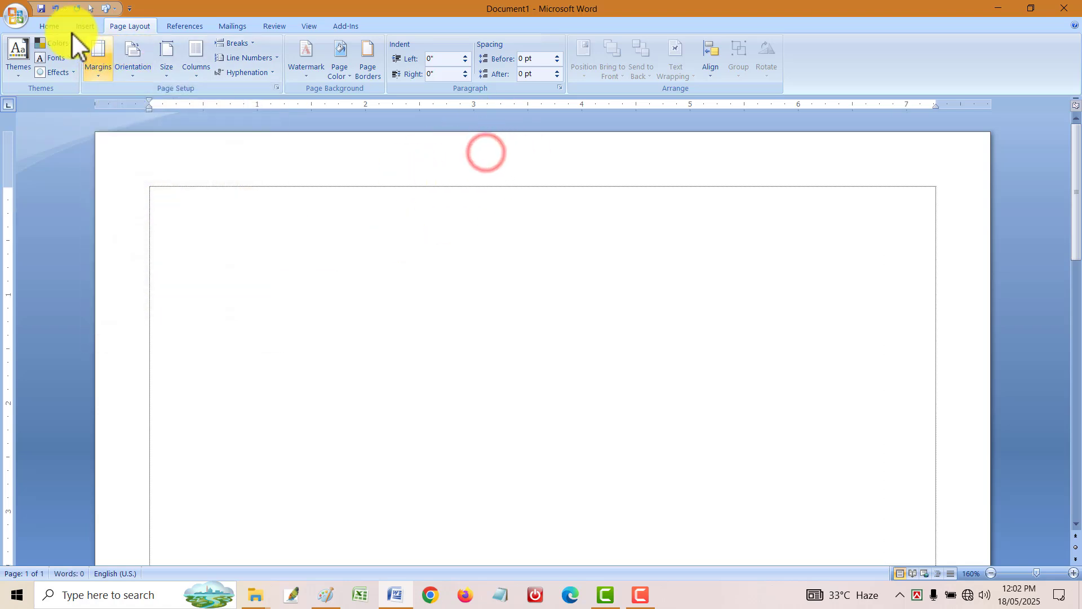
# - Apply the Moderate margin preset with 1" top and bottom and 0.75" left and right
pyautogui.click(109, 64)
pyautogui.click(150, 225)
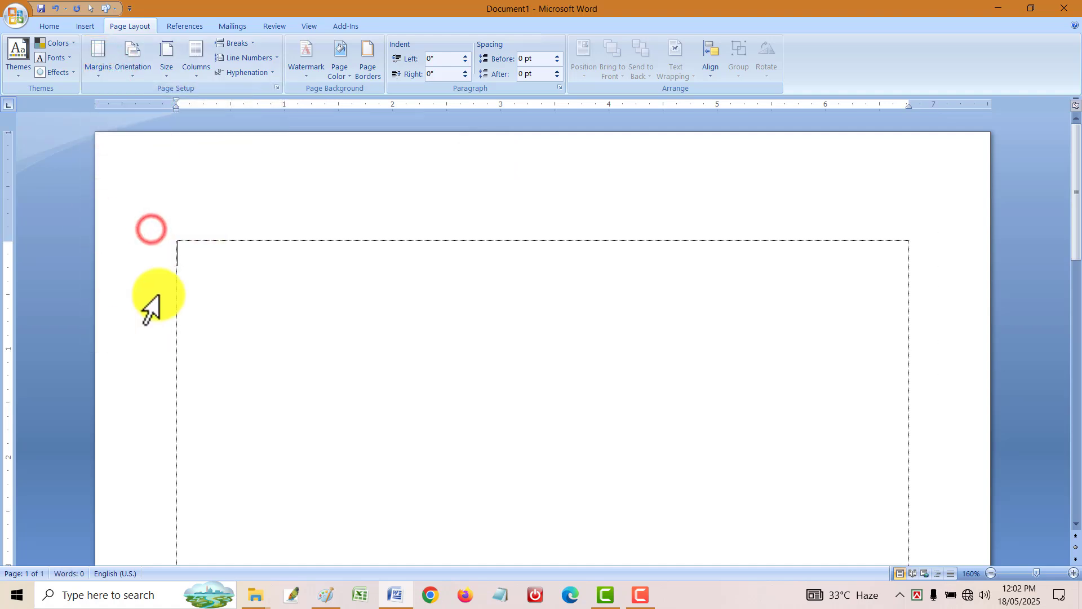
pyautogui.scroll(-5, 787, 369)
pyautogui.scroll(-7, 787, 369)
pyautogui.scroll(12, 761, 411)
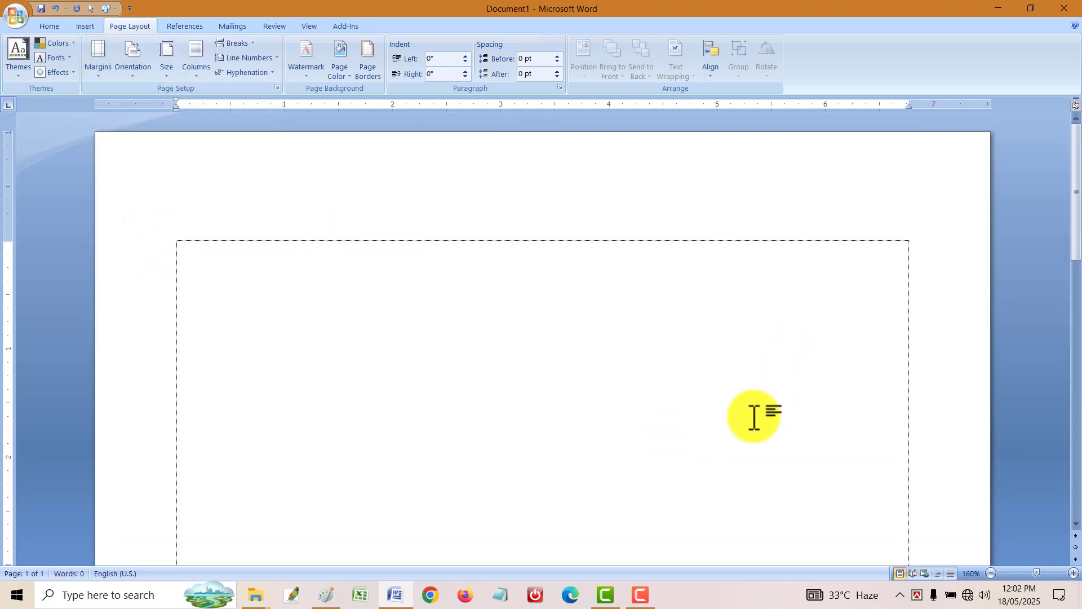
# - Apply the Wide margin preset, then replace it with Mirrored margins of 1.25" inside and 1" outside
pyautogui.click(93, 72)
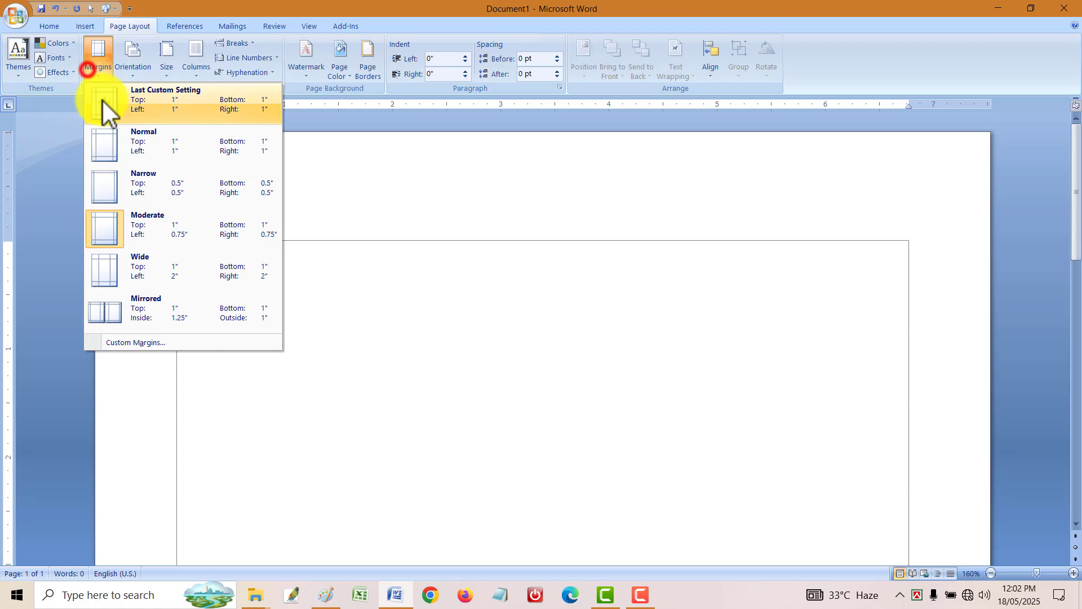
pyautogui.click(144, 260)
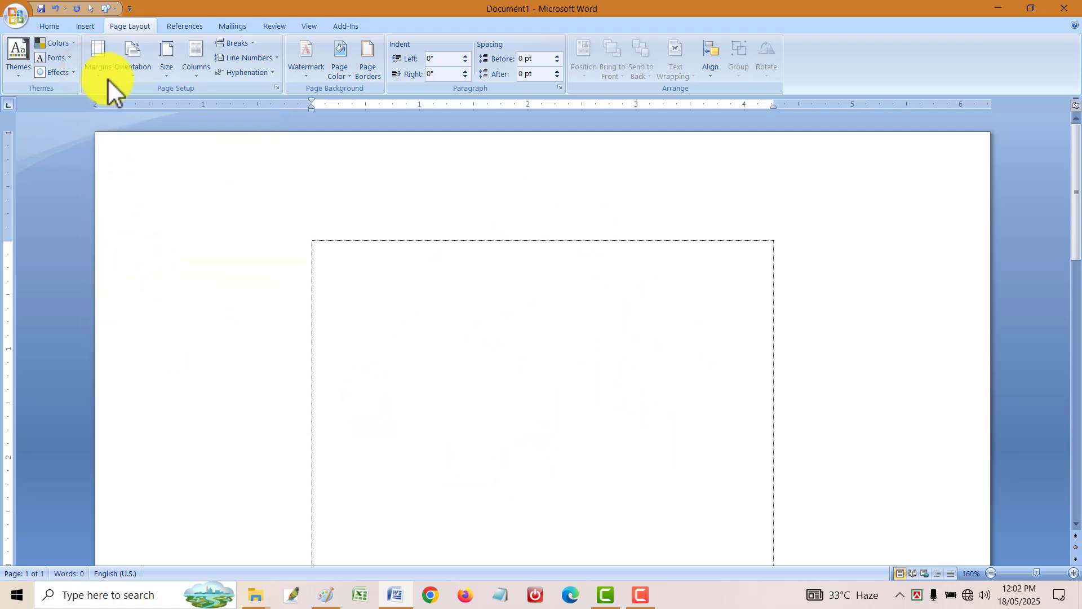
pyautogui.click(102, 57)
pyautogui.click(148, 304)
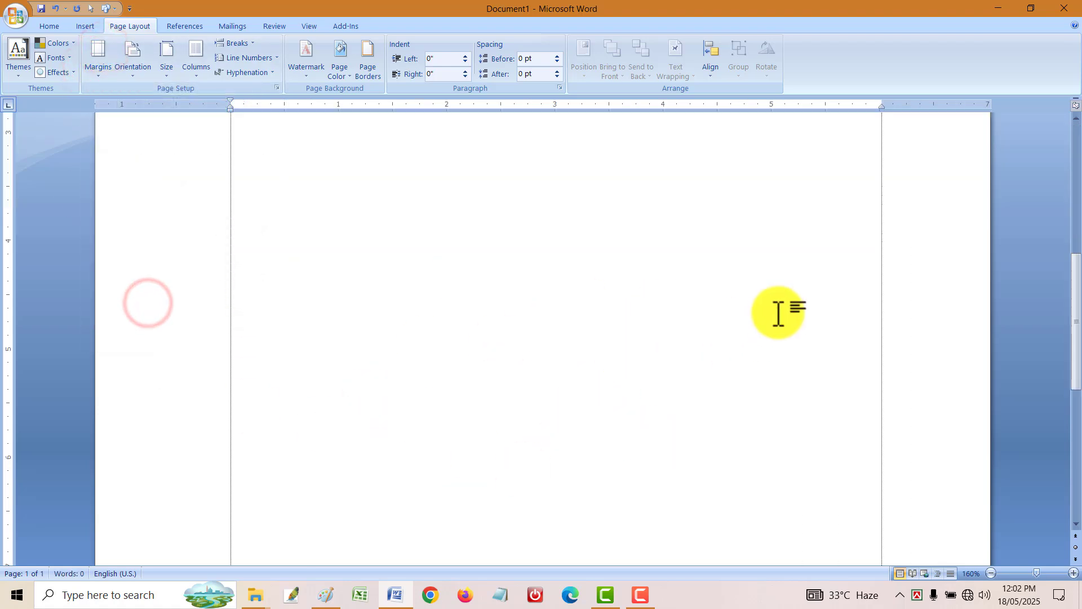
pyautogui.doubleClick(10, 274)
pyautogui.click(645, 454)
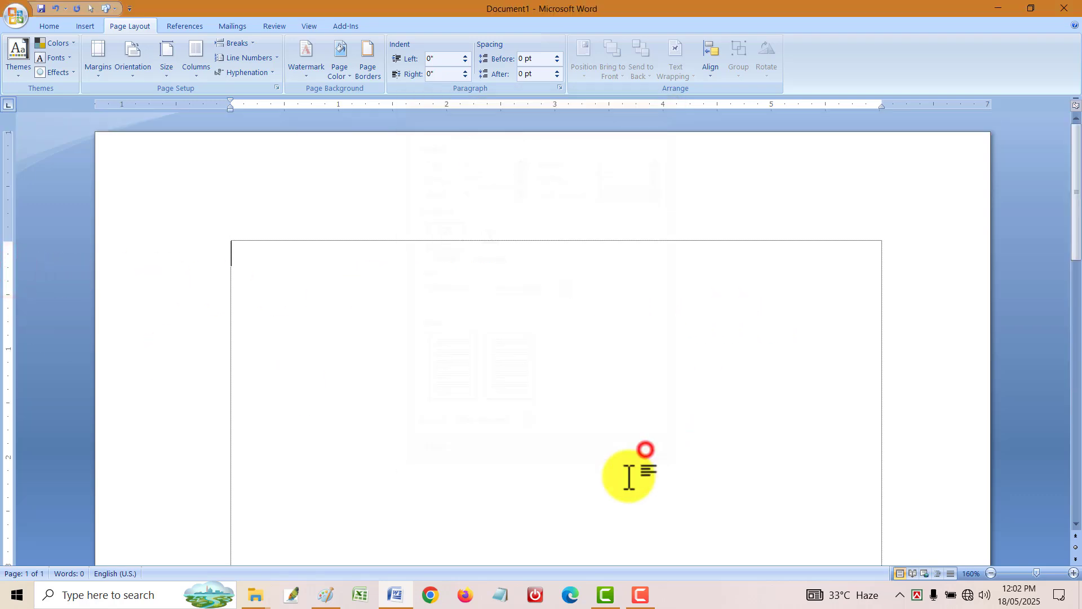
# - Change the page orientation to Landscape and view the whole page at 60% zoom
pyautogui.click(129, 66)
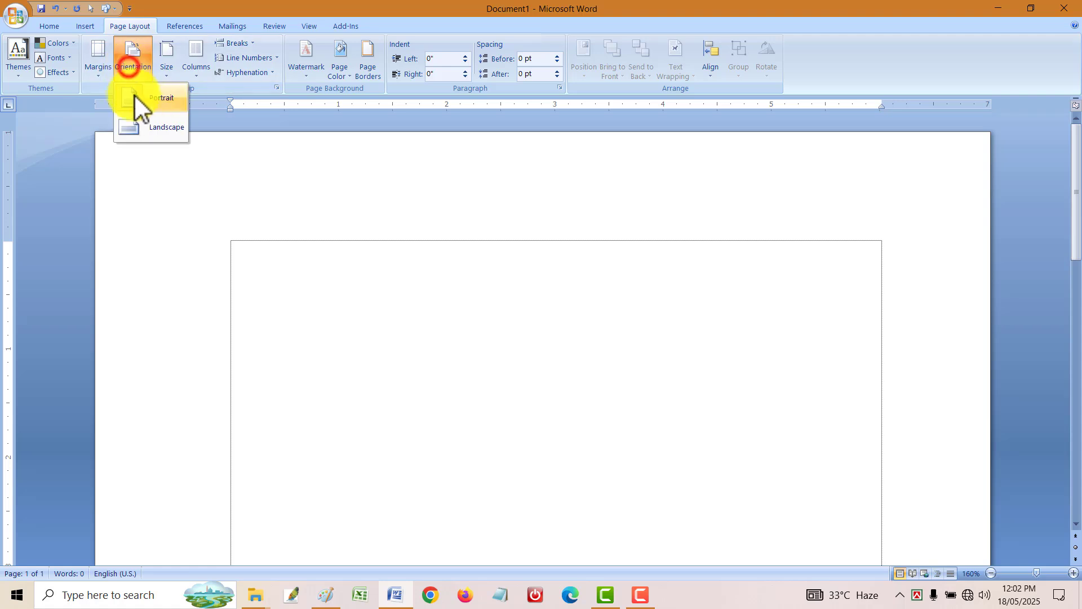
pyautogui.click(159, 126)
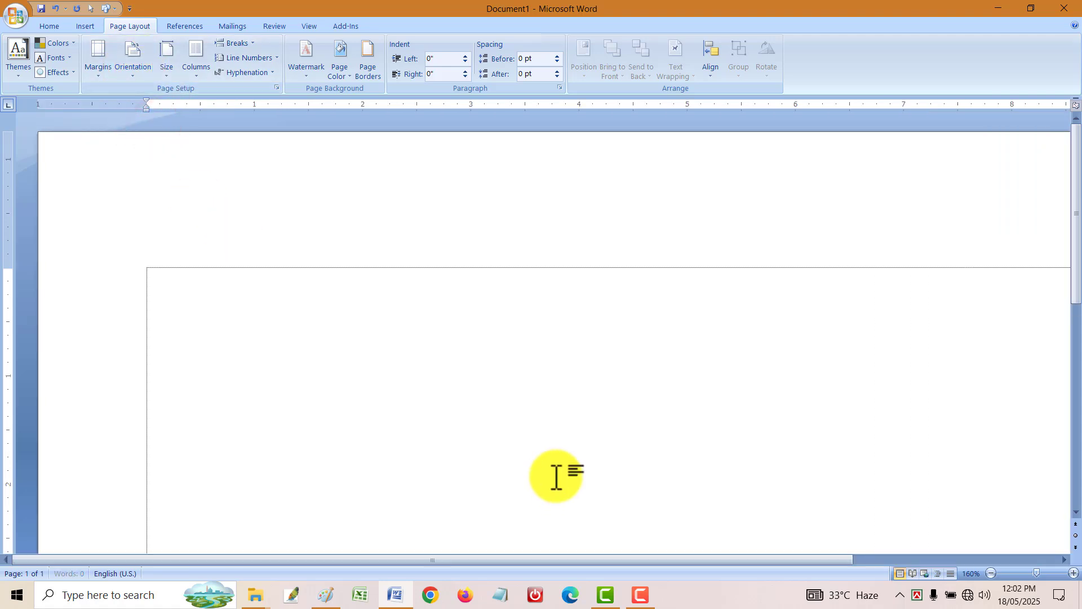
pyautogui.scroll(-8, 564, 361)
pyautogui.scroll(-2, 563, 360)
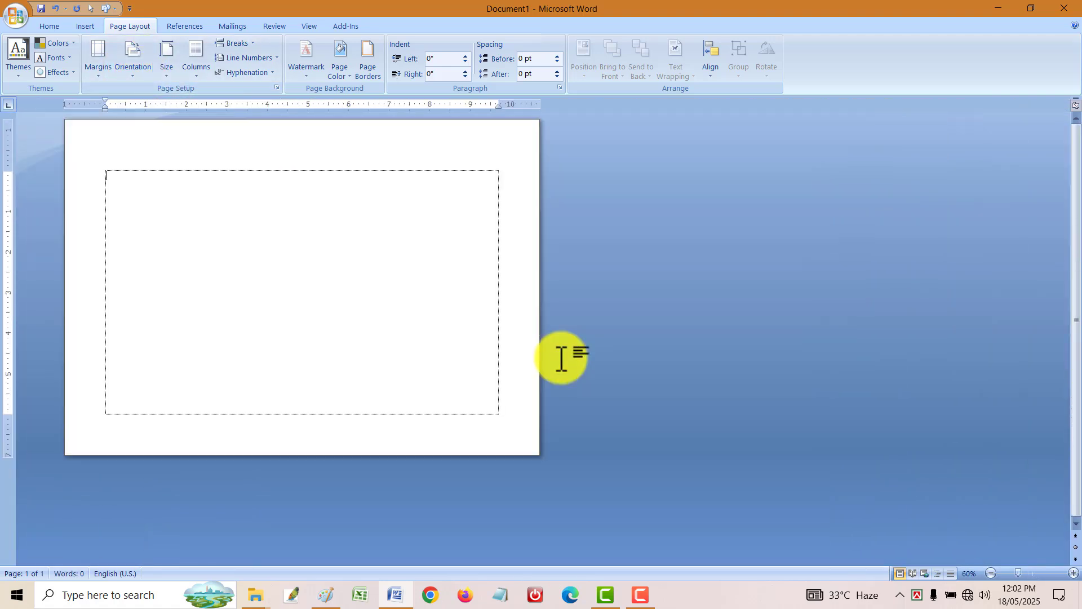
# - Switch the page orientation to Portrait, back to Landscape, and finally to Portrait again
pyautogui.click(176, 74)
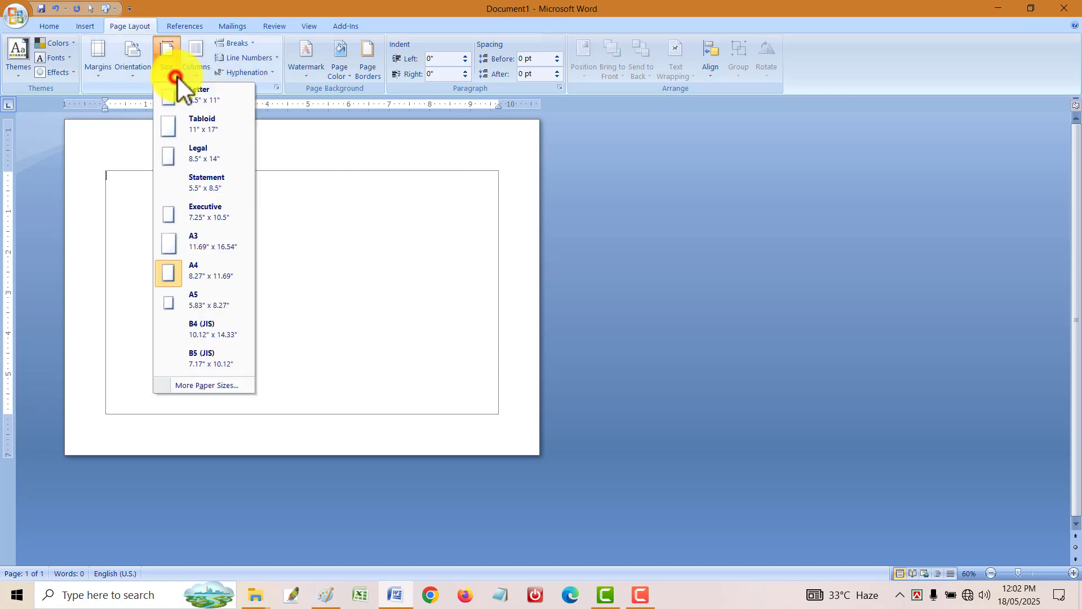
pyautogui.click(133, 67)
pyautogui.click(138, 96)
pyautogui.click(133, 66)
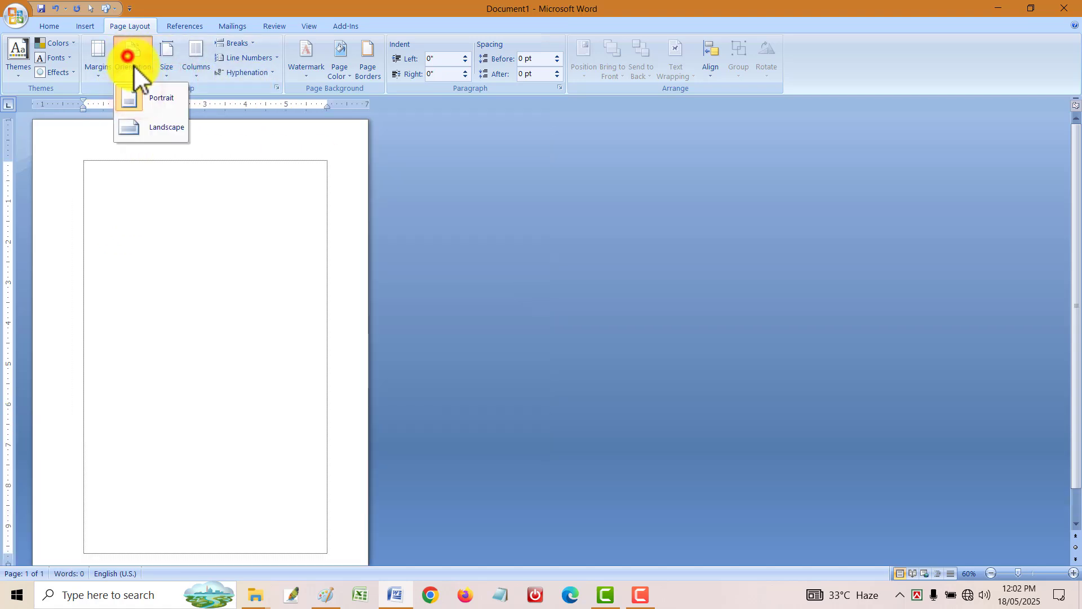
pyautogui.click(147, 121)
pyautogui.click(135, 67)
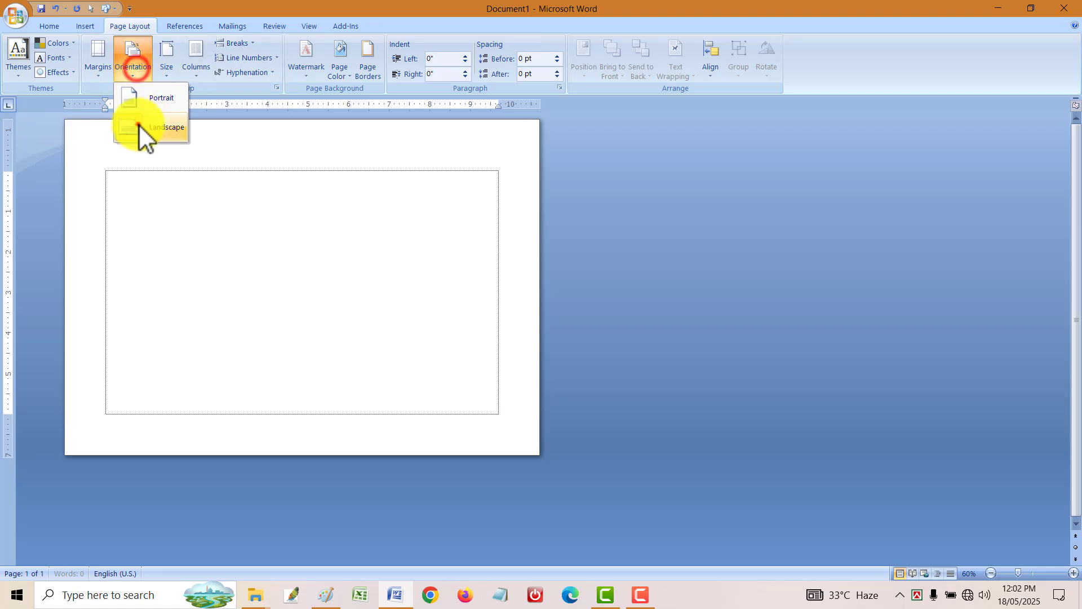
pyautogui.click(141, 125)
pyautogui.click(135, 69)
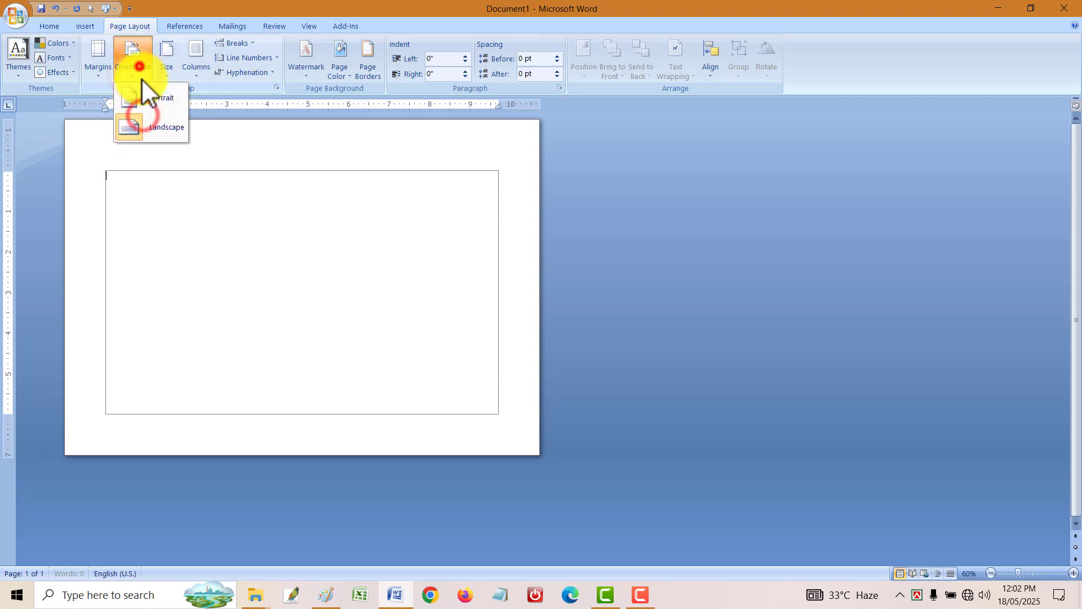
pyautogui.click(144, 97)
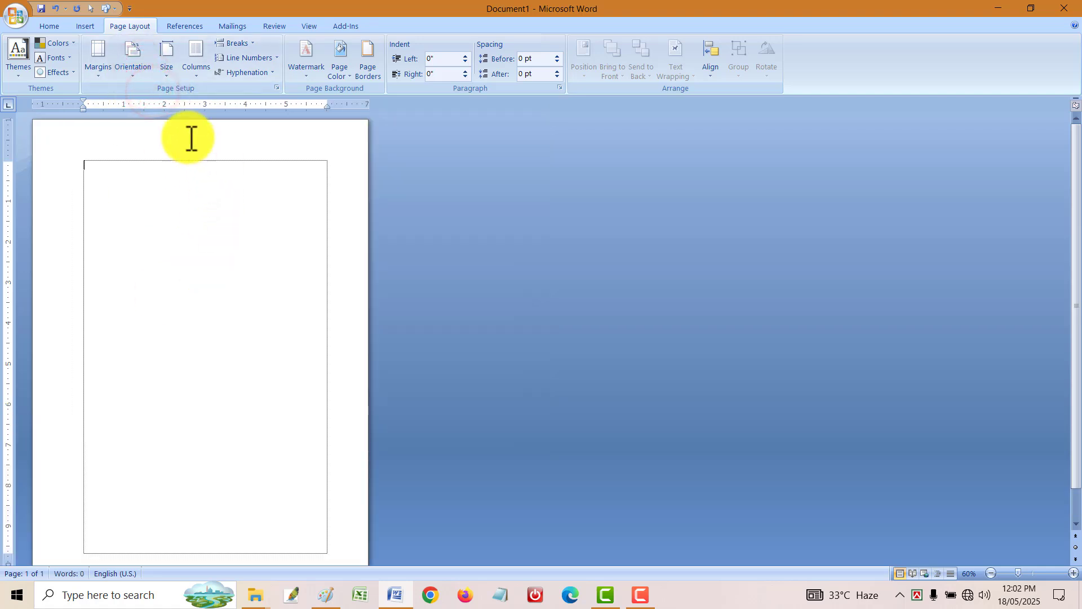
# - Set the paper size to Letter, then change it to Legal (8.5" x 14")
pyautogui.click(174, 79)
pyautogui.click(186, 93)
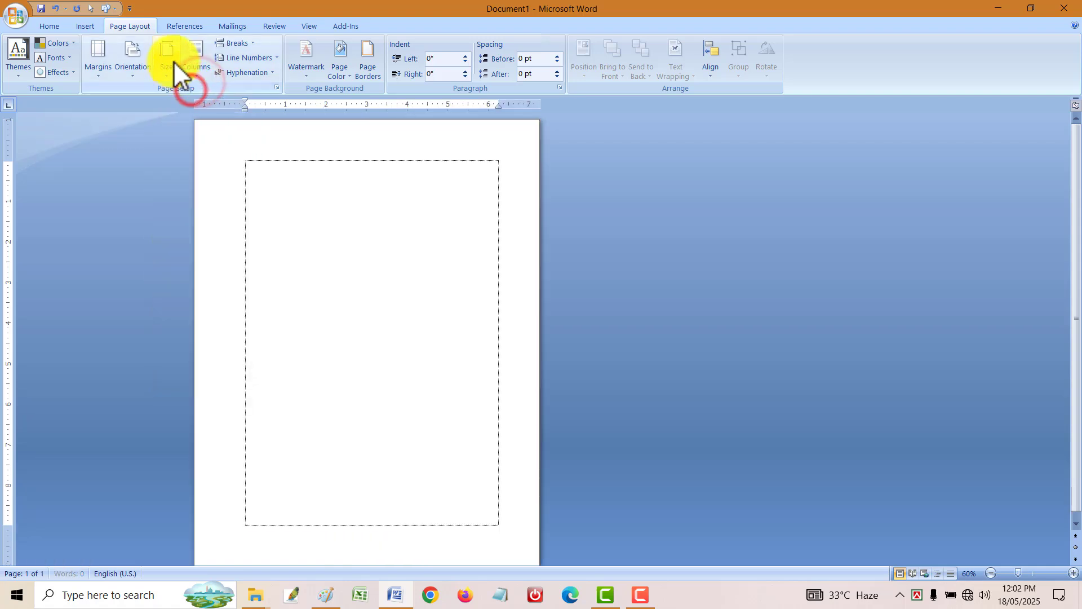
pyautogui.click(172, 60)
pyautogui.click(195, 148)
# - Set the paper size to A3 (11.69" x 16.54") and check the whole page
pyautogui.click(168, 62)
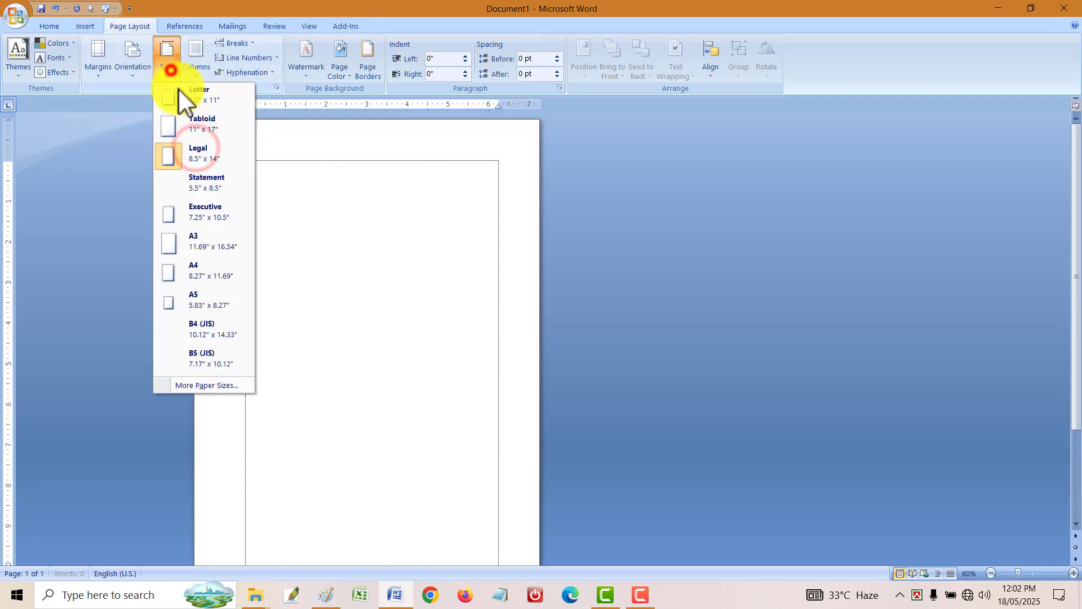
pyautogui.click(207, 245)
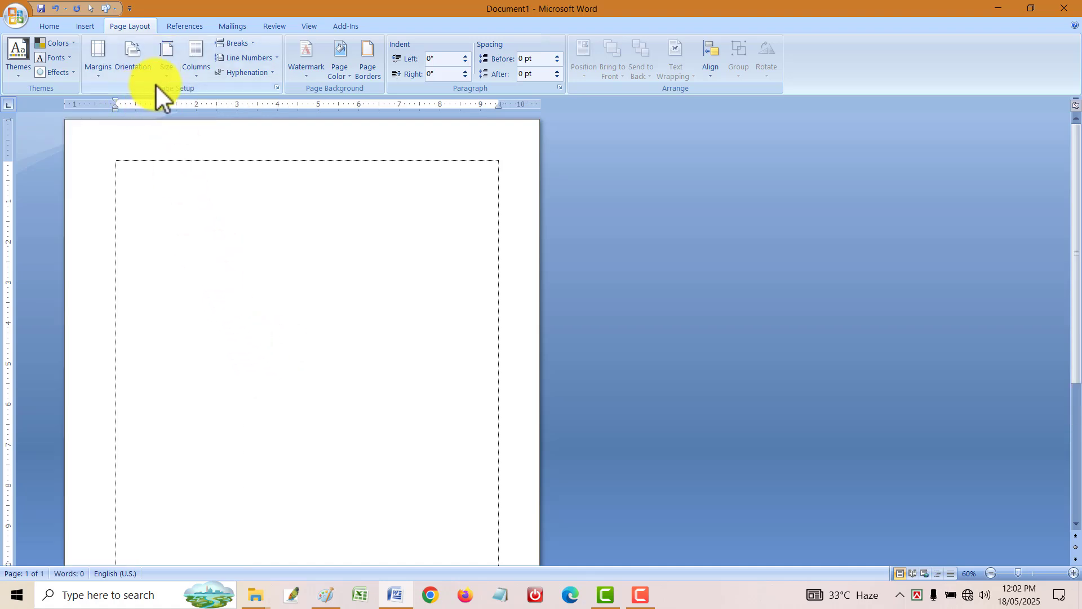
pyautogui.click(169, 61)
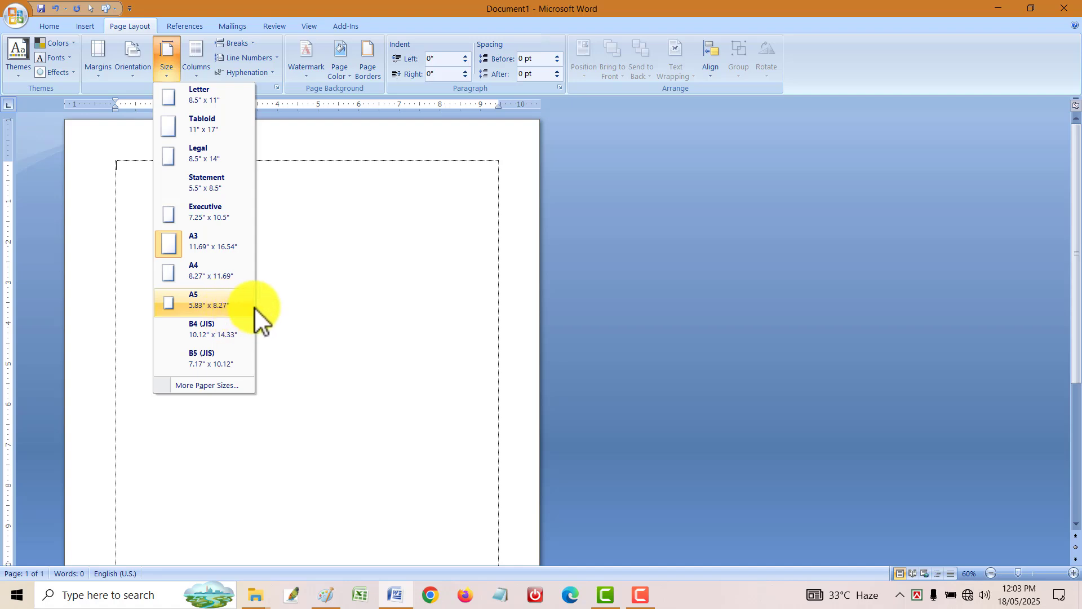
pyautogui.click(310, 283)
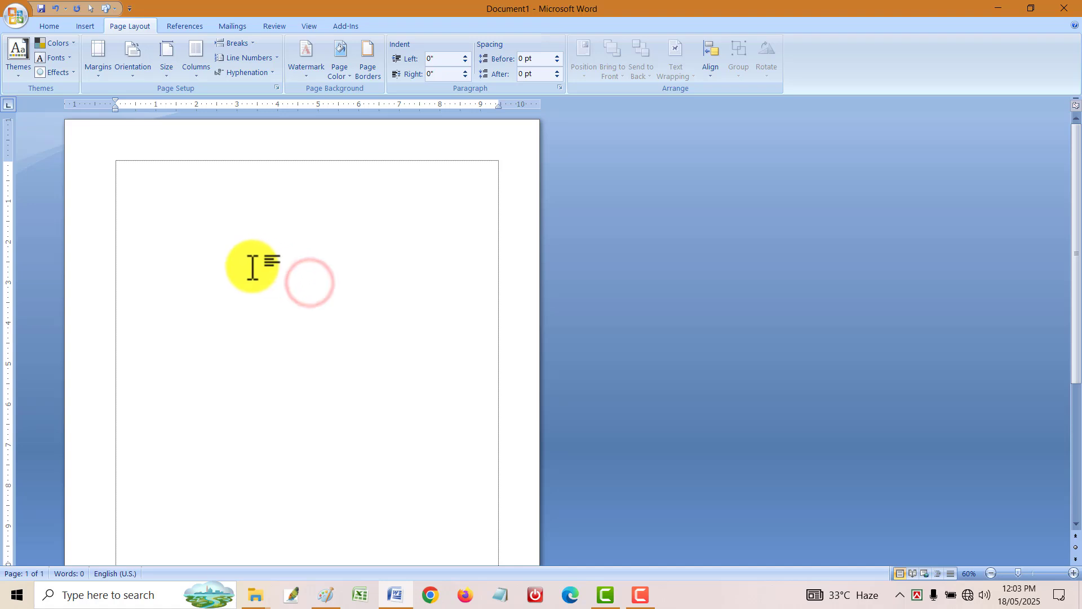
pyautogui.scroll(-3, 285, 268)
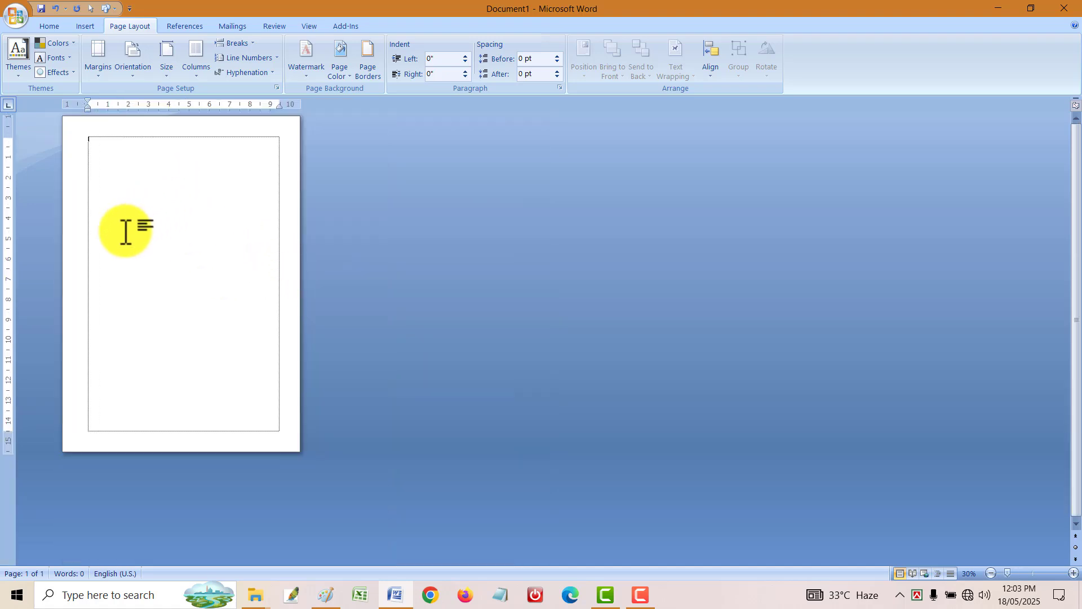
pyautogui.scroll(5, 164, 261)
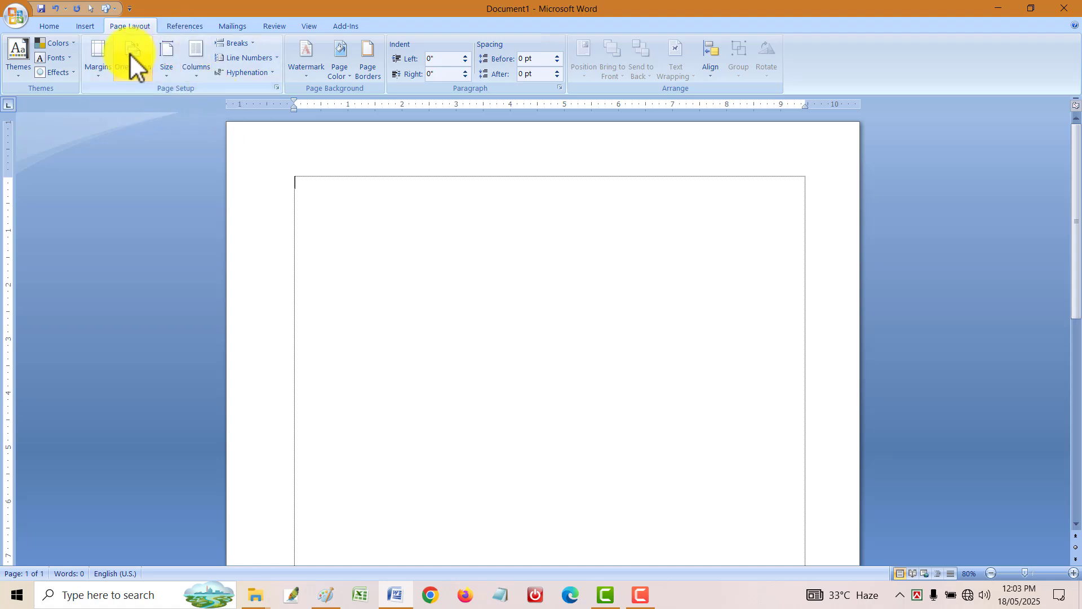
# - Split the page into two equal columns, then change the layout to the Left column preset
pyautogui.click(433, 242)
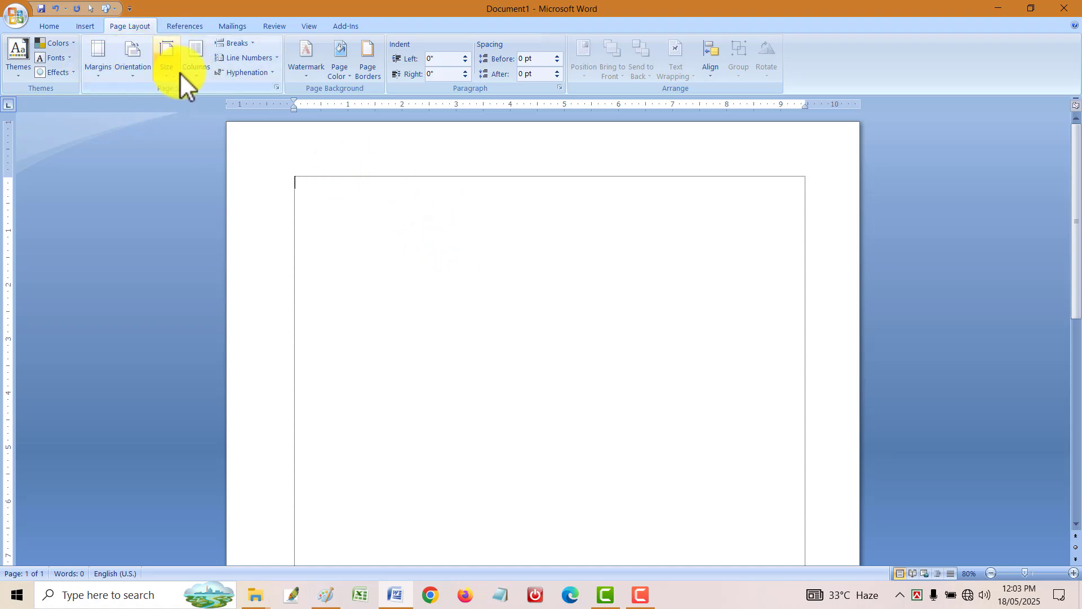
pyautogui.click(191, 72)
pyautogui.click(214, 122)
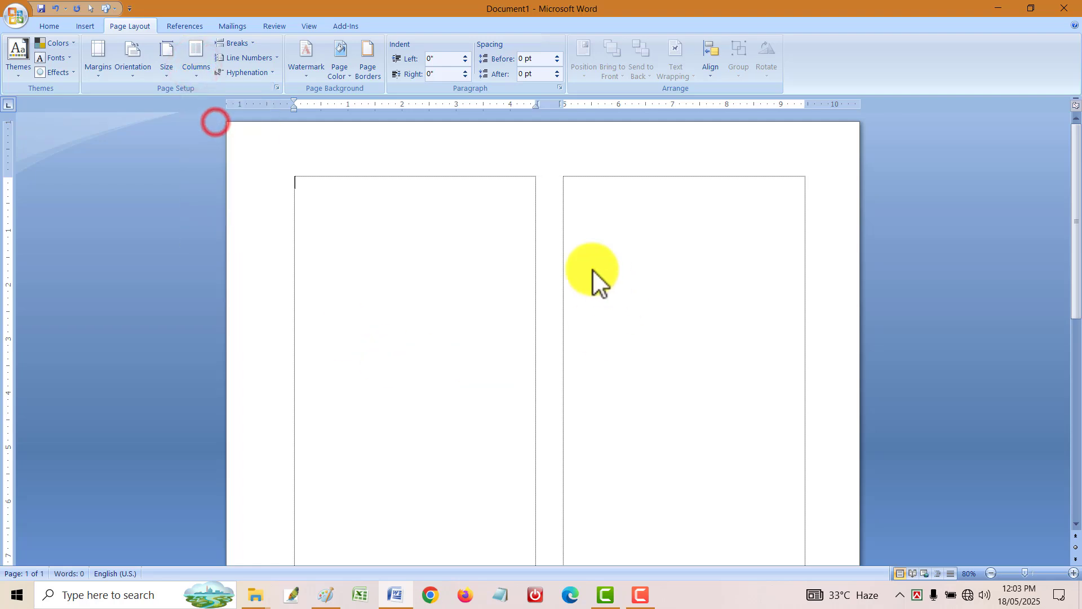
pyautogui.click(196, 64)
pyautogui.click(221, 179)
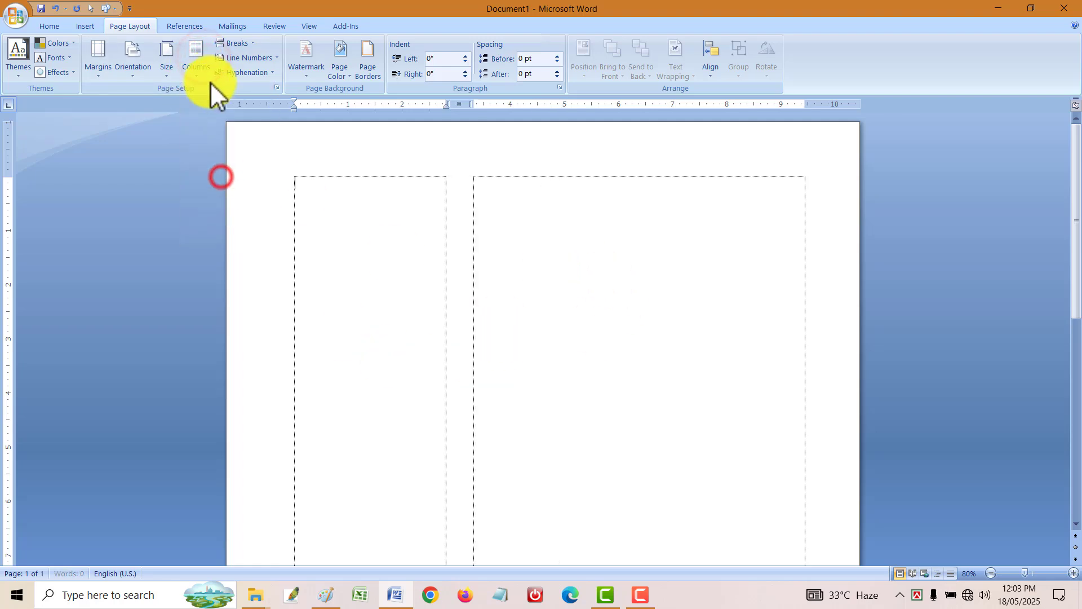
# - Widen the first column to about 7 inches on the ruler and look at the break and column options
pyautogui.click(207, 62)
pyautogui.moveTo(458, 103)
pyautogui.mouseDown()
pyautogui.moveTo(381, 102)
pyautogui.moveTo(692, 145)
pyautogui.mouseUp()
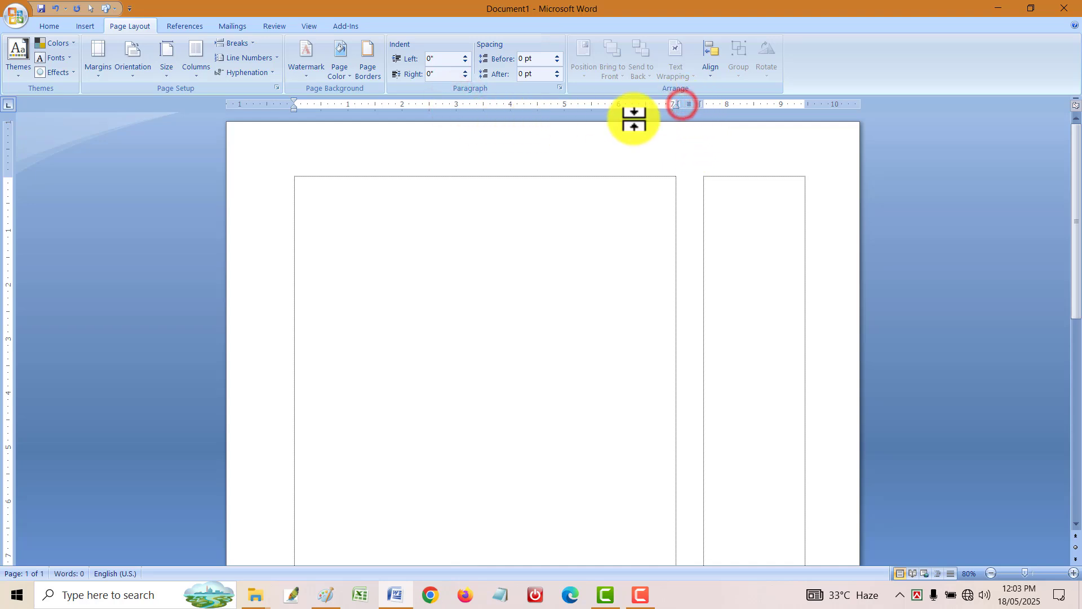
pyautogui.click(215, 47)
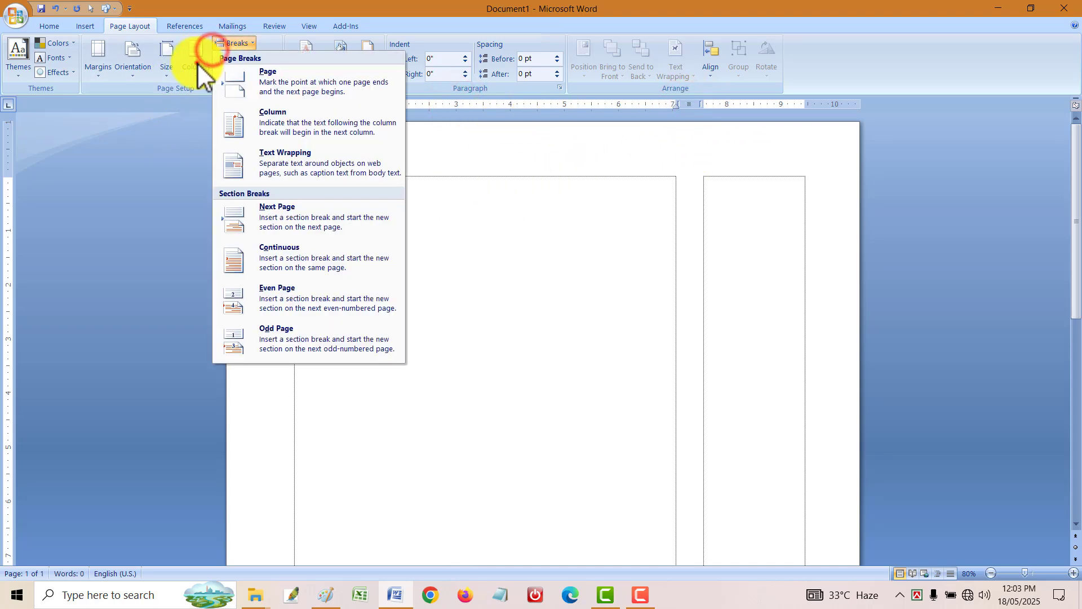
pyautogui.click(197, 63)
pyautogui.click(198, 62)
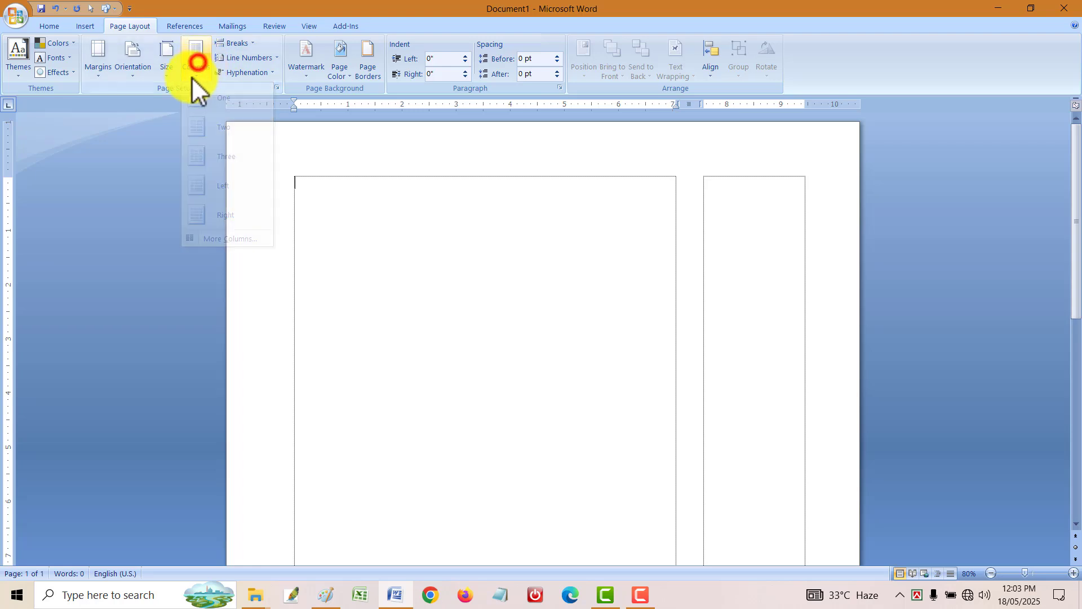
pyautogui.click(564, 311)
# - Undo the column width, the column layouts and the A3 paper size
pyautogui.hotkey('ctrl', 'z')
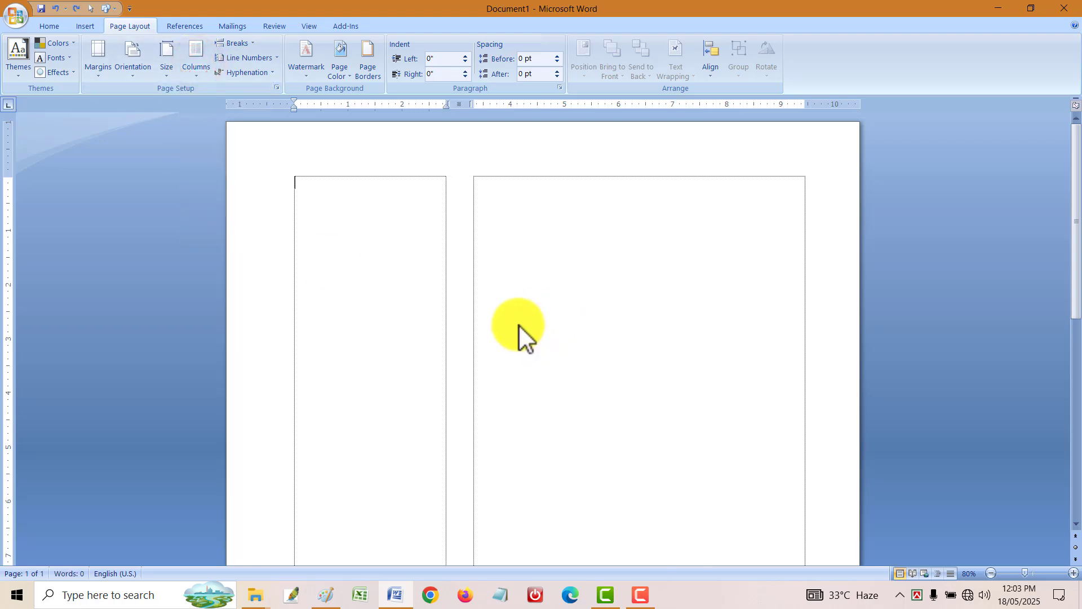
pyautogui.hotkey('ctrl', 'z')
pyautogui.hotkey('ctrl', 'z')
pyautogui.scroll(4, 317, 285)
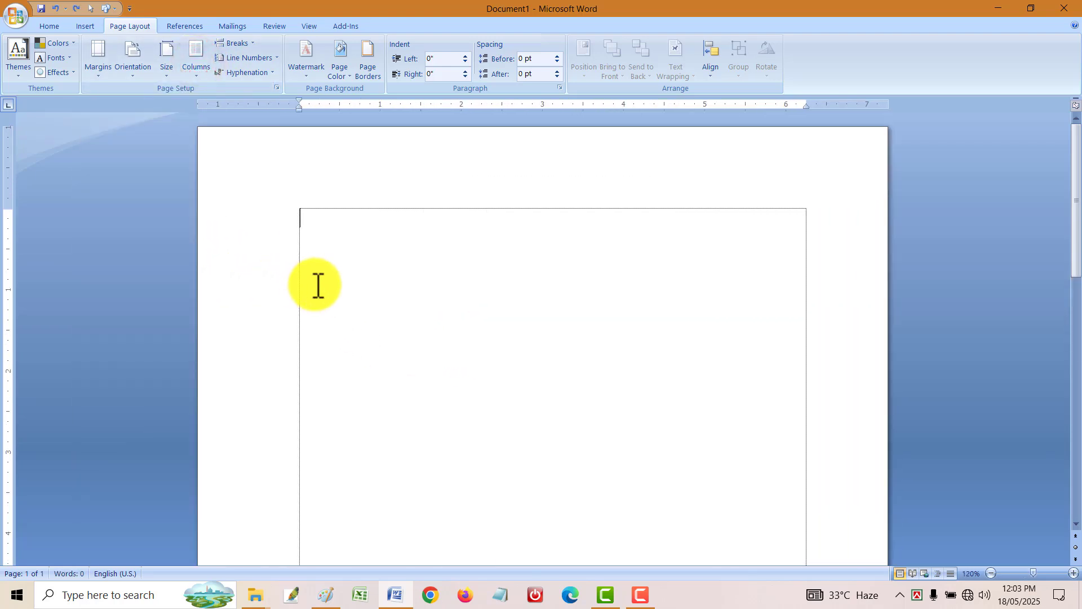
pyautogui.scroll(2, 317, 285)
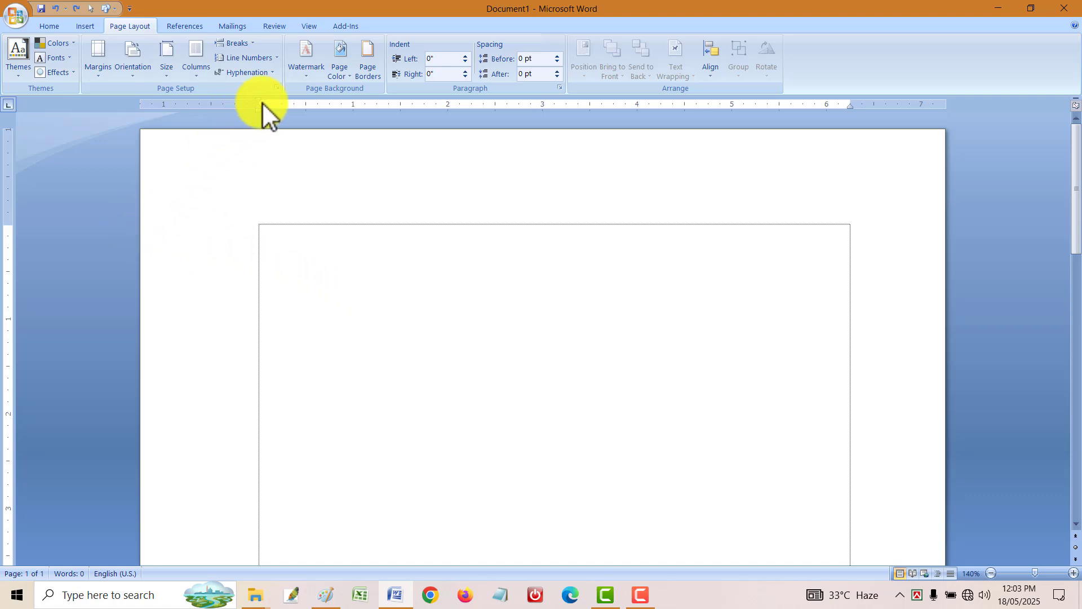
# - Open the Page Setup dialog several times, view its margin settings, and close it without changes
pyautogui.click(275, 89)
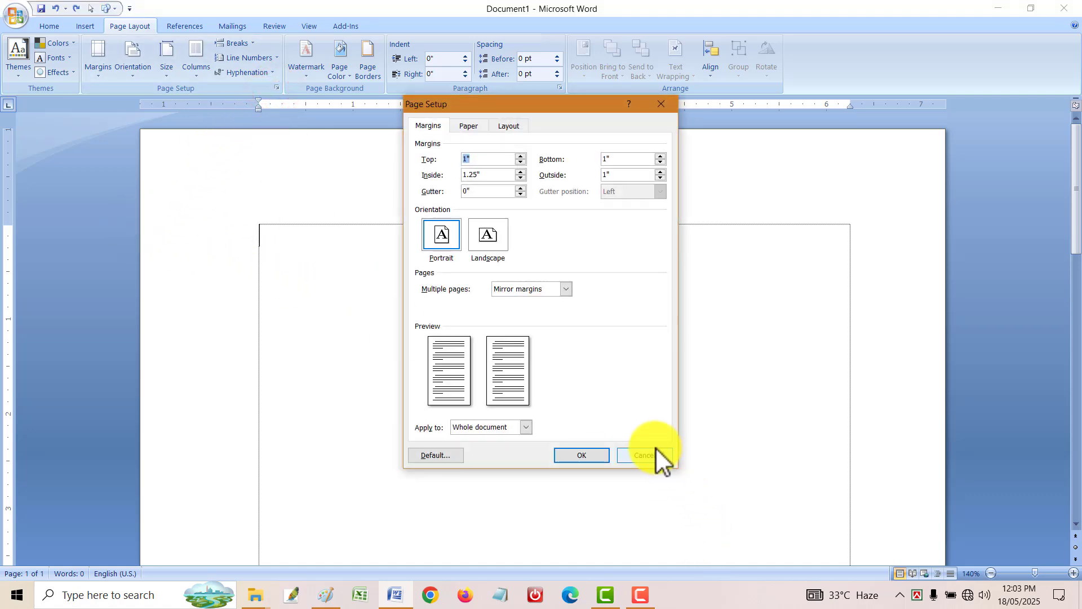
pyautogui.click(655, 448)
pyautogui.click(277, 88)
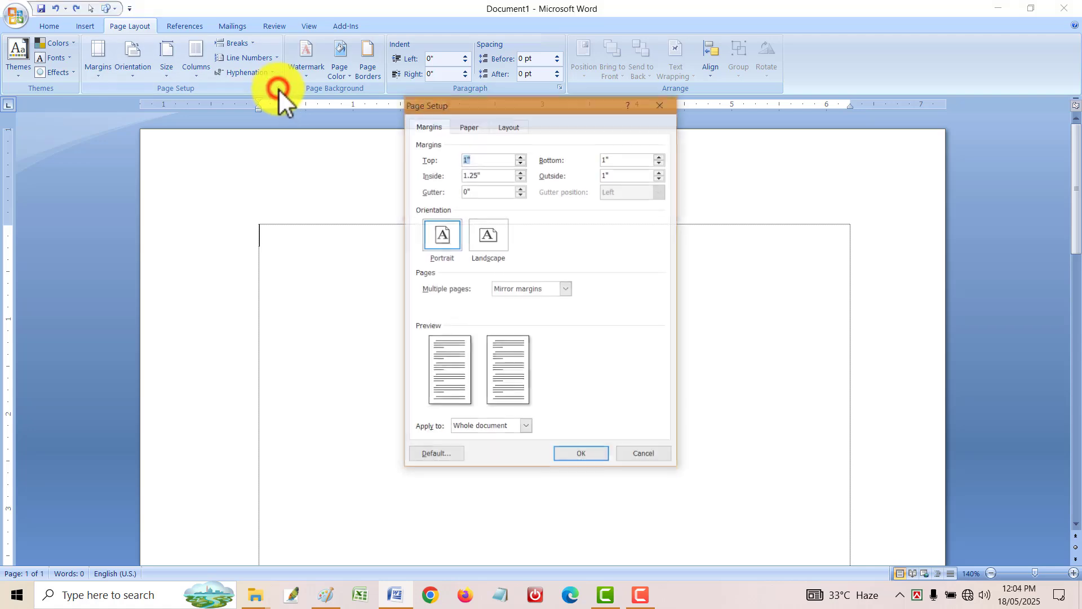
pyautogui.click(655, 449)
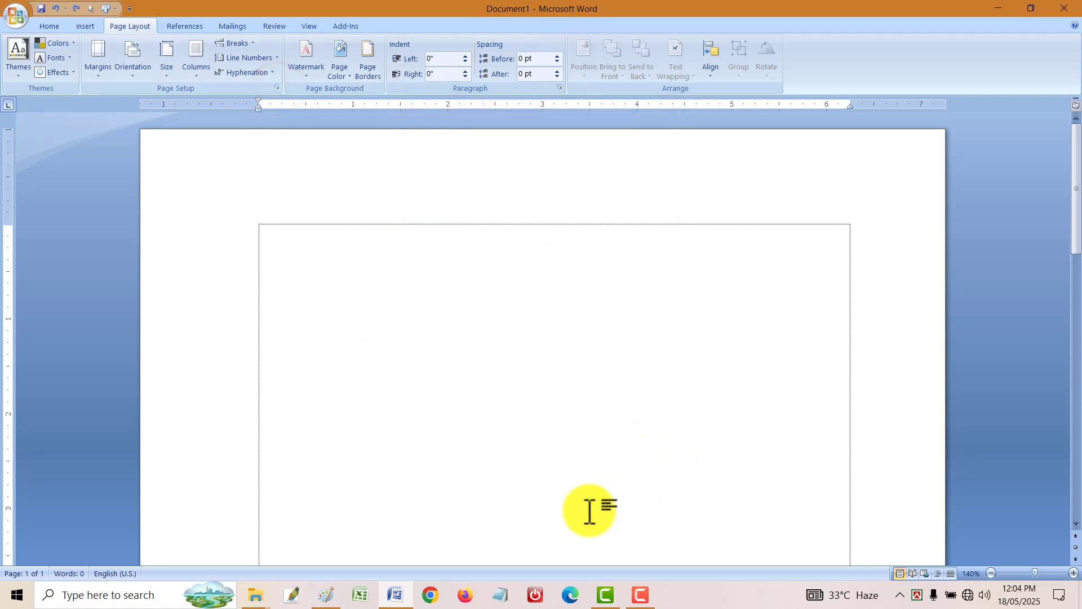
pyautogui.hotkey('alt', 'p')
pyautogui.press('s')
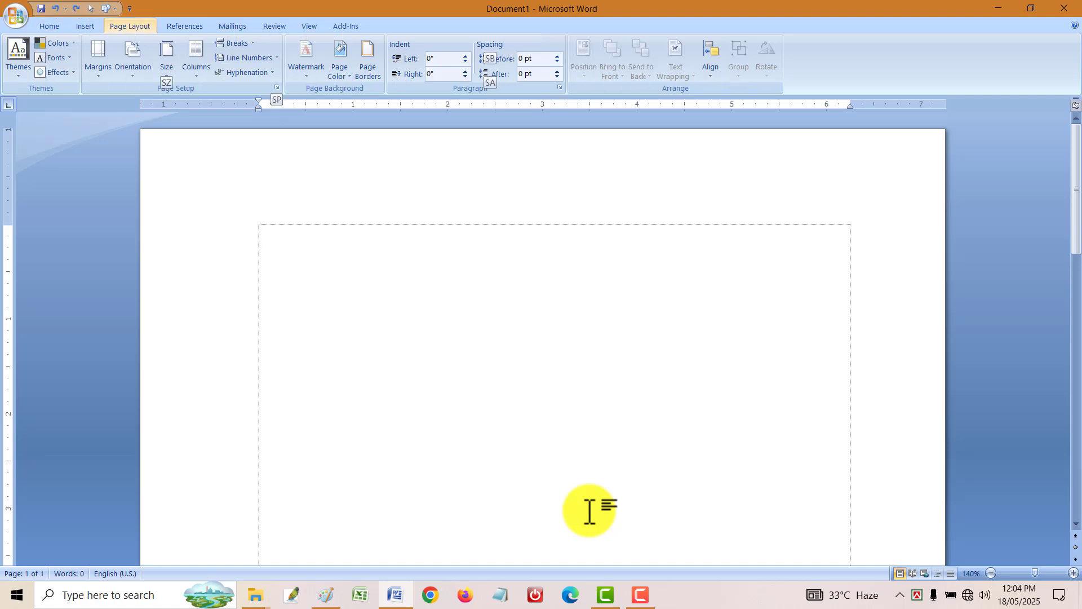
pyautogui.press('p')
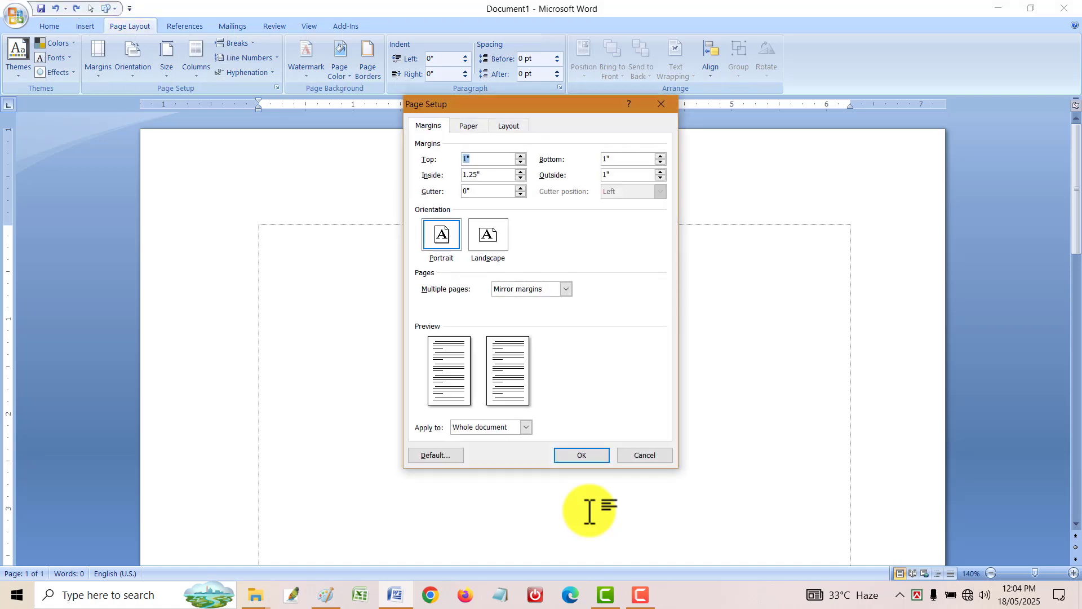
pyautogui.press('Escape')
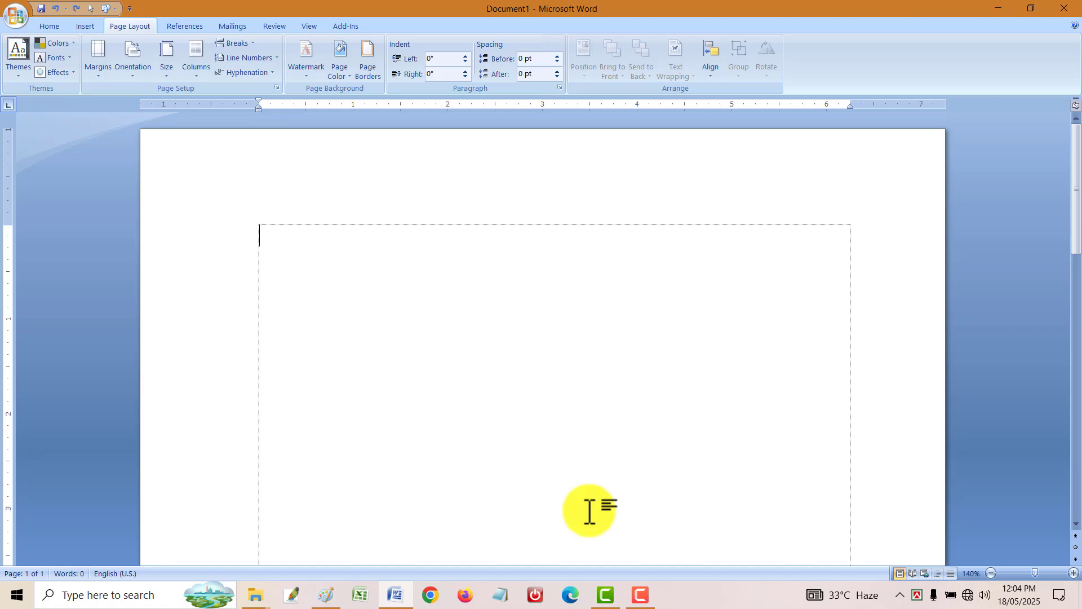
pyautogui.hotkey('alt', 'space')
pyautogui.press('alt')
pyautogui.write('psp')
pyautogui.press('Left')
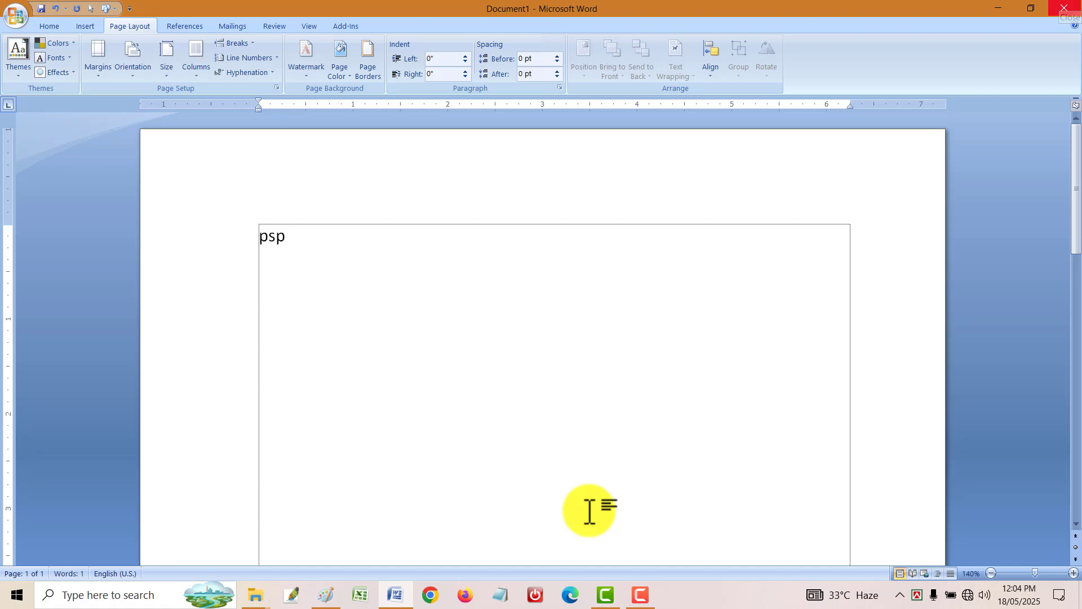
# - Open the Page Setup dialog and examine its paper and margin settings
pyautogui.press('alt')
pyautogui.press('p')
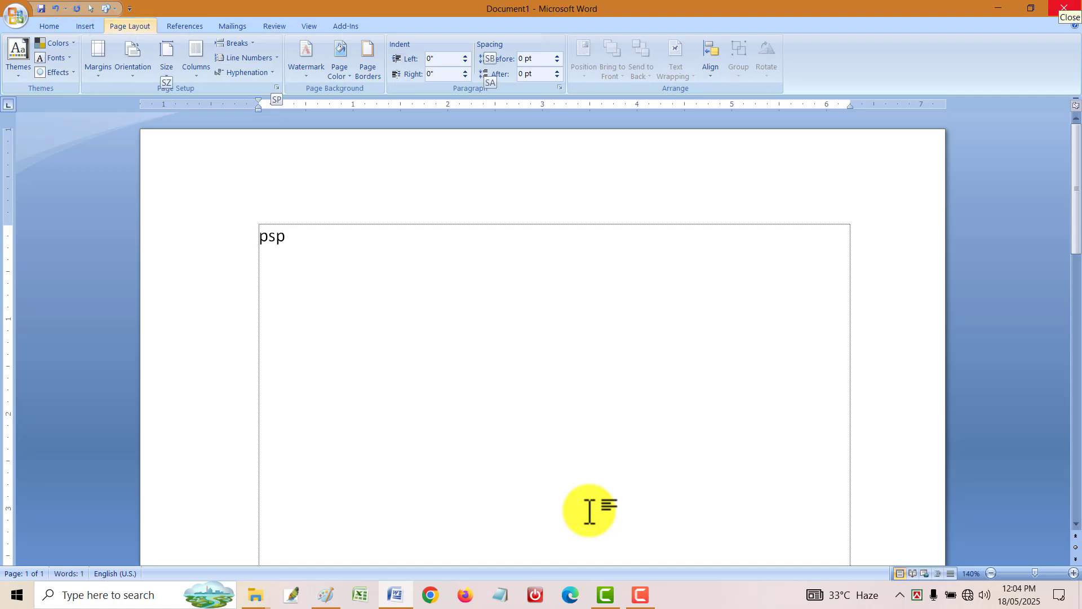
pyautogui.press('s')
pyautogui.press('p')
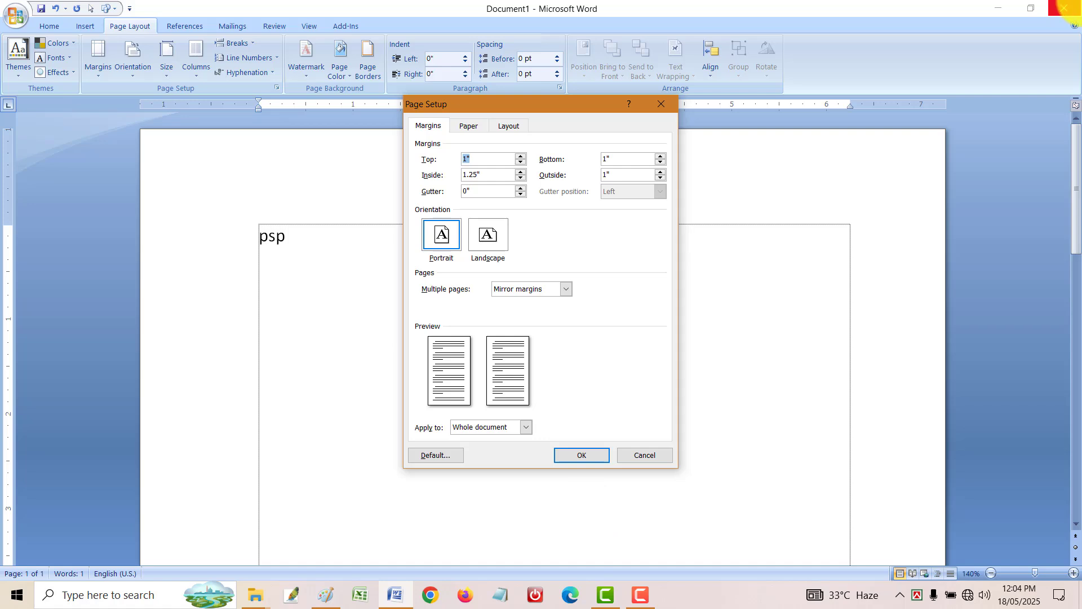
pyautogui.click(473, 126)
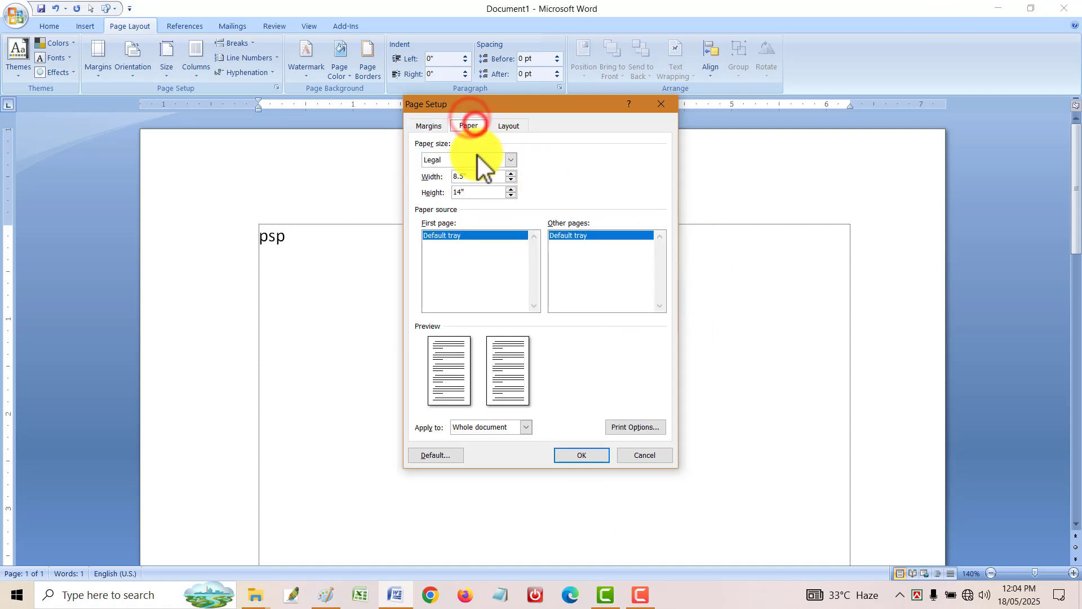
pyautogui.click(435, 127)
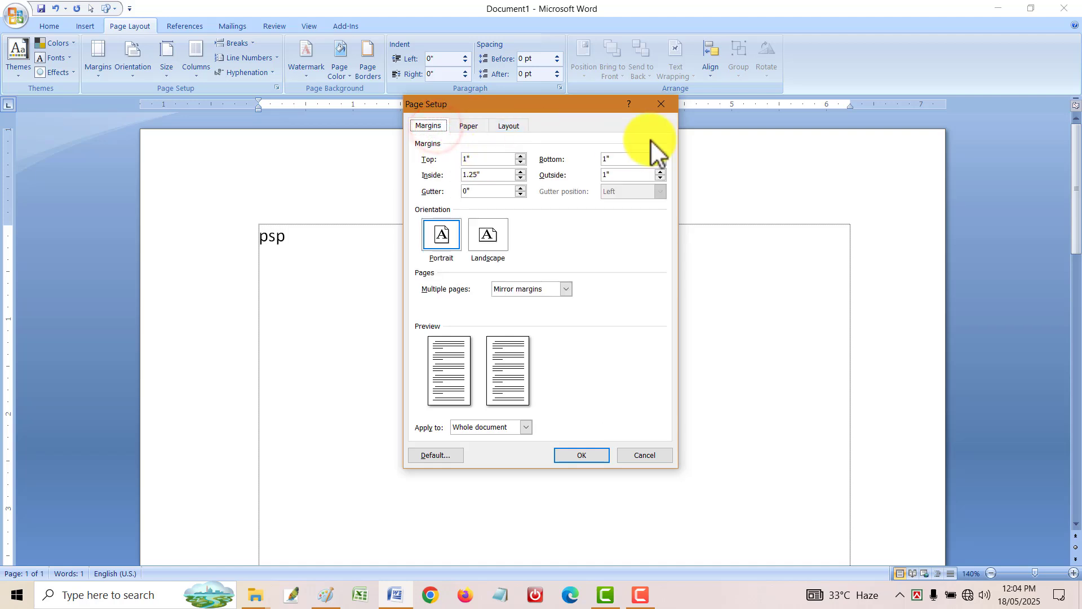
# - Browse the paper size choices in Page Setup, recheck the margin settings, and cancel the dialog
pyautogui.click(478, 127)
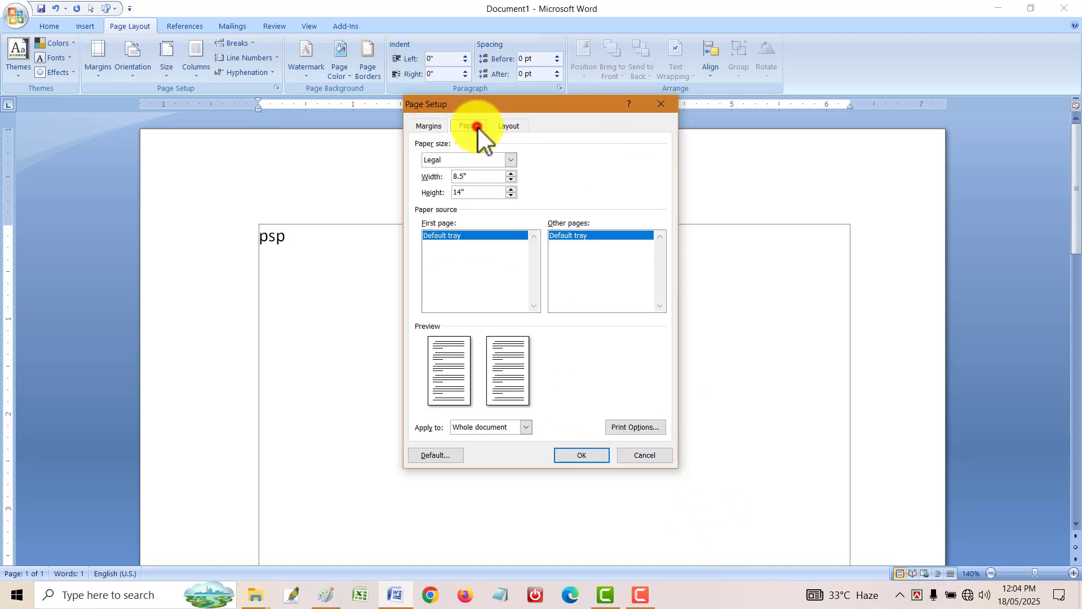
pyautogui.click(481, 162)
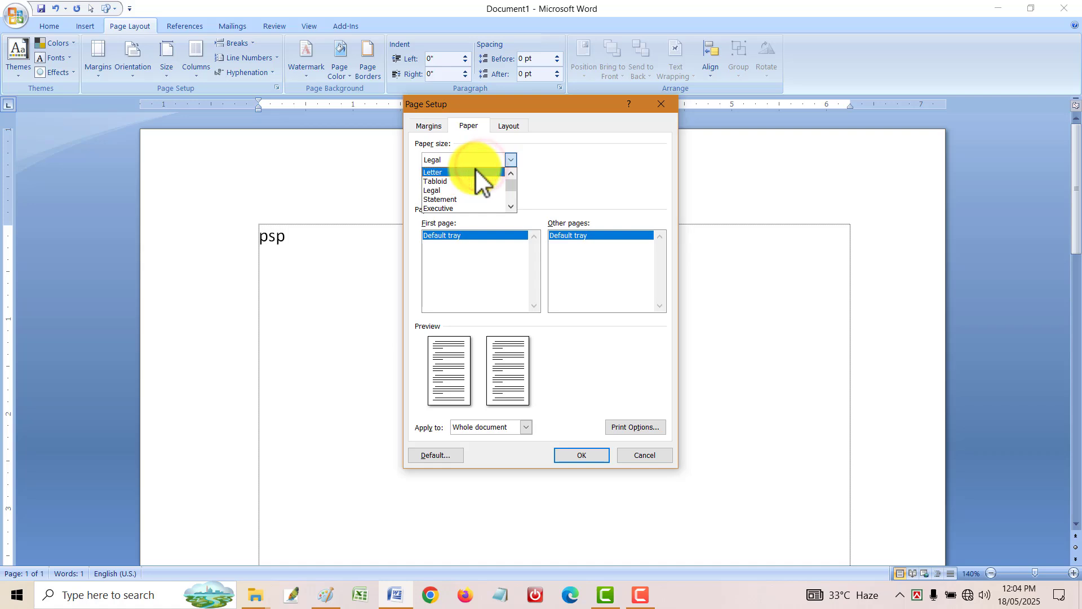
pyautogui.scroll(-2, 475, 168)
pyautogui.click(475, 168)
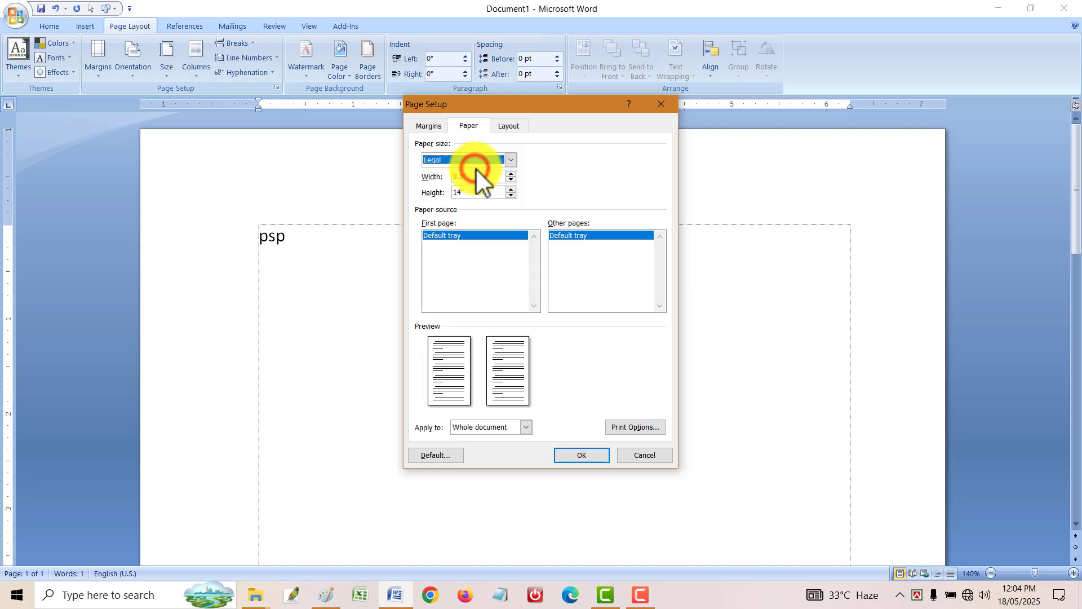
pyautogui.click(429, 125)
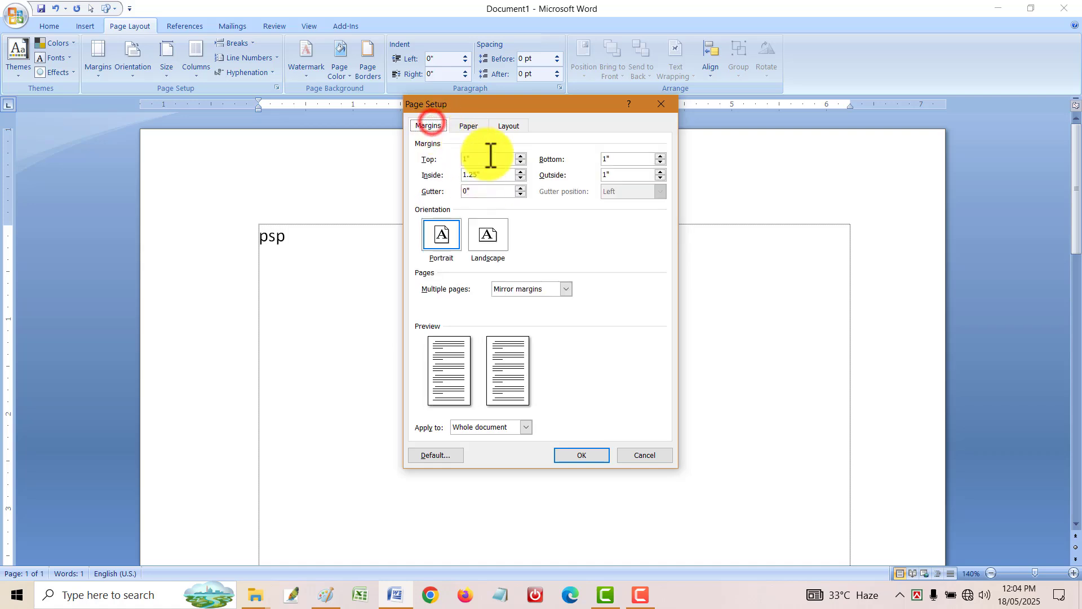
pyautogui.click(475, 126)
pyautogui.click(434, 123)
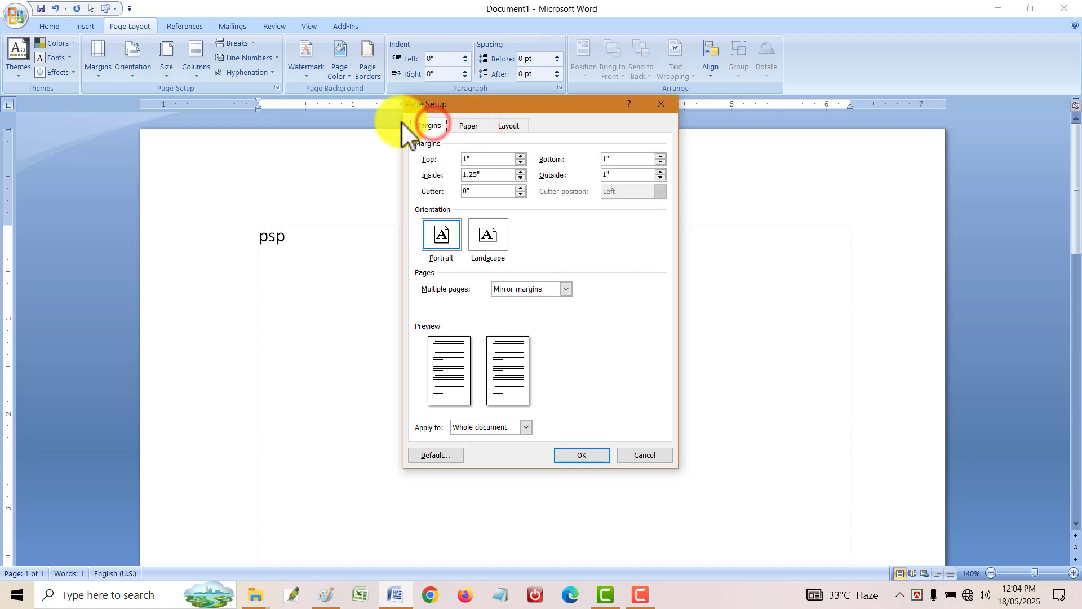
pyautogui.click(643, 455)
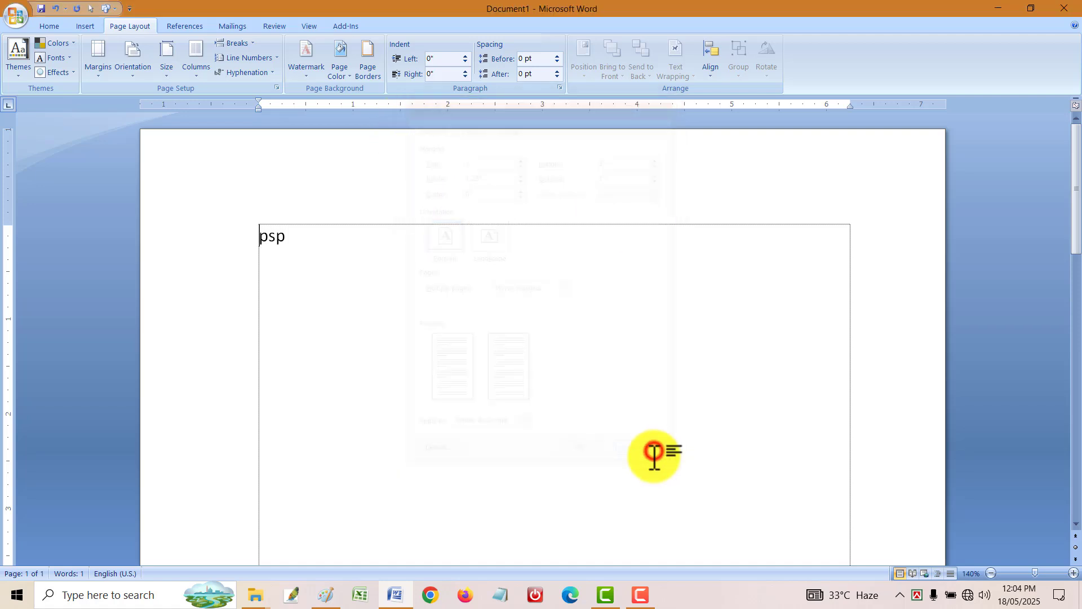
# - Close the current document without saving and create a new blank document
pyautogui.hotkey('ctrl', 'w')
pyautogui.click(521, 332)
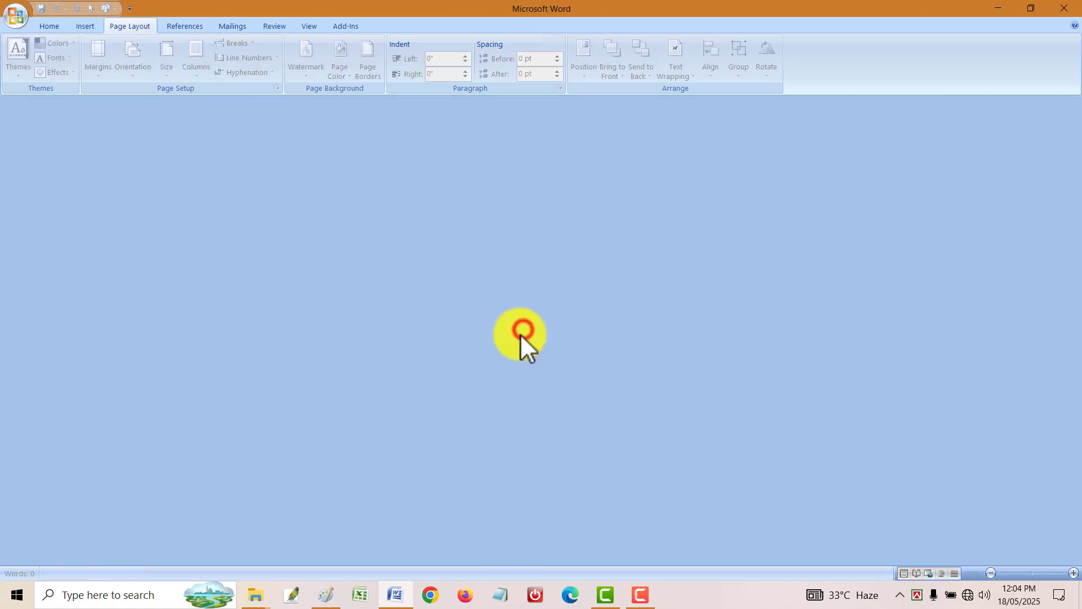
pyautogui.hotkey('ctrl', 'n')
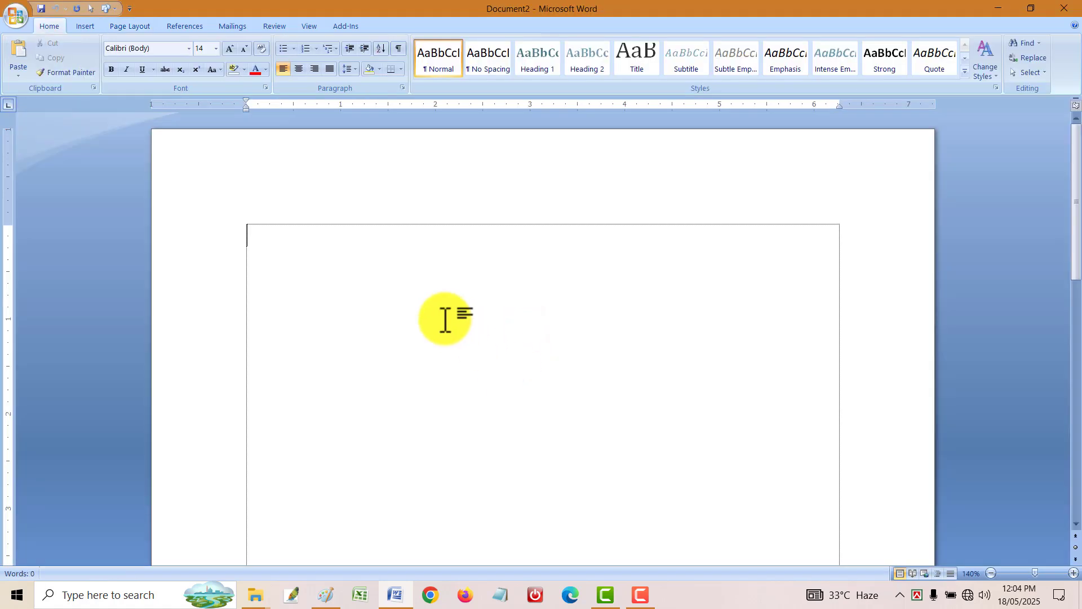
# - Open Page Setup for the new document, move the dialog away from the ribbon, and close it
pyautogui.doubleClick(4, 273)
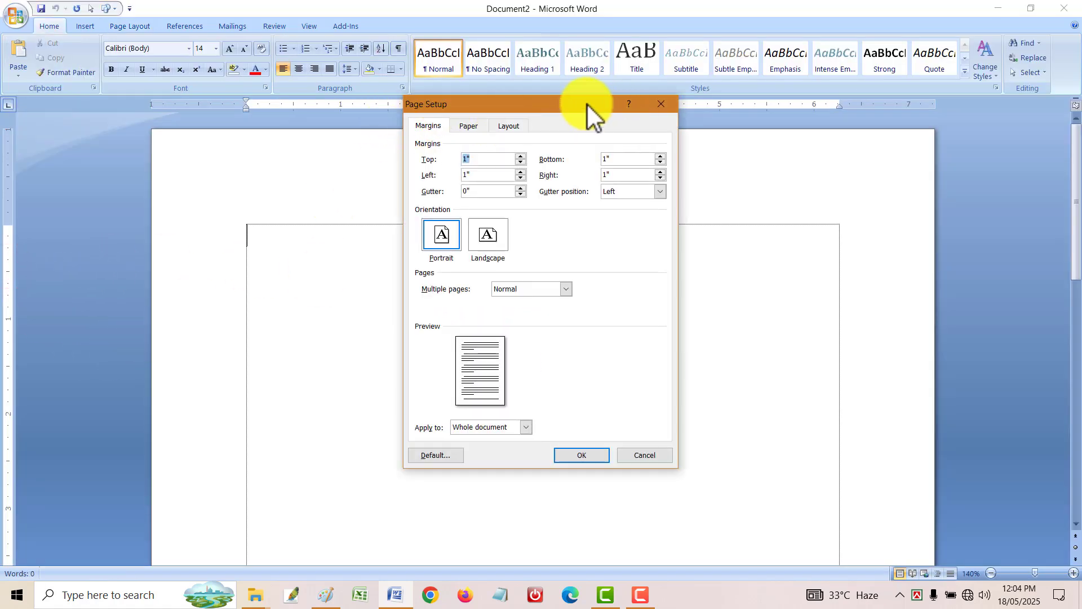
pyautogui.moveTo(584, 104); pyautogui.dragTo(523, 164)
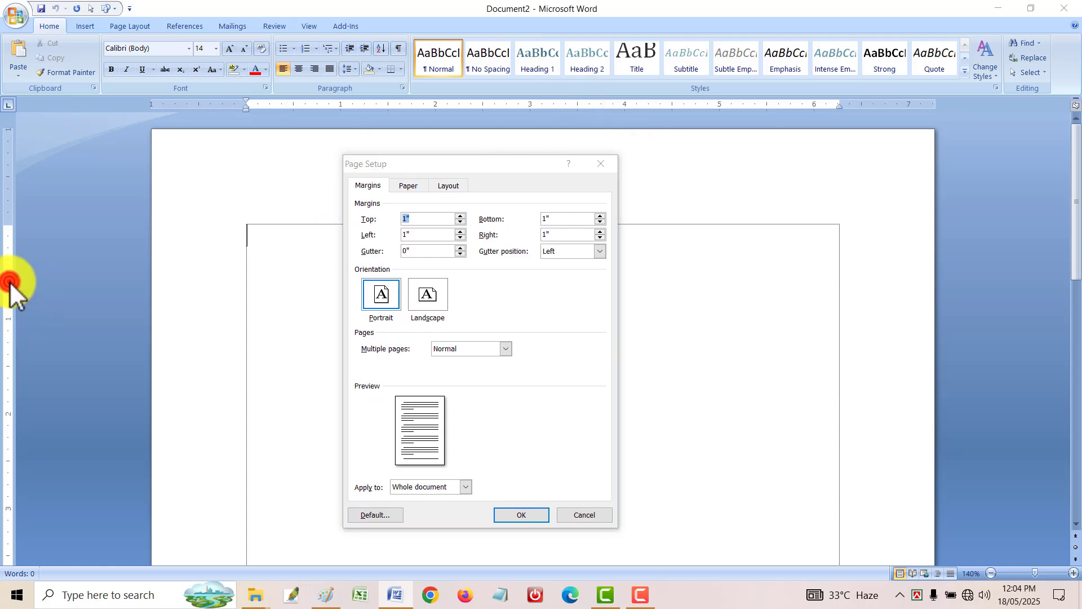
pyautogui.click(617, 167)
pyautogui.press('Escape')
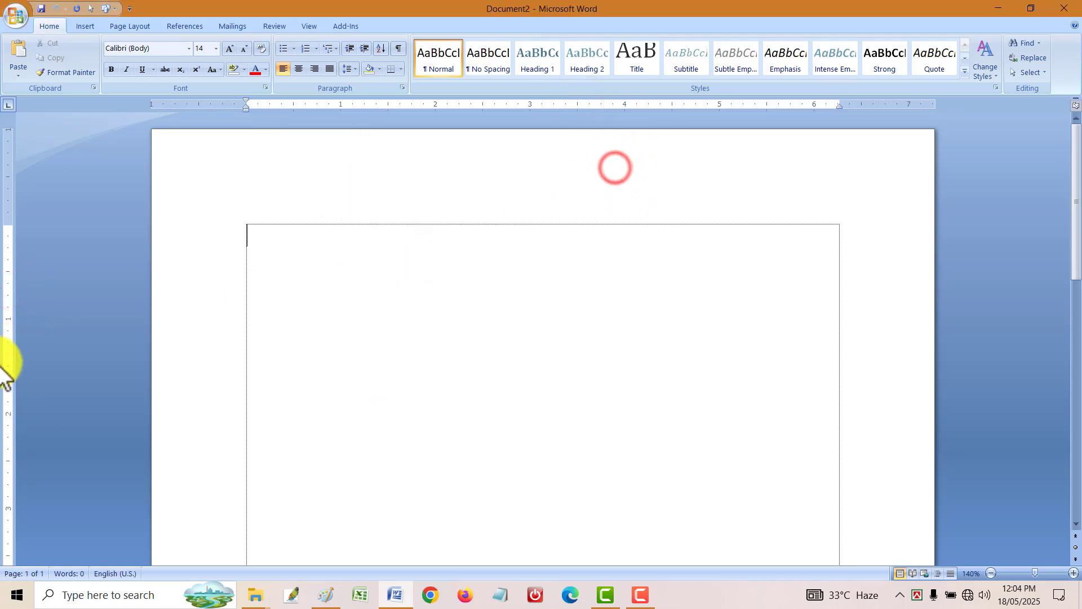
# - Reopen the Page Setup dialog and examine its margin settings and available paper sizes
pyautogui.doubleClick(9, 332)
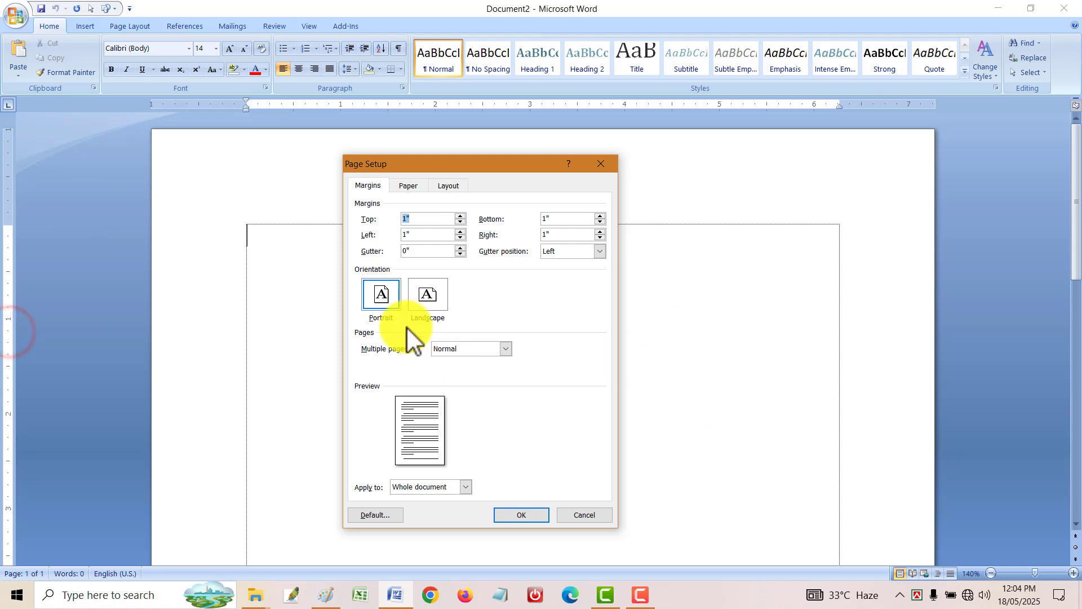
pyautogui.doubleClick(438, 218)
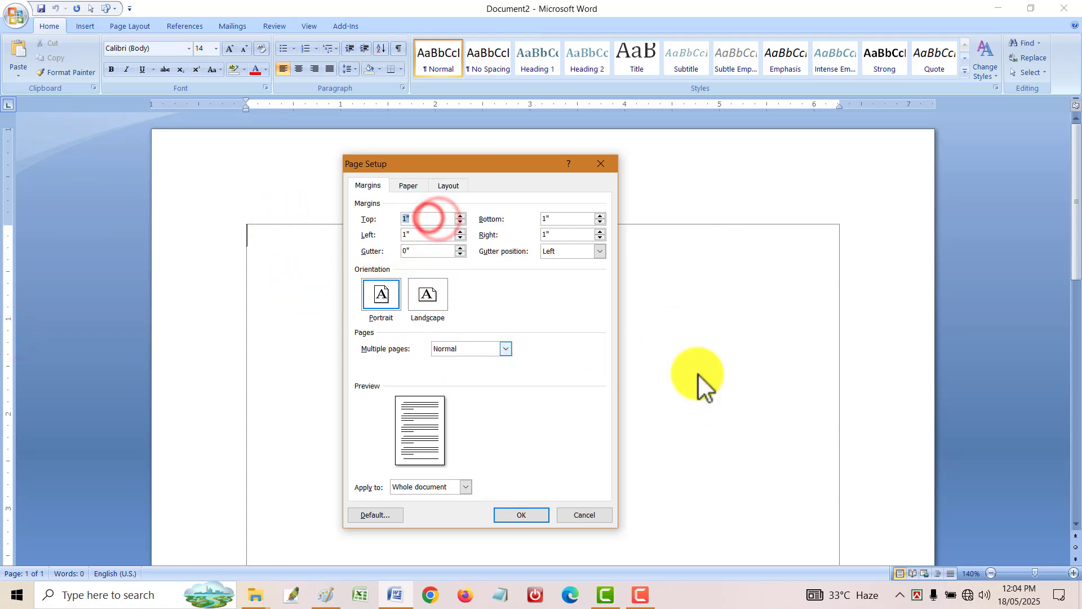
pyautogui.click(407, 185)
pyautogui.click(398, 219)
pyautogui.click(416, 231)
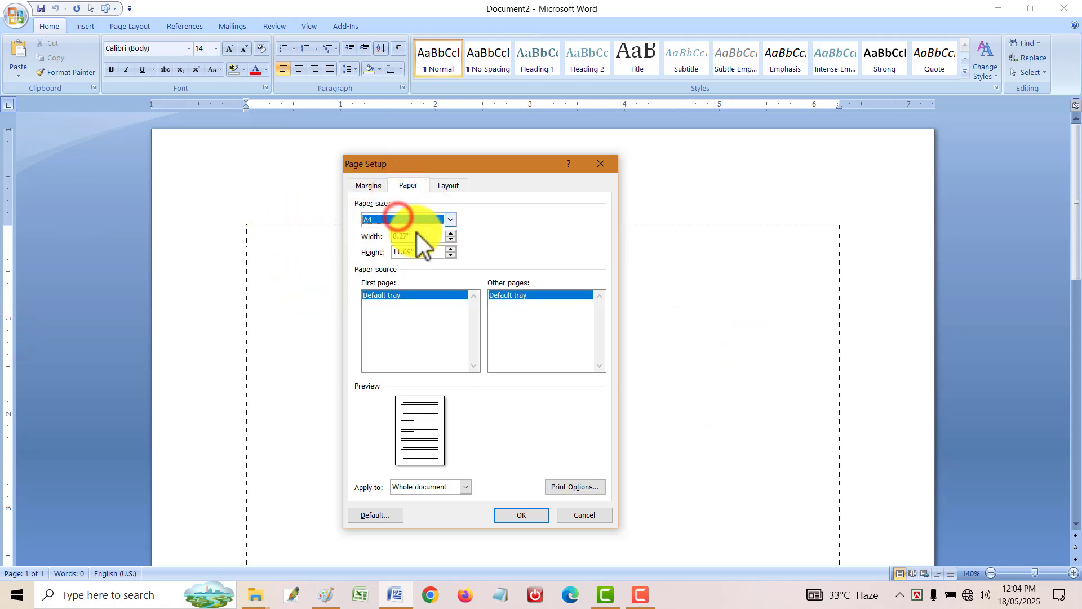
pyautogui.click(450, 218)
pyautogui.moveTo(451, 248); pyautogui.dragTo(441, 222)
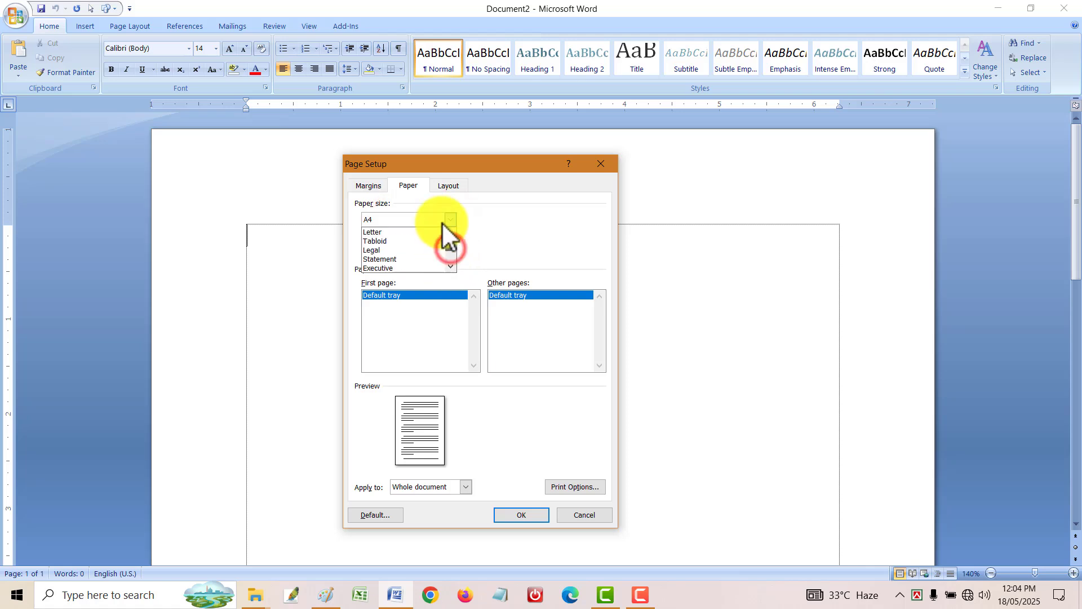
pyautogui.click(369, 185)
pyautogui.doubleClick(416, 218)
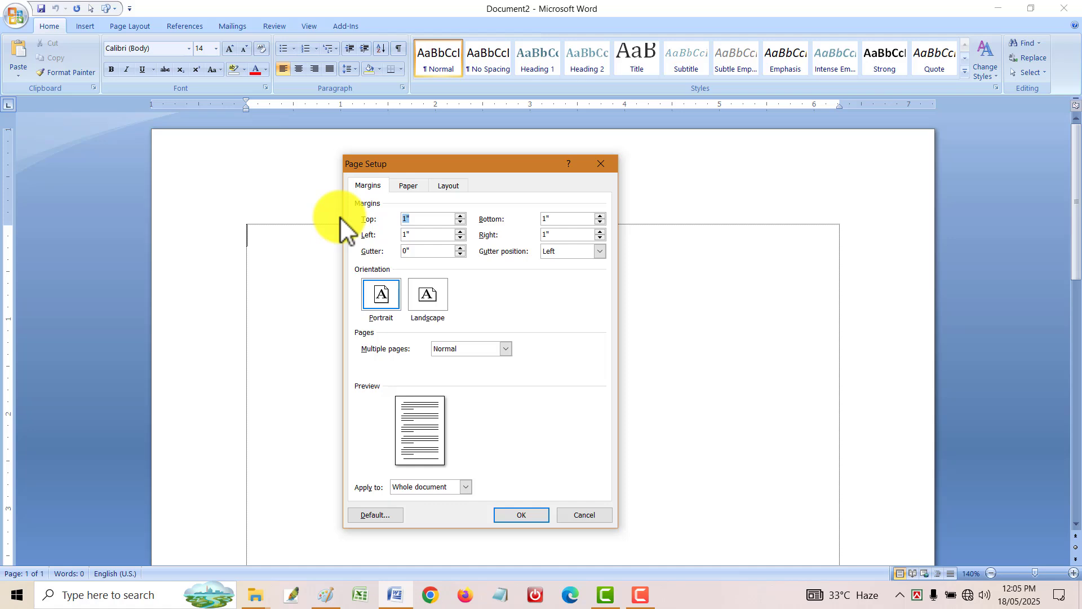
# - Switch the whole document to landscape orientation and set the gutter to 0.5"
pyautogui.click(431, 290)
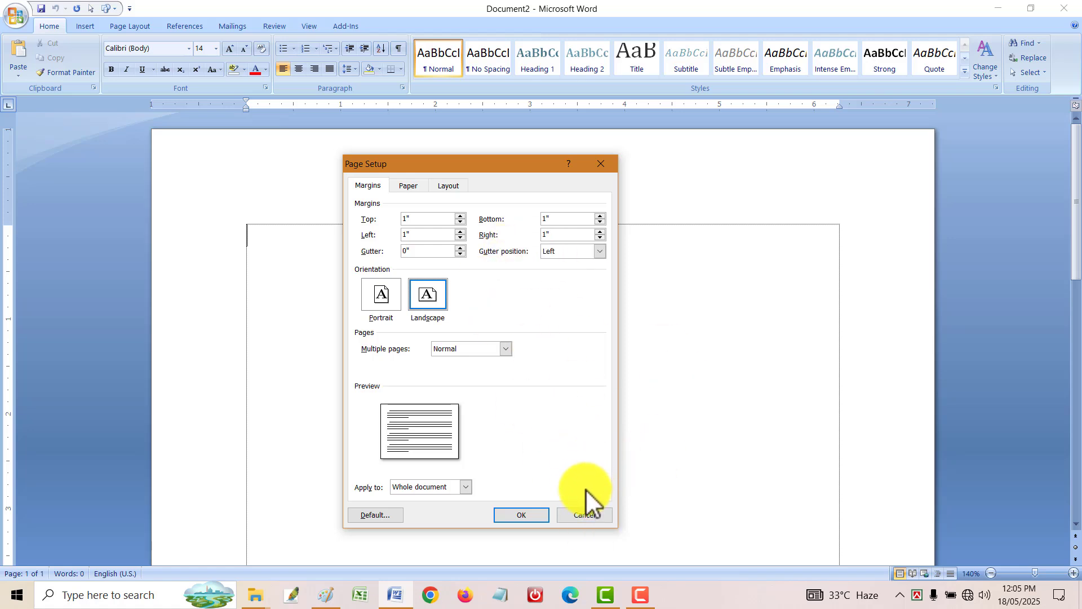
pyautogui.click(443, 248)
pyautogui.click(415, 249)
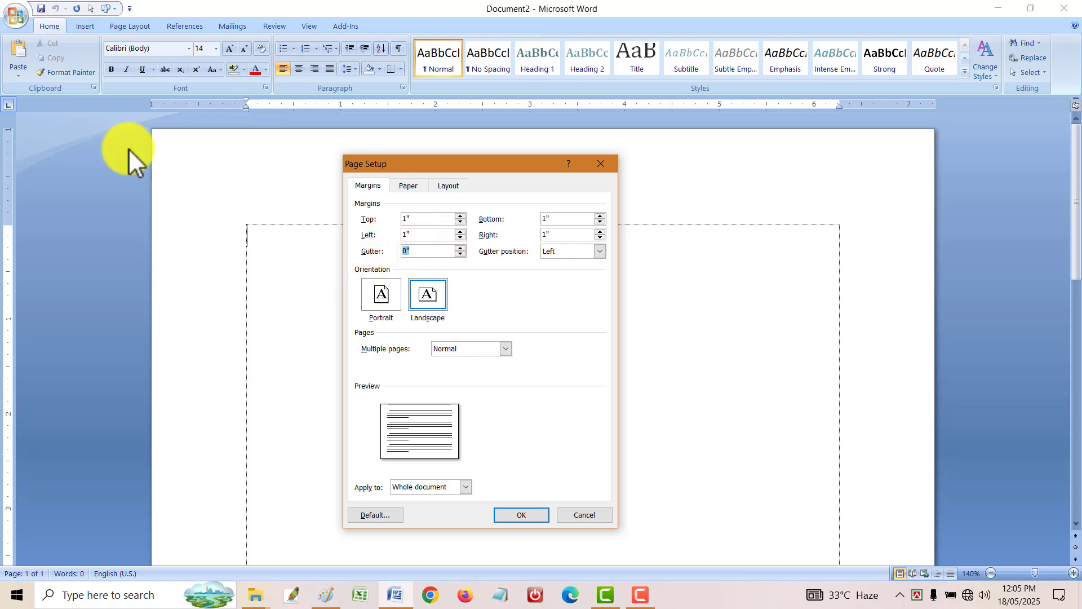
pyautogui.click(436, 252)
pyautogui.press('BackSpace')
pyautogui.press('BackSpace')
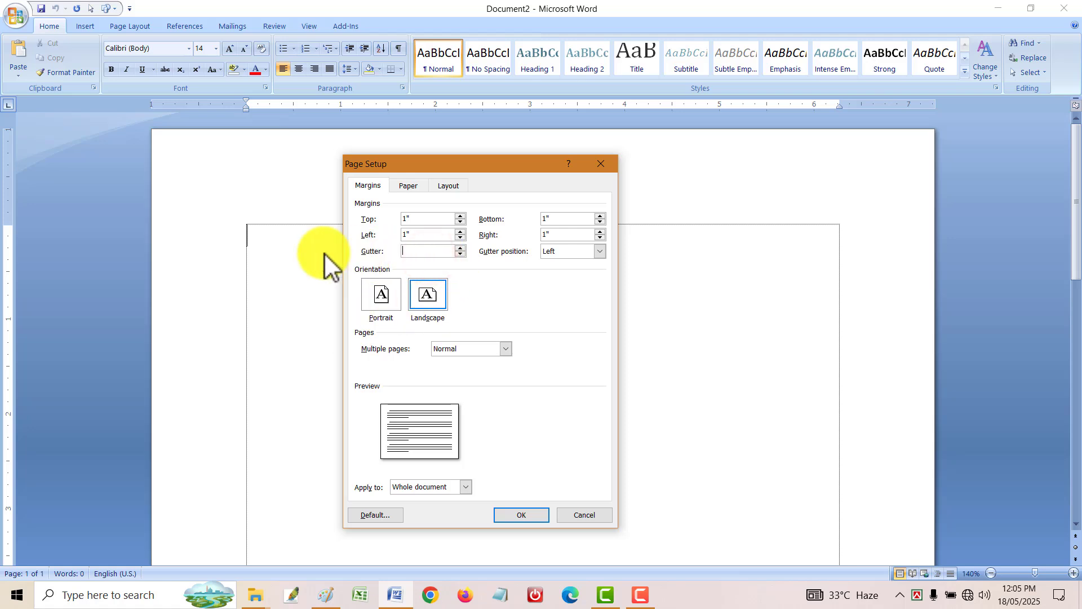
pyautogui.press('Return')
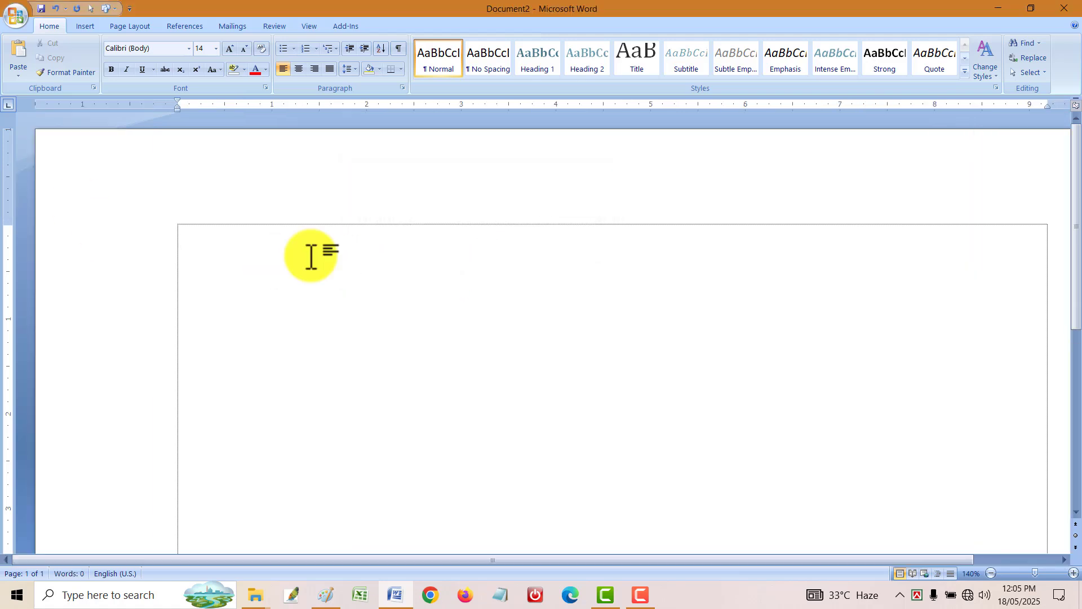
pyautogui.scroll(-3, 480, 338)
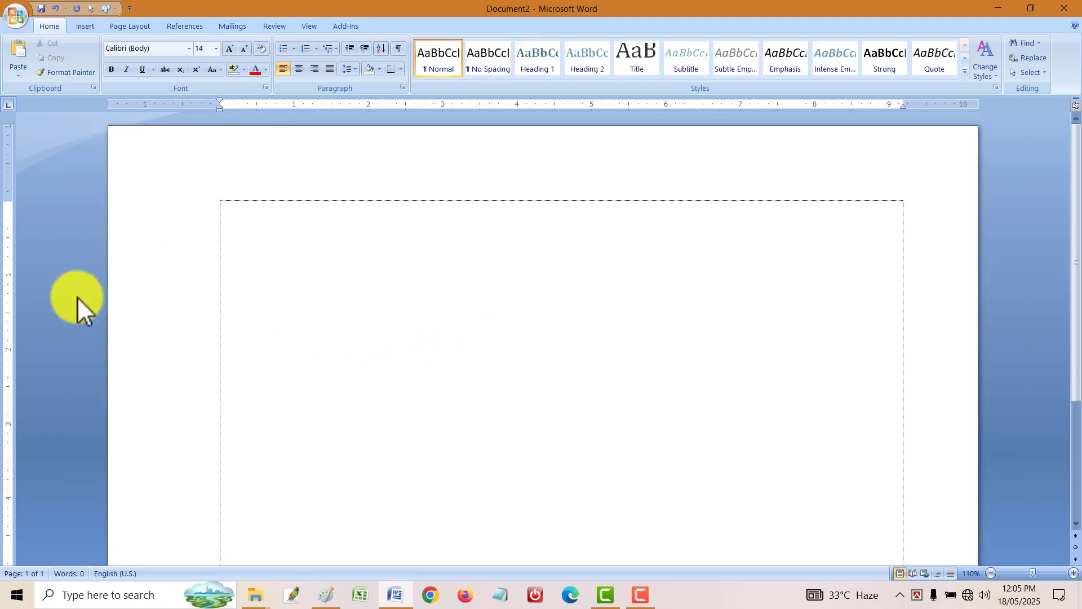
# - Set the gutter position to Top in Page Setup, apply it, and undo the page setup changes
pyautogui.doubleClick(7, 276)
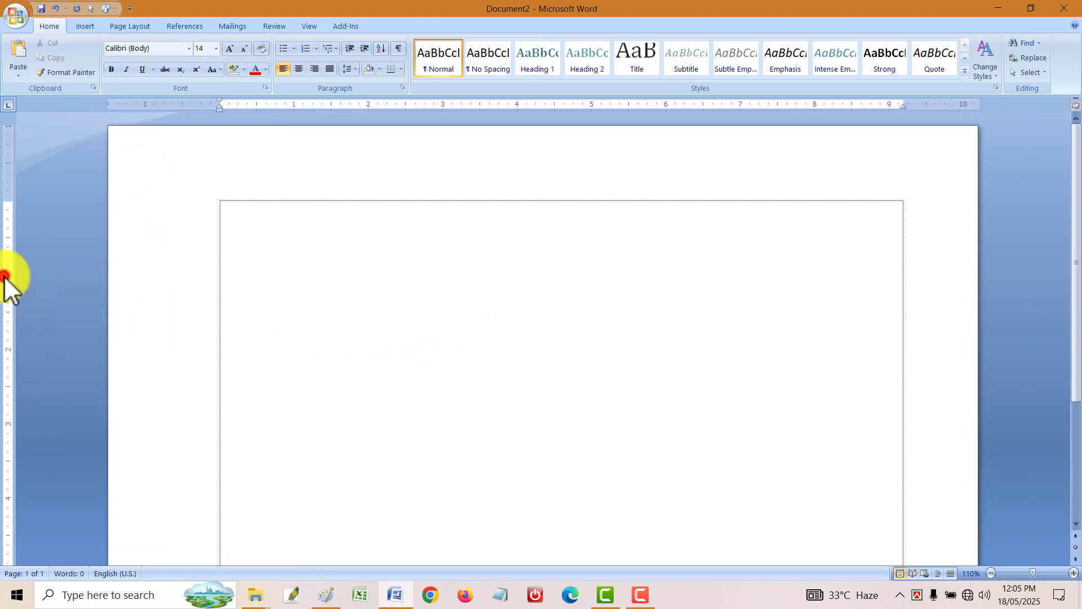
pyautogui.click(599, 250)
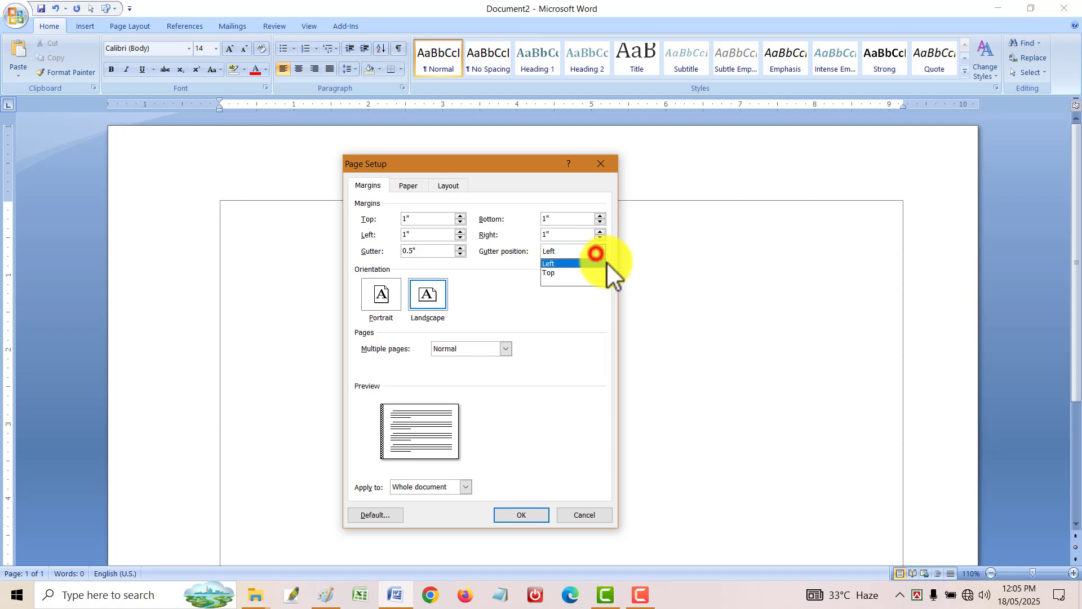
pyautogui.click(601, 272)
pyautogui.click(534, 515)
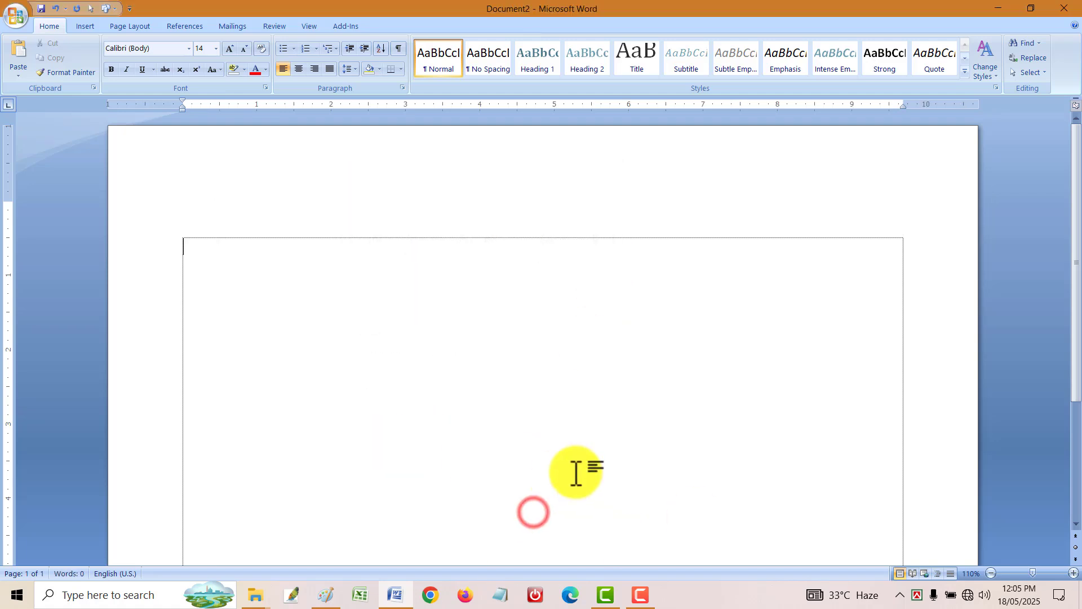
pyautogui.scroll(-3, 558, 453)
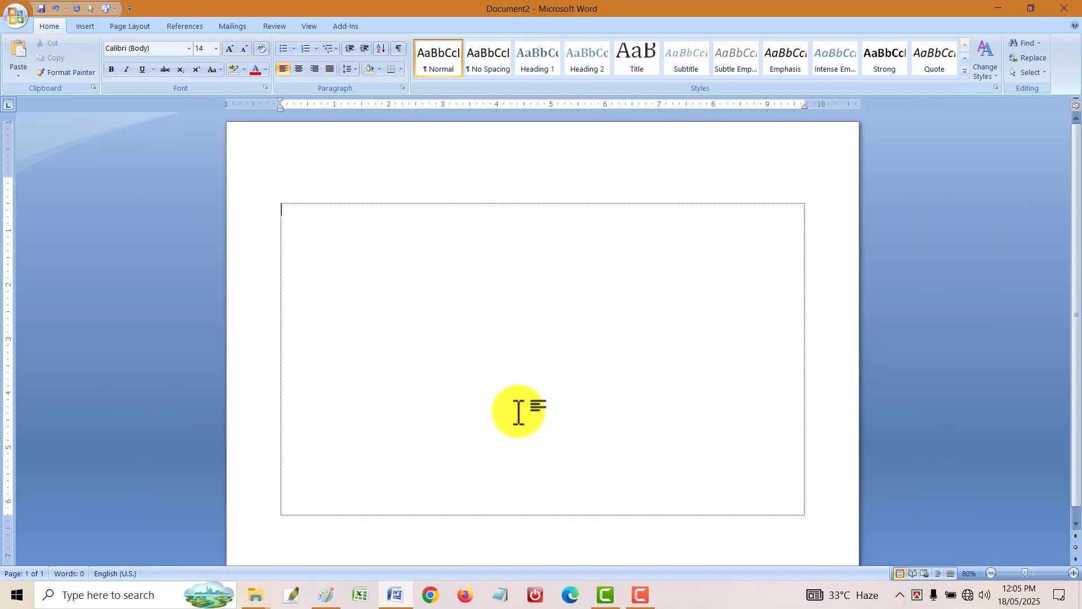
pyautogui.hotkey('ctrl', 'z')
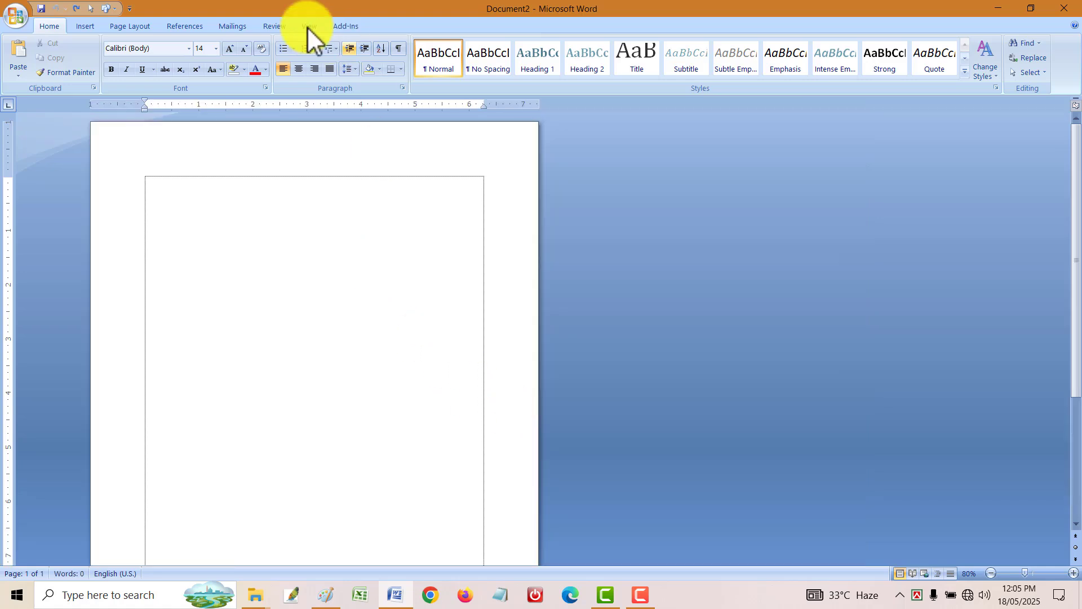
# - Examine the available page break and section break types for the document
pyautogui.click(140, 30)
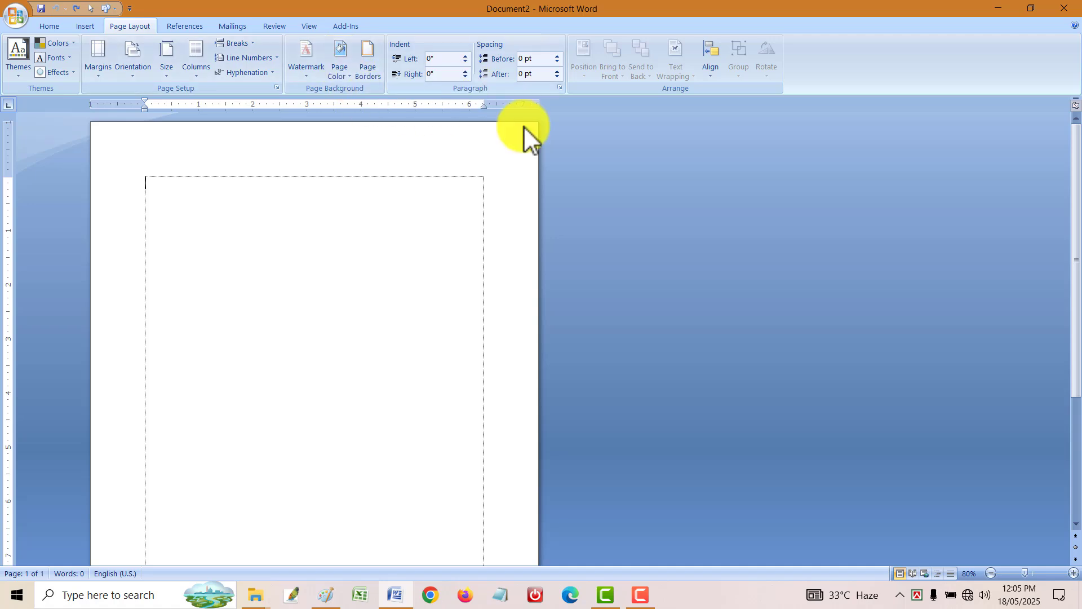
pyautogui.scroll(5, 519, 453)
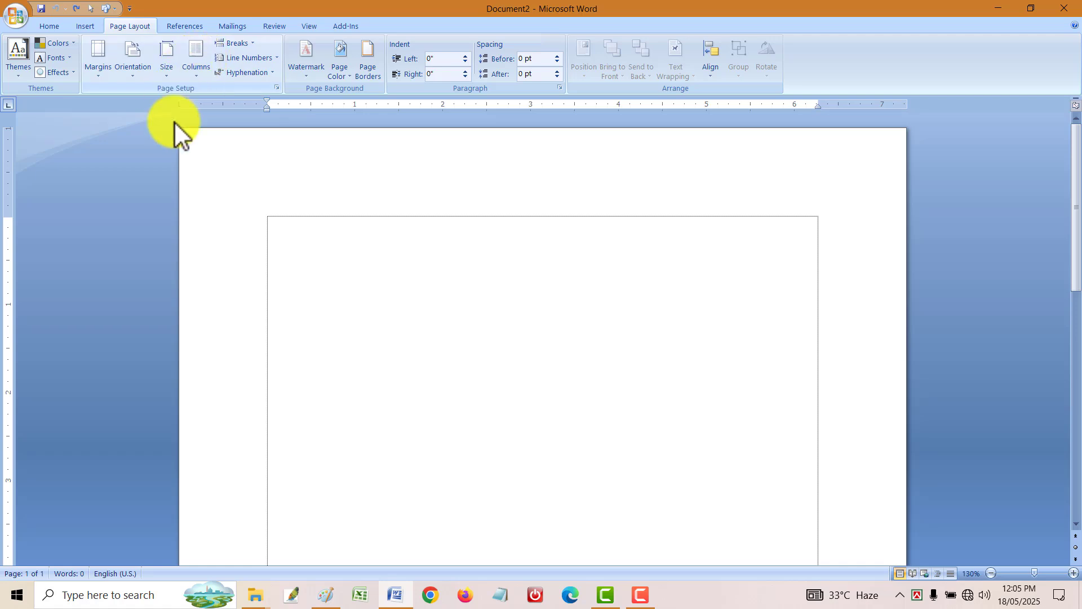
pyautogui.click(249, 43)
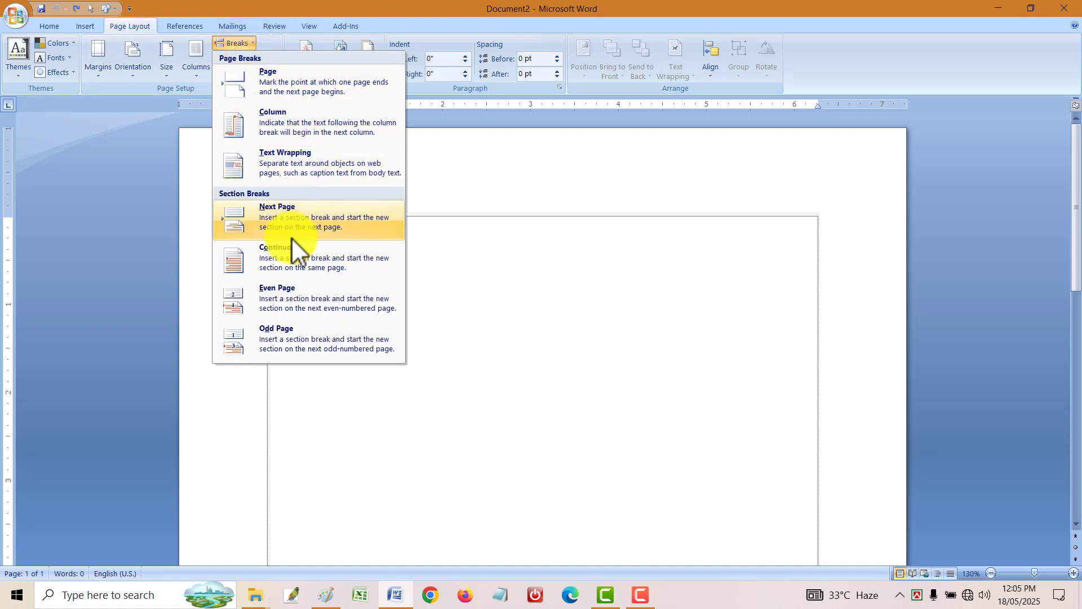
pyautogui.click(557, 292)
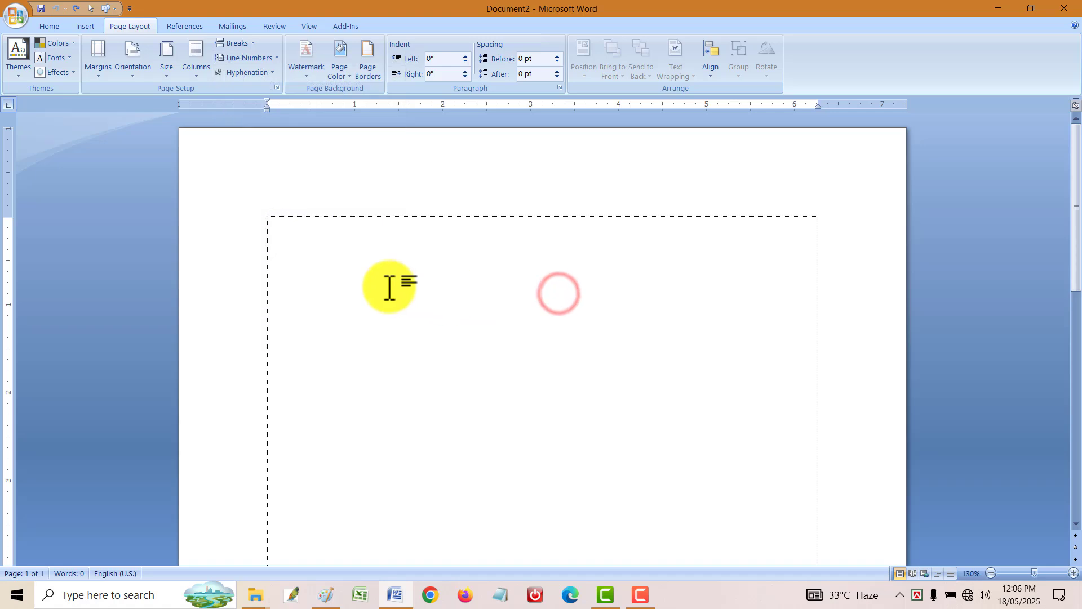
# - Insert three consecutive page breaks into the blank document
pyautogui.click(241, 43)
pyautogui.click(275, 79)
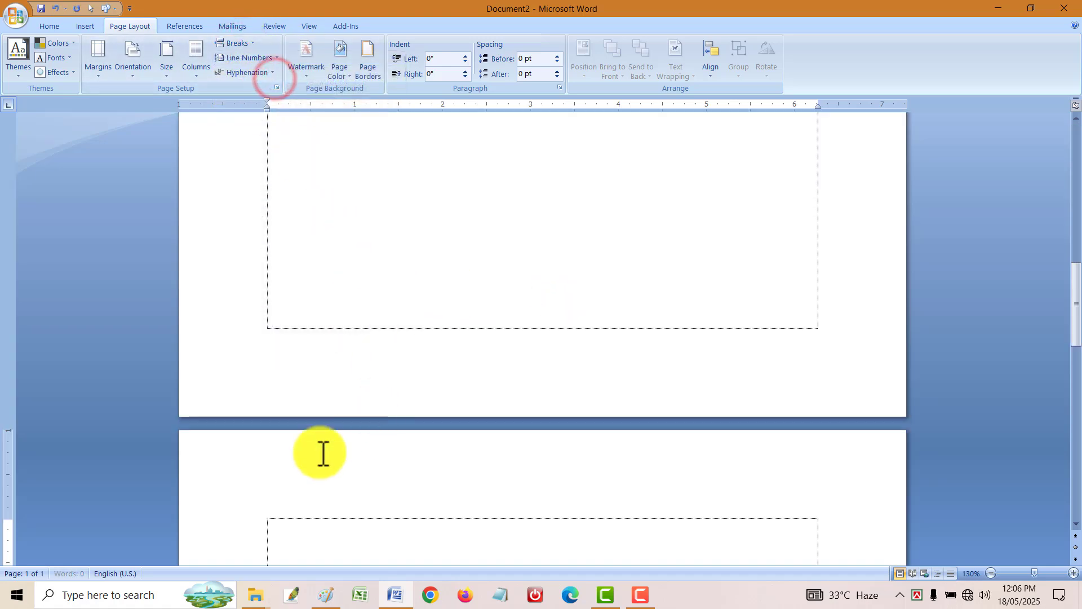
pyautogui.click(241, 43)
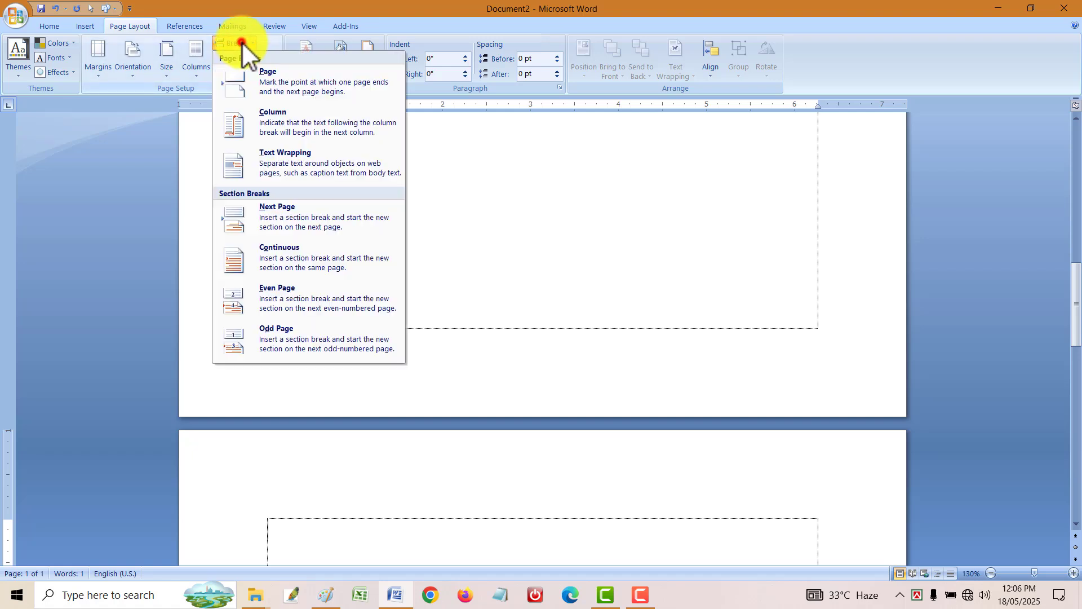
pyautogui.click(260, 79)
pyautogui.click(278, 557)
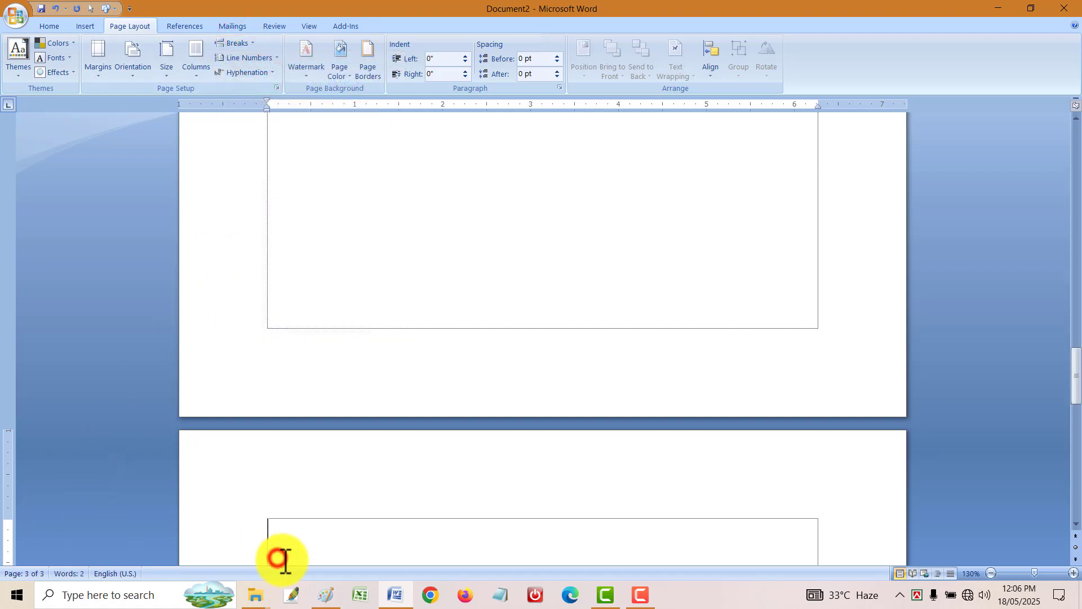
pyautogui.click(237, 43)
pyautogui.click(249, 73)
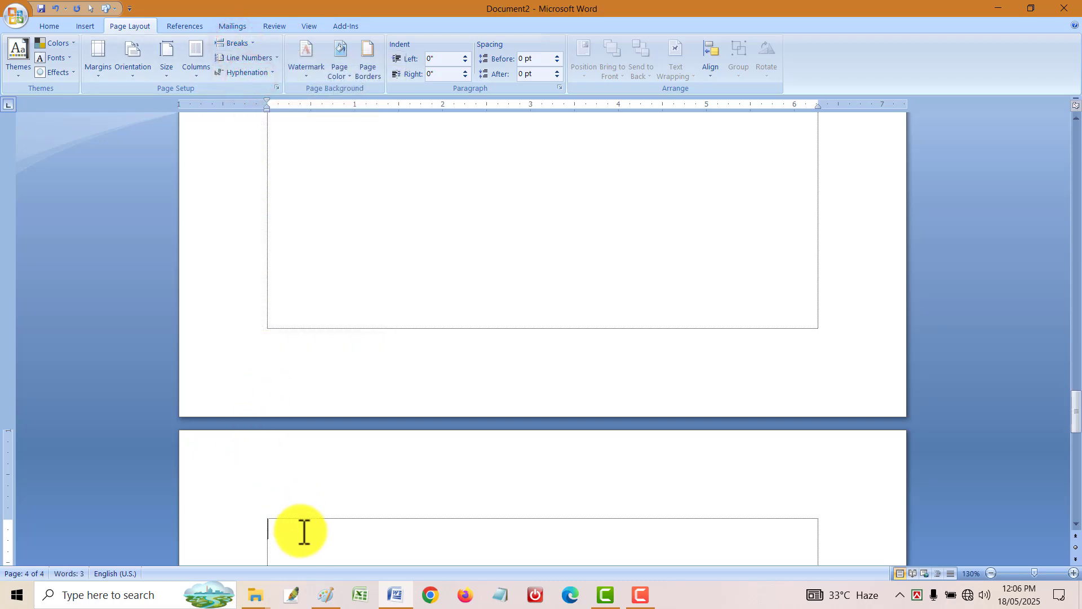
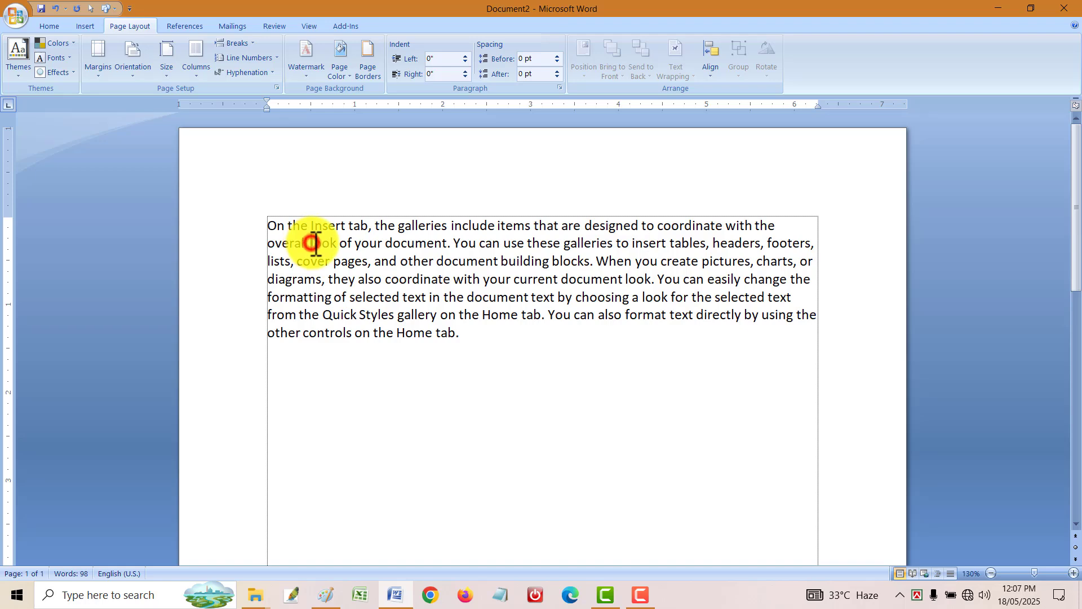
# - Try the selected sample paragraph at a slightly smaller font size and restore its size
pyautogui.hotkey('ctrl', '[')
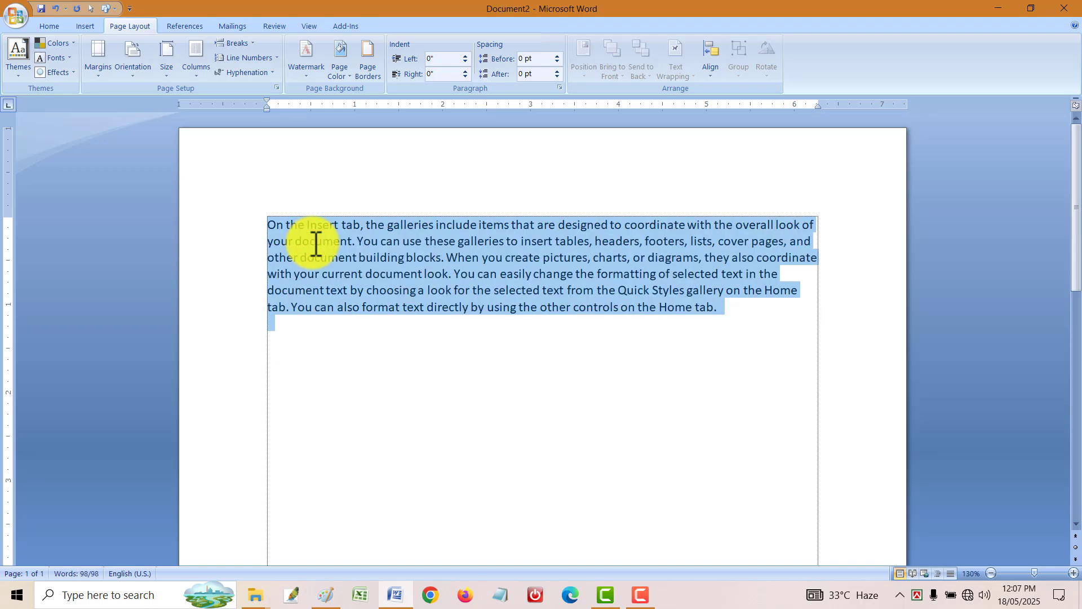
pyautogui.hotkey('ctrl', ']')
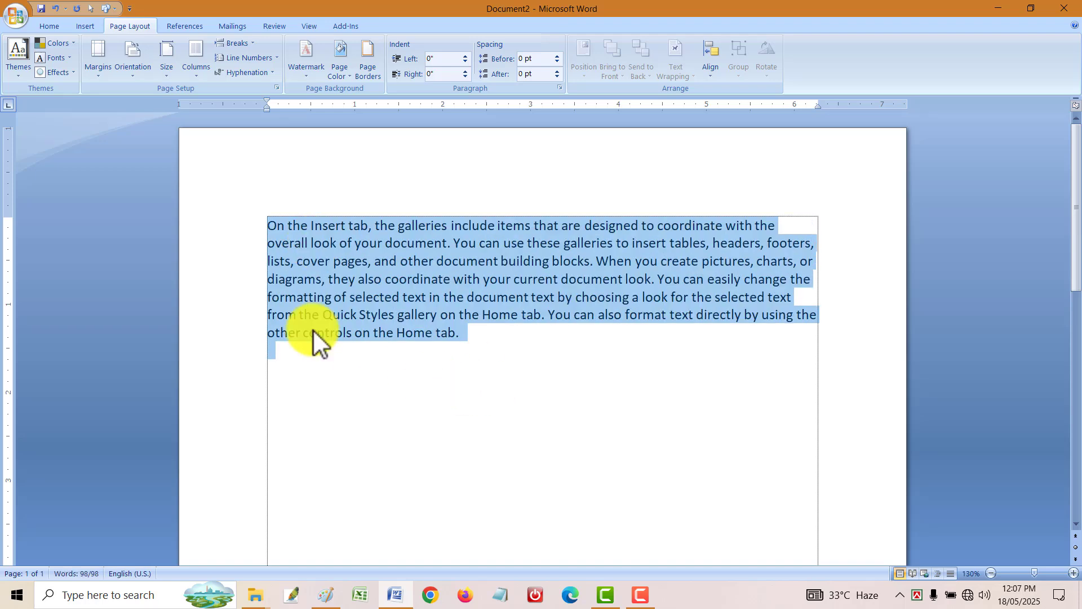
# - Delete and retype the final letter of "the" in "coordinate with the", and insert a line break after the word
pyautogui.click(773, 233)
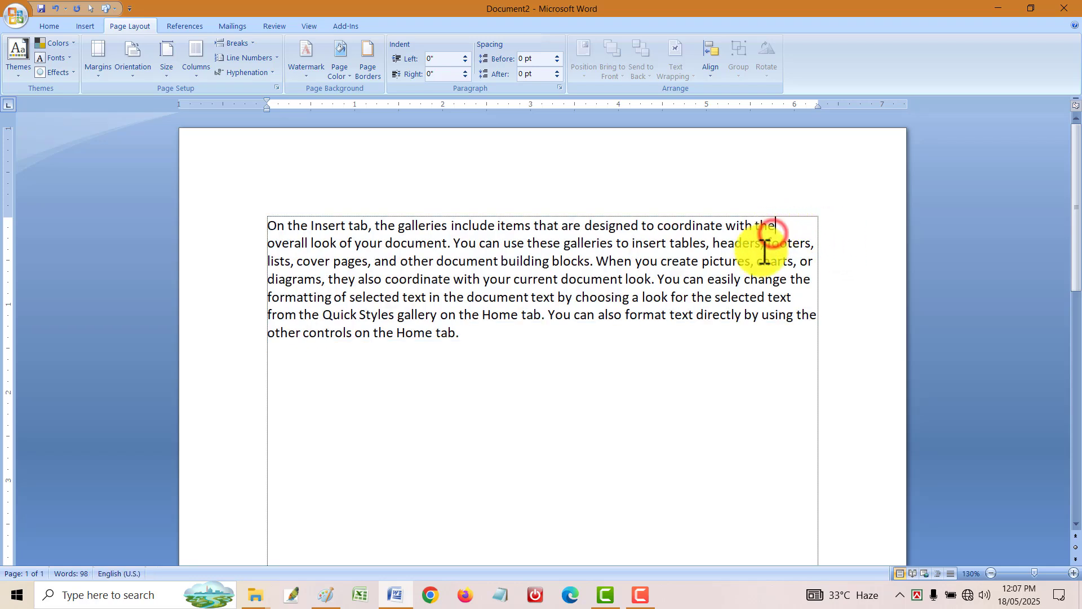
pyautogui.press('BackSpace')
pyautogui.press('BackSpace')
pyautogui.press('BackSpace')
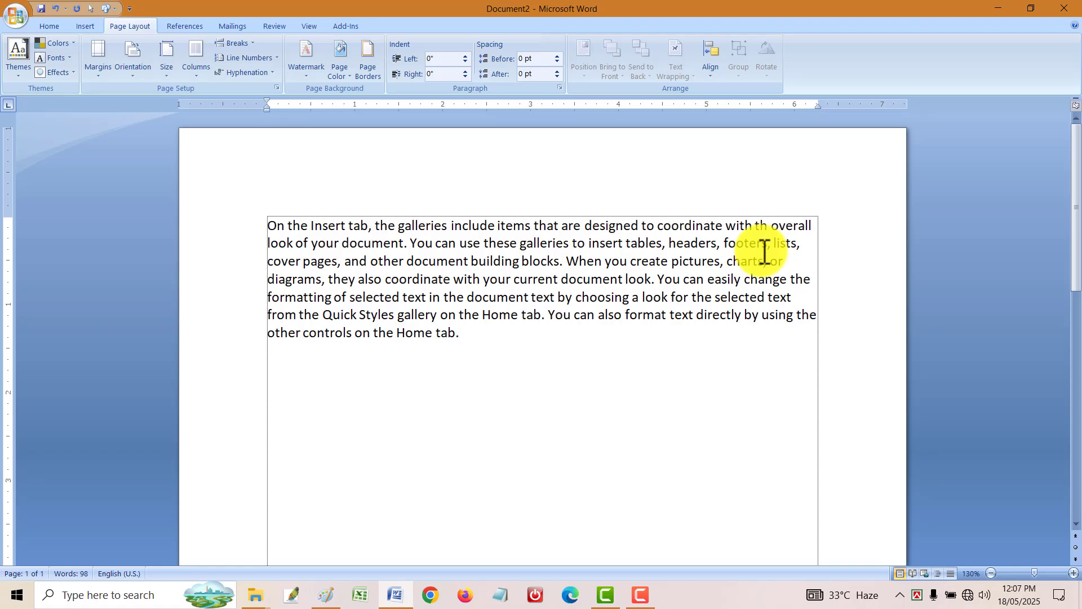
pyautogui.write('e')
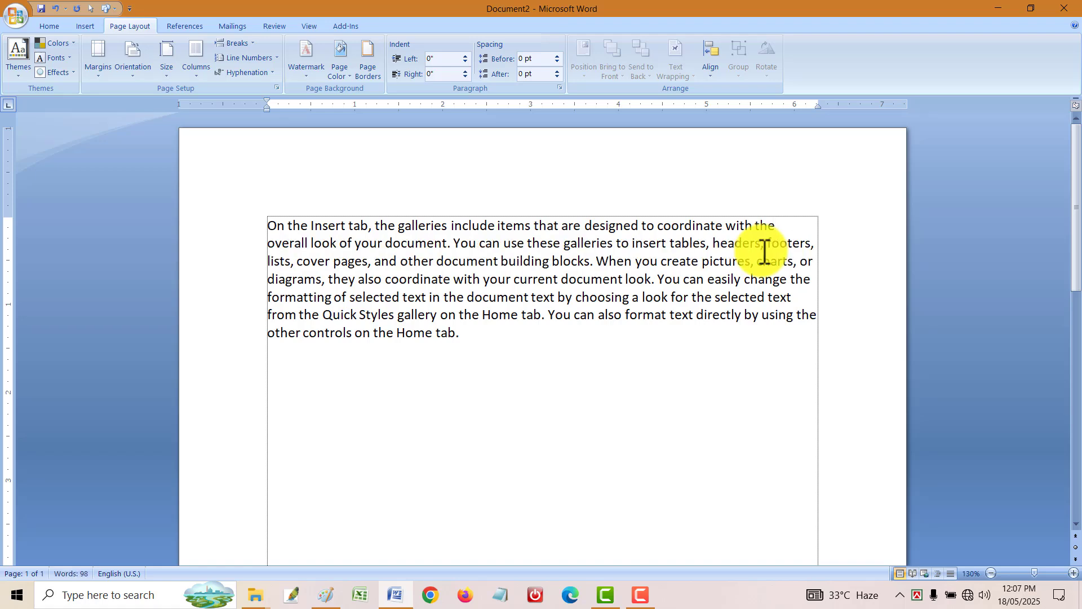
pyautogui.hotkey('ctrl', 'Return')
pyautogui.press('BackSpace')
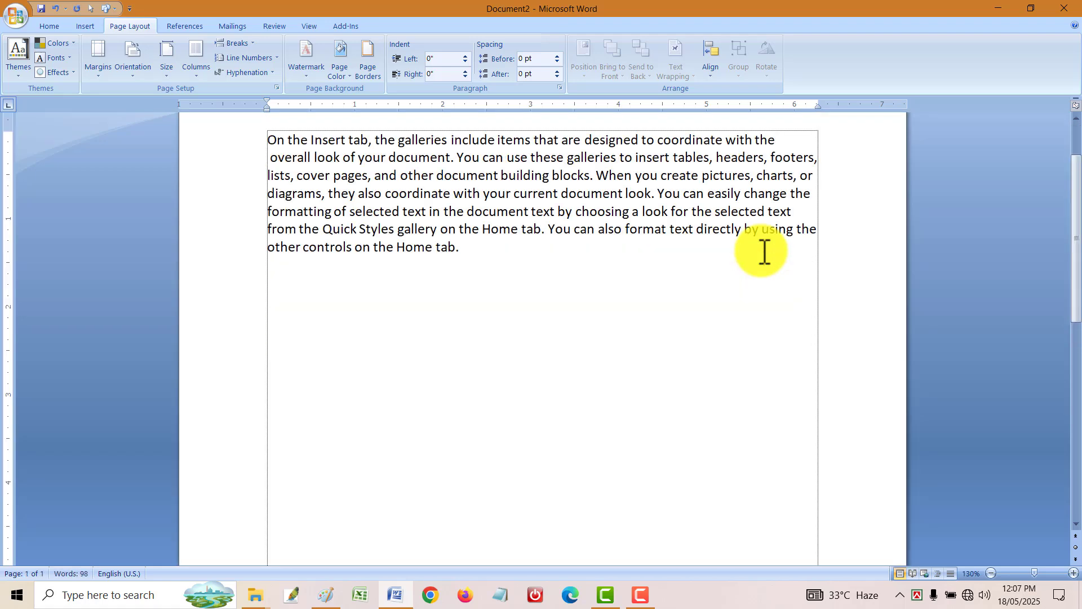
# - Select all the text, enlarge its font size, and reduce it to slightly smaller than before
pyautogui.hotkey('ctrl', 'a')
pyautogui.hotkey('ctrl', 'shift', '.')
pyautogui.hotkey('ctrl', 'shift', '.')
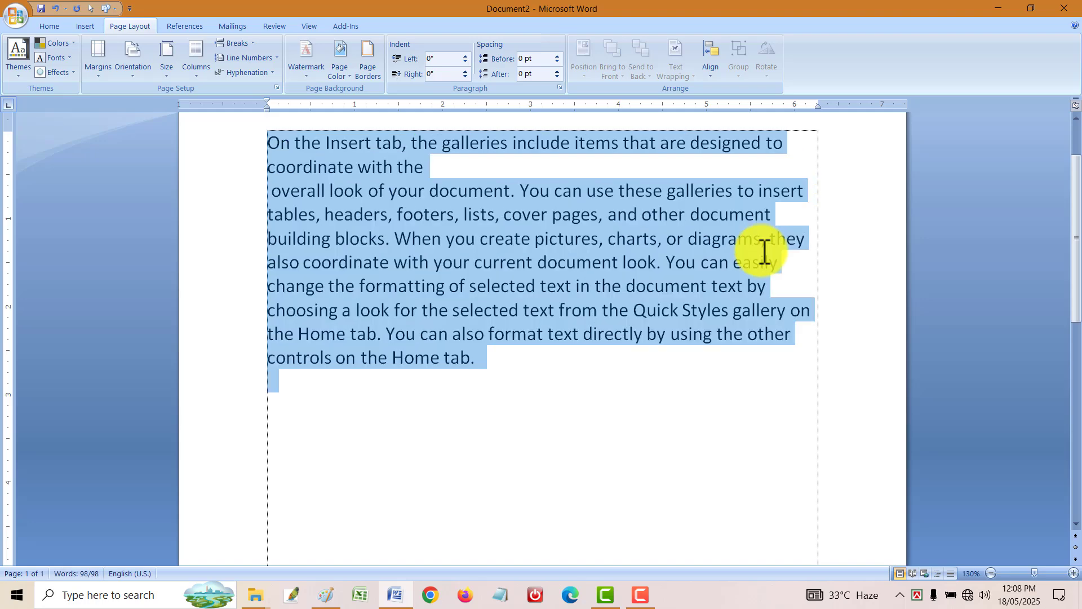
pyautogui.hotkey('ctrl', 'shift', ',')
pyautogui.hotkey('ctrl', 'shift', ',')
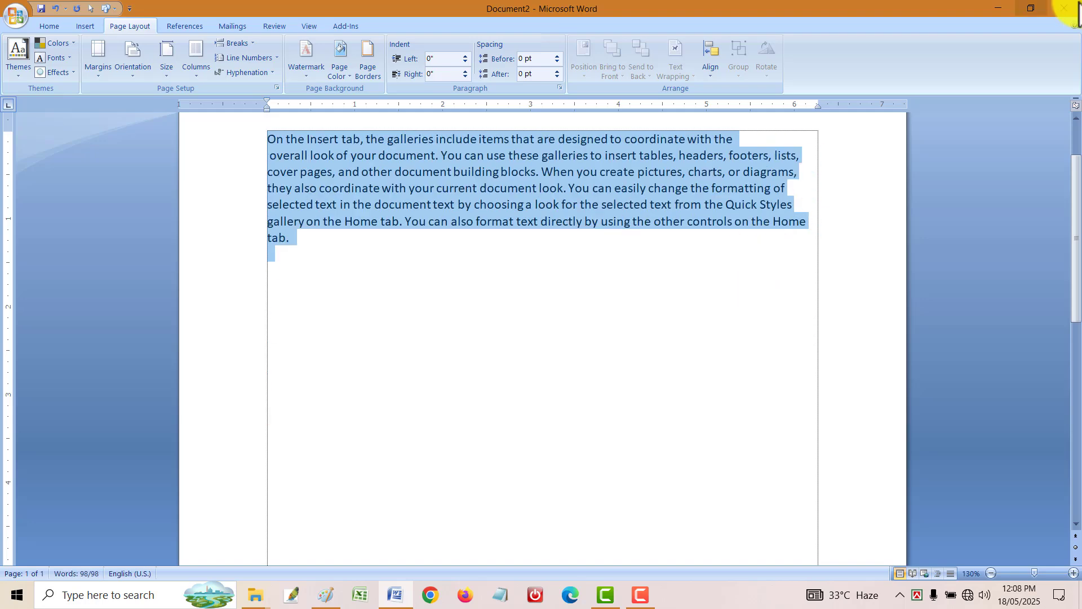
# - Insert Text Wrapping breaks inside the words "galleries" and "these" in the sample paragraph
pyautogui.click(692, 243)
pyautogui.click(562, 155)
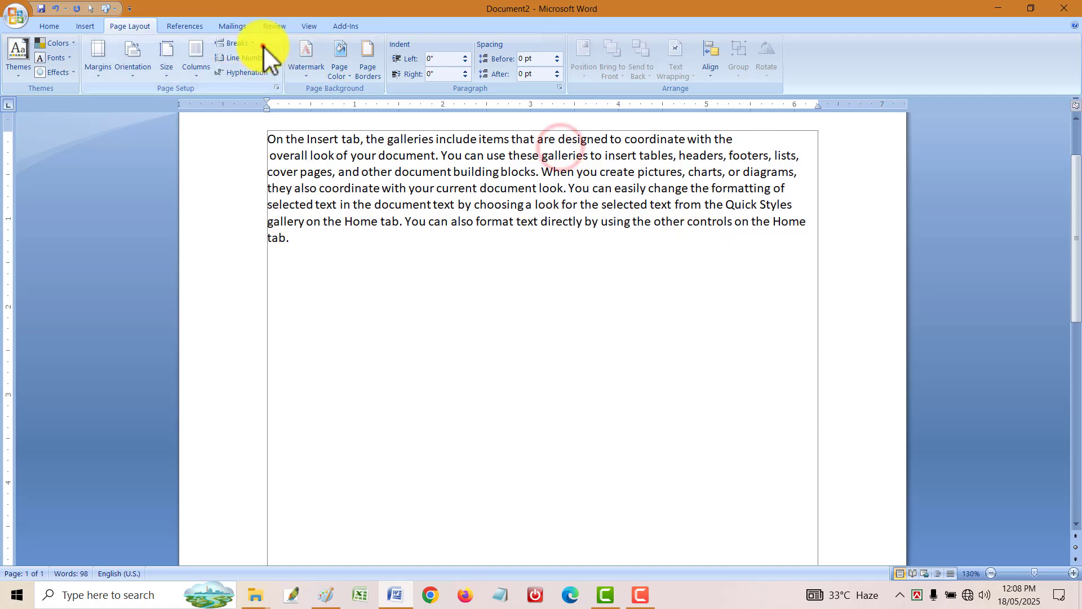
pyautogui.click(248, 44)
pyautogui.click(293, 162)
pyautogui.click(475, 221)
pyautogui.click(533, 155)
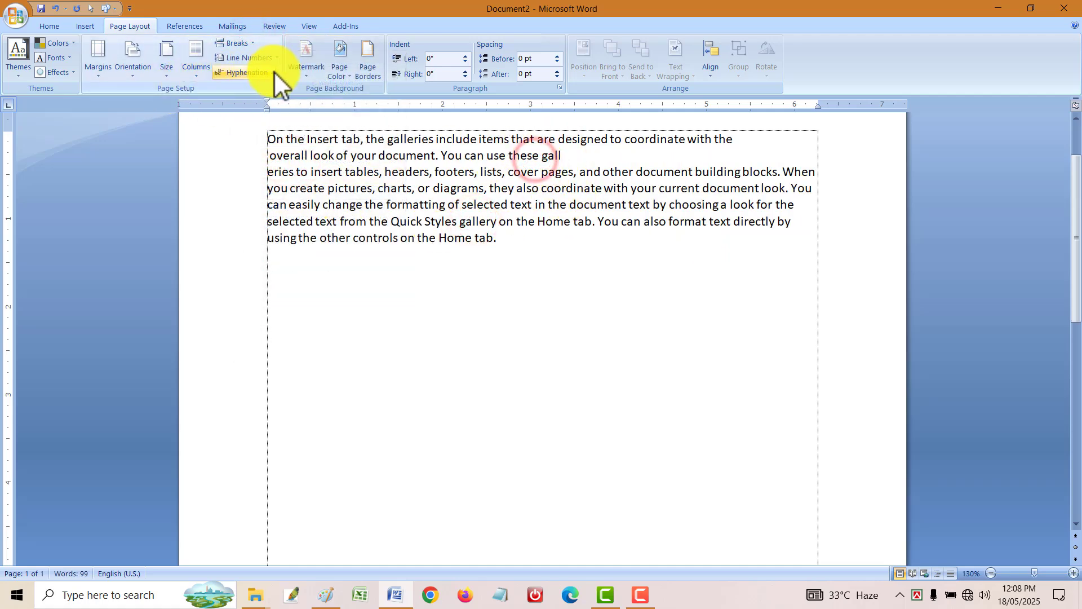
pyautogui.hotkey('shift', 'Return')
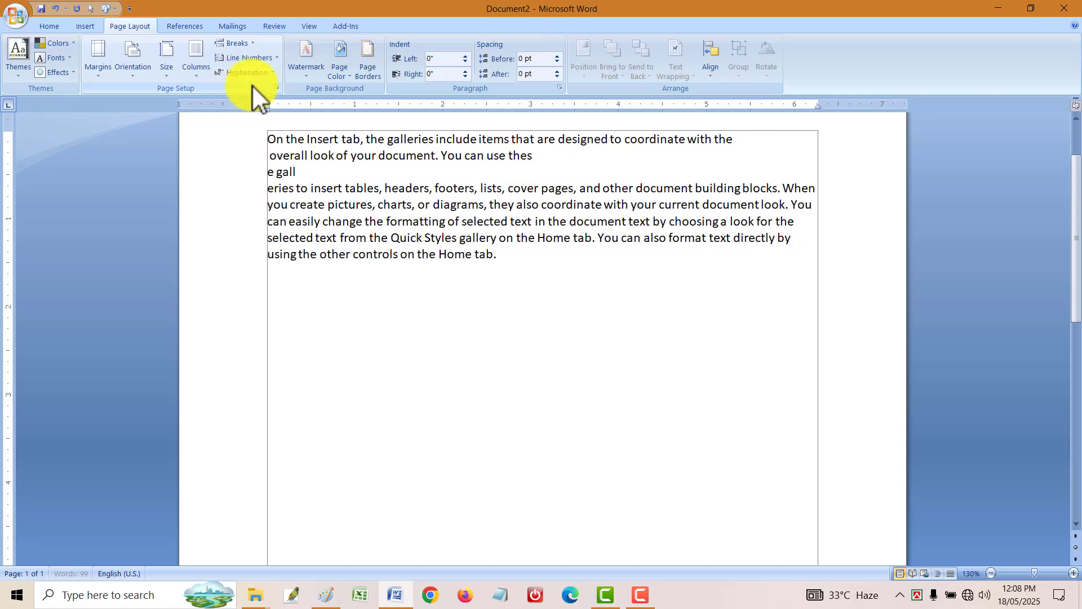
# - Try a line break and a Text Wrapping break after "to" in "galleries to insert tables", and undo both
pyautogui.click(308, 189)
pyautogui.hotkey('shift', 'Return')
pyautogui.click(249, 46)
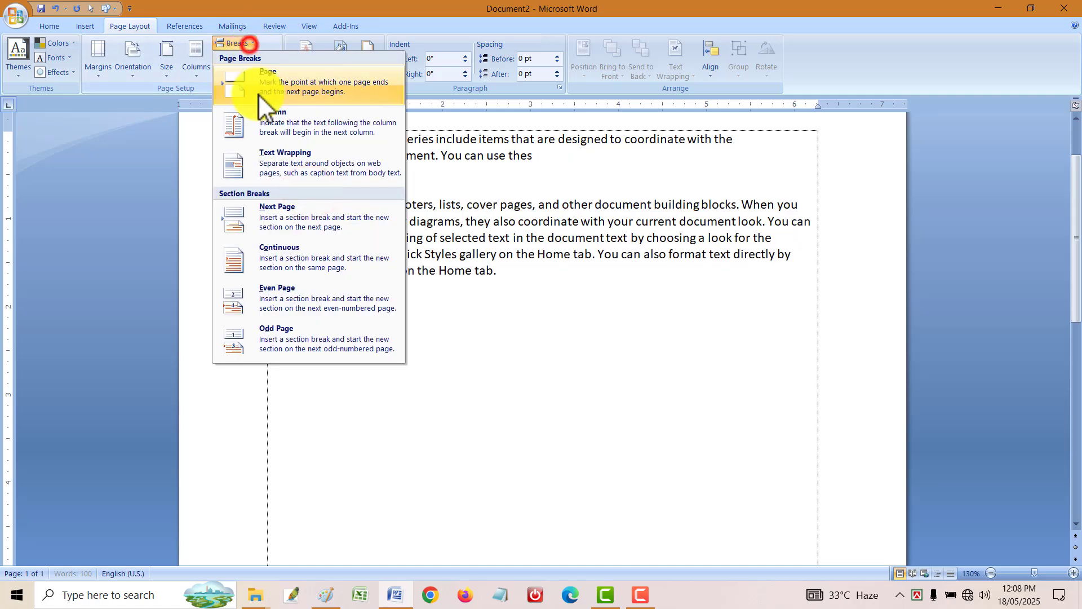
pyautogui.click(293, 164)
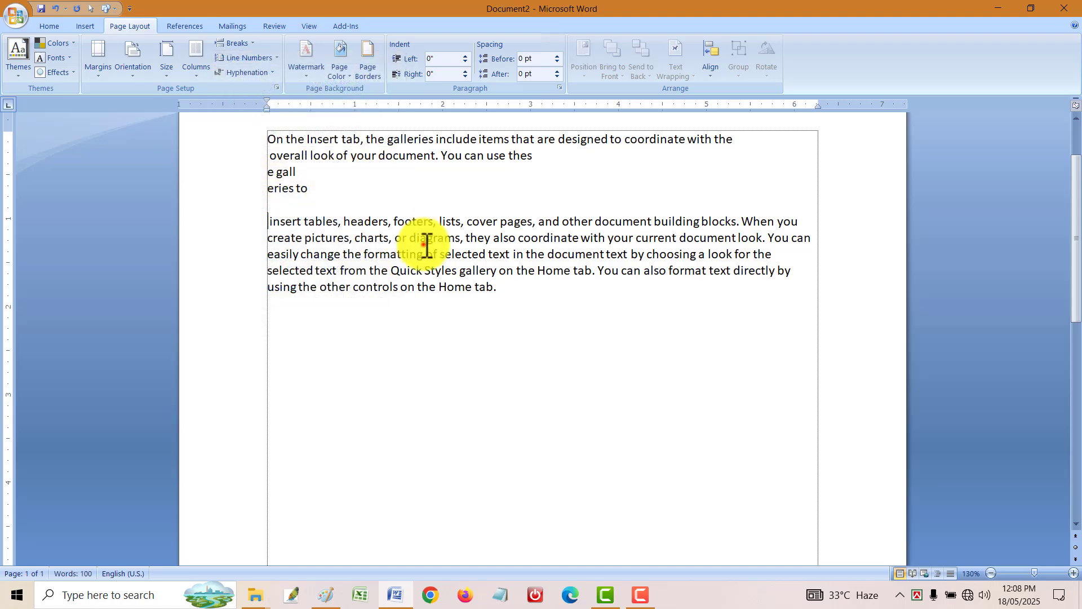
pyautogui.hotkey('ctrl', 'z')
pyautogui.hotkey('ctrl', 'z')
pyautogui.hotkey('ctrl', 'z')
pyautogui.hotkey('ctrl', 'z')
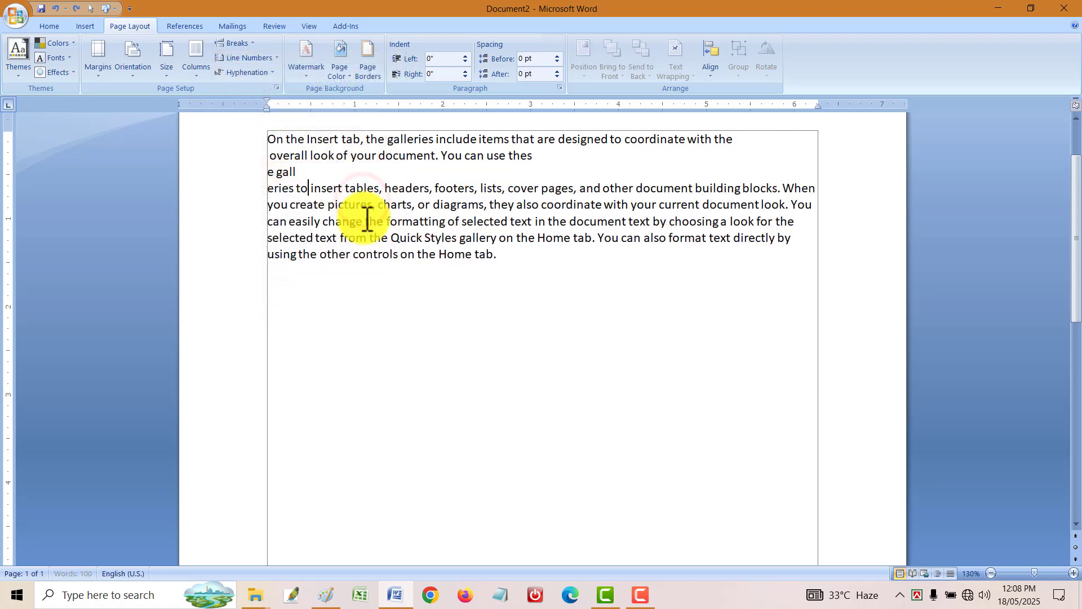
# - Select all the text, try a Next Page section break before it, and undo the break
pyautogui.hotkey('ctrl', 'a')
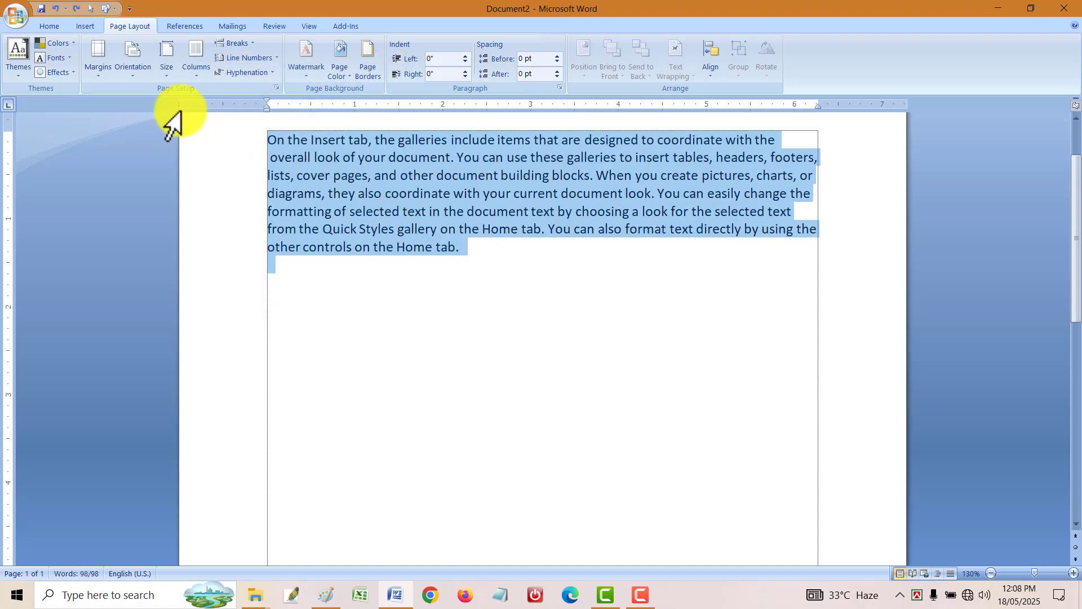
pyautogui.click(246, 46)
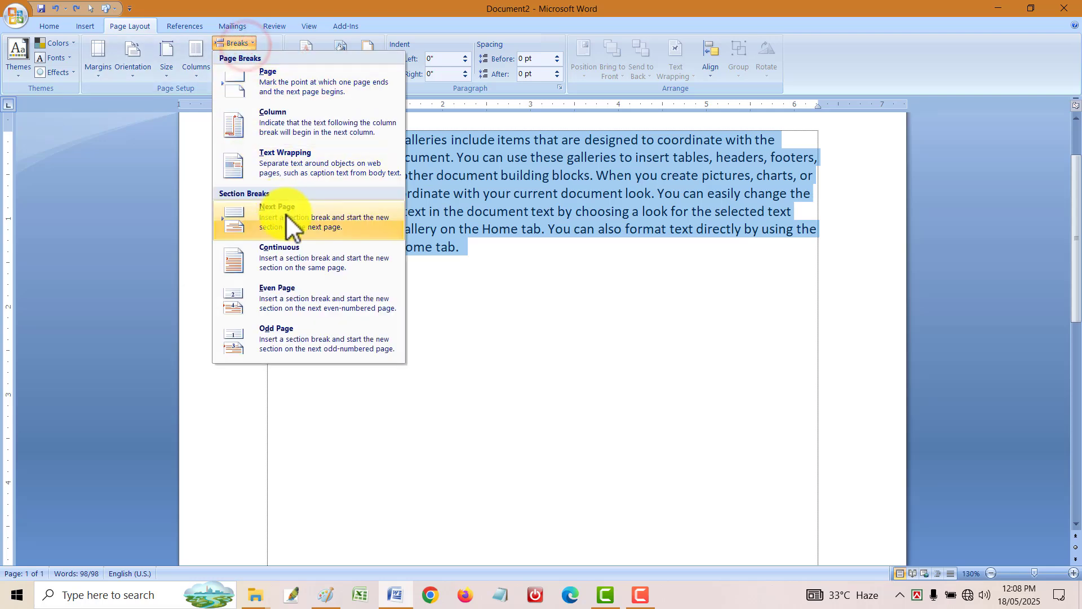
pyautogui.click(286, 218)
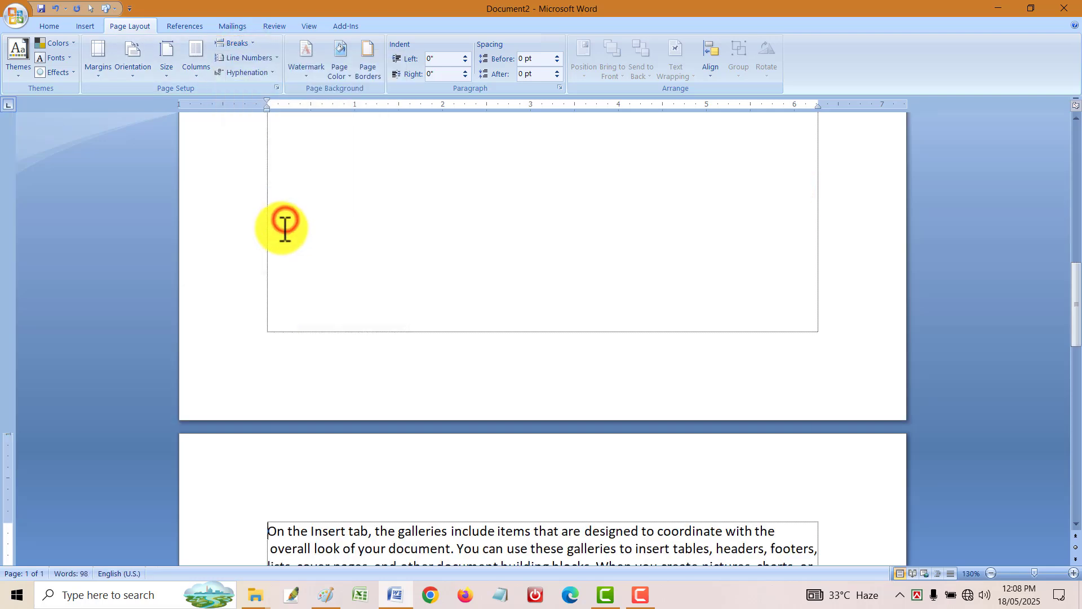
pyautogui.scroll(-8, 271, 373)
pyautogui.hotkey('ctrl', 'z')
pyautogui.scroll(-6, 305, 169)
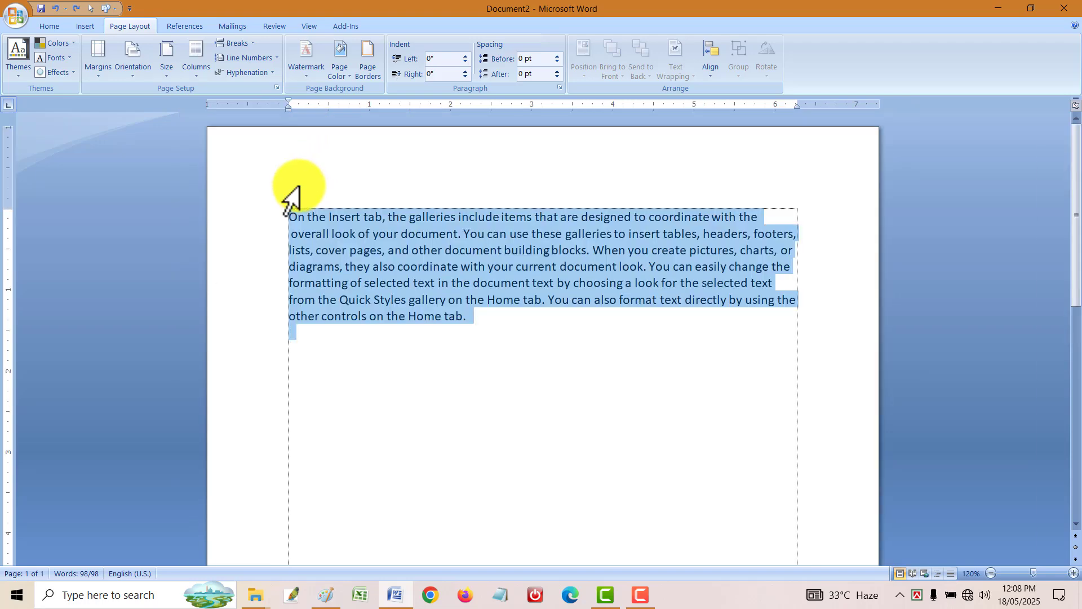
# - Insert a Next Page section break before the paragraph again, compare the layout by undoing and redoing it, and leave it undone
pyautogui.click(239, 44)
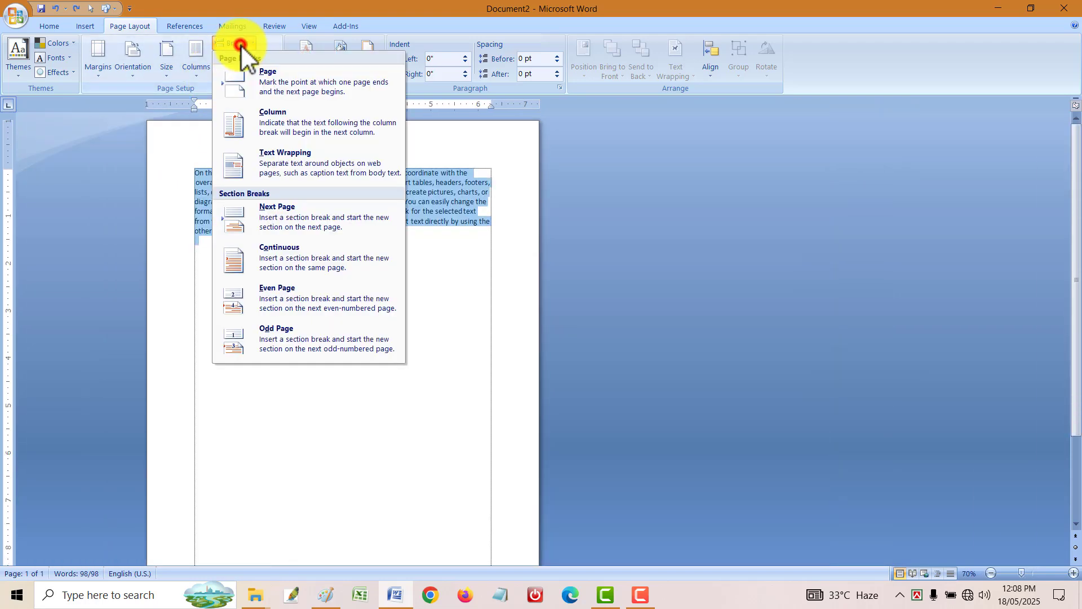
pyautogui.click(302, 215)
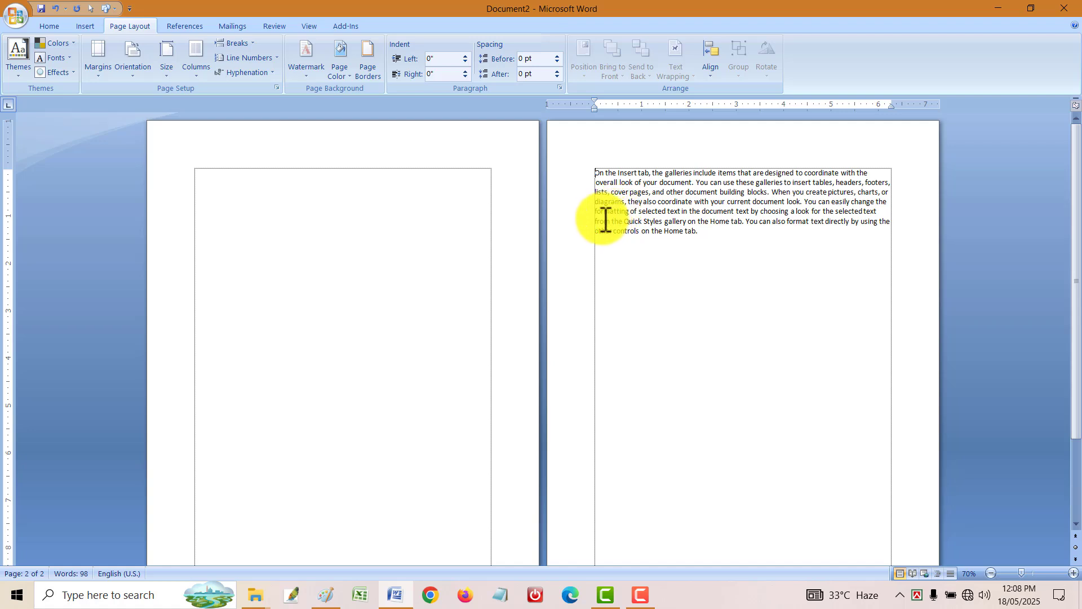
pyautogui.hotkey('ctrl', 'z')
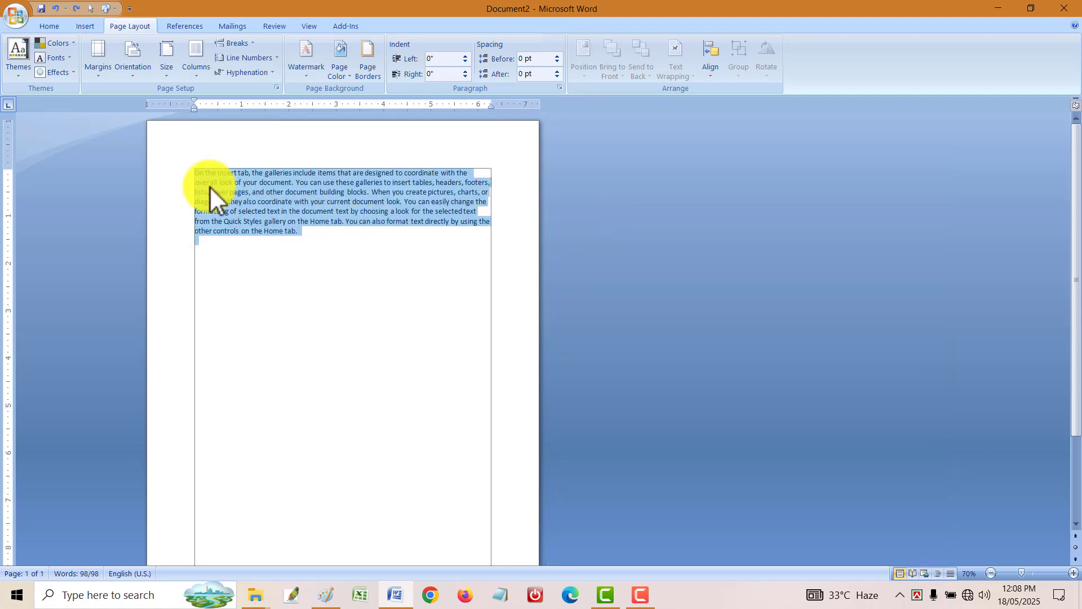
pyautogui.hotkey('ctrl', 'y')
pyautogui.hotkey('ctrl', 'z')
pyautogui.hotkey('ctrl', 'y')
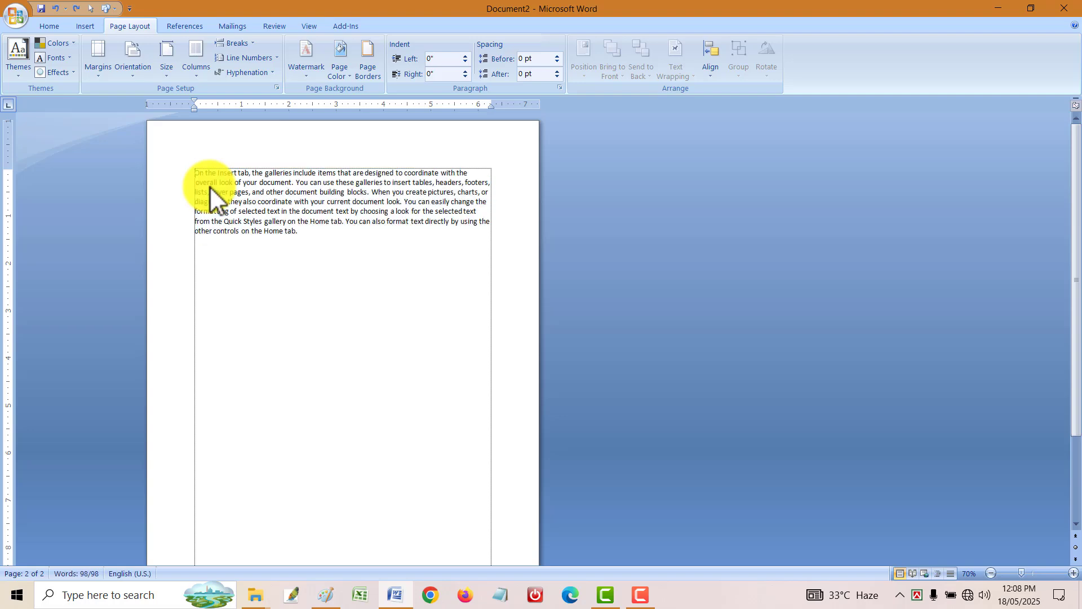
pyautogui.hotkey('ctrl', 'z')
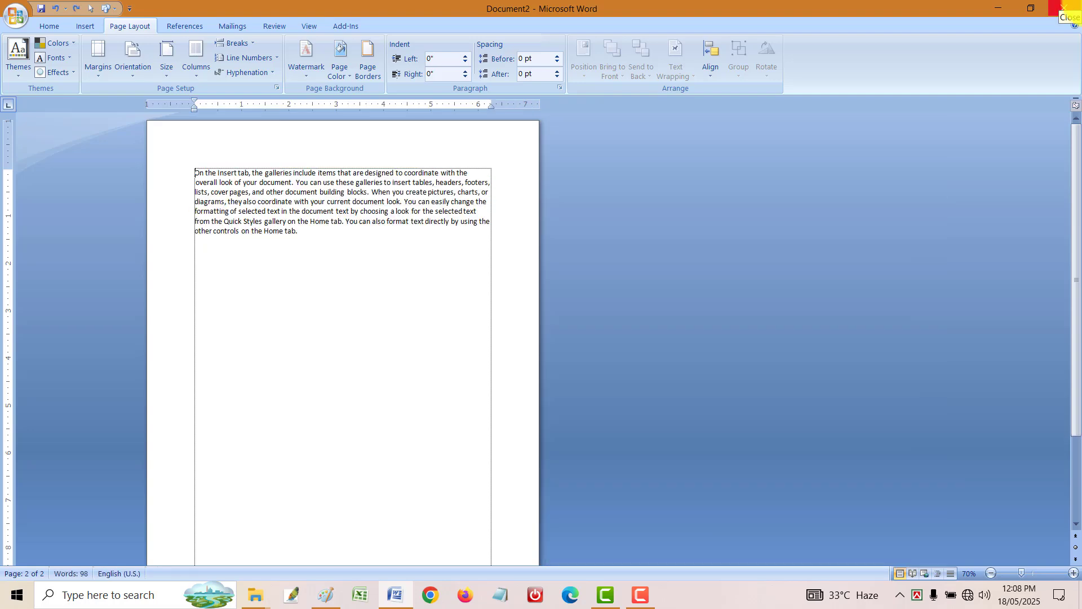
# - Try a Continuous section break at the start of the paragraph and undo it
pyautogui.click(249, 43)
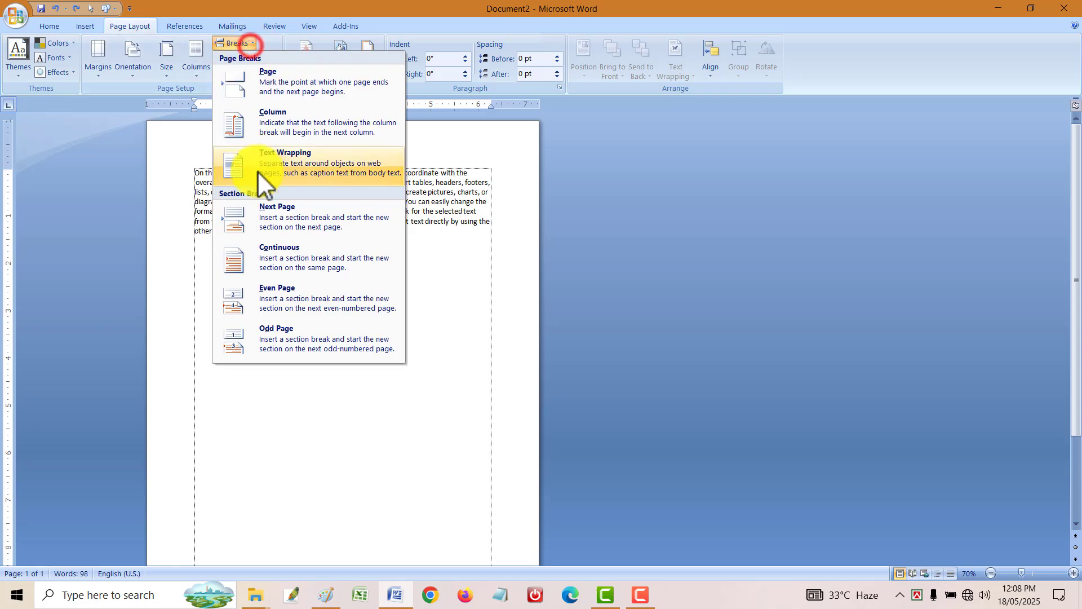
pyautogui.click(288, 269)
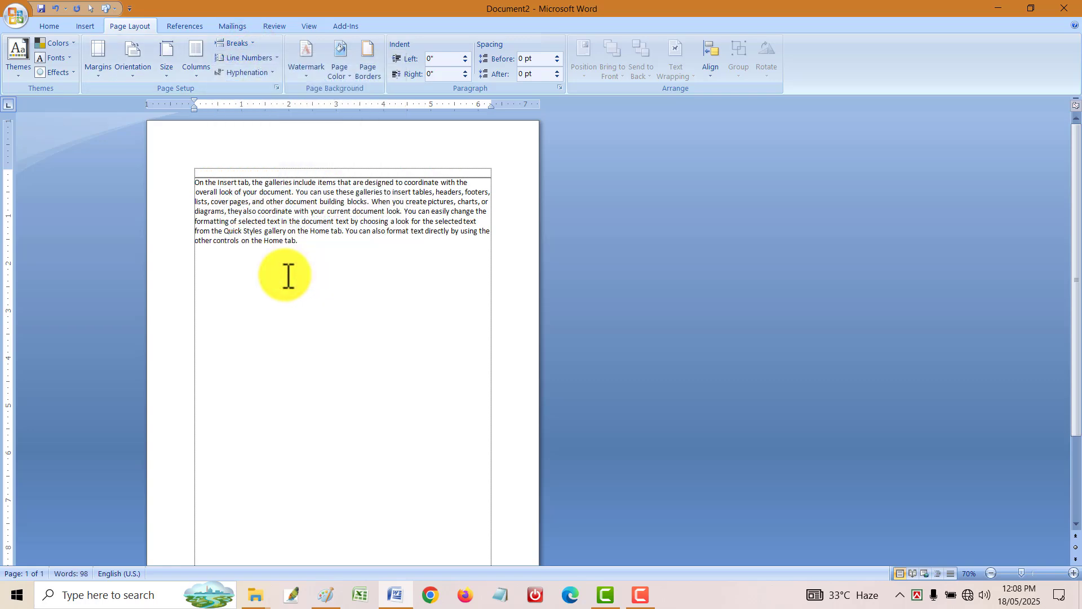
pyautogui.hotkey('ctrl', 'z')
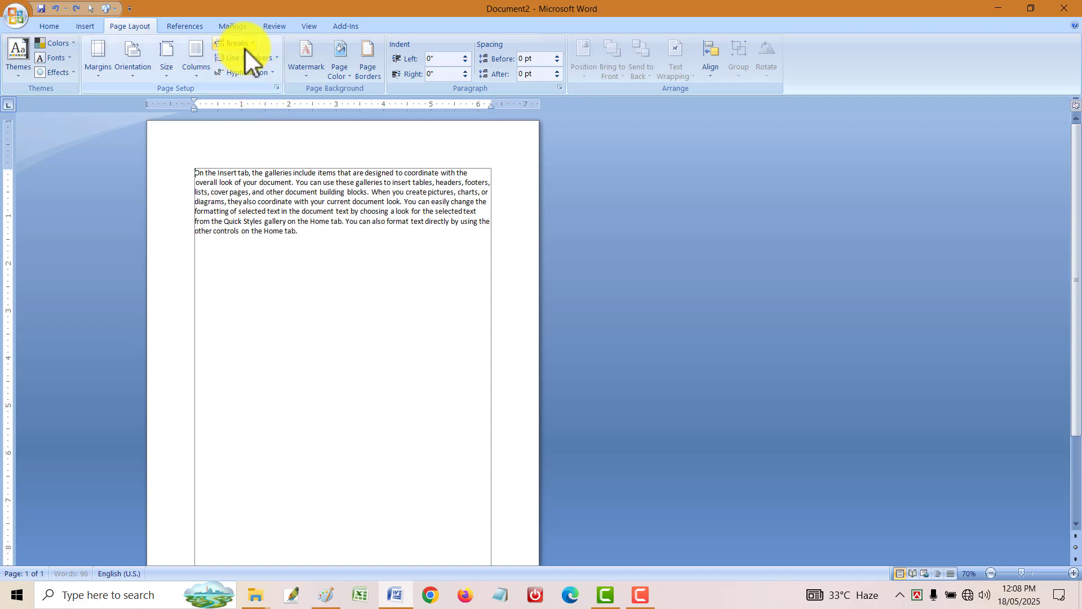
# - Select the whole sample paragraph and insert a Continuous section break before it
pyautogui.moveTo(195, 173); pyautogui.dragTo(325, 236)
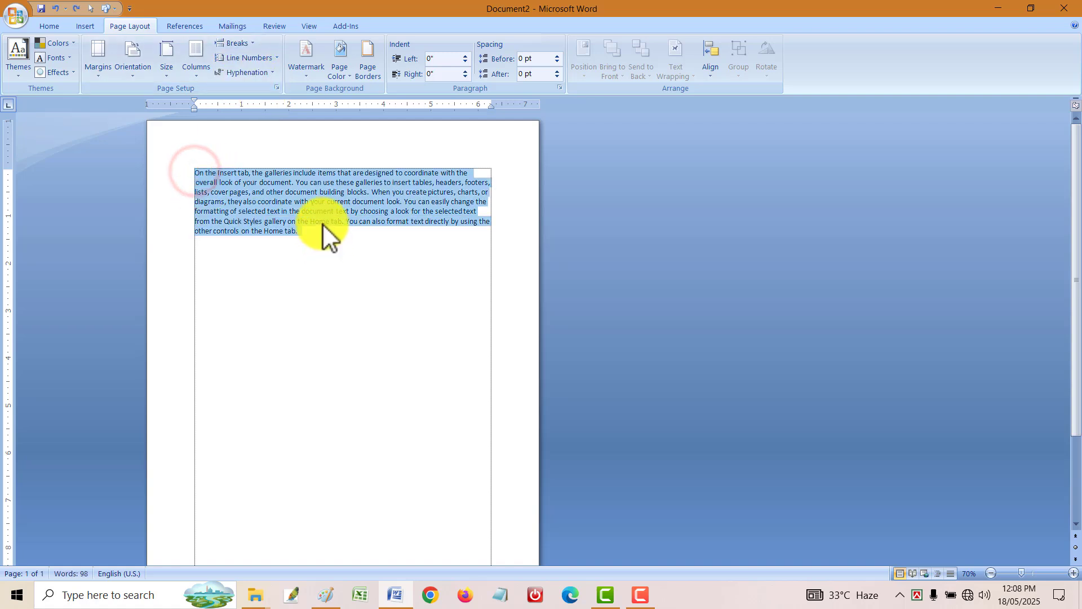
pyautogui.click(253, 43)
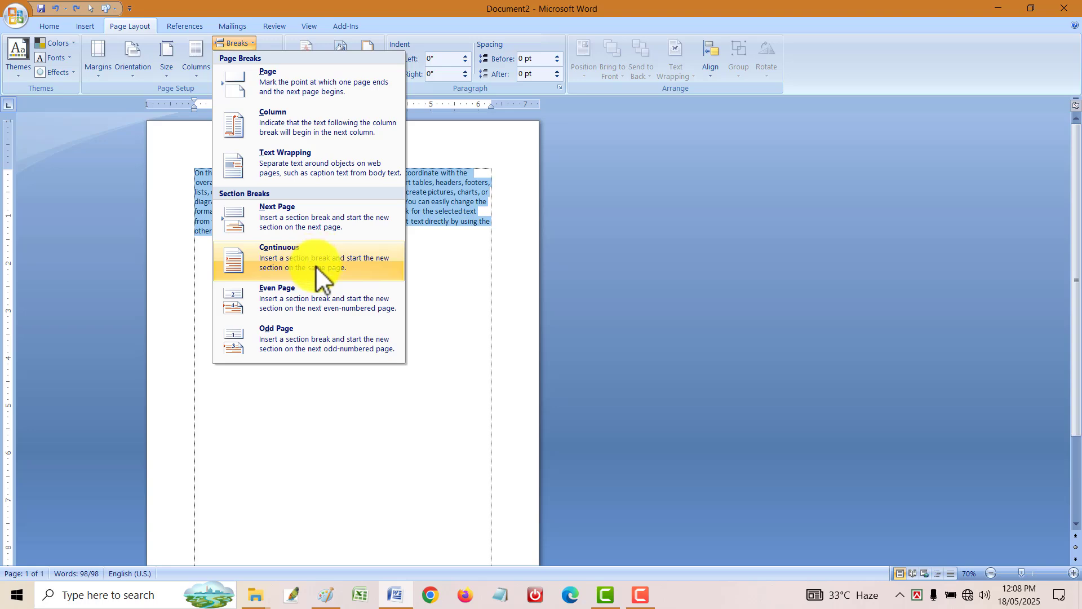
pyautogui.click(335, 276)
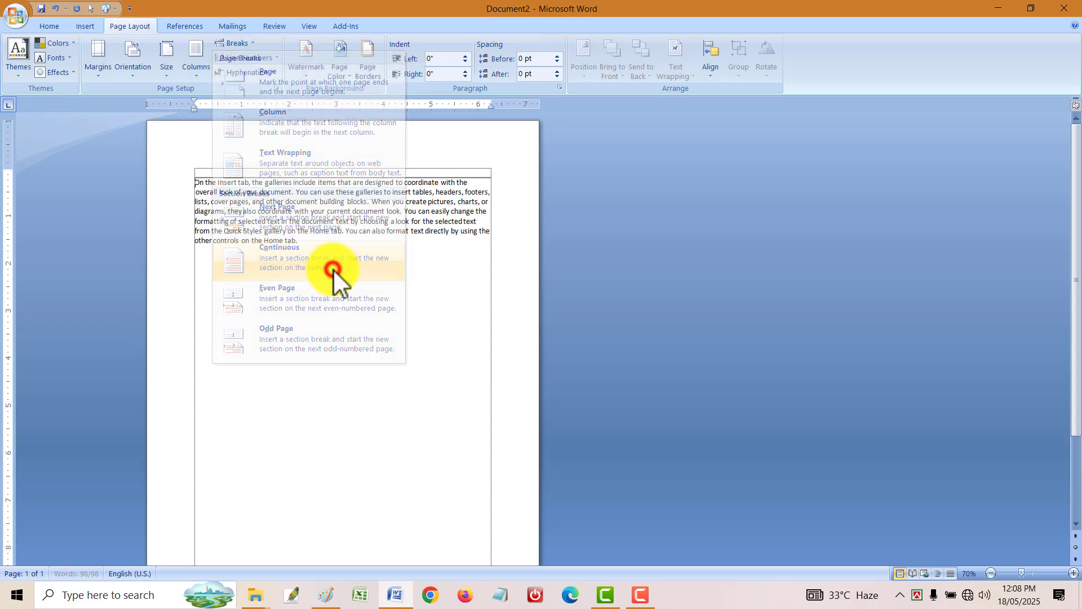
# - Enter three filler lines in the section above the paragraph: "sfsfskfshfksjhfksjfd", "fsdflskjfklsfjdklsafda" and "\asdfsadfaskjhkjahdfjkasf"
pyautogui.click(303, 176)
pyautogui.write('sfsf')
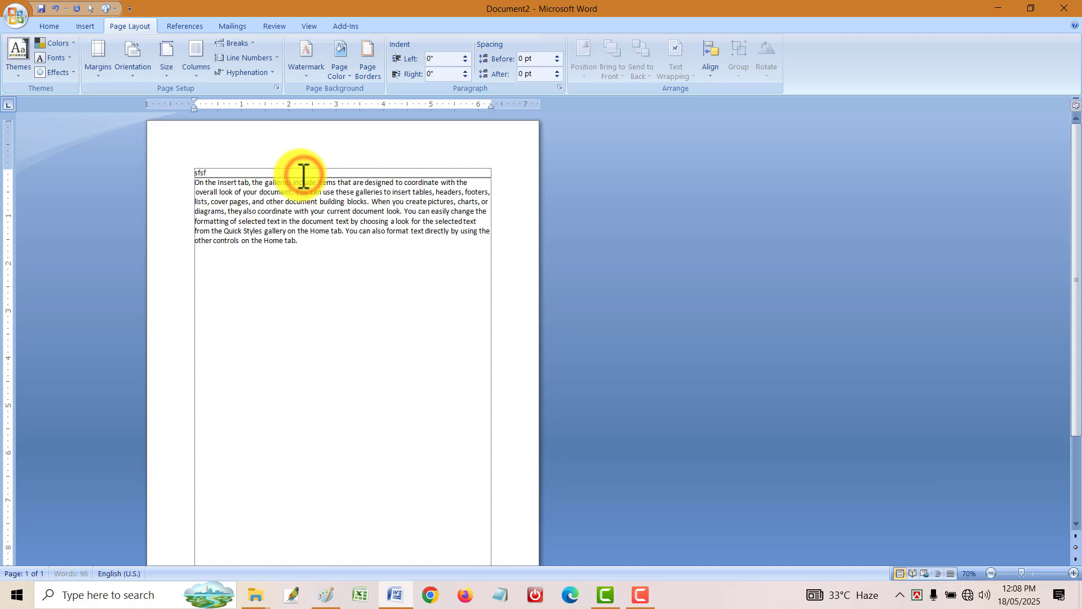
pyautogui.write('skfshfksjhfksjfd')
pyautogui.press('Return')
pyautogui.write('fsdflskjfklsfjdklsafd')
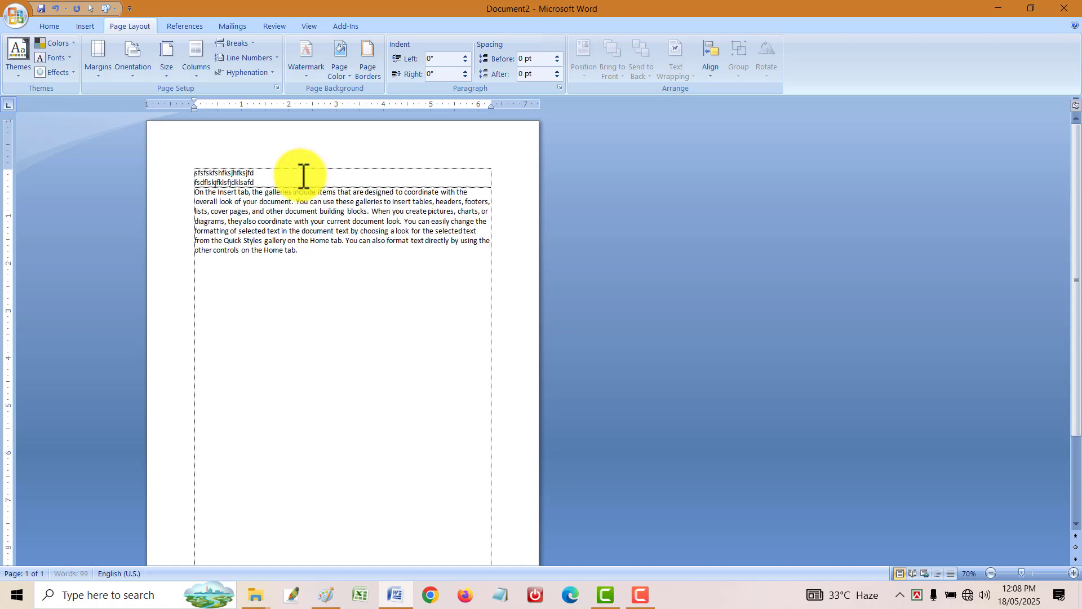
pyautogui.write('a')
pyautogui.press('Return')
pyautogui.write('\\asdfsa')
# - Try a page break on the empty line below the paragraph and undo it
pyautogui.click(204, 276)
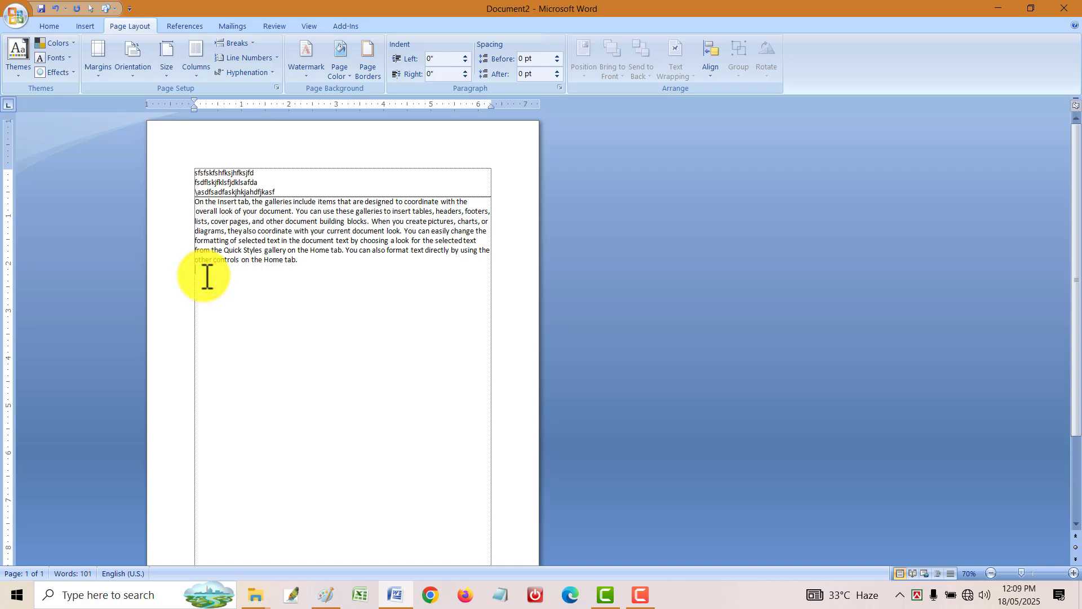
pyautogui.hotkey('ctrl', 'Return')
pyautogui.hotkey('ctrl', 'z')
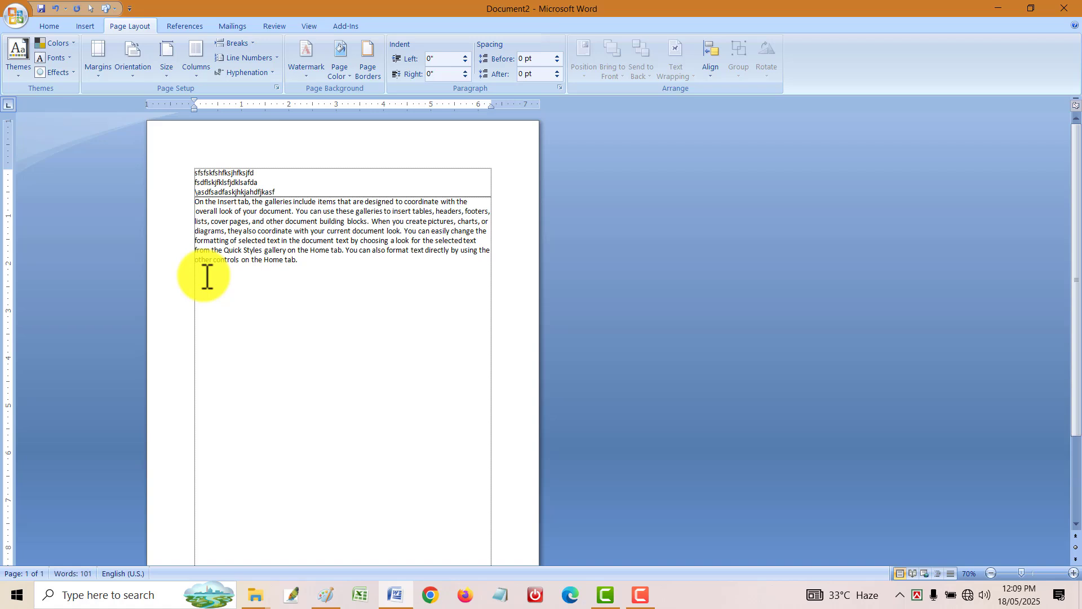
# - Select the three filler lines, insert an Even Page section break before them, and add an Odd Page section break
pyautogui.click(244, 182)
pyautogui.click(305, 191)
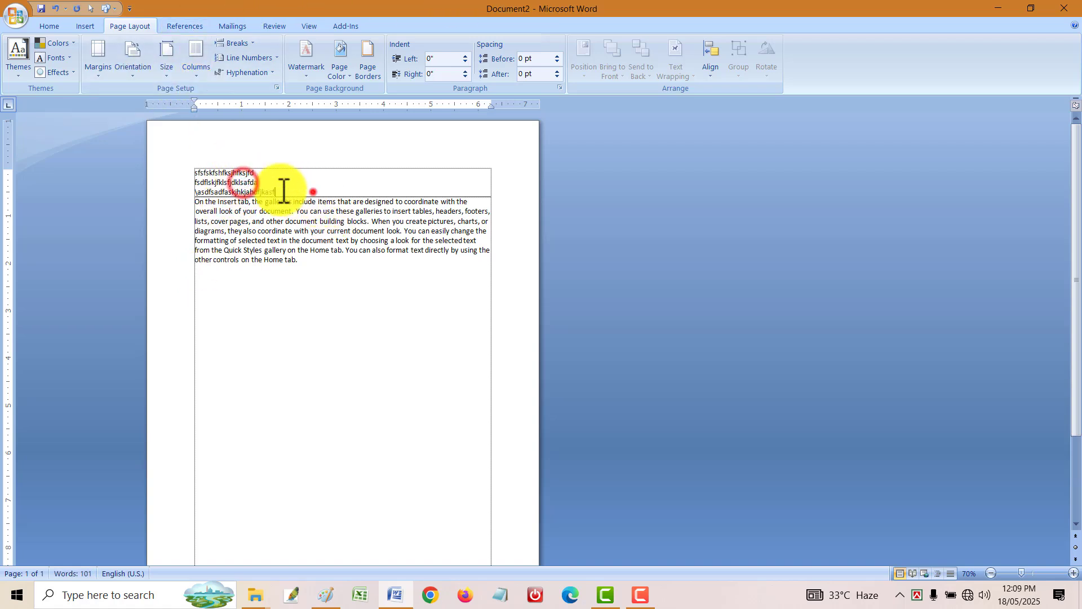
pyautogui.moveTo(305, 191); pyautogui.dragTo(145, 164)
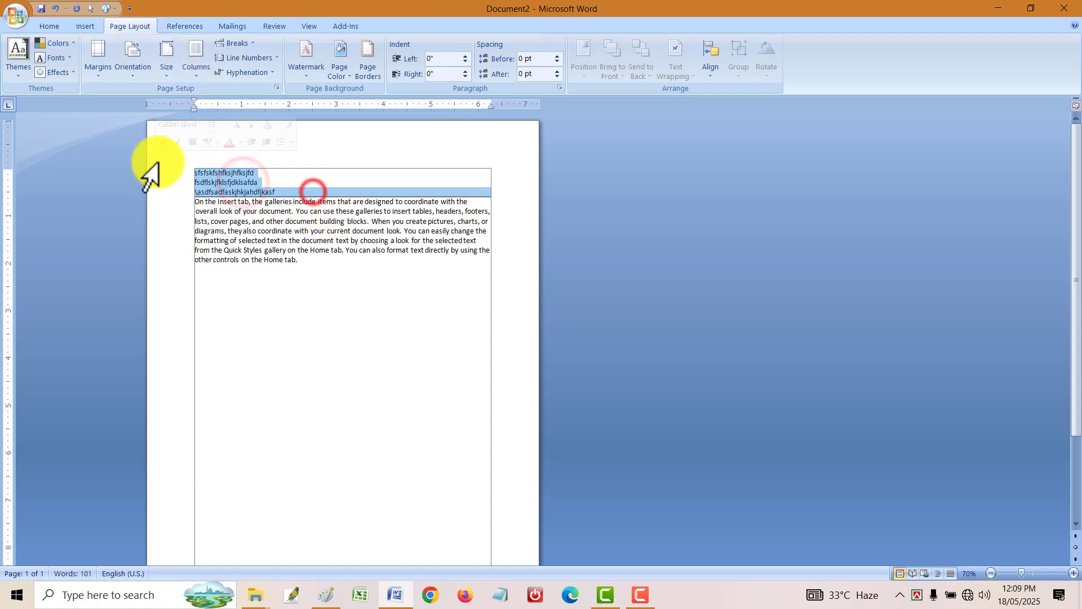
pyautogui.click(234, 40)
pyautogui.click(283, 290)
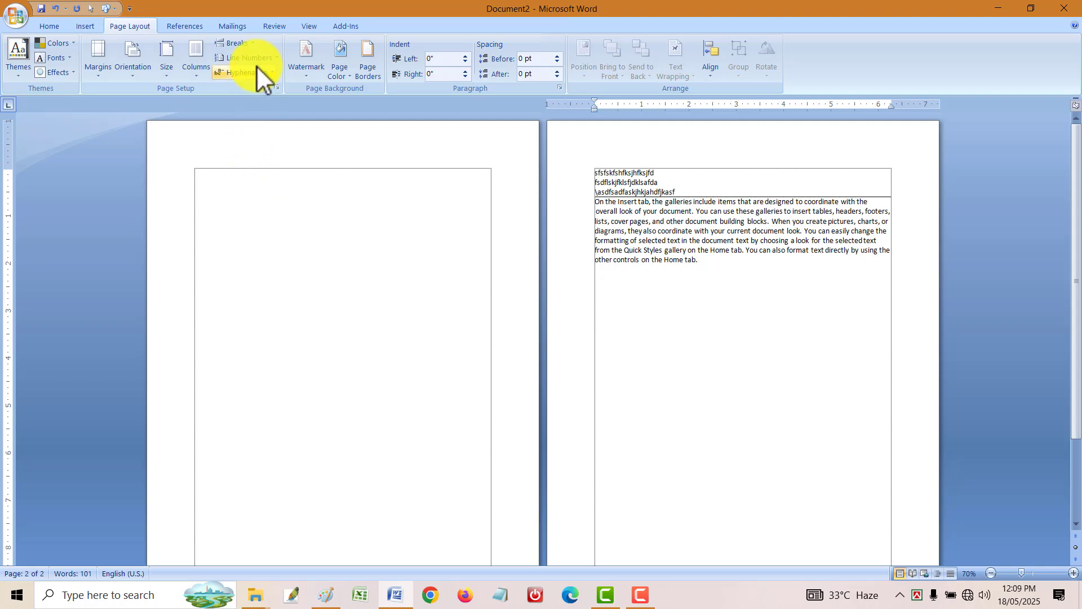
pyautogui.click(242, 40)
pyautogui.click(291, 331)
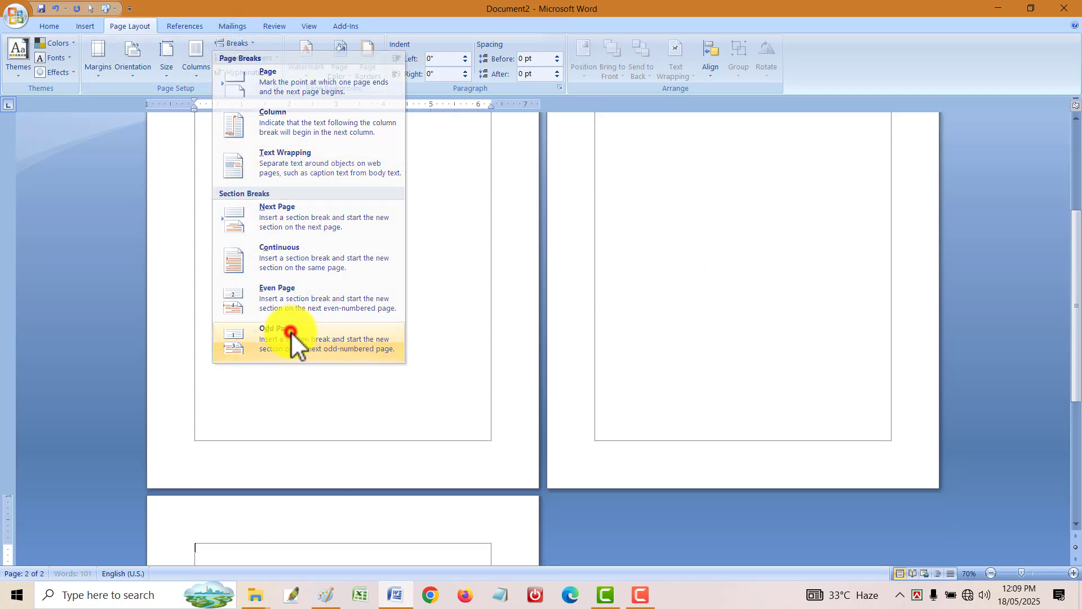
# - Undo the section breaks and the filler lines, going back further to the paragraph's earlier, larger font size
pyautogui.scroll(-3, 430, 411)
pyautogui.hotkey('ctrl', 'z')
pyautogui.hotkey('ctrl', 'z')
pyautogui.hotkey('ctrl', 'z')
pyautogui.hotkey('ctrl', 'z')
pyautogui.hotkey('ctrl', 'z')
pyautogui.hotkey('ctrl', 'z')
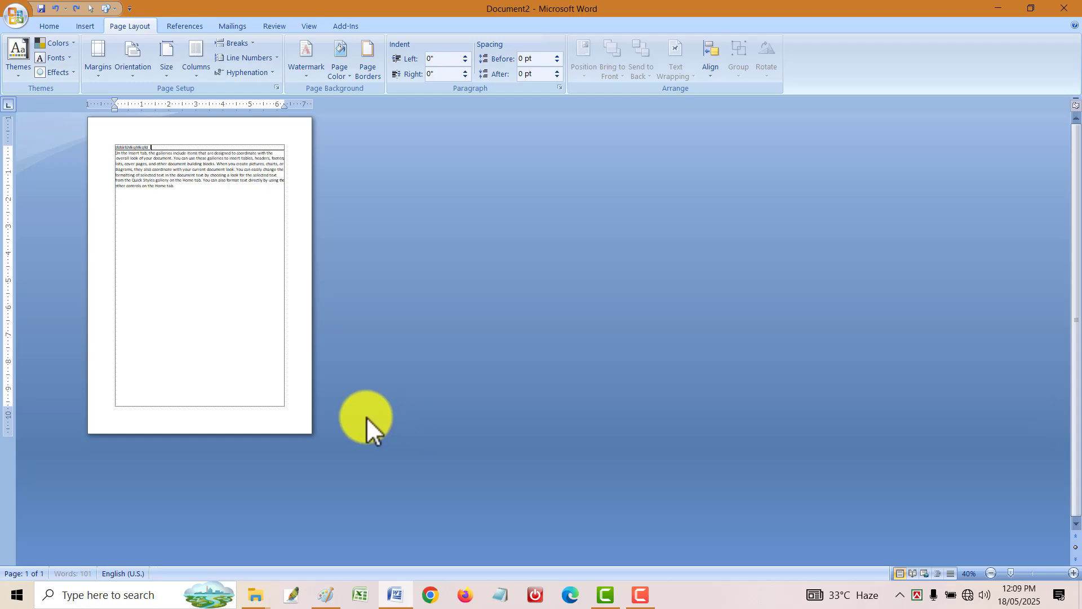
pyautogui.click(215, 200)
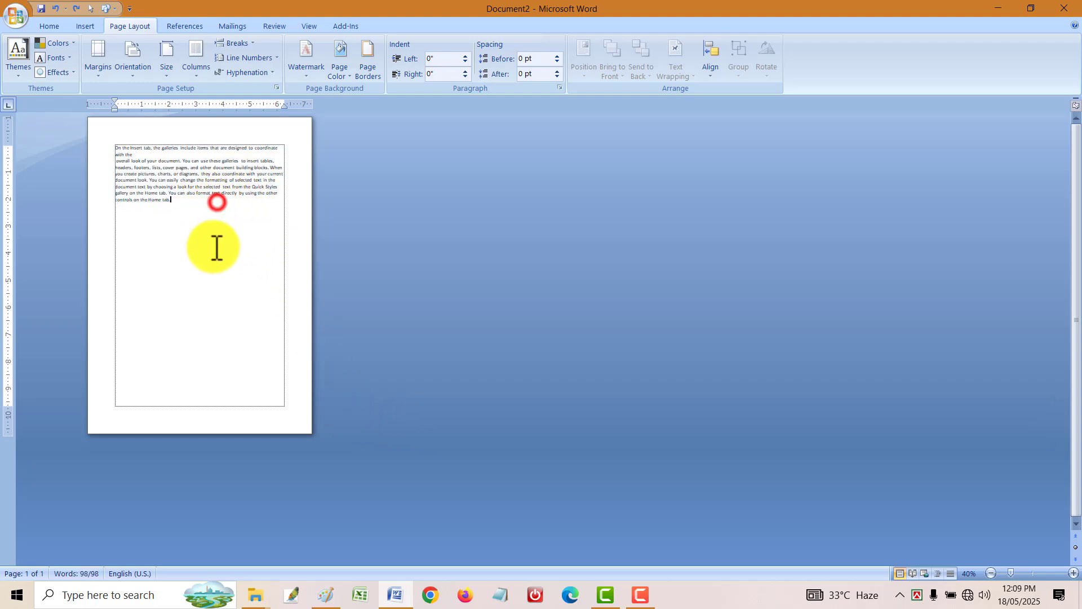
# - Try a Continuous section break after "with the" using the Break dialog, and undo it
pyautogui.scroll(3, 306, 428)
pyautogui.click(224, 185)
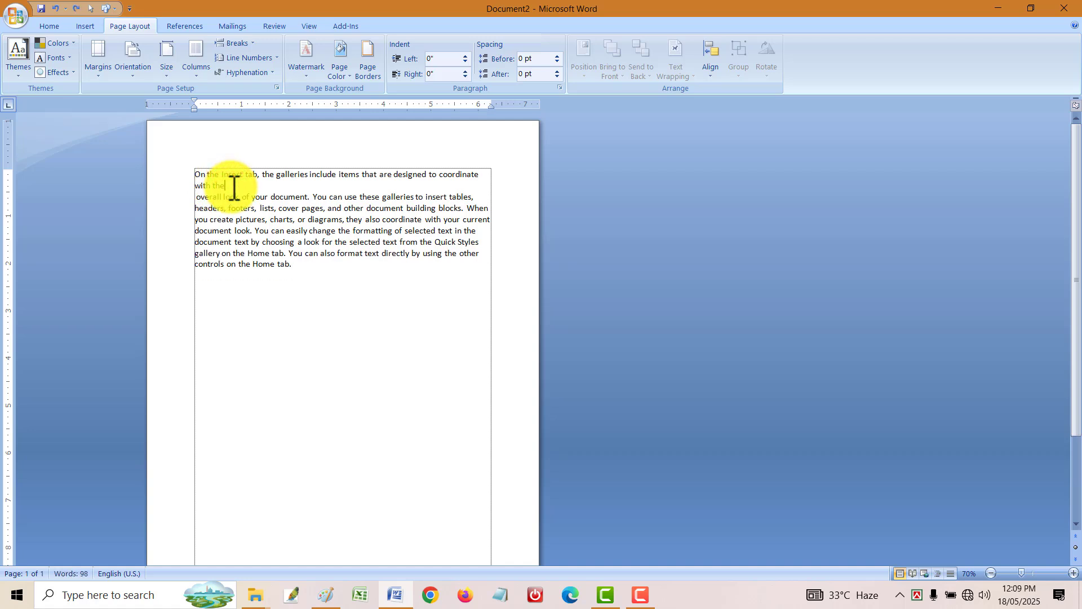
pyautogui.hotkey('alt', 'i')
pyautogui.press('b')
pyautogui.press('Return')
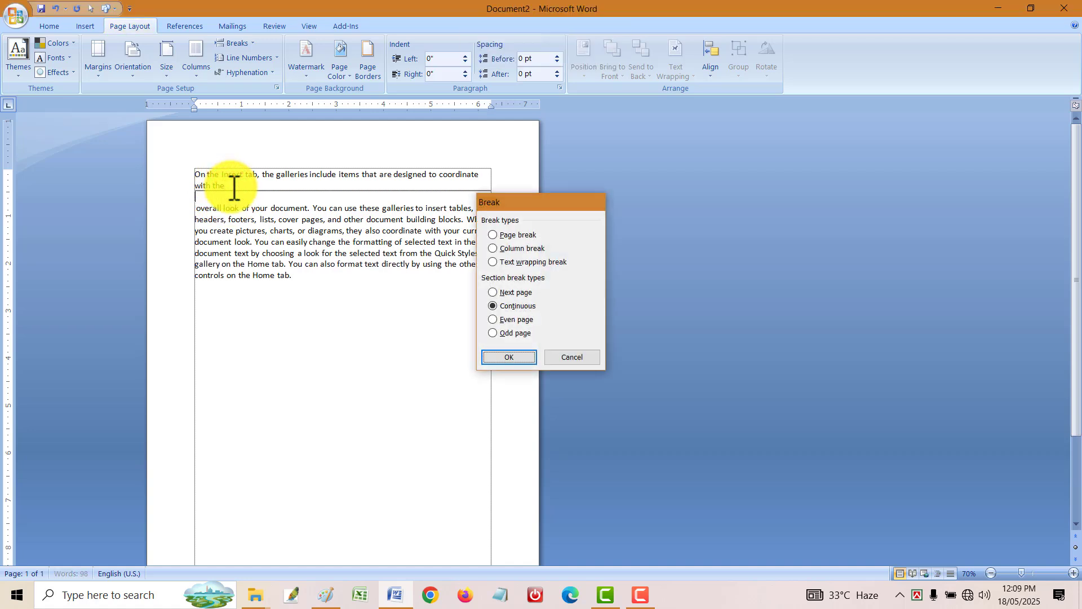
pyautogui.hotkey('ctrl', 'z')
# - Open the Break dialog and the Breaks list to review the available break types, and close both without inserting anything
pyautogui.hotkey('alt', 'i')
pyautogui.press('b')
pyautogui.press('Escape')
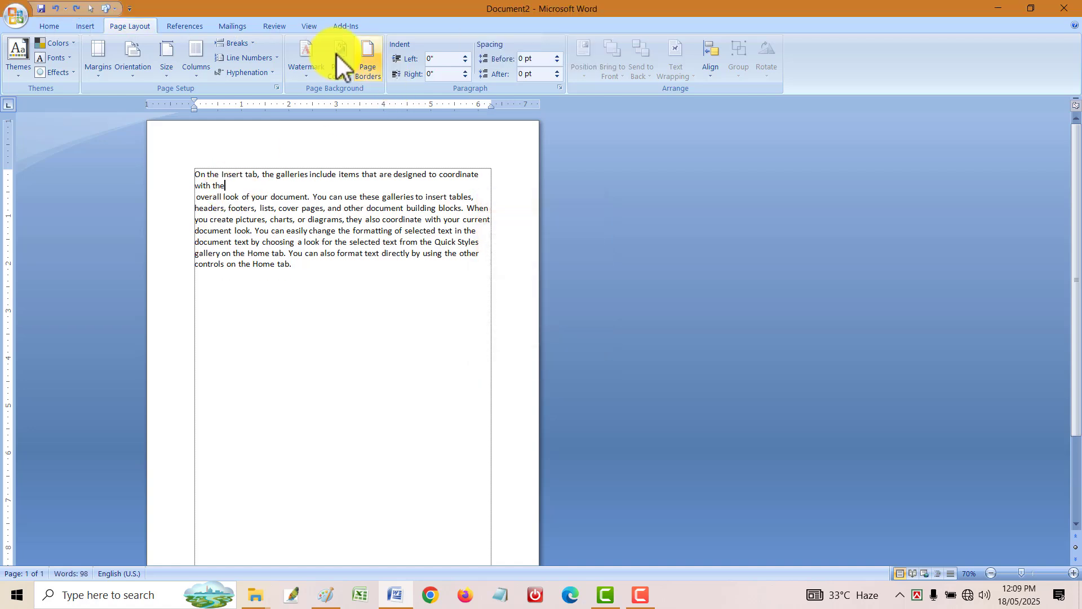
pyautogui.click(251, 45)
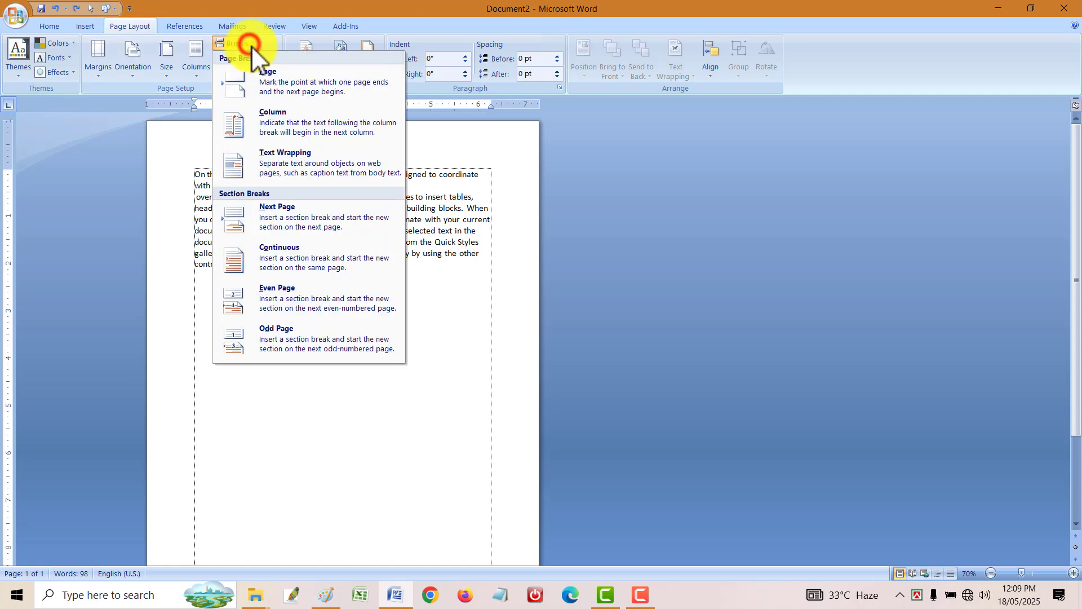
pyautogui.click(296, 403)
# - Select the whole document, go through the types in the Break dialog, and insert a Continuous section break before the paragraph
pyautogui.moveTo(313, 321); pyautogui.dragTo(111, 179)
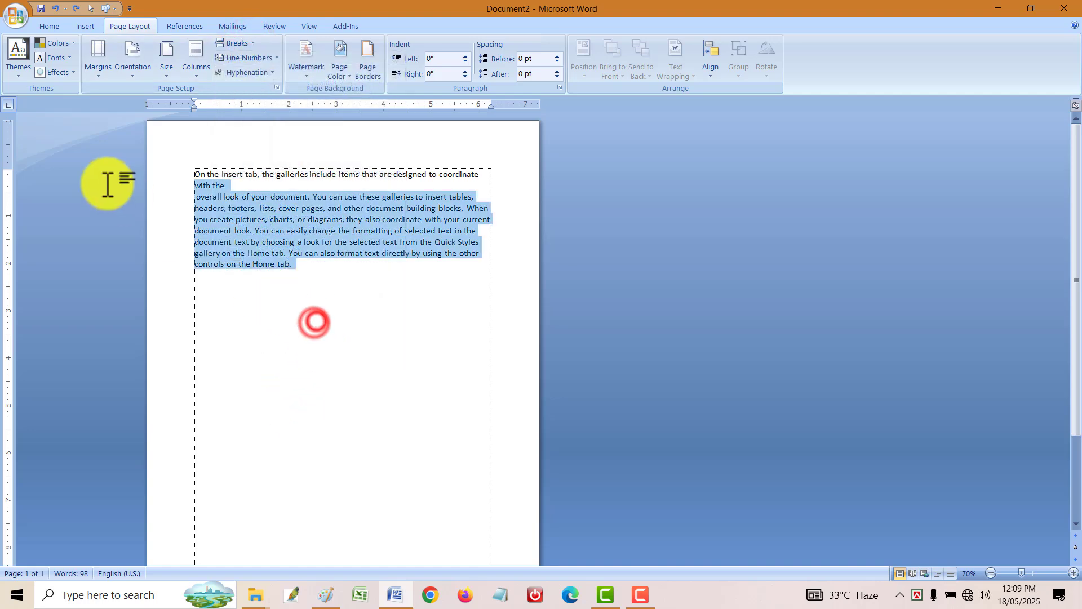
pyautogui.click(521, 530)
pyautogui.hotkey('ctrl', 'a')
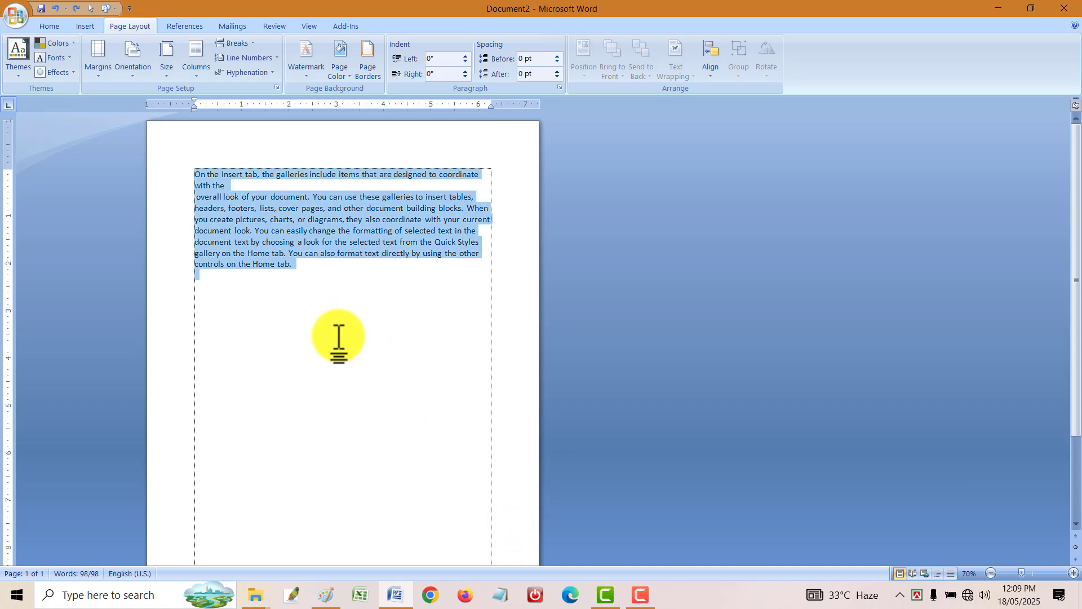
pyautogui.press('alt')
pyautogui.press('i')
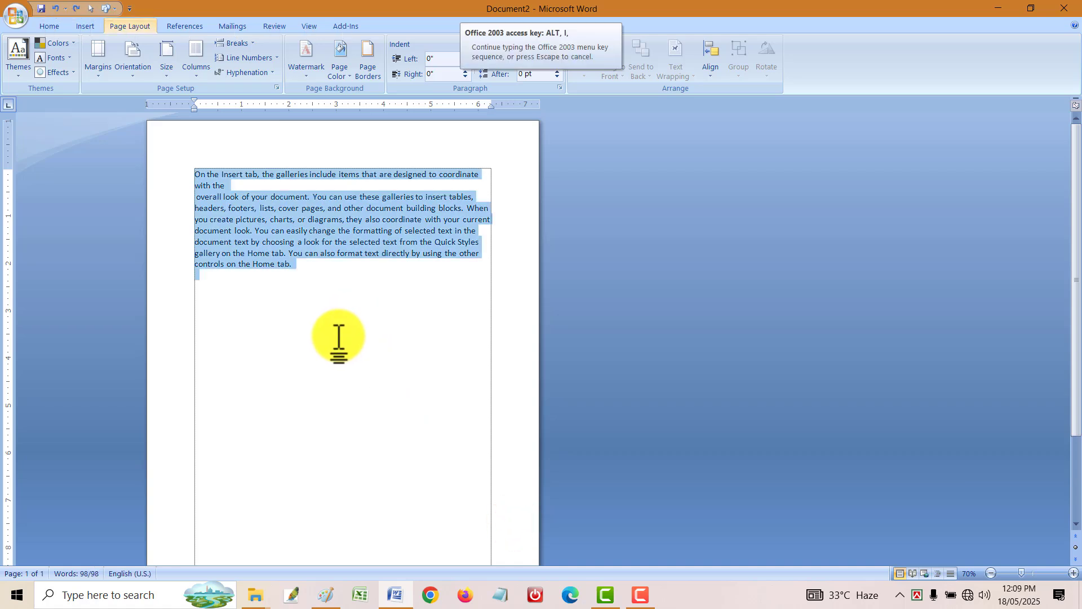
pyautogui.press('b')
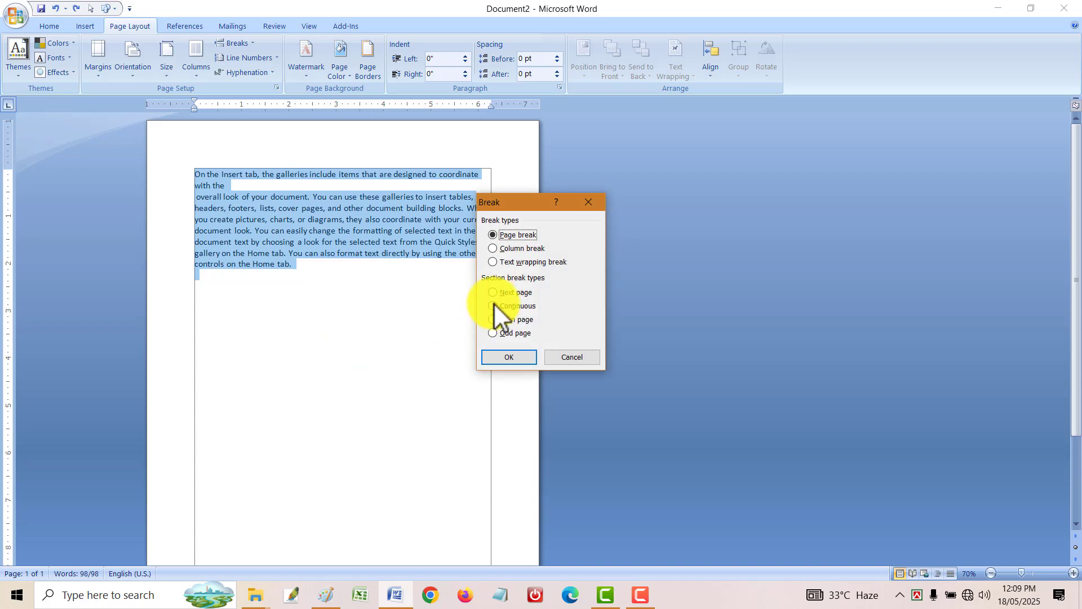
pyautogui.click(517, 246)
pyautogui.click(516, 261)
pyautogui.click(512, 293)
pyautogui.click(514, 306)
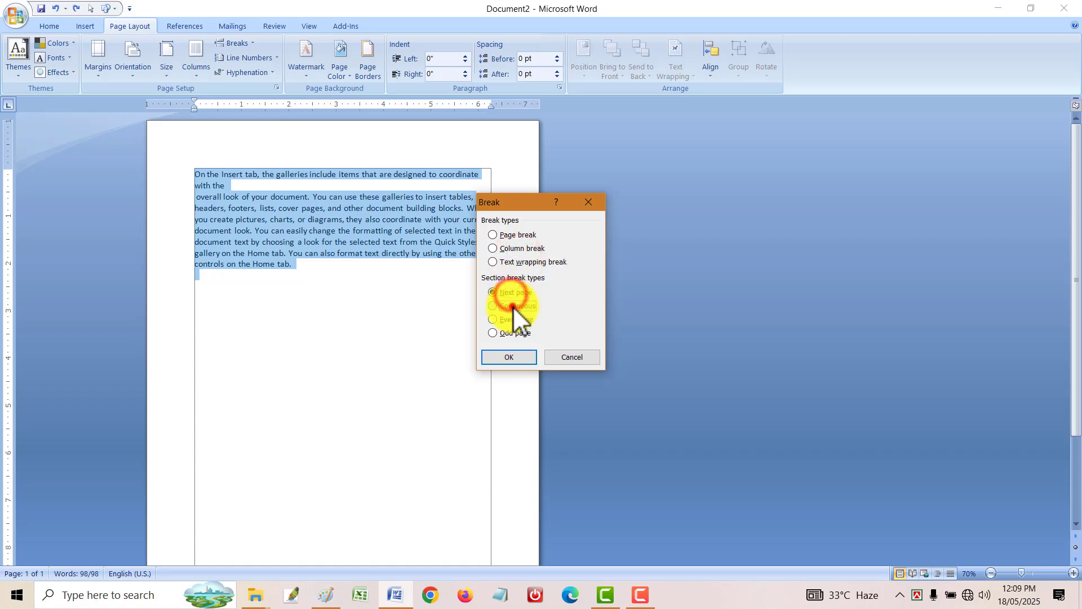
pyautogui.click(514, 319)
pyautogui.click(512, 333)
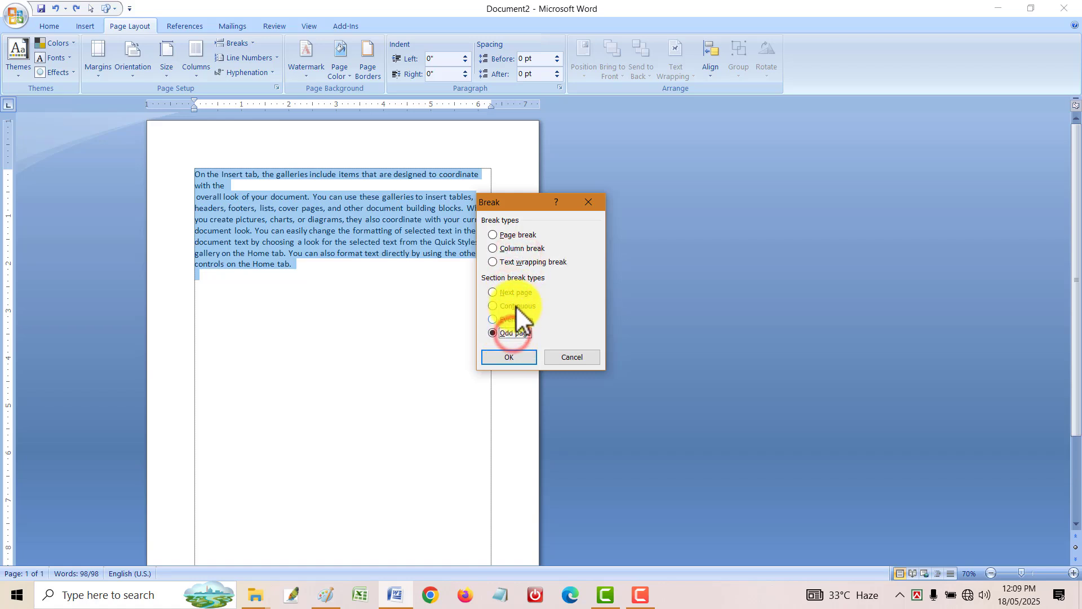
pyautogui.click(514, 305)
pyautogui.click(503, 359)
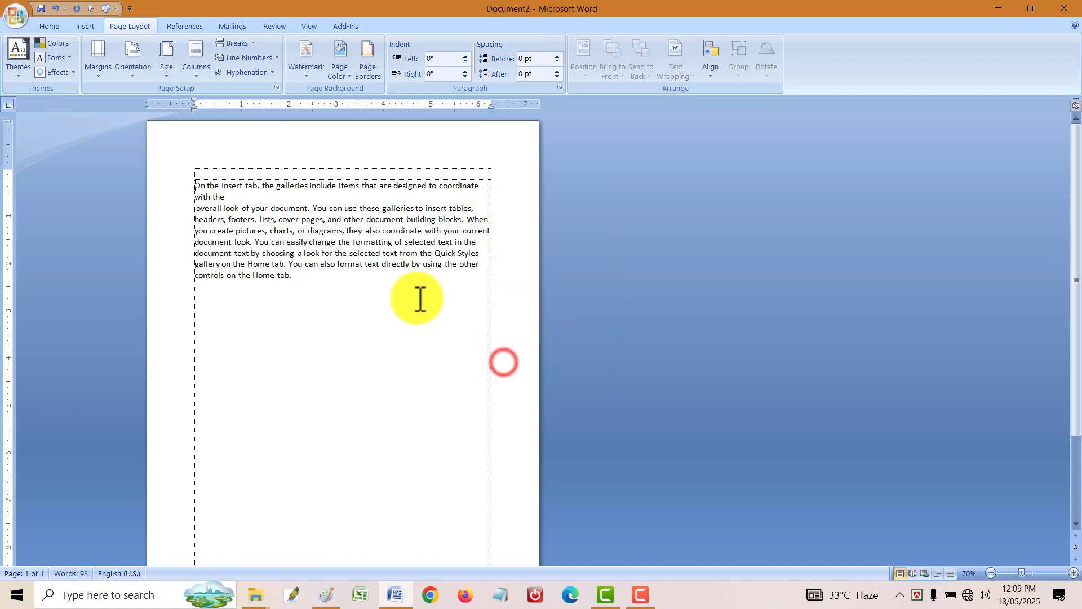
# - Insert a second Continuous section break on the empty line below the paragraph using the Break dialog
pyautogui.click(326, 184)
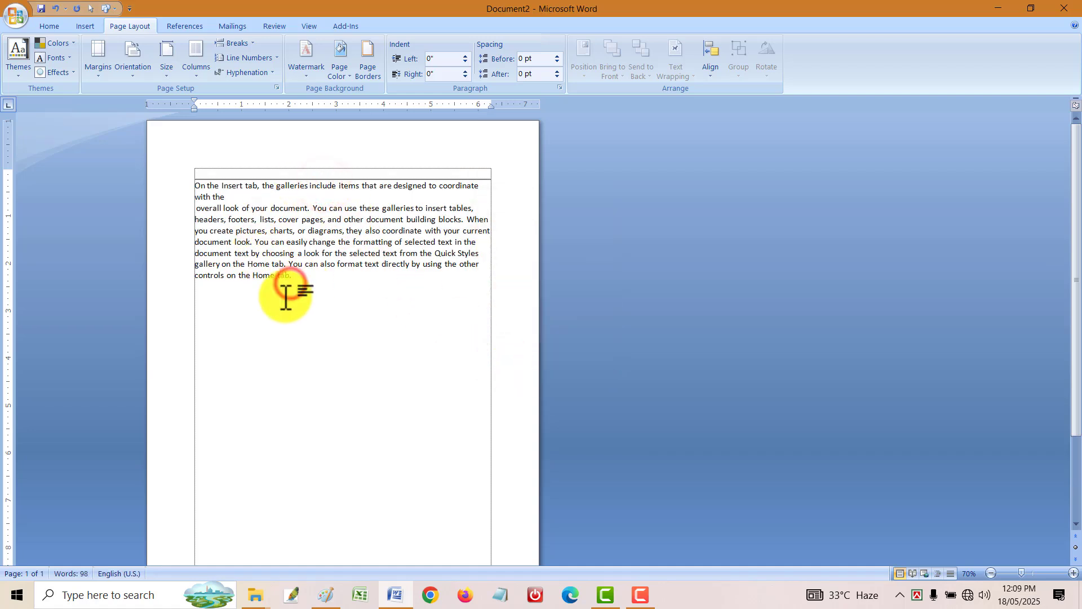
pyautogui.hotkey('alt', 'i')
pyautogui.press('b')
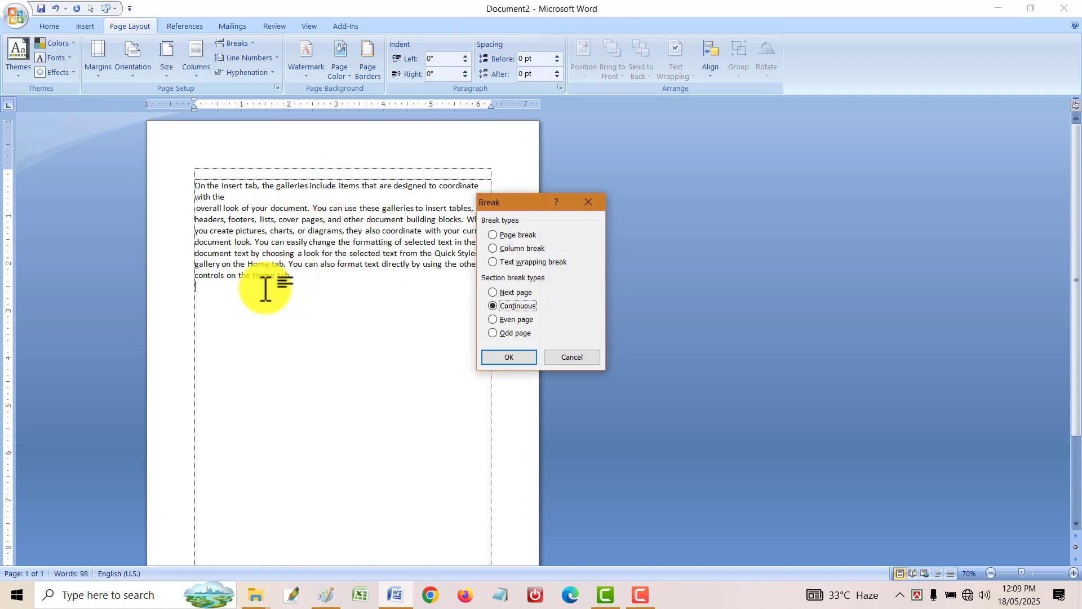
pyautogui.press('Escape')
pyautogui.hotkey('alt', 'i')
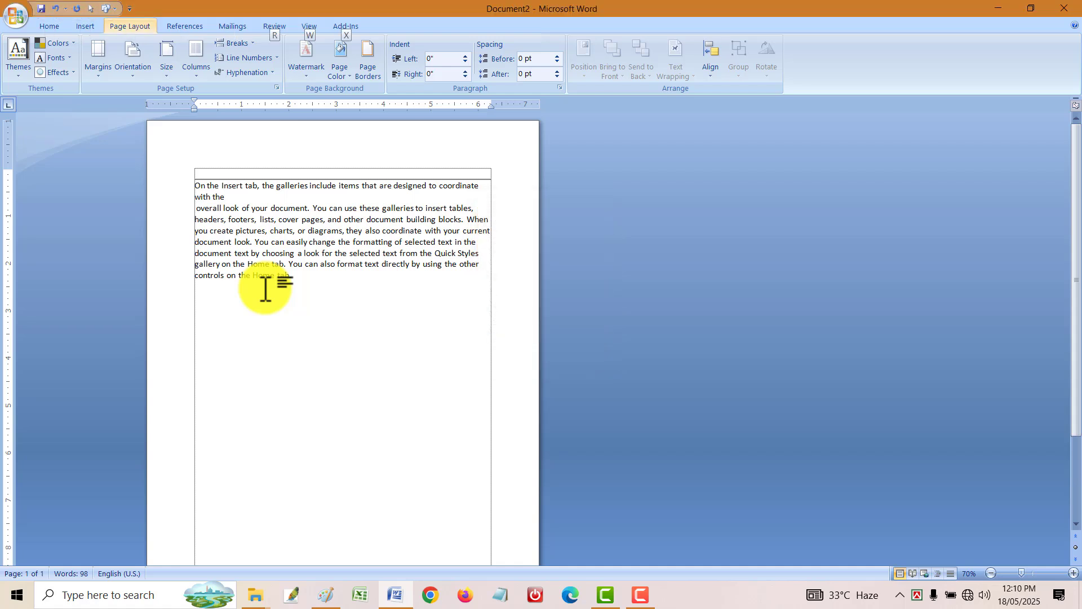
pyautogui.press('b')
pyautogui.hotkey('alt', 't')
pyautogui.press('Return')
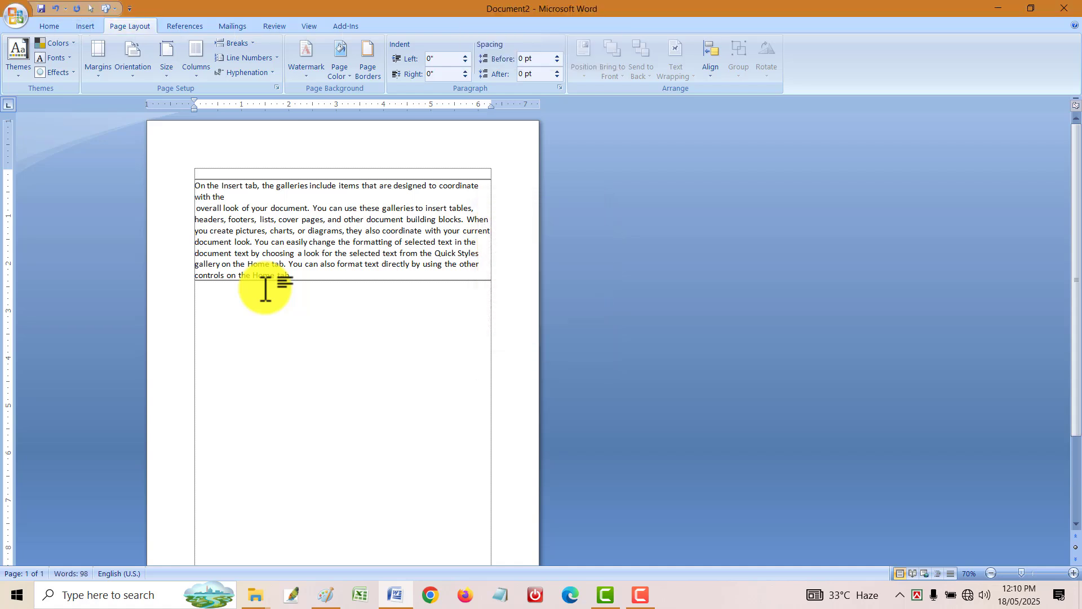
# - Duplicate the paragraph into the neighbouring section and lay out the lower copy in three equal columns
pyautogui.moveTo(197, 189); pyautogui.dragTo(260, 176)
pyautogui.click(286, 234)
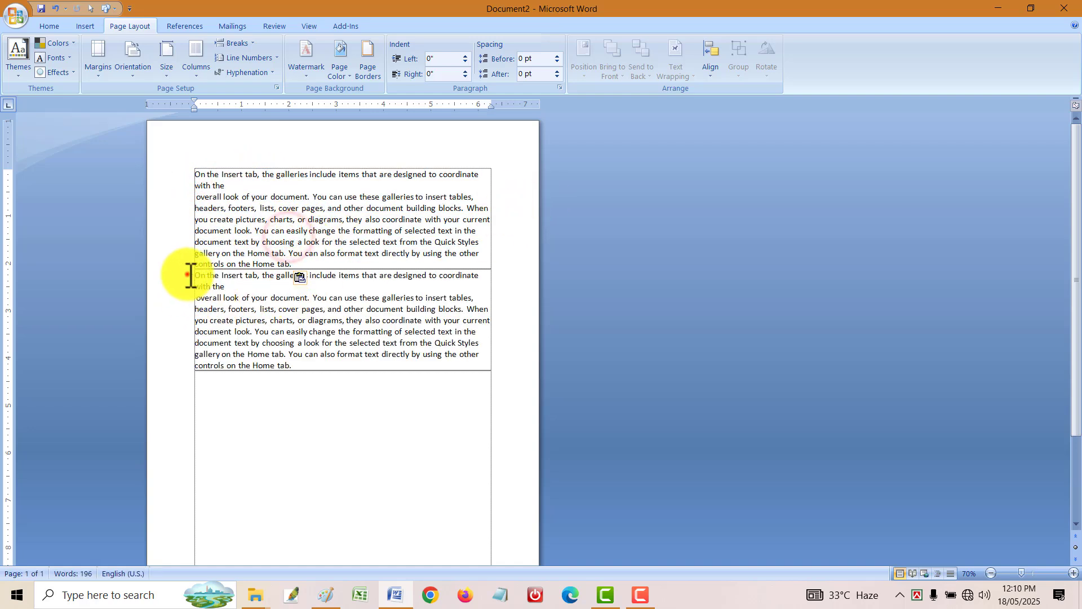
pyautogui.moveTo(190, 277); pyautogui.dragTo(350, 362)
pyautogui.hotkey('alt', 'o')
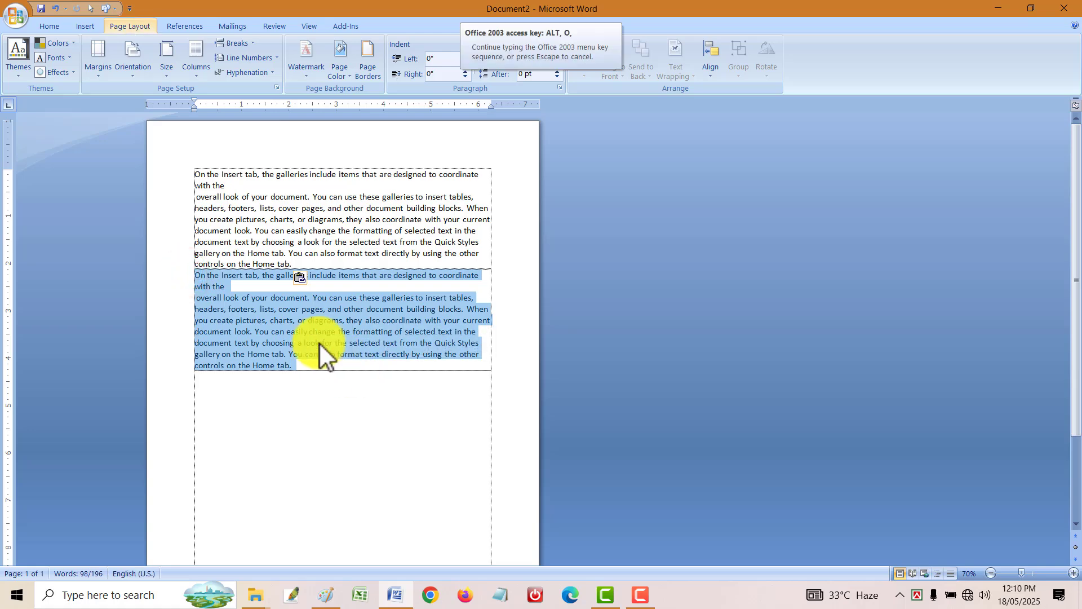
pyautogui.press('b')
pyautogui.press('Escape')
pyautogui.hotkey('alt', 'o')
pyautogui.press('c')
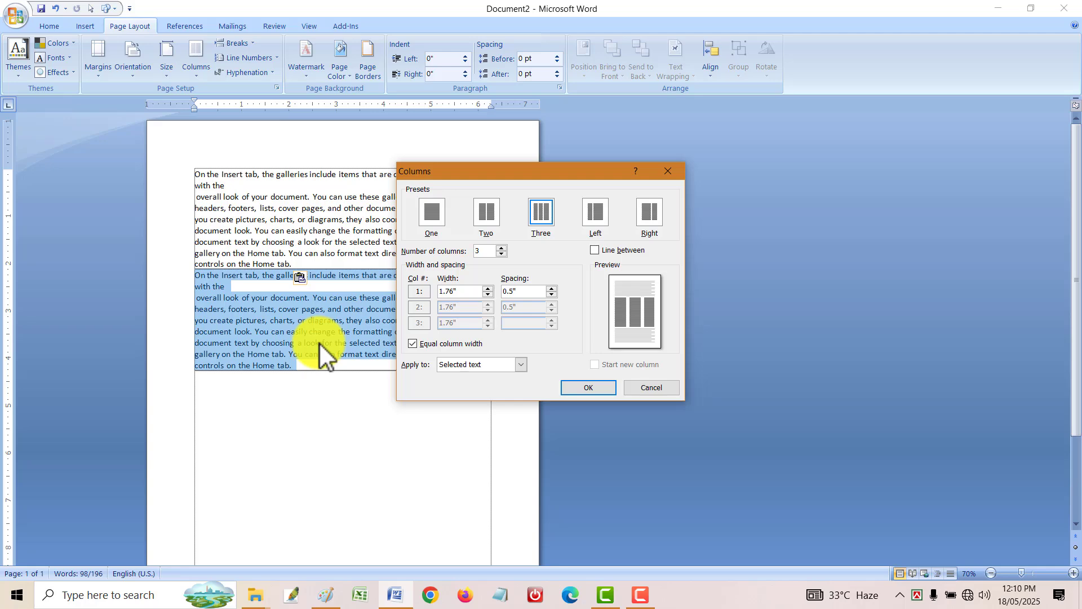
pyautogui.press('Return')
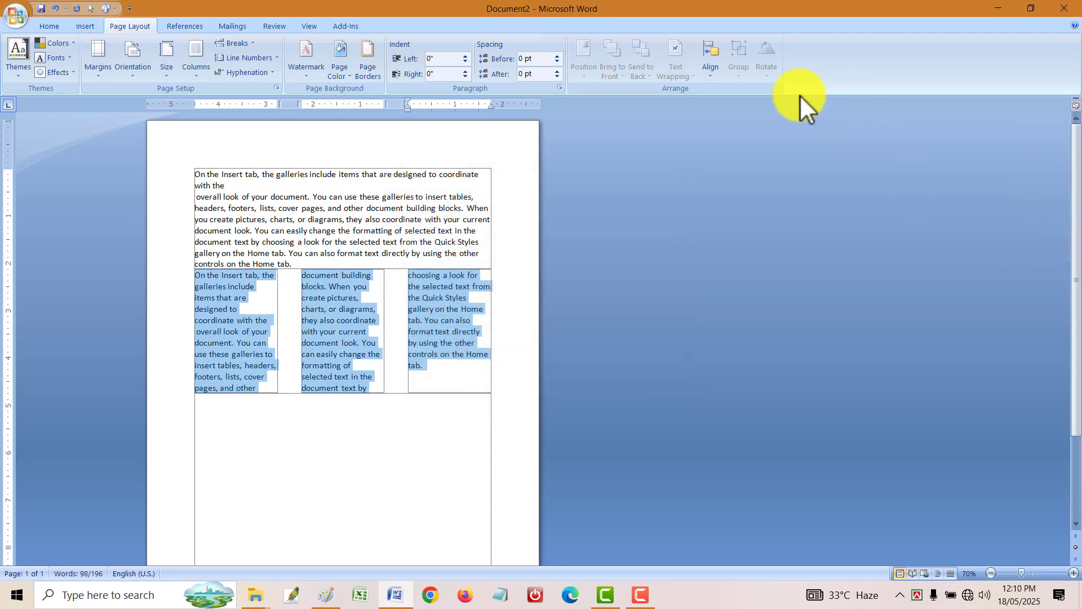
# - Select all the text in both sections and reduce its font size slightly
pyautogui.click(253, 225)
pyautogui.moveTo(189, 171); pyautogui.dragTo(539, 258)
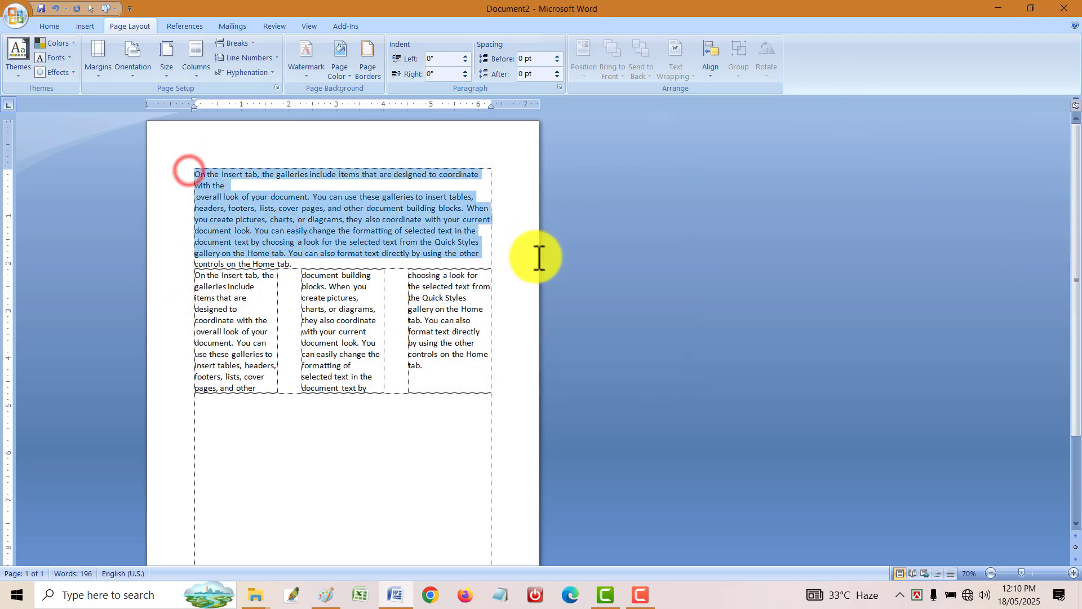
pyautogui.click(398, 456)
pyautogui.click(186, 182)
pyautogui.moveTo(187, 182); pyautogui.dragTo(279, 333)
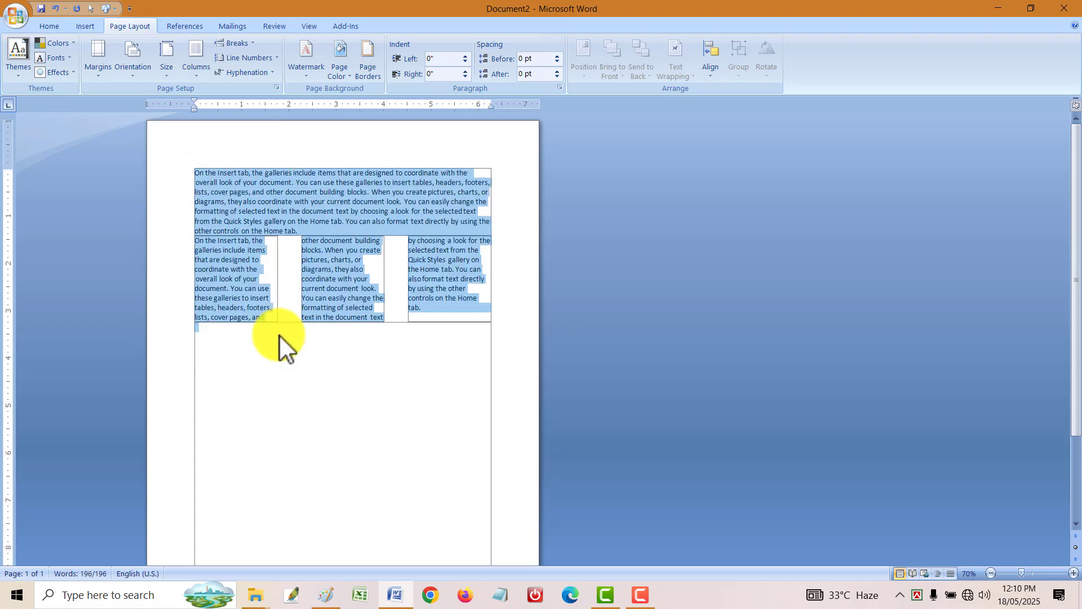
pyautogui.click(289, 406)
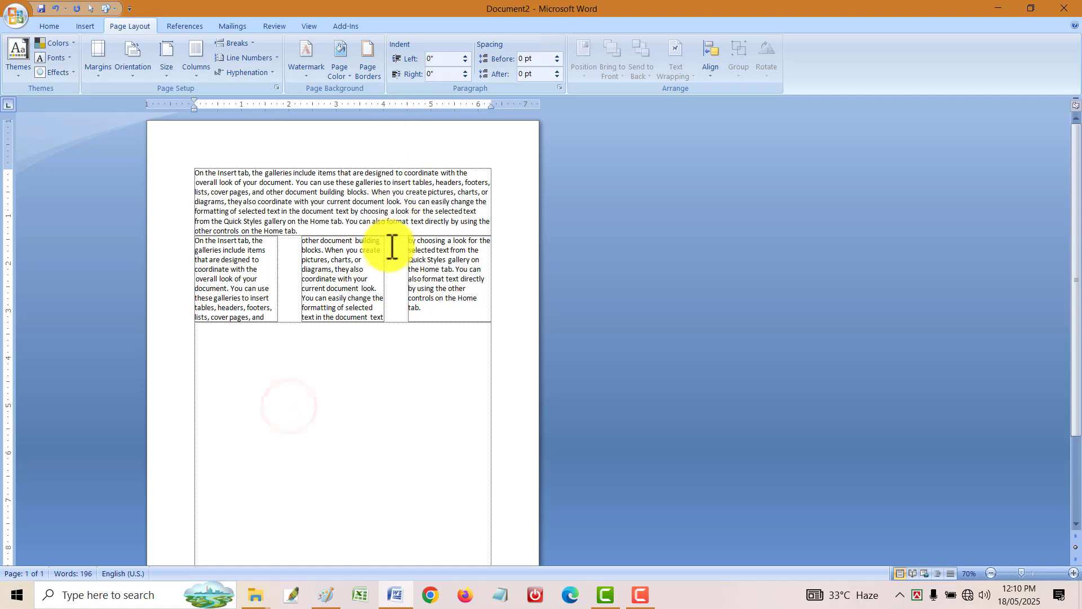
# - Add a line between the three columns and set the column spacing to 0.1"
pyautogui.click(391, 243)
pyautogui.doubleClick(402, 103)
pyautogui.click(594, 250)
pyautogui.moveTo(523, 291); pyautogui.dragTo(399, 290)
pyautogui.write('.1')
pyautogui.press('Return')
# - Check the single-column and three-column sections in Print Preview, and return to editing
pyautogui.hotkey('ctrl', 'F2')
pyautogui.click(57, 556)
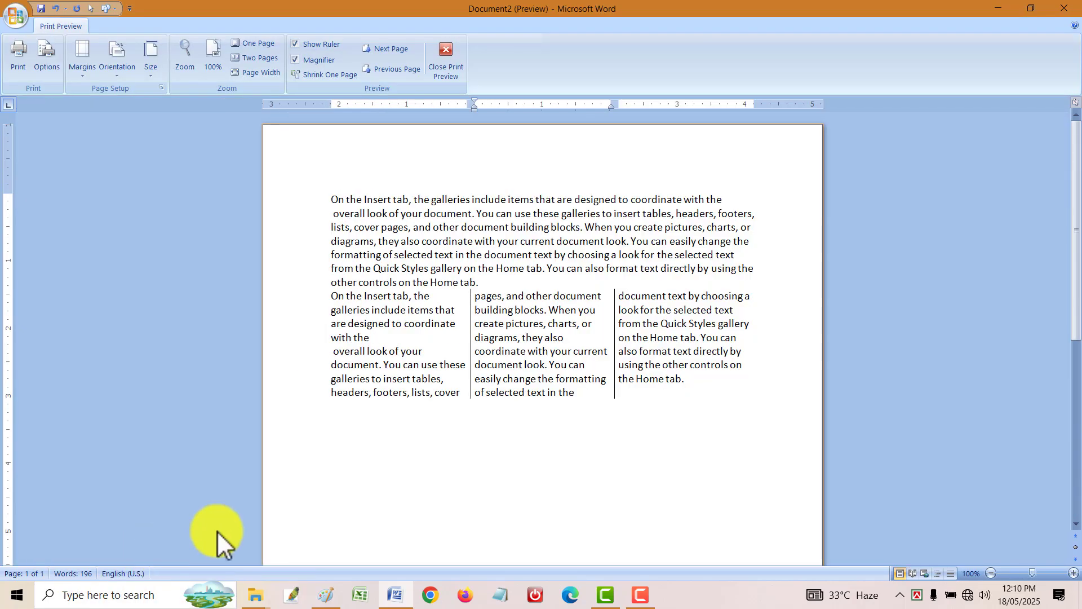
pyautogui.click(449, 65)
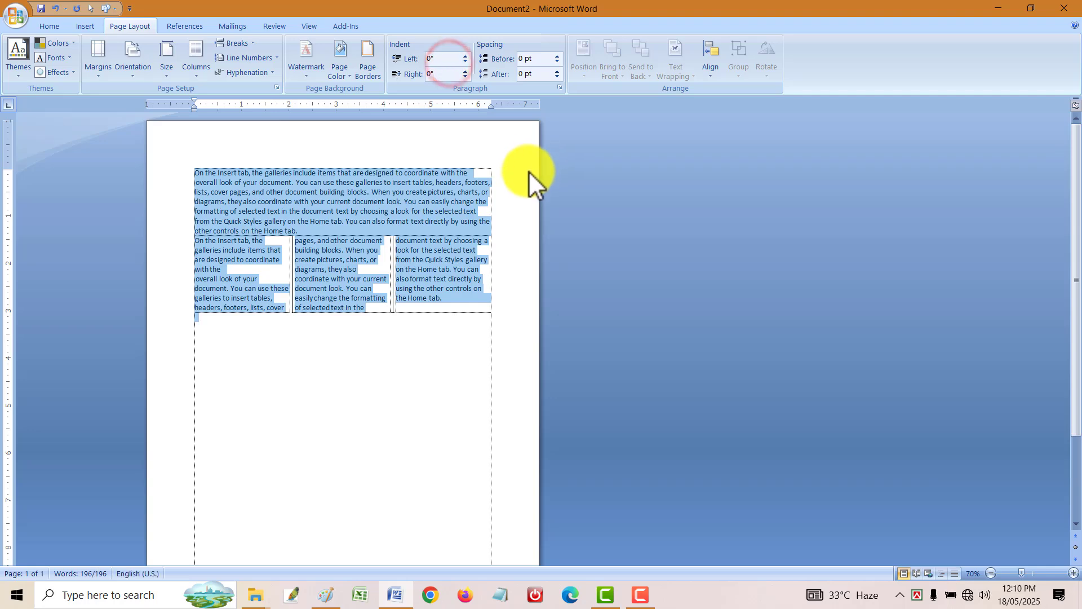
# - Justify all the text in the single-column and three-column sections
pyautogui.hotkey('ctrl', 'j')
pyautogui.scroll(4, 435, 405)
pyautogui.click(511, 510)
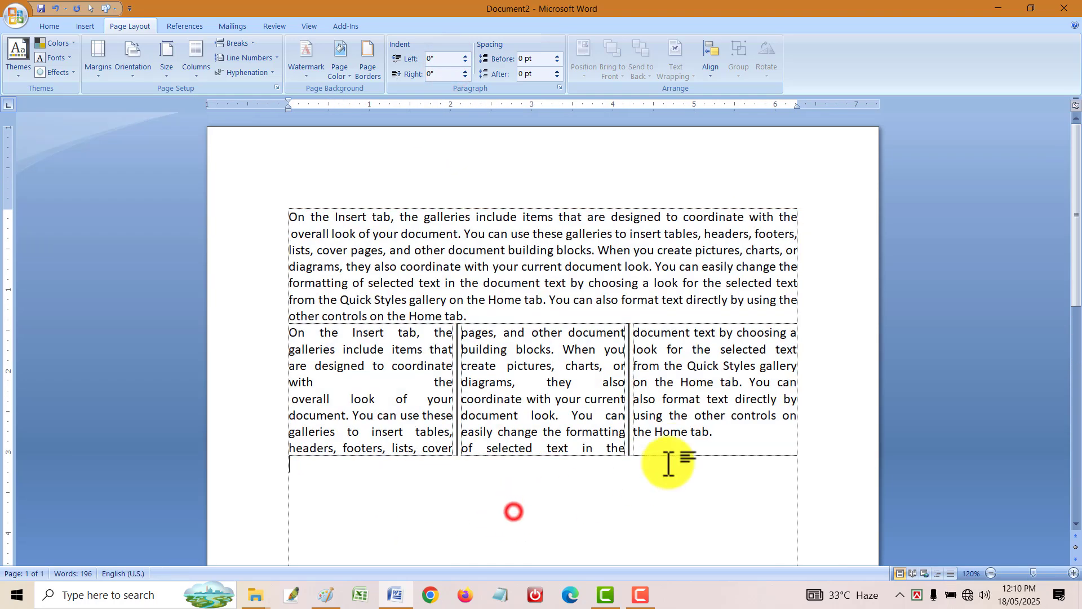
# - Select the entire document content, including the column section, and delete it
pyautogui.click(680, 433)
pyautogui.hotkey('ctrl', 'a')
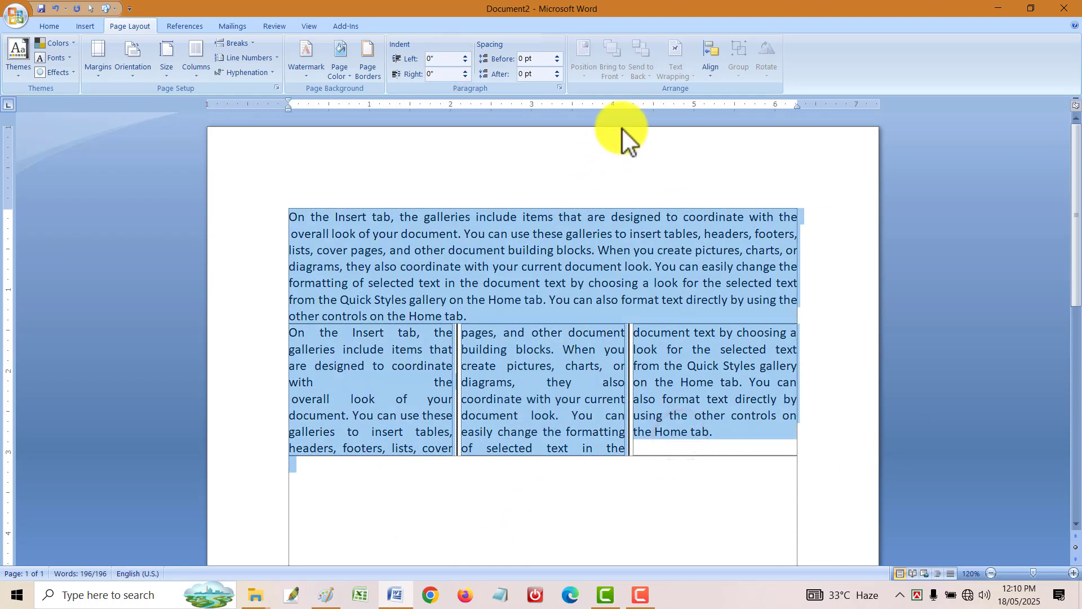
pyautogui.click(674, 381)
pyautogui.hotkey('ctrl', 'a')
pyautogui.press('Delete')
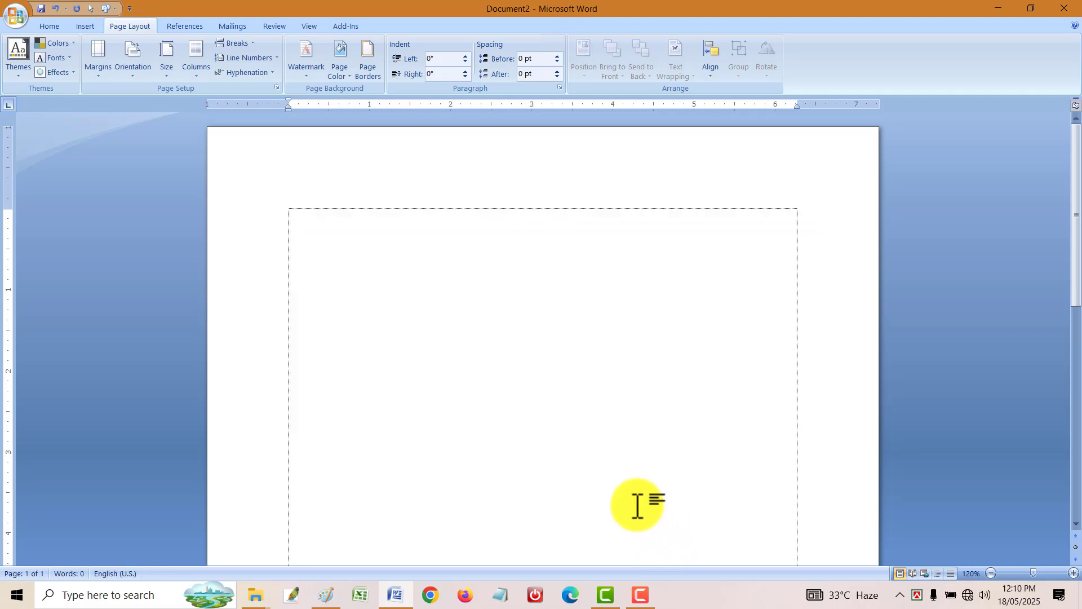
# - Review the available Hyphenation choices and return to the empty page
pyautogui.click(267, 72)
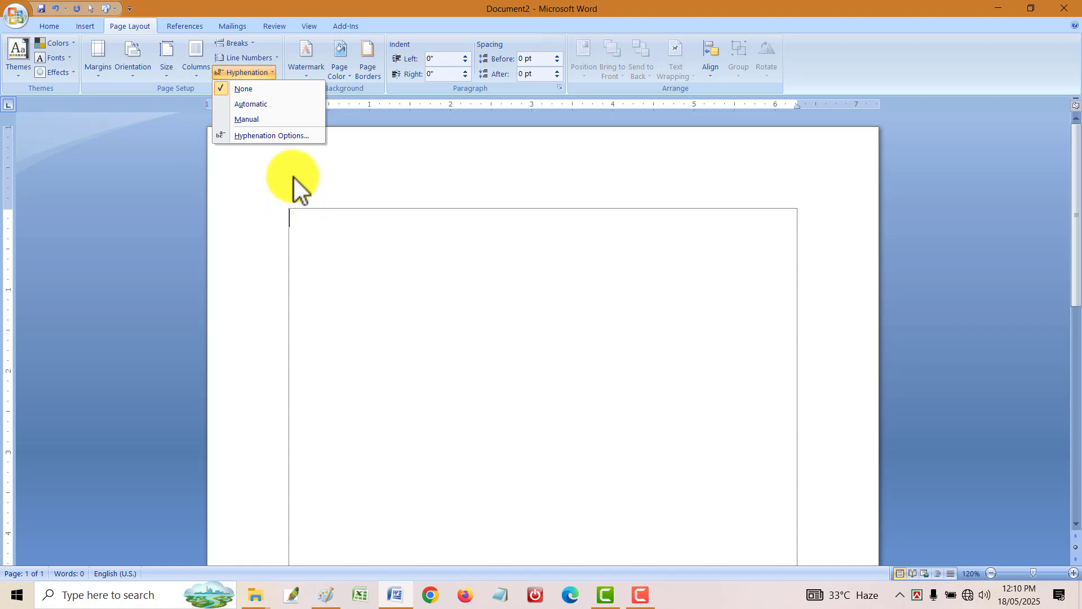
pyautogui.click(255, 113)
pyautogui.click(296, 224)
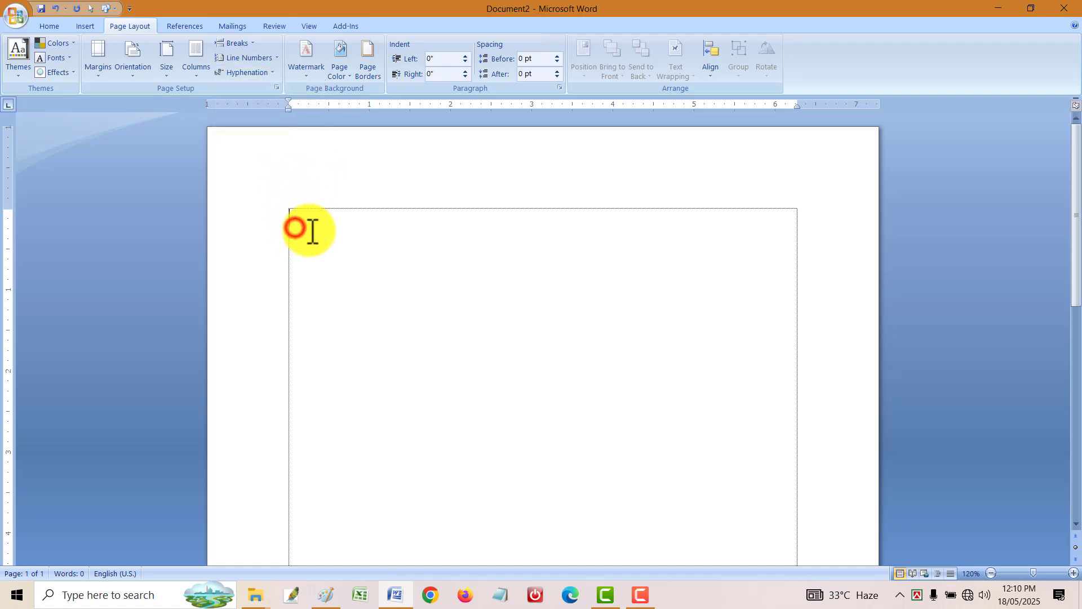
# - Generate sample paragraphs with =rand(5,2), select them all, and turn on Automatic hyphenation
pyautogui.write('=rand(5,2')
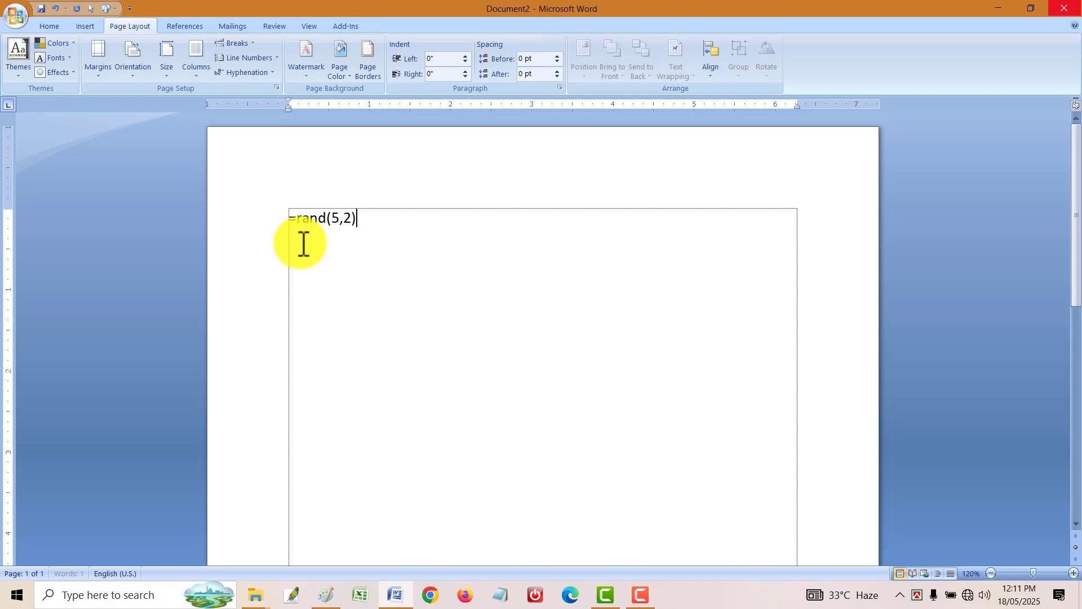
pyautogui.press('Return')
pyautogui.hotkey('ctrl', 'a')
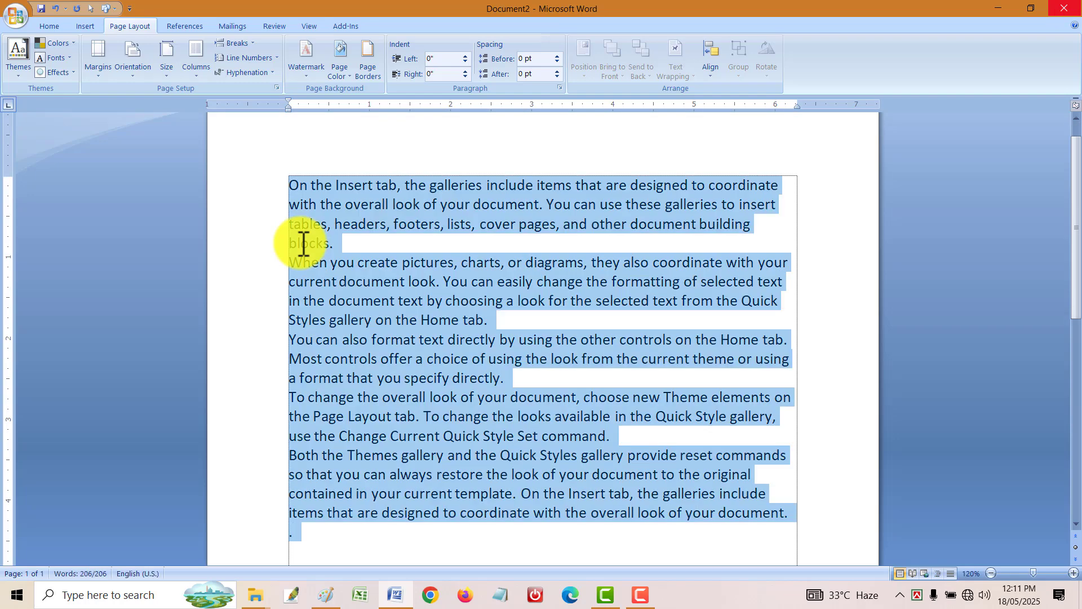
pyautogui.click(266, 72)
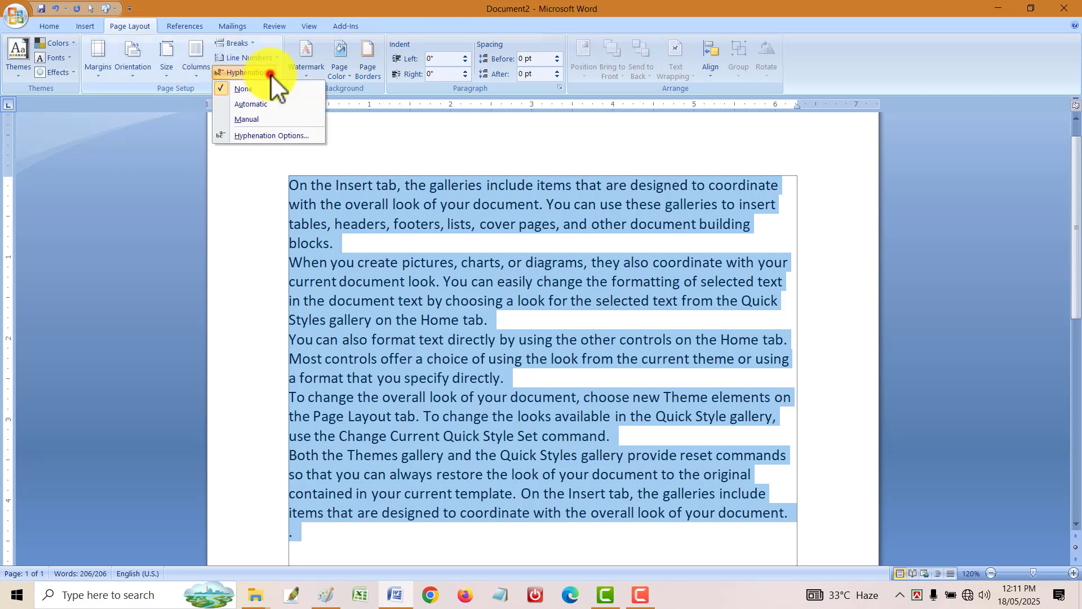
pyautogui.click(255, 105)
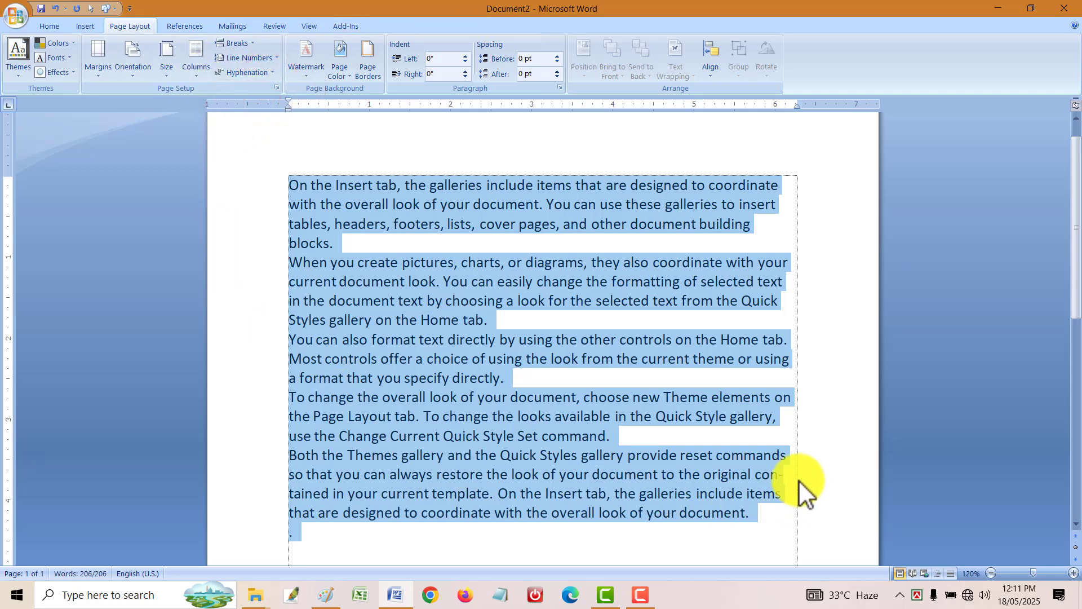
# - Reduce the selected text's font size, enlarge it slightly, and highlight the words hyphenated across line ends
pyautogui.hotkey('ctrl', 'shift', ',')
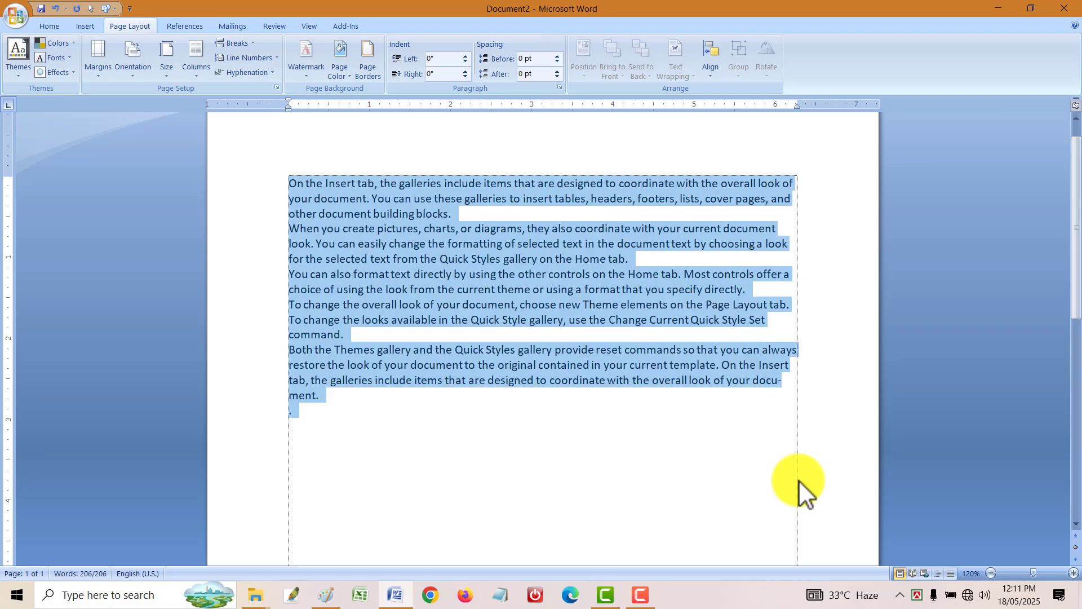
pyautogui.scroll(4, 799, 479)
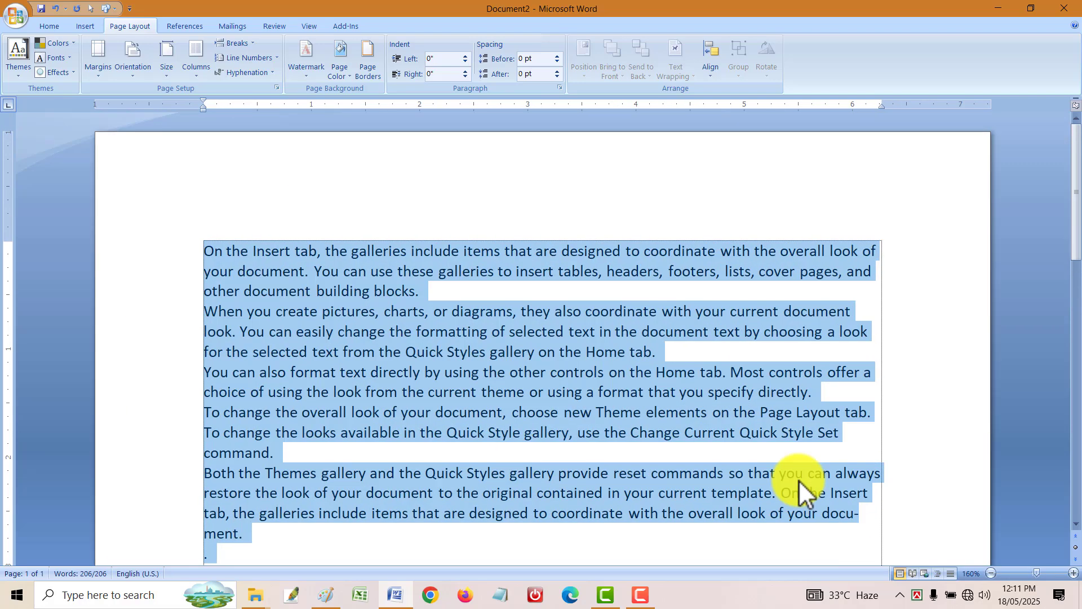
pyautogui.hotkey('ctrl', 'shift', '.')
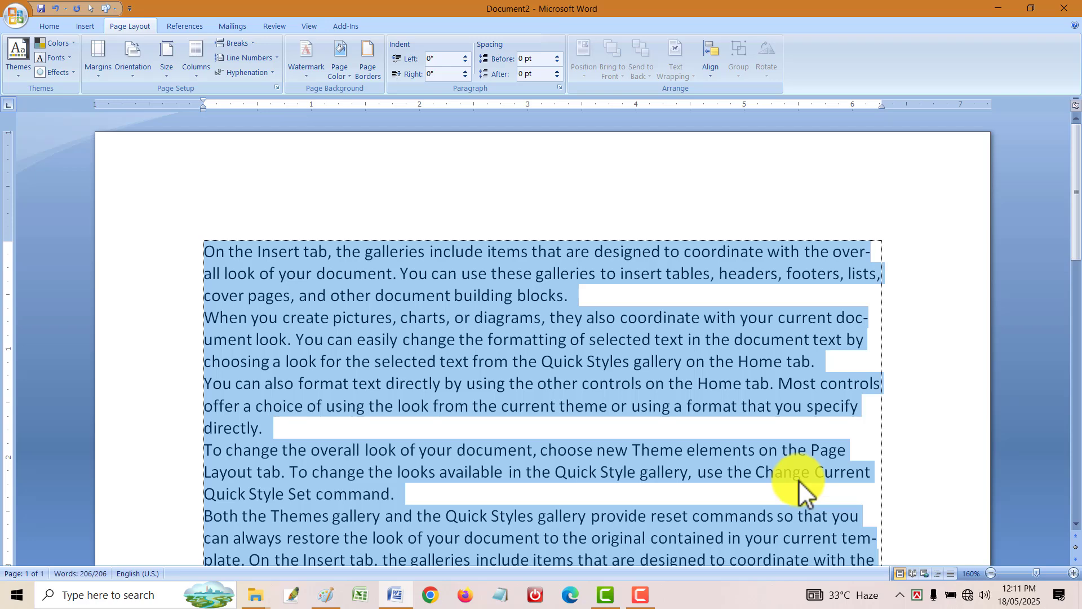
pyautogui.moveTo(860, 252); pyautogui.dragTo(871, 252)
pyautogui.moveTo(856, 317); pyautogui.dragTo(869, 317)
pyautogui.moveTo(223, 345); pyautogui.dragTo(291, 340)
# - Justify all the sample paragraphs and point out the hyphenated words at the line ends
pyautogui.hotkey('ctrl', 'a')
pyautogui.hotkey('ctrl', 'j')
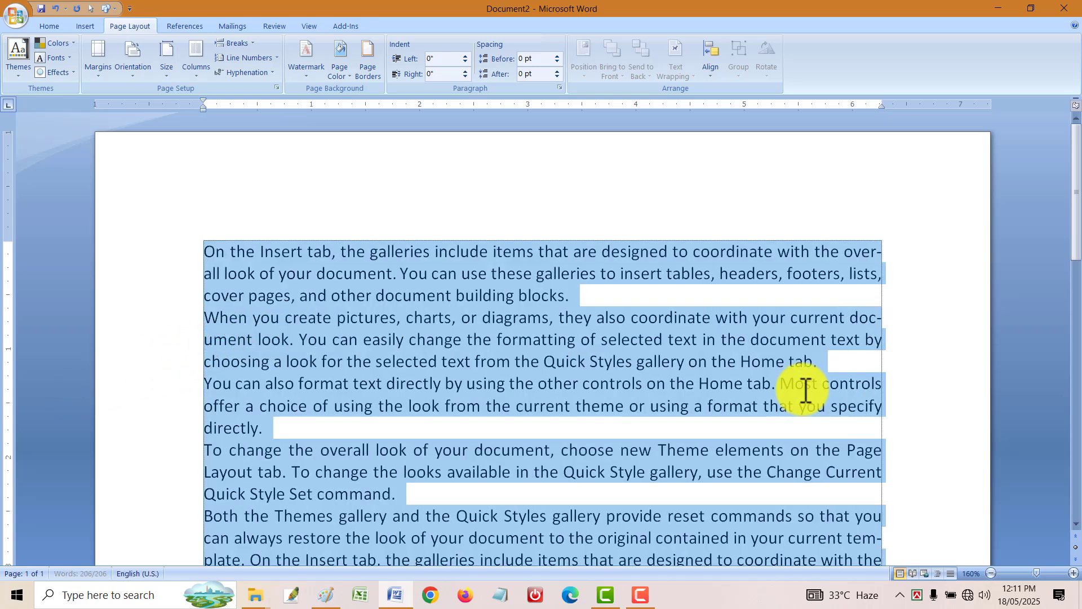
pyautogui.click(926, 346)
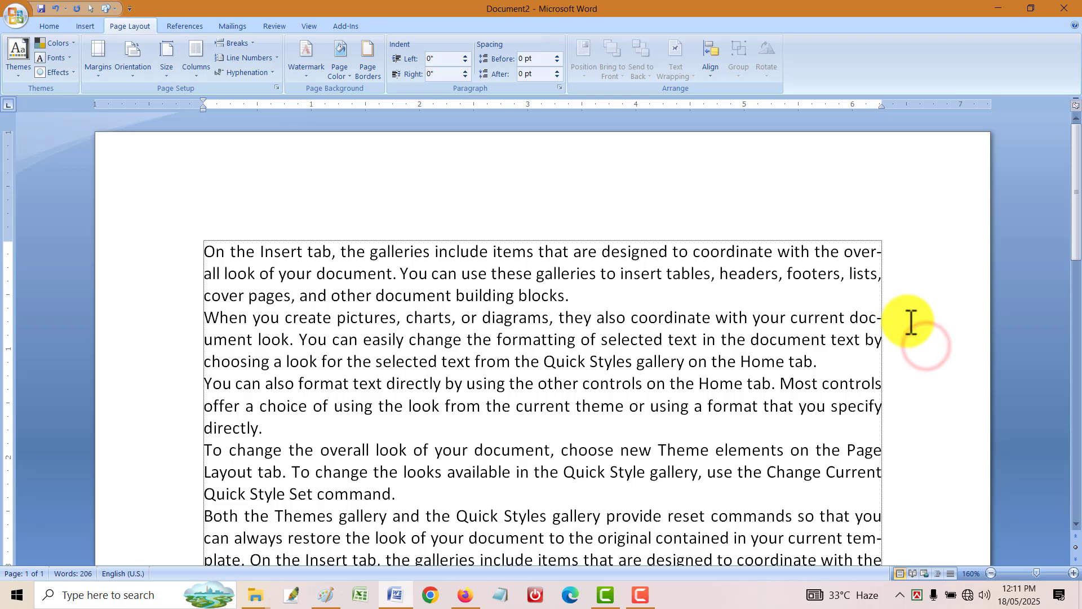
pyautogui.moveTo(882, 314); pyautogui.dragTo(222, 265)
pyautogui.click(749, 370)
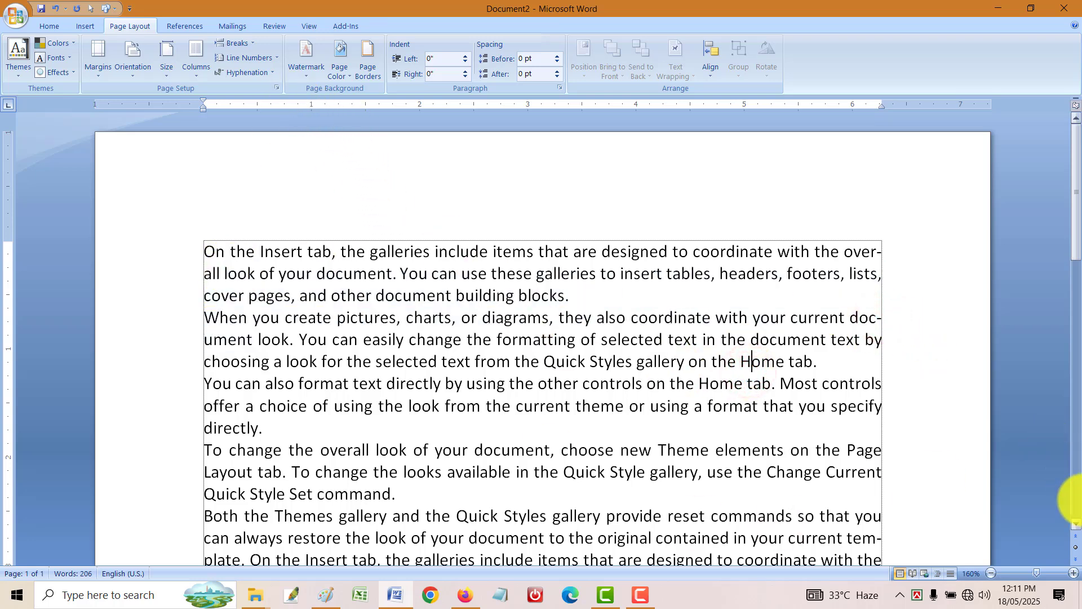
# - Run manual hyphenation on all the text, accept the break over-all, decline the one in document, and check the rest of the document
pyautogui.click(1073, 498)
pyautogui.scroll(6, 981, 364)
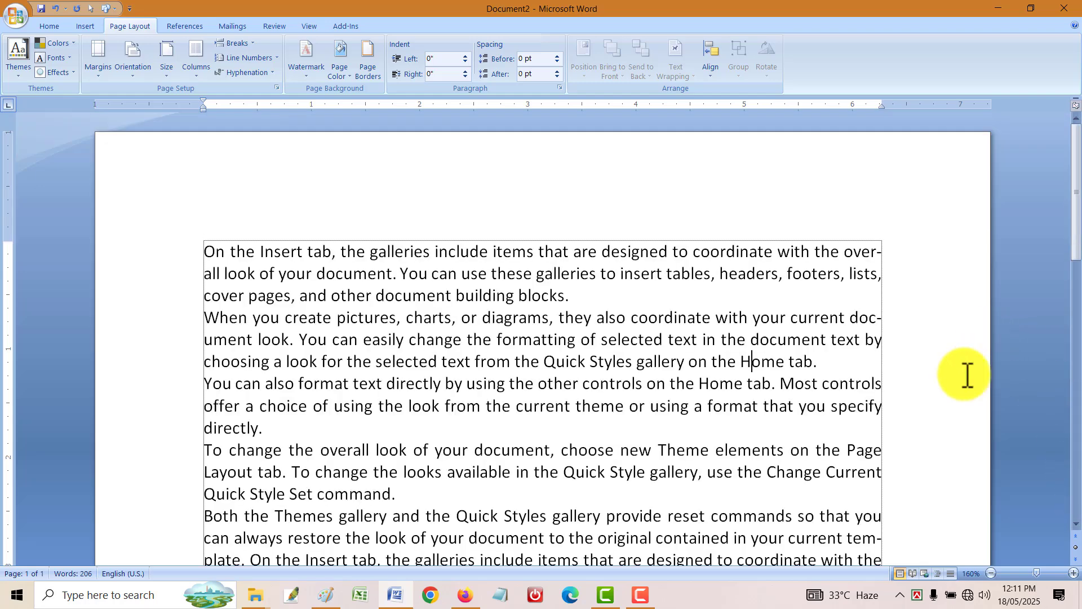
pyautogui.hotkey('ctrl', 'a')
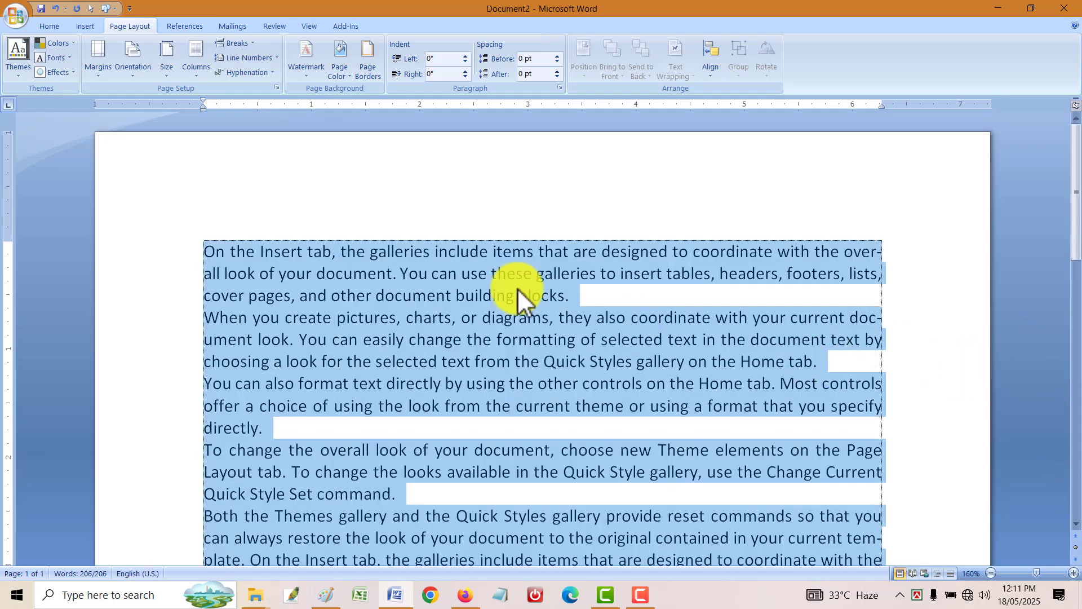
pyautogui.click(268, 74)
pyautogui.click(246, 114)
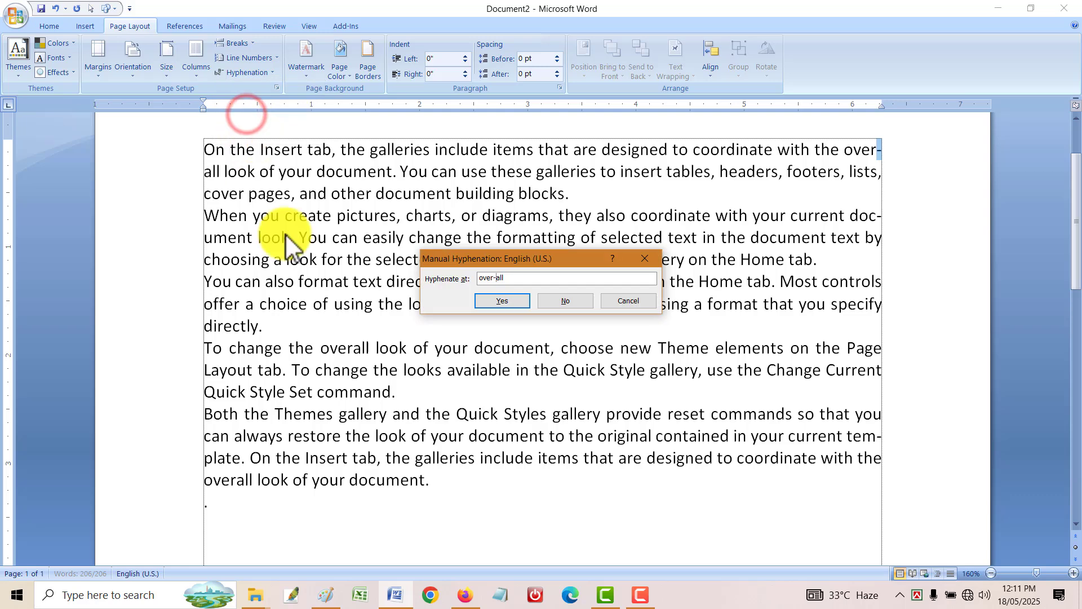
pyautogui.click(510, 300)
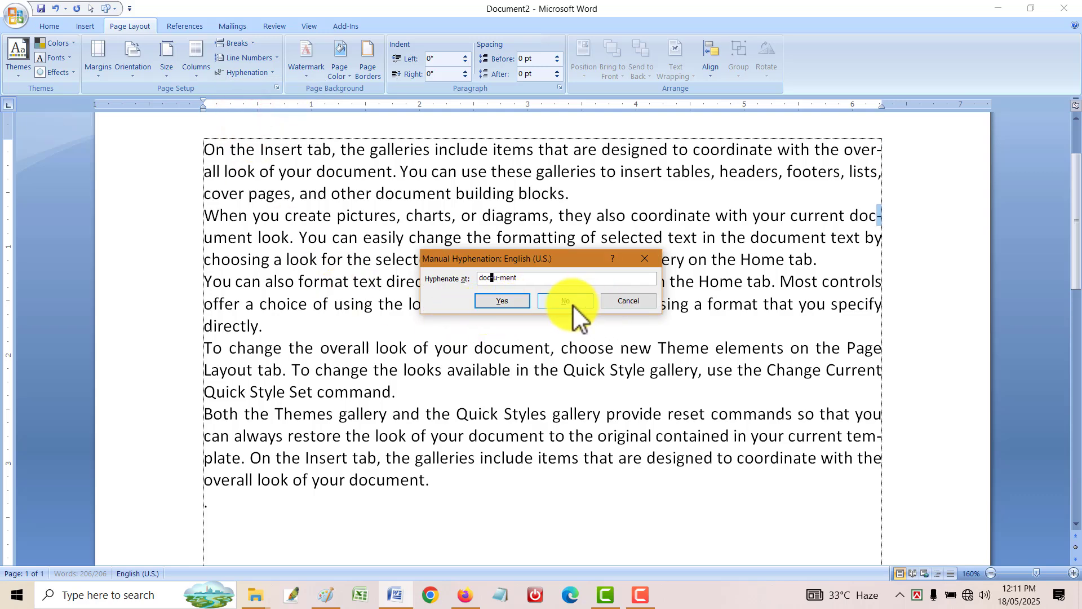
pyautogui.click(570, 304)
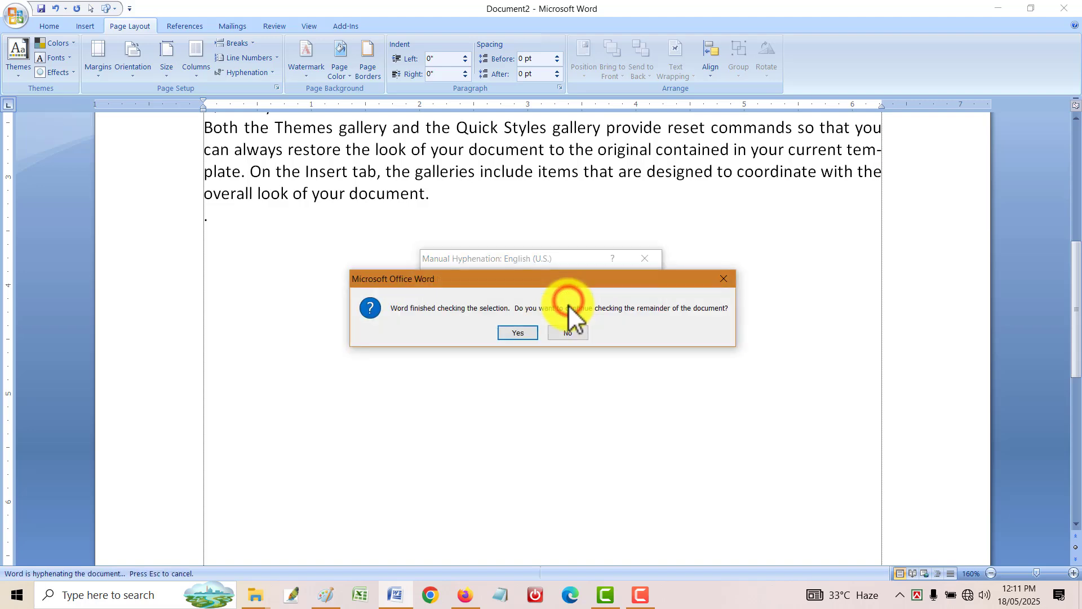
pyautogui.click(530, 332)
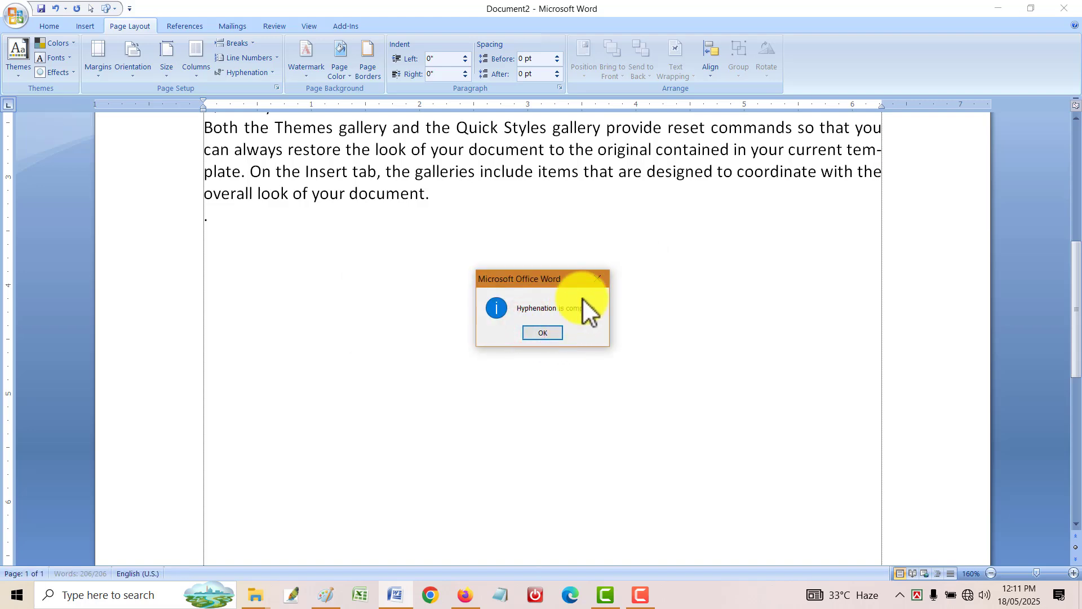
pyautogui.click(553, 333)
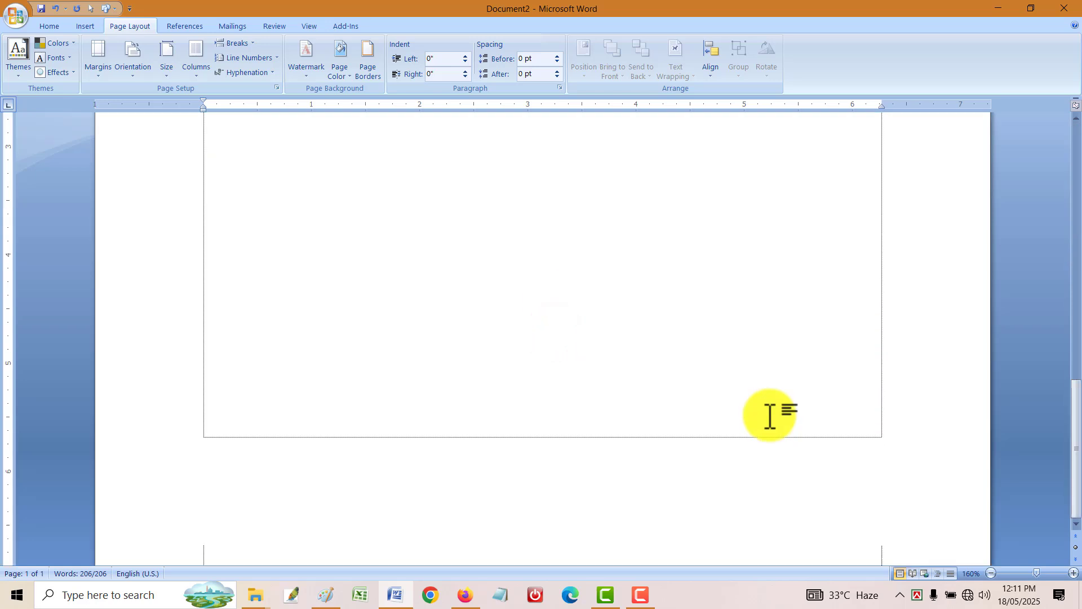
# - Set hyphenation of the sample paragraphs to None and return to the start of the text
pyautogui.scroll(-5, 851, 458)
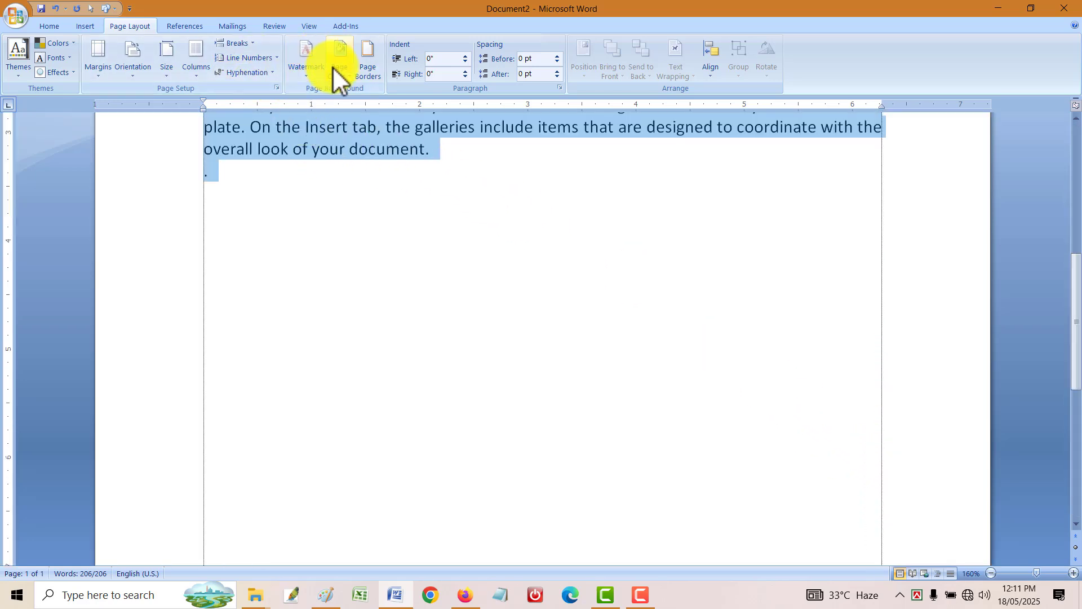
pyautogui.click(265, 72)
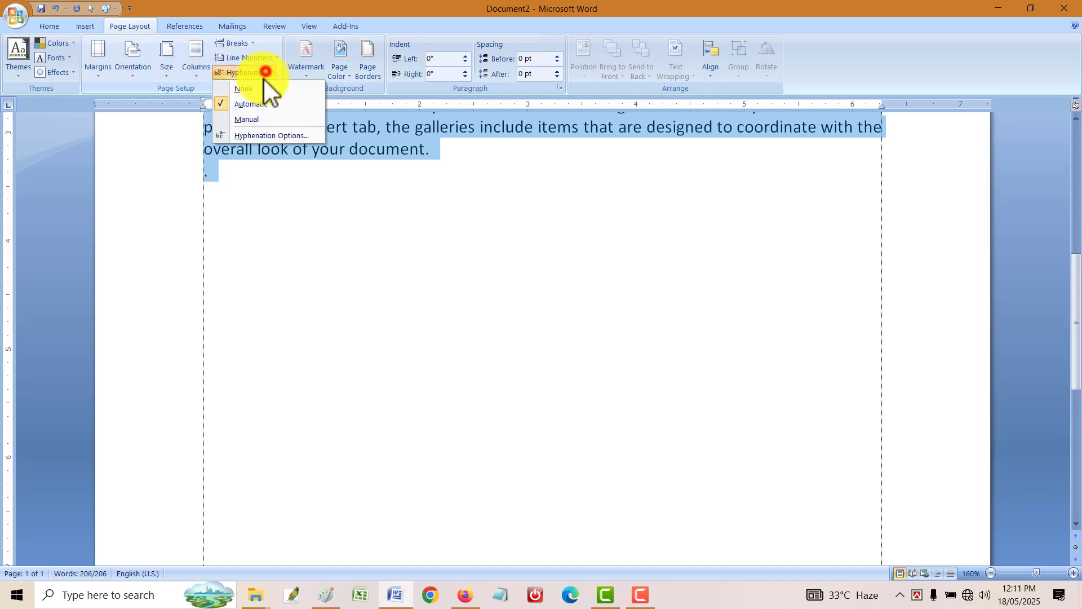
pyautogui.click(257, 86)
pyautogui.scroll(7, 610, 312)
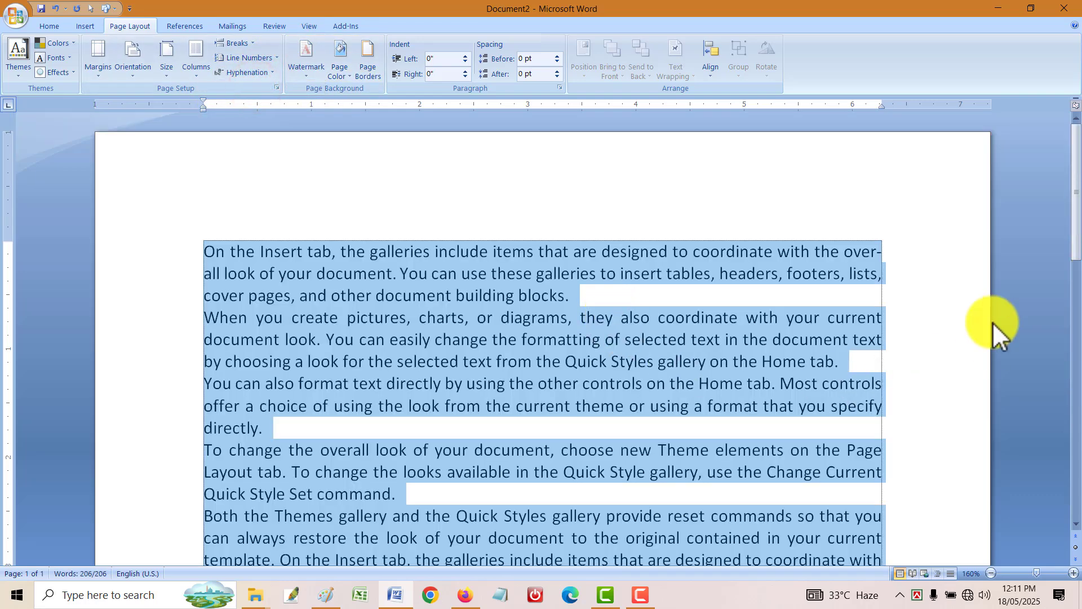
# - Select the hyphen ending the first line and review the Hyphenation Options settings, leaving them as they are
pyautogui.moveTo(880, 252); pyautogui.dragTo(877, 252)
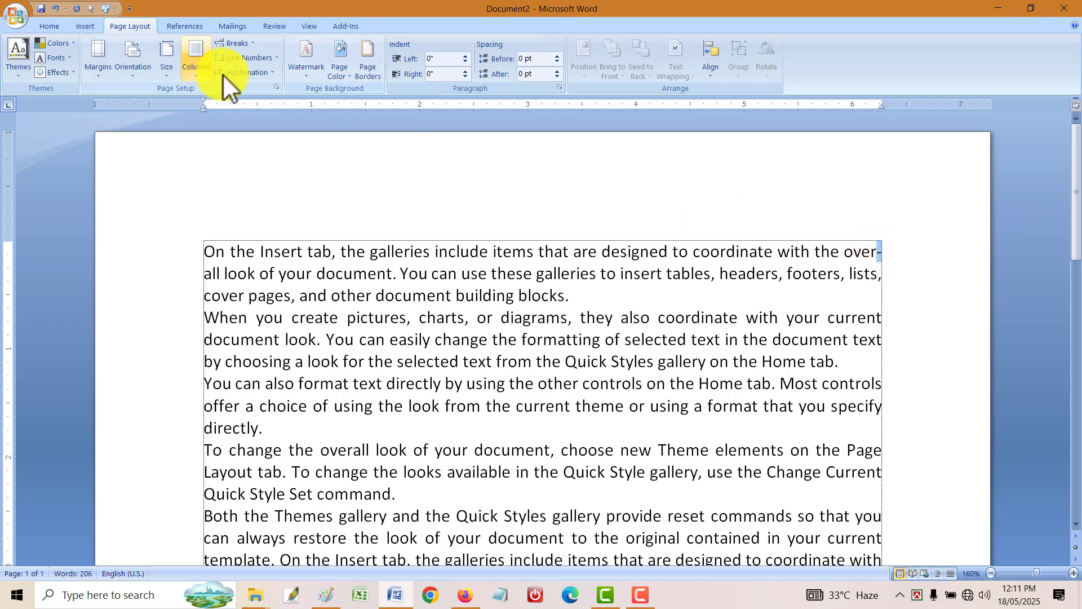
pyautogui.click(251, 74)
pyautogui.click(262, 135)
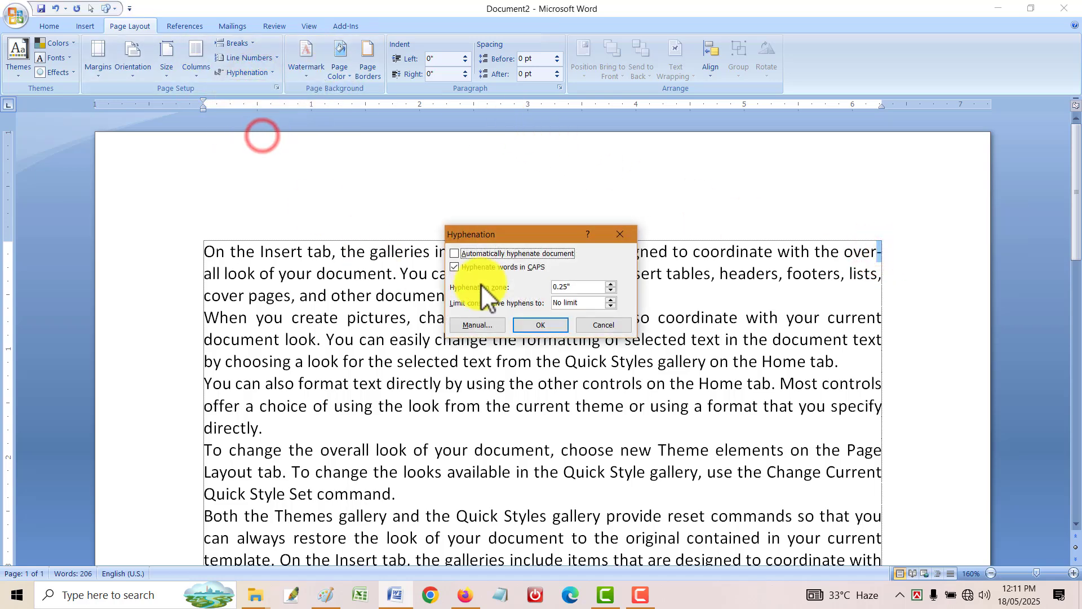
pyautogui.click(532, 325)
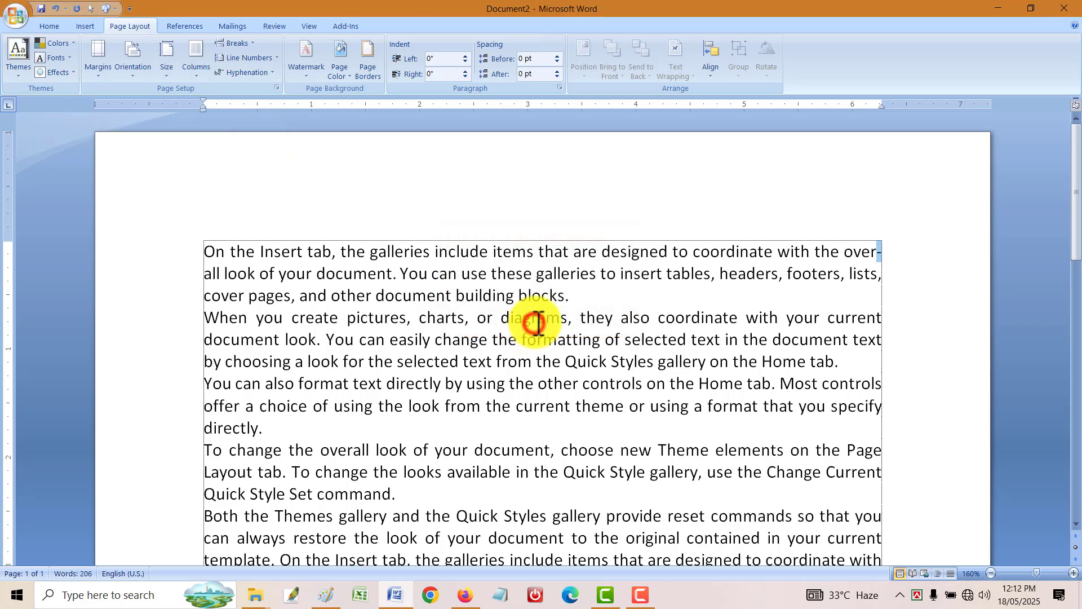
# - Select the first paragraph and enable Automatically hyphenate document in the Hyphenation Options
pyautogui.tripleClick(566, 295)
pyautogui.click(270, 71)
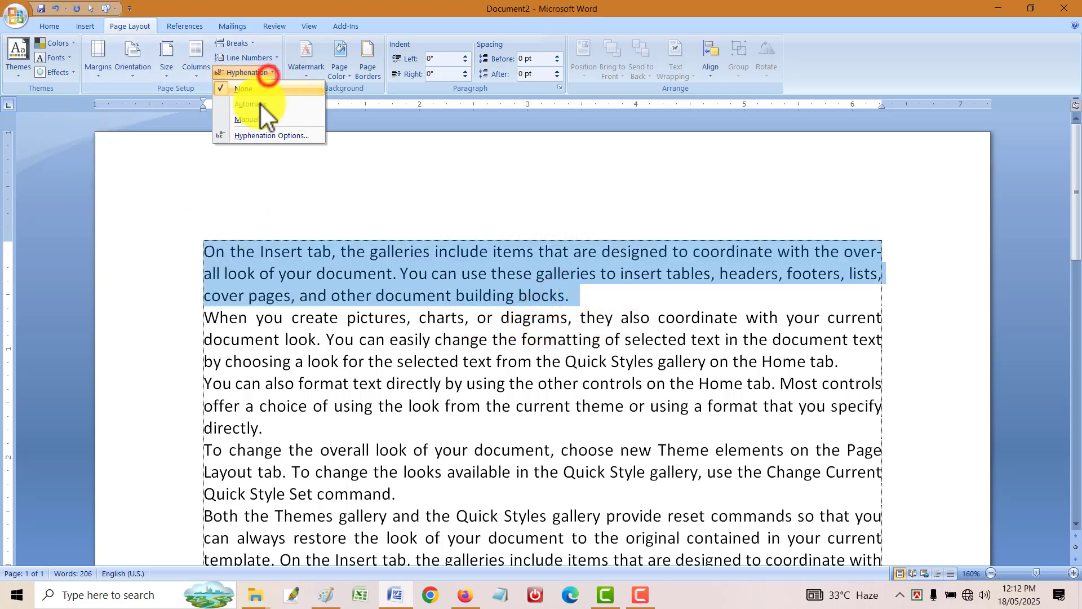
pyautogui.click(251, 134)
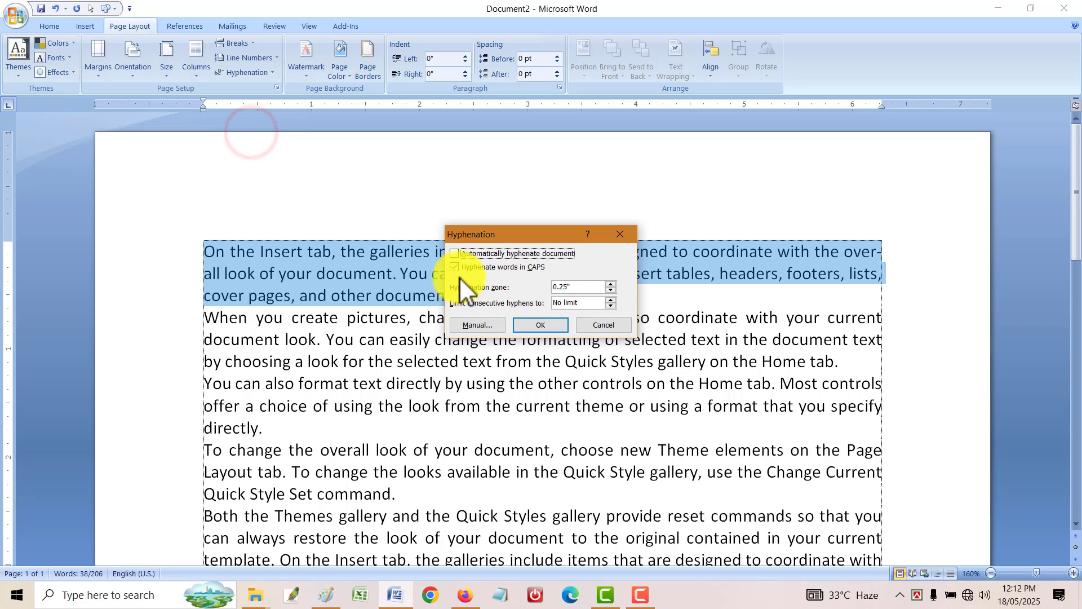
pyautogui.click(456, 253)
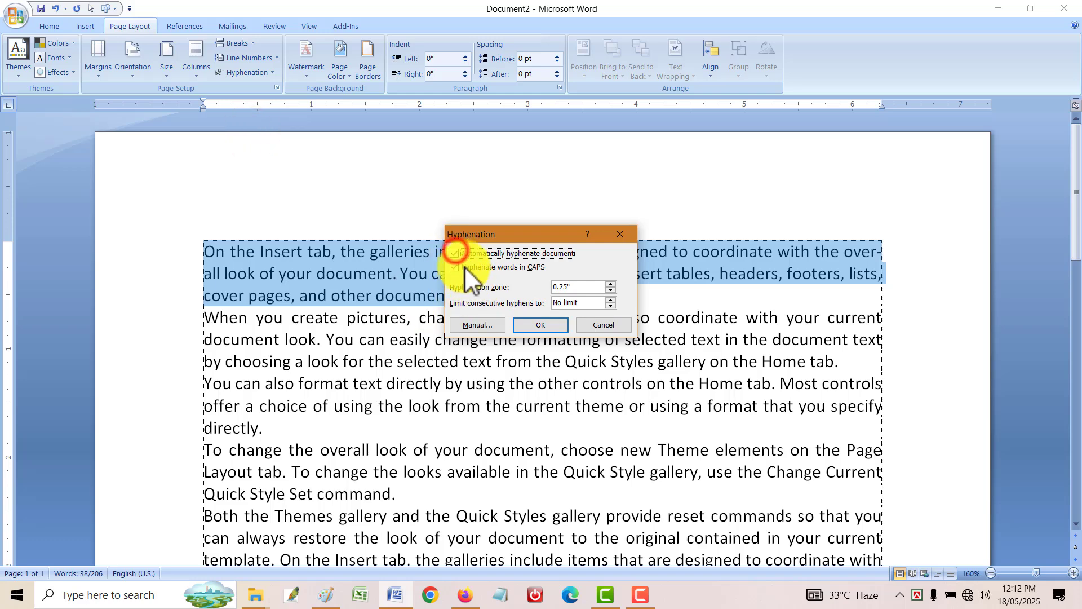
pyautogui.click(532, 326)
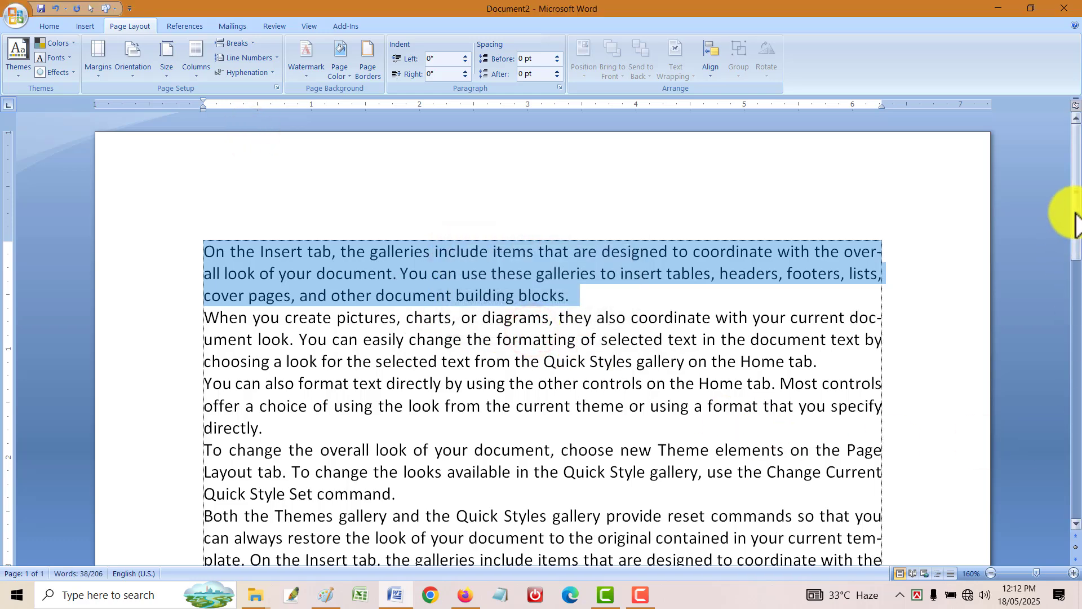
# - Select text from the third paragraph into the last one, set hyphenation to None, and deselect it
pyautogui.scroll(-2, 1076, 222)
pyautogui.moveTo(894, 430); pyautogui.dragTo(747, 257)
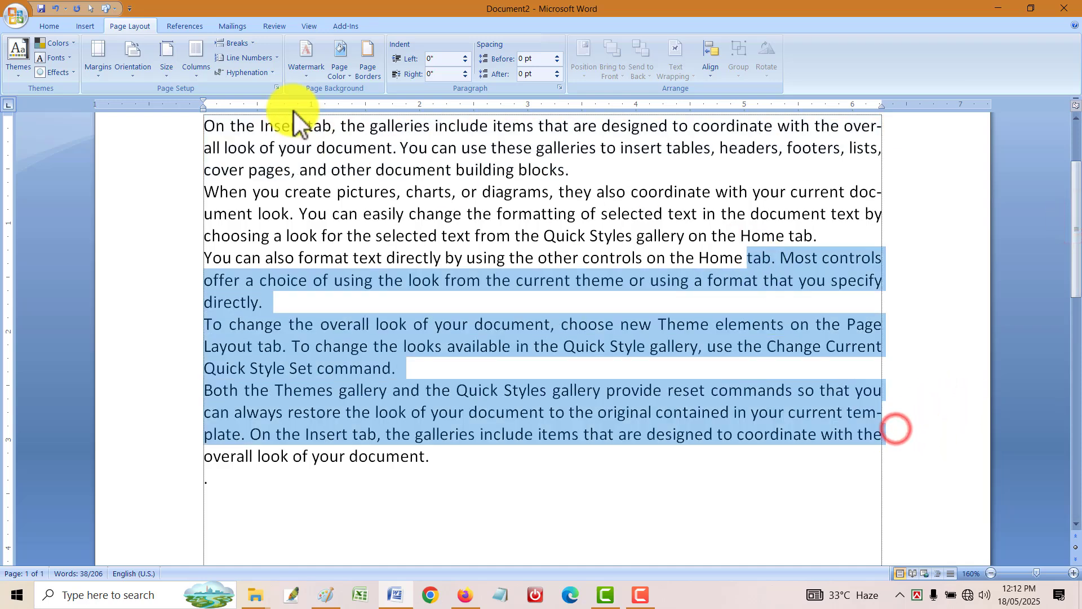
pyautogui.click(269, 73)
pyautogui.click(224, 89)
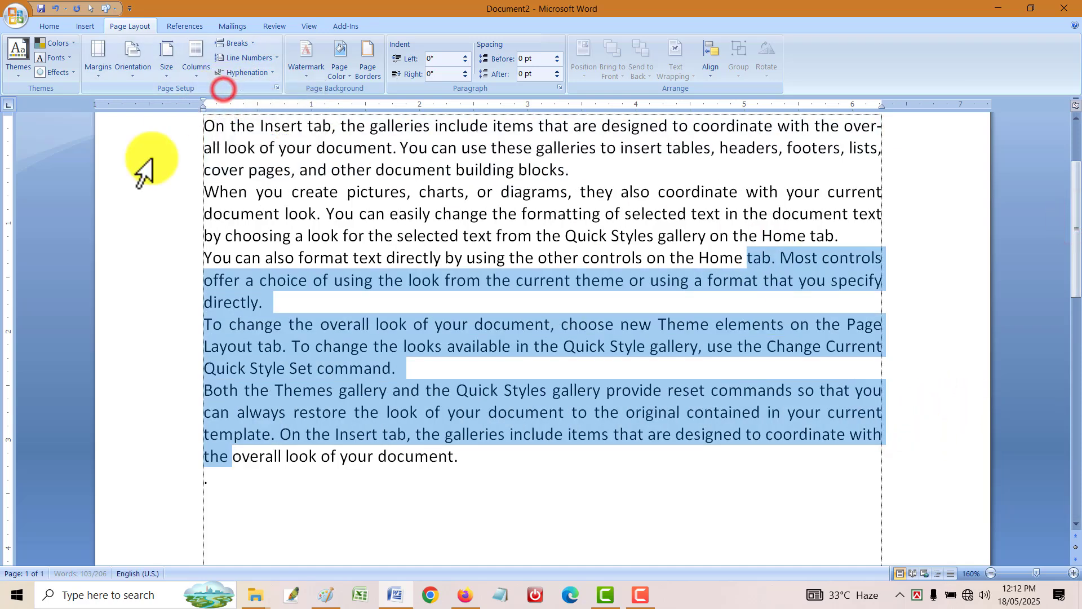
pyautogui.click(437, 374)
# - Add the CONFIDENTIAL 1 diagonal watermark to the document
pyautogui.scroll(2, 512, 363)
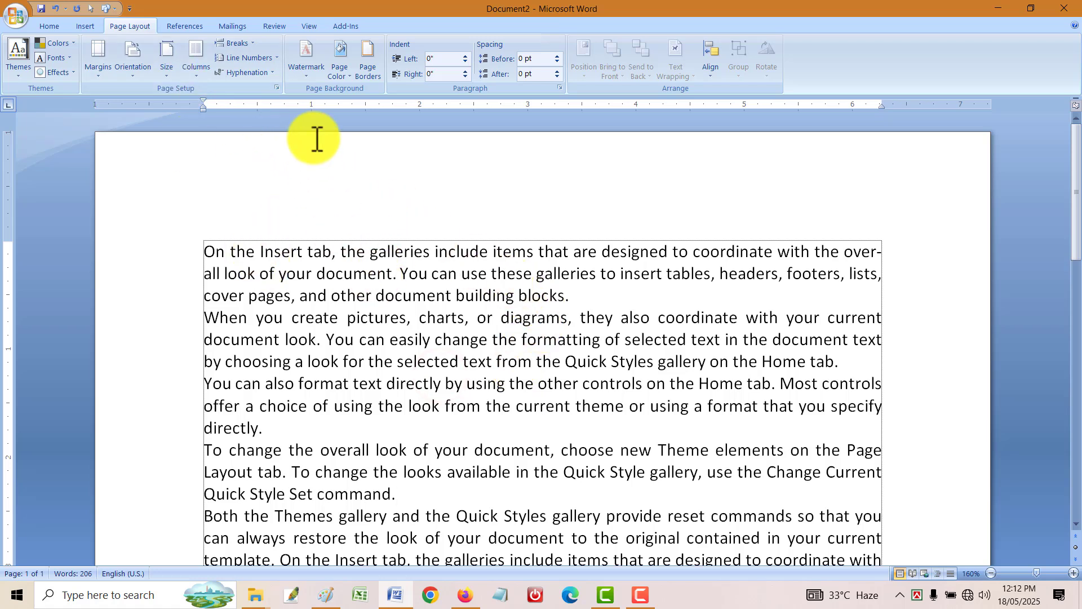
pyautogui.click(303, 67)
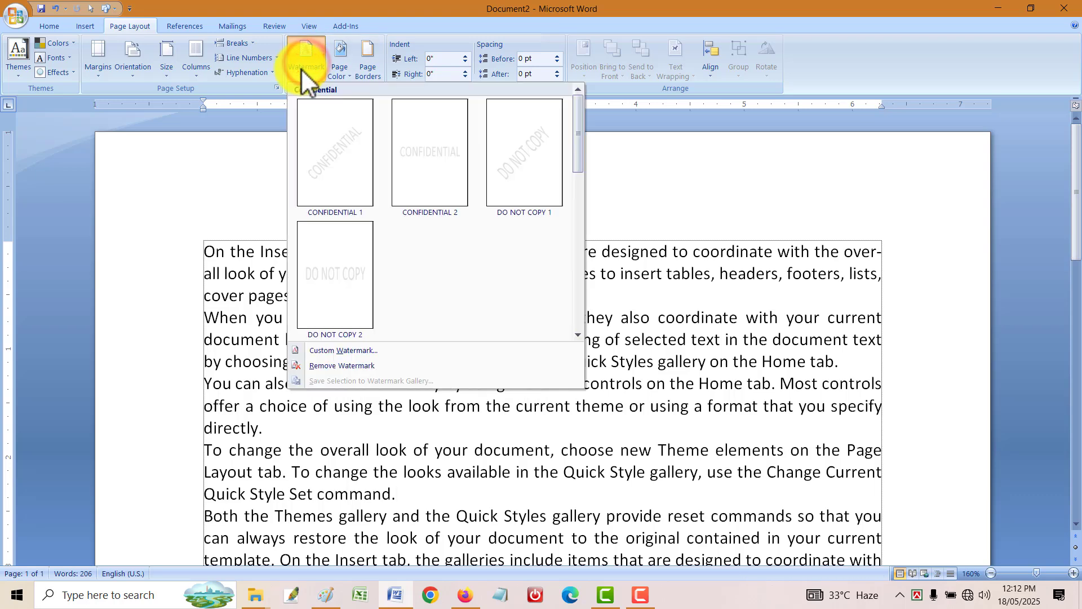
pyautogui.click(337, 164)
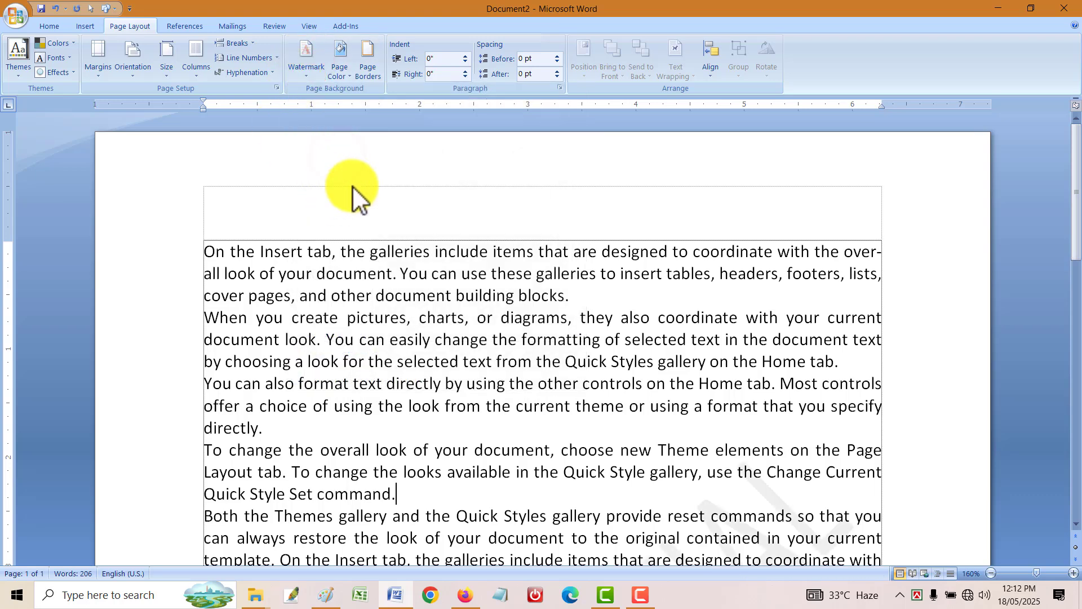
# - Look through the page color choices and set the page color to black from the theme colors
pyautogui.click(339, 70)
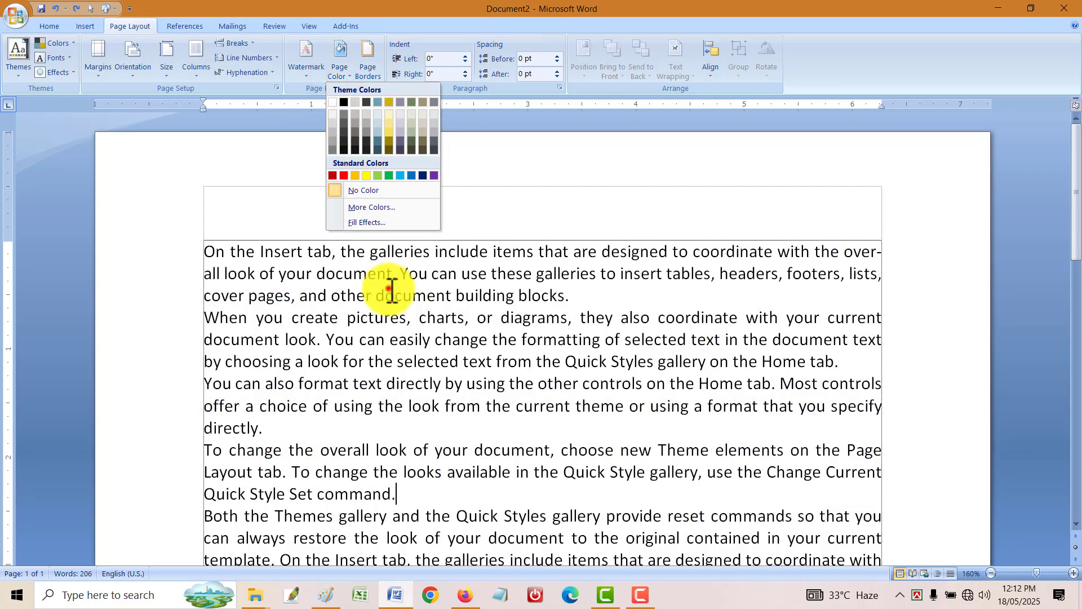
pyautogui.click(392, 290)
pyautogui.click(340, 69)
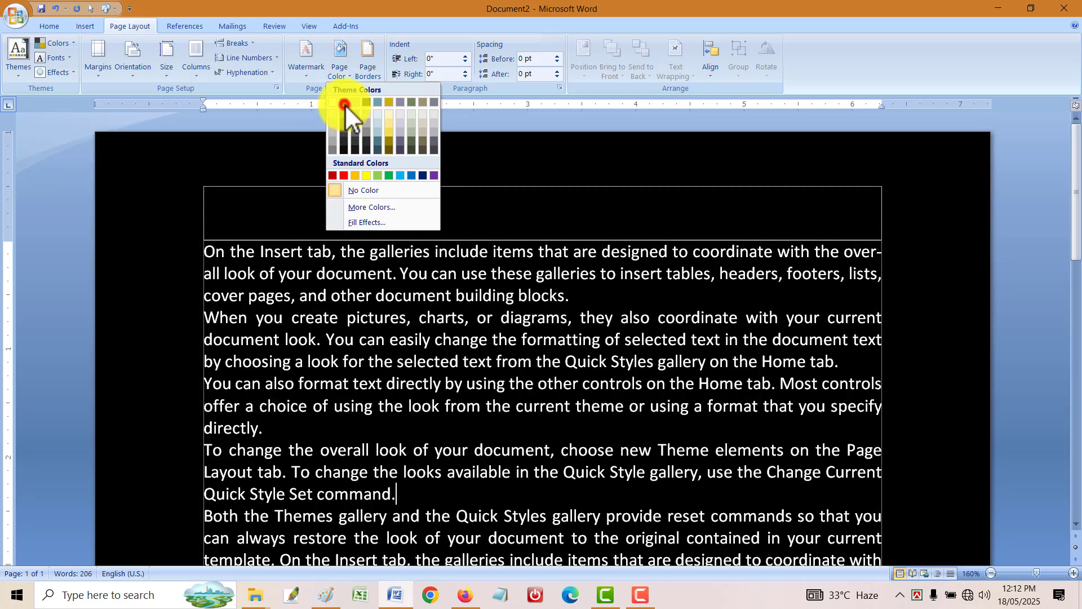
pyautogui.click(345, 103)
pyautogui.click(408, 316)
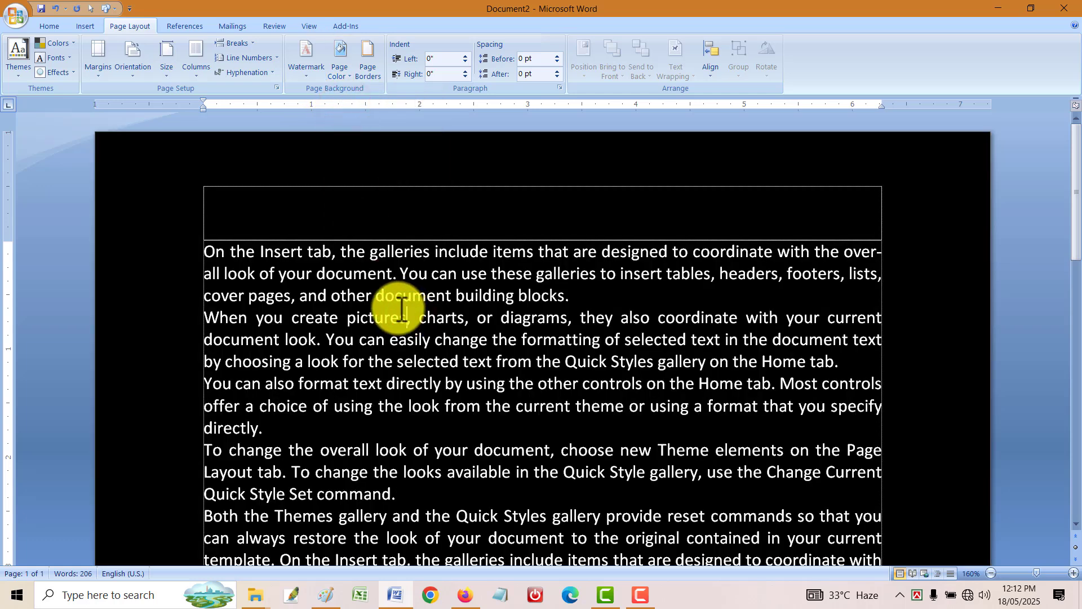